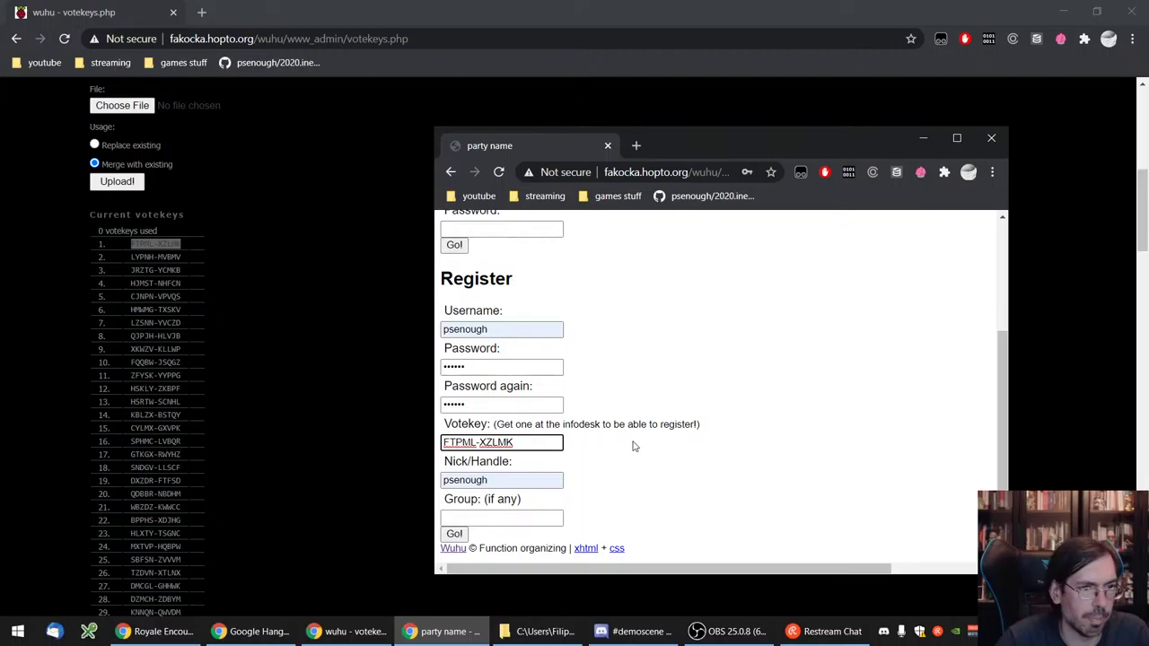
# - Submit the visitor registration, log in with the new account's username and password, and dismiss the offer to save the password
pyautogui.press('Return')
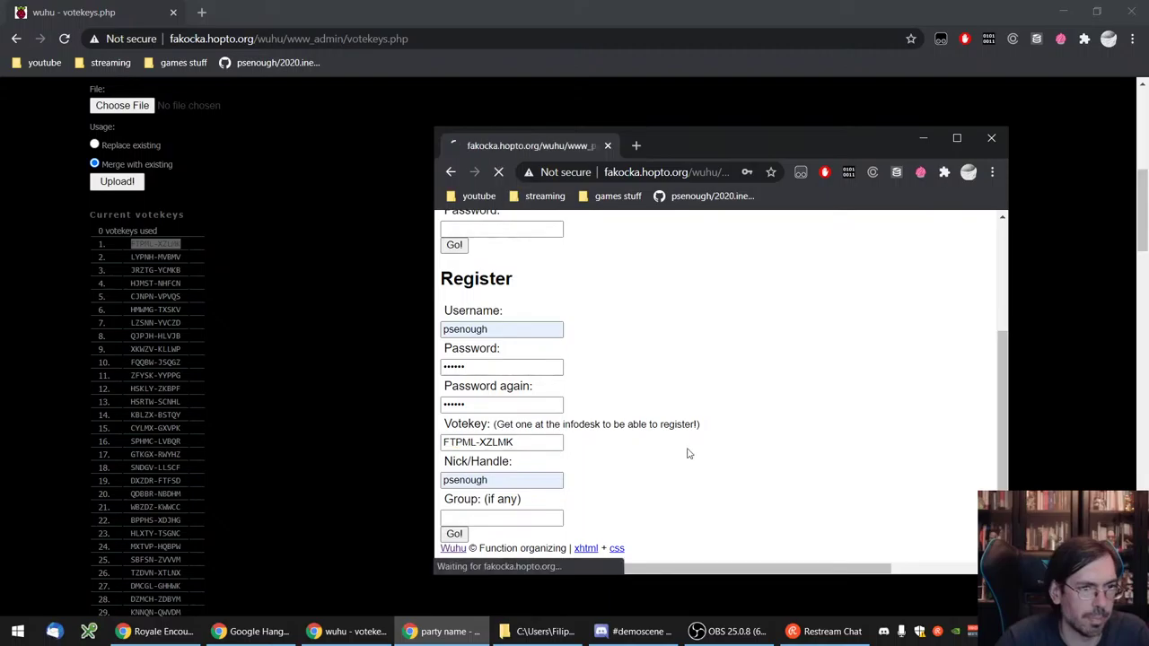
pyautogui.click(495, 397)
pyautogui.click(481, 406)
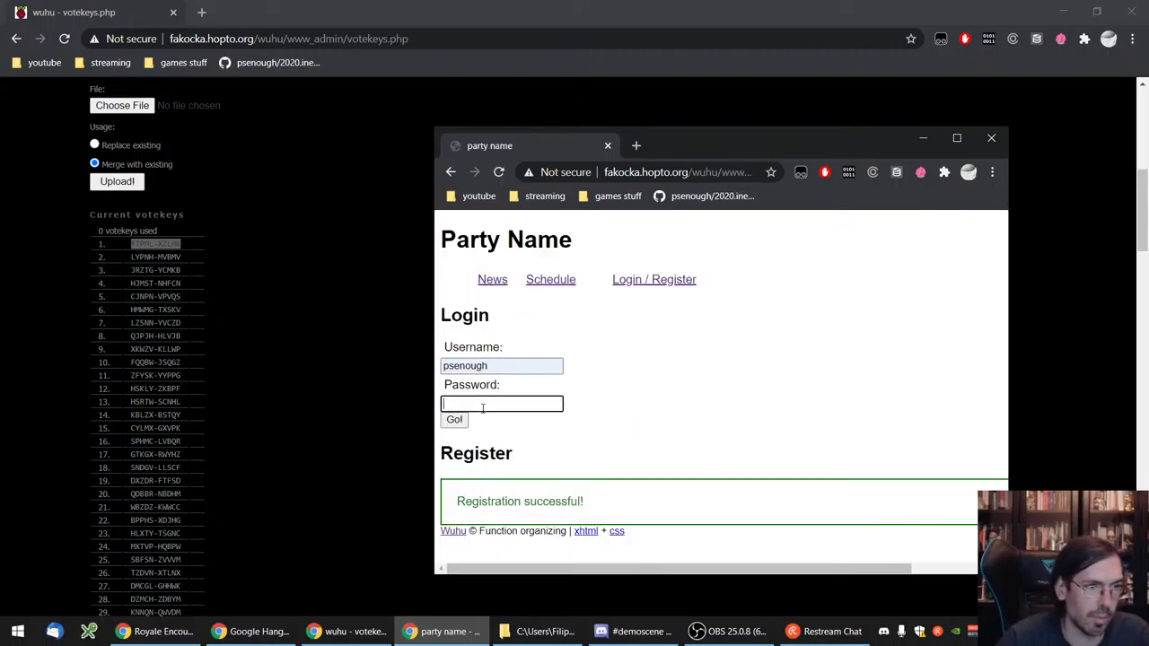
pyautogui.write('******')
pyautogui.press('Return')
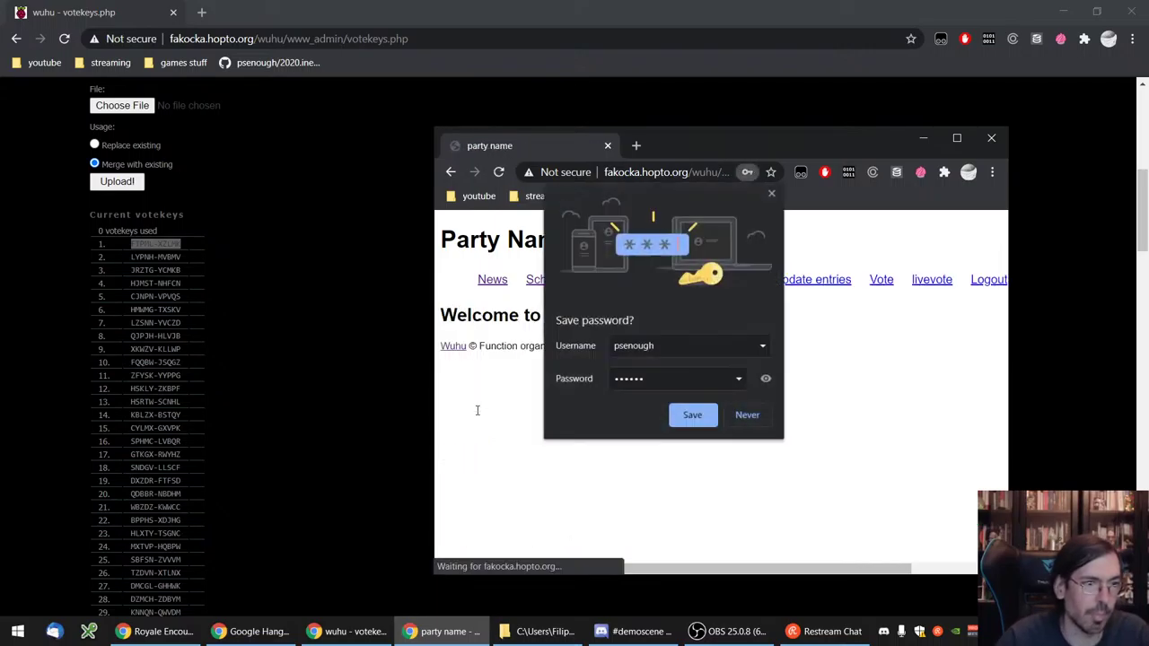
pyautogui.click(771, 193)
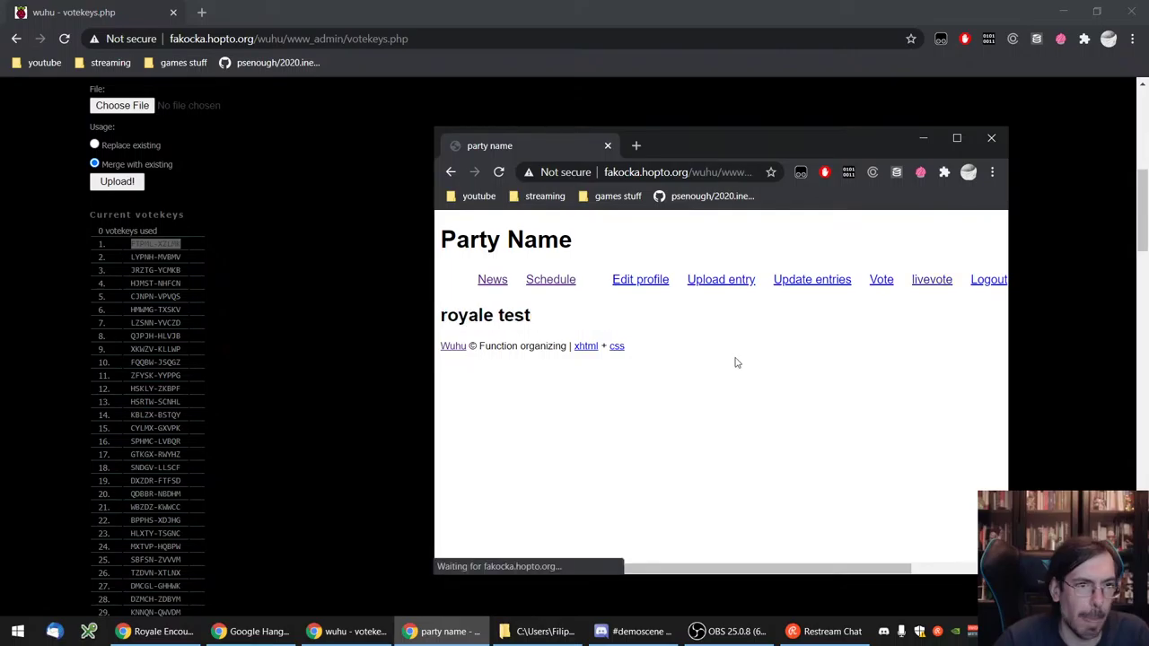
# - Maximize the party site window and check the regular Vote and livevote pages for votable entries
pyautogui.click(957, 137)
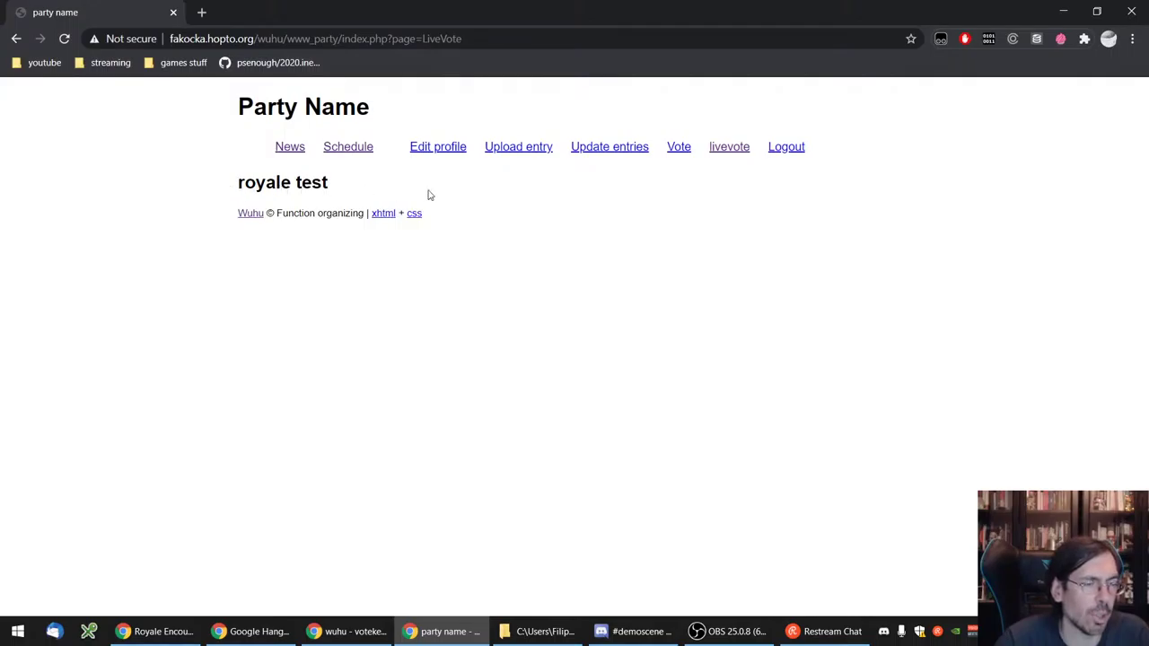
pyautogui.click(679, 147)
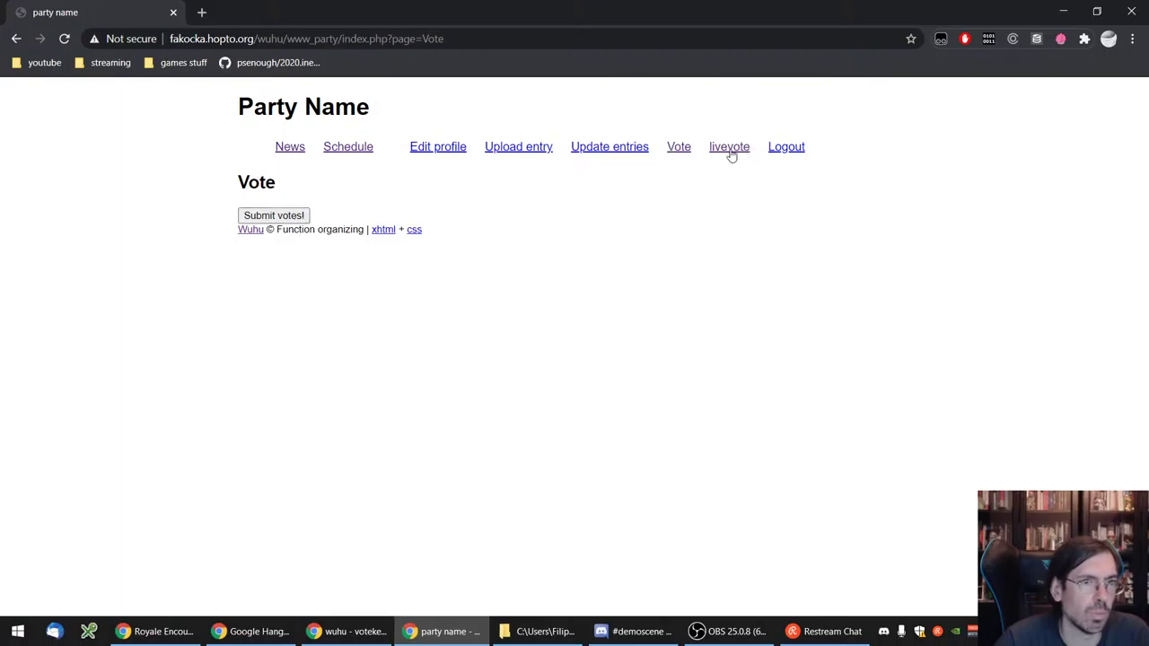
pyautogui.click(731, 155)
pyautogui.rightClick(454, 195)
pyautogui.click(373, 323)
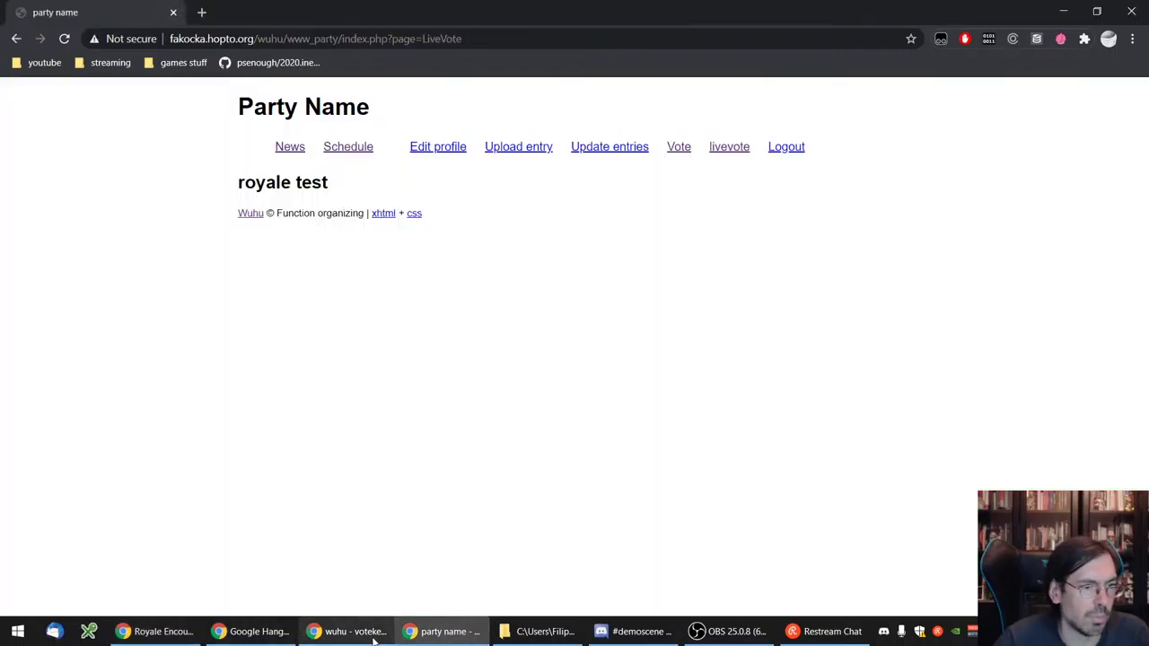
# - Switch to the Wuhu admin site and check the Live Voting plugin's options for the royale test compo
pyautogui.click(350, 631)
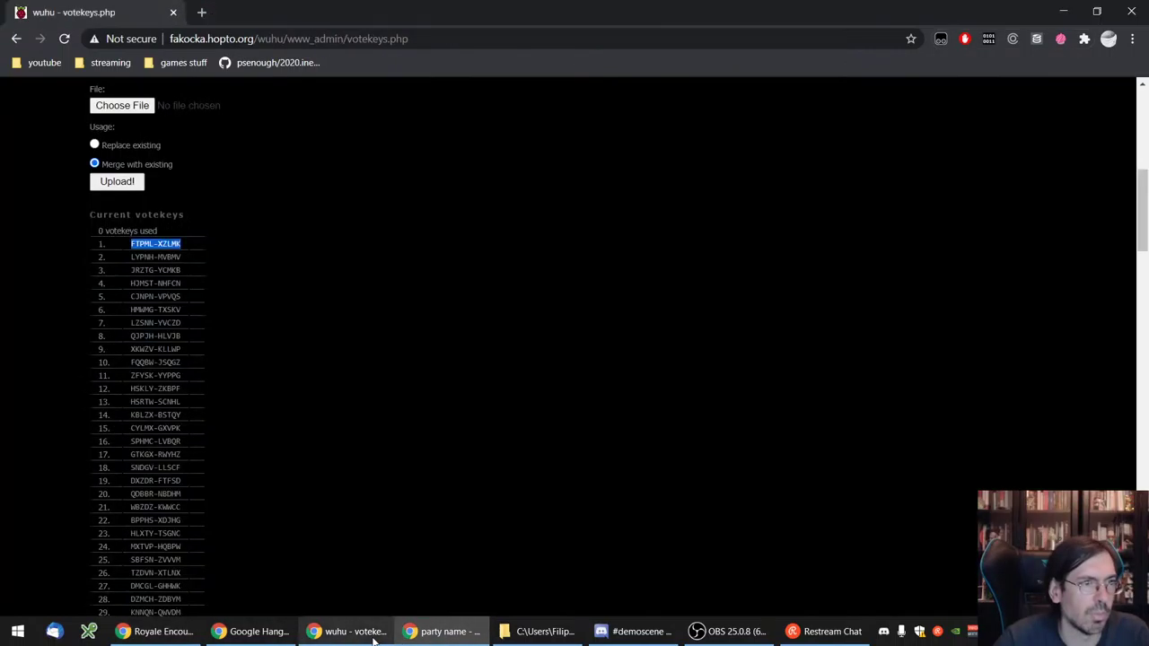
pyautogui.scroll(3, 243, 366)
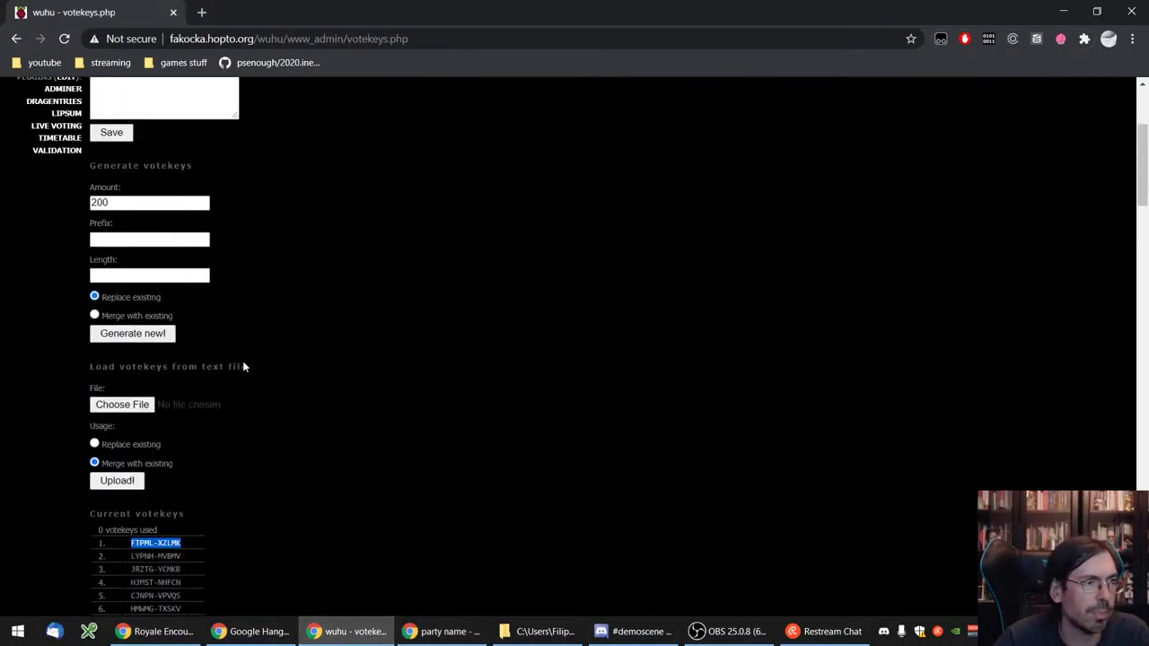
pyautogui.scroll(3, 242, 366)
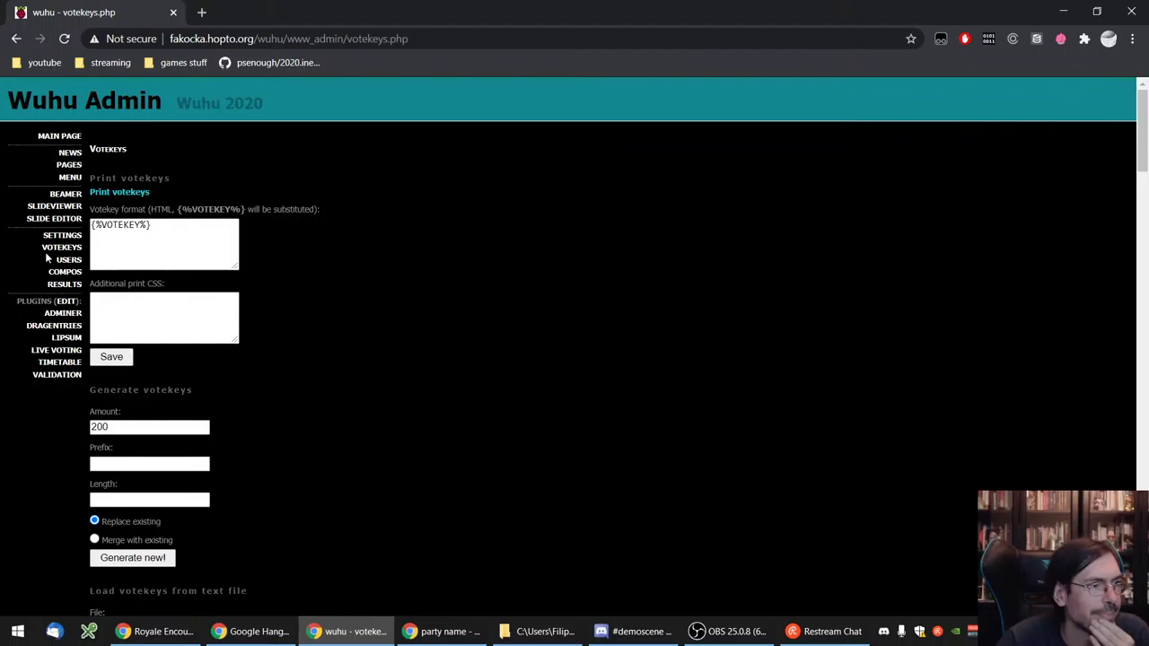
pyautogui.click(71, 356)
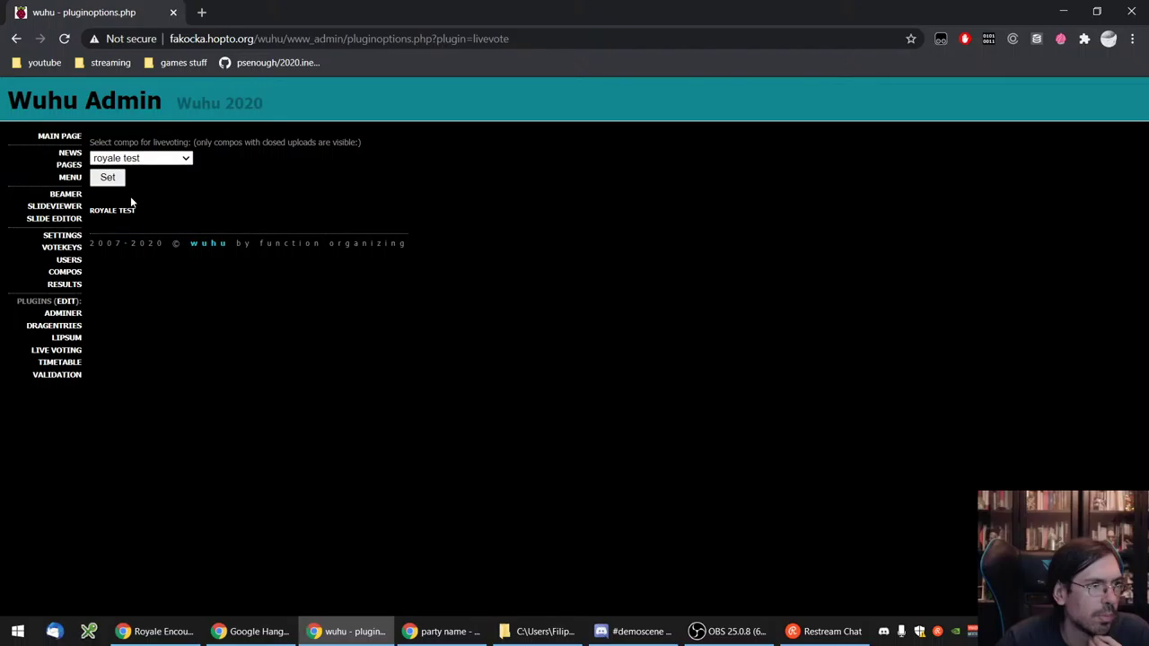
# - Set both entries of the royale test compo to qualified in the compo's entry list
pyautogui.click(65, 272)
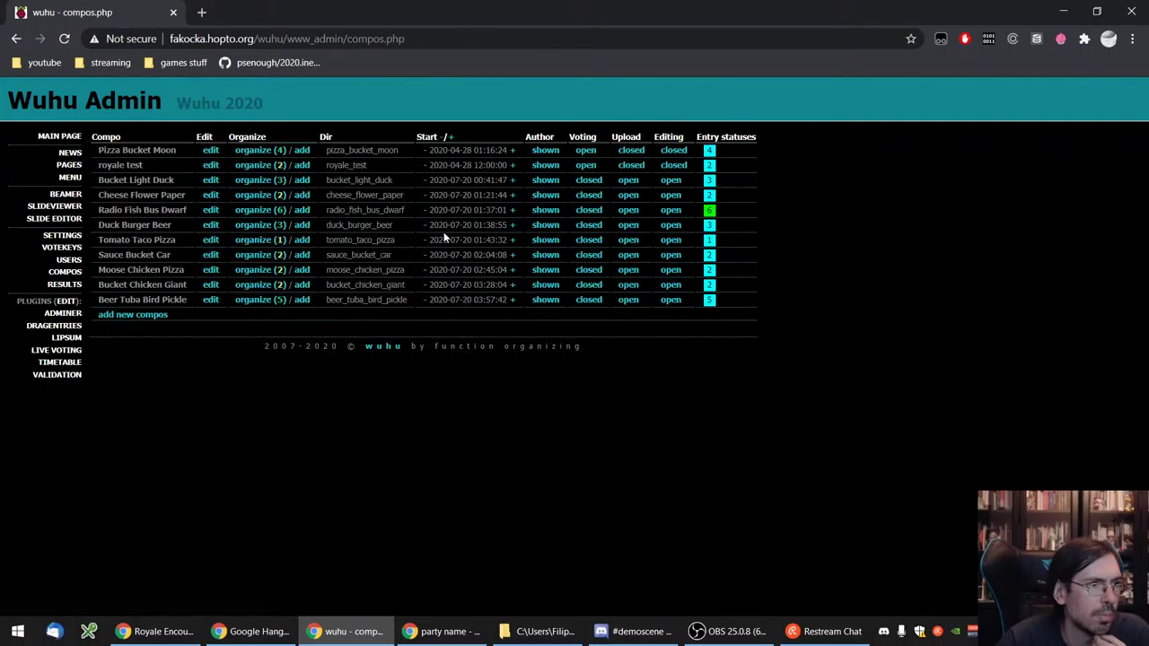
pyautogui.rightClick(709, 168)
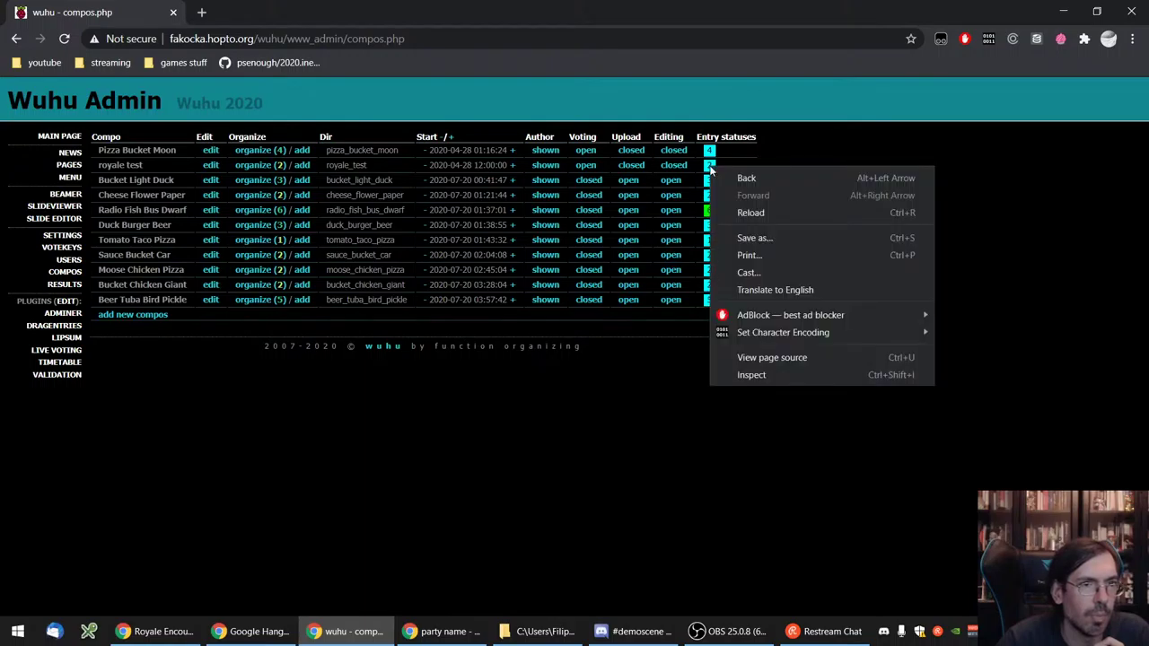
pyautogui.press('Escape')
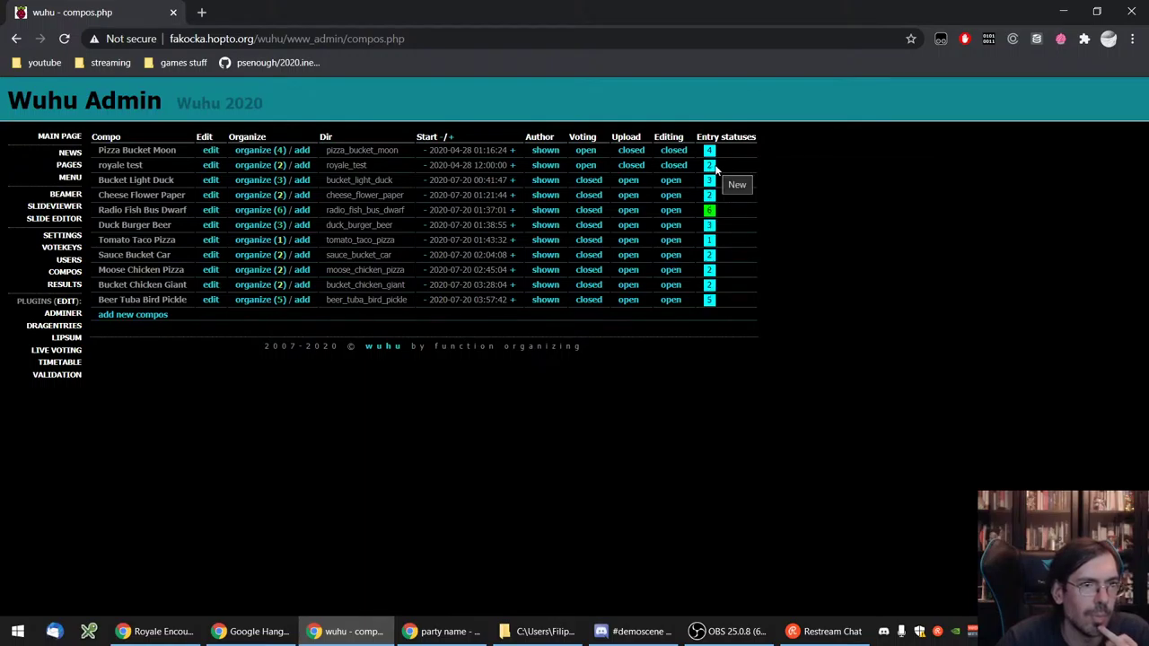
pyautogui.click(279, 170)
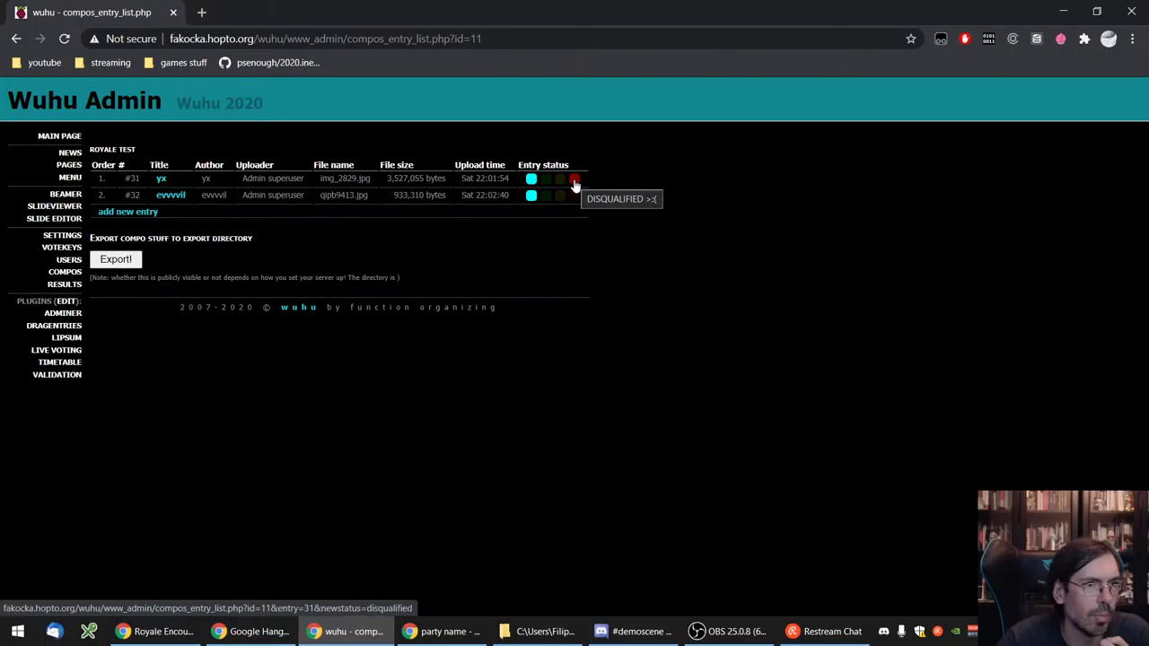
pyautogui.click(546, 197)
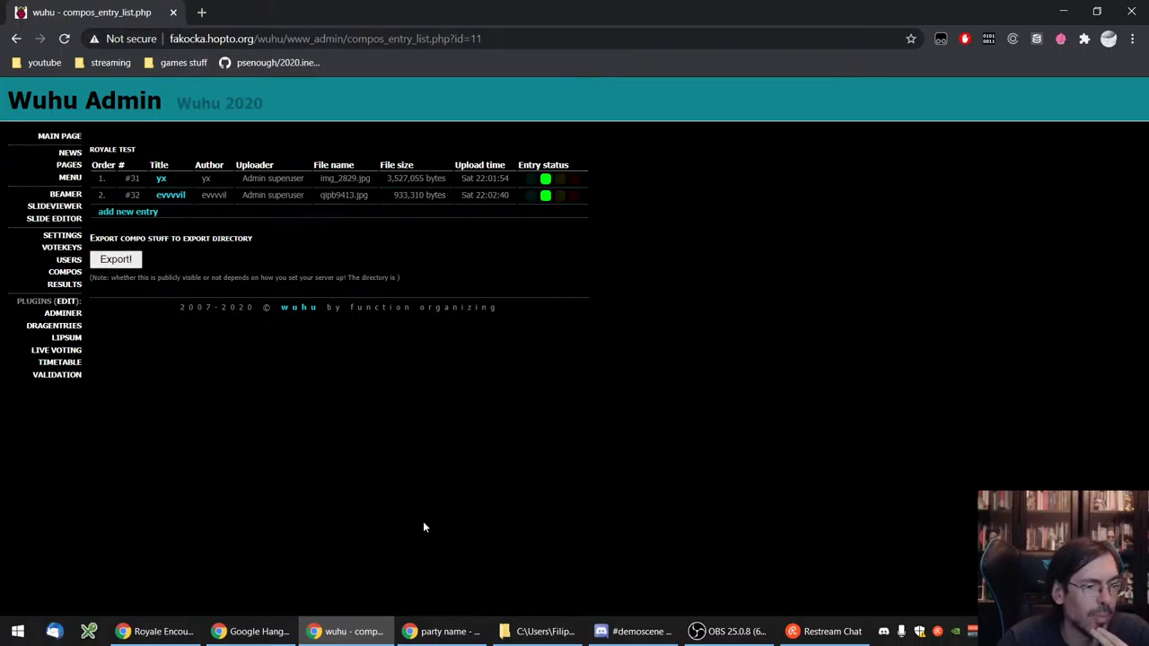
# - Check the party site's live vote page, and examine the royale test entry status in the admin compo list
pyautogui.hotkey('alt', 'Tab')
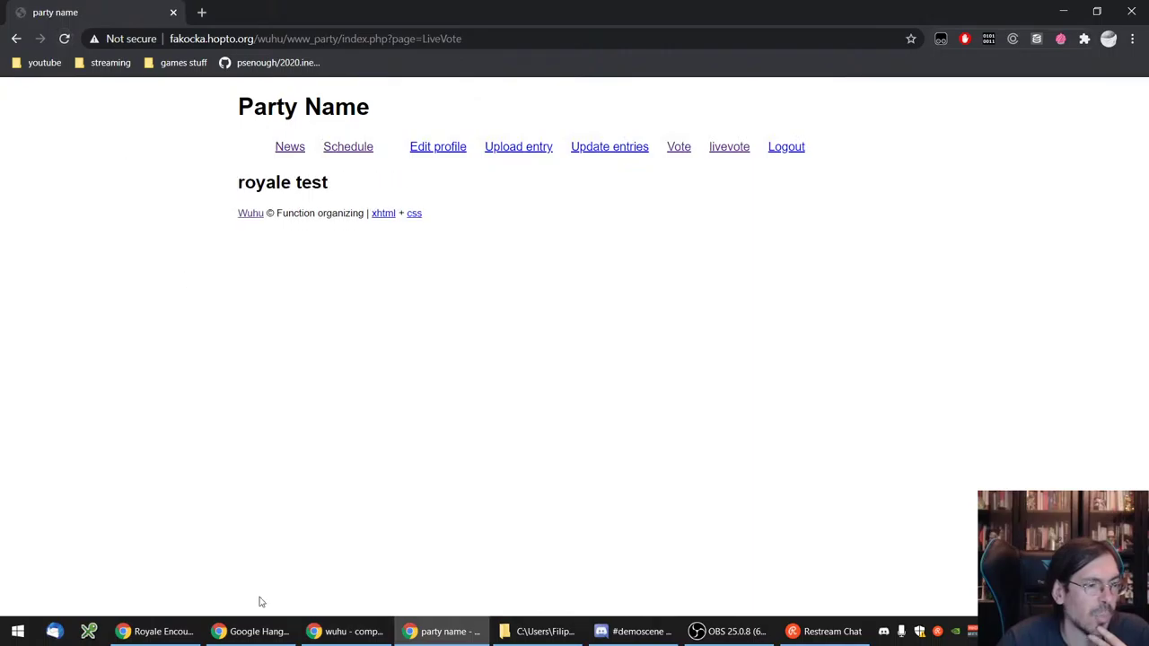
pyautogui.hotkey('alt', 'Tab')
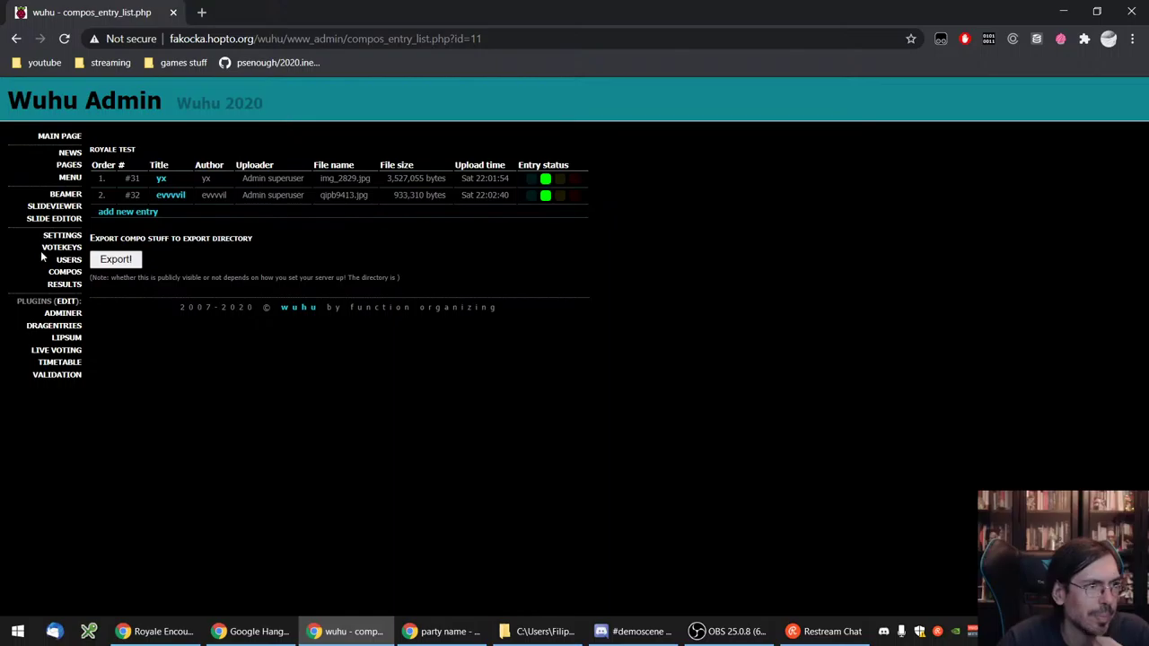
pyautogui.click(64, 271)
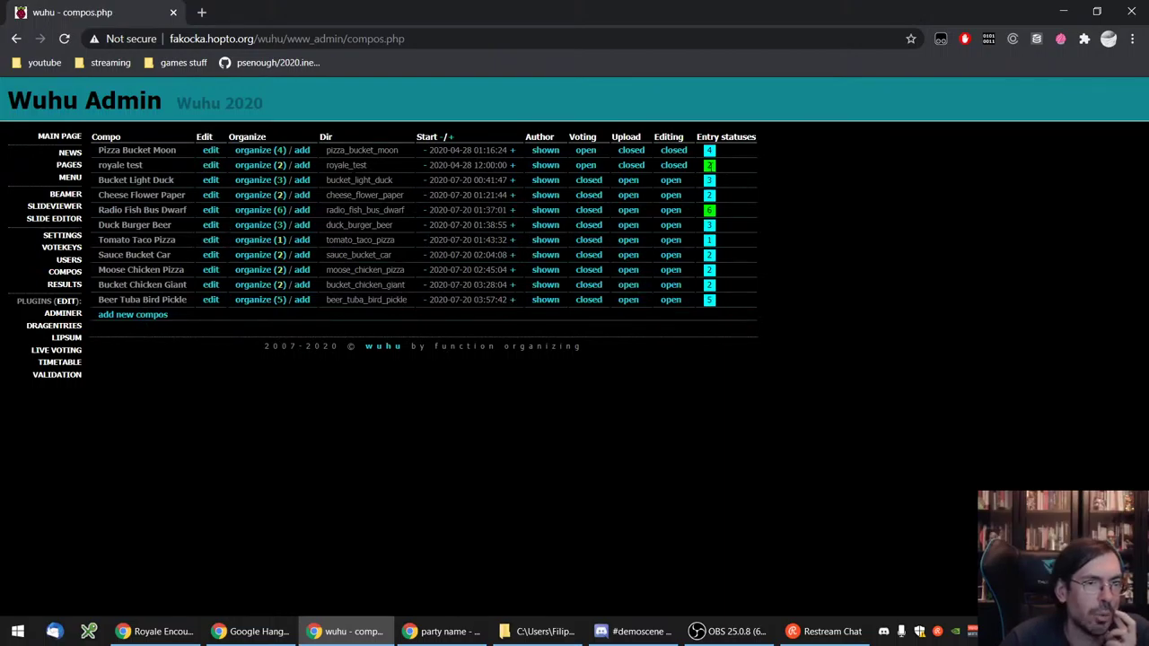
pyautogui.moveTo(709, 165)
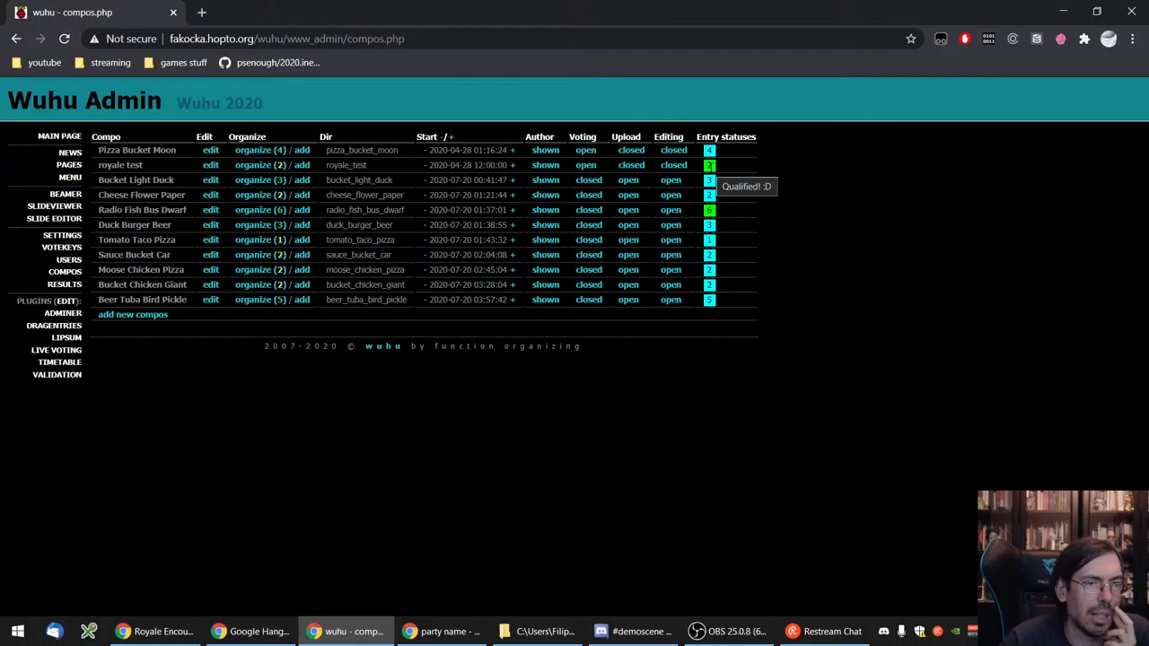
# - Review the royale test compo's voting, start day and prizegiving settings, and submit the form without changes
pyautogui.click(211, 166)
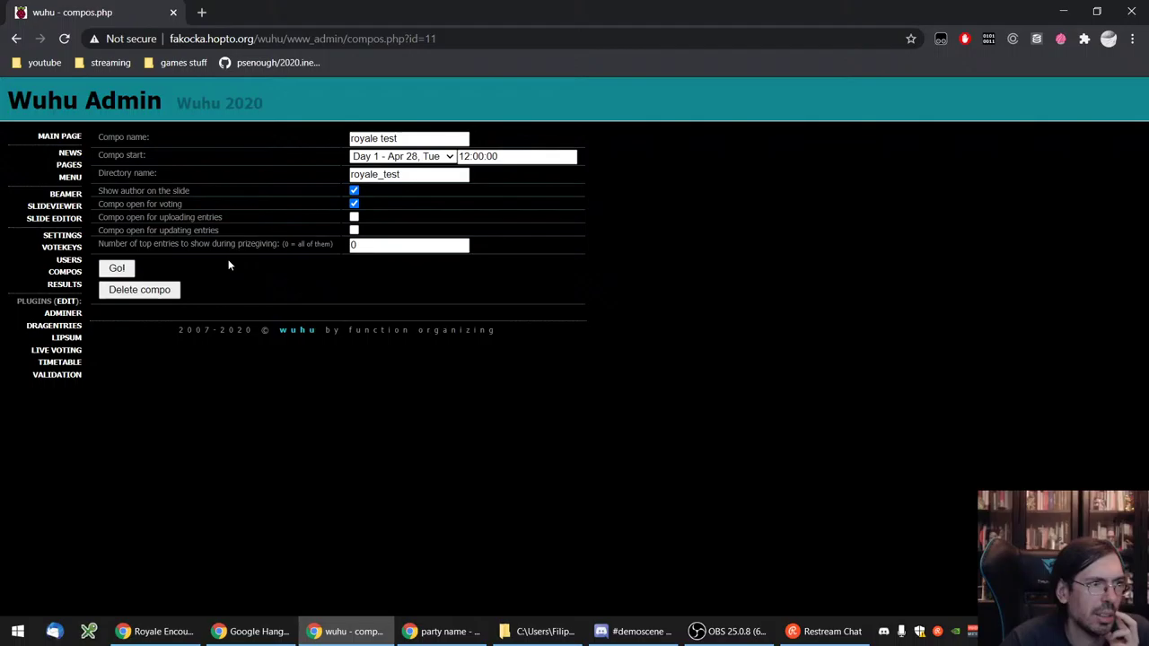
pyautogui.click(395, 244)
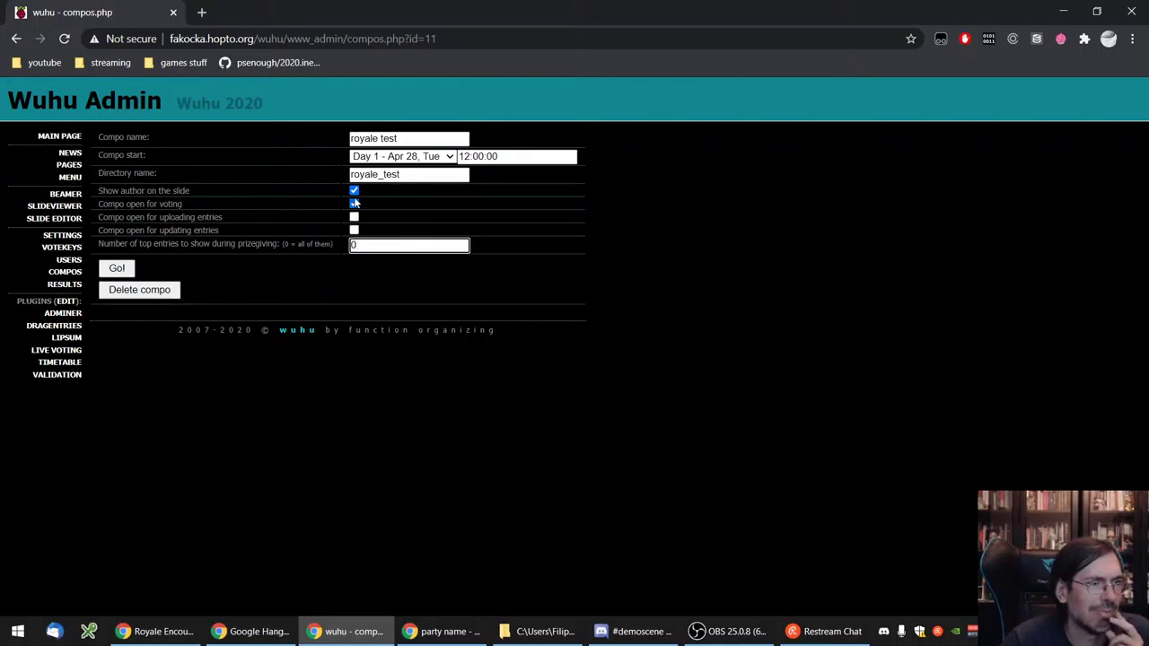
pyautogui.click(354, 204)
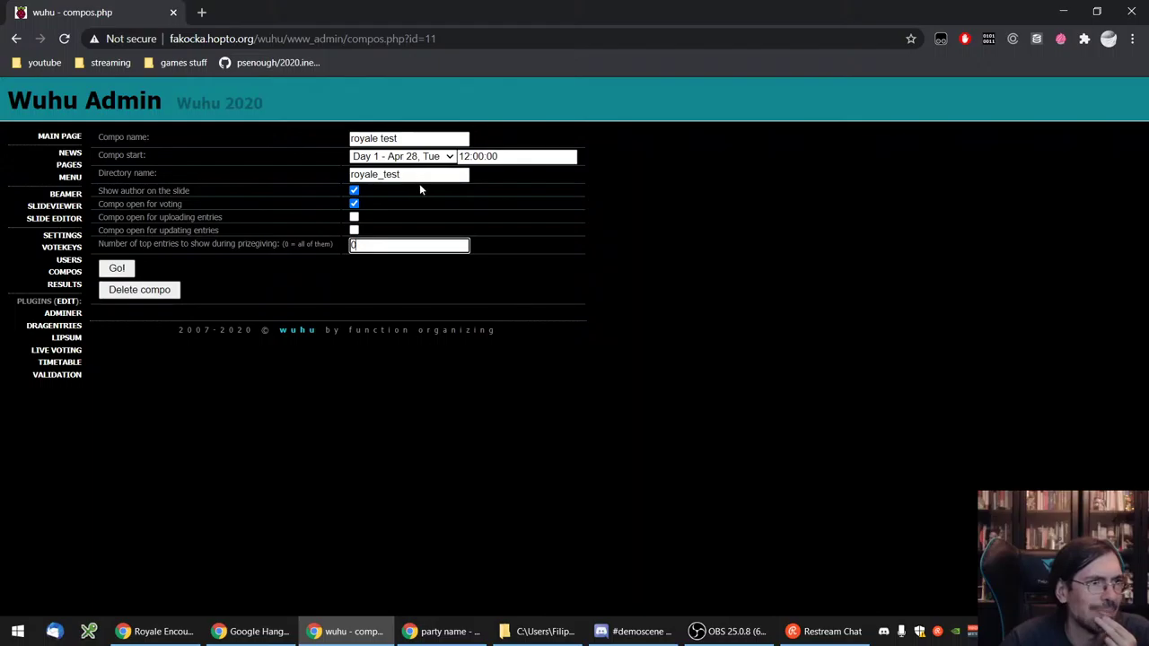
pyautogui.click(449, 156)
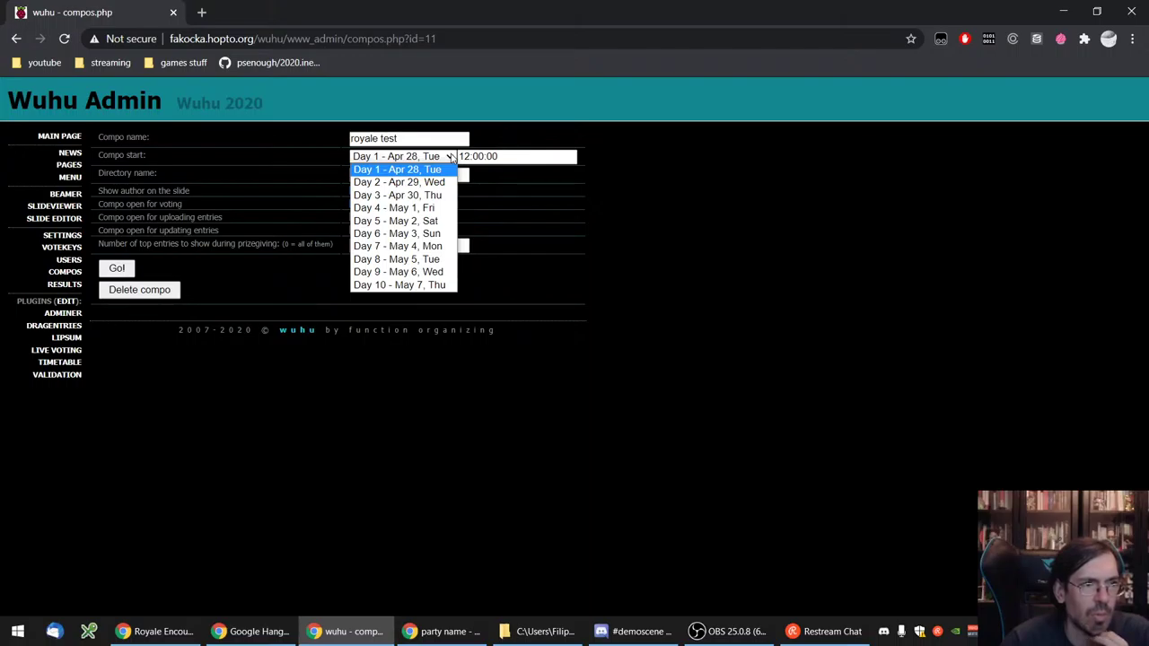
pyautogui.click(451, 157)
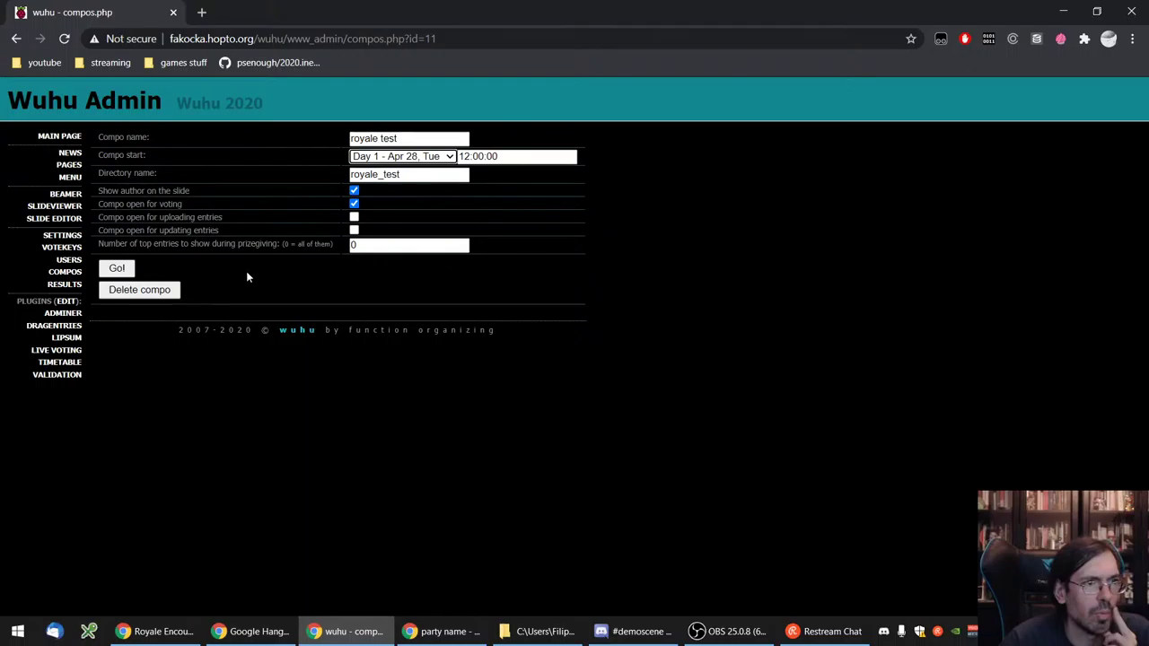
pyautogui.click(116, 271)
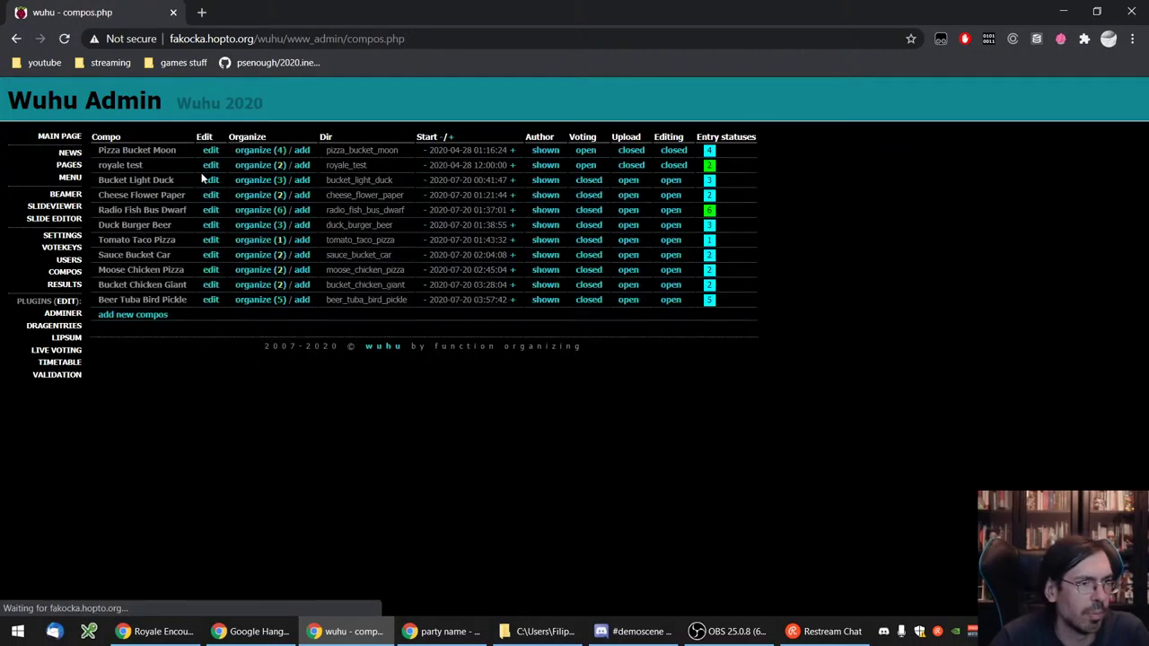
# - Enable live voting for both royale test entries and set royale test as the live voting compo
pyautogui.click(56, 350)
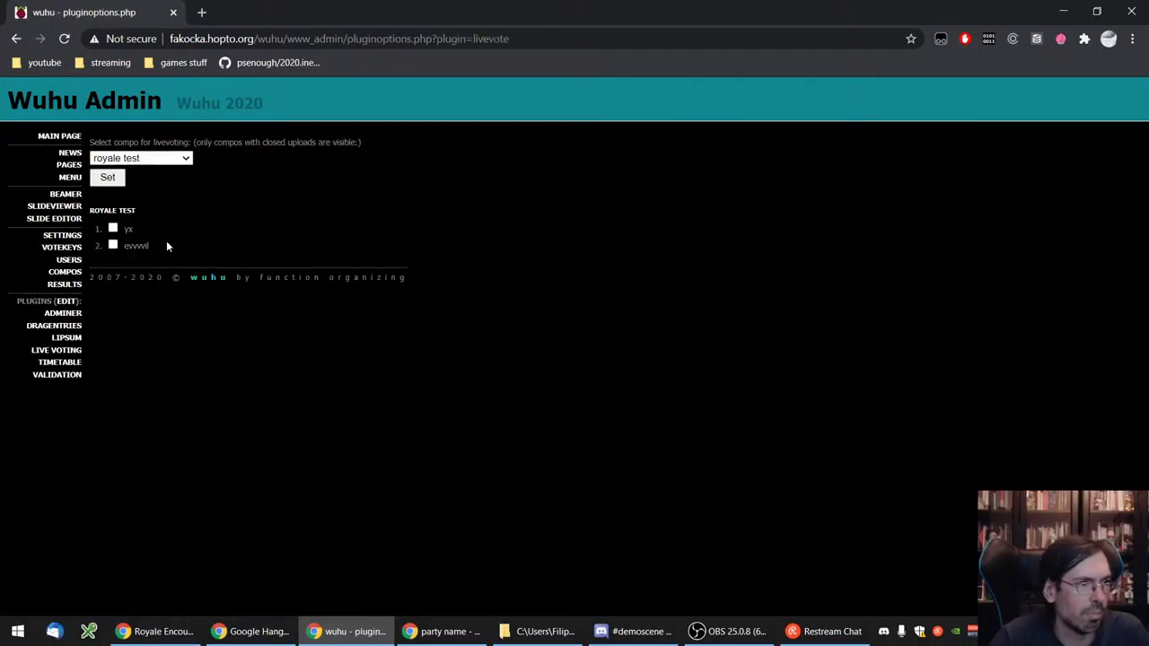
pyautogui.click(113, 229)
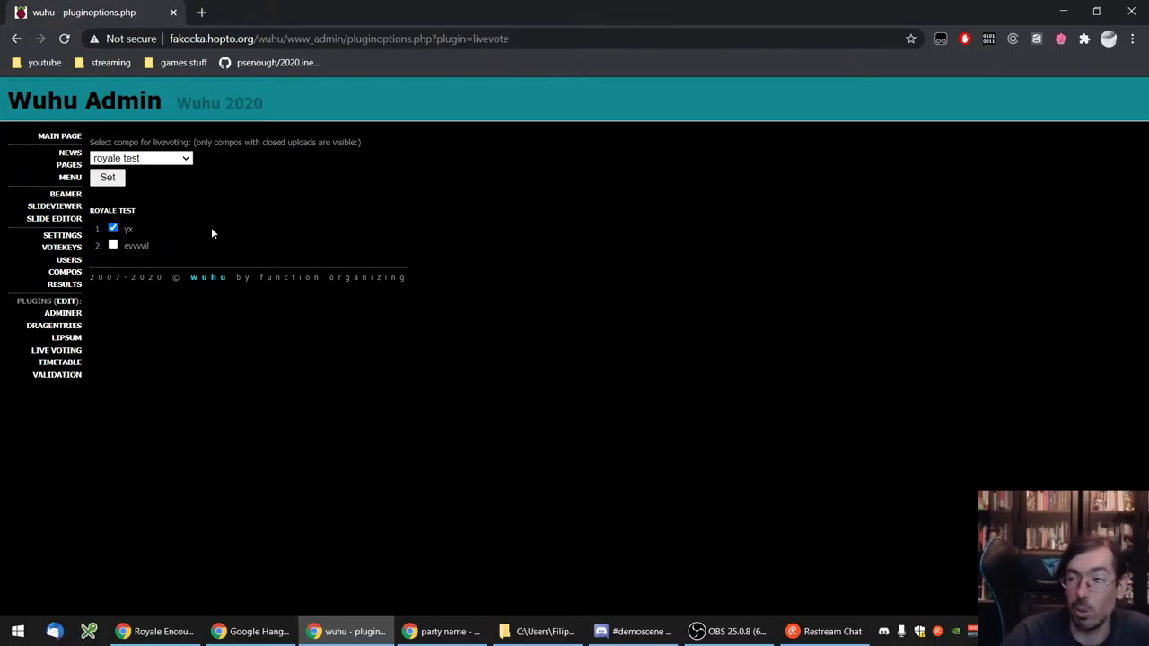
pyautogui.click(113, 246)
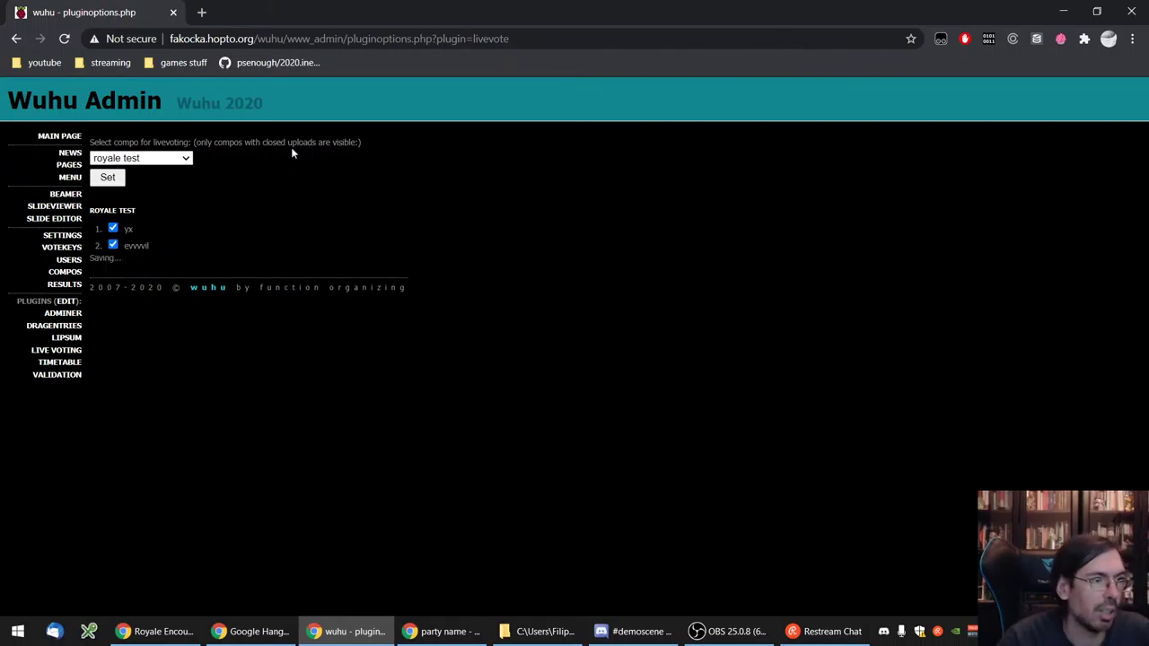
pyautogui.click(108, 179)
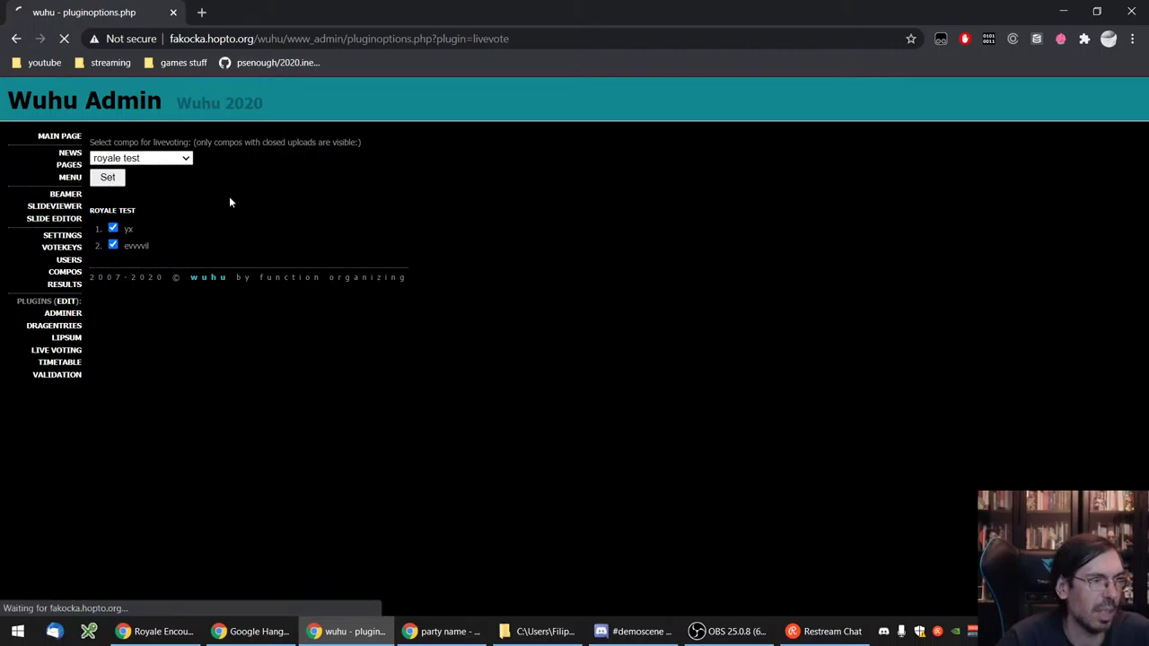
# - Reload the party site's live vote page and vote 3 for entry #2 and 4 for entry #1
pyautogui.click(439, 630)
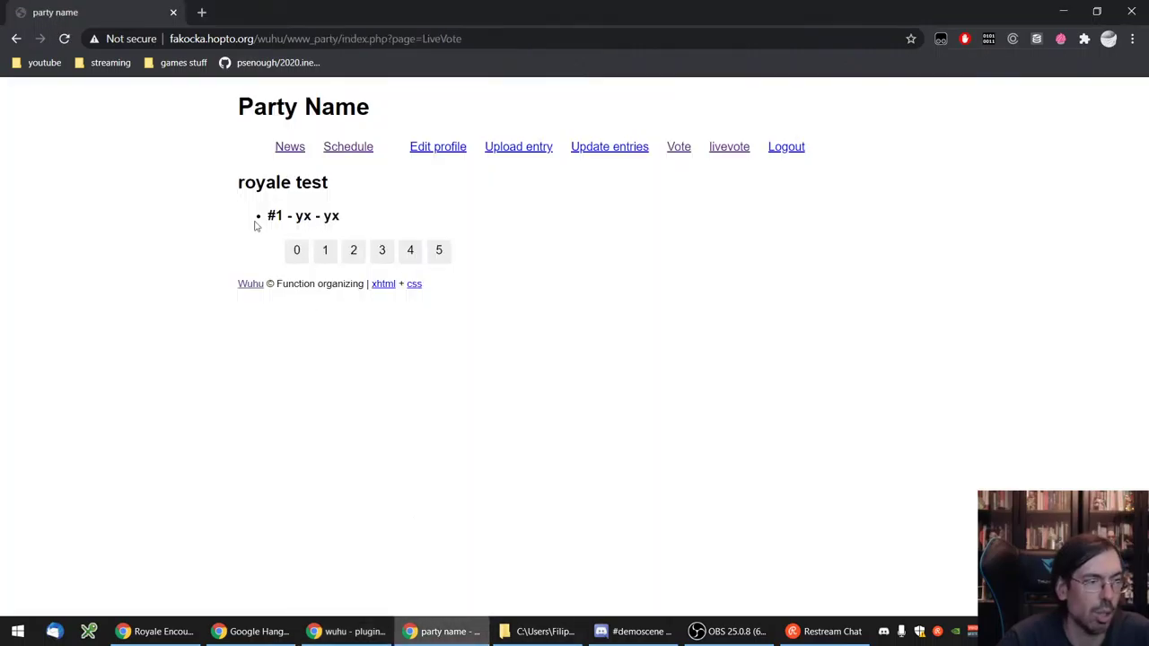
pyautogui.click(63, 39)
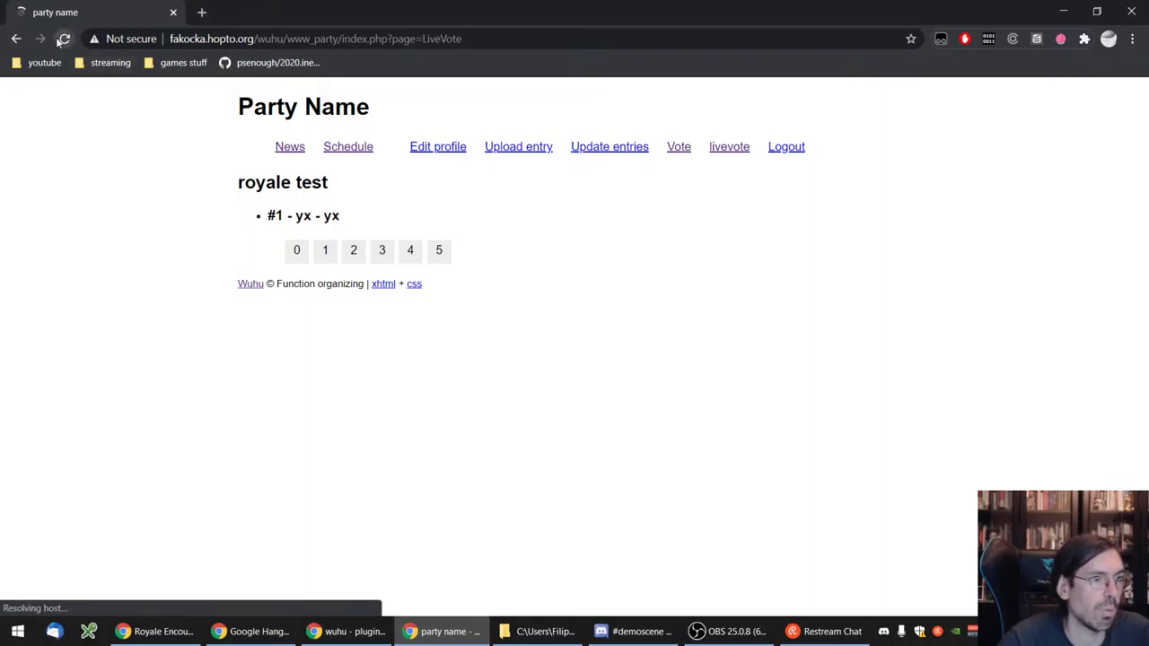
pyautogui.click(382, 252)
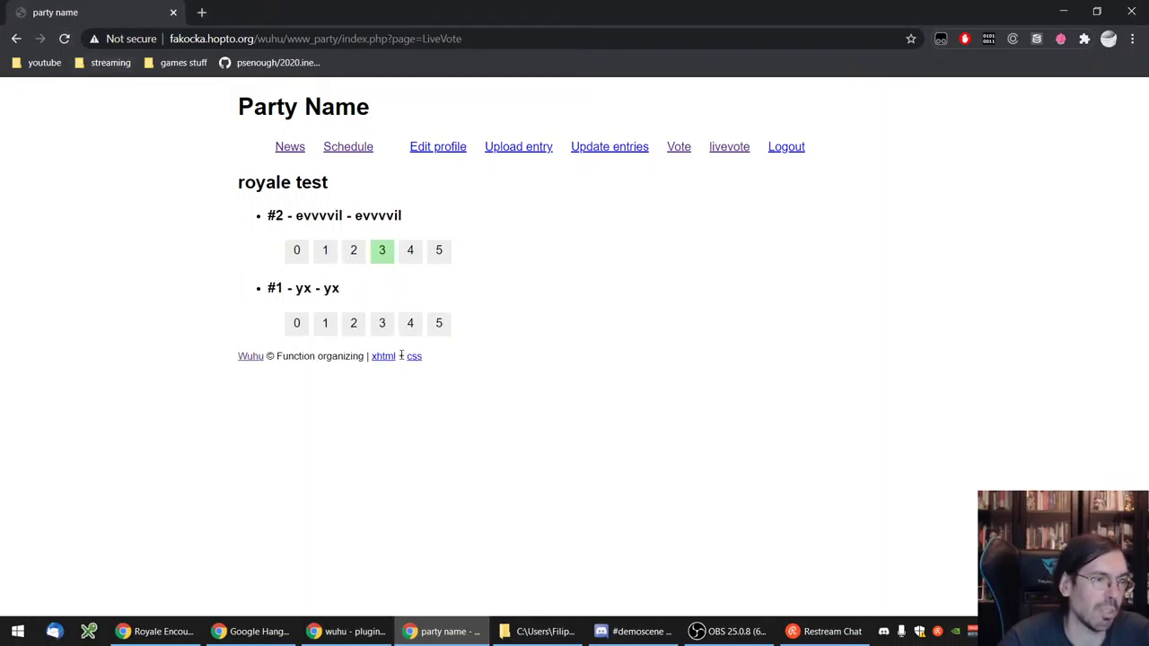
pyautogui.click(415, 334)
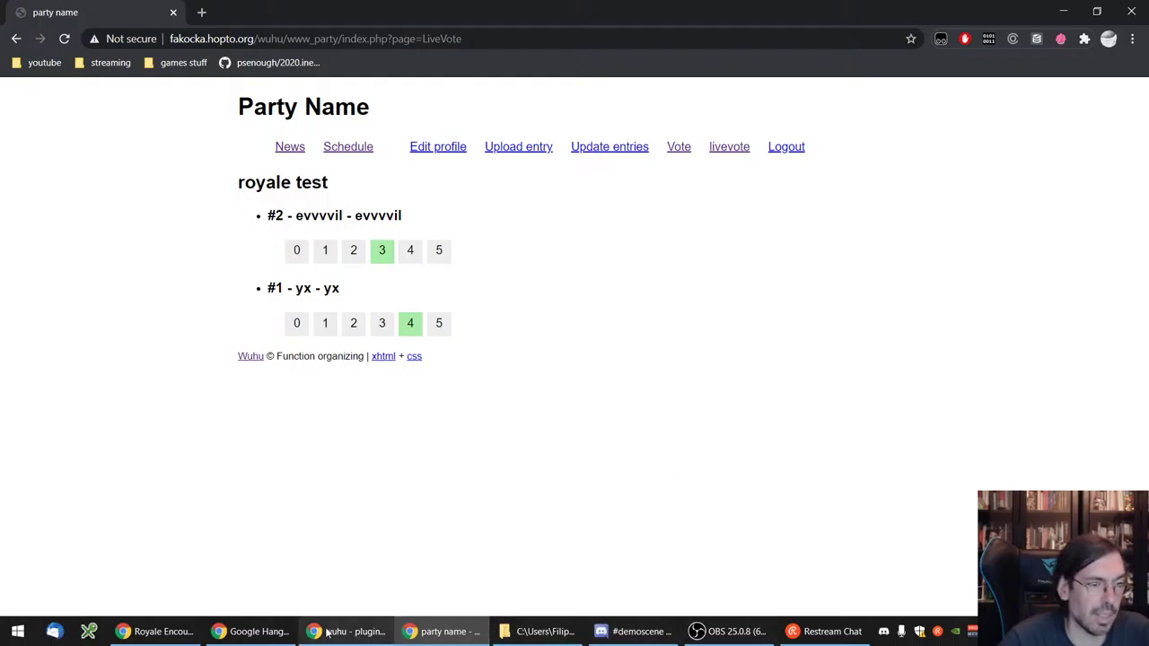
# - Go to the admin results page and examine the points of both royale test entries
pyautogui.click(372, 632)
pyautogui.click(64, 39)
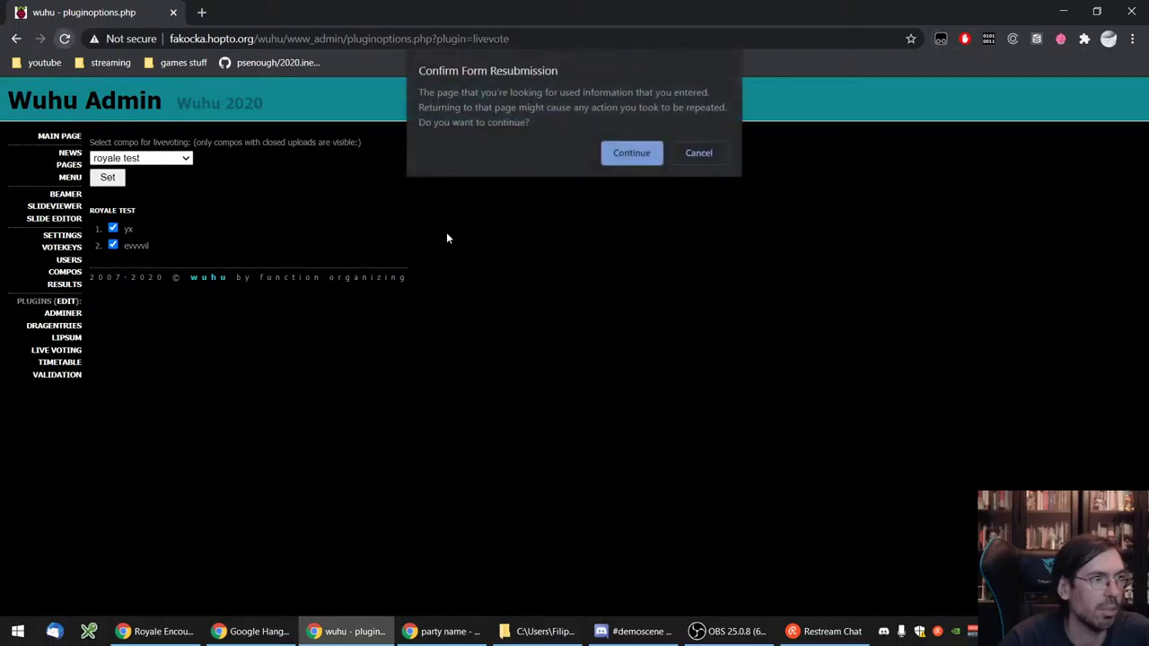
pyautogui.click(704, 156)
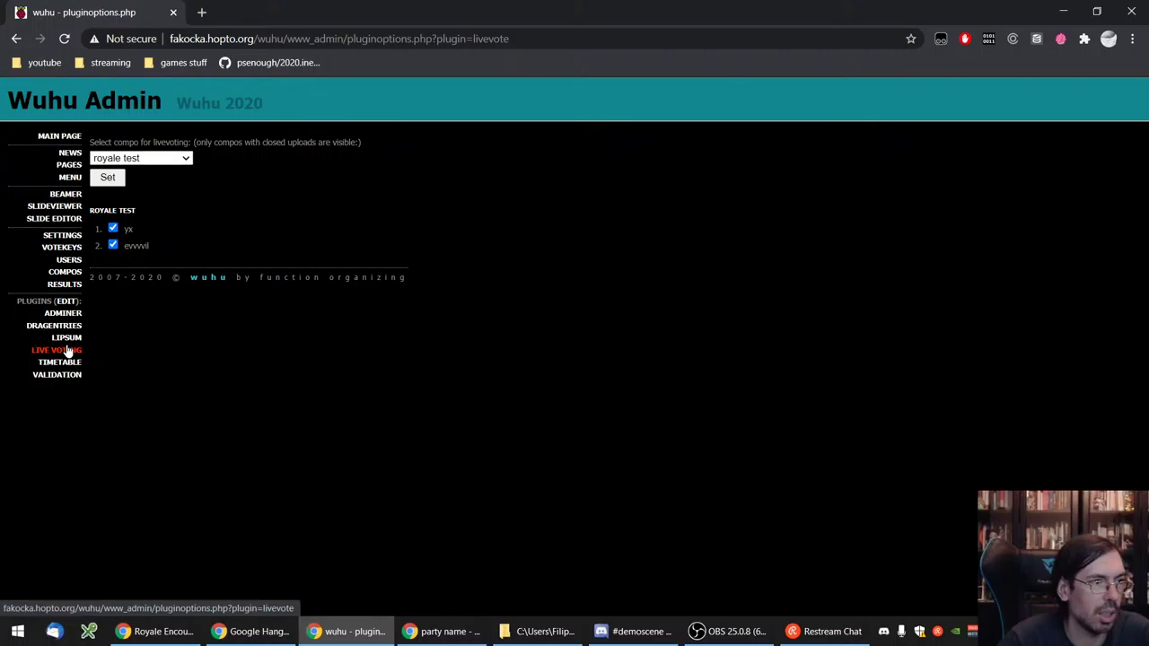
pyautogui.click(67, 271)
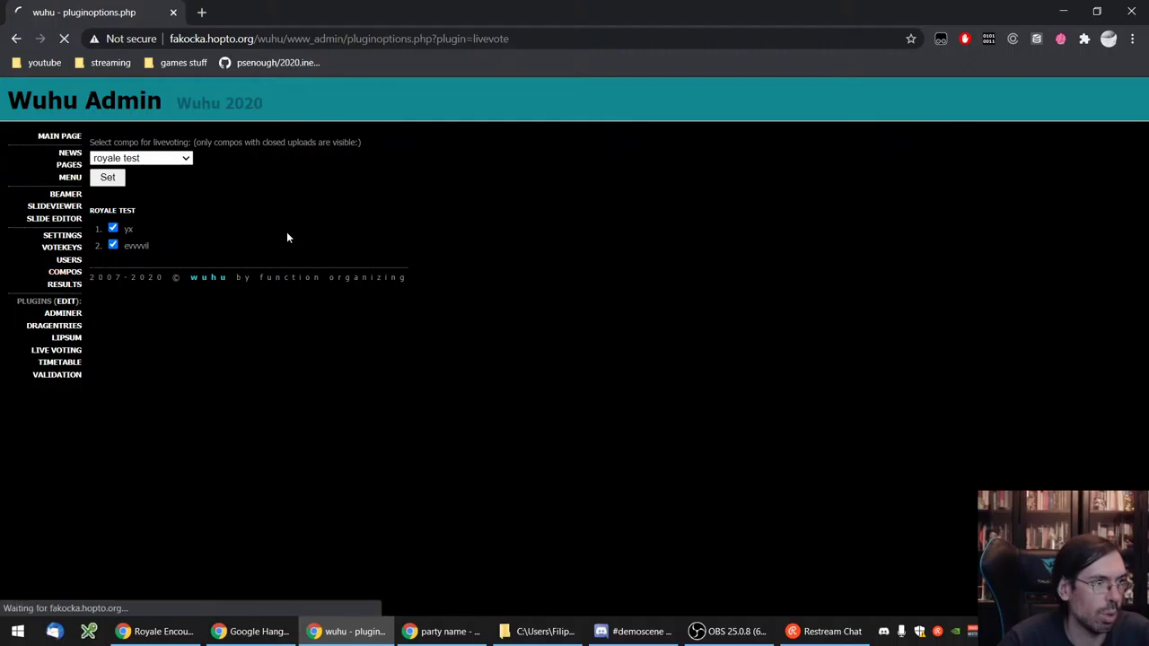
pyautogui.click(63, 286)
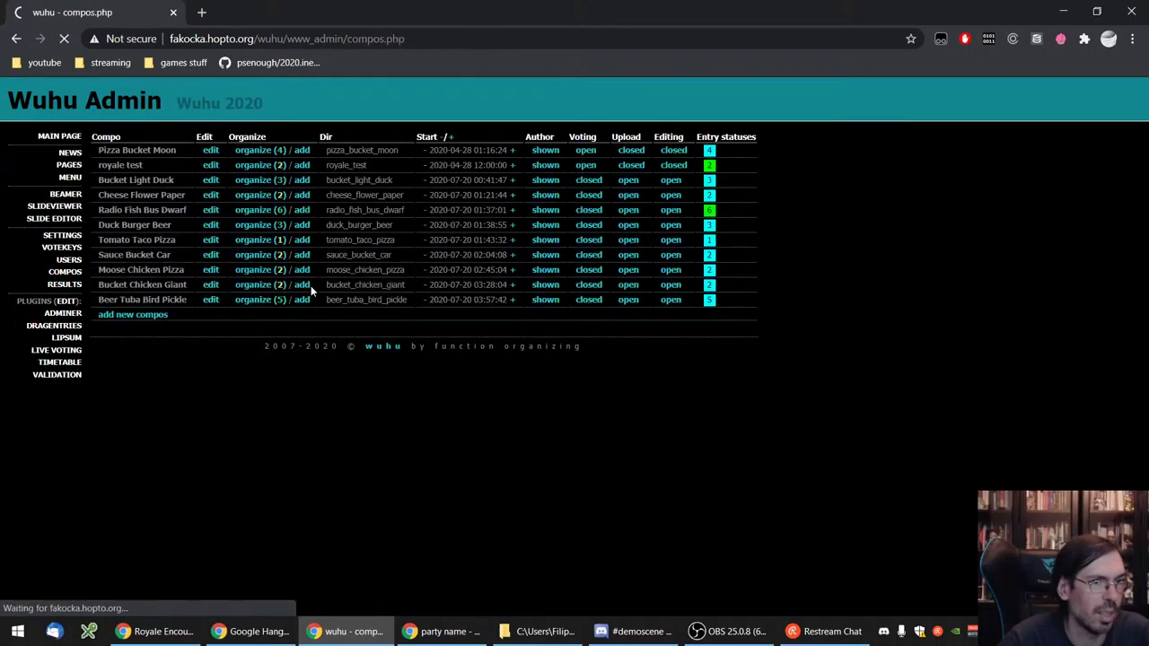
pyautogui.scroll(-1, 306, 315)
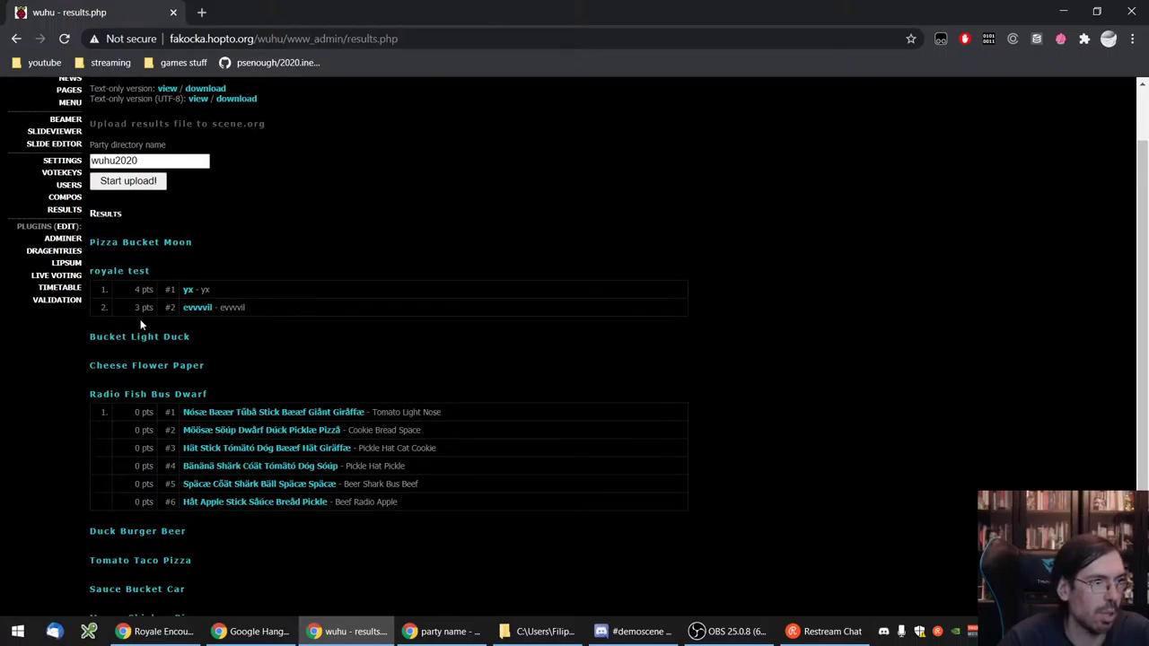
pyautogui.moveTo(140, 325); pyautogui.dragTo(313, 304)
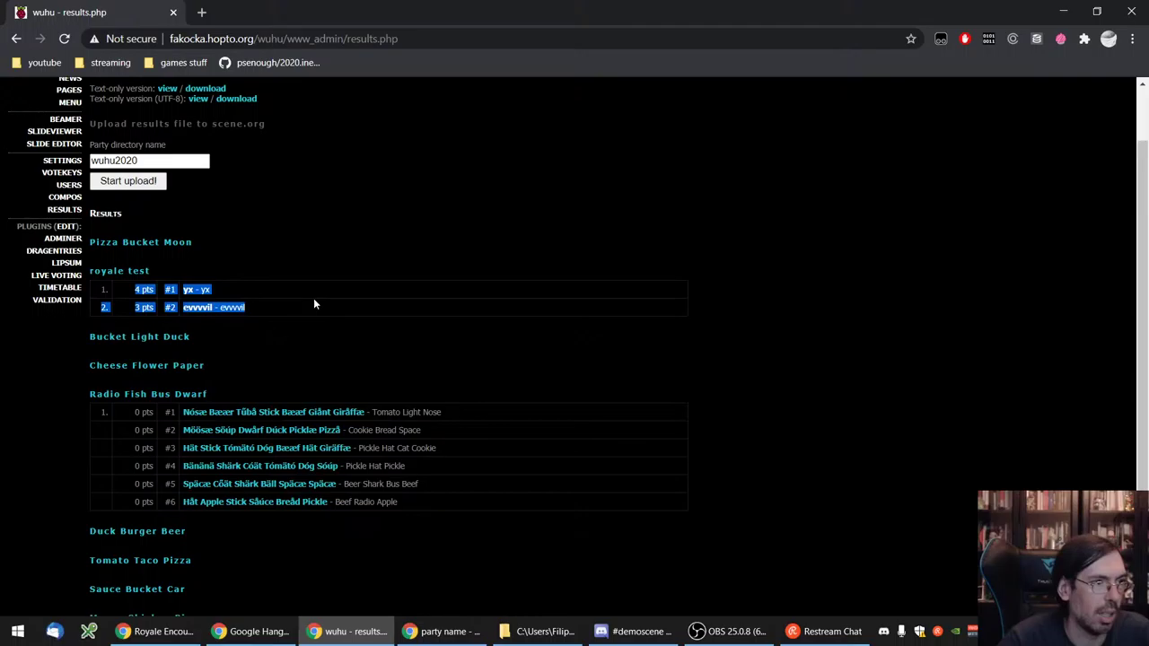
pyautogui.click(313, 298)
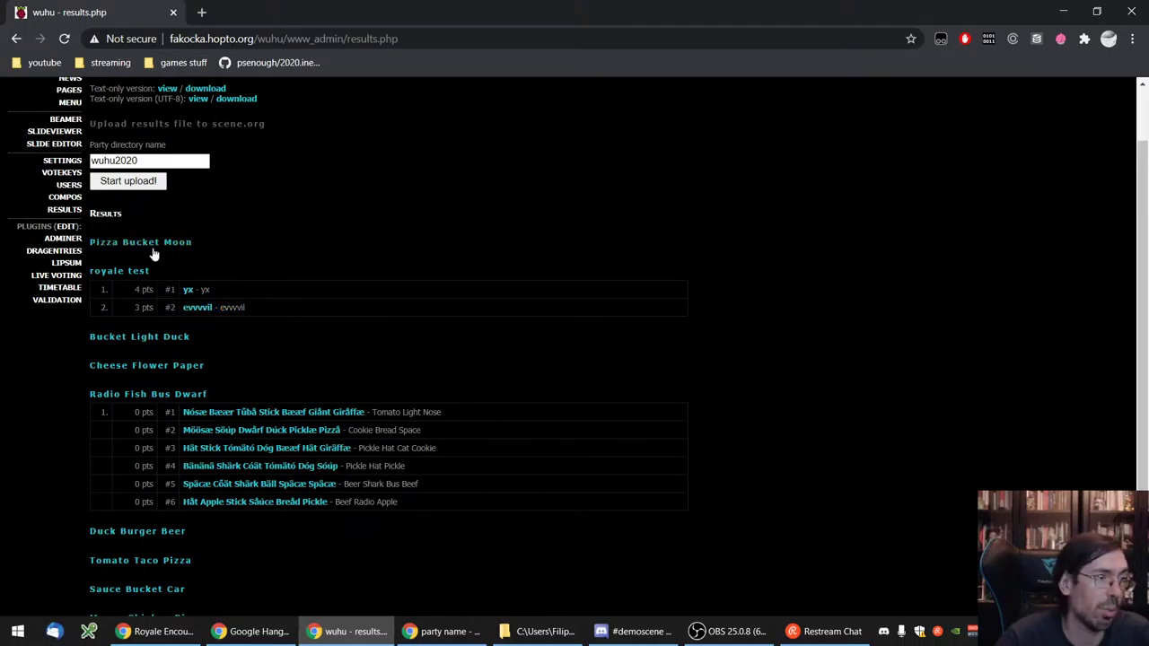
pyautogui.moveTo(153, 255); pyautogui.dragTo(259, 301)
pyautogui.click(268, 303)
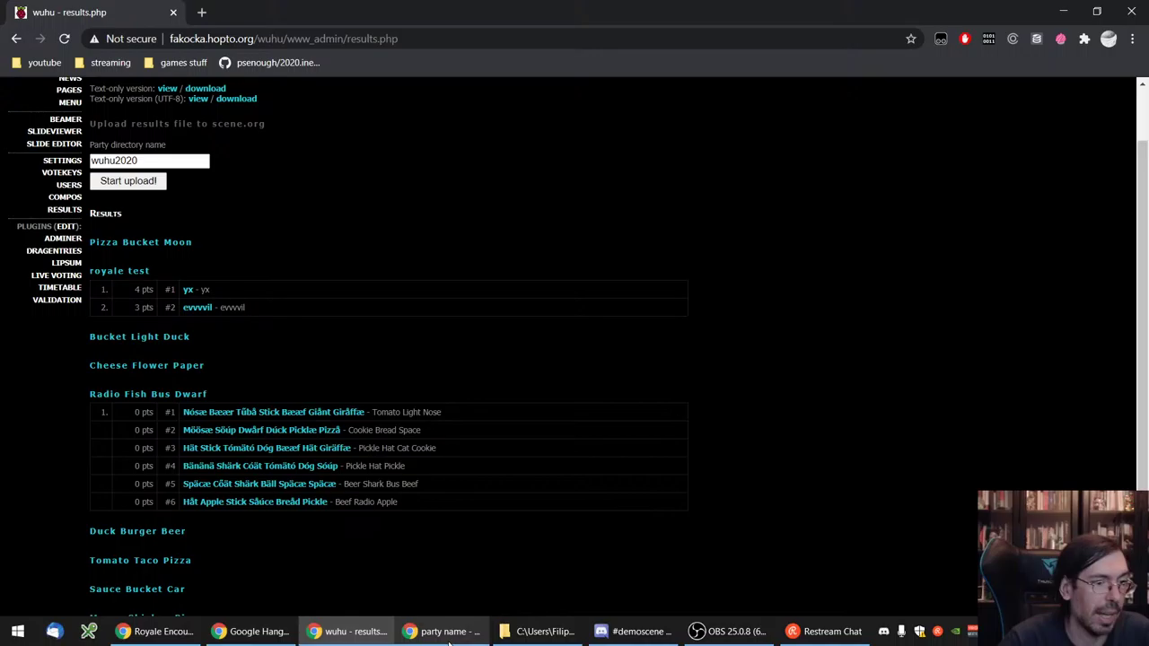
# - Turn off live voting for royale test entry #2 and check the party site's live vote page
pyautogui.click(59, 276)
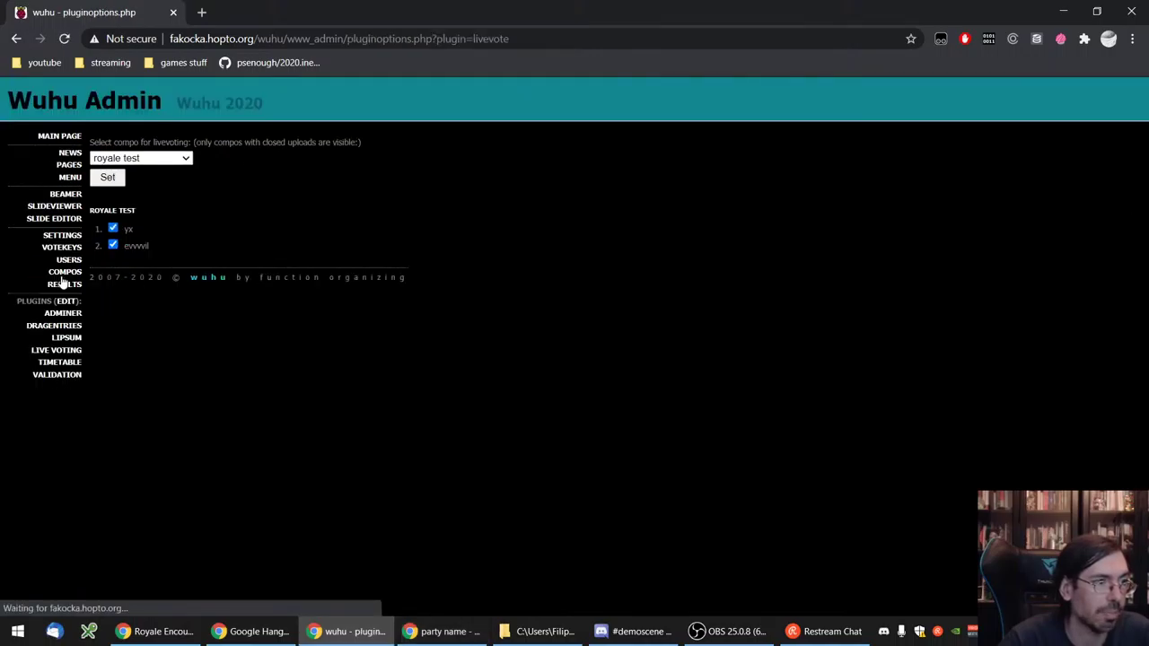
pyautogui.click(447, 632)
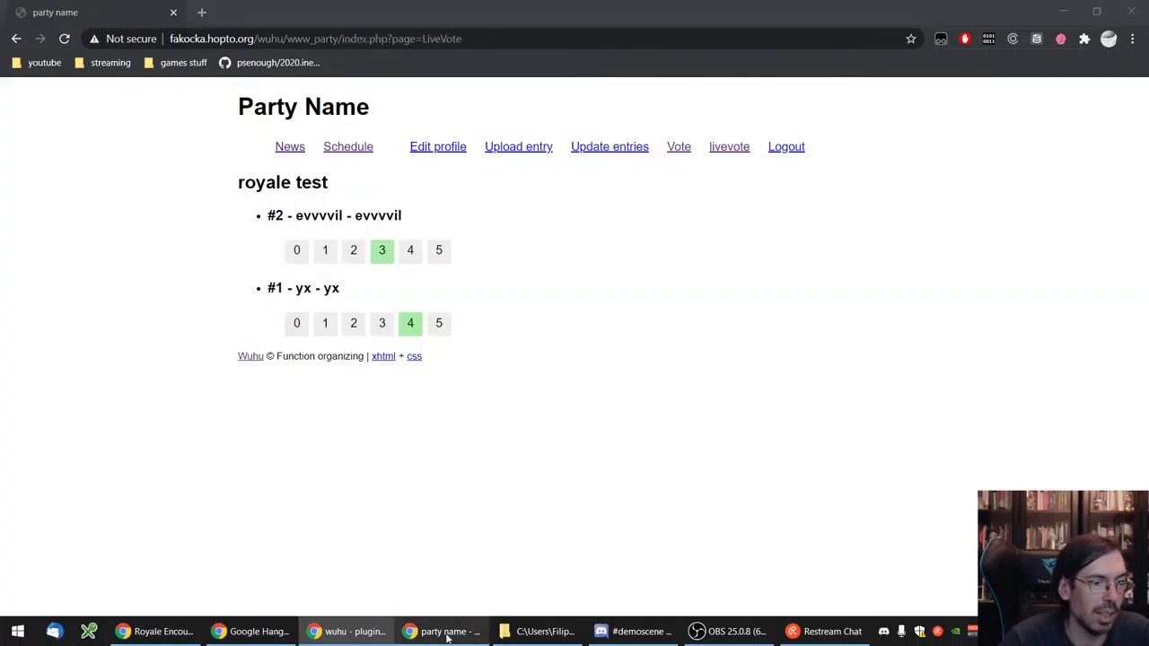
pyautogui.click(63, 38)
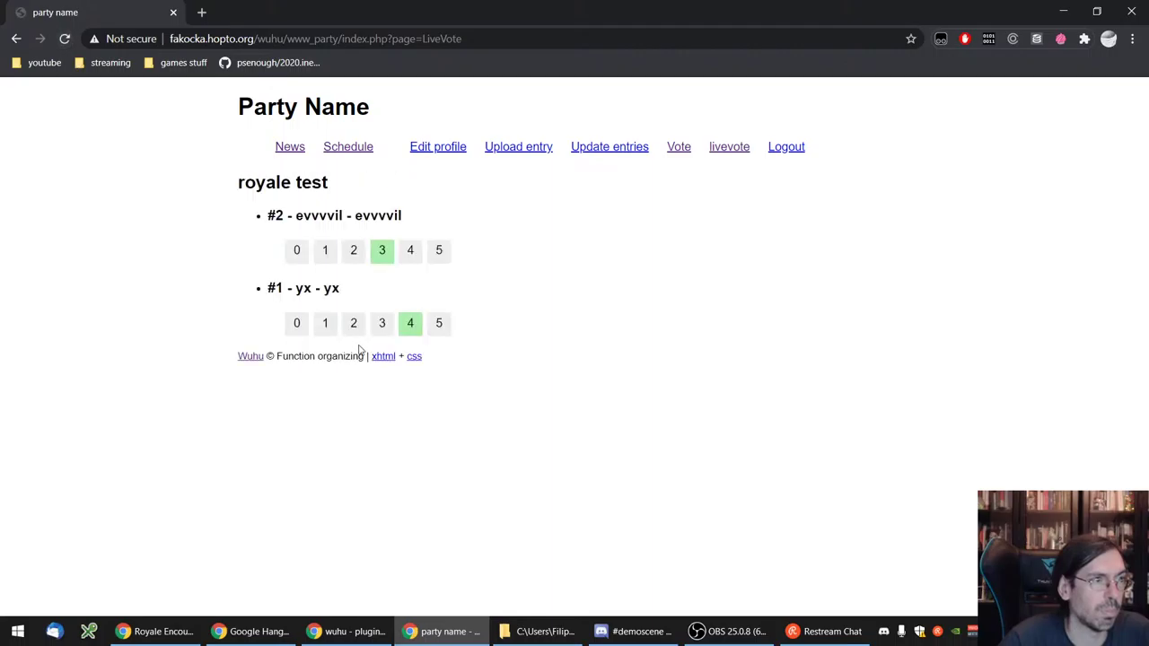
pyautogui.hotkey('alt', 'Tab')
pyautogui.click(108, 178)
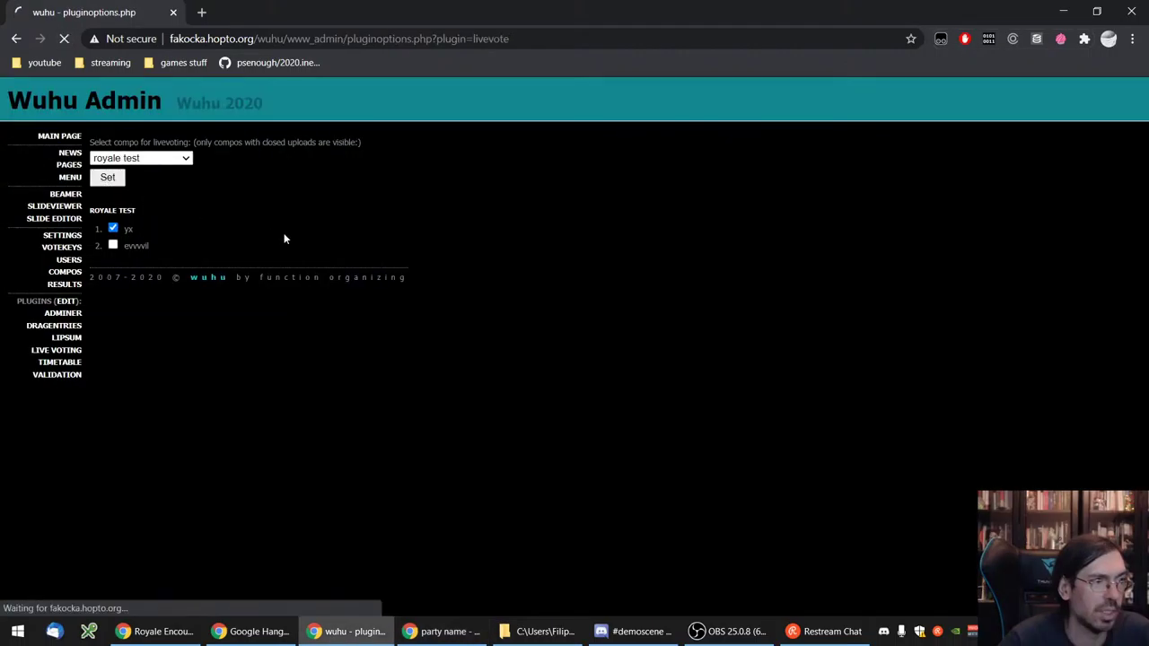
pyautogui.hotkey('alt', 'Tab')
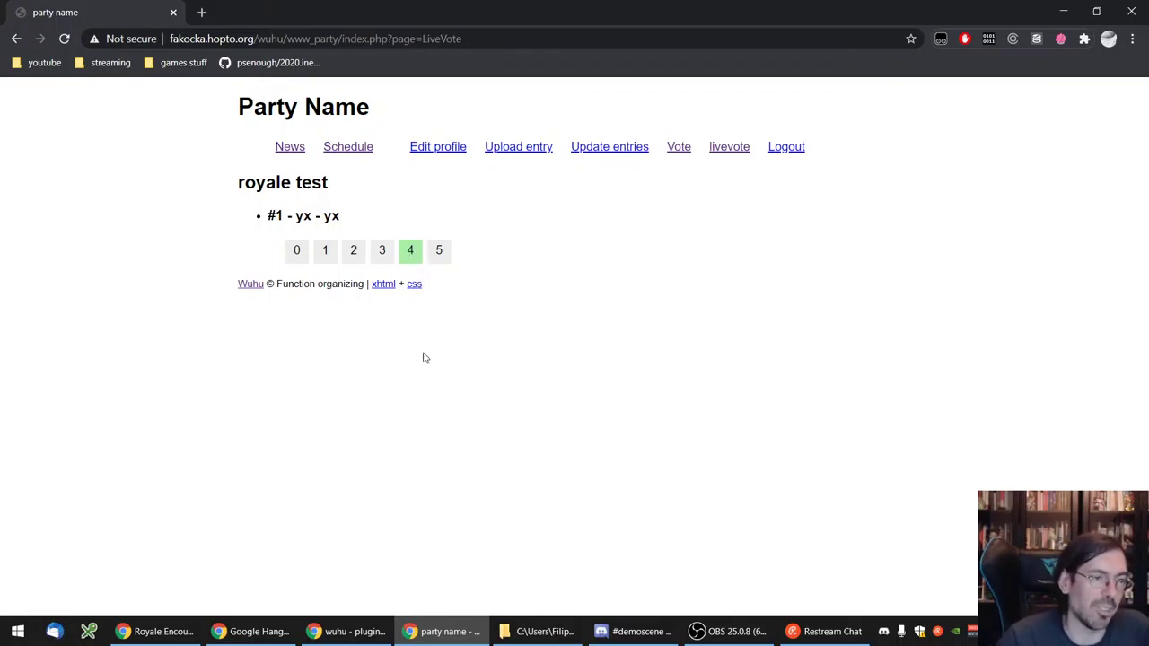
# - Return to the admin results and check the points recorded for royale test entry #2
pyautogui.click(357, 633)
pyautogui.click(112, 228)
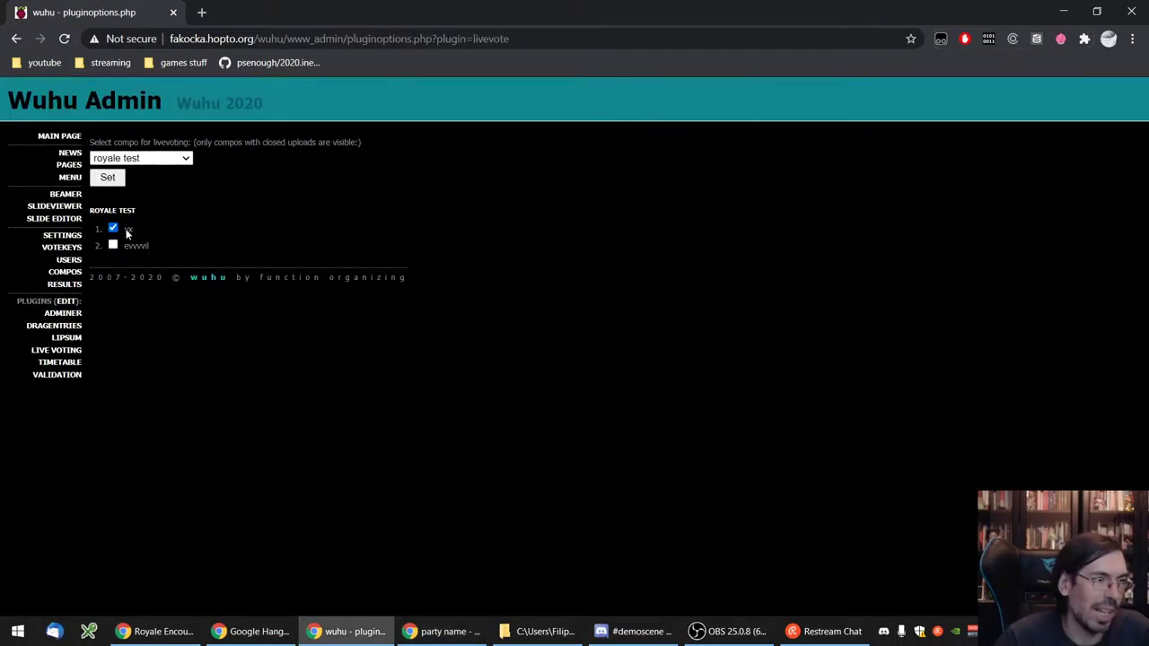
pyautogui.click(78, 288)
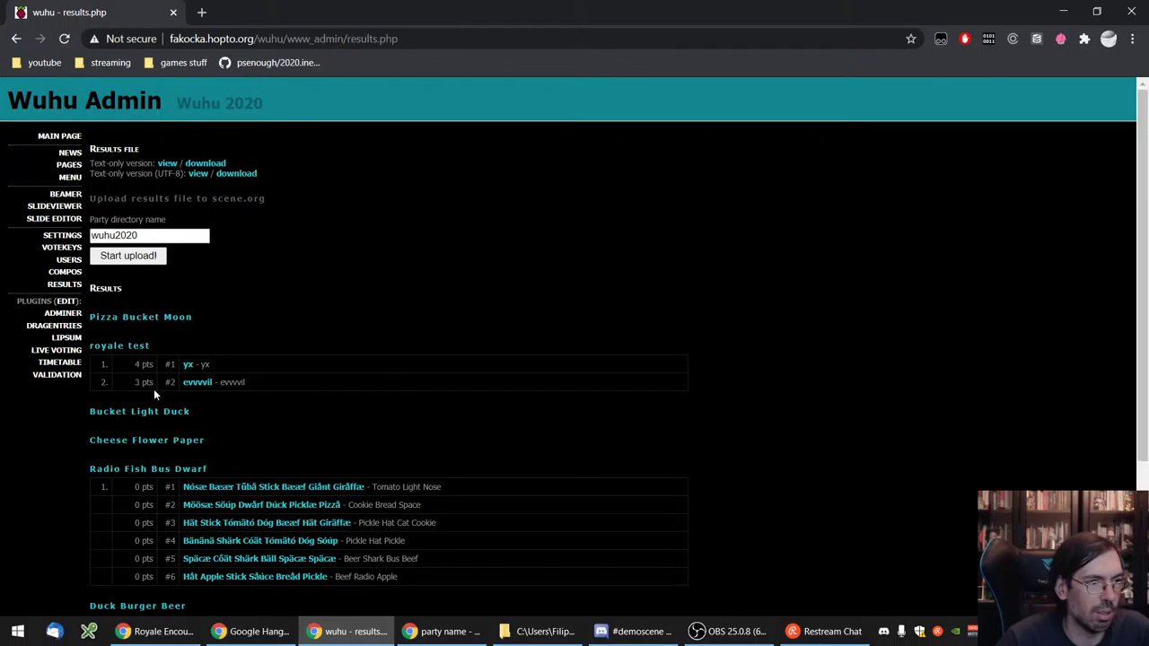
pyautogui.moveTo(153, 388); pyautogui.dragTo(122, 380)
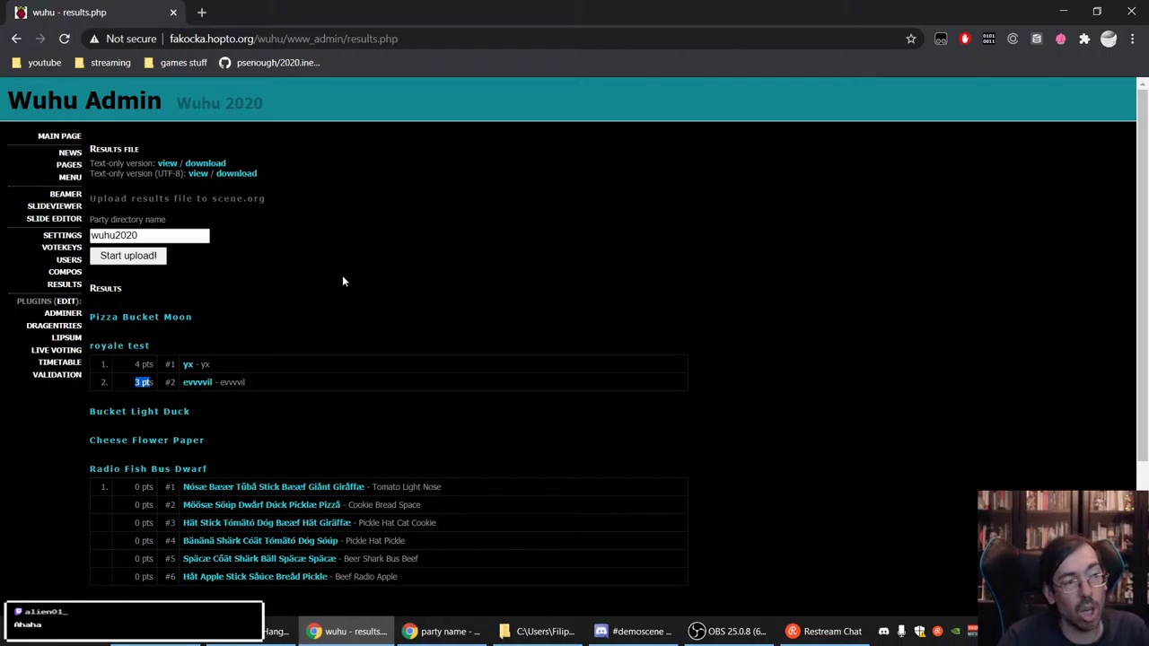
# - Review royale test's compo settings and its entry list with the entry statuses
pyautogui.click(65, 272)
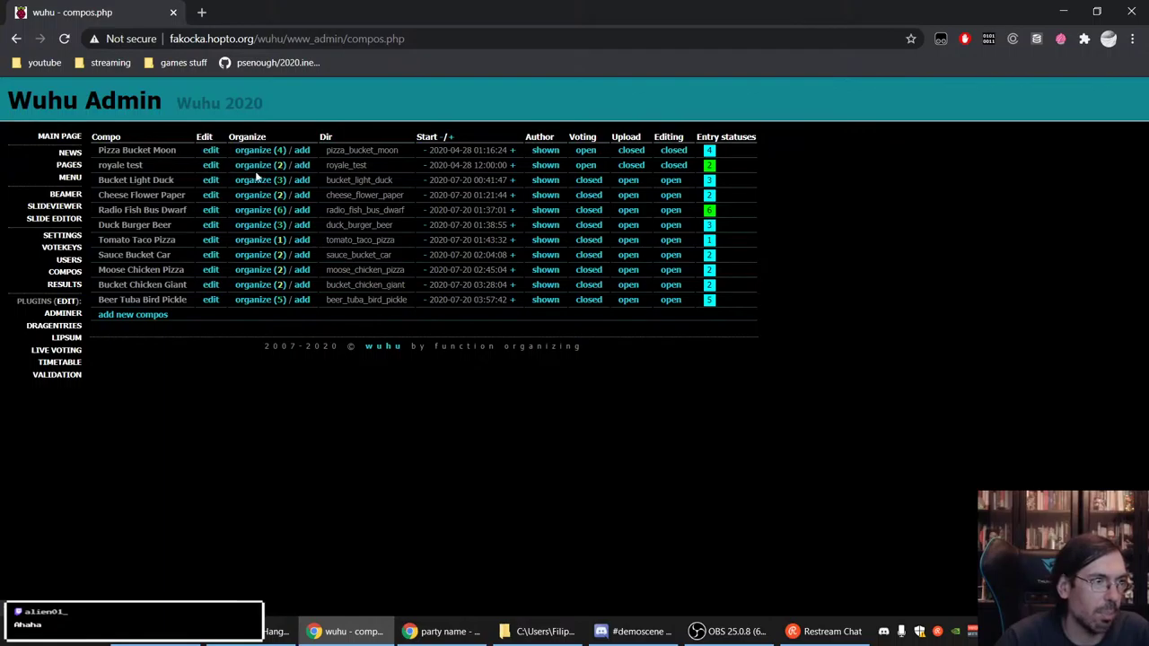
pyautogui.click(210, 167)
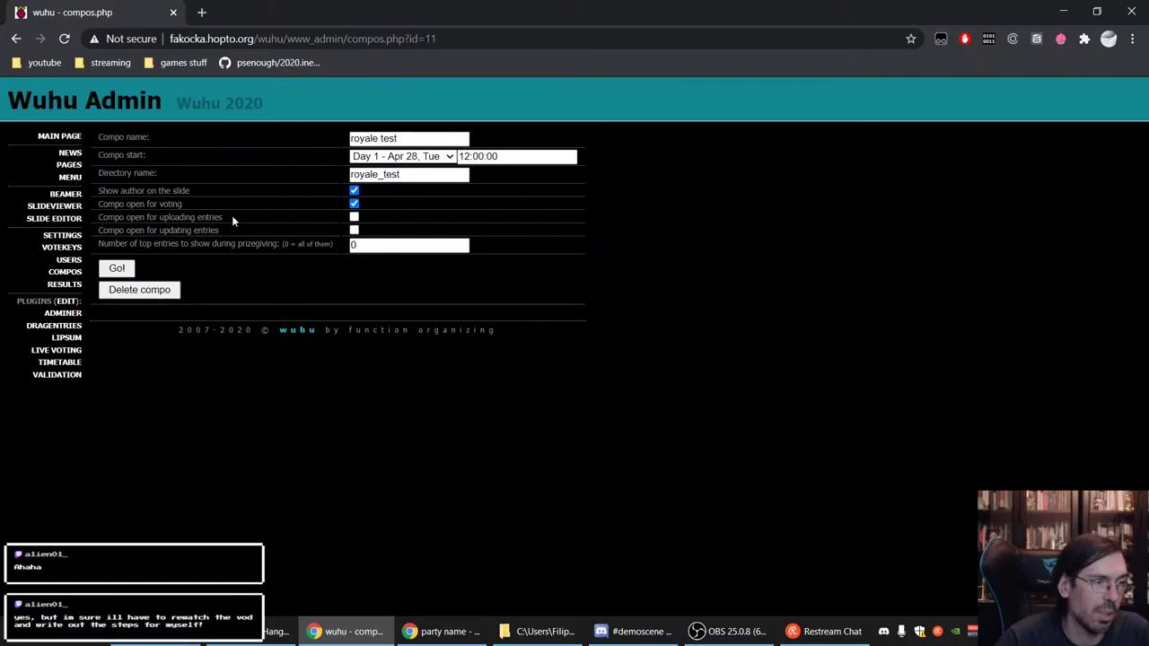
pyautogui.click(65, 271)
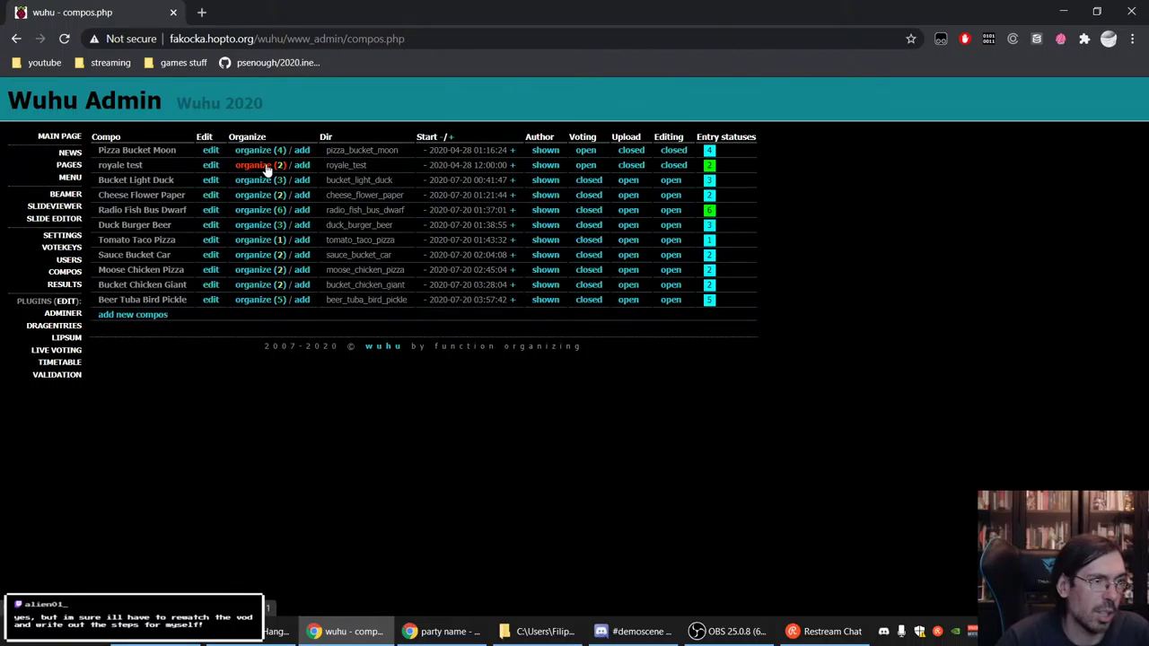
pyautogui.click(255, 165)
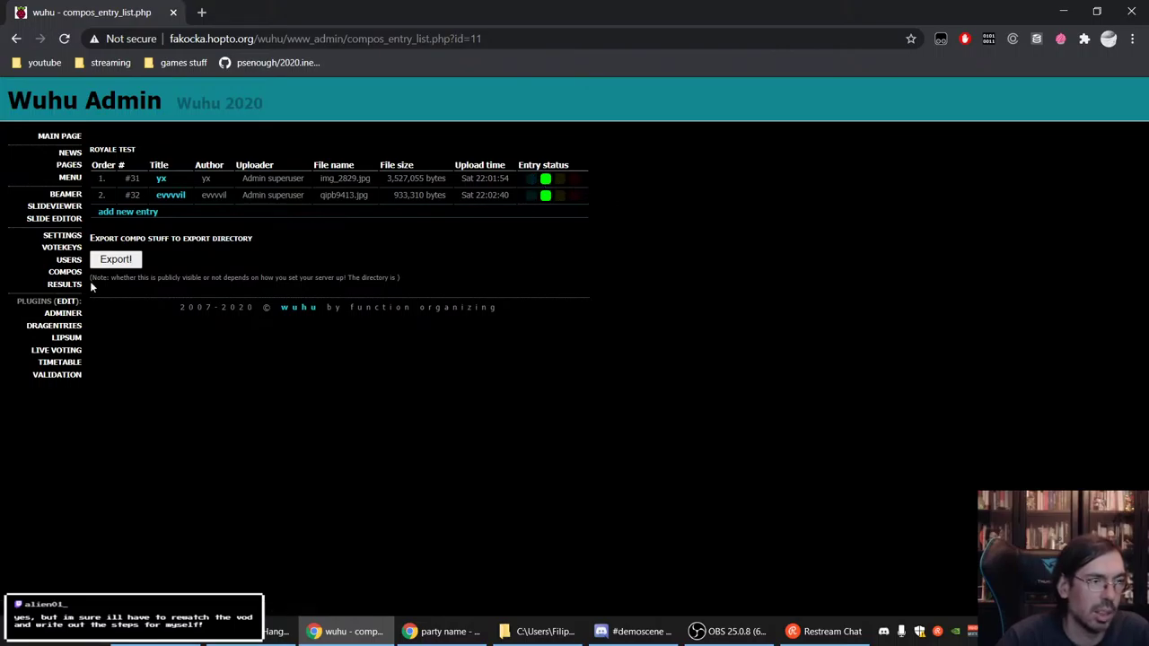
# - Go to the live voting options and set Pizza Bucket Moon as the live voting compo
pyautogui.click(55, 350)
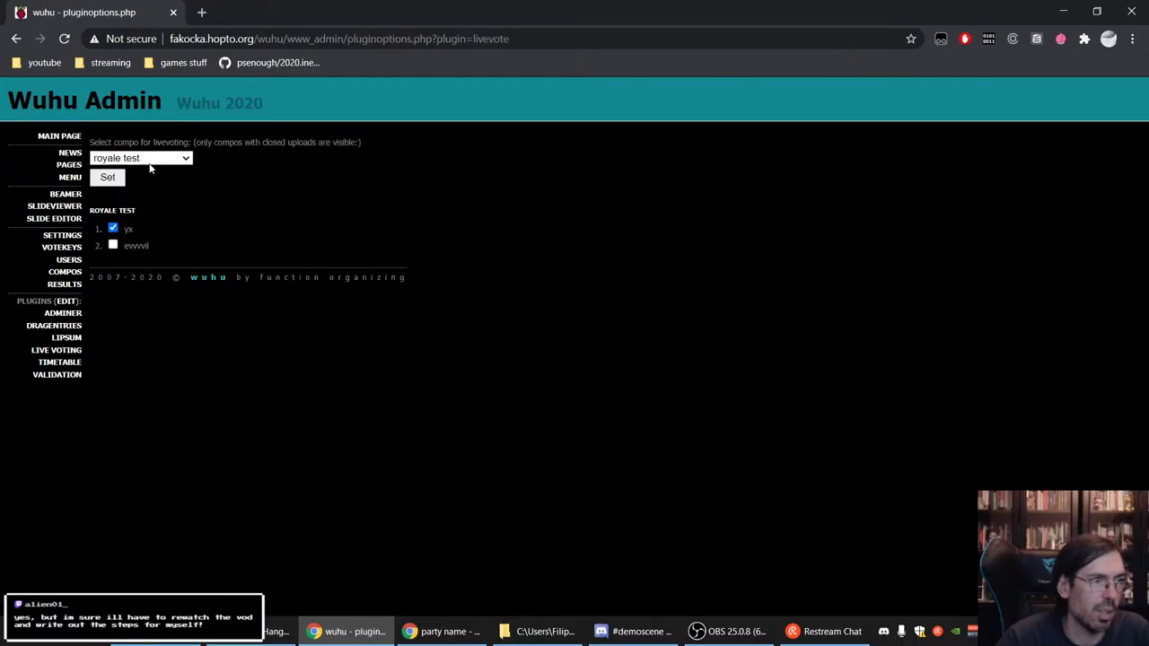
pyautogui.click(149, 163)
pyautogui.click(276, 202)
pyautogui.click(139, 159)
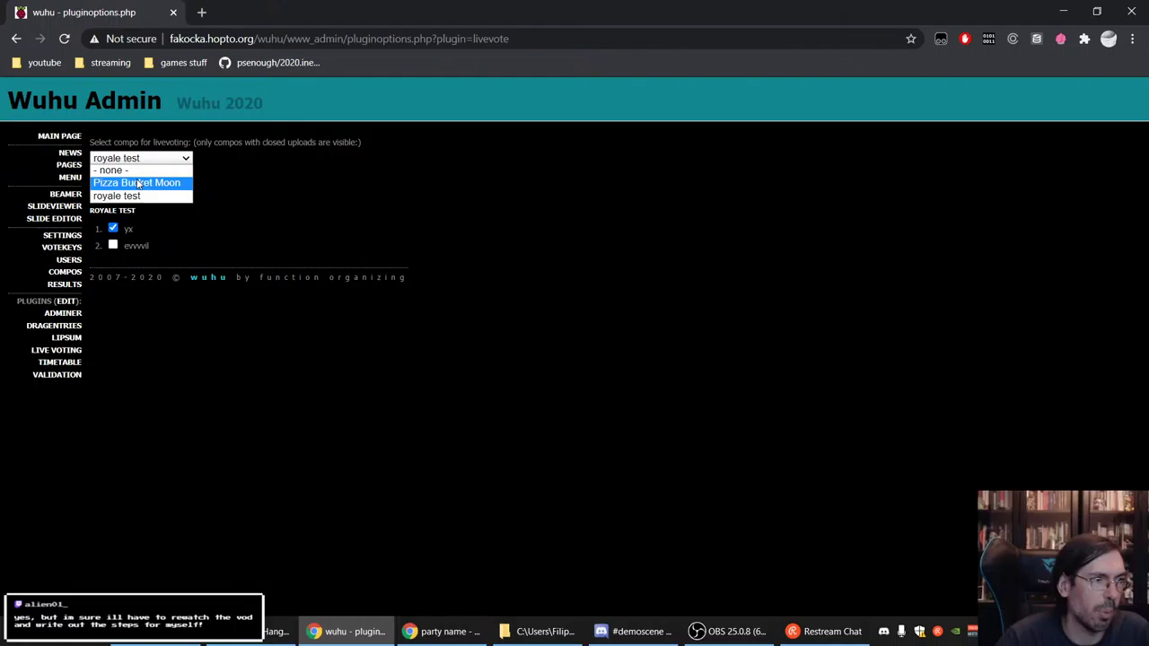
pyautogui.click(137, 183)
pyautogui.click(161, 159)
pyautogui.click(163, 196)
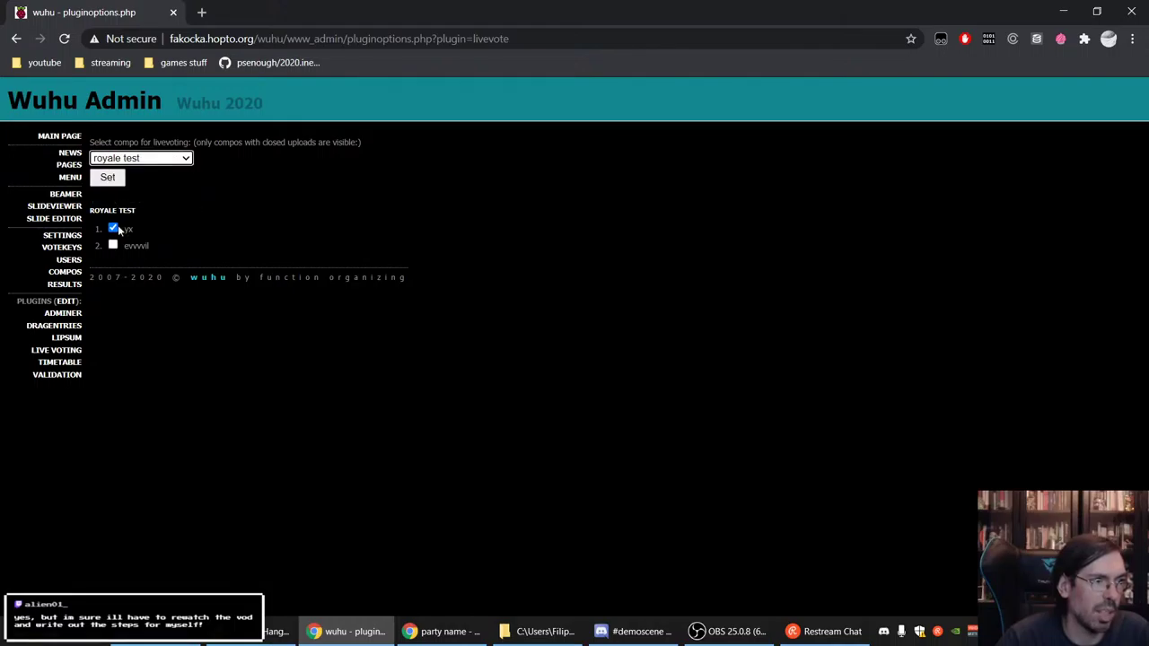
pyautogui.press('Up')
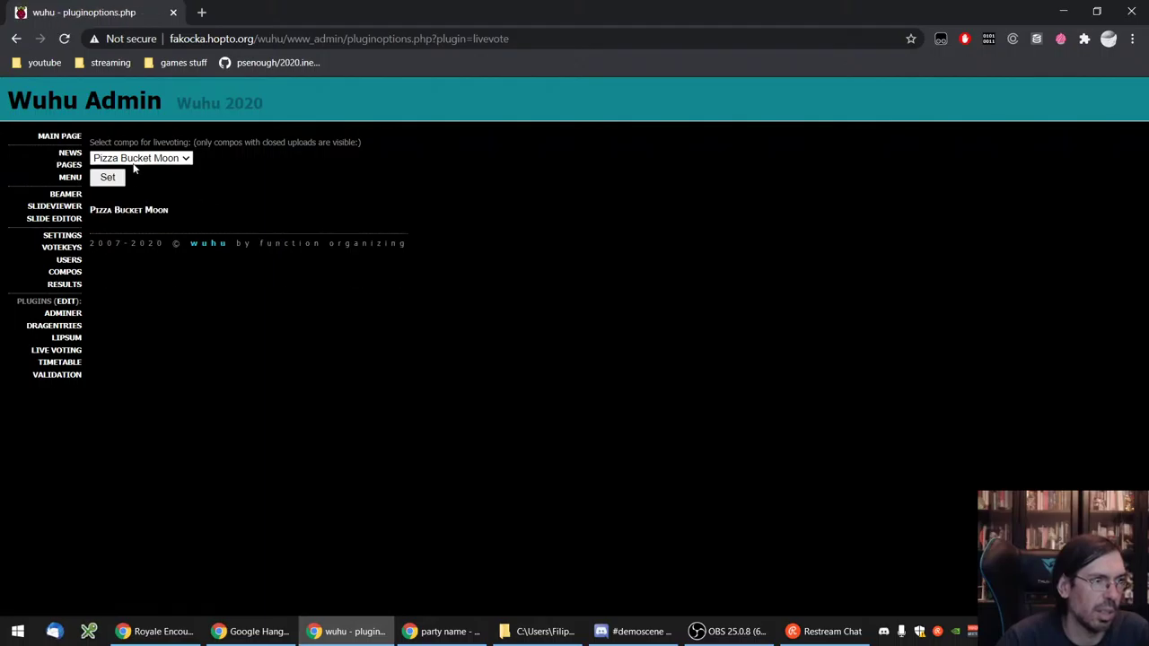
# - Set royale test as the live voting compo, enable both entries, and check the party site's live vote page
pyautogui.click(139, 159)
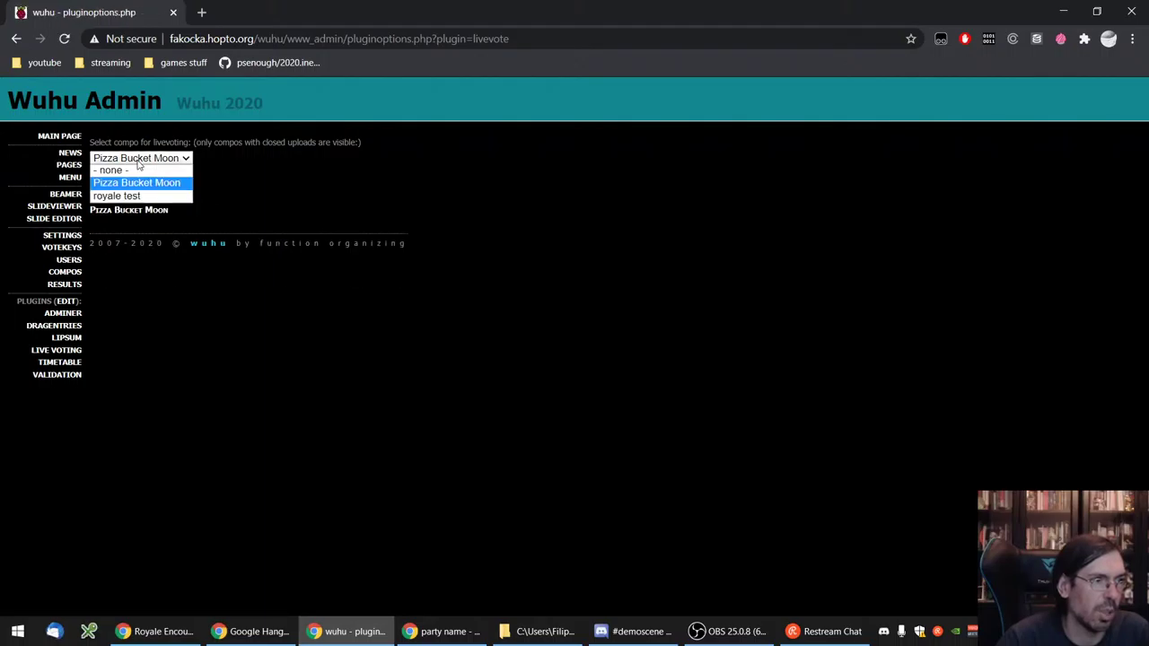
pyautogui.click(116, 195)
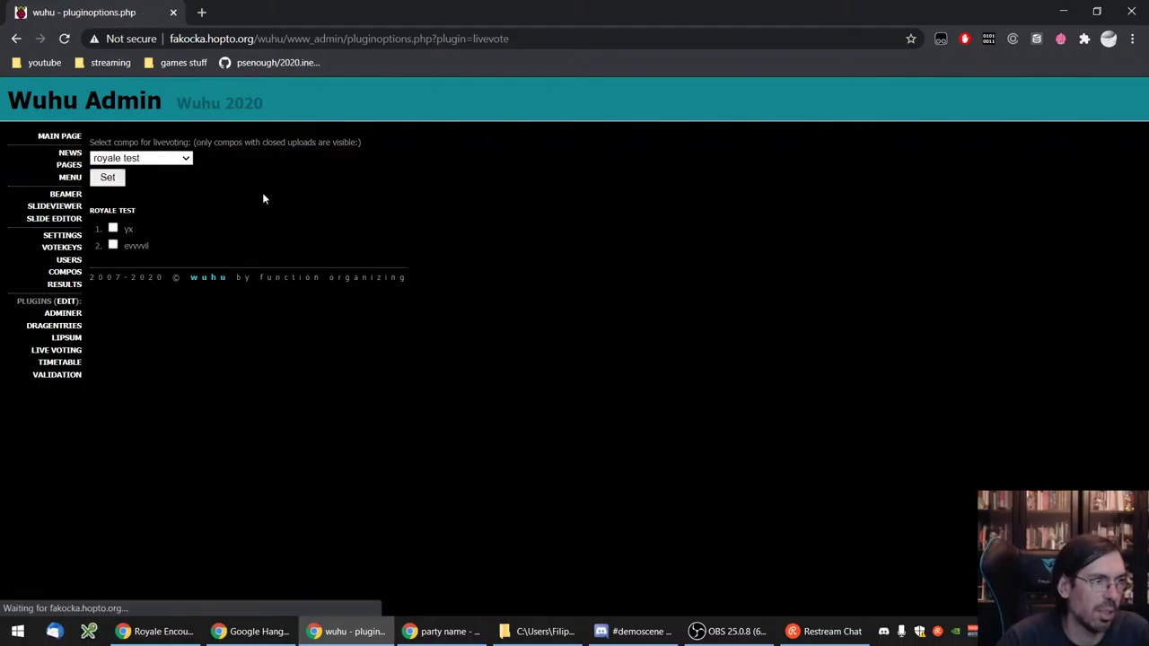
pyautogui.click(113, 230)
pyautogui.click(114, 243)
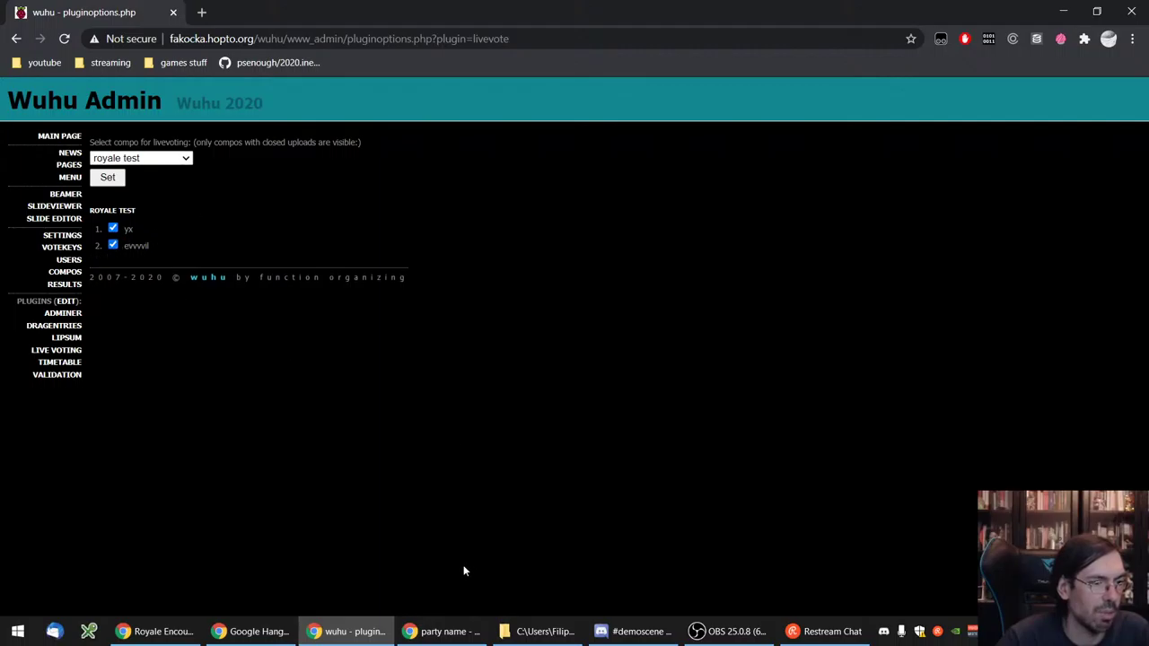
pyautogui.click(460, 632)
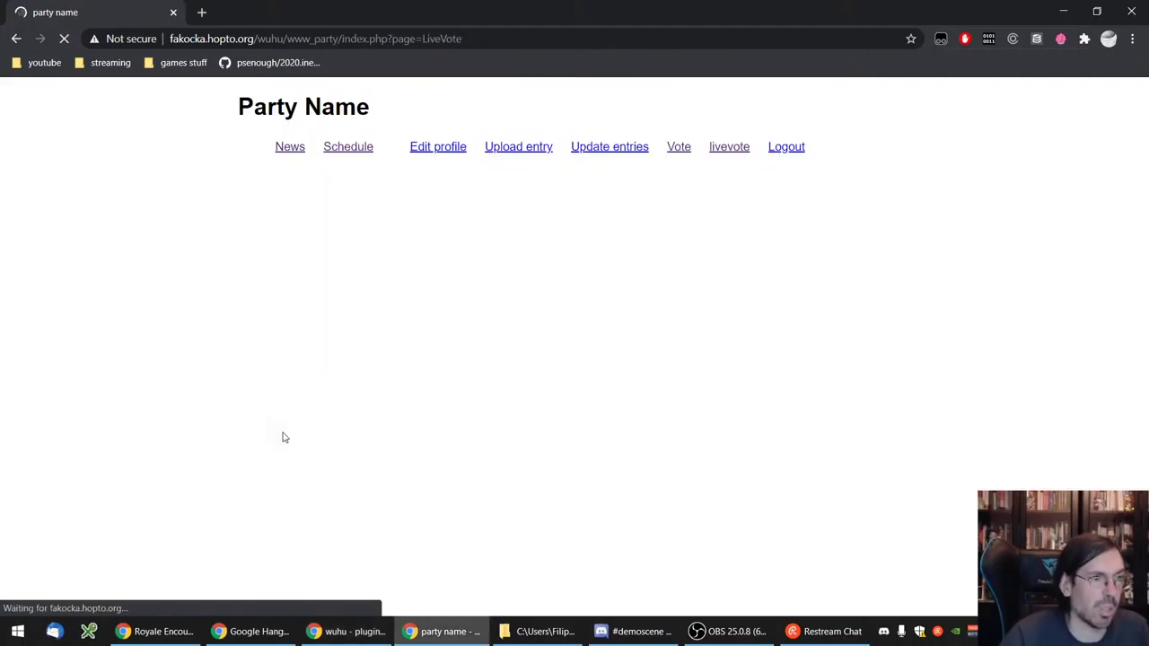
# - Disable live voting for the second royale test entry and check the change on the party site's live vote page
pyautogui.click(343, 632)
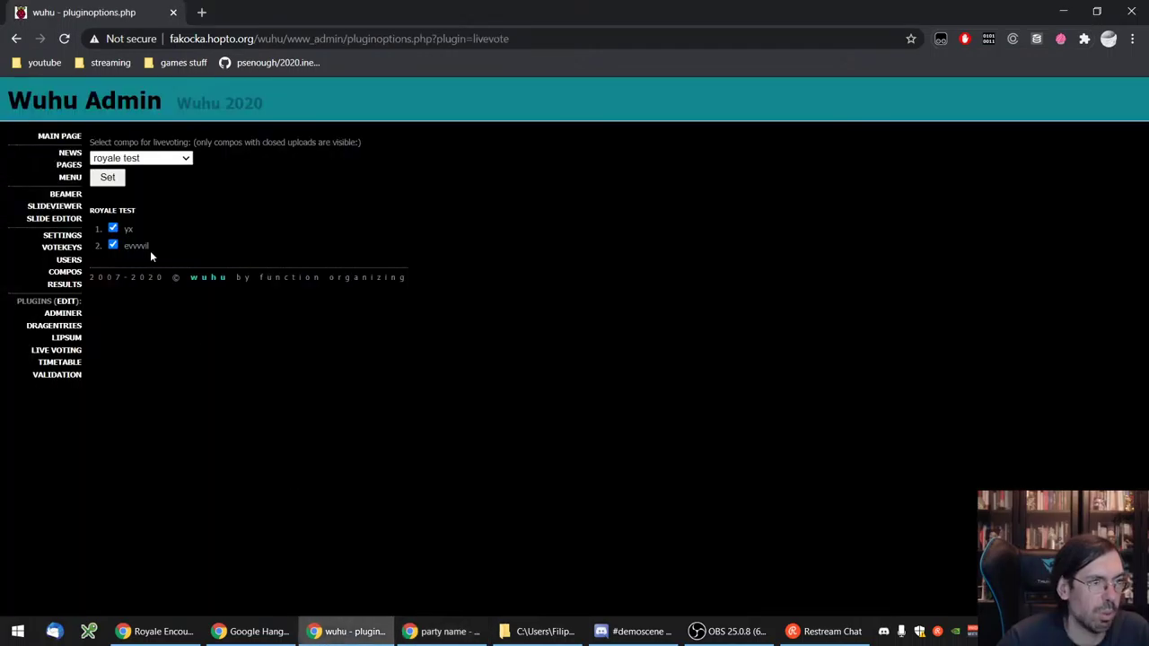
pyautogui.click(112, 245)
pyautogui.click(446, 632)
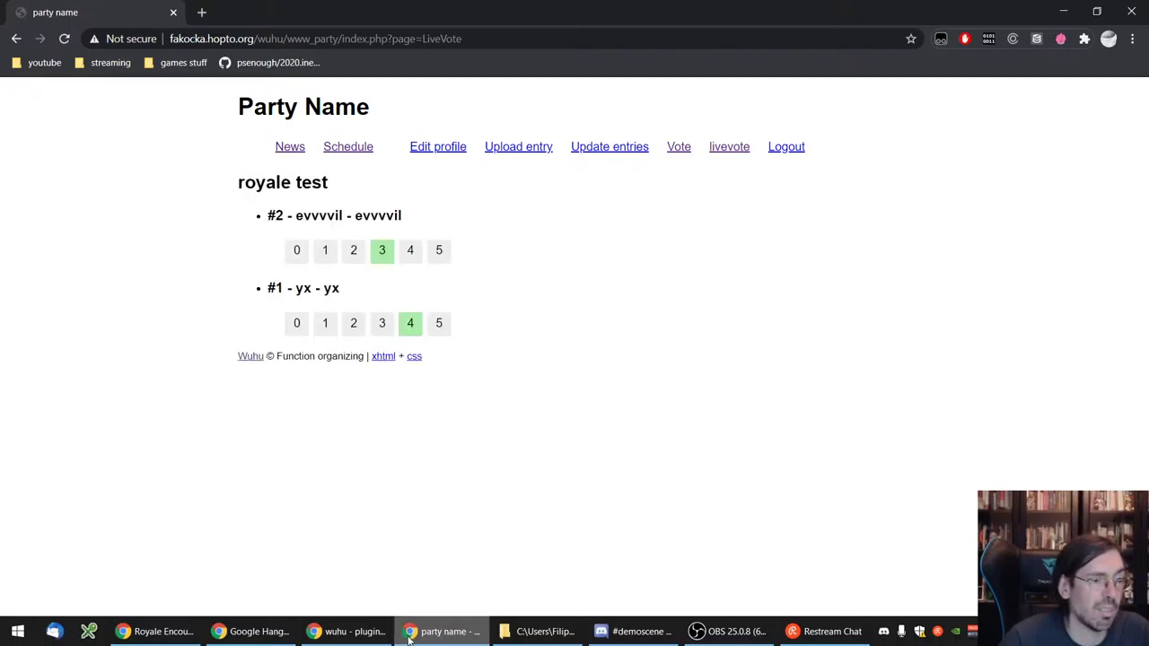
pyautogui.click(350, 632)
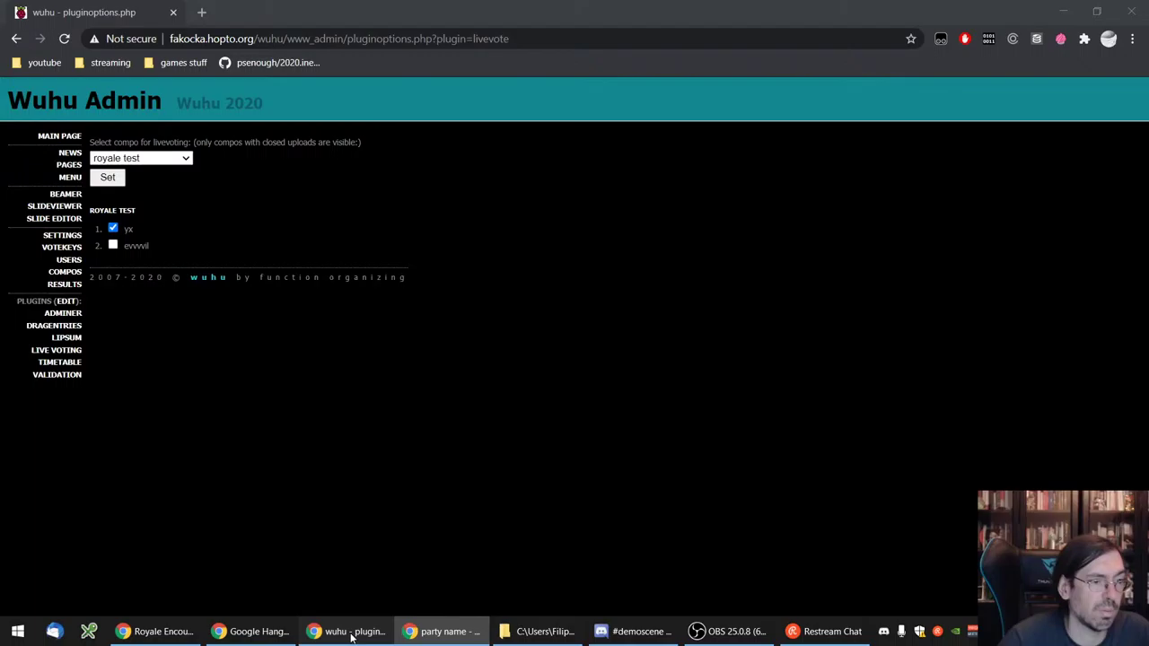
pyautogui.click(449, 632)
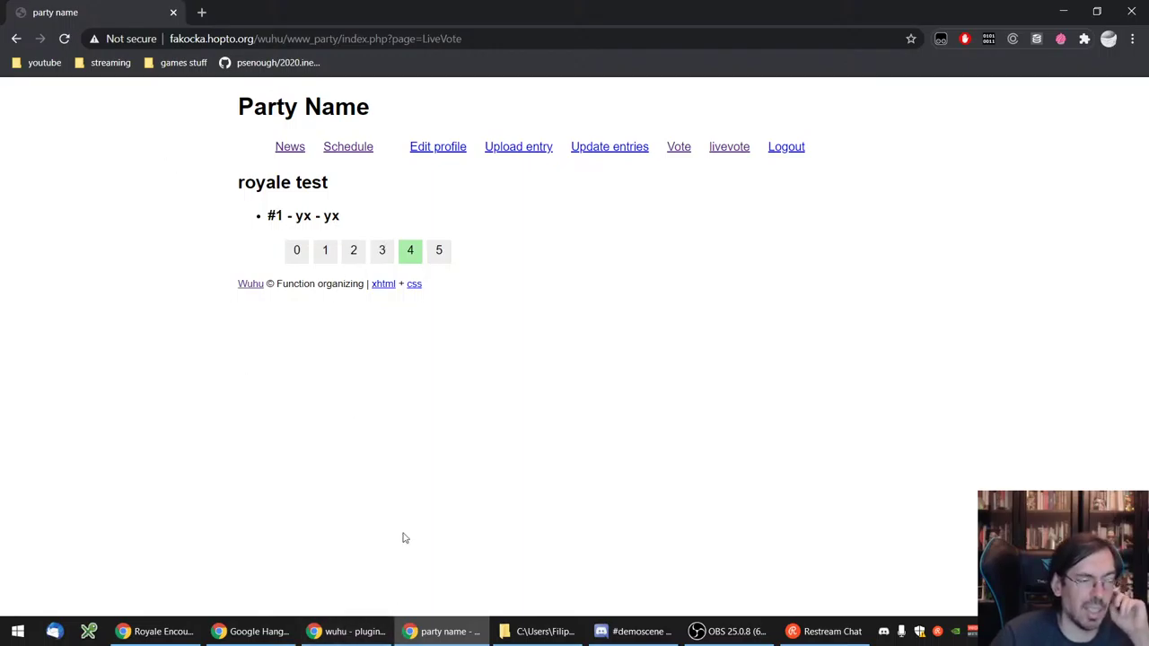
# - Resubmit royale test as the live voting compo and recheck the party site's live vote page
pyautogui.click(368, 631)
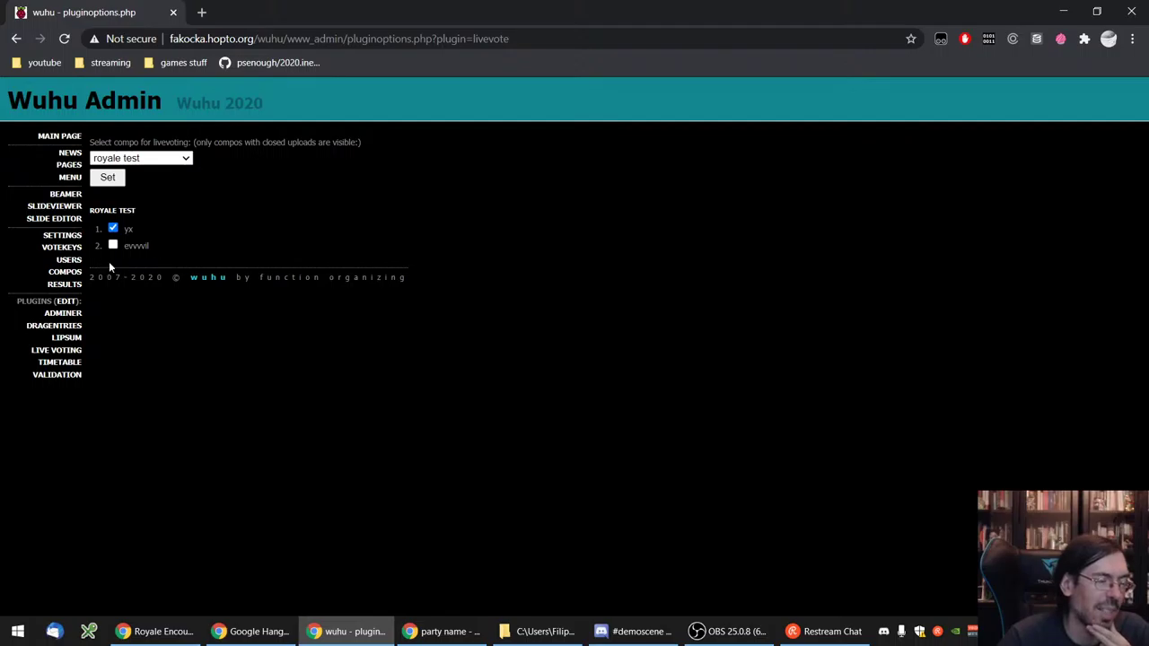
pyautogui.click(108, 177)
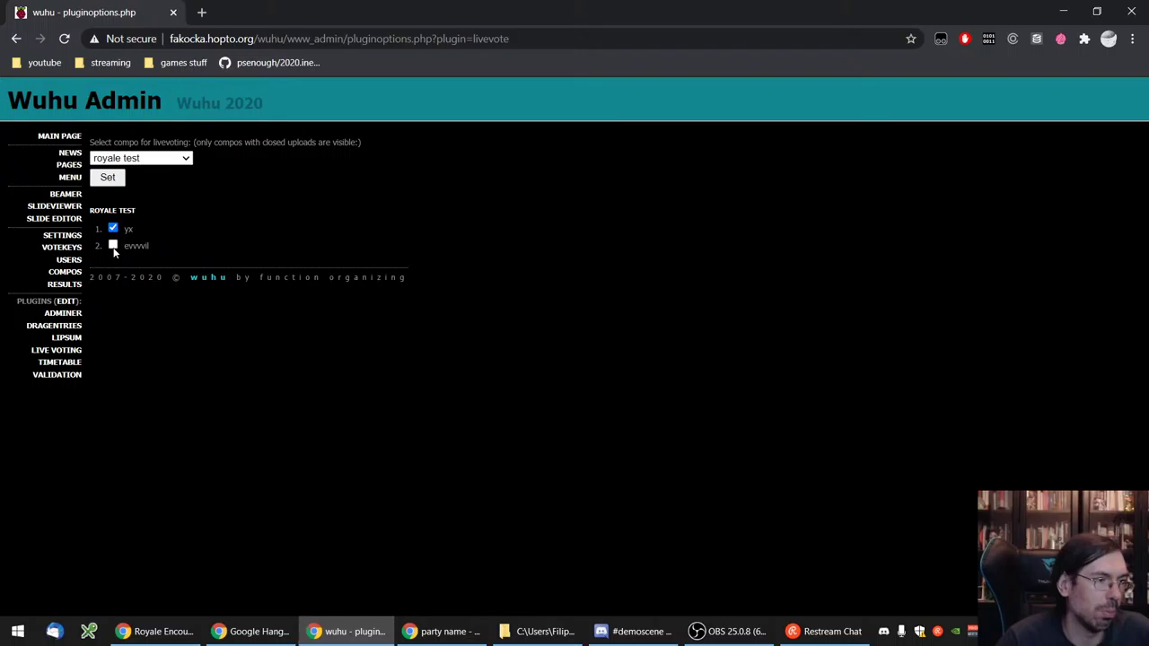
pyautogui.click(464, 633)
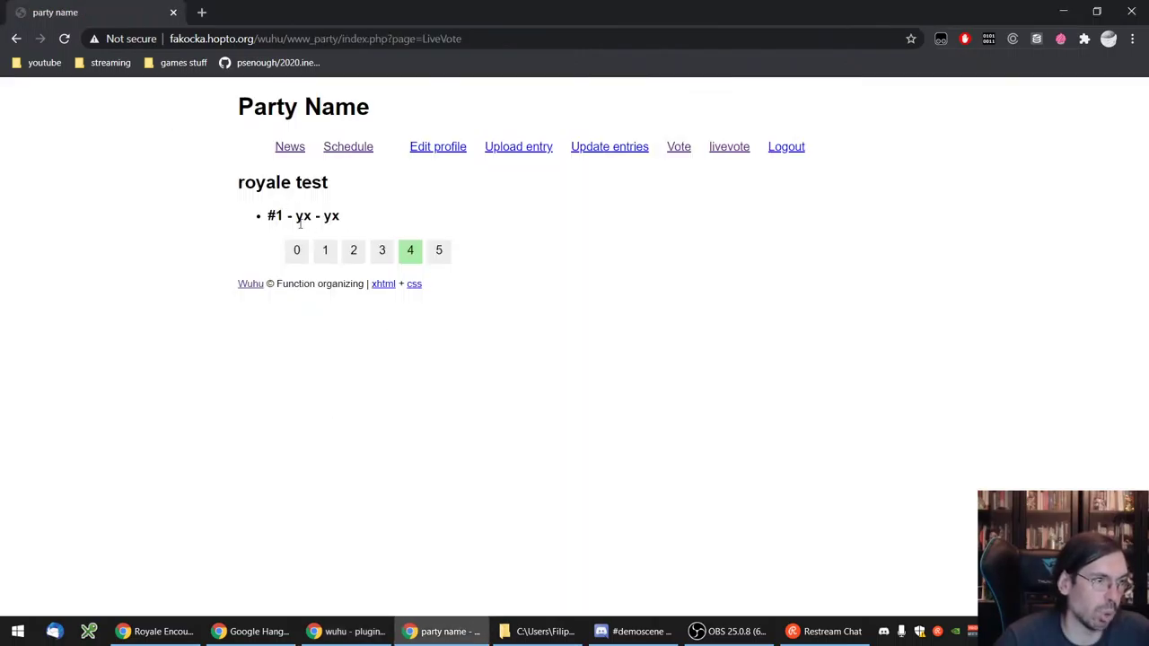
# - Cast a series of different live vote scores for royale test entry #1 on the party site, finishing with 4
pyautogui.click(297, 258)
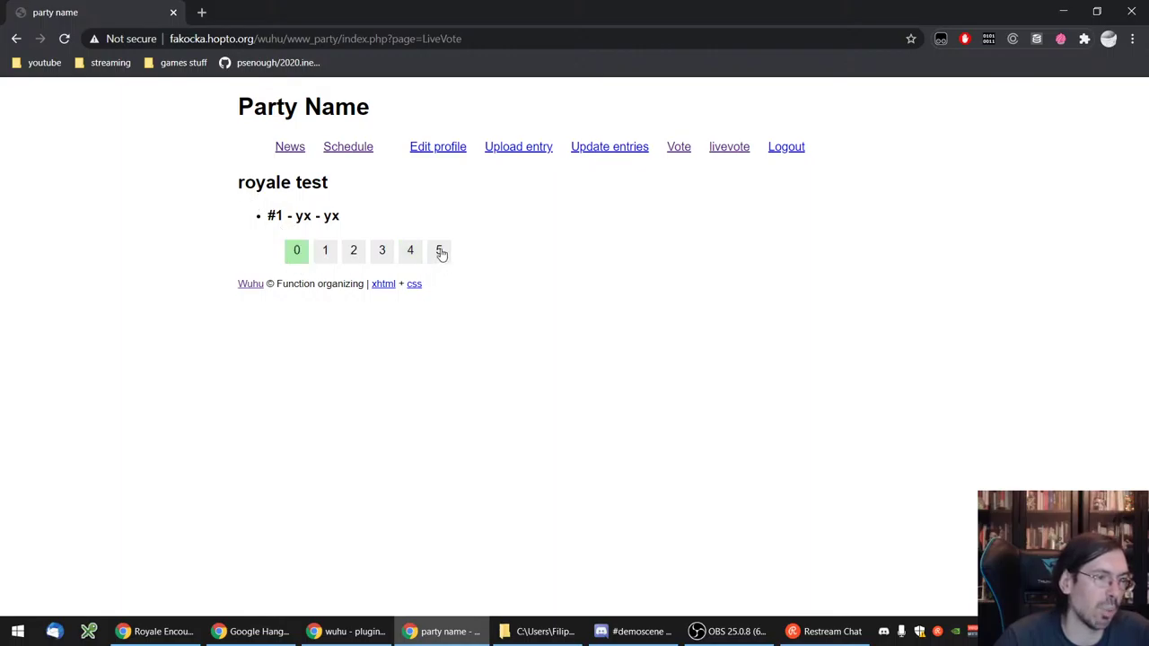
pyautogui.click(440, 253)
pyautogui.click(357, 253)
pyautogui.click(297, 253)
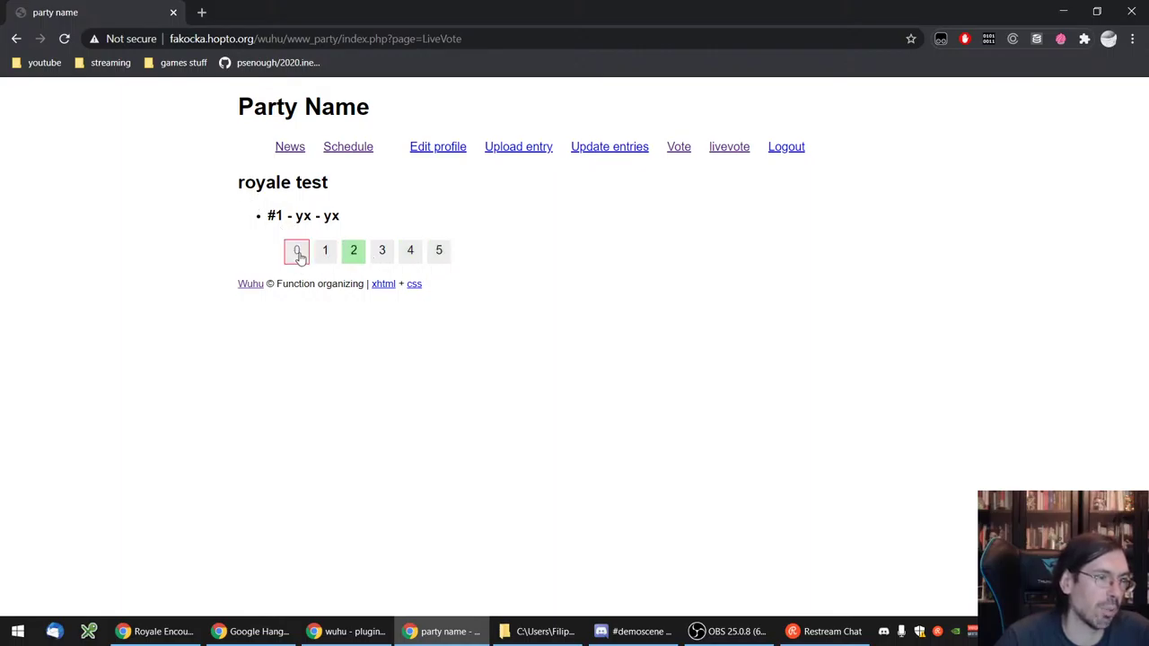
pyautogui.click(412, 257)
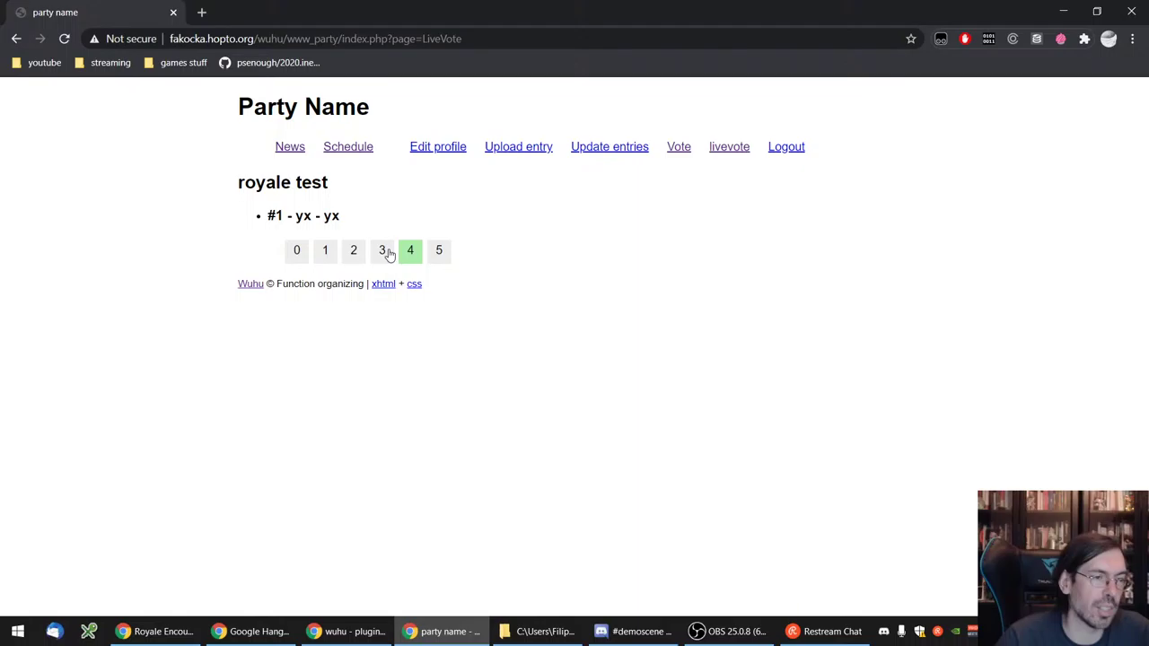
pyautogui.click(326, 253)
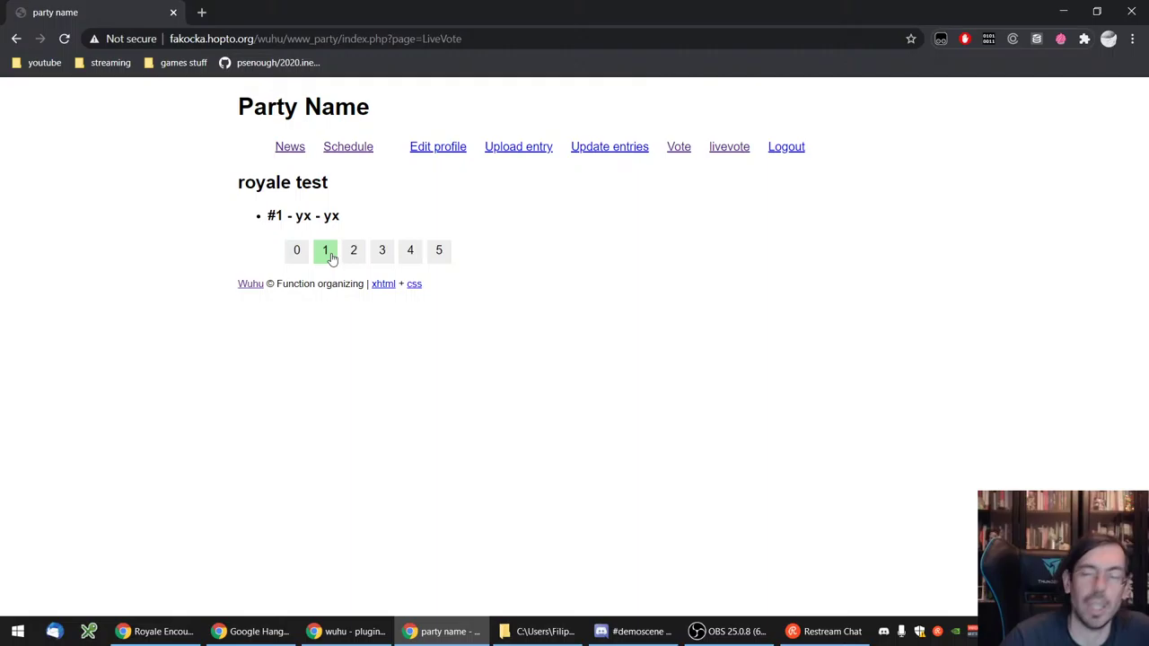
pyautogui.click(439, 255)
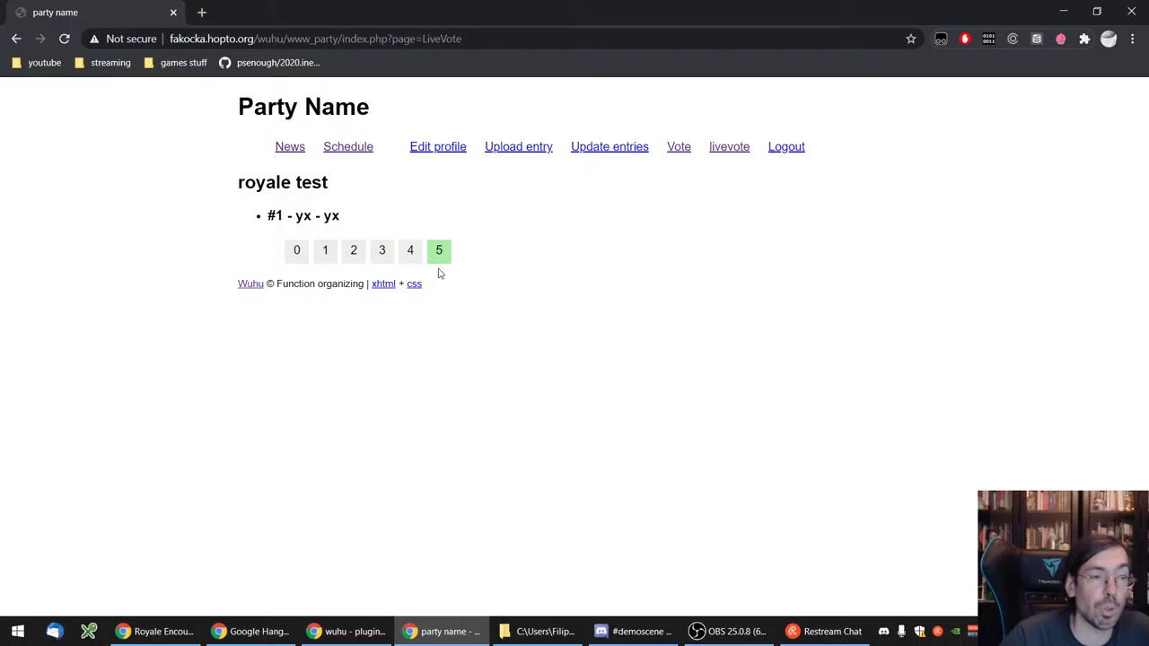
pyautogui.click(410, 253)
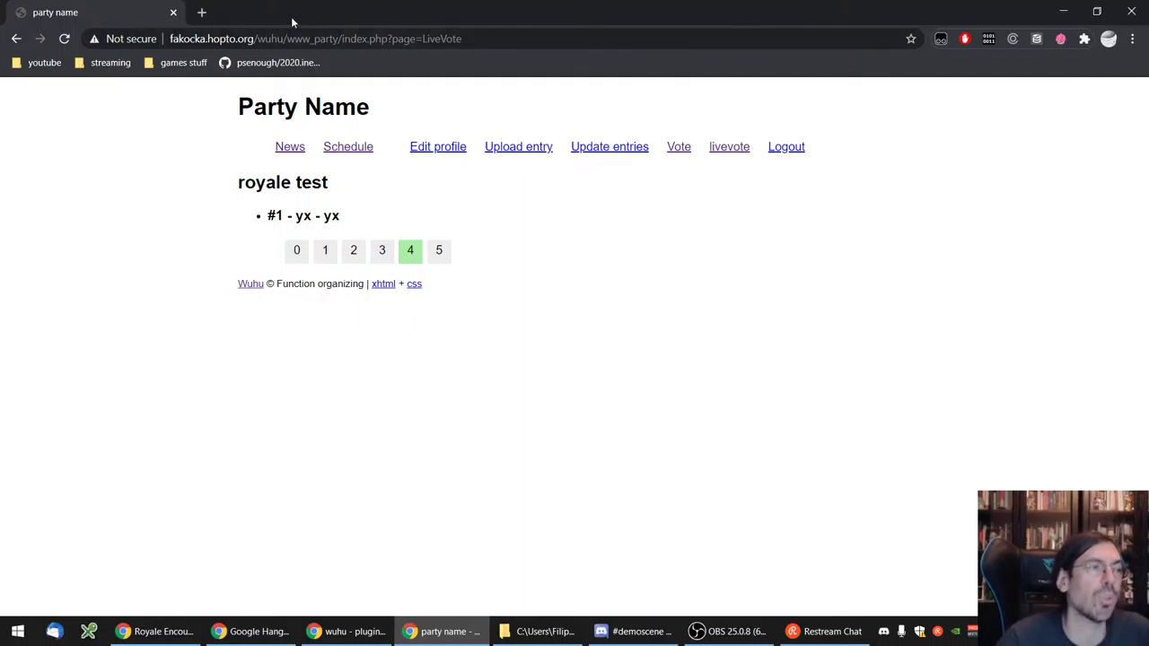
# - Leave the party site and Wuhu admin windows and return to the 2020.inercia.pt README.md being edited on GitHub
pyautogui.click(1065, 14)
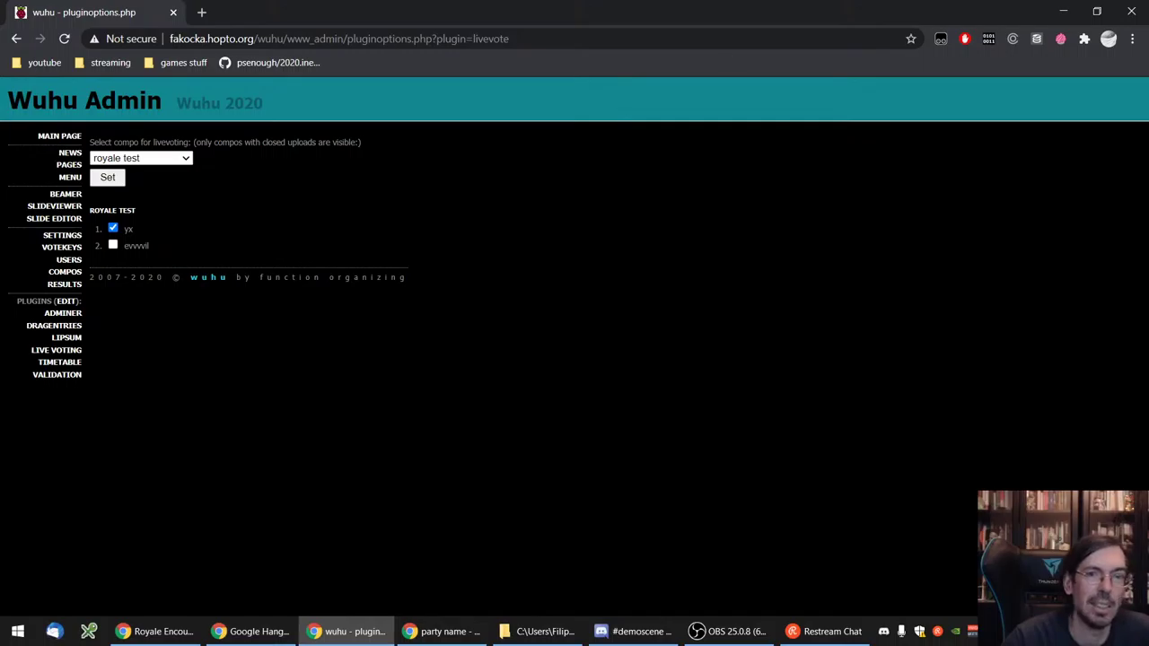
pyautogui.click(1064, 11)
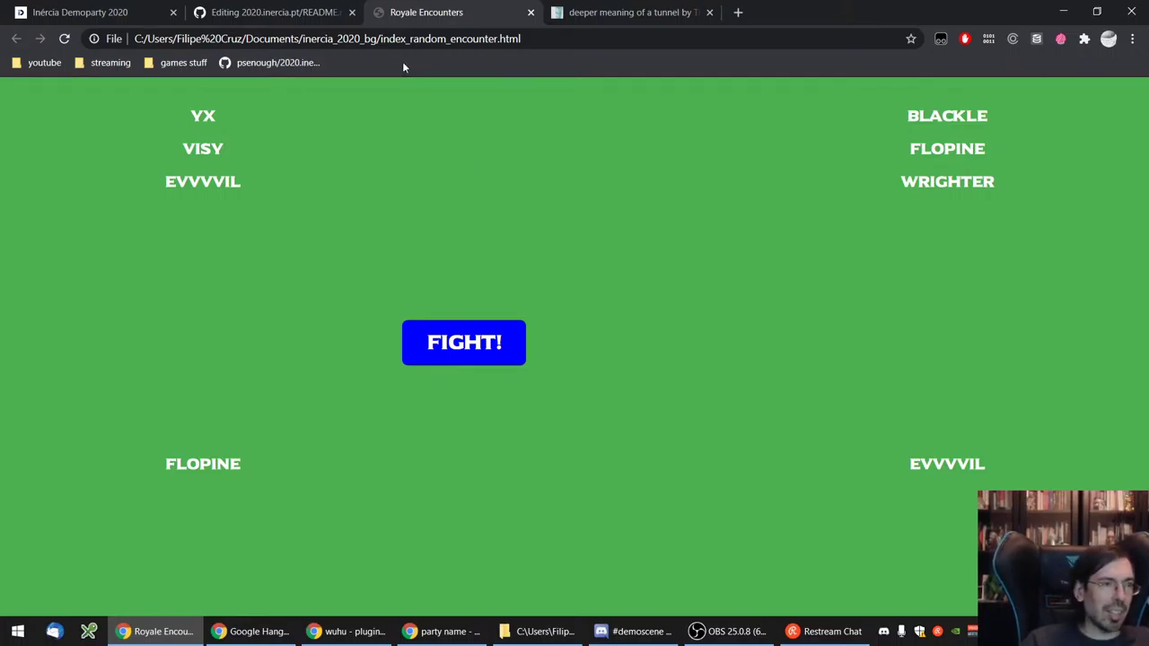
pyautogui.click(285, 13)
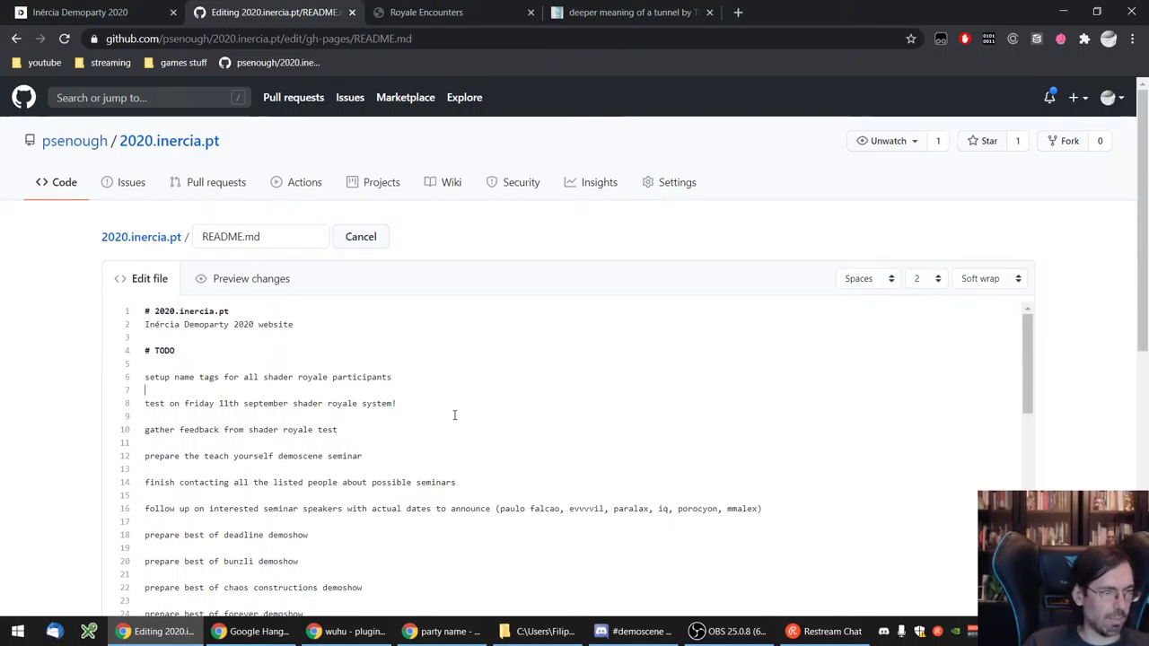
# - Remove the "gather feedback from shader royale test" item and its blank line from the README's TODO list
pyautogui.press('Up')
pyautogui.press('Down')
pyautogui.press('Down')
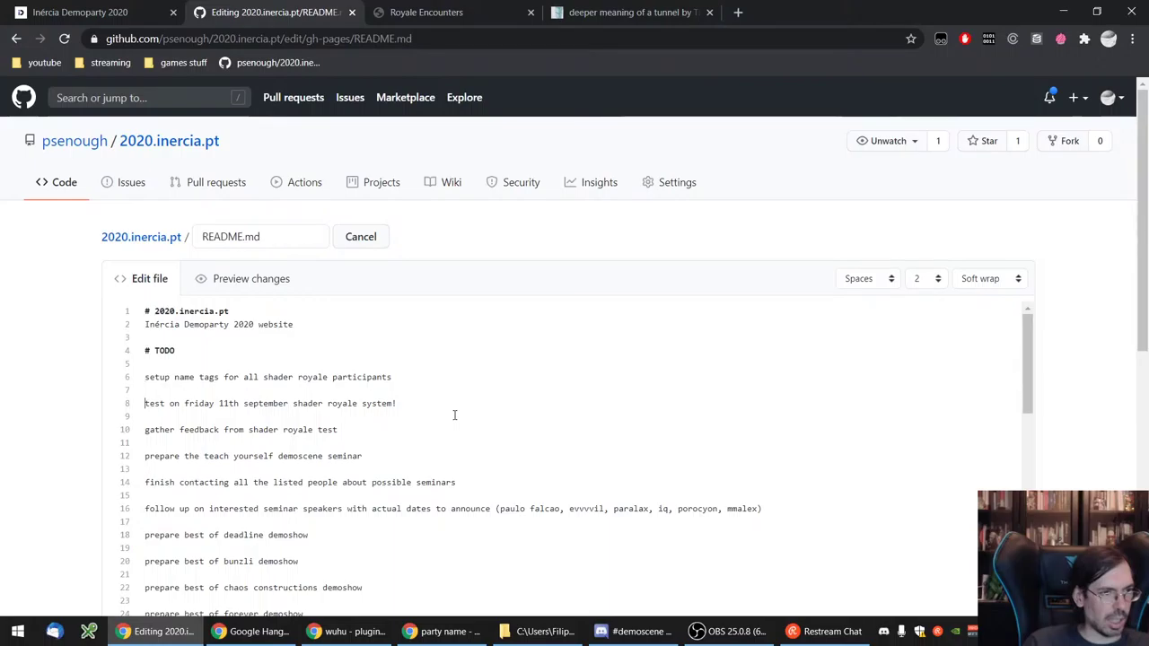
pyautogui.press('Down')
pyautogui.press('Down')
pyautogui.hotkey('shift', 'End')
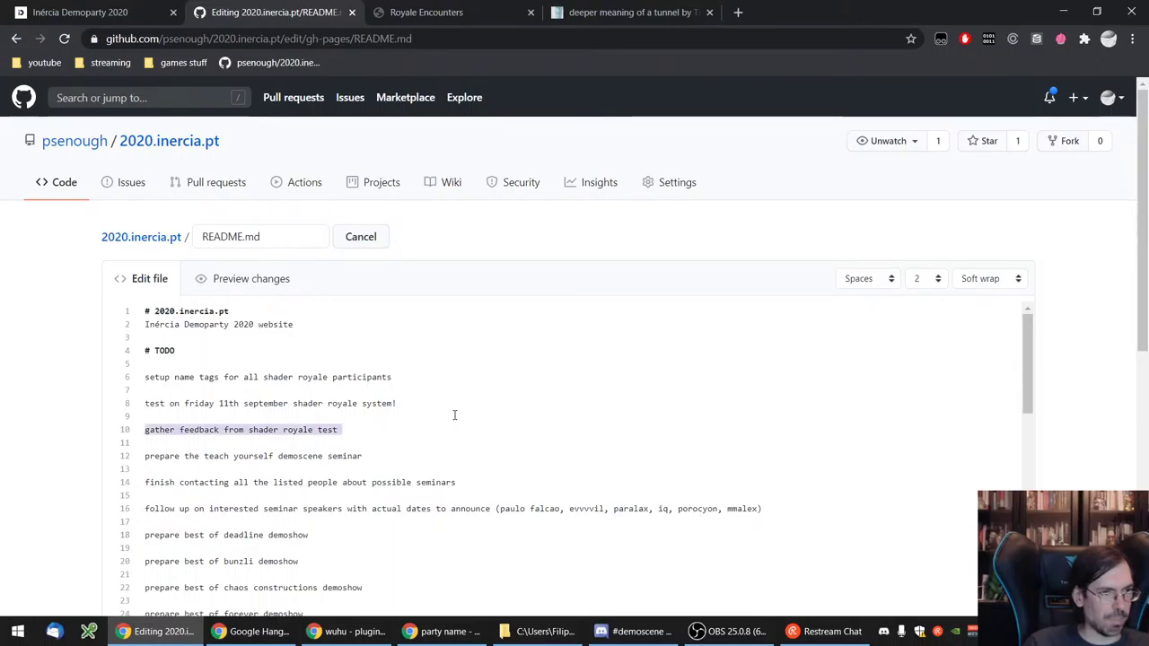
pyautogui.hotkey('ctrl', 'x')
pyautogui.press('Delete')
pyautogui.press('Delete')
# - Replace the name tags TODO item with one for an OBS shader royale overlay with the tv idea and longer transition time to fullscreen
pyautogui.press('Up')
pyautogui.press('Up')
pyautogui.press('Up')
pyautogui.press('Up')
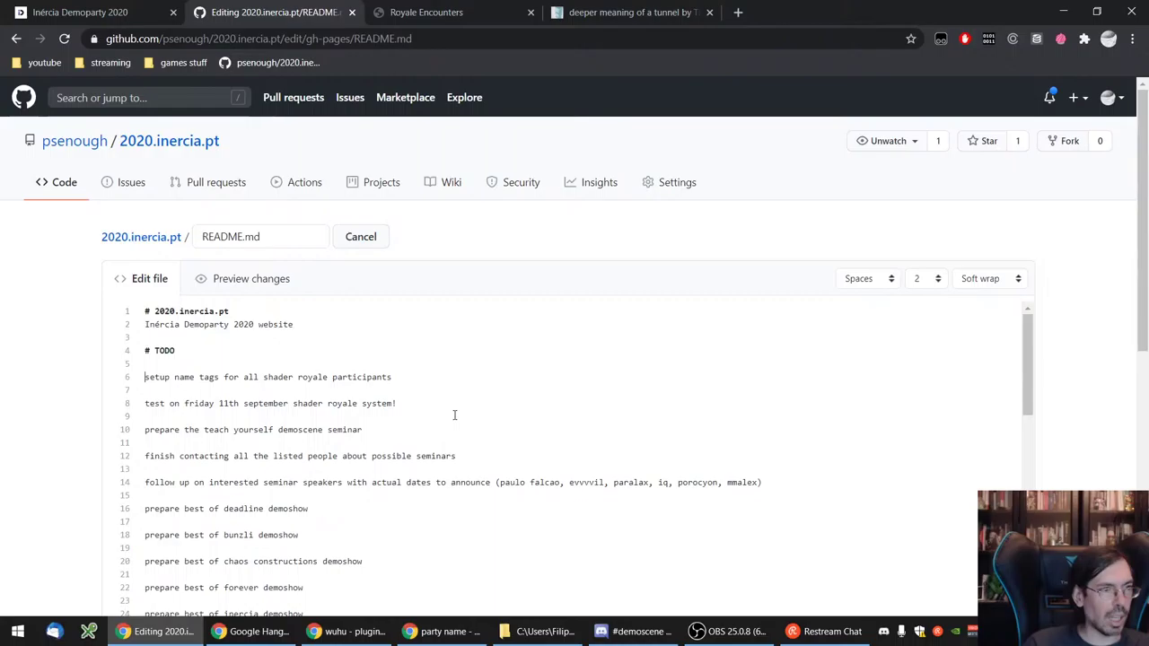
pyautogui.hotkey('shift', 'Down')
pyautogui.write('visual')
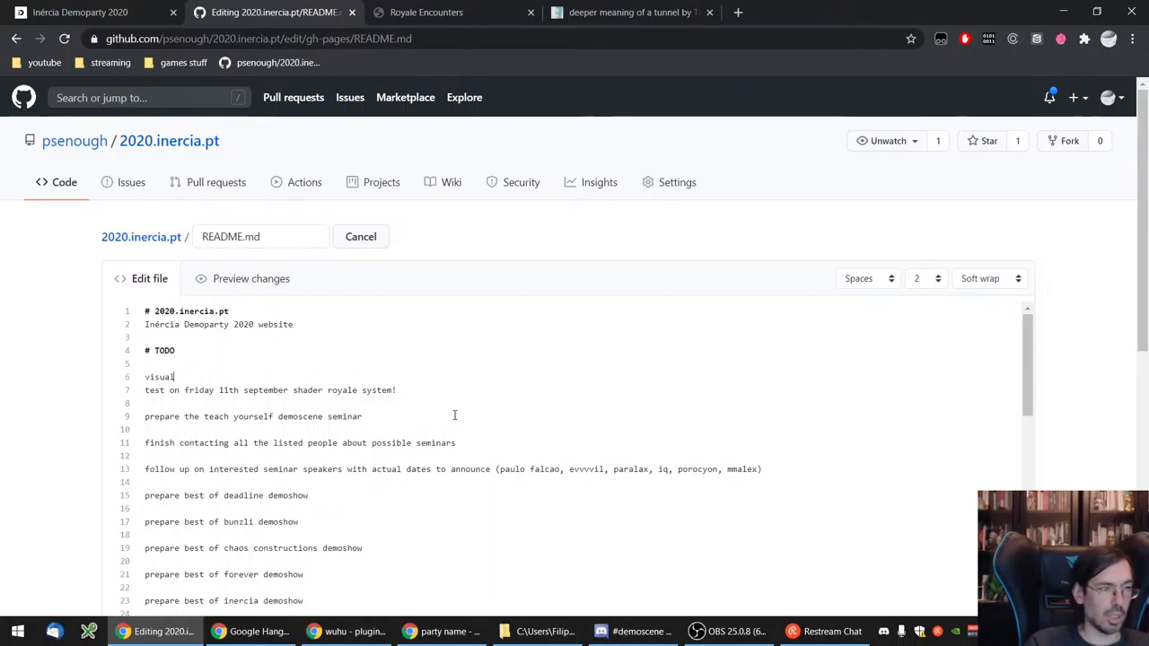
pyautogui.hotkey('ctrl', 'BackSpace')
pyautogui.write('ov')
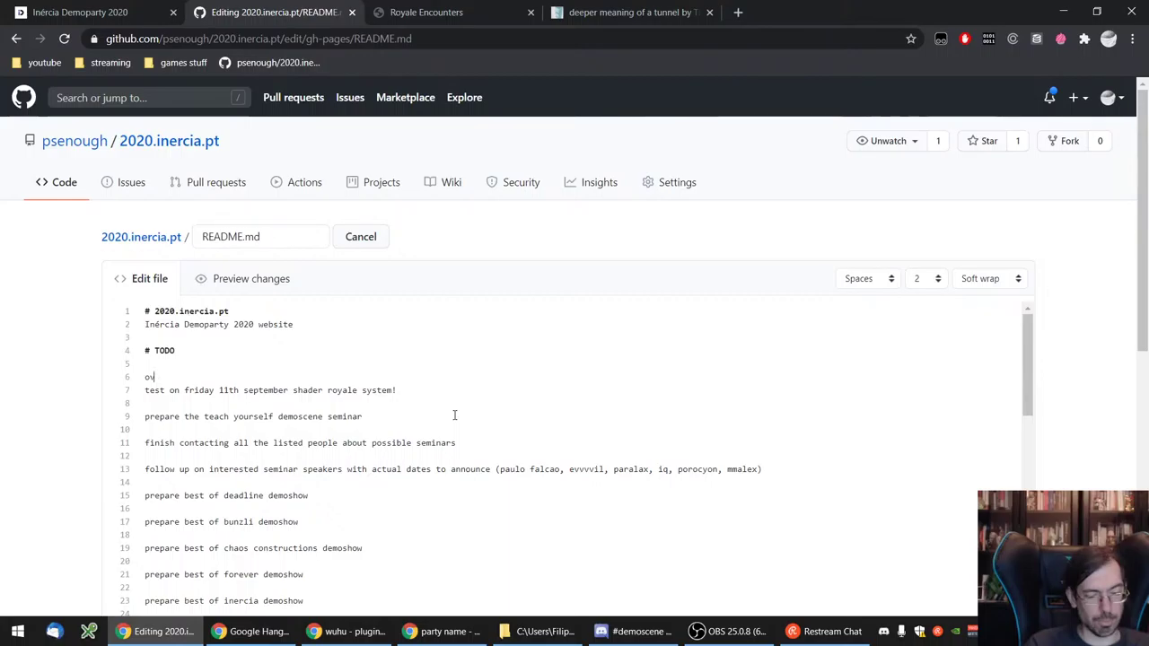
pyautogui.write('erlay for obs sha')
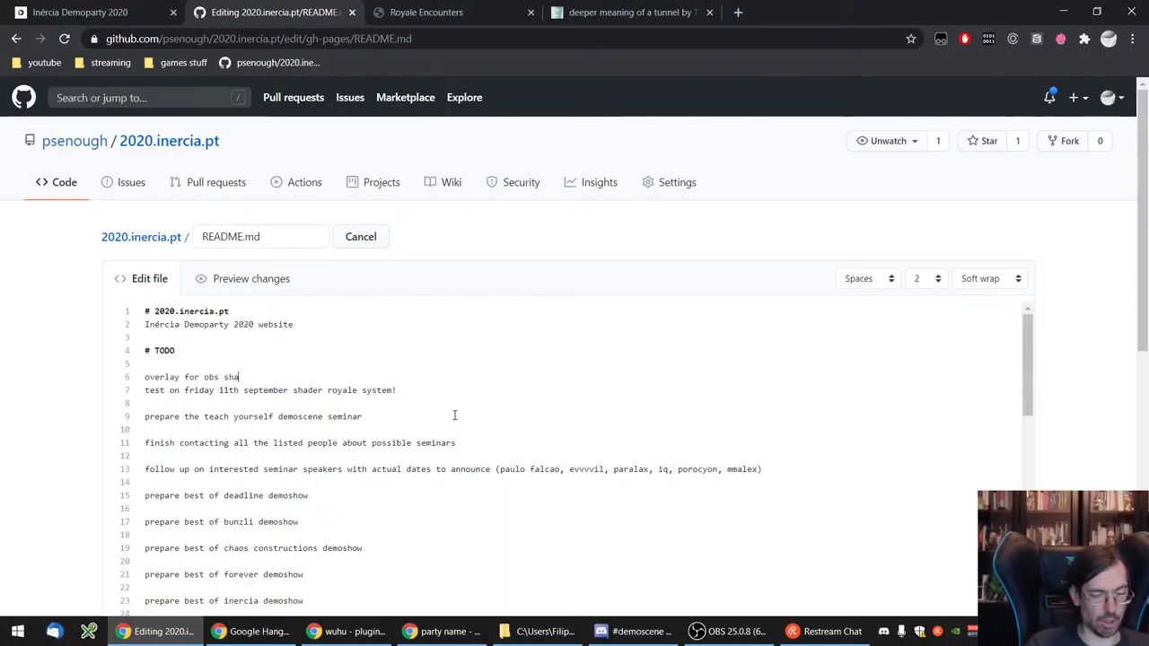
pyautogui.write('der ')
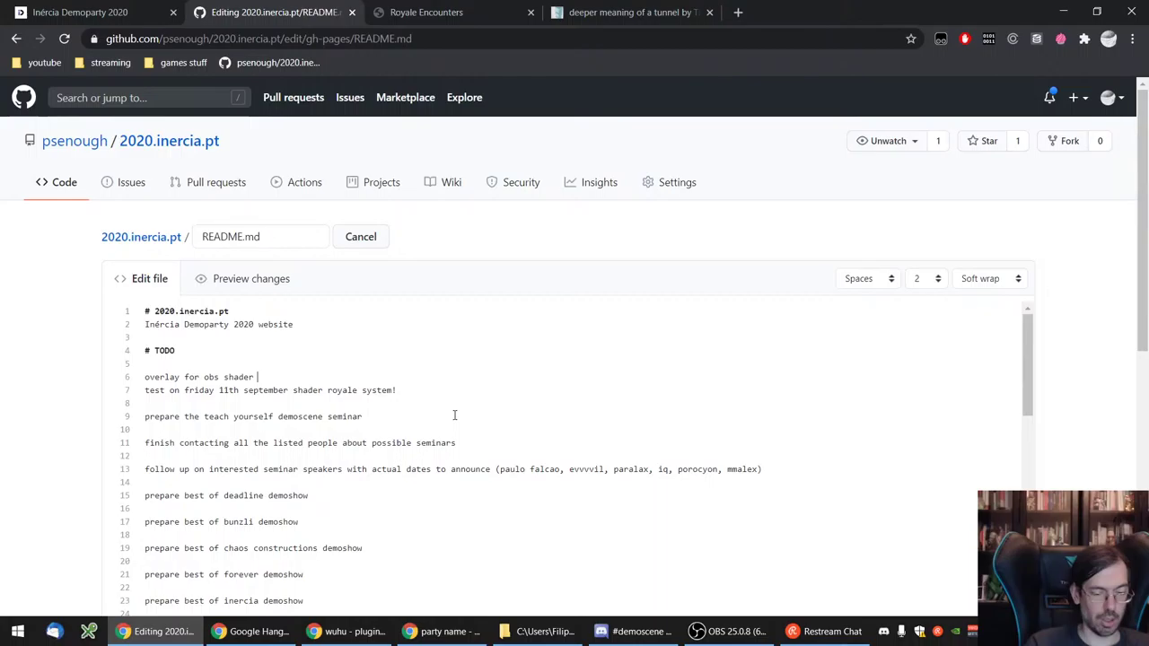
pyautogui.write('royale with the tvs')
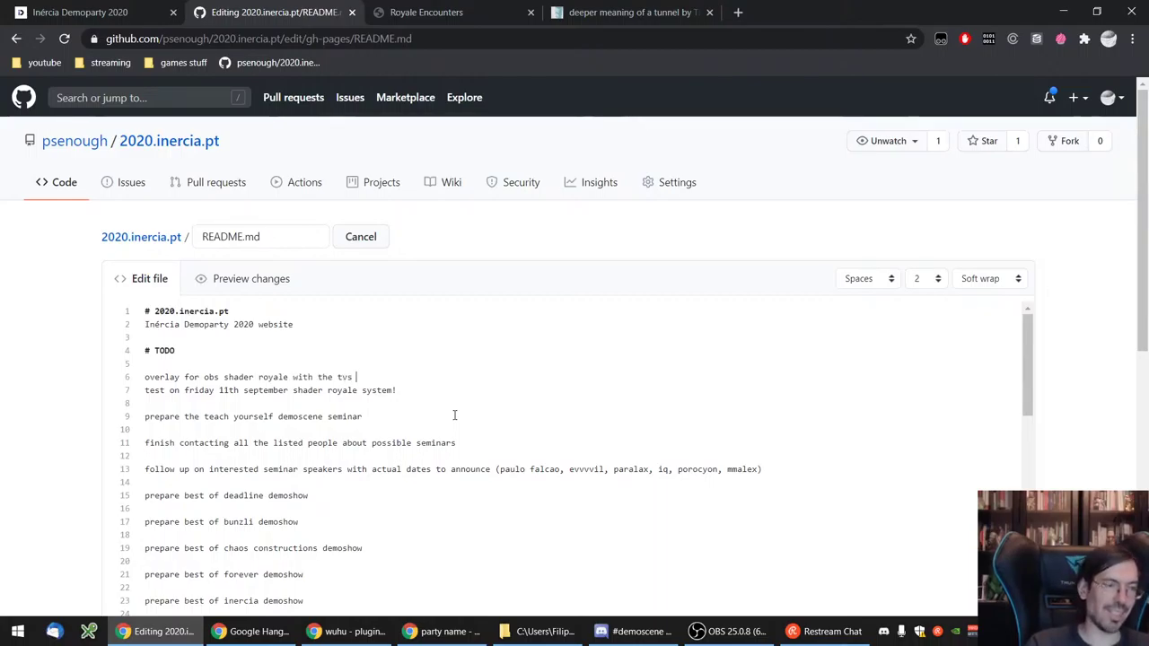
pyautogui.press('BackSpace')
pyautogui.press('BackSpace')
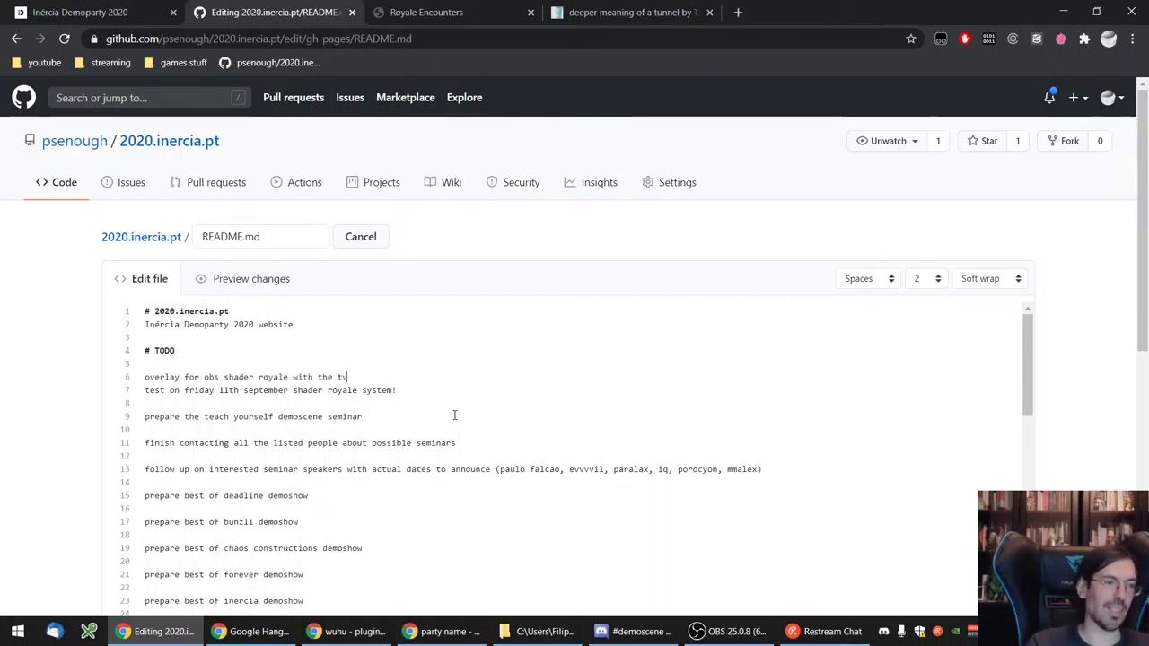
pyautogui.write('idea and longer tra4a')
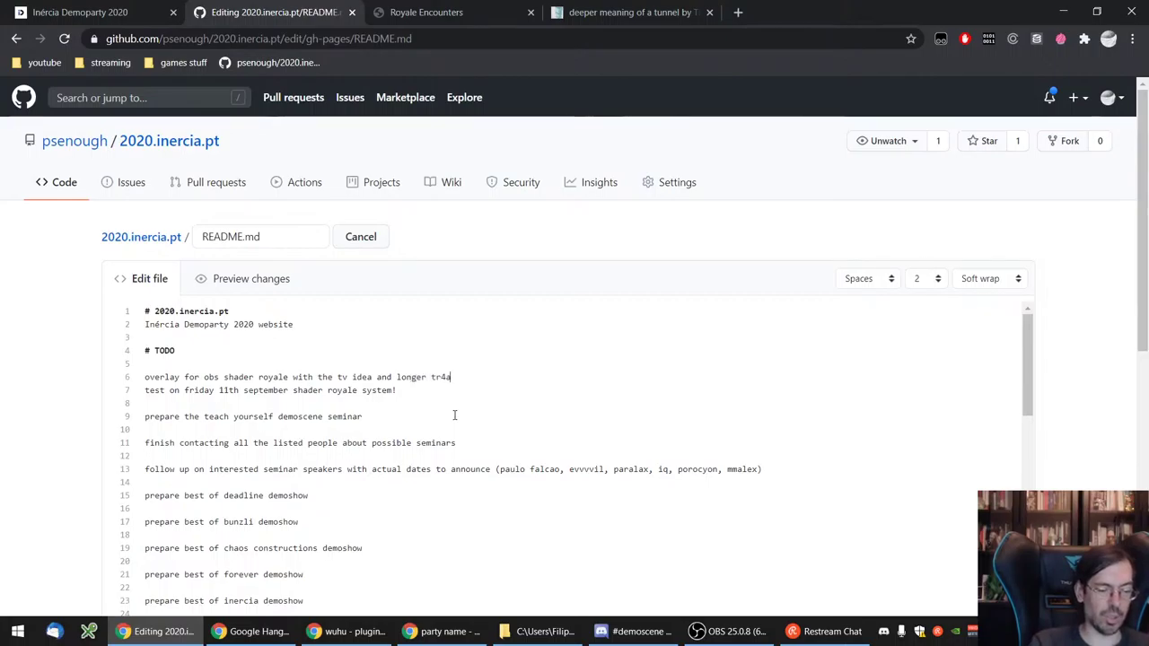
pyautogui.write('nsiti')
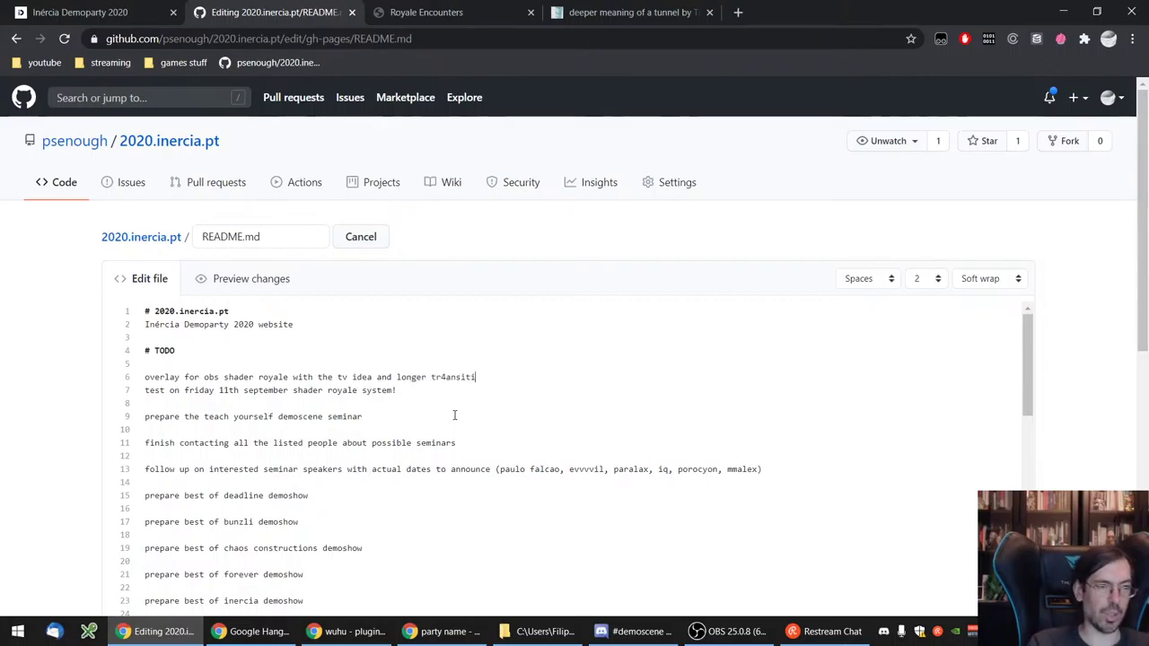
pyautogui.write('on time to fullscreen')
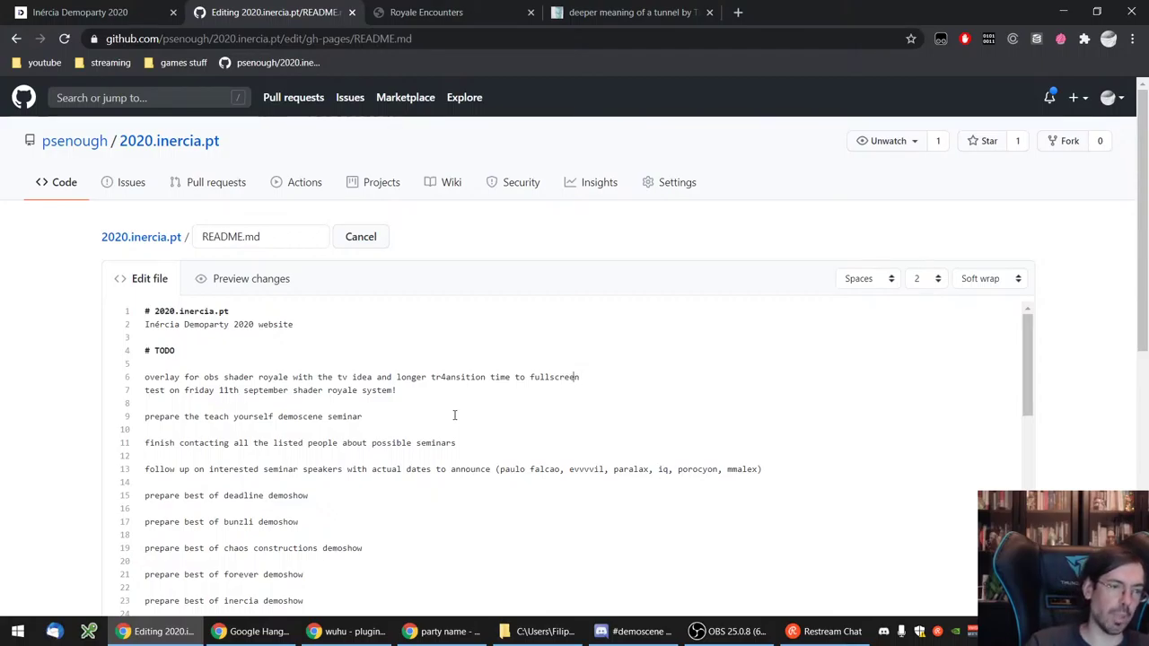
# - Correct the misspelled "transition" in the overlay item and add a blank line after it
pyautogui.hotkey('ctrl', 'Left')
pyautogui.hotkey('ctrl', 'Left')
pyautogui.hotkey('ctrl', 'Left')
pyautogui.hotkey('ctrl', 'Left')
pyautogui.press('Right')
pyautogui.press('Right')
pyautogui.press('Delete')
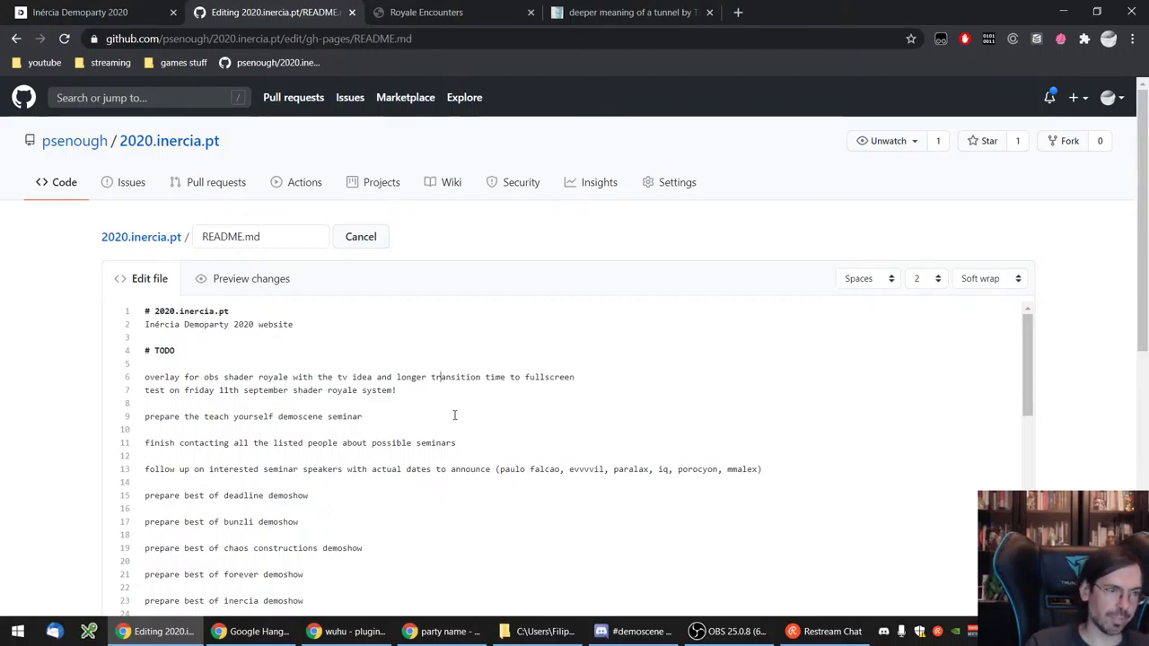
pyautogui.press('End')
pyautogui.press('Return')
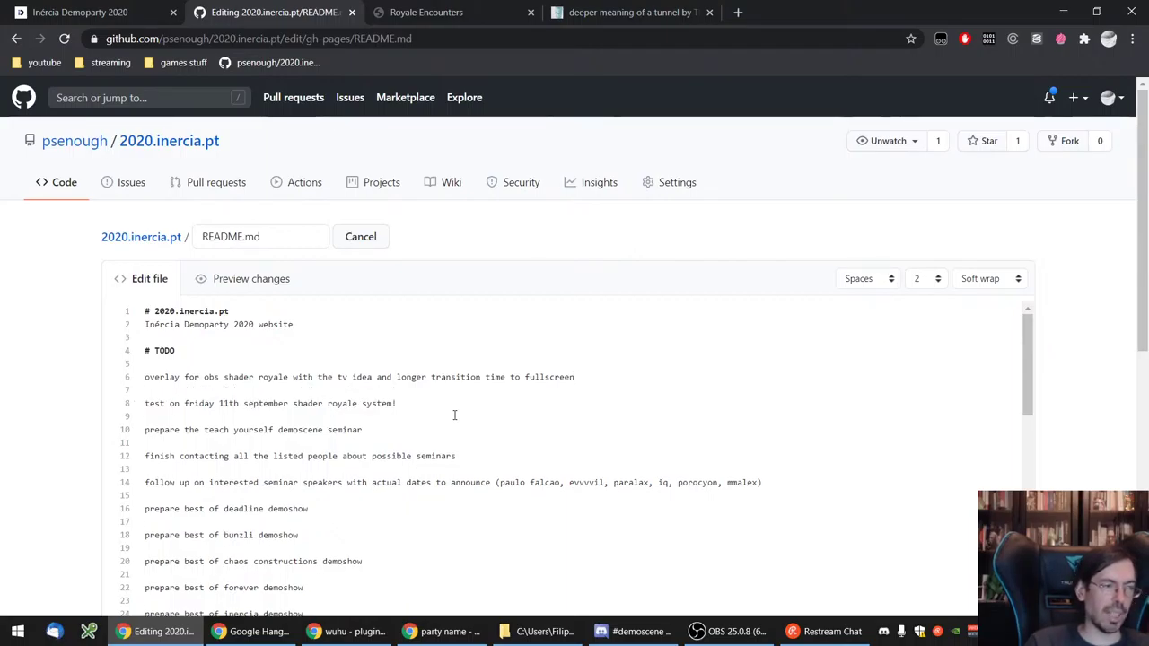
# - Delete the "test on friday 11th september shader royale system!" item from the TODO list
pyautogui.hotkey('shift', 'Up')
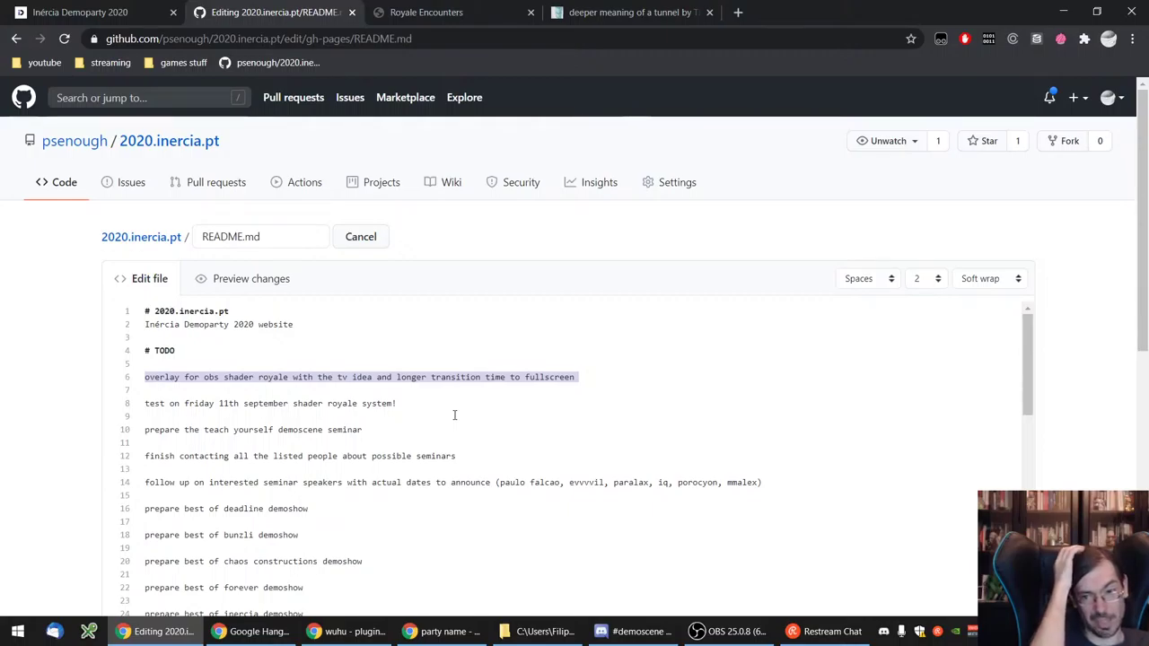
pyautogui.click(454, 415)
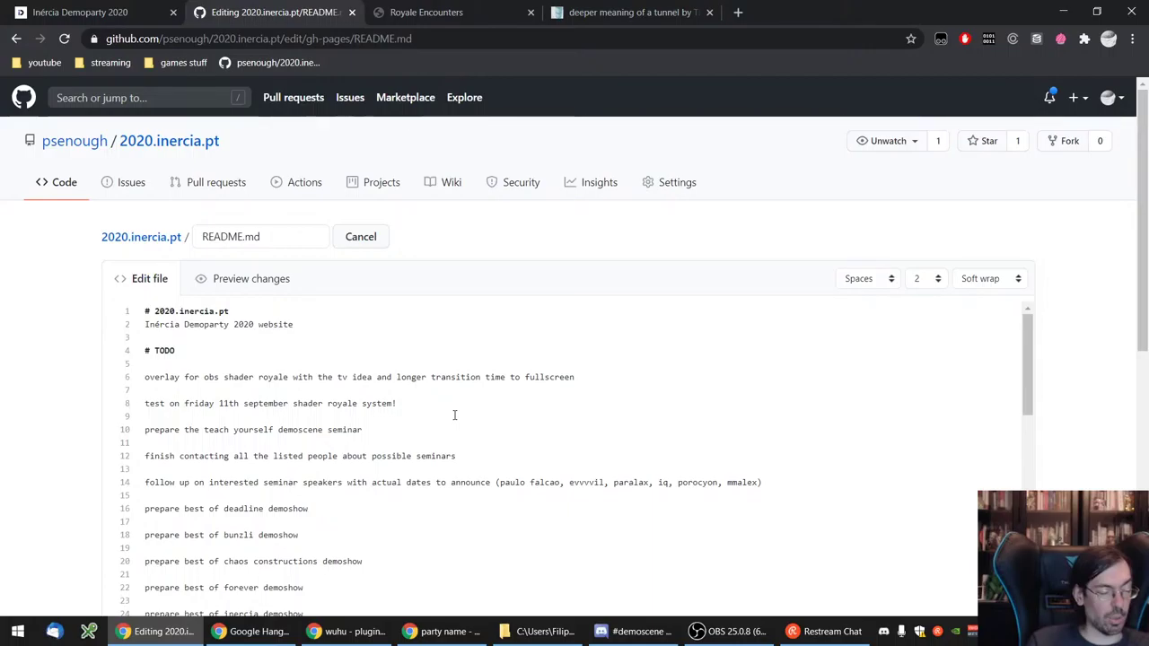
pyautogui.hotkey('shift', 'Up')
pyautogui.press('BackSpace')
pyautogui.press('BackSpace')
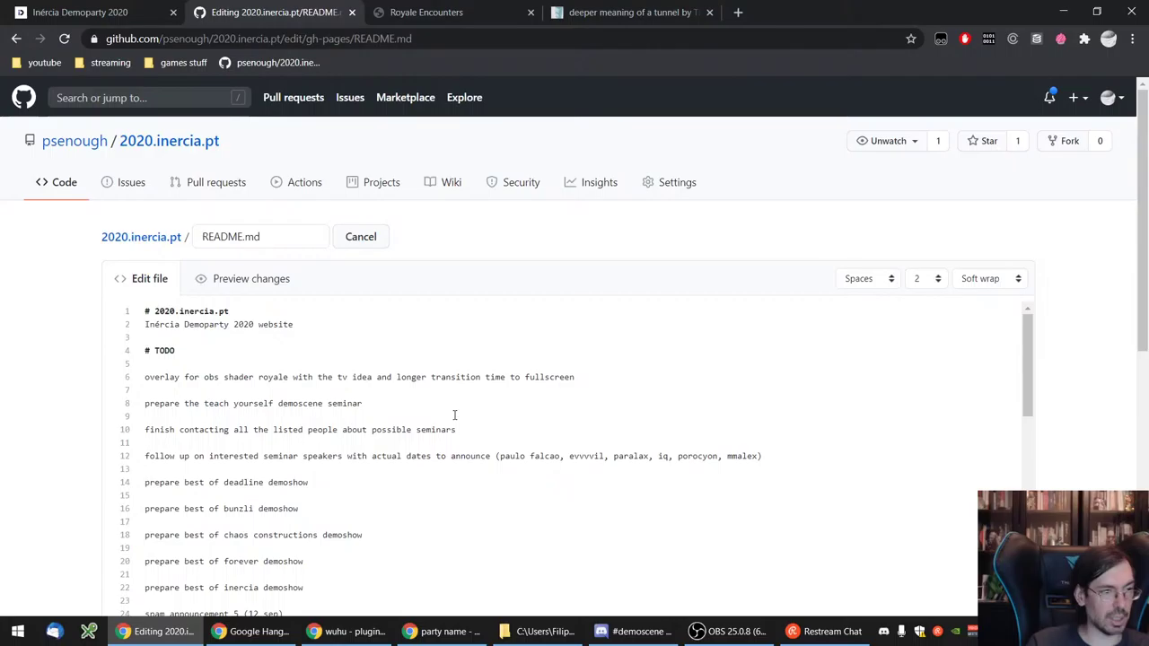
# - Review the seminar contact item, the remaining TODO items and the contact status of each person on the seminar invitation list
pyautogui.press('Down')
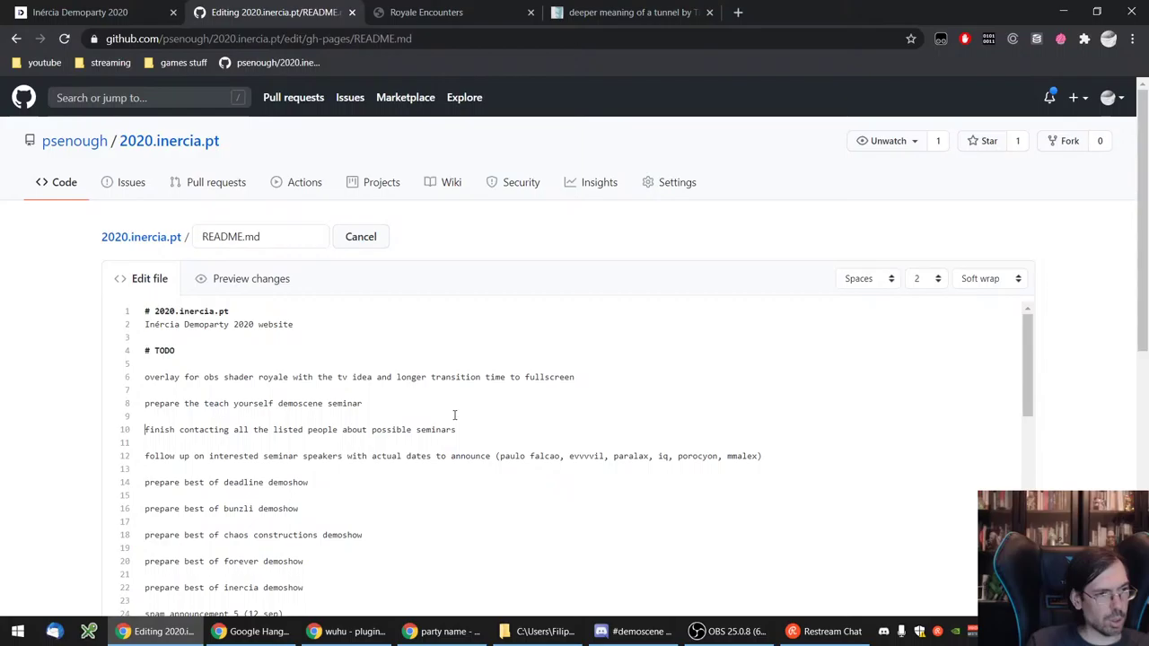
pyautogui.hotkey('shift', 'End')
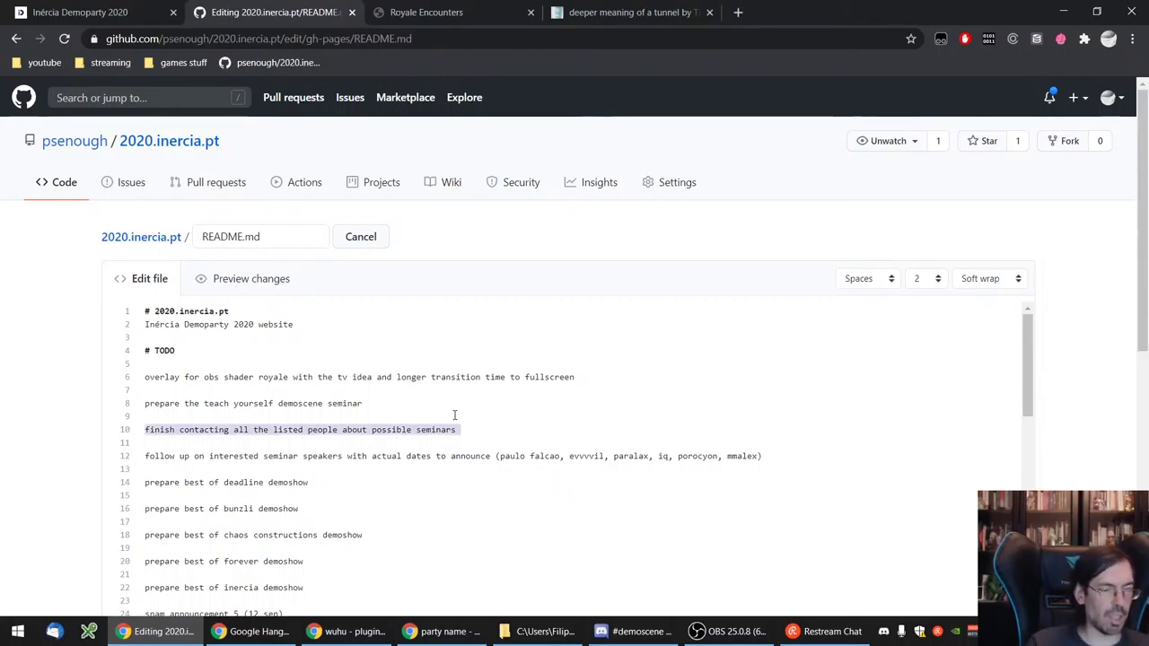
pyautogui.click(454, 414)
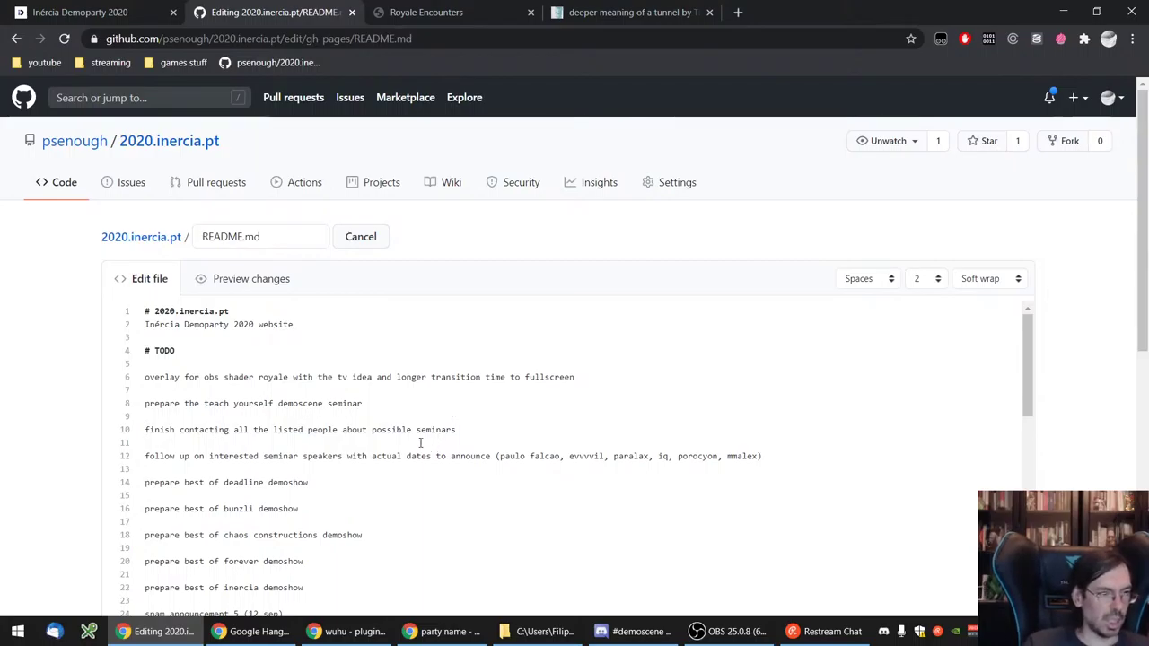
pyautogui.scroll(-3, 420, 442)
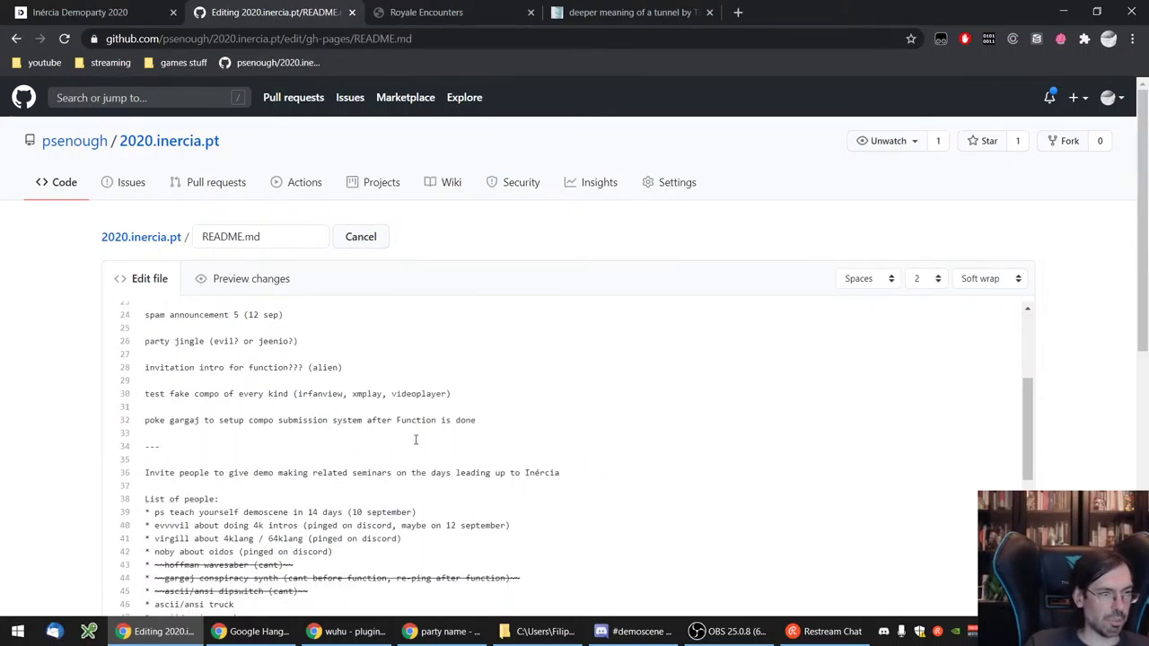
pyautogui.scroll(-2, 416, 440)
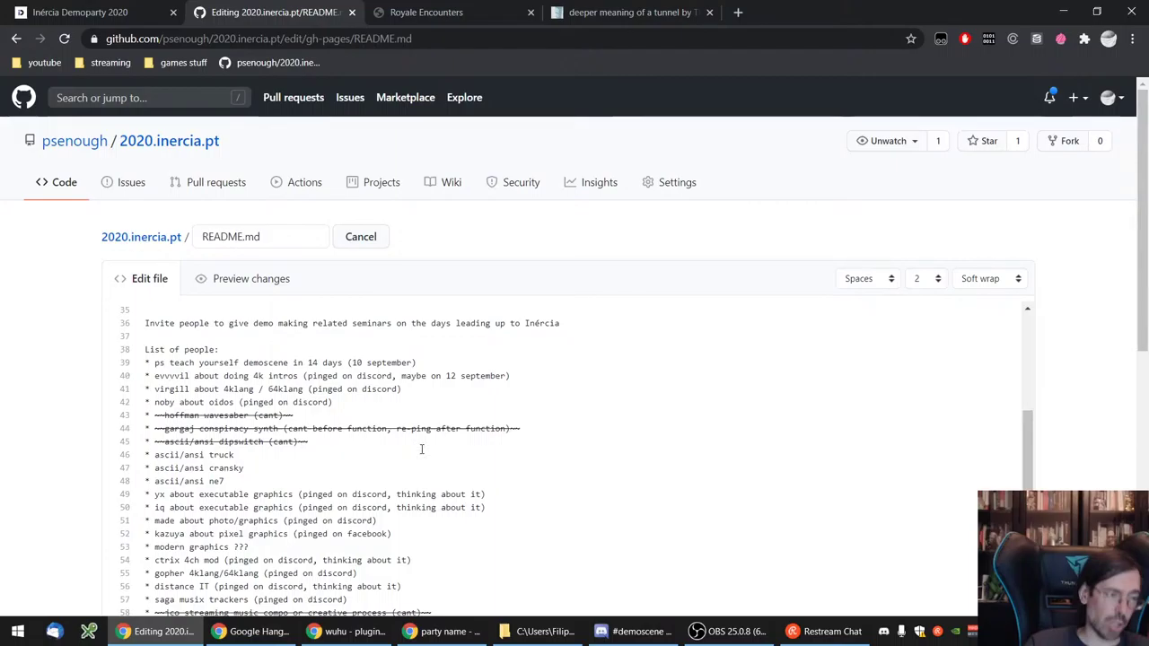
pyautogui.scroll(-3, 367, 467)
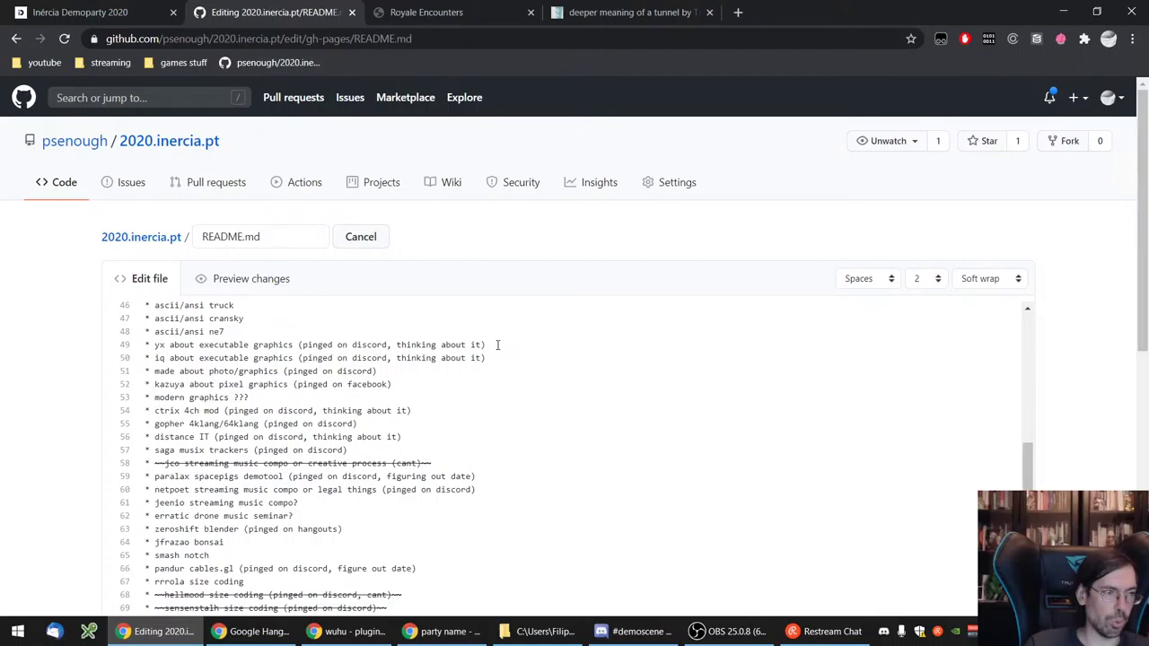
pyautogui.scroll(-2, 428, 473)
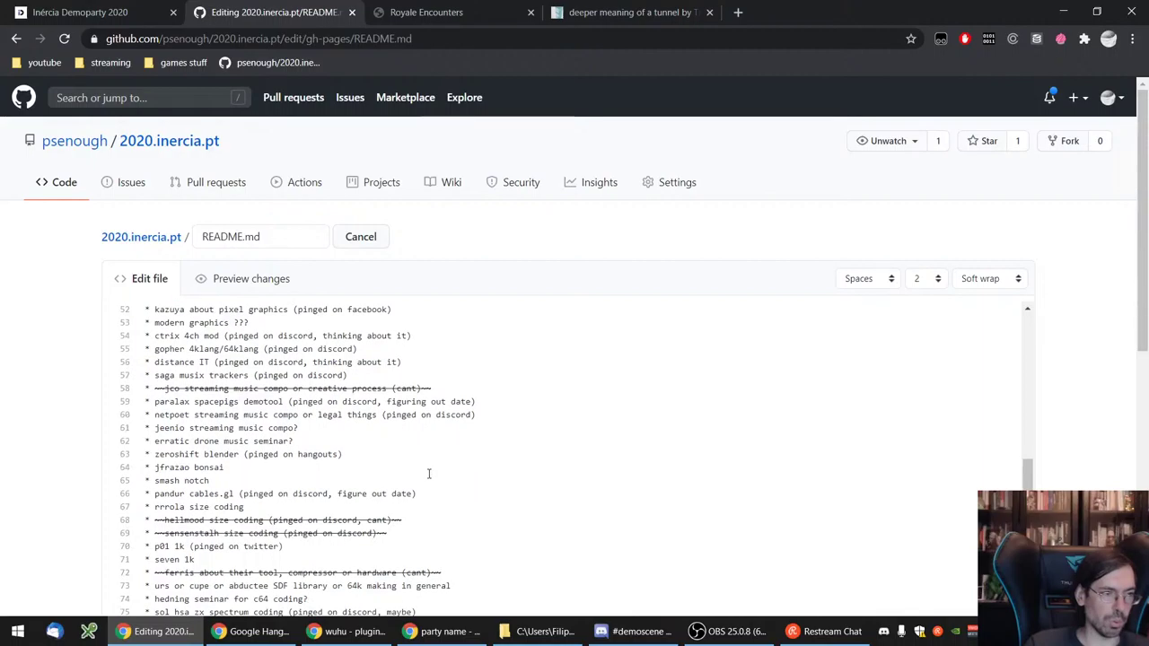
pyautogui.scroll(-2, 428, 474)
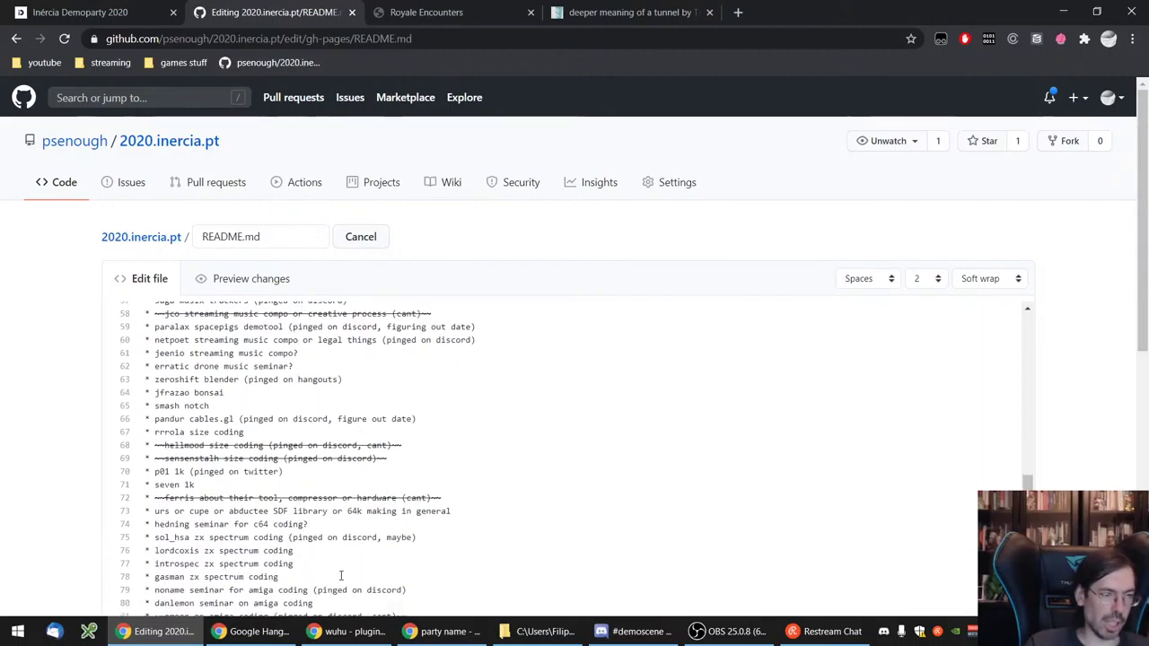
pyautogui.scroll(-4, 341, 575)
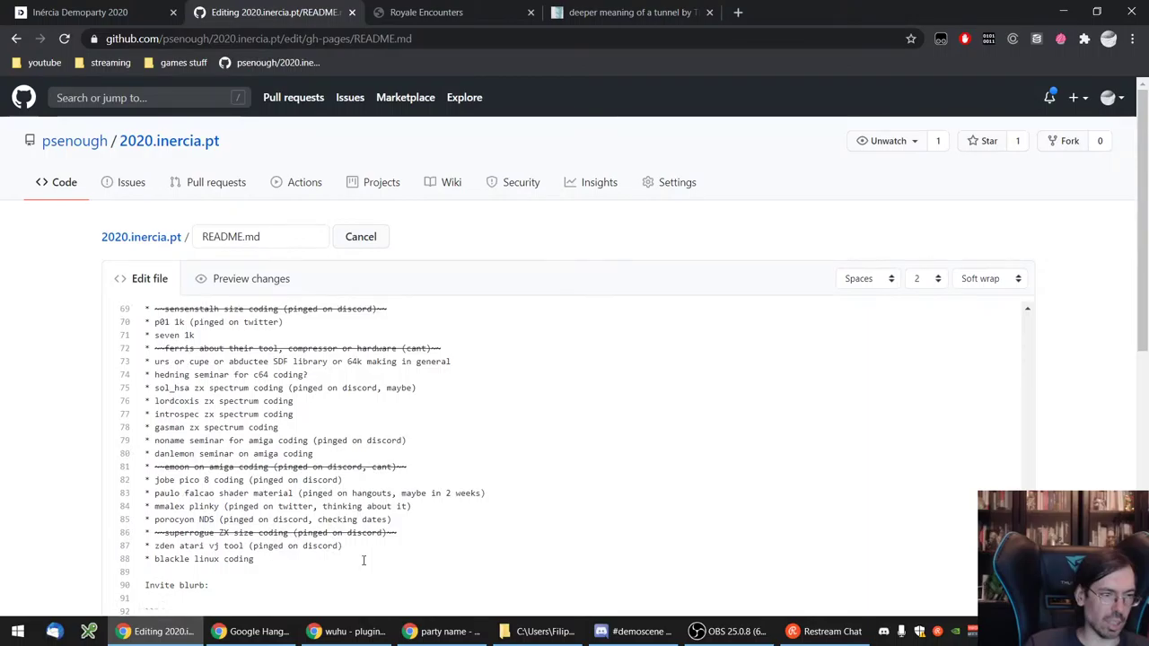
# - Recheck the seminar invitation list in the README, then the seminar items at the beginning of the TODO list
pyautogui.scroll(-6, 363, 560)
pyautogui.scroll(8, 466, 503)
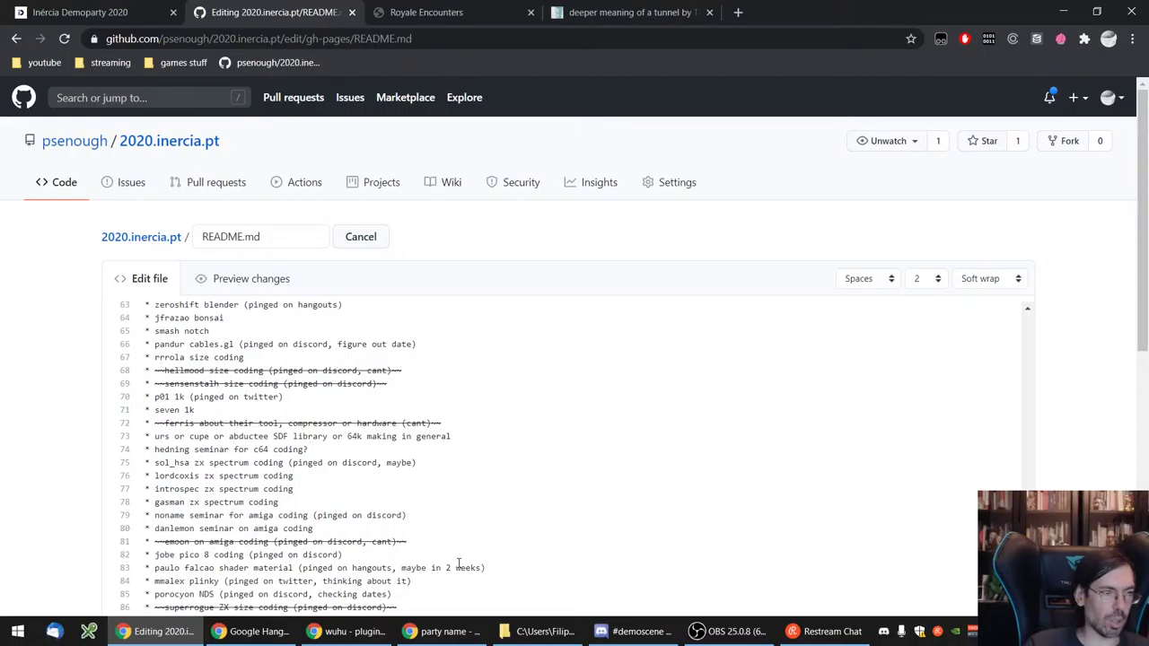
pyautogui.scroll(20, 457, 563)
pyautogui.scroll(-8, 269, 508)
pyautogui.scroll(8, 281, 482)
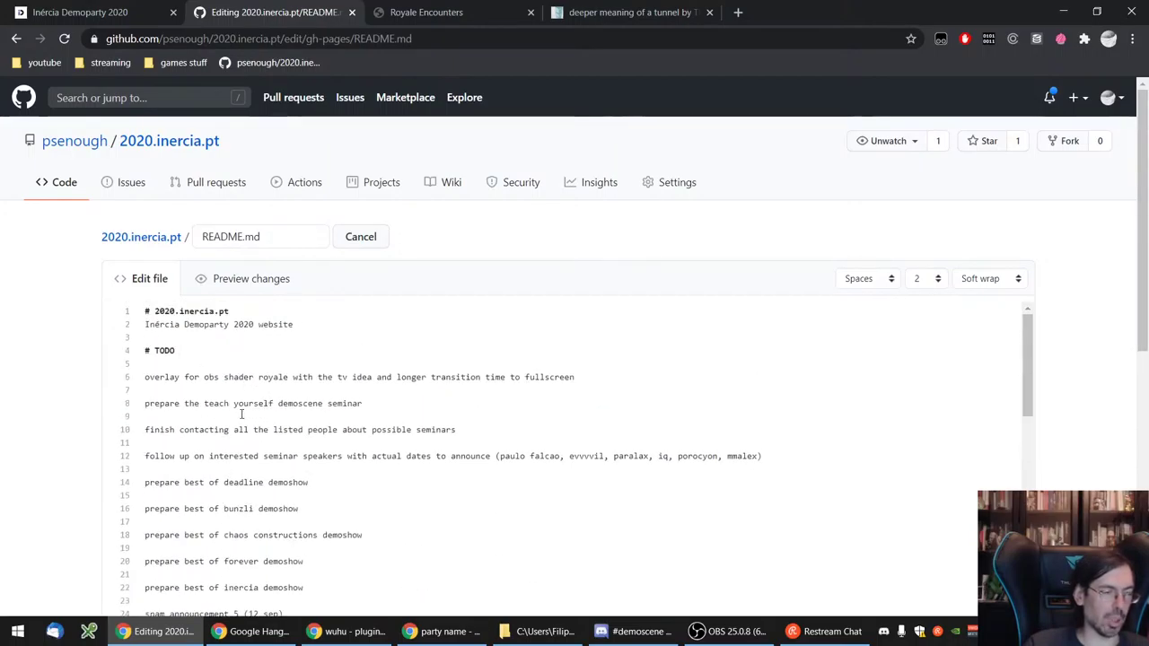
pyautogui.click(355, 413)
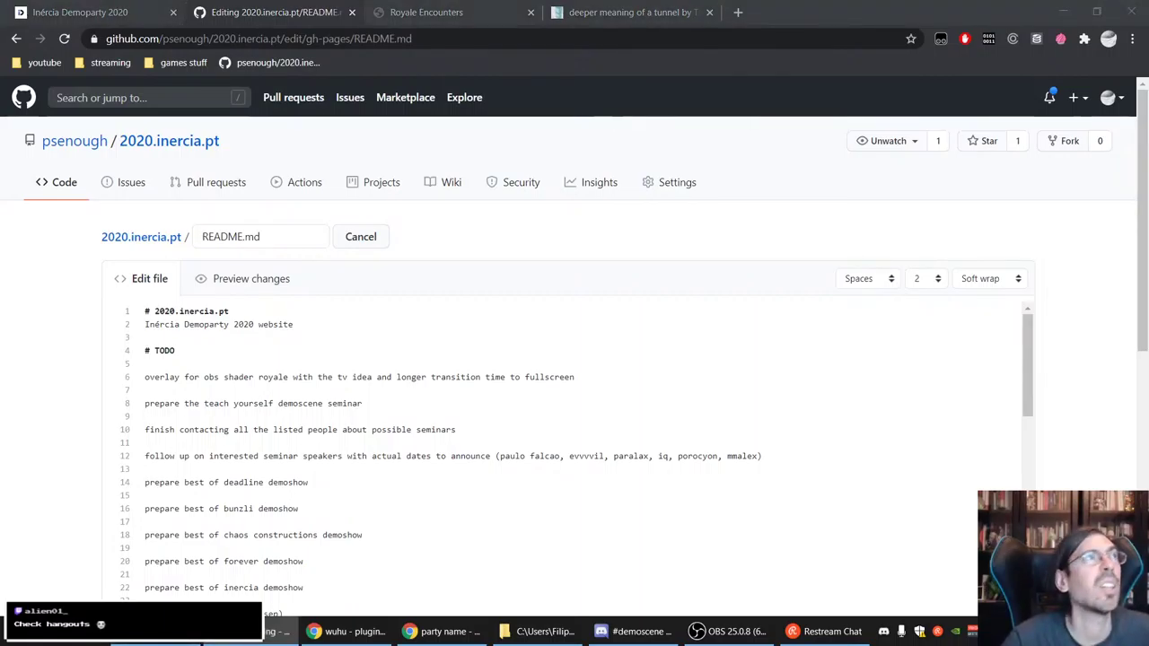
# - View the "Testing ID for inercia" shader on Shadertoy from the Hangouts link in a maximized window, and close that window
pyautogui.moveTo(549, 0); pyautogui.dragTo(551, 135)
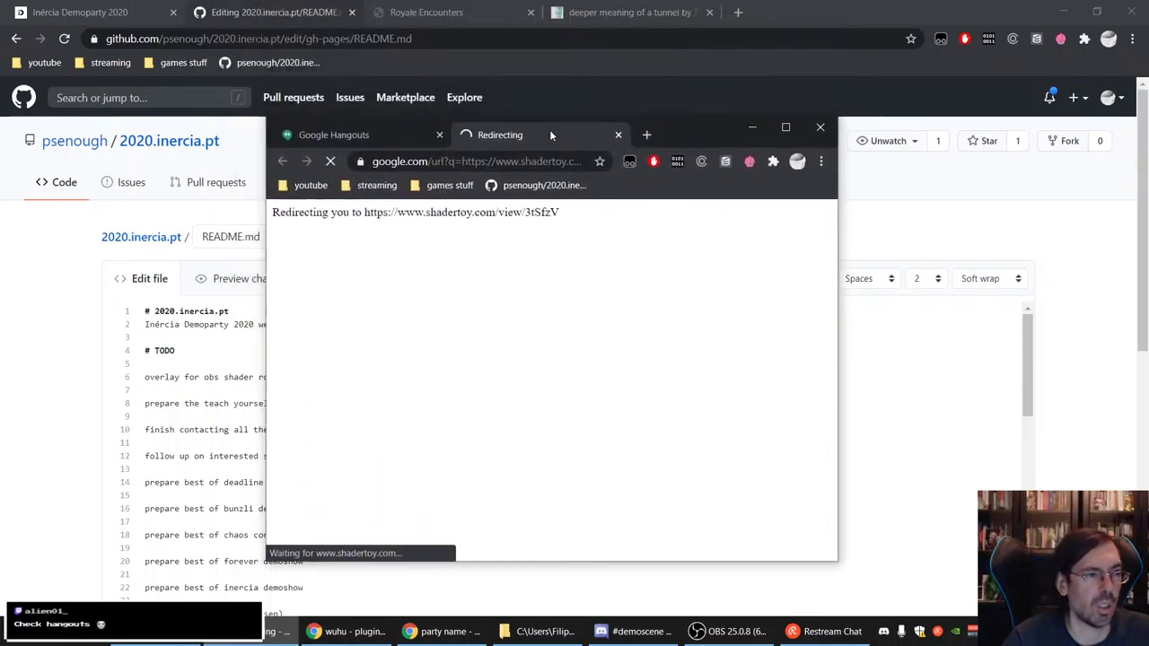
pyautogui.doubleClick(678, 128)
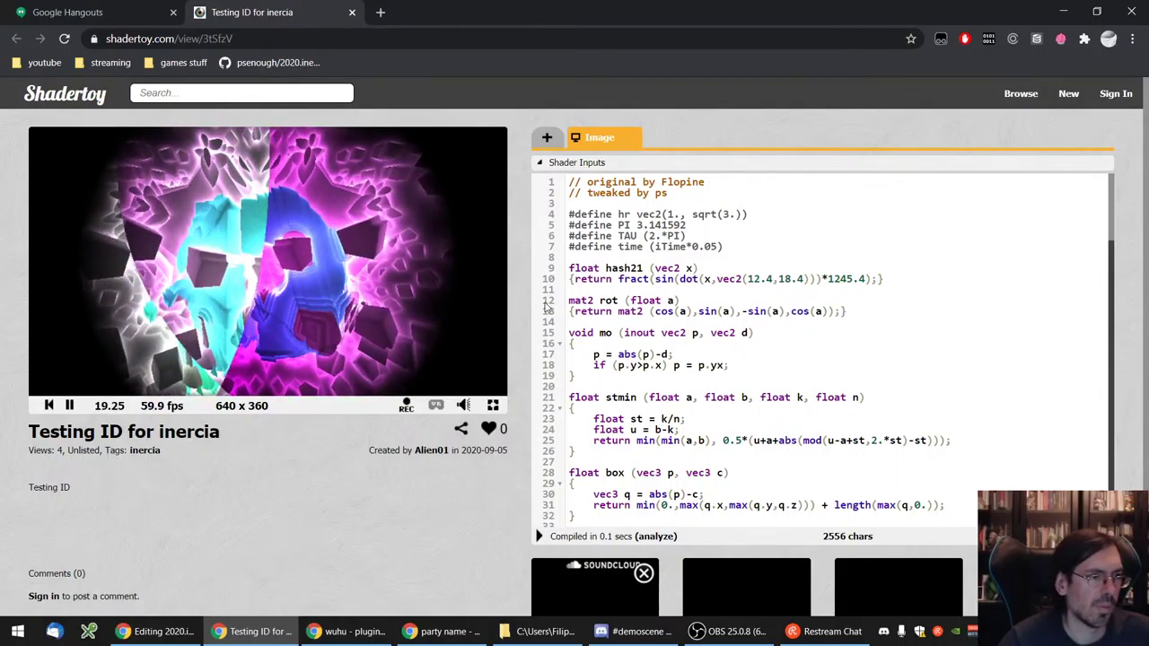
pyautogui.scroll(-2, 316, 526)
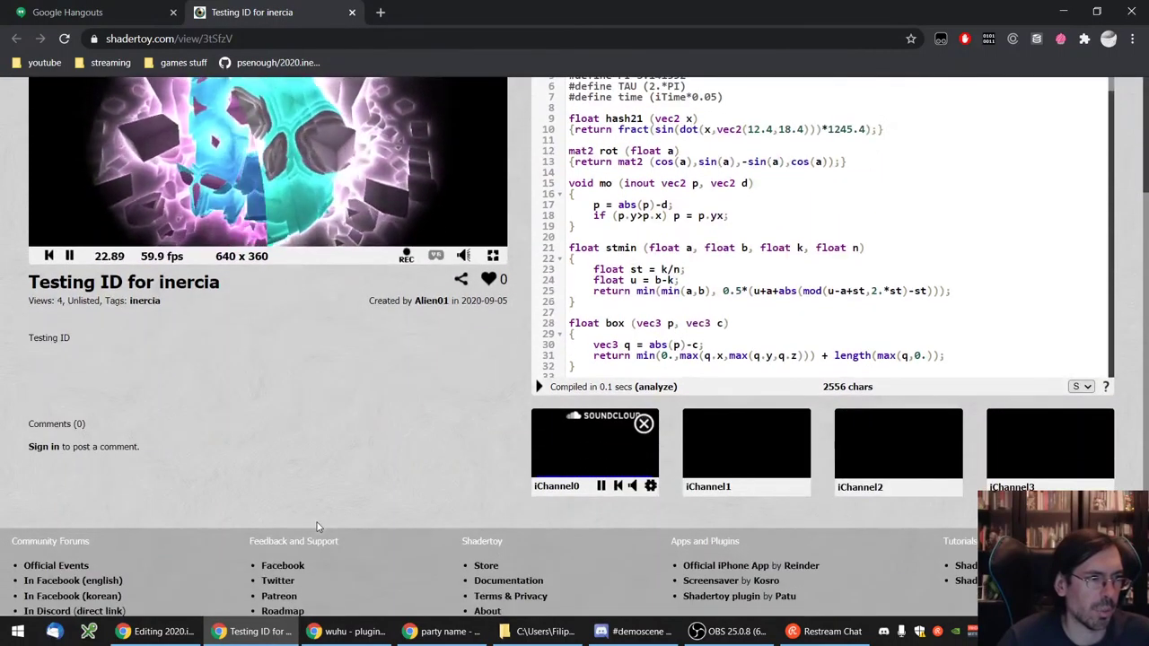
pyautogui.scroll(2, 317, 526)
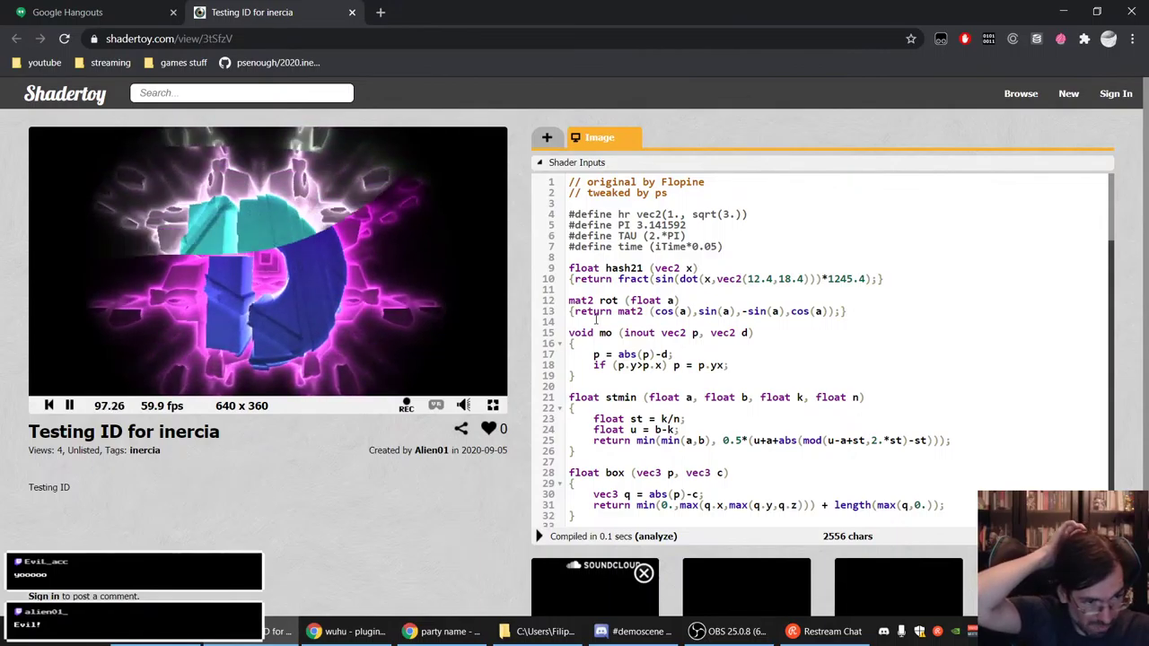
pyautogui.click(1133, 12)
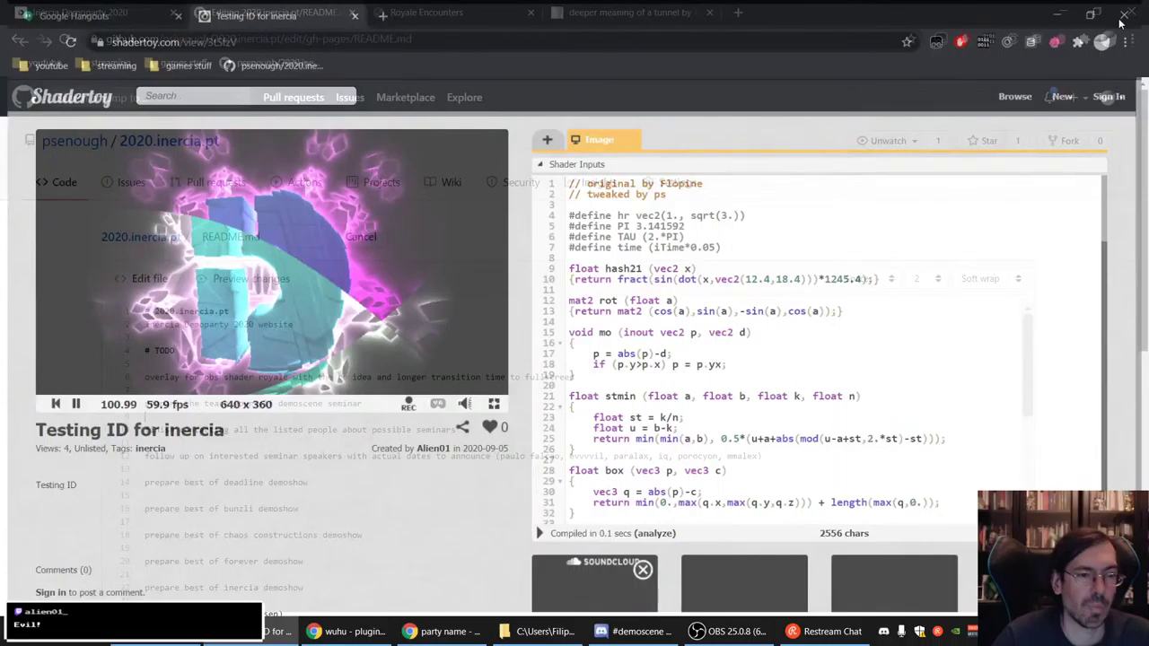
# - Add p01 after mmalex in the TODO item on following up with interested seminar speakers
pyautogui.scroll(3, 269, 412)
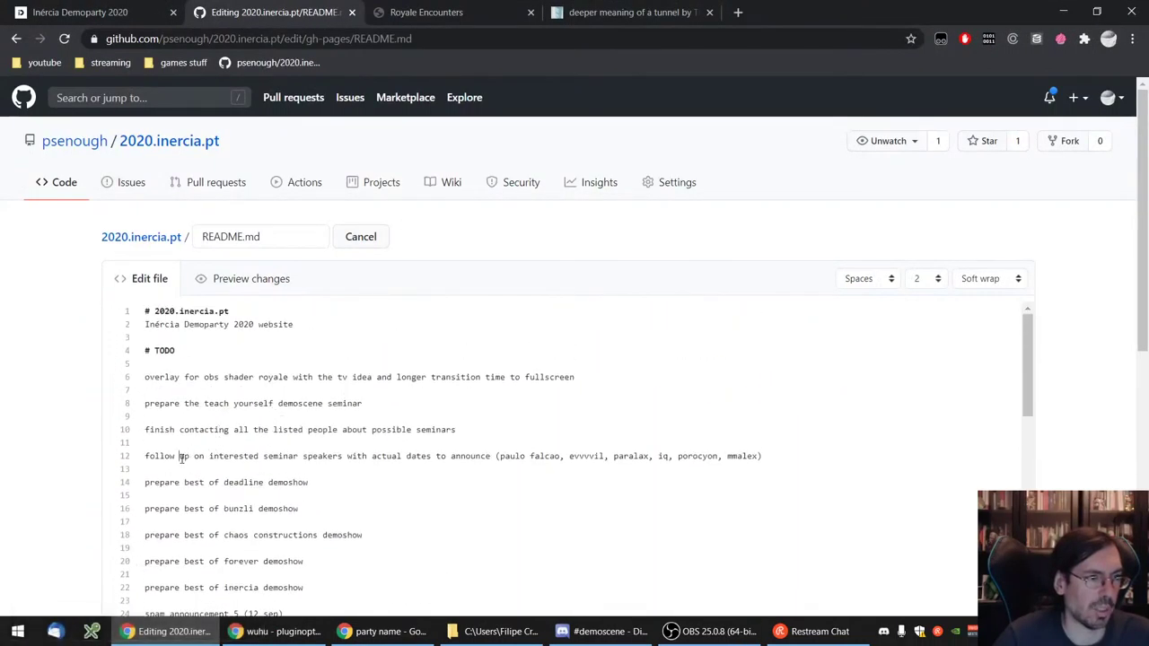
pyautogui.click(180, 456)
pyautogui.hotkey('shift', 'End')
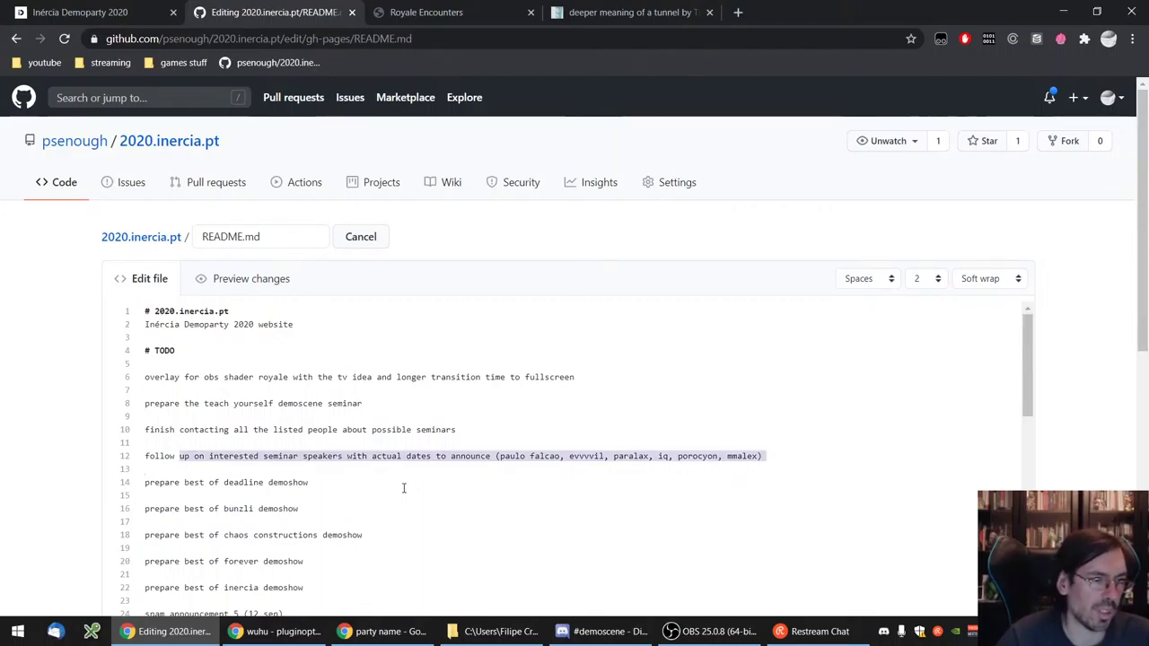
pyautogui.press('End')
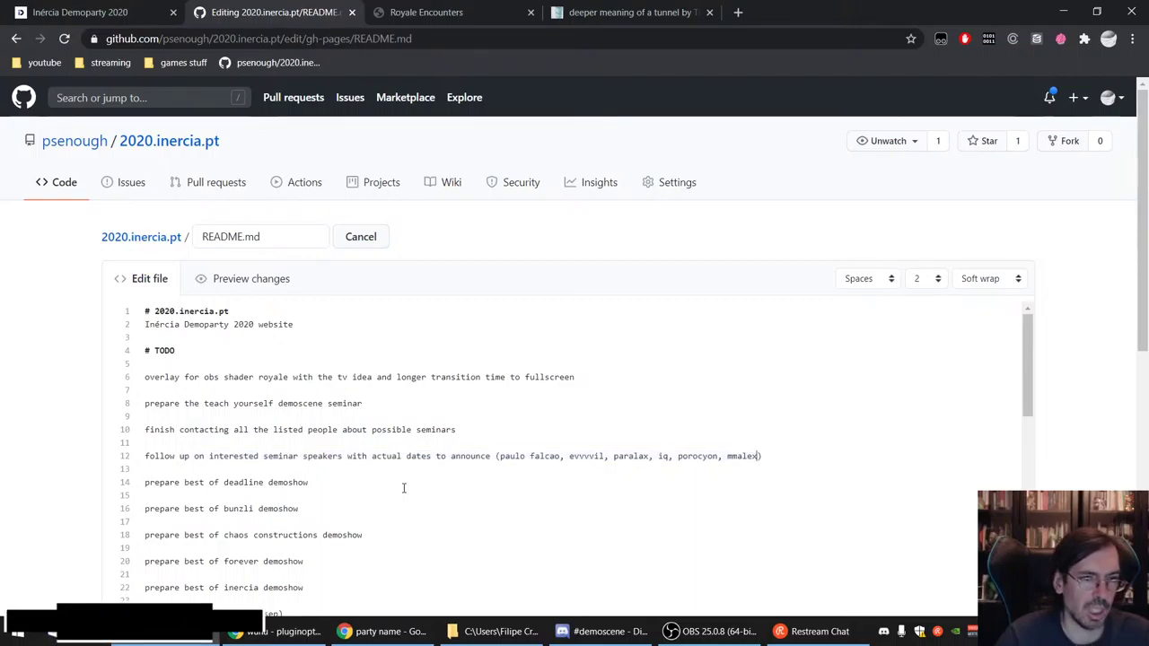
pyautogui.write(', p01')
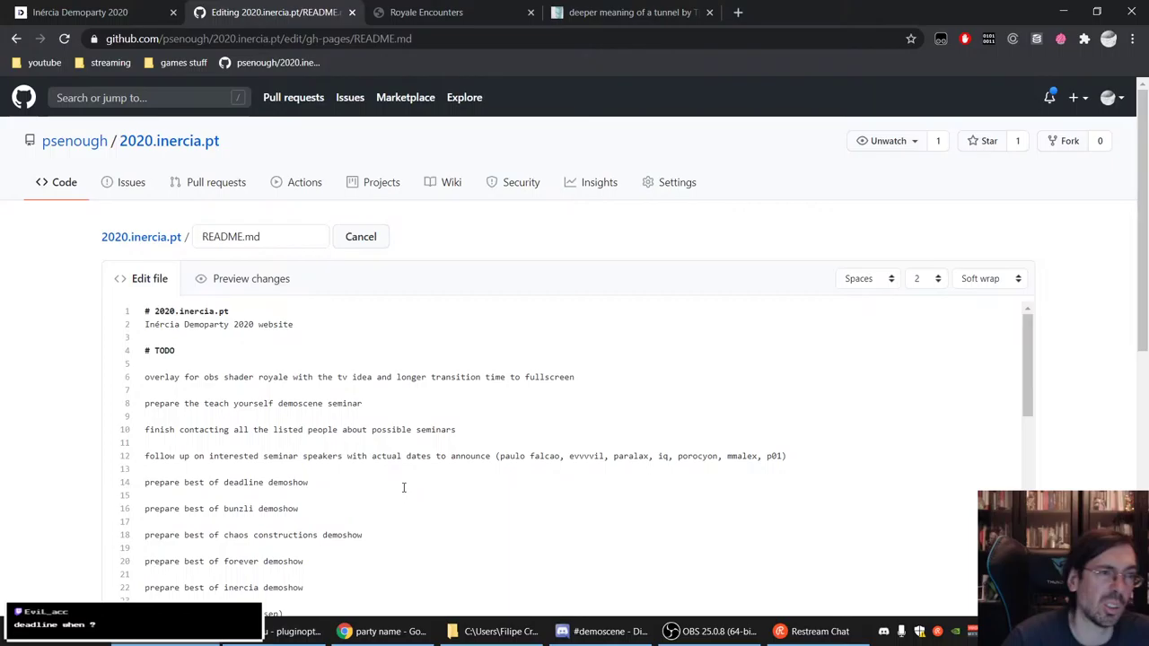
# - Search the web for "function demoparty" in a new browser tab
pyautogui.click(742, 13)
pyautogui.write('fucn')
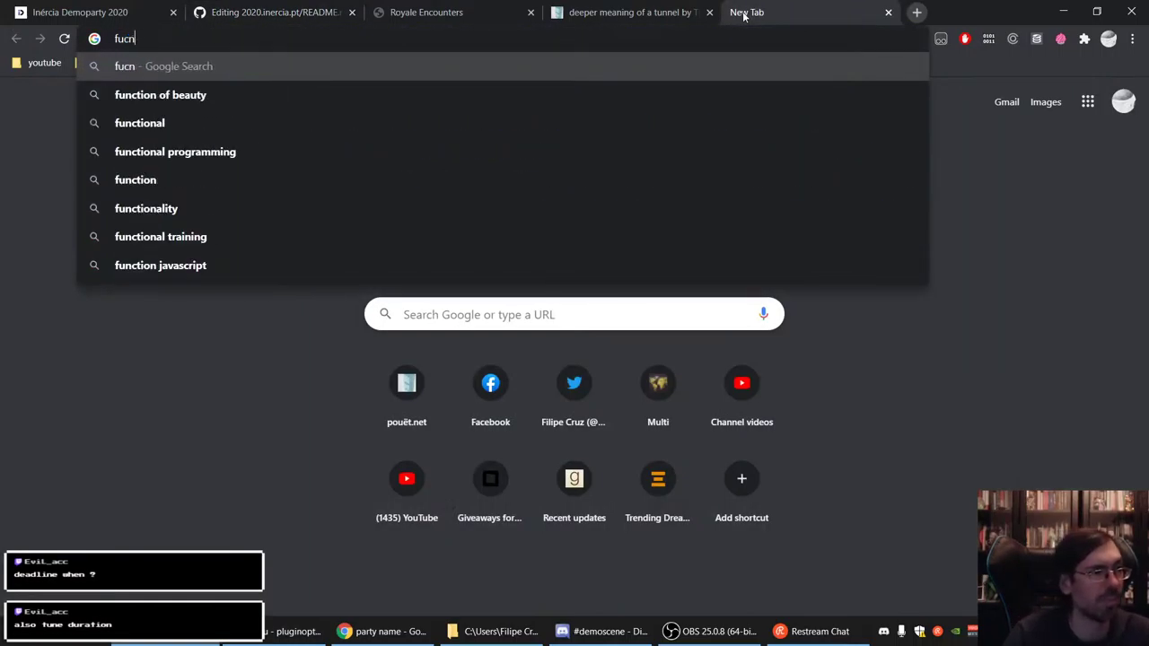
pyautogui.press('BackSpace')
pyautogui.press('BackSpace')
pyautogui.write('nction ')
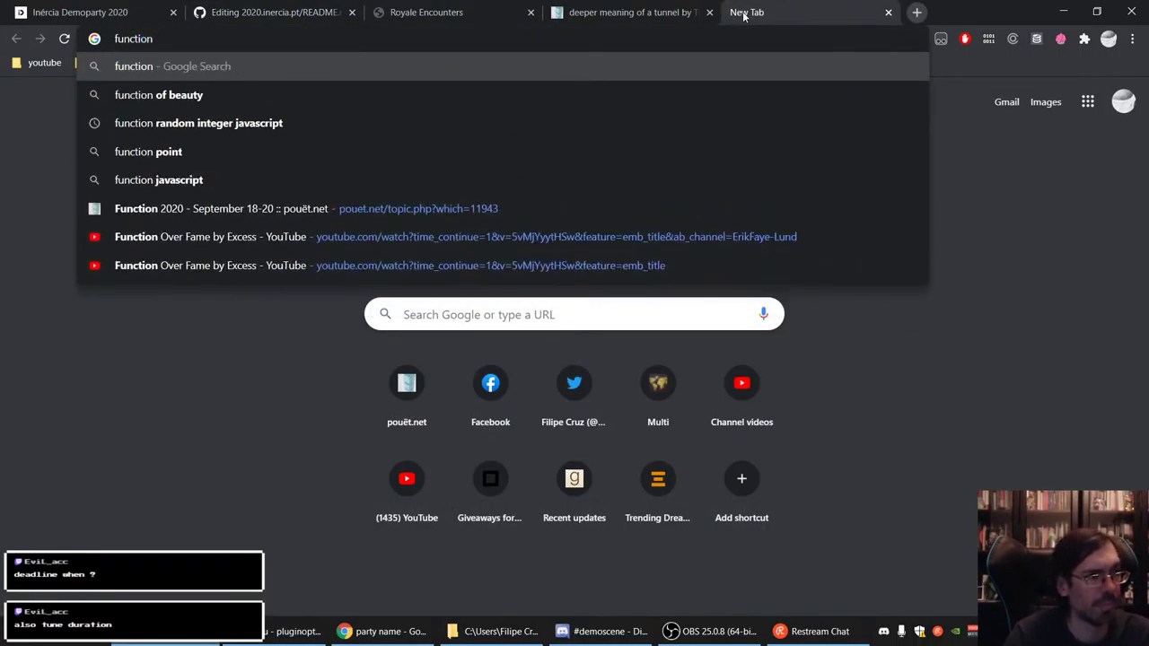
pyautogui.write('demoparty')
pyautogui.press('Return')
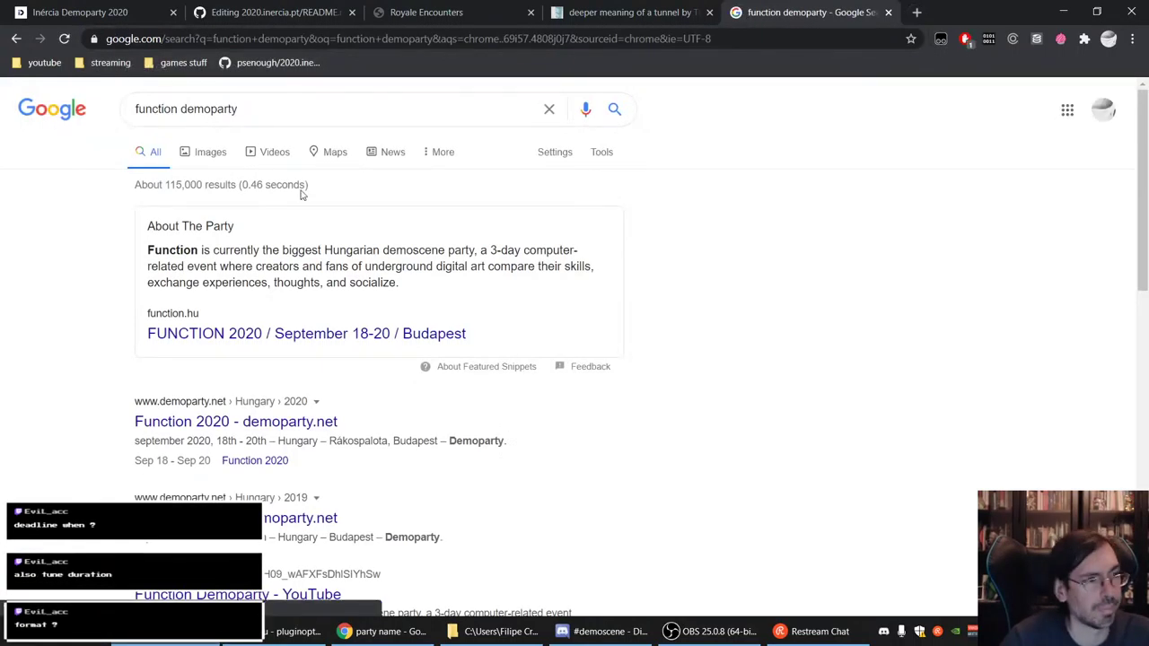
# - Open the Function 2020 listing on demoparty.net, follow its link to the official website and highlight the party dates
pyautogui.click(236, 421)
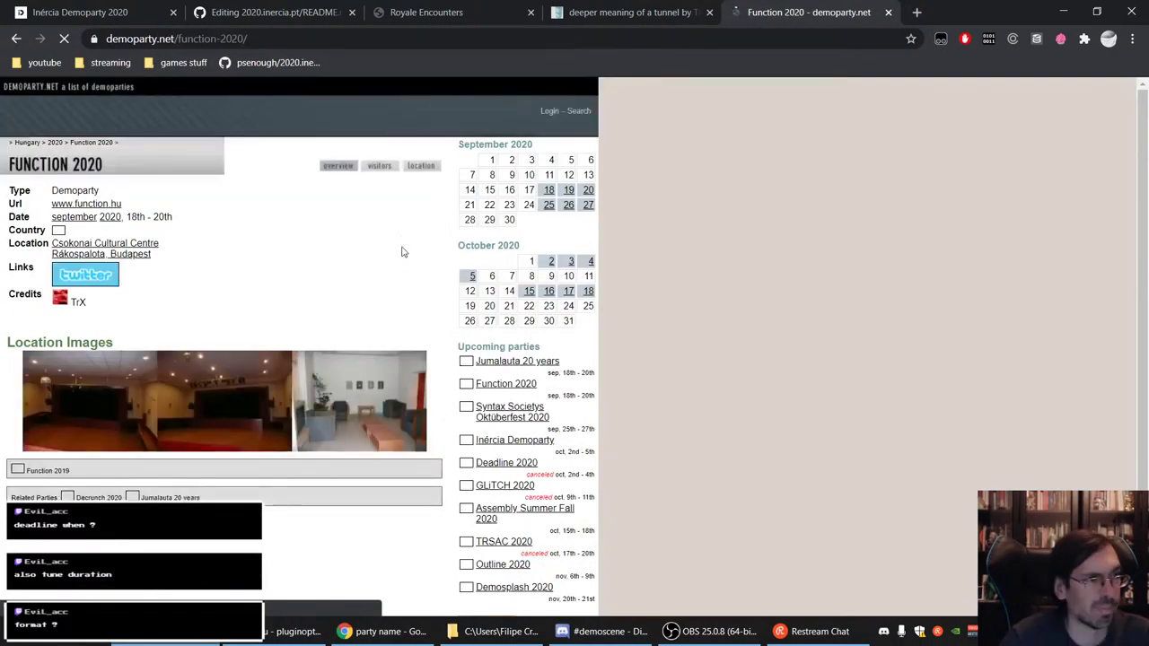
pyautogui.click(90, 204)
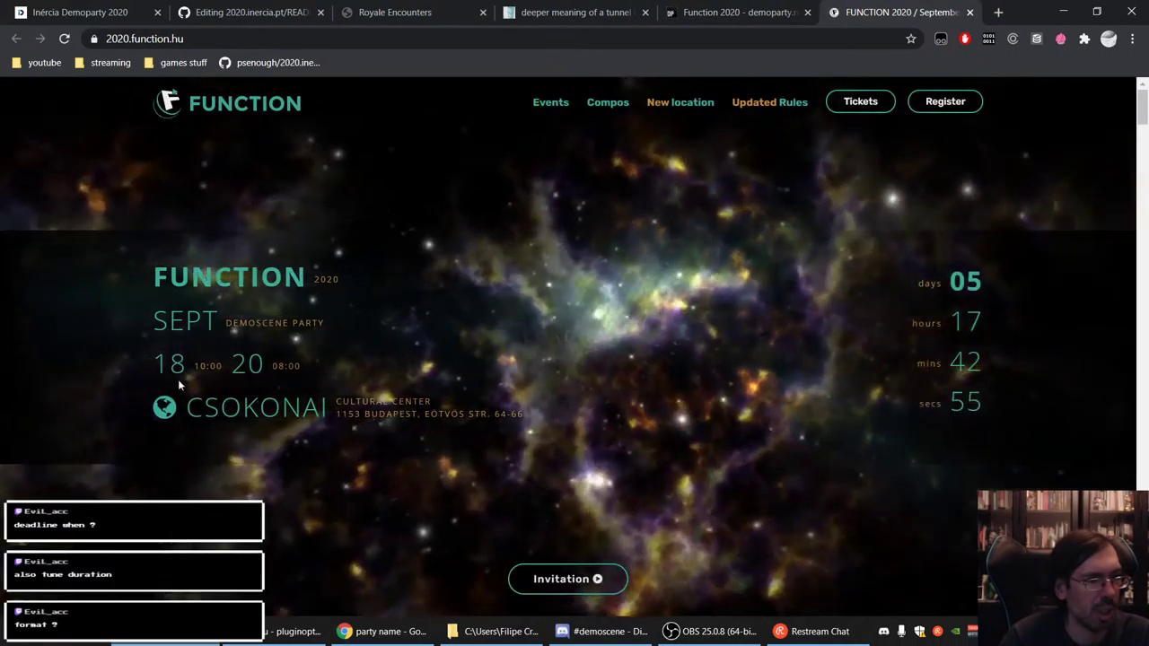
pyautogui.moveTo(149, 365); pyautogui.dragTo(327, 365)
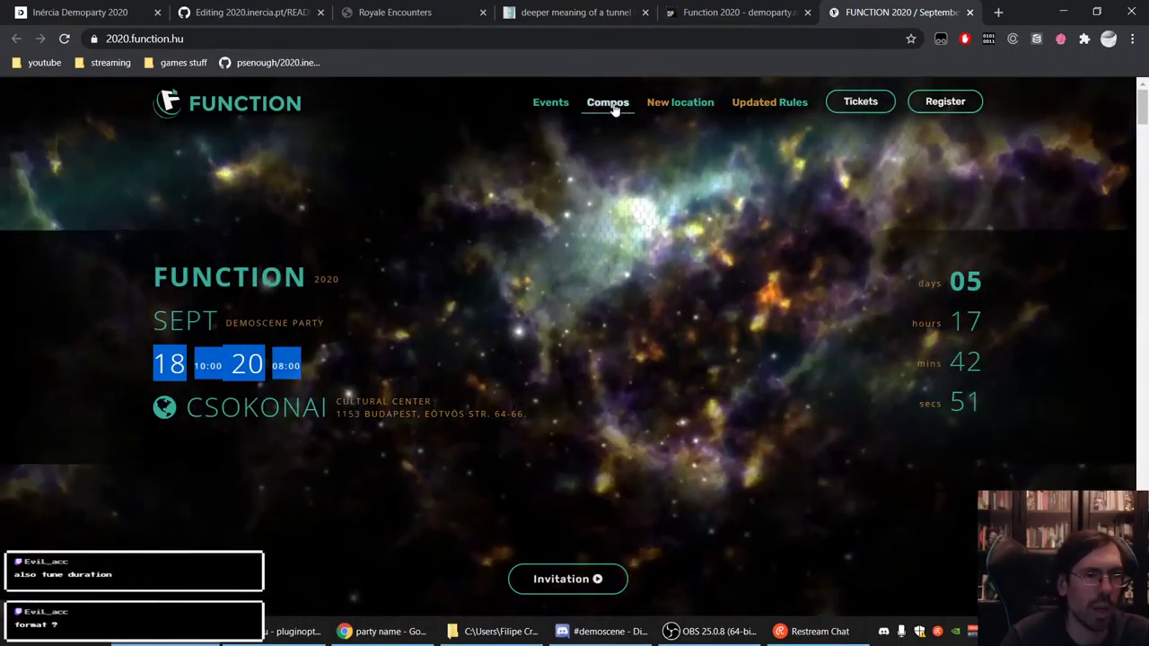
# - Examine the competition categories and their rules on the Function 2020 website
pyautogui.click(614, 106)
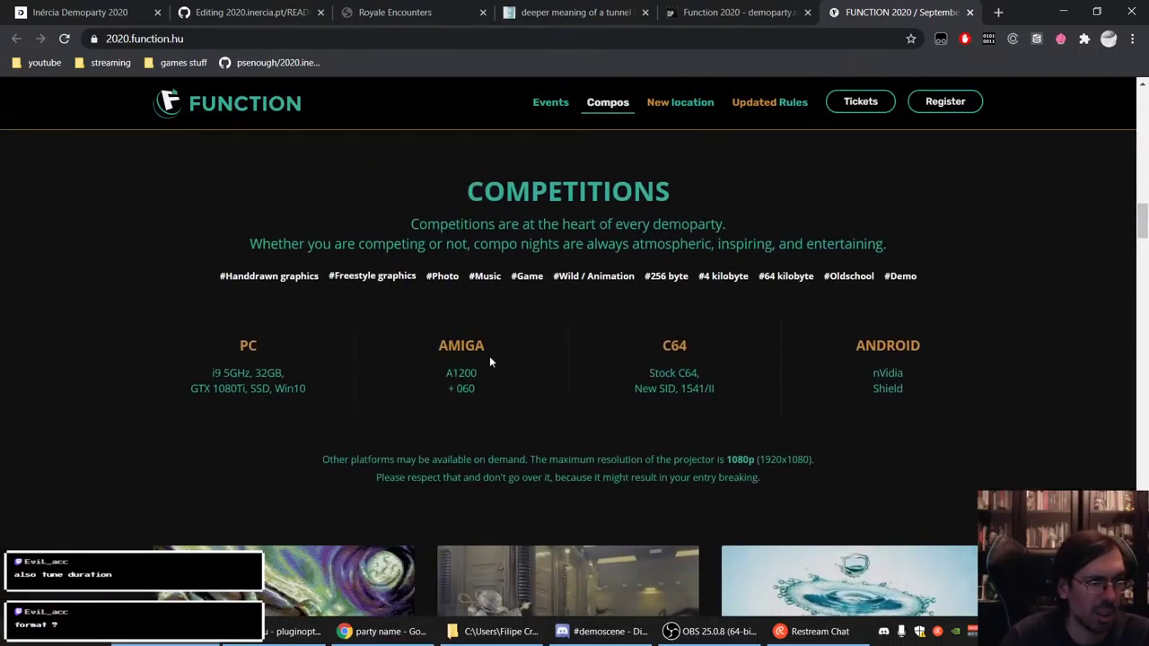
pyautogui.scroll(-2, 503, 361)
pyautogui.scroll(-3, 503, 361)
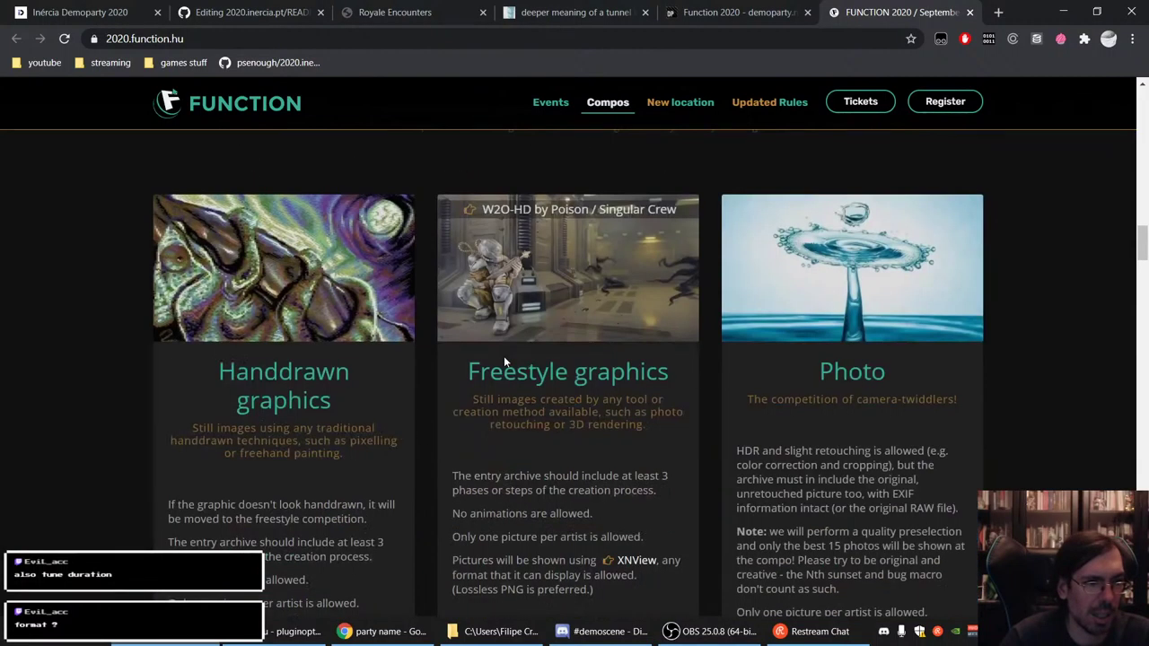
pyautogui.scroll(-10, 504, 355)
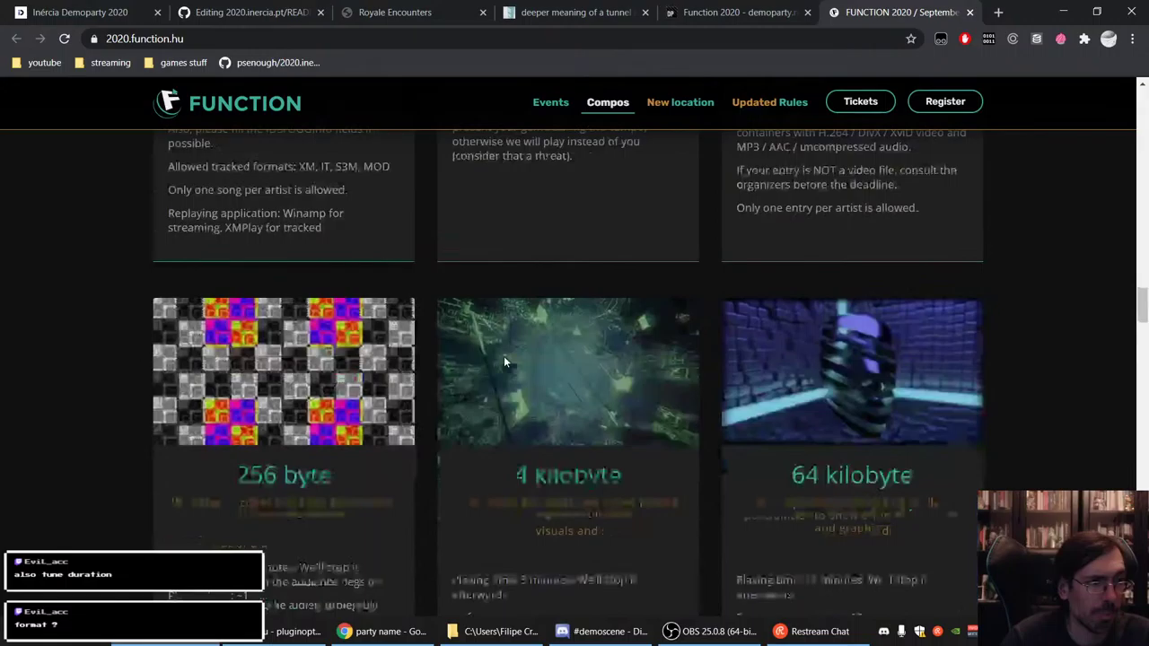
pyautogui.scroll(-4, 503, 356)
pyautogui.scroll(-1, 503, 355)
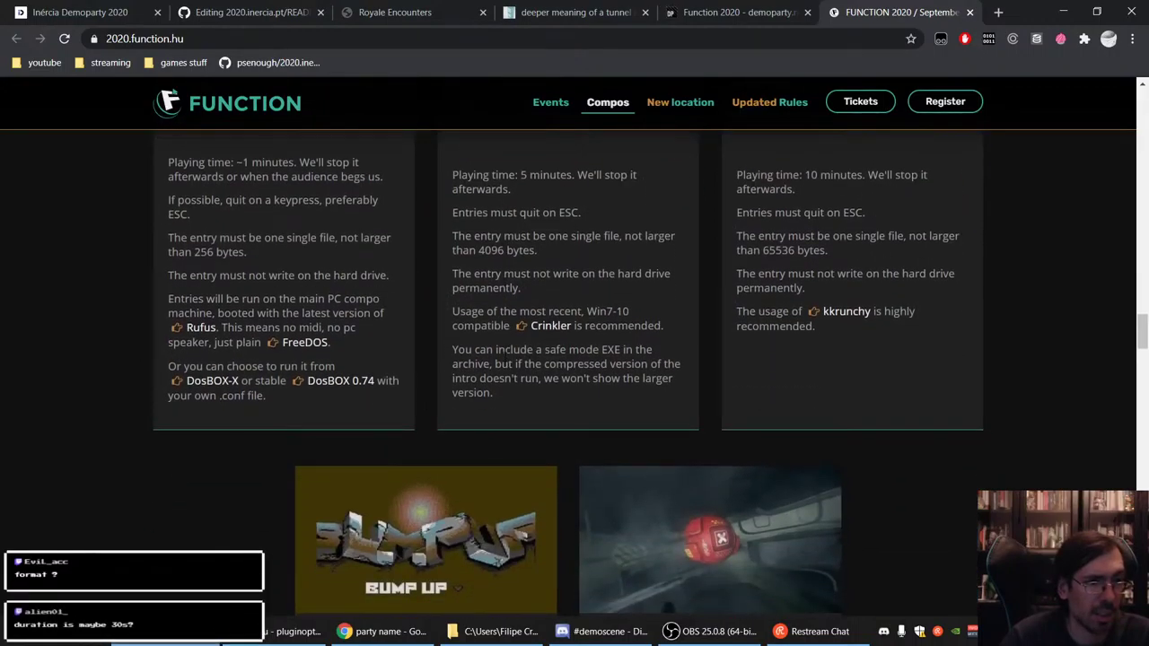
# - Review the venue, ticket, registration and visitor sections through to the footer links, and return to the beginning of the page
pyautogui.scroll(-8, 504, 355)
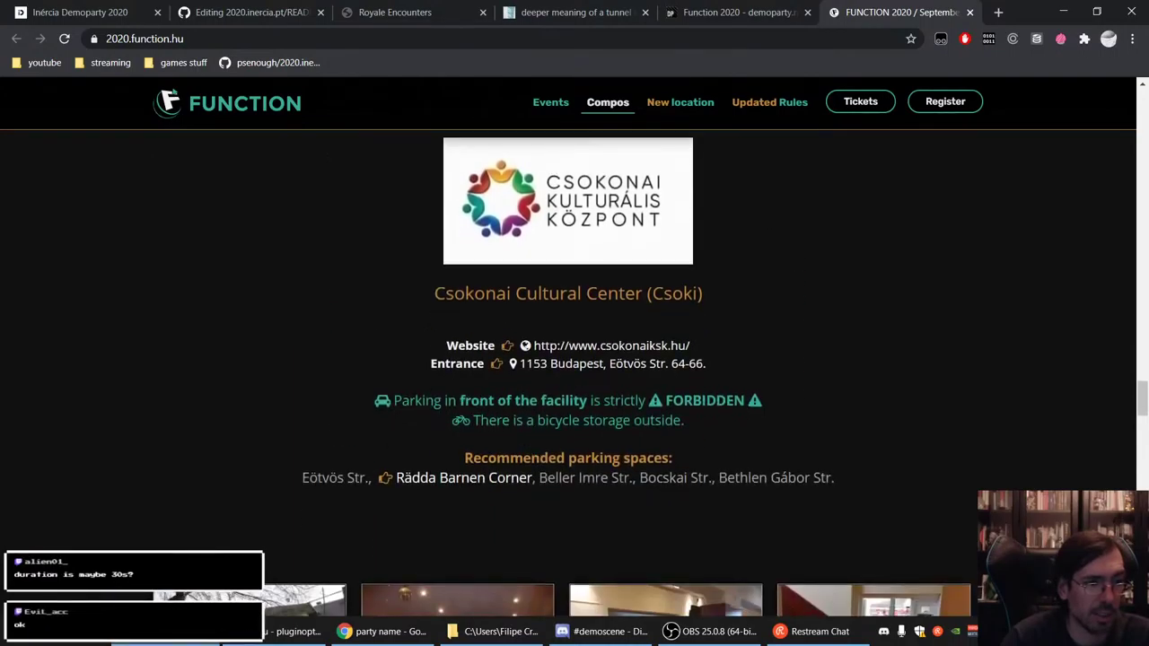
pyautogui.scroll(-15, 747, 413)
pyautogui.scroll(-5, 747, 413)
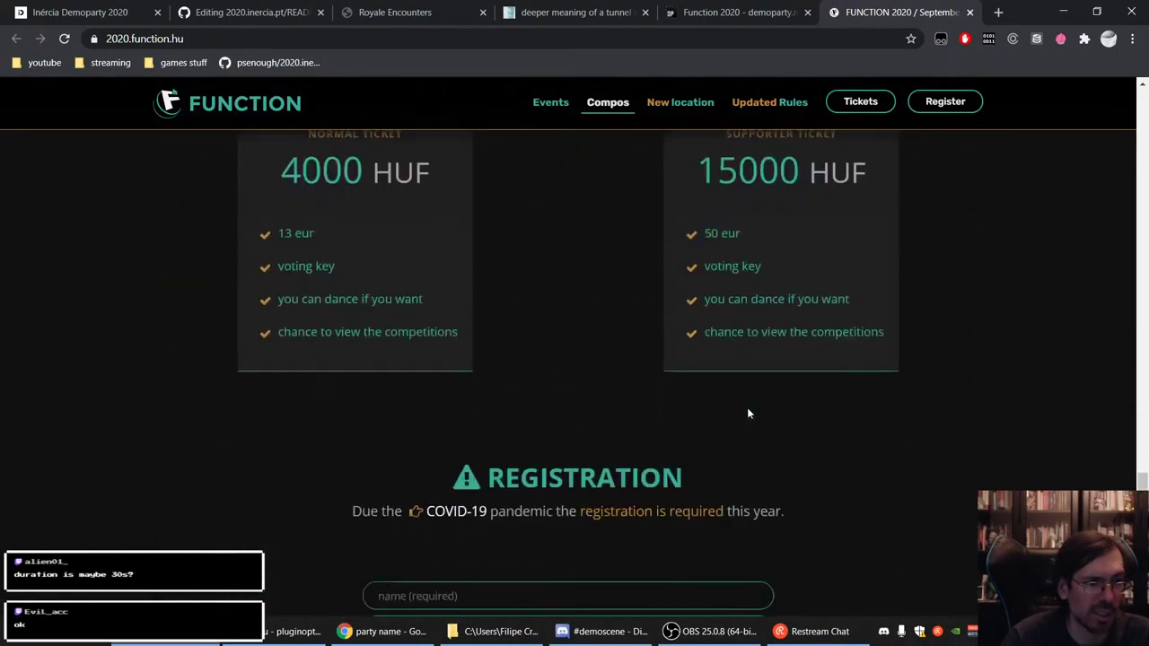
pyautogui.scroll(2, 748, 414)
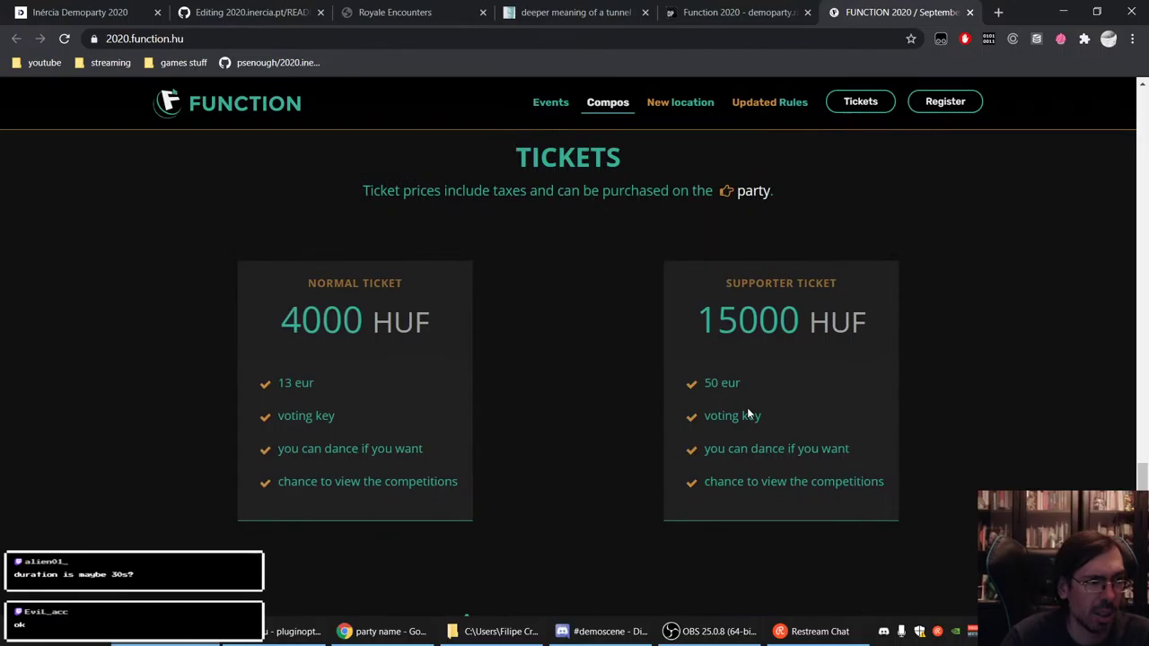
pyautogui.scroll(-2, 748, 413)
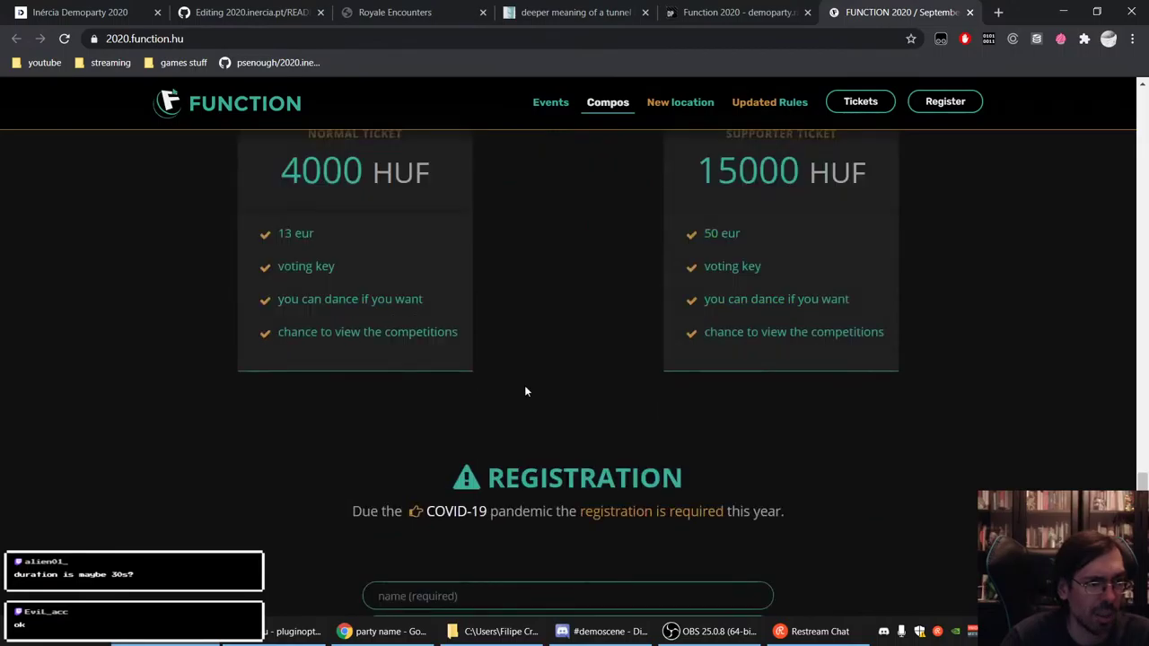
pyautogui.scroll(-7, 815, 426)
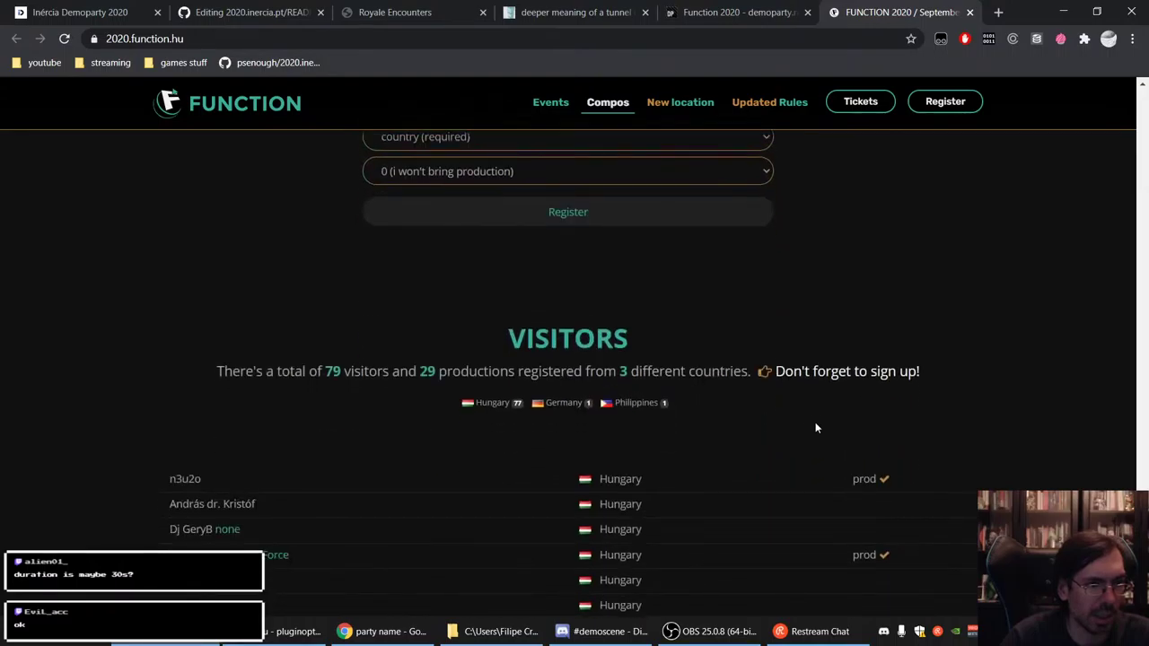
pyautogui.scroll(-8, 814, 428)
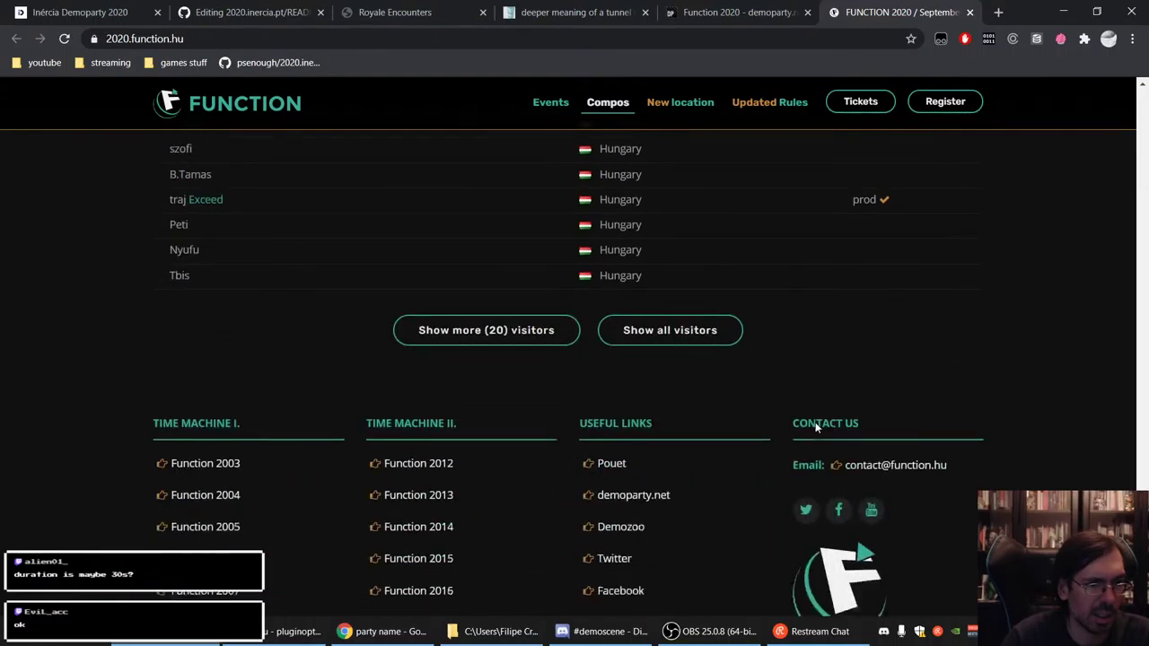
pyautogui.scroll(-3, 815, 428)
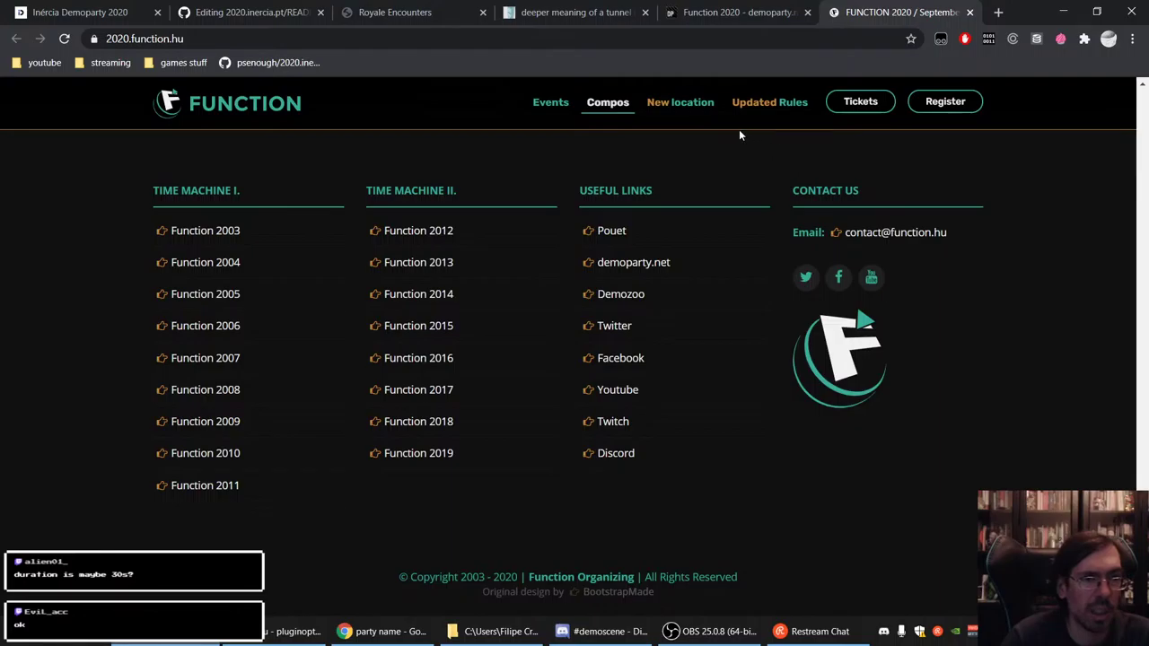
pyautogui.scroll(20, 854, 343)
pyautogui.scroll(20, 854, 343)
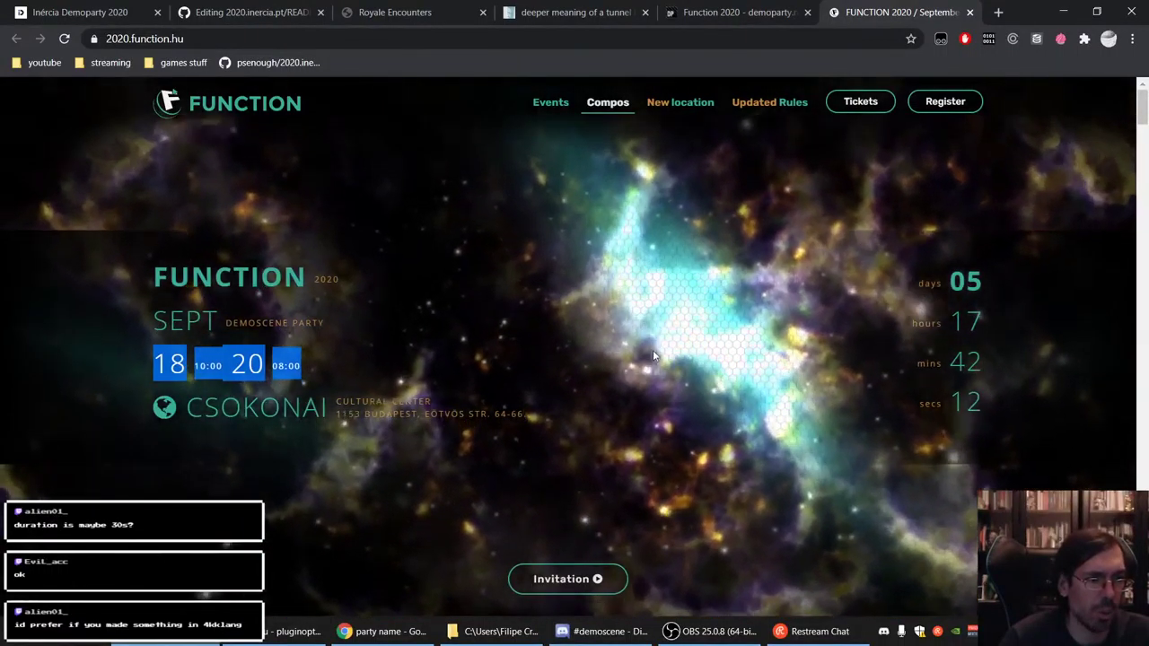
# - Search the Function 2020 page for the word "deadline"
pyautogui.click(653, 350)
pyautogui.scroll(-4, 652, 354)
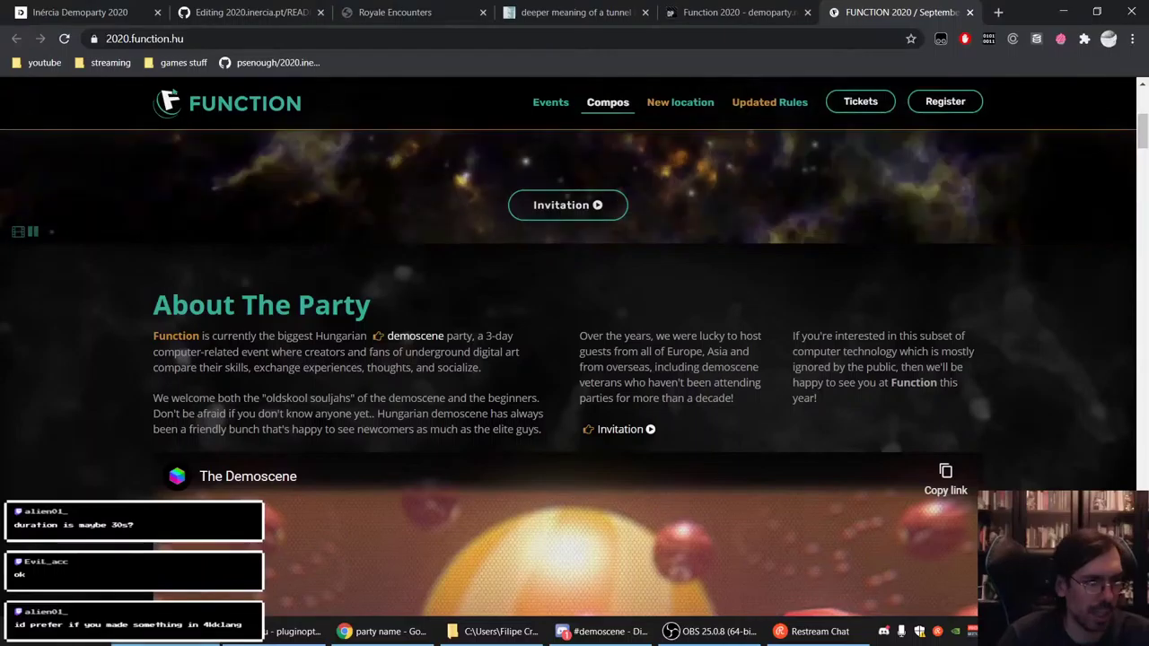
pyautogui.hotkey('ctrl', 'f')
pyautogui.write('deadline')
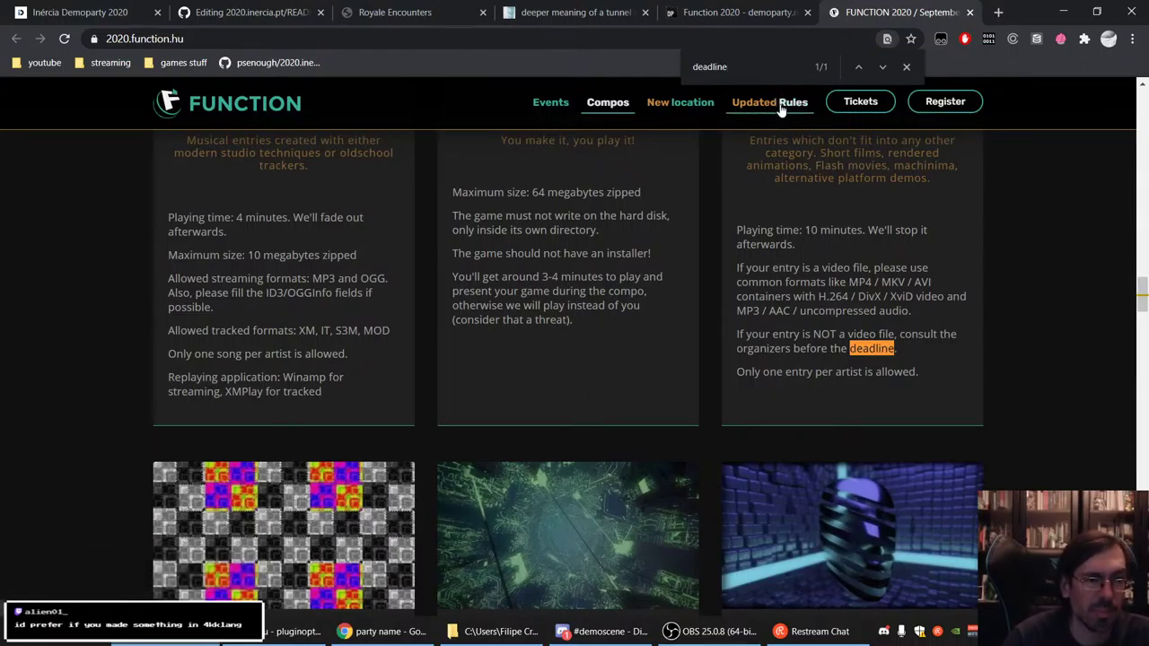
# - Open the Function 2020 event schedule and show the Day 2 programme to check the competition deadlines
pyautogui.scroll(1, 543, 110)
pyautogui.click(543, 110)
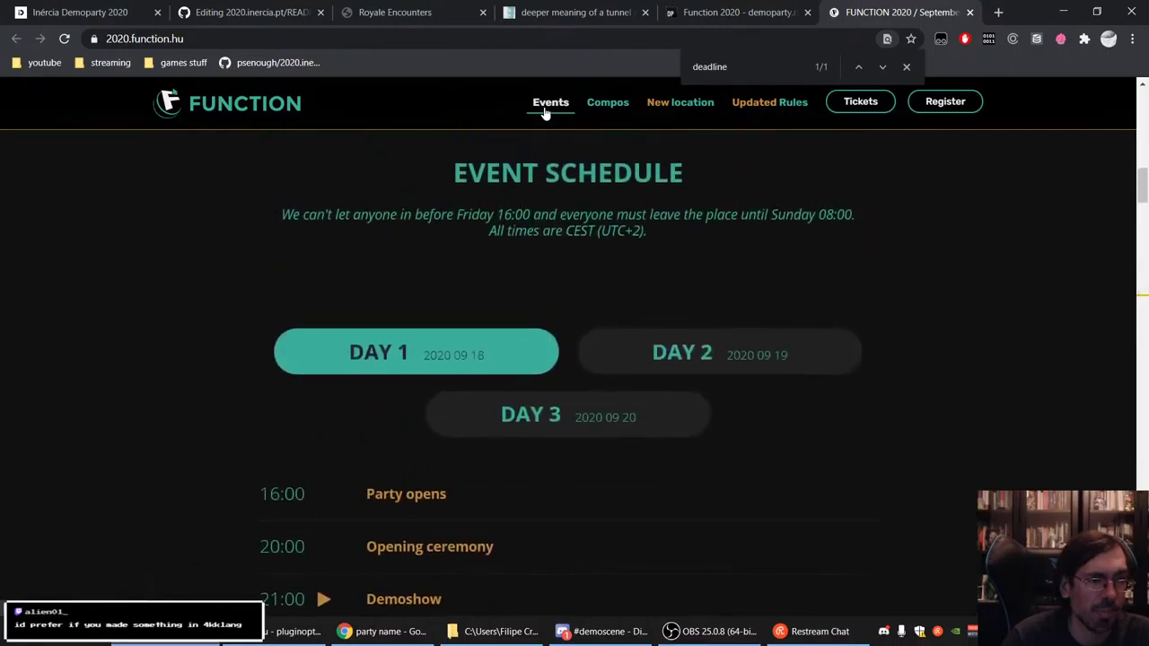
pyautogui.scroll(-2, 565, 311)
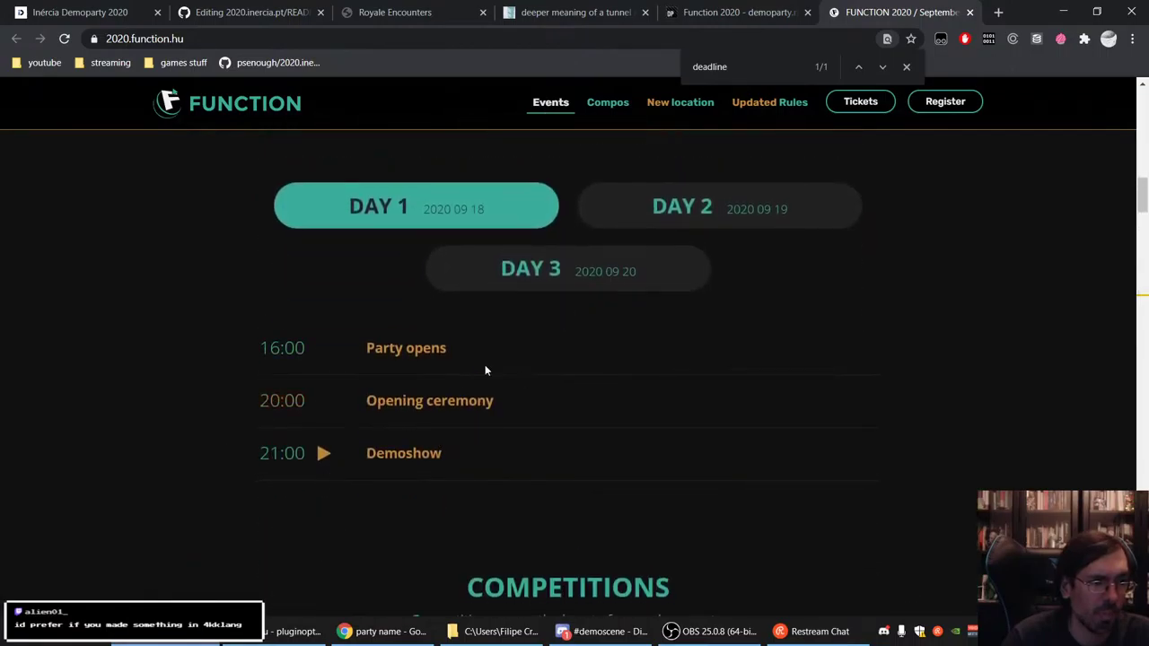
pyautogui.click(684, 213)
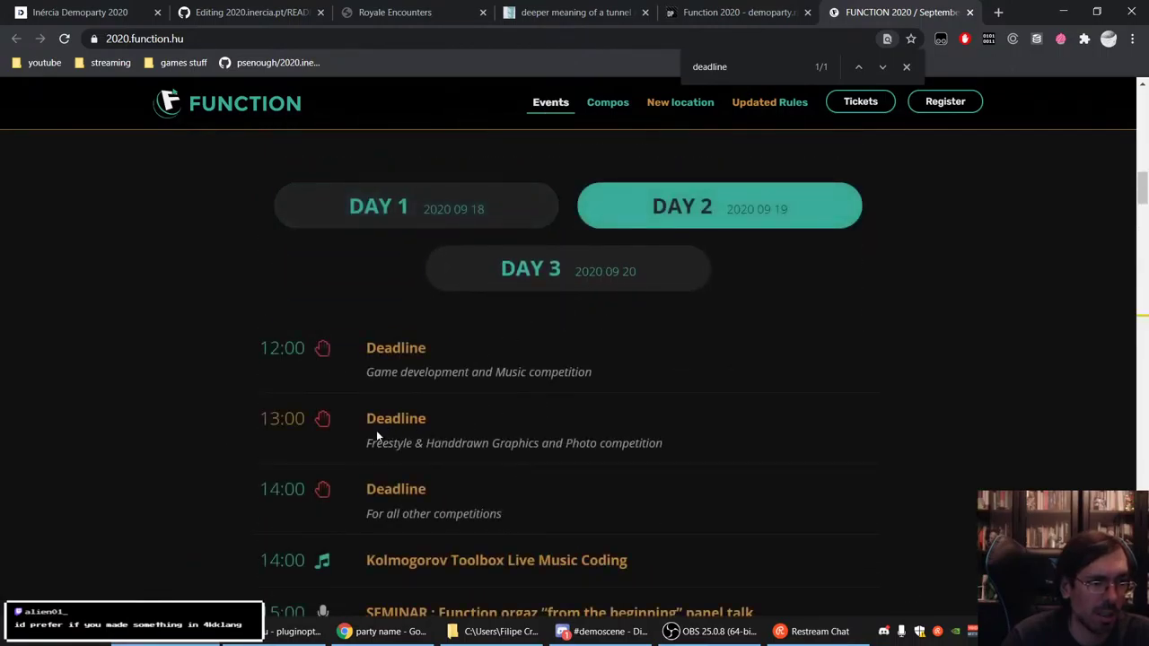
# - Examine the submission deadlines in the Day 2 schedule, highlighting the one for all other competitions
pyautogui.scroll(-3, 554, 386)
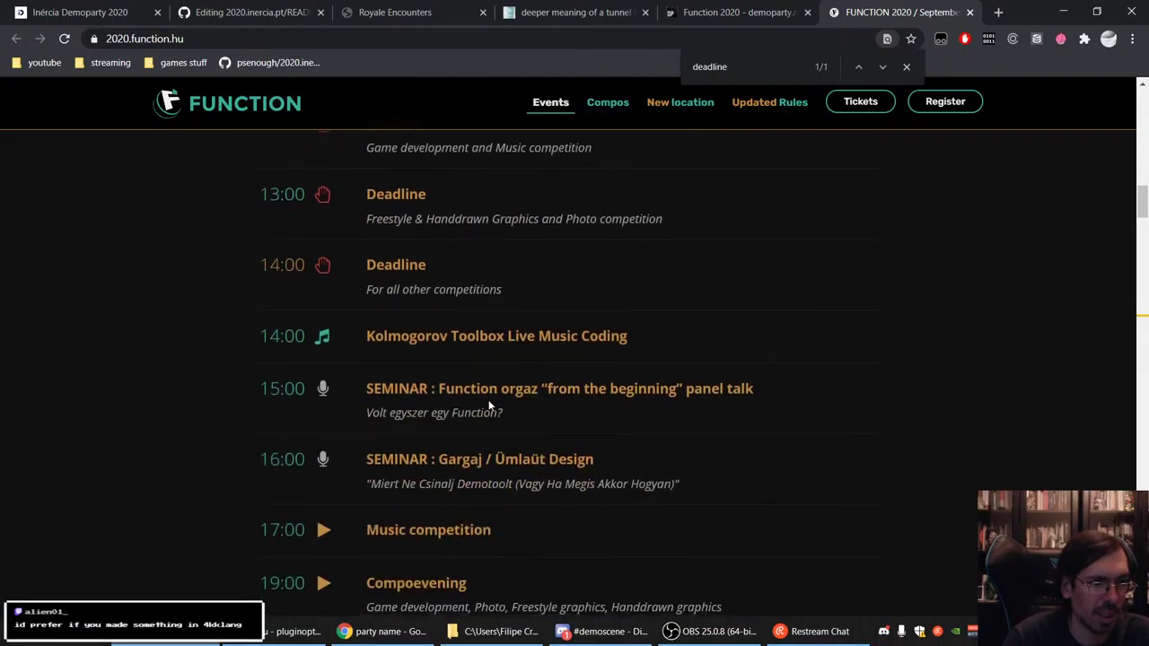
pyautogui.scroll(2, 546, 315)
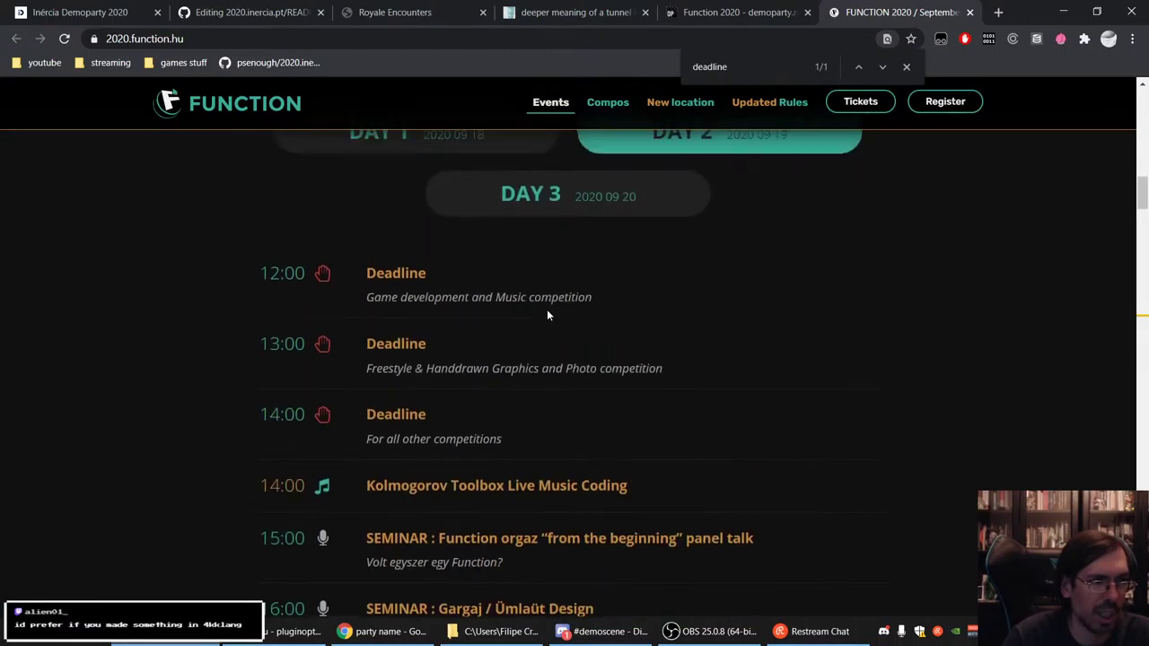
pyautogui.moveTo(503, 443); pyautogui.dragTo(362, 417)
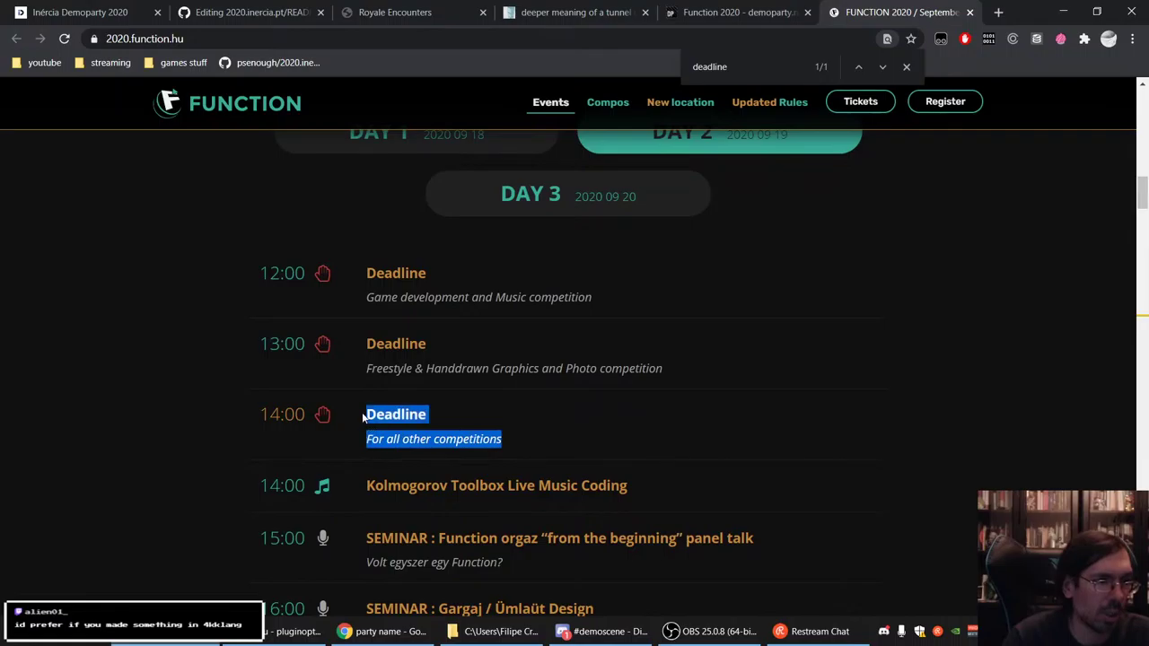
pyautogui.scroll(1, 628, 323)
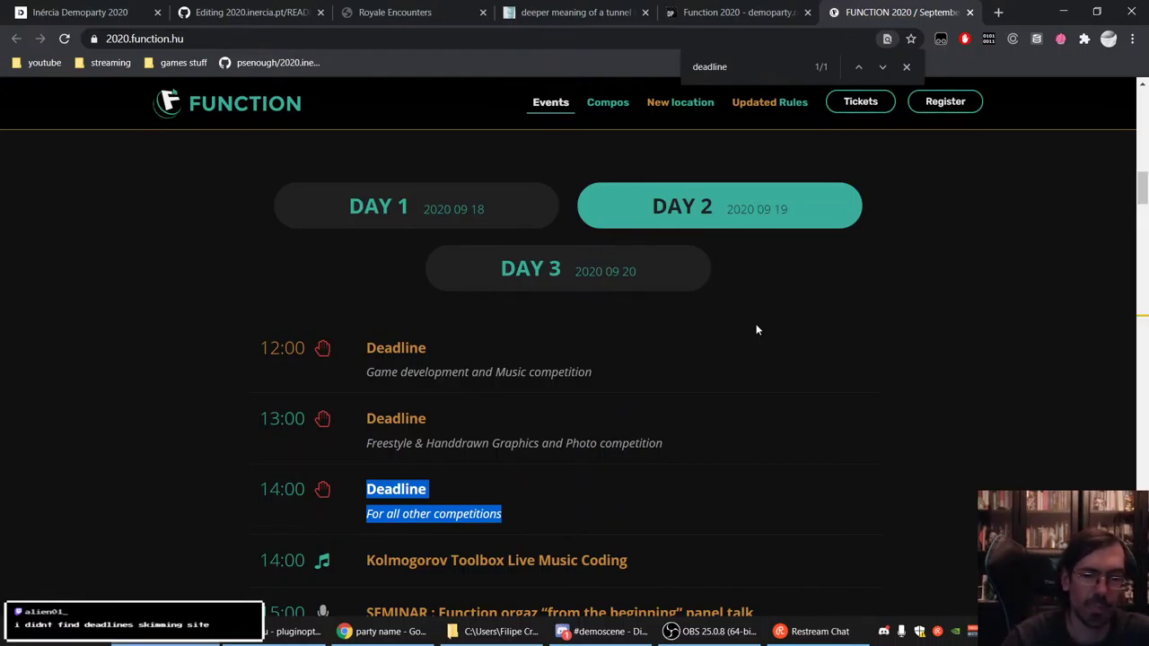
pyautogui.scroll(-2, 530, 414)
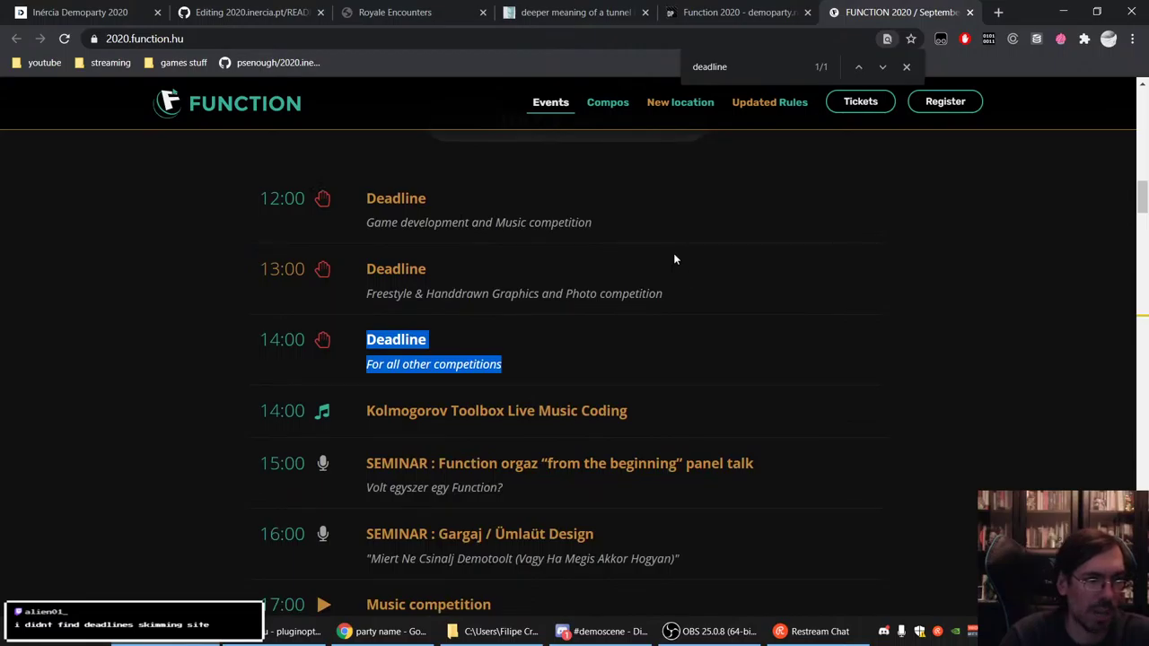
# - Review the remaining Day 2 programme and the competition rules down to the event location, and return to the beginning of the page
pyautogui.scroll(-5, 670, 280)
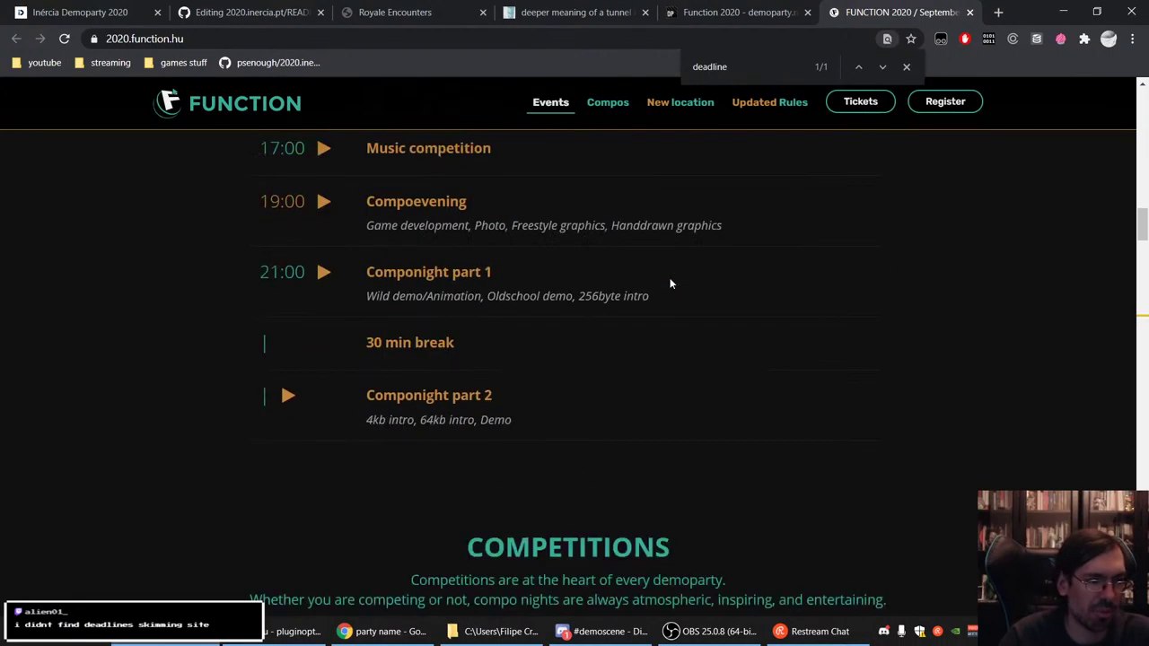
pyautogui.scroll(-9, 669, 284)
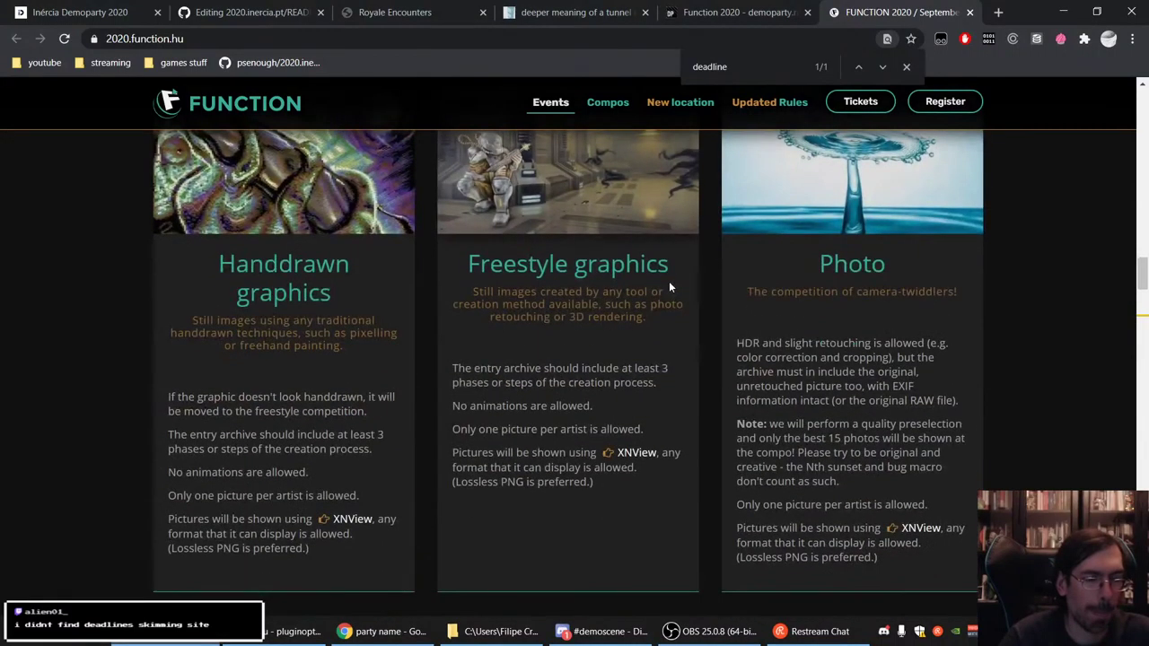
pyautogui.scroll(-10, 669, 287)
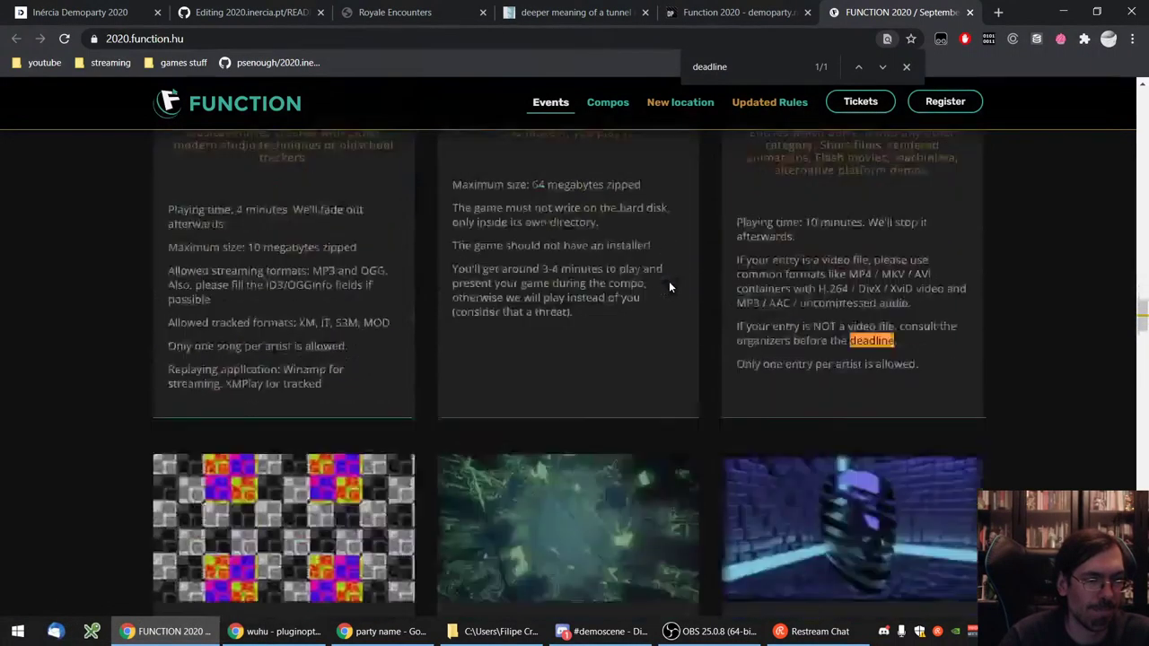
pyautogui.scroll(3, 668, 288)
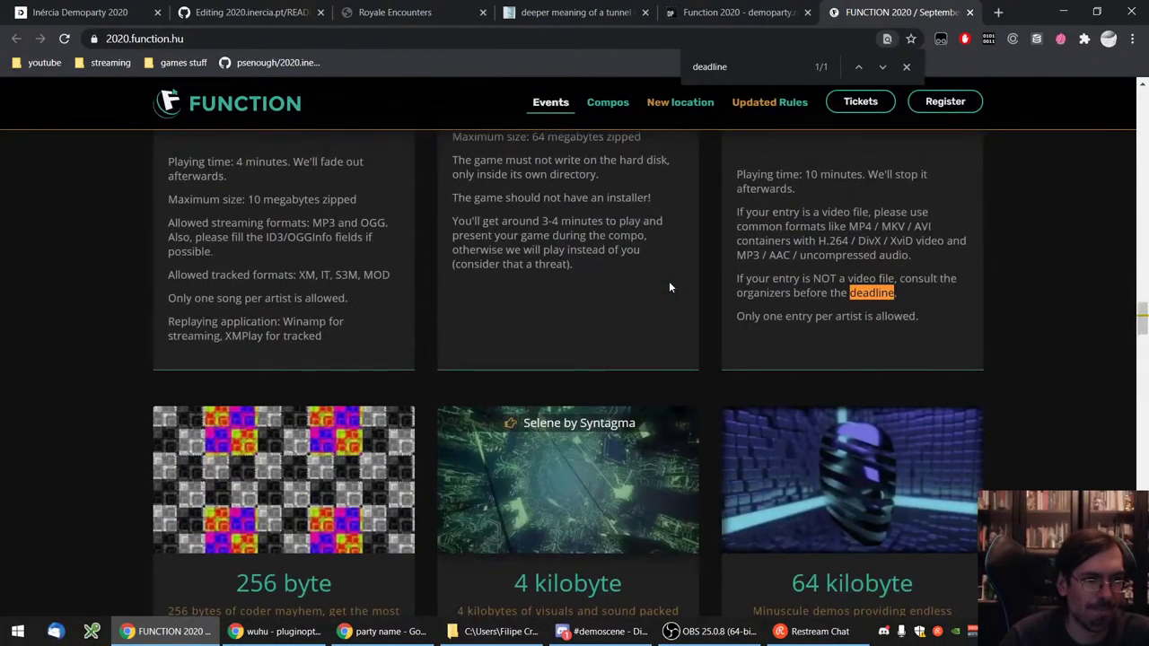
pyautogui.scroll(-3, 669, 287)
pyautogui.scroll(-1, 672, 382)
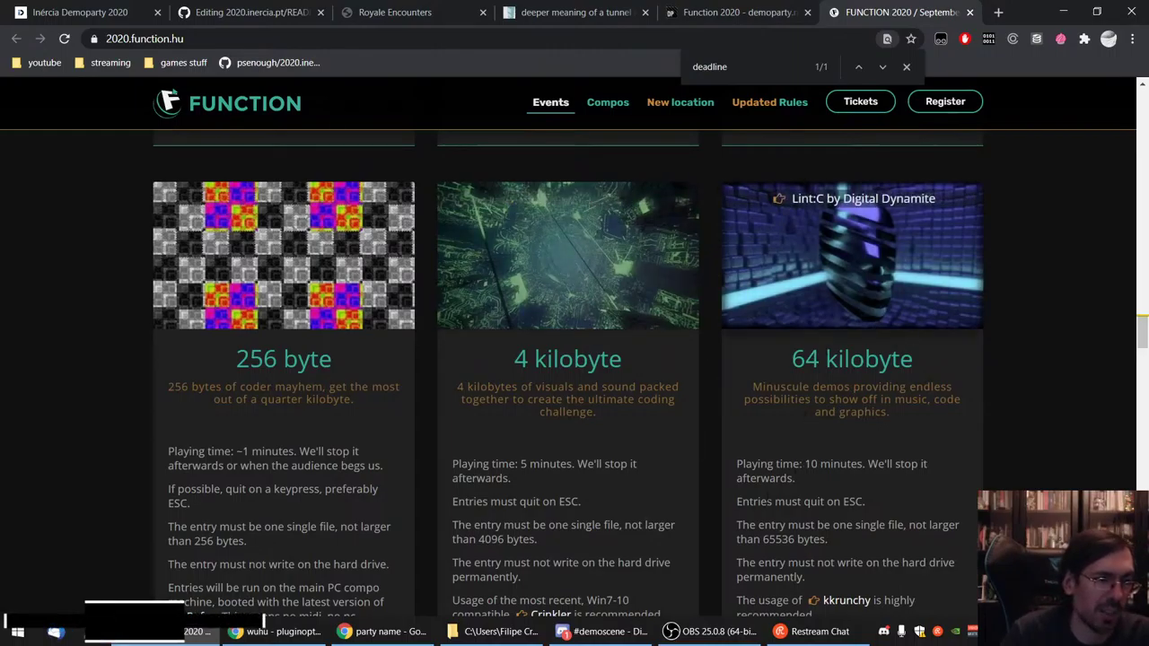
pyautogui.scroll(-3, 741, 513)
pyautogui.scroll(-3, 742, 513)
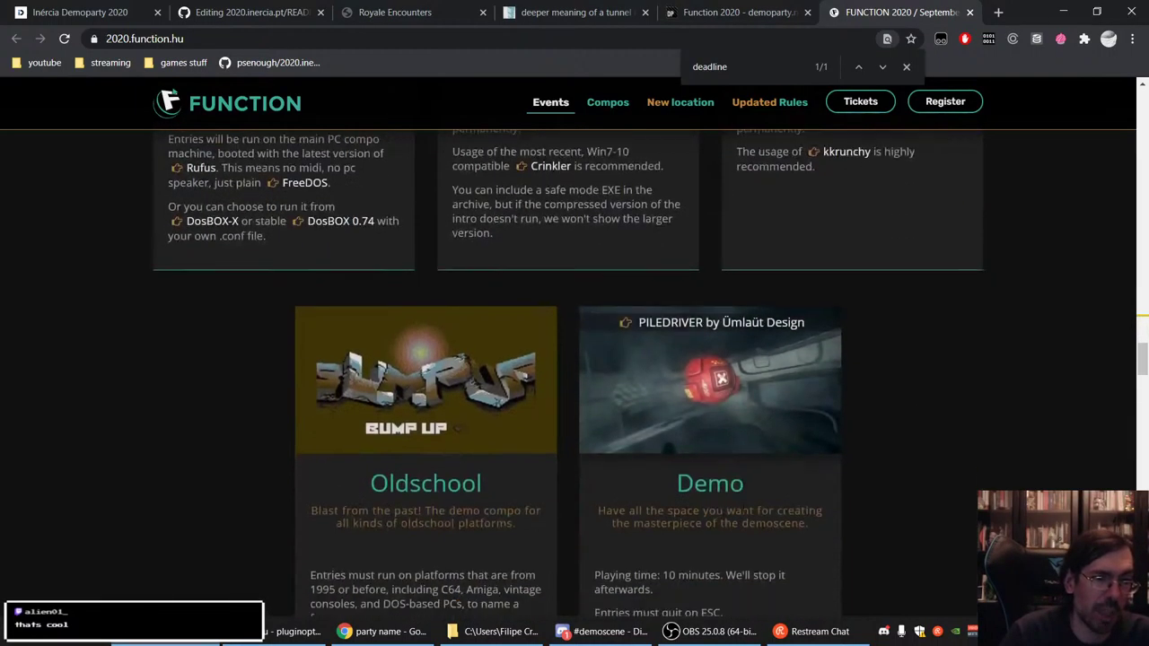
pyautogui.scroll(-10, 834, 505)
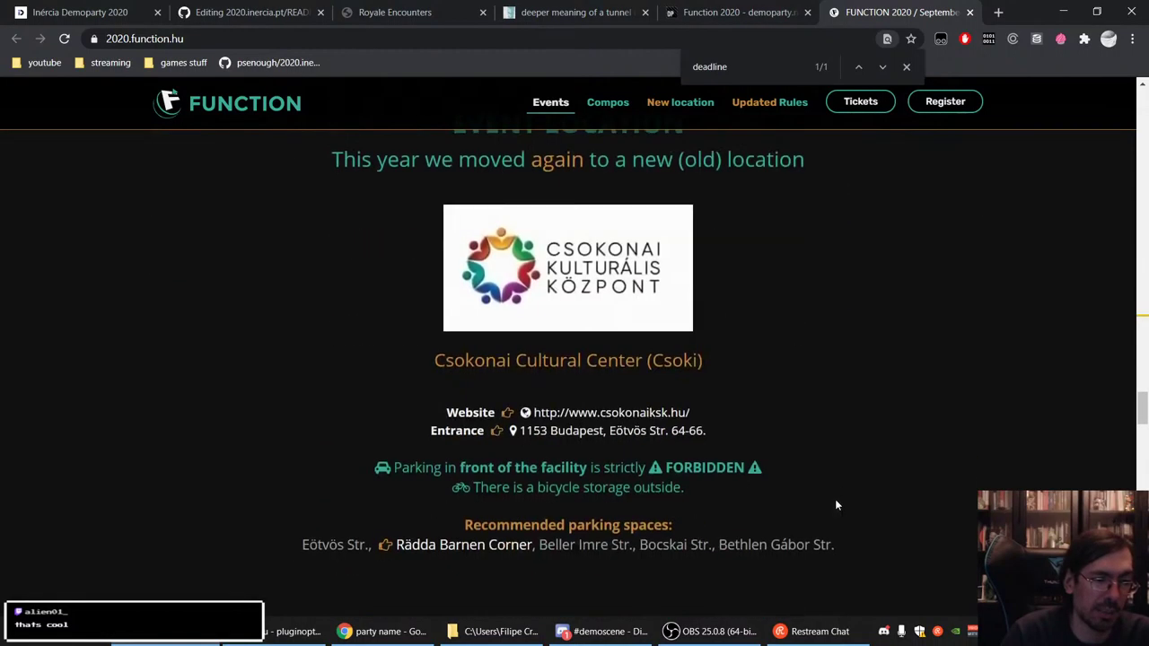
pyautogui.scroll(8, 834, 505)
pyautogui.scroll(8, 835, 505)
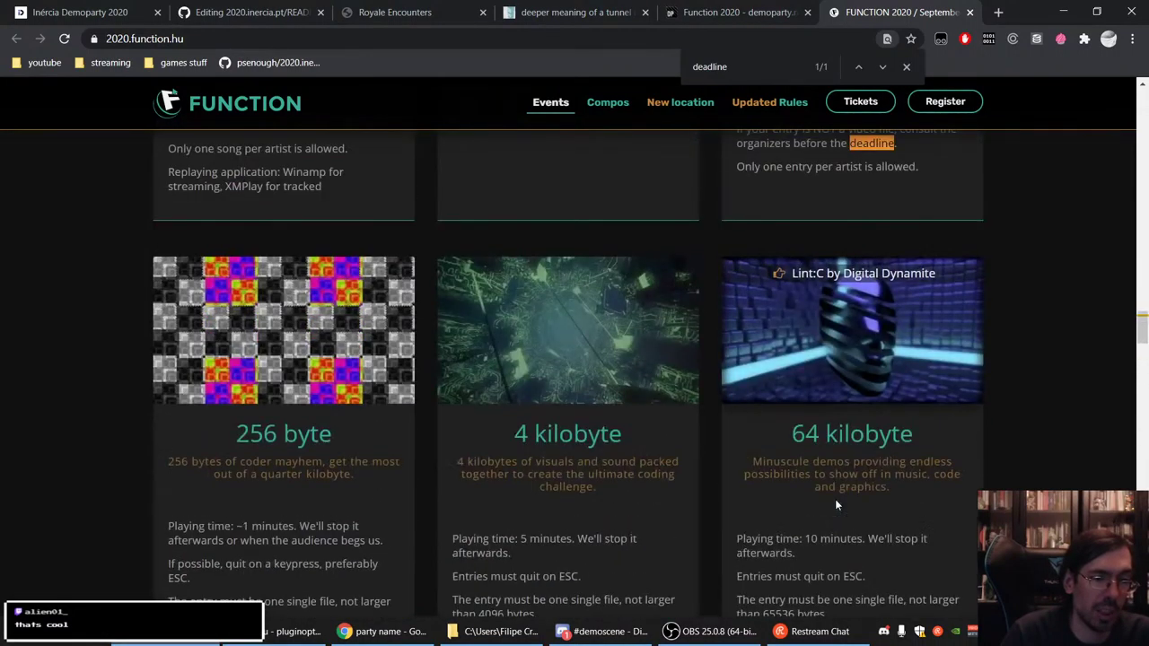
pyautogui.scroll(15, 706, 491)
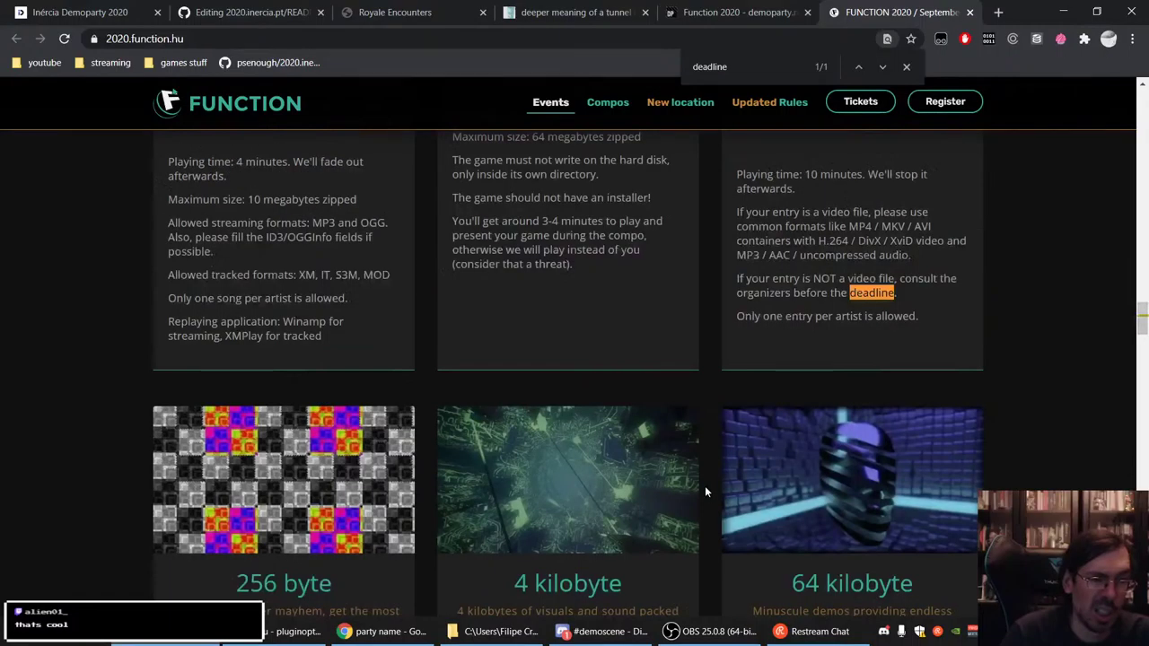
pyautogui.scroll(20, 705, 490)
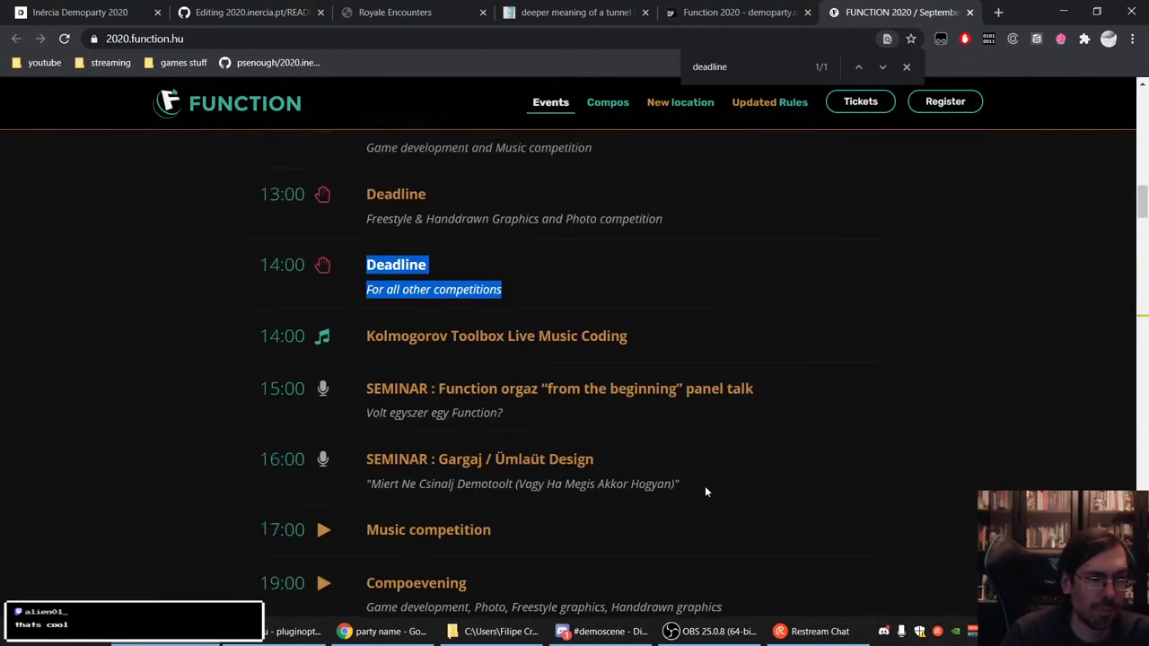
pyautogui.scroll(1, 706, 492)
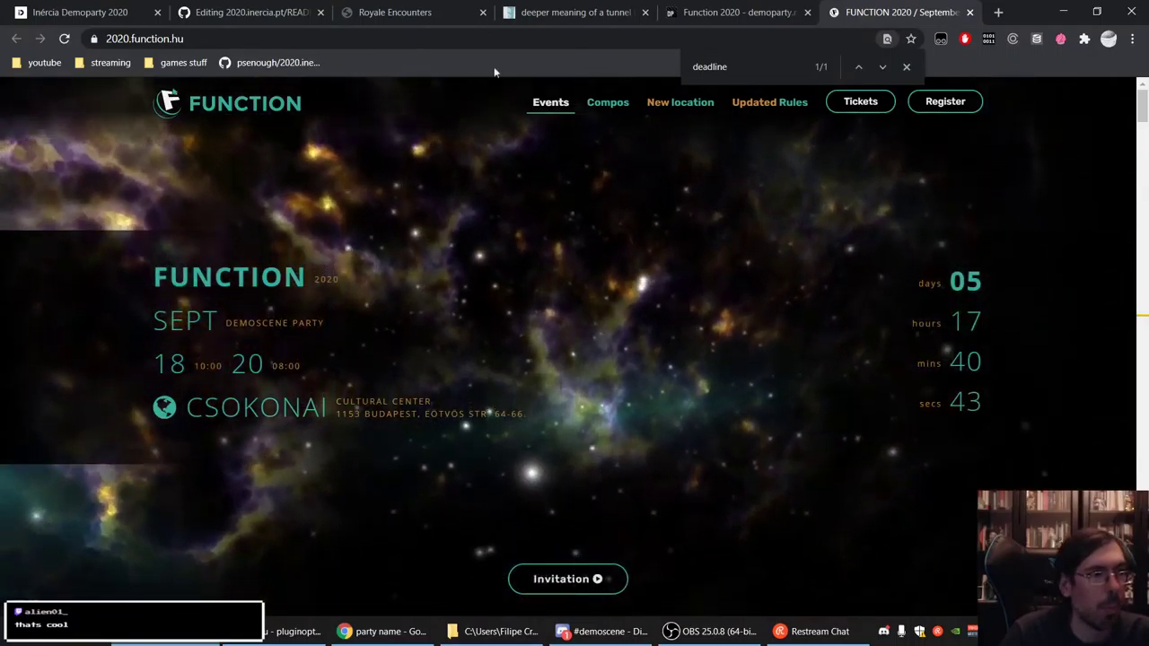
# - Close the Function 2020 website, demoparty.net, Royale Encounters and "deeper meaning of a tunnel" tabs, returning to the README editor
pyautogui.click(969, 13)
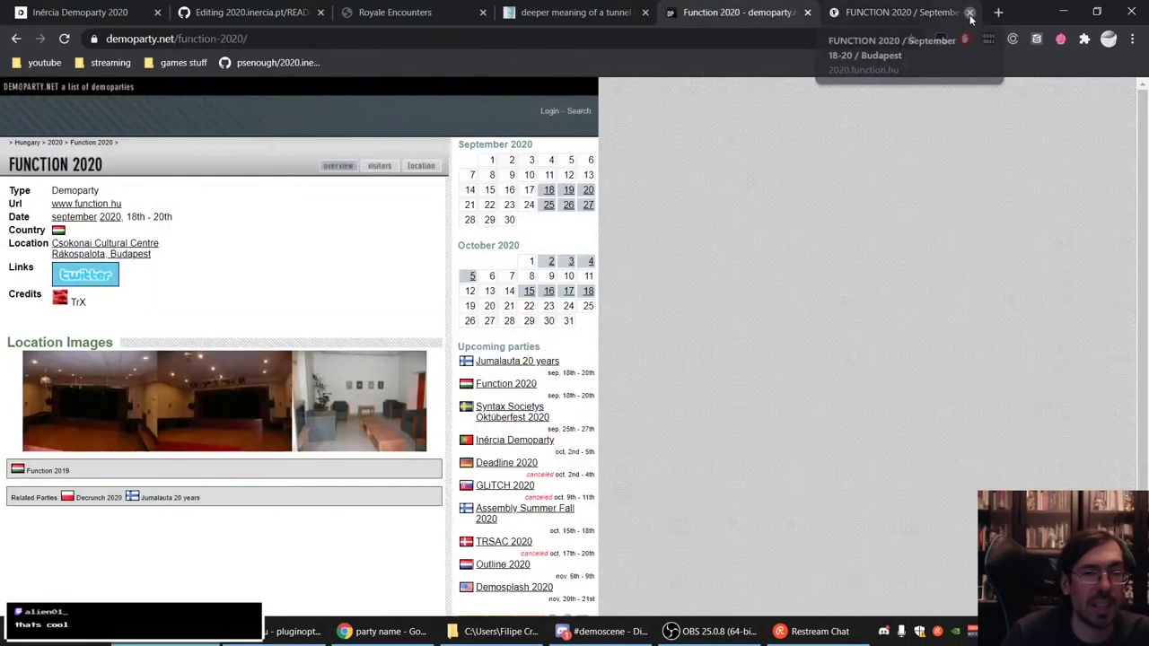
pyautogui.click(969, 12)
pyautogui.click(807, 12)
pyautogui.click(419, 13)
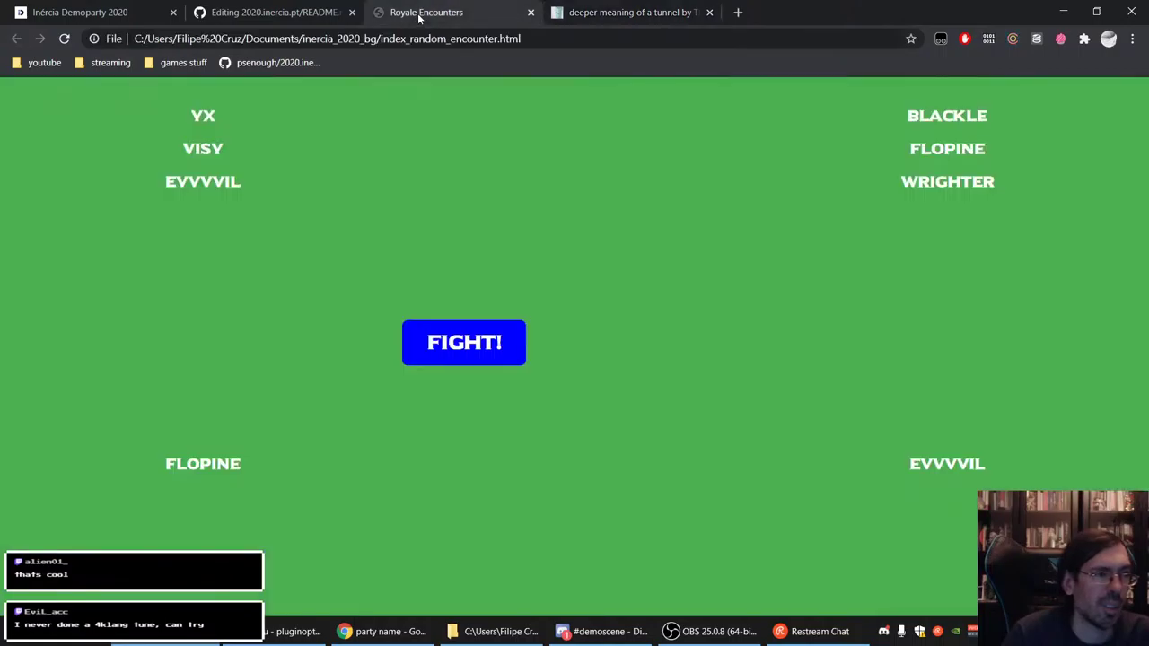
pyautogui.click(530, 12)
pyautogui.click(529, 13)
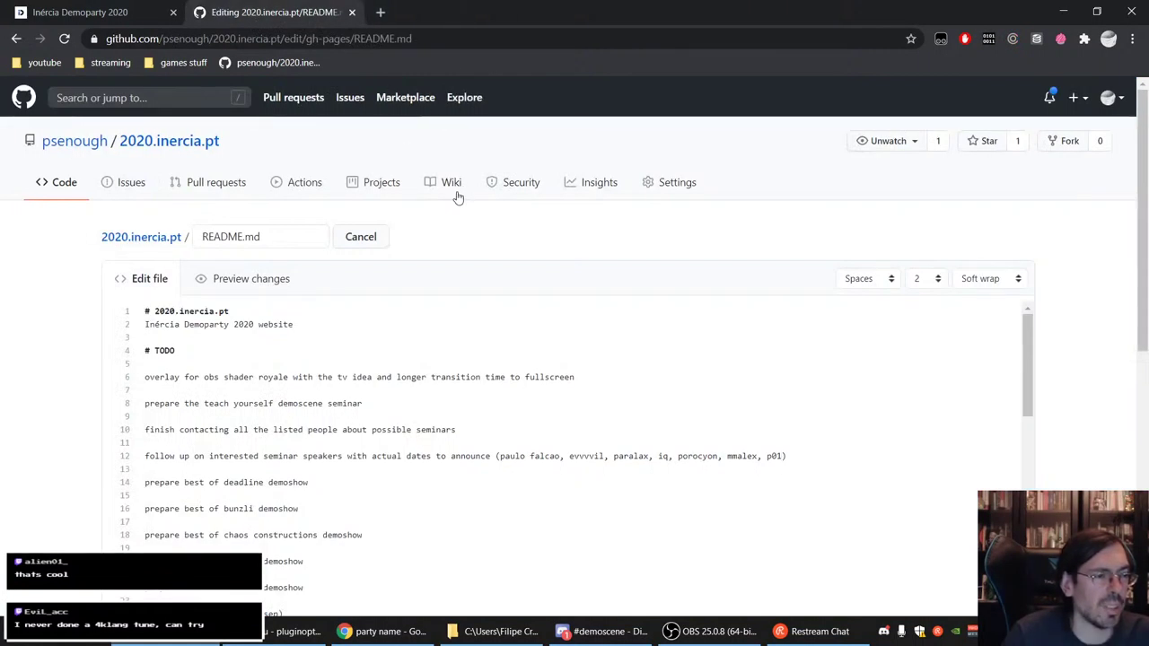
# - Review the best-of demoshow preparation items in the README's TODO list, starting with the deadline demoshow
pyautogui.scroll(-1, 325, 477)
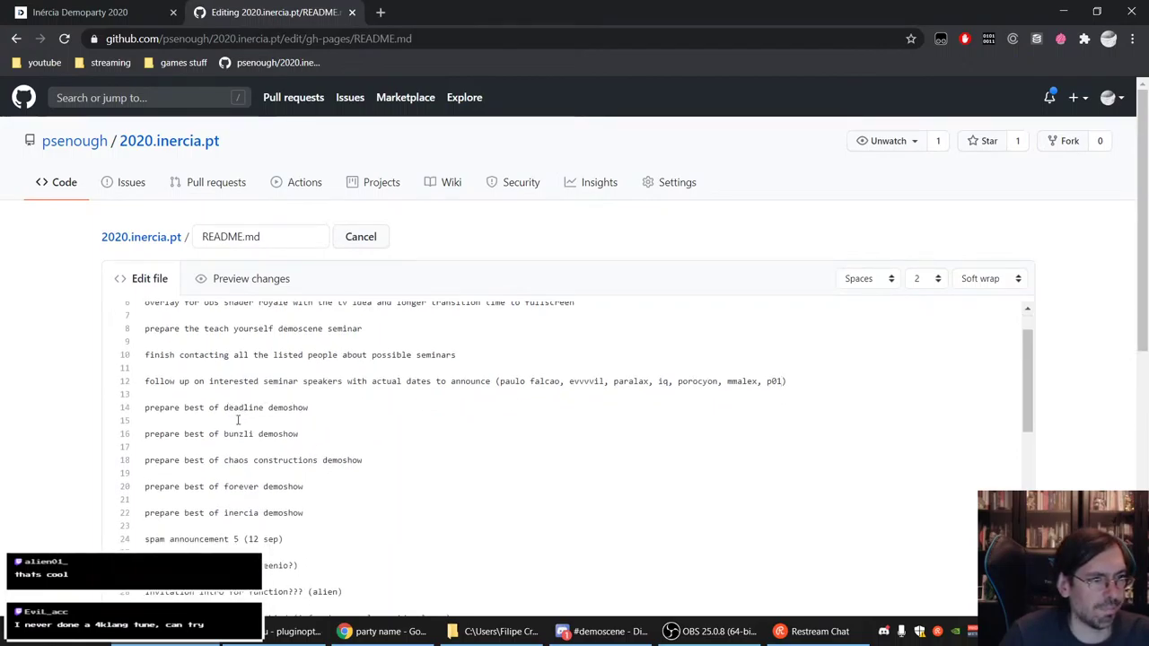
pyautogui.tripleClick(238, 413)
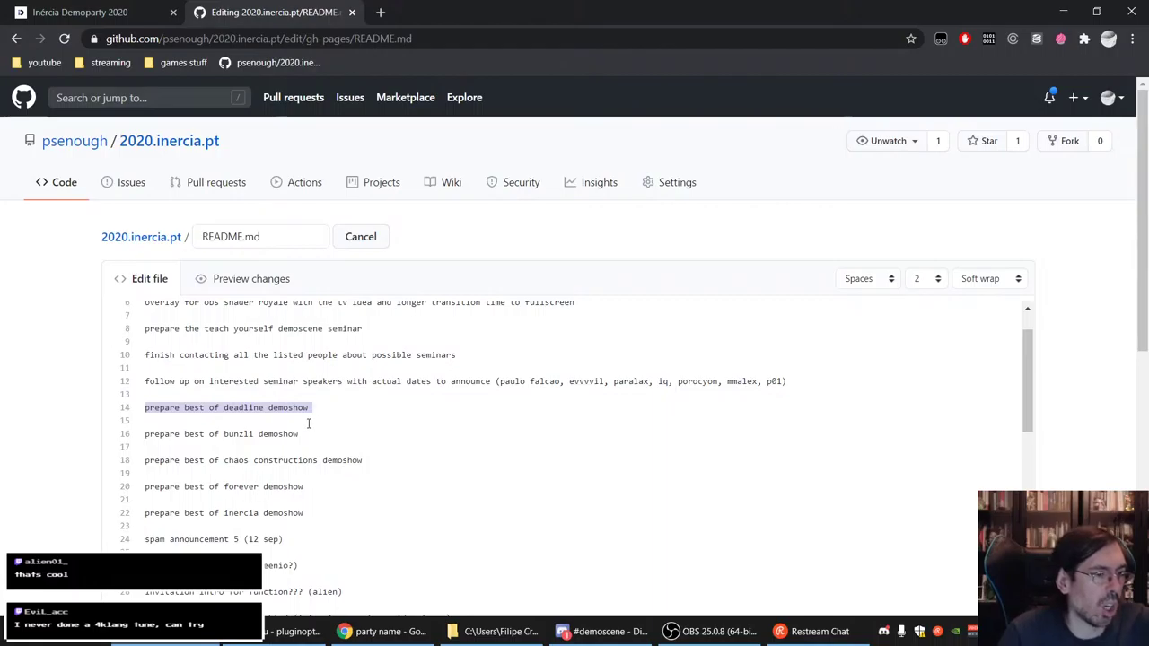
pyautogui.click(257, 436)
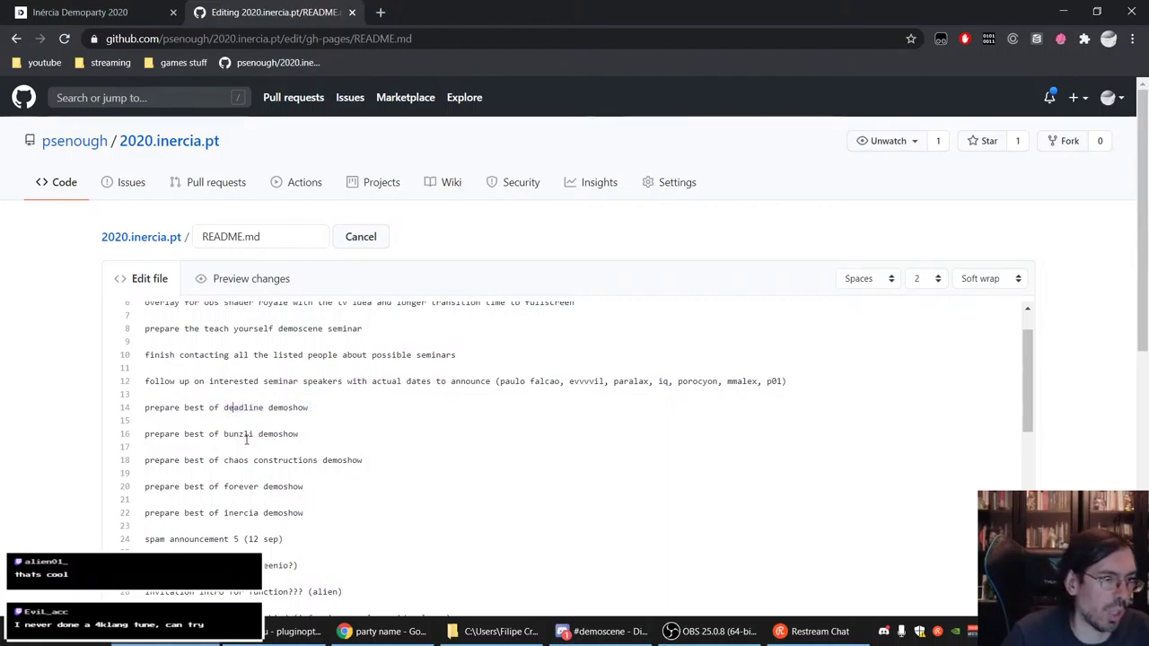
pyautogui.click(254, 487)
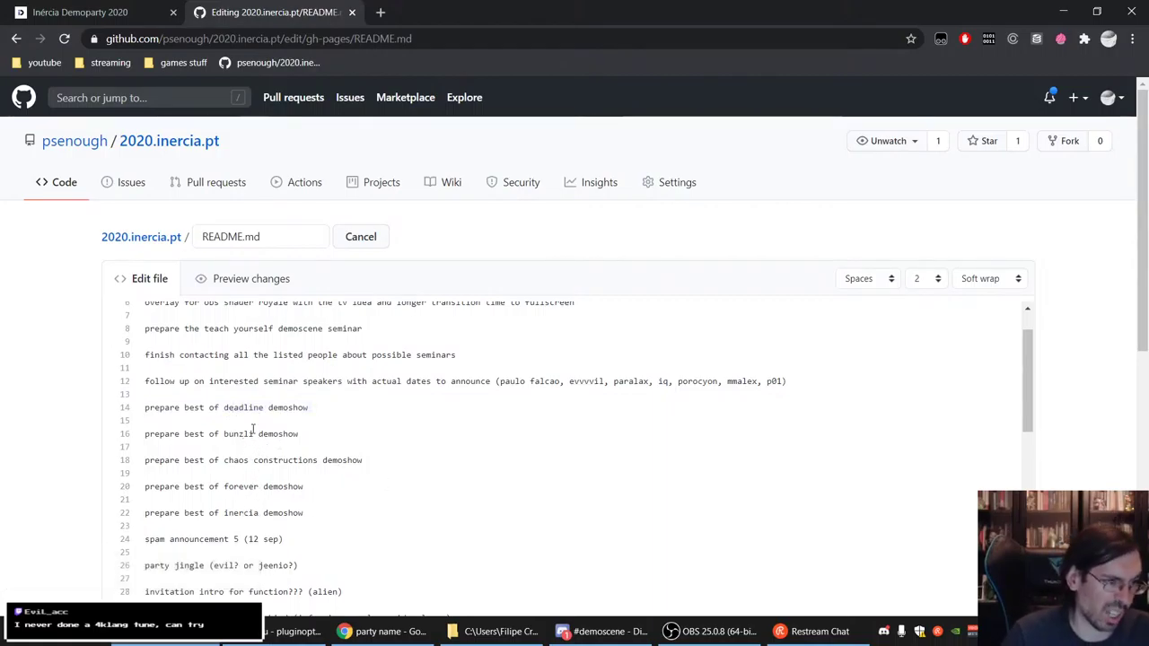
pyautogui.click(198, 396)
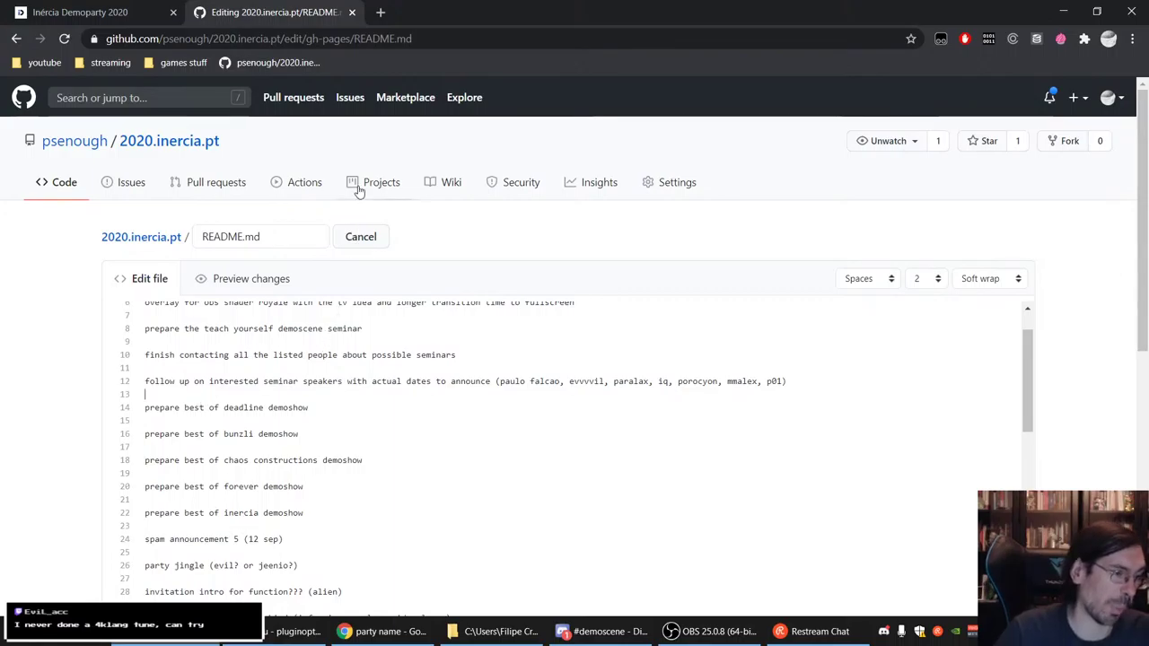
# - Open pouët.net in a new tab and search its parties for "deadline"
pyautogui.click(386, 21)
pyautogui.write('pou')
pyautogui.press('Return')
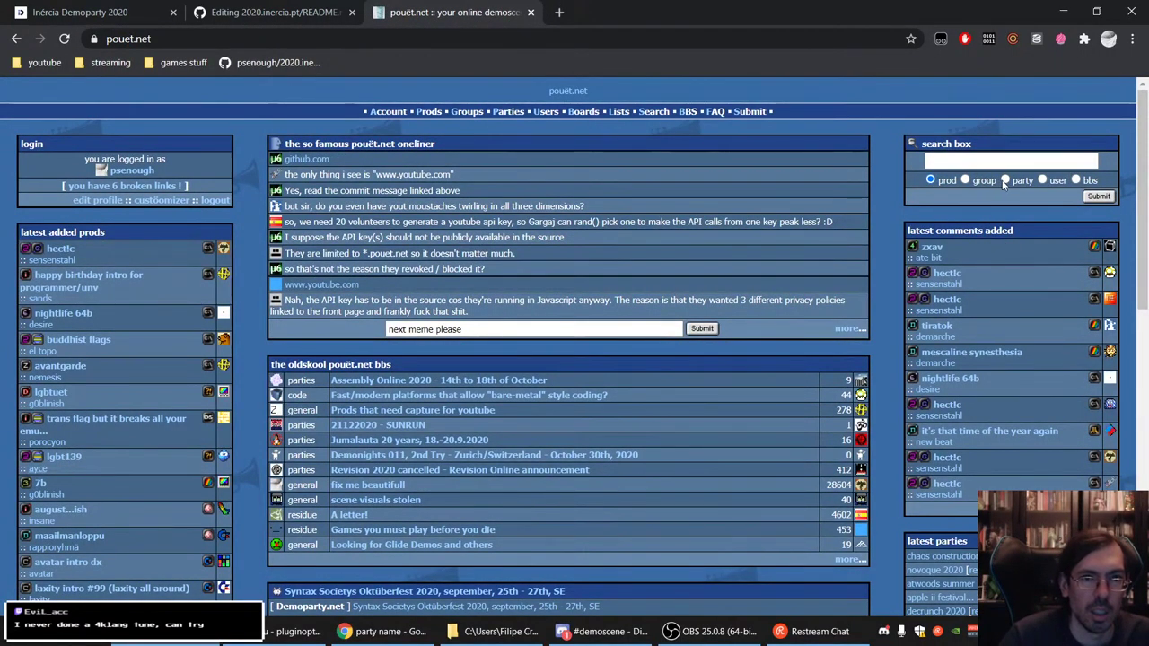
pyautogui.click(1004, 181)
pyautogui.click(997, 161)
pyautogui.write('deadline')
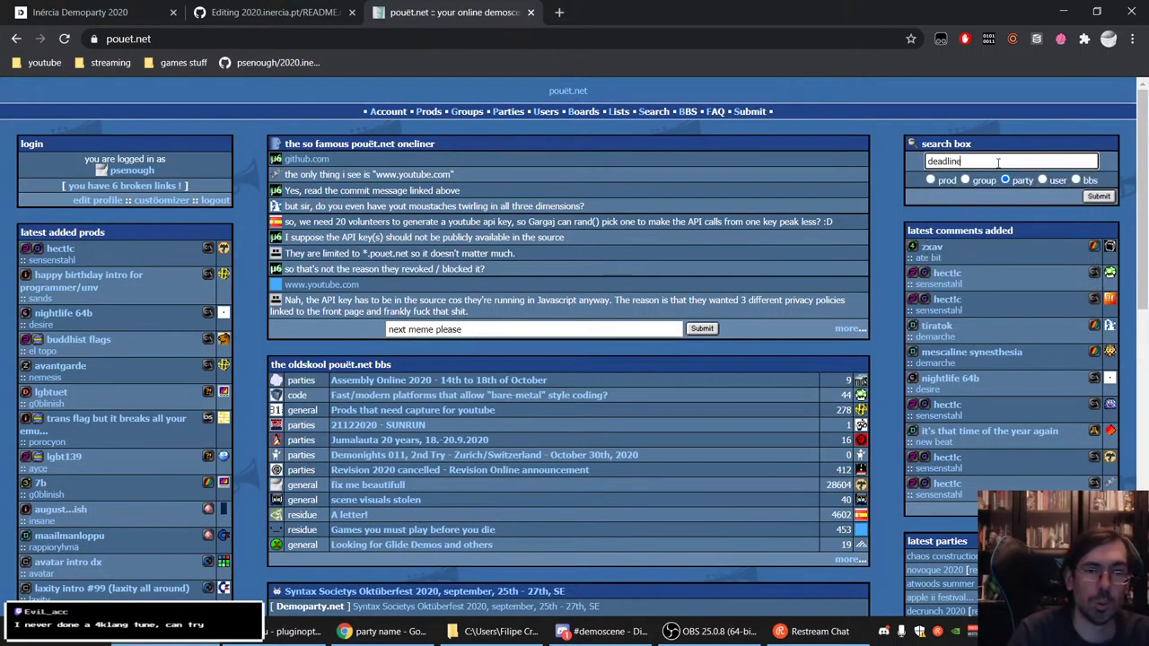
pyautogui.press('Return')
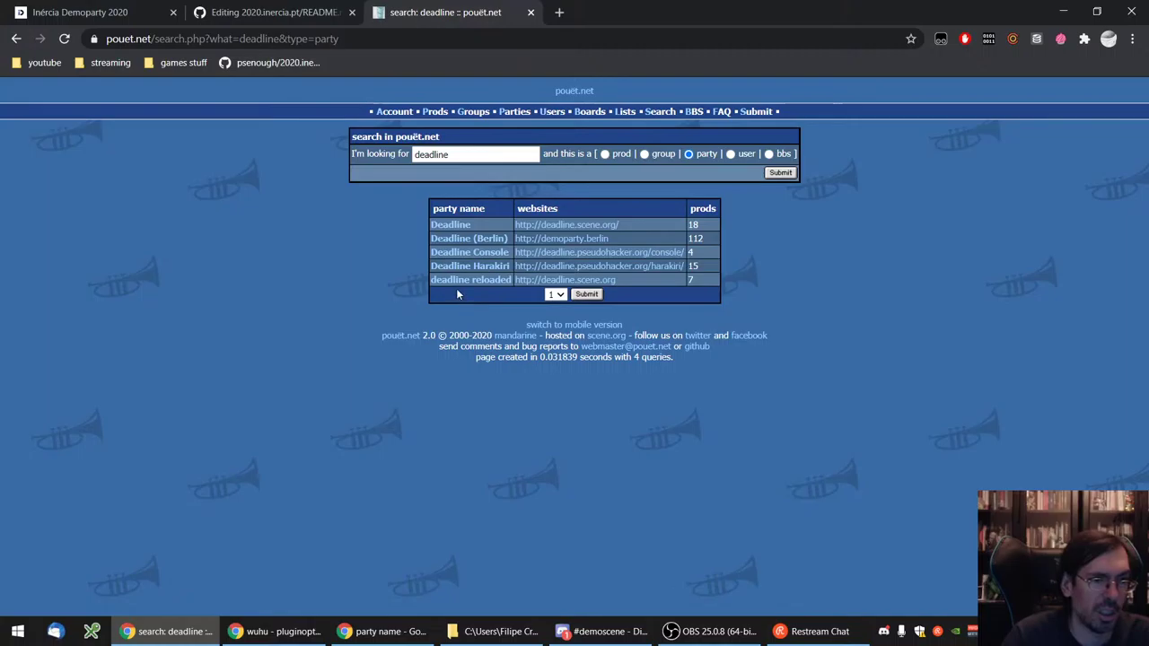
# - Open the Deadline and Deadline (Berlin) party pages from the search results in separate new tabs
pyautogui.rightClick(453, 224)
pyautogui.click(475, 233)
pyautogui.rightClick(472, 237)
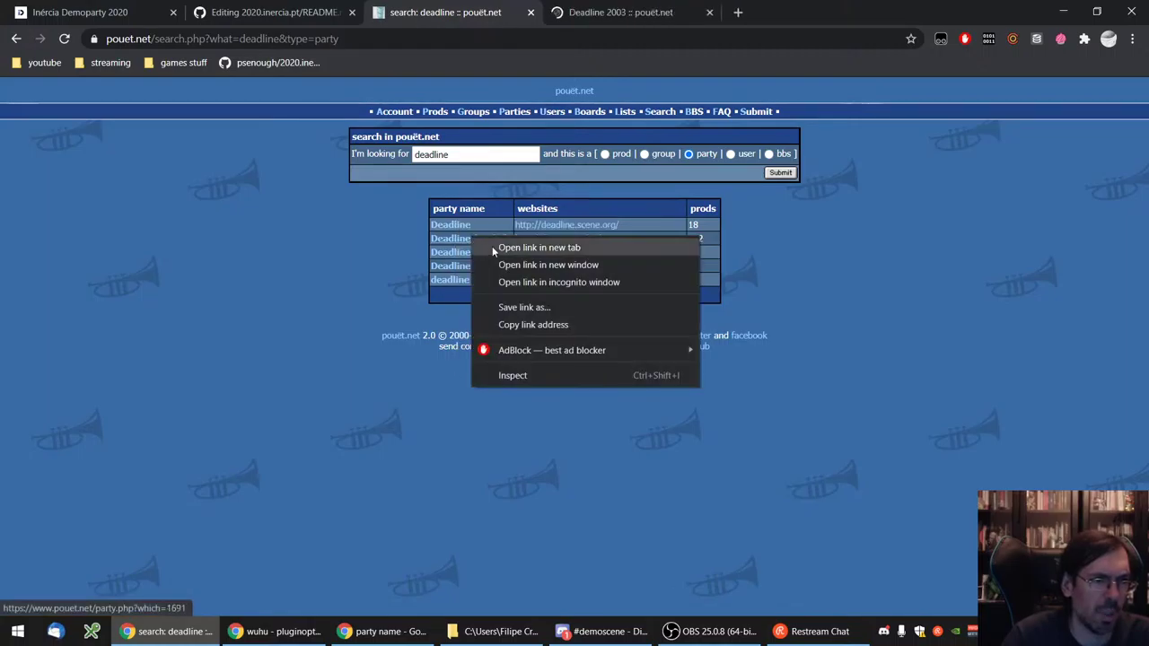
pyautogui.click(492, 246)
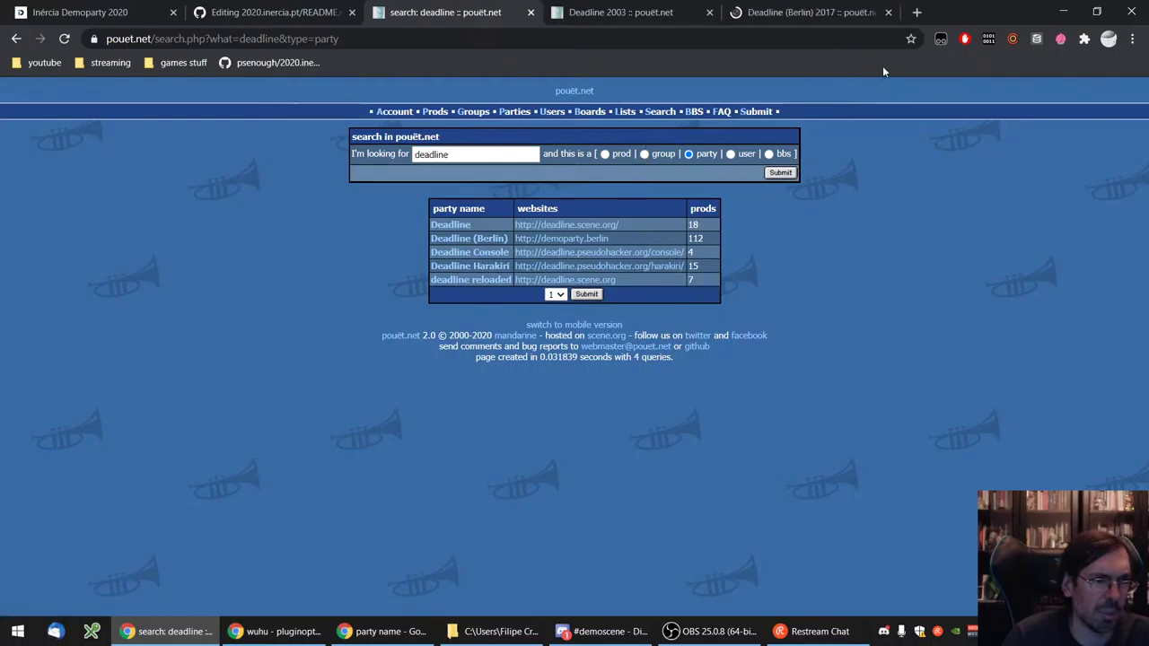
# - Switch to the Deadline party page and open the competition results of its 2005 edition
pyautogui.click(634, 20)
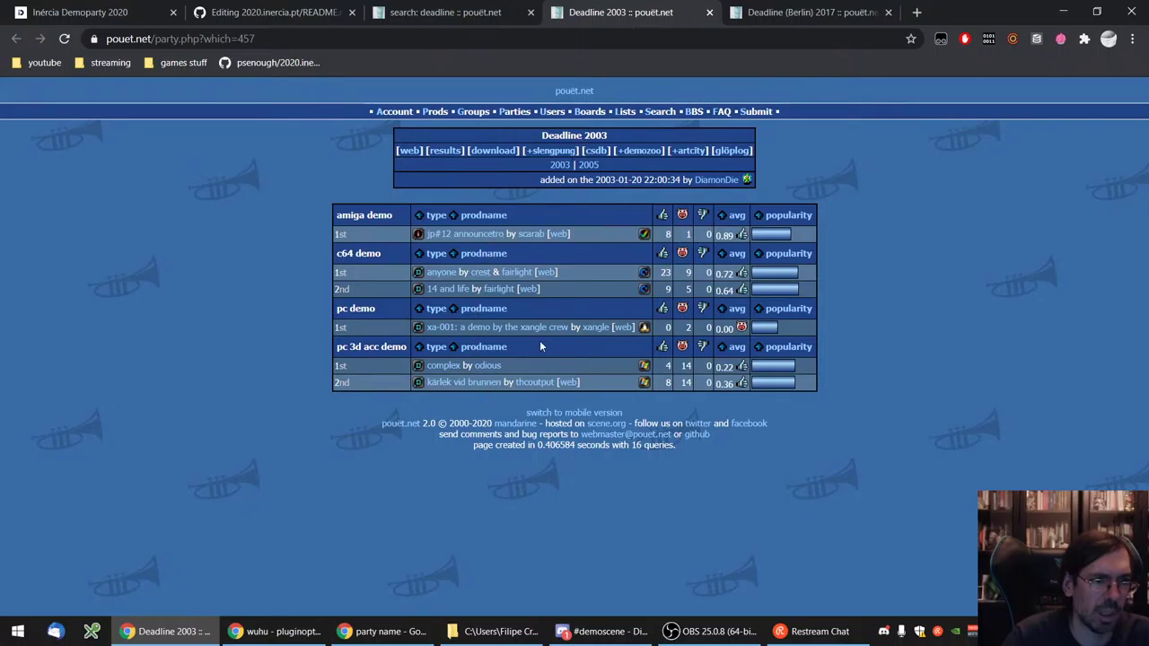
pyautogui.click(588, 164)
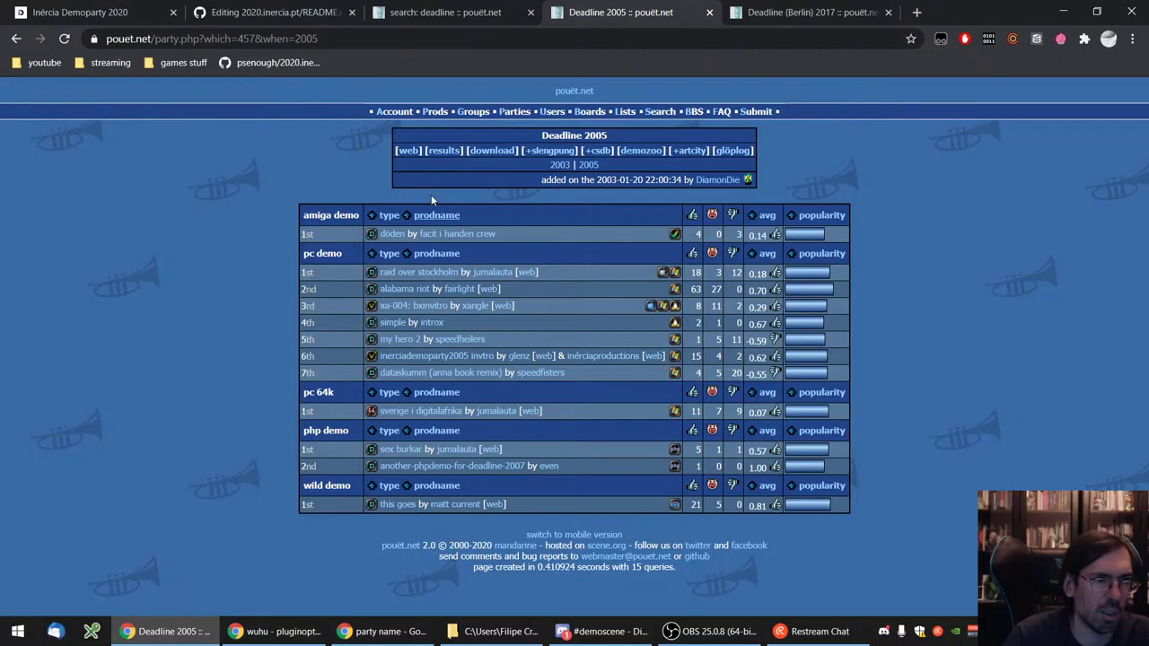
pyautogui.click(444, 150)
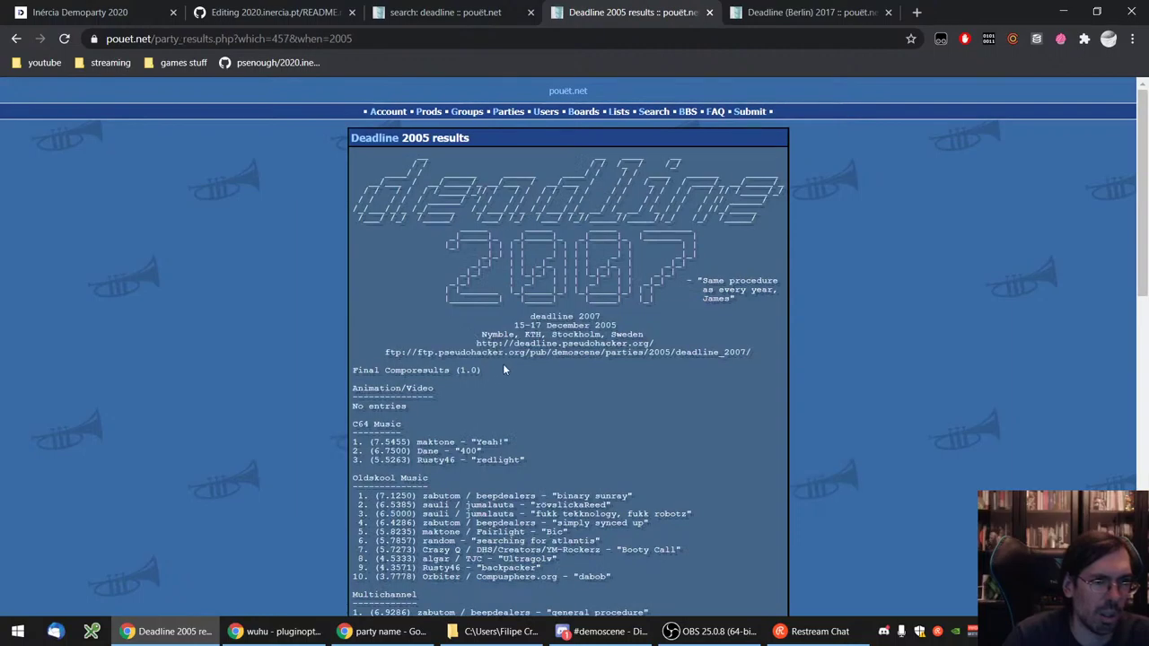
# - Read through the Deadline 2005 competition results to the end and close that page
pyautogui.moveTo(502, 325); pyautogui.dragTo(628, 333)
pyautogui.click(681, 320)
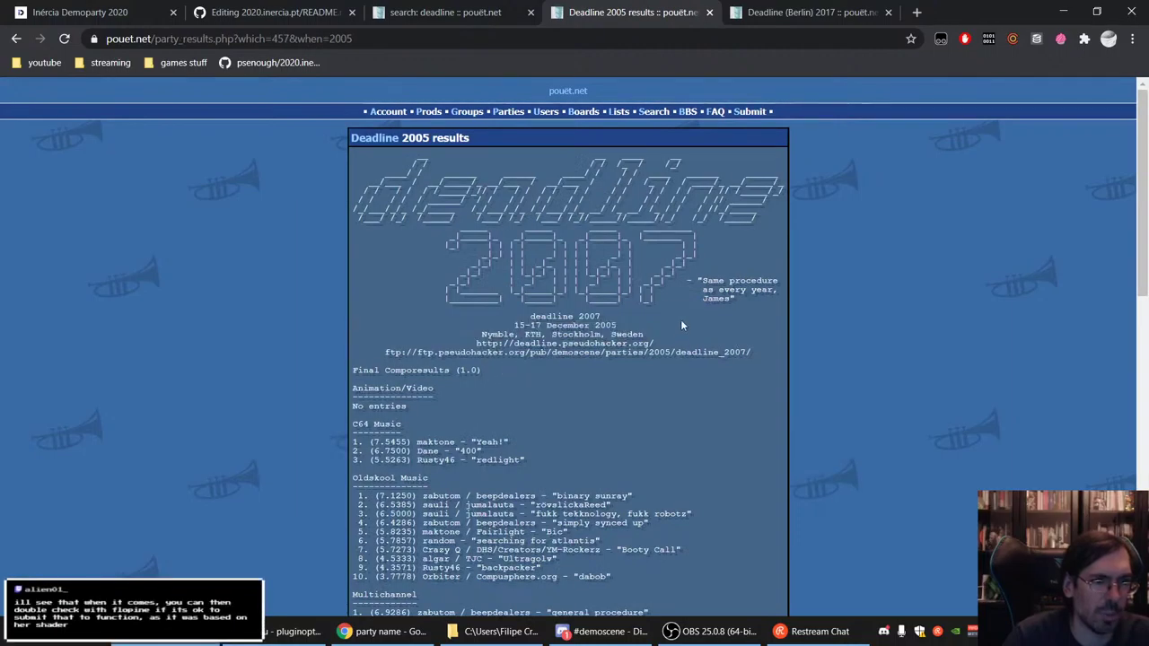
pyautogui.scroll(-1, 655, 367)
pyautogui.scroll(-2, 656, 373)
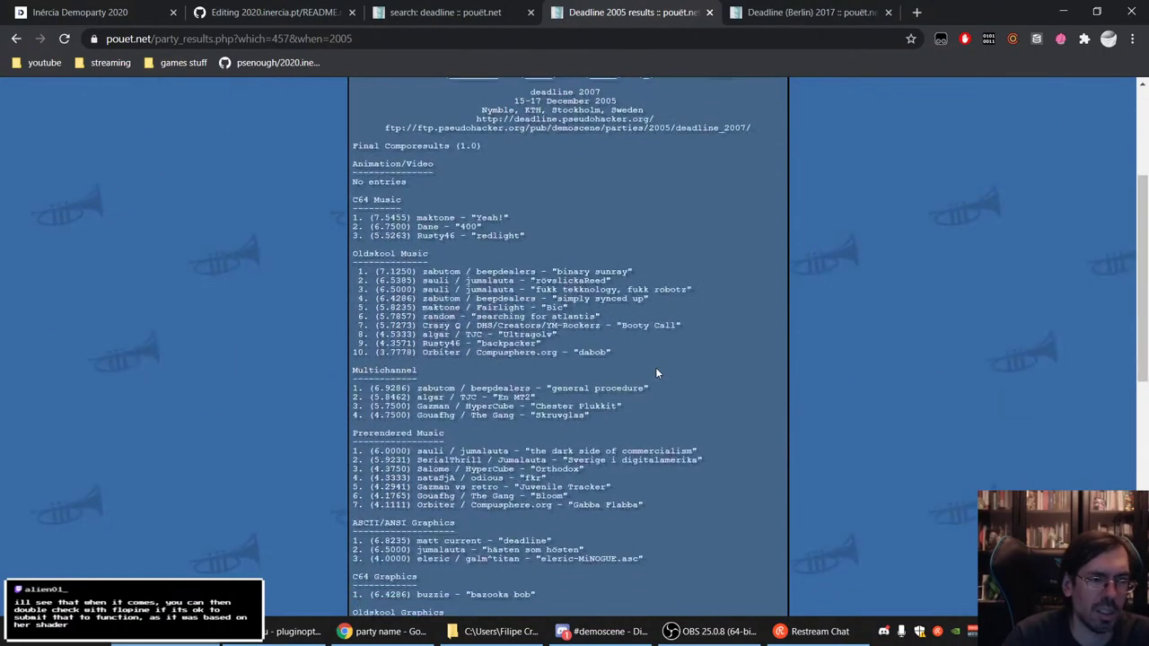
pyautogui.scroll(-2, 637, 360)
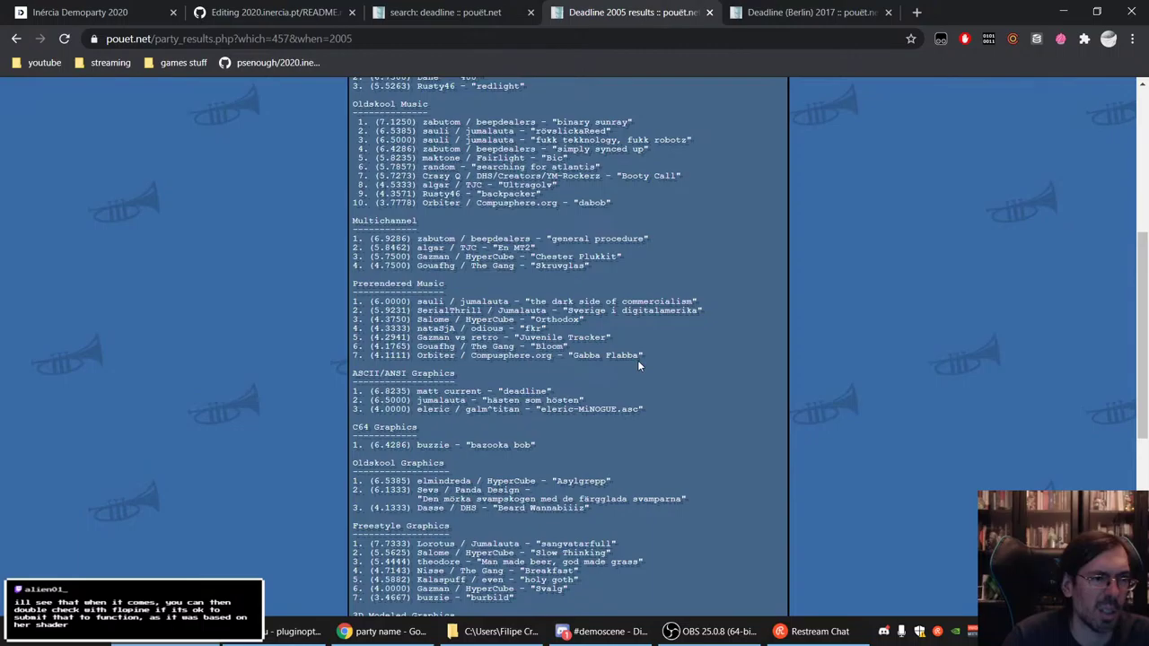
pyautogui.scroll(-4, 637, 362)
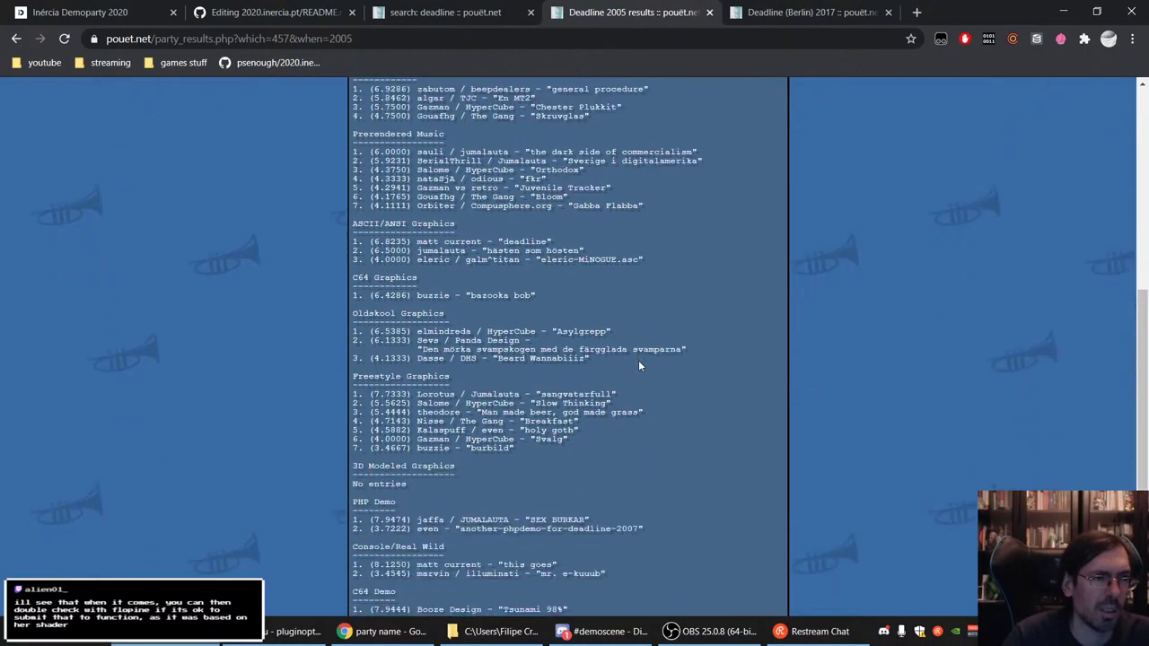
pyautogui.scroll(-2, 639, 365)
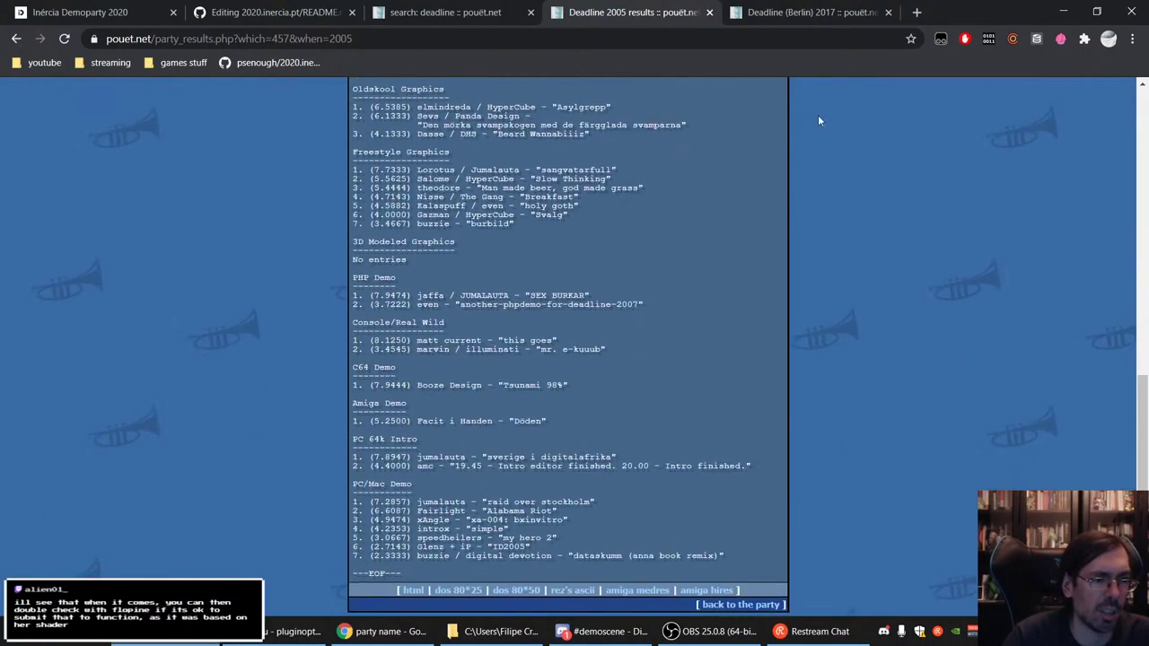
pyautogui.click(709, 11)
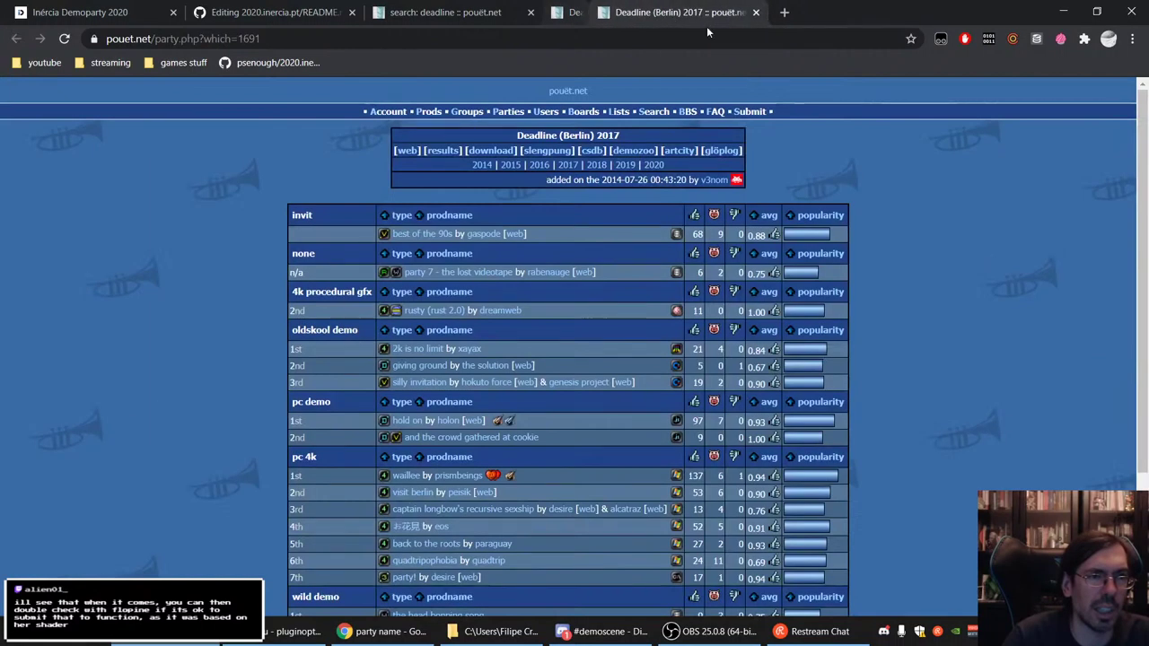
# - From the Deadline (Berlin) 2014 edition, open the "meet the deadline" production and its YouTube video in new tabs, and pause playback
pyautogui.click(480, 166)
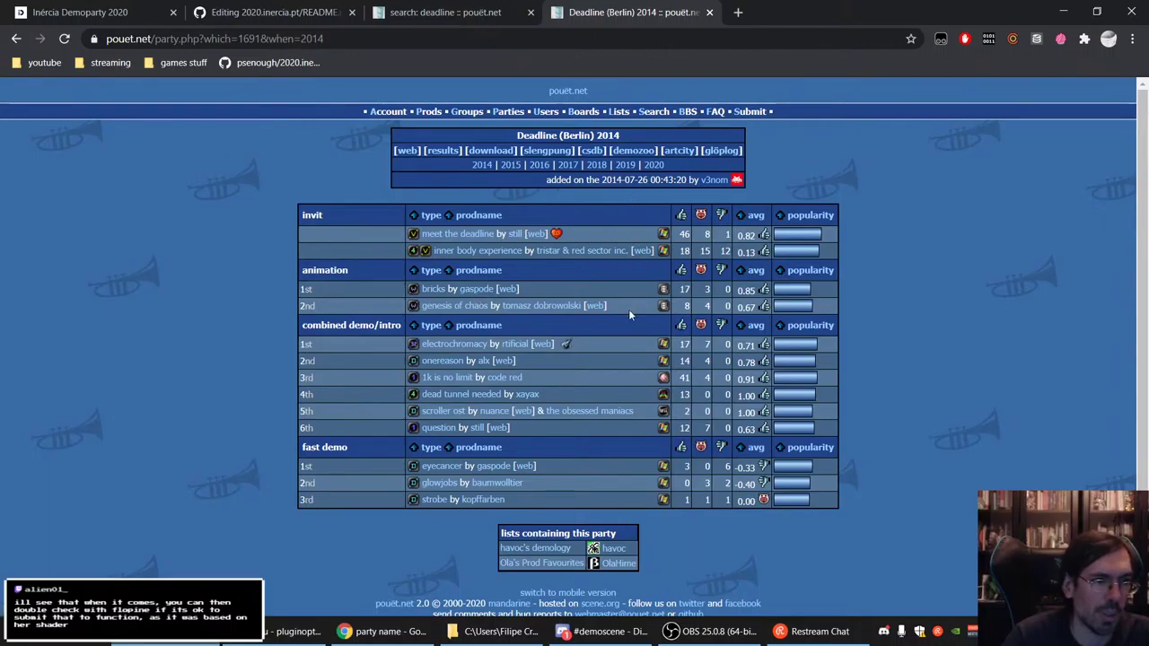
pyautogui.keyDown('ctrl'); pyautogui.keyDown('shift'); pyautogui.click(458, 233); pyautogui.keyUp('shift'); pyautogui.keyUp('ctrl')
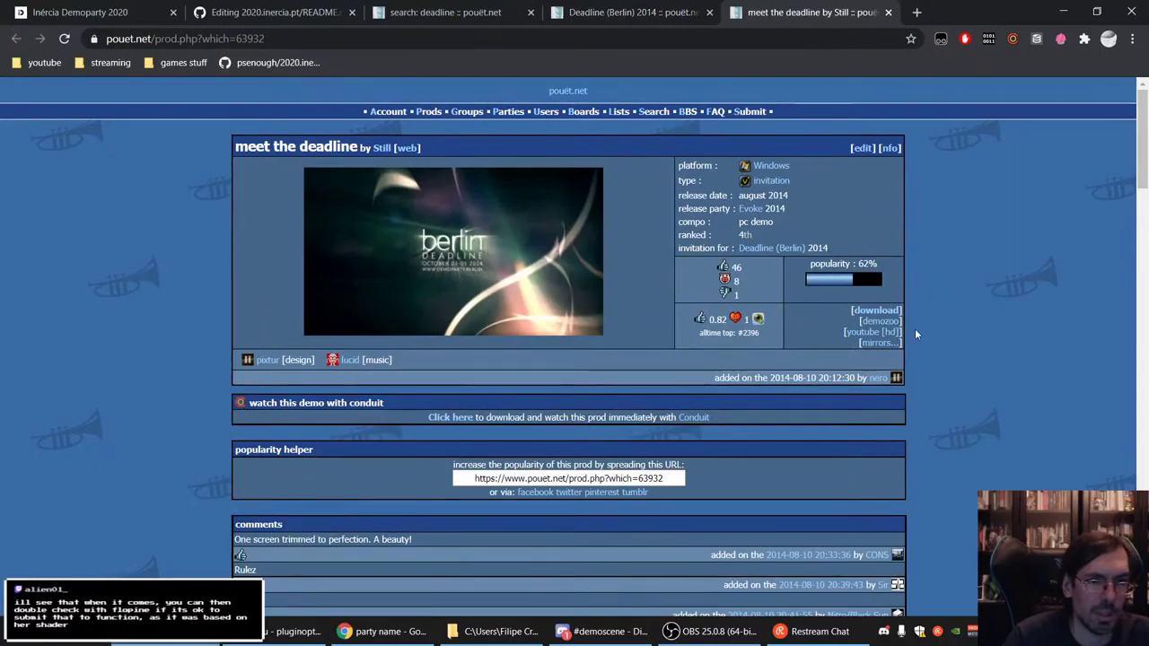
pyautogui.rightClick(866, 331)
pyautogui.click(906, 340)
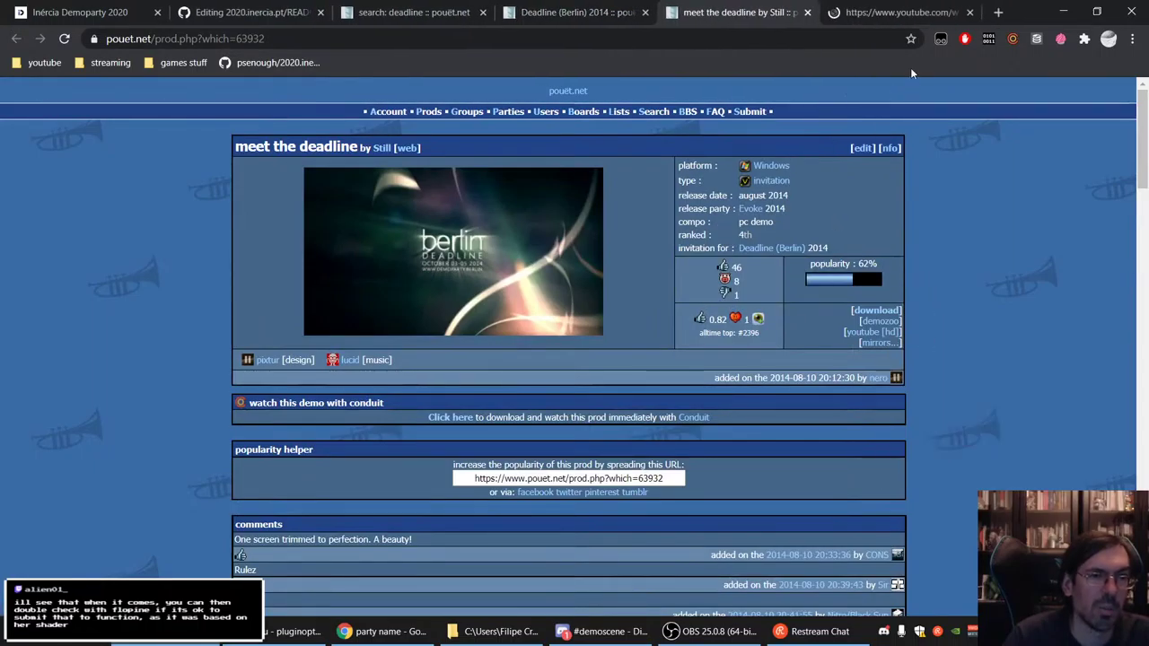
pyautogui.click(879, 16)
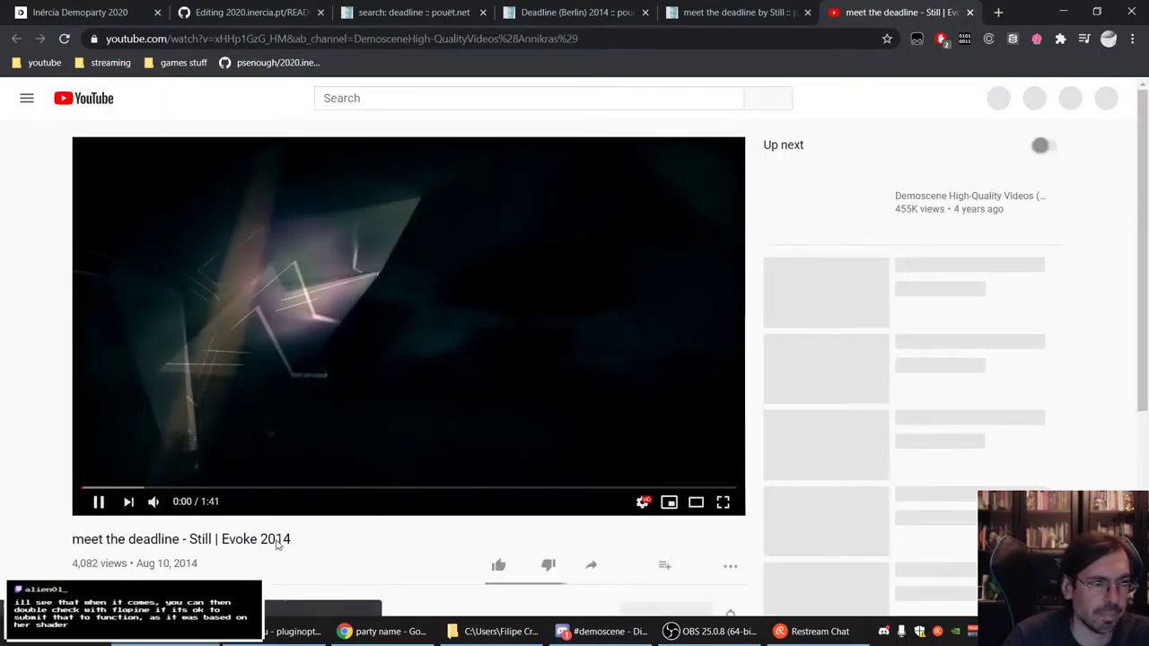
pyautogui.click(99, 502)
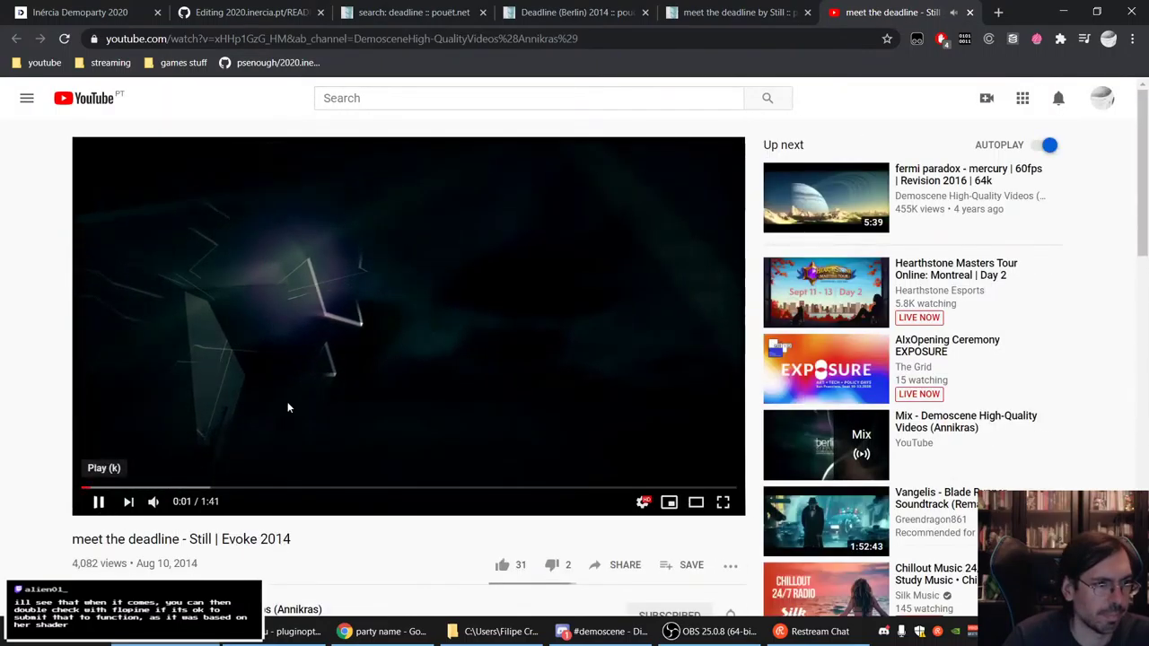
# - Save the video to a new public playlist named "Best of Deadline Demoparty" and close the video and production tabs
pyautogui.click(655, 567)
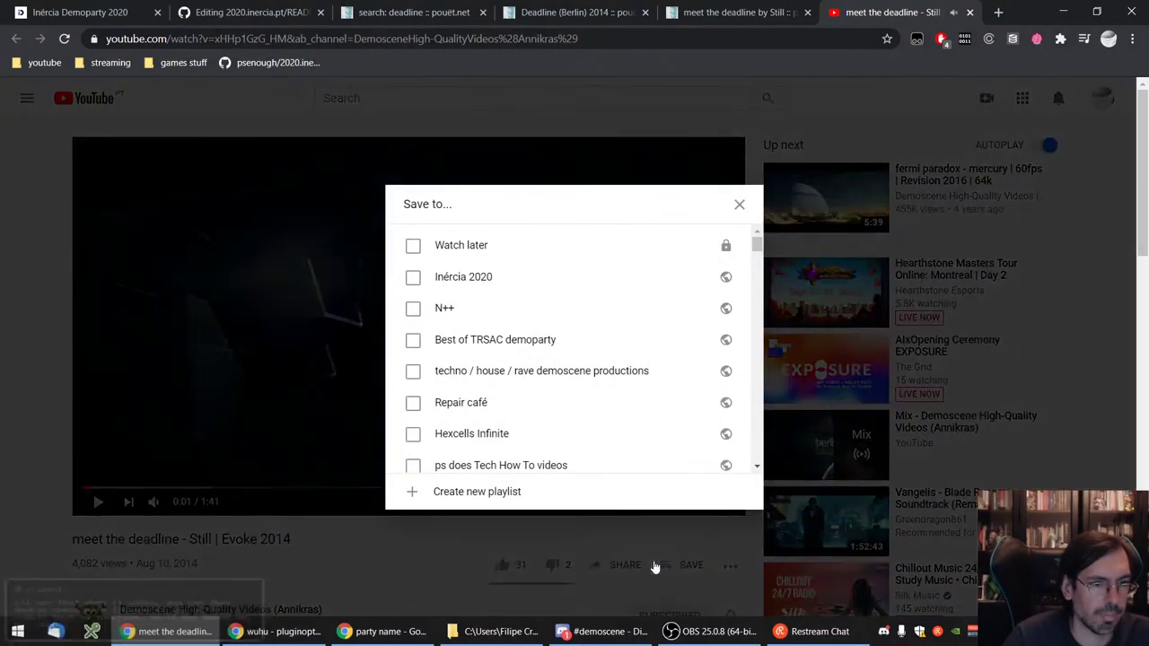
pyautogui.click(463, 490)
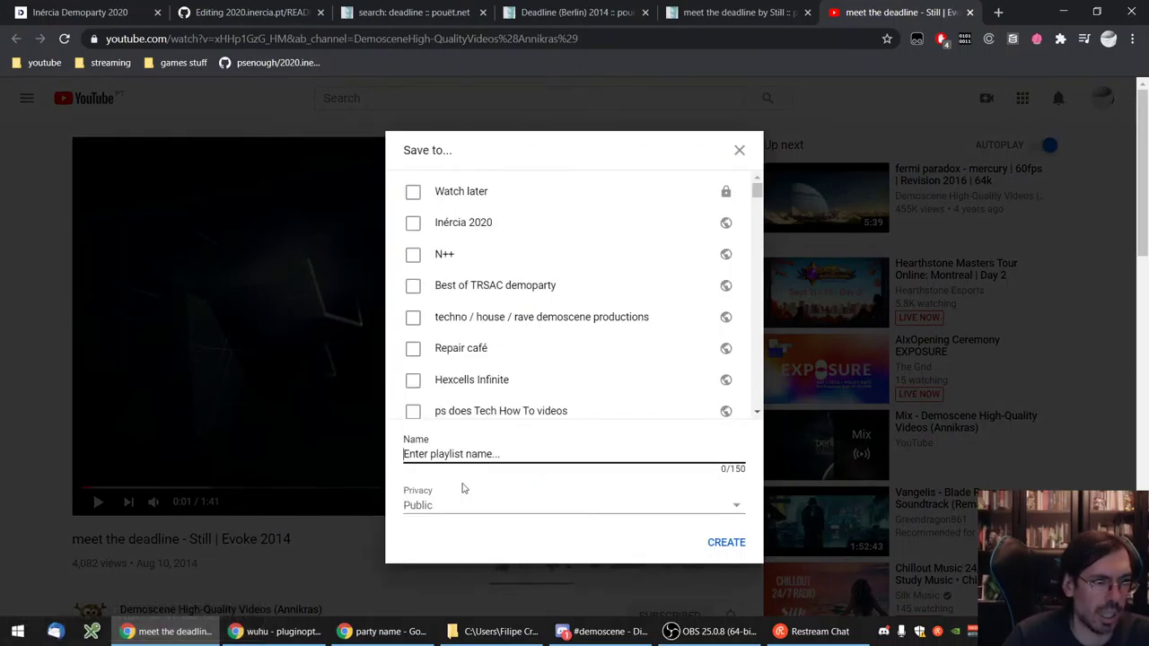
pyautogui.write('Best of De')
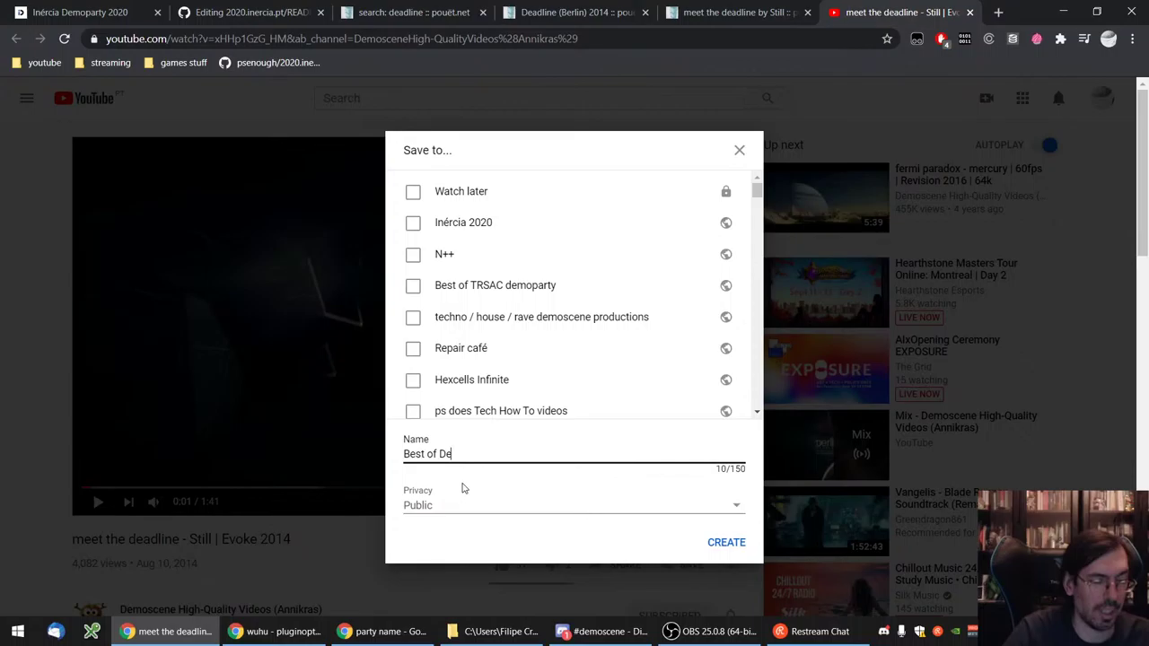
pyautogui.write('adline Demoparty')
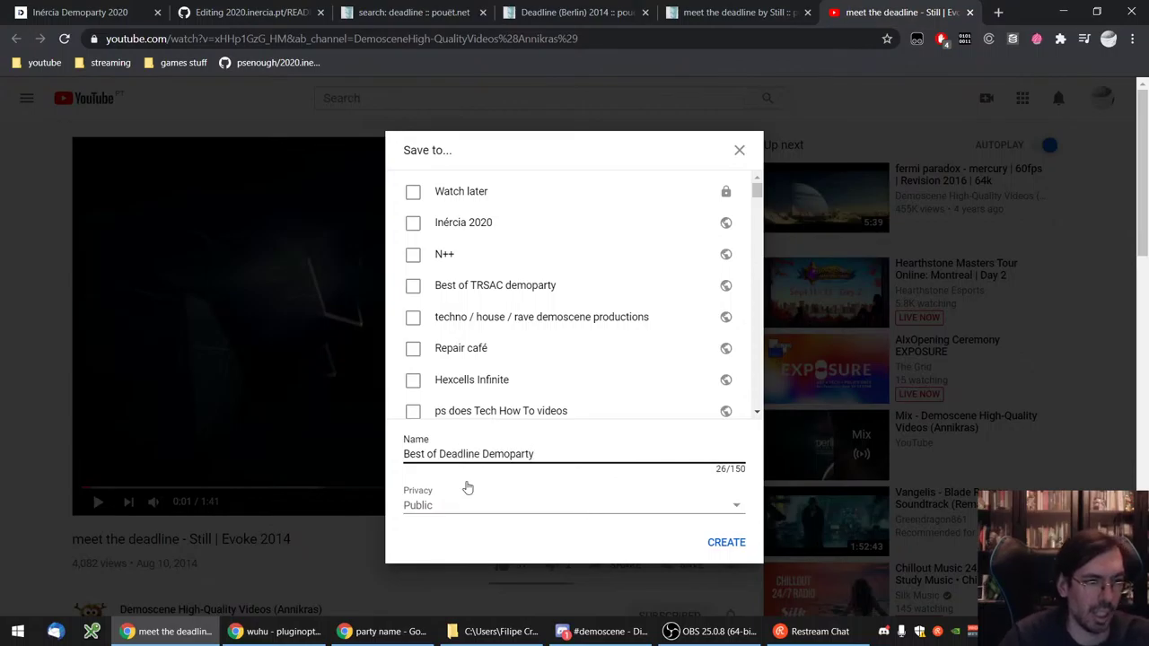
pyautogui.click(732, 549)
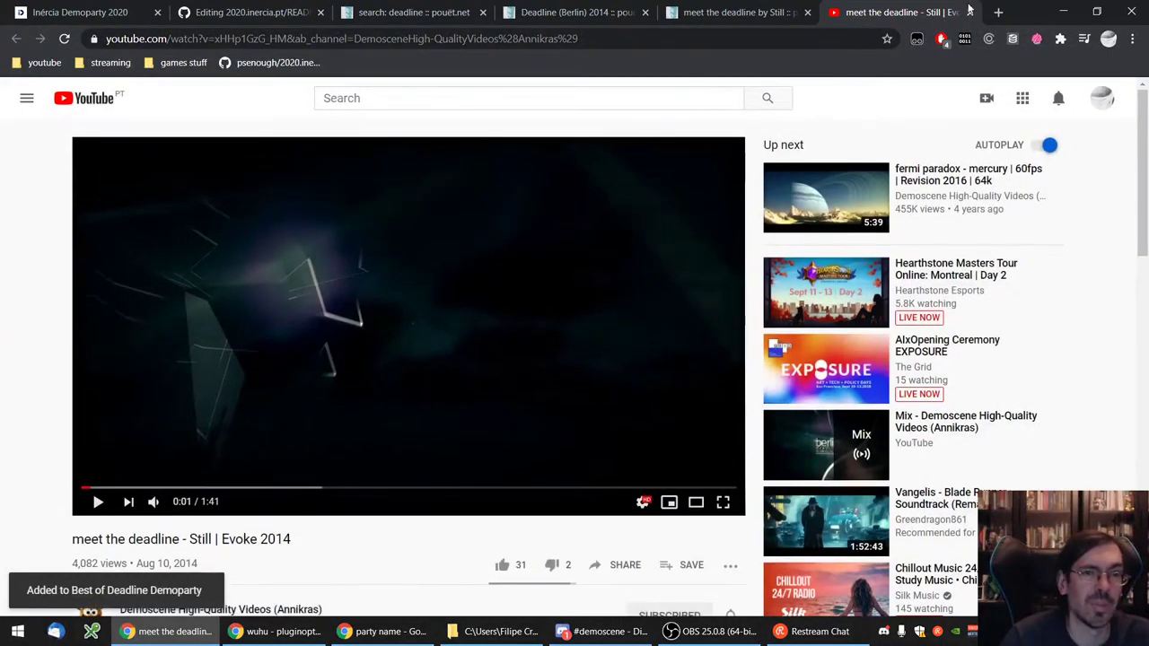
pyautogui.click(969, 12)
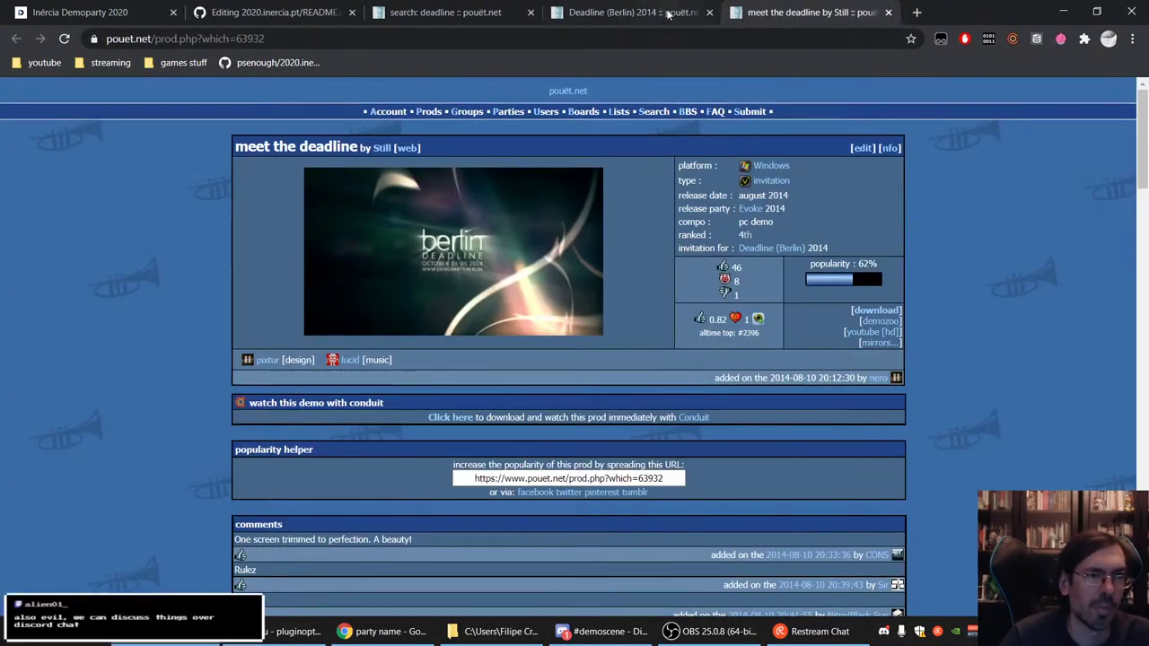
pyautogui.click(888, 11)
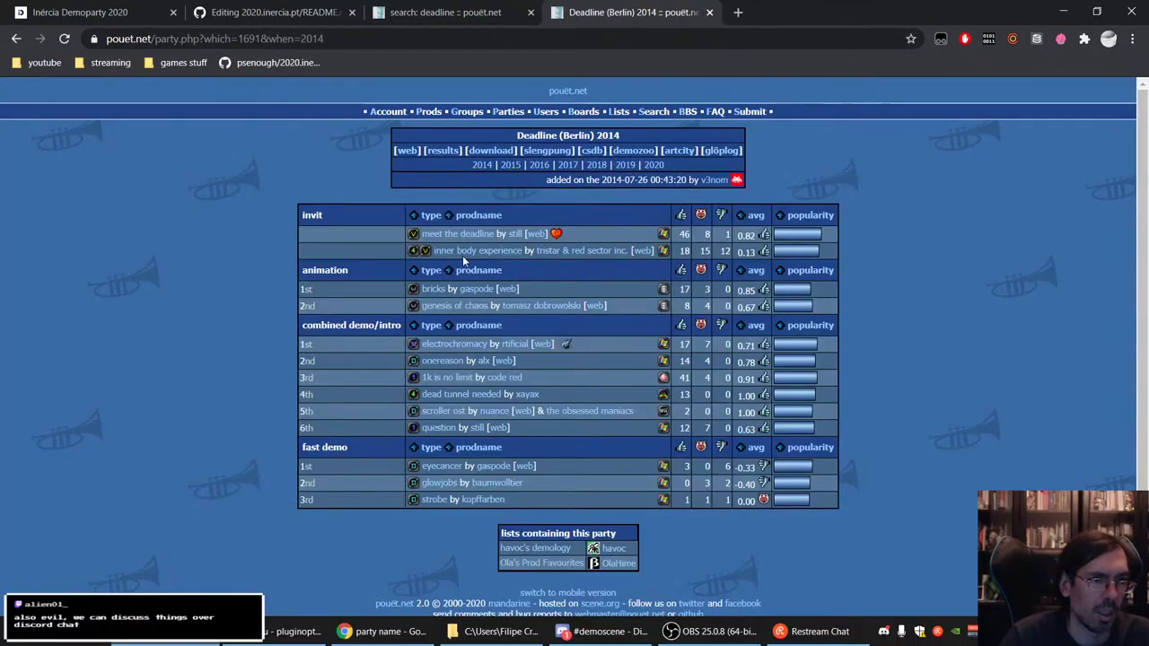
# - Open the bricks, 1k is no limit and electrochromacy productions from the Deadline (Berlin) 2014 list in separate new tabs
pyautogui.rightClick(434, 291)
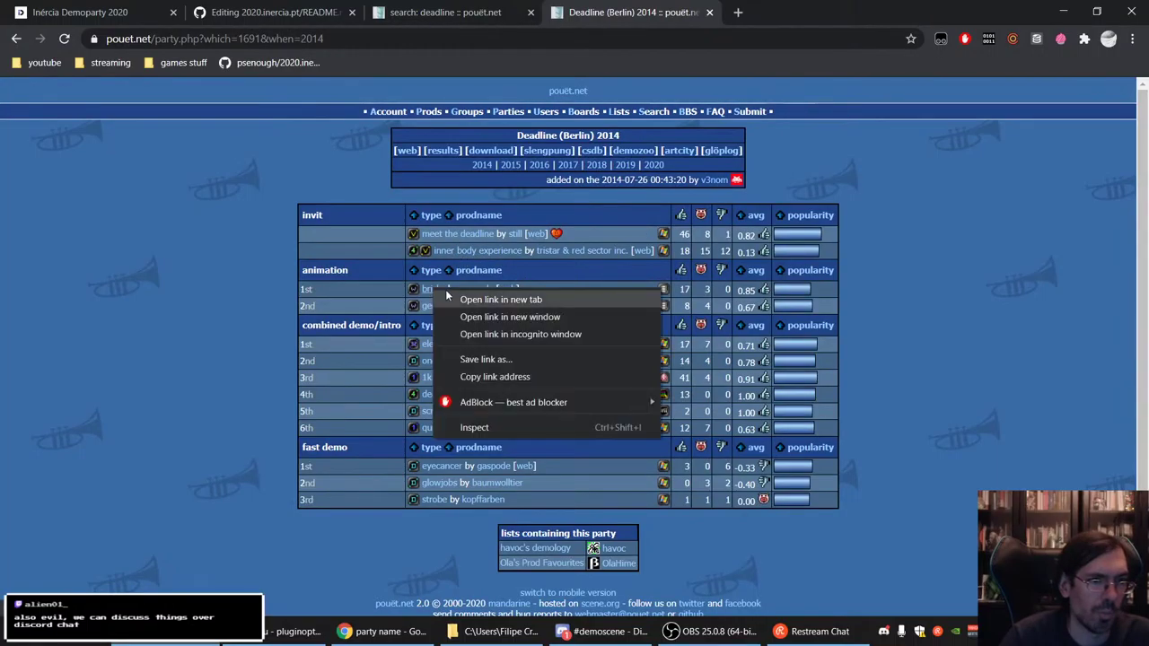
pyautogui.click(447, 297)
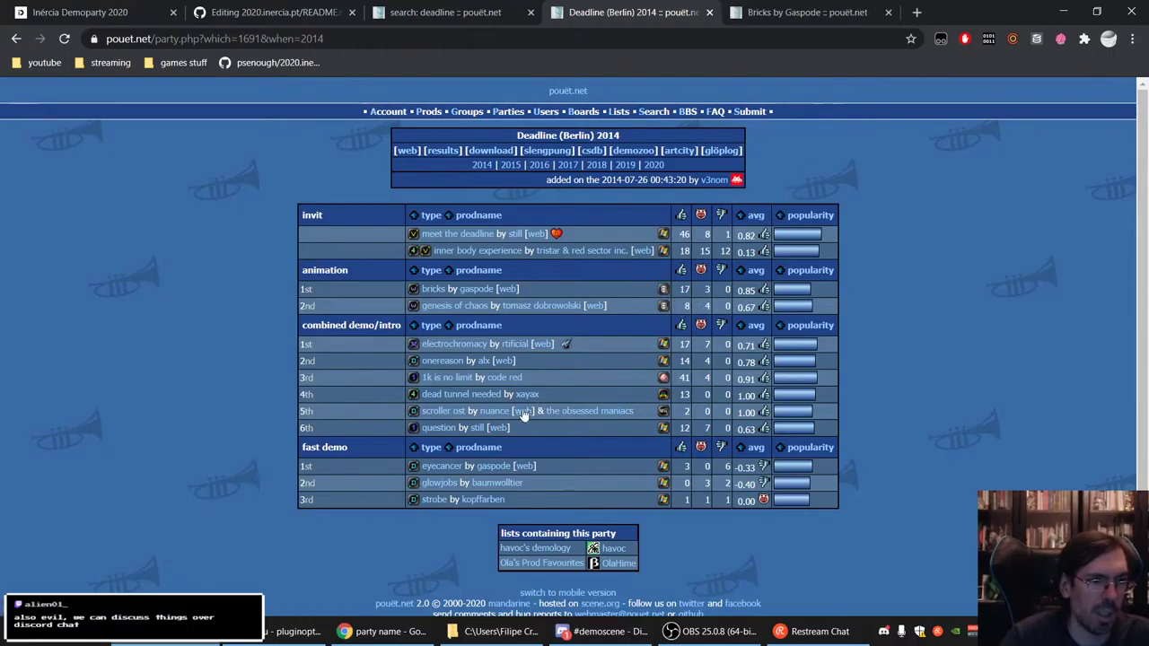
pyautogui.rightClick(444, 384)
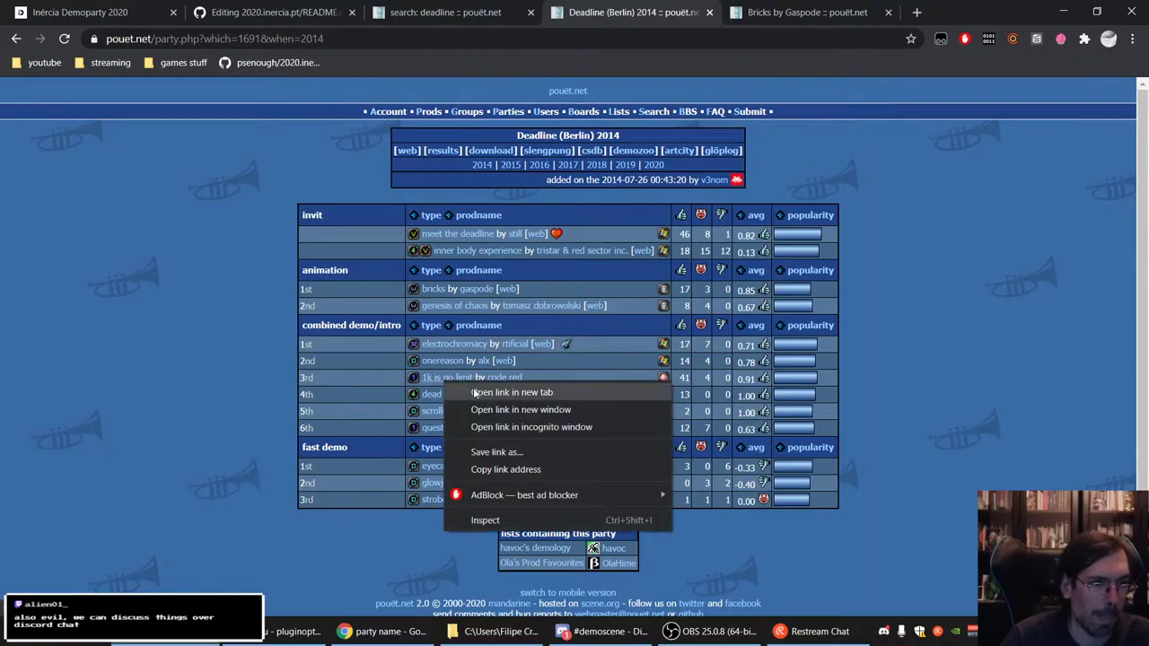
pyautogui.click(475, 389)
pyautogui.rightClick(429, 343)
pyautogui.click(485, 355)
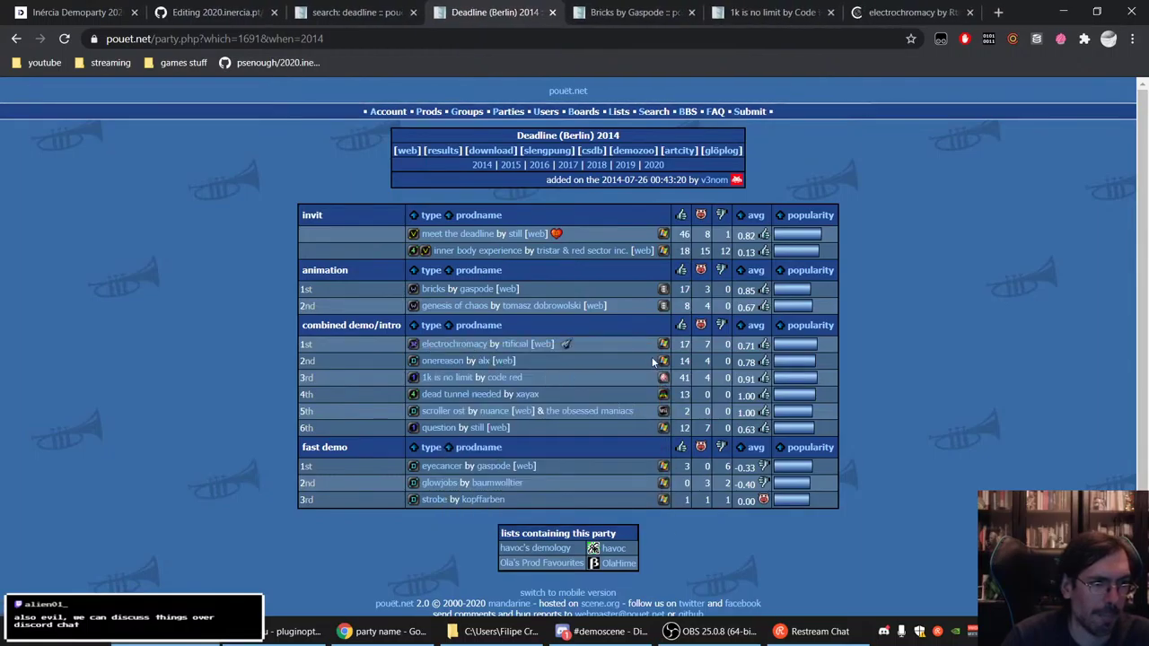
# - Preview the YouTube video of Bricks, add it to the "Best of Deadline Demoparty" playlist and close its tab
pyautogui.hotkey('ctrl', 'Tab')
pyautogui.click(881, 368)
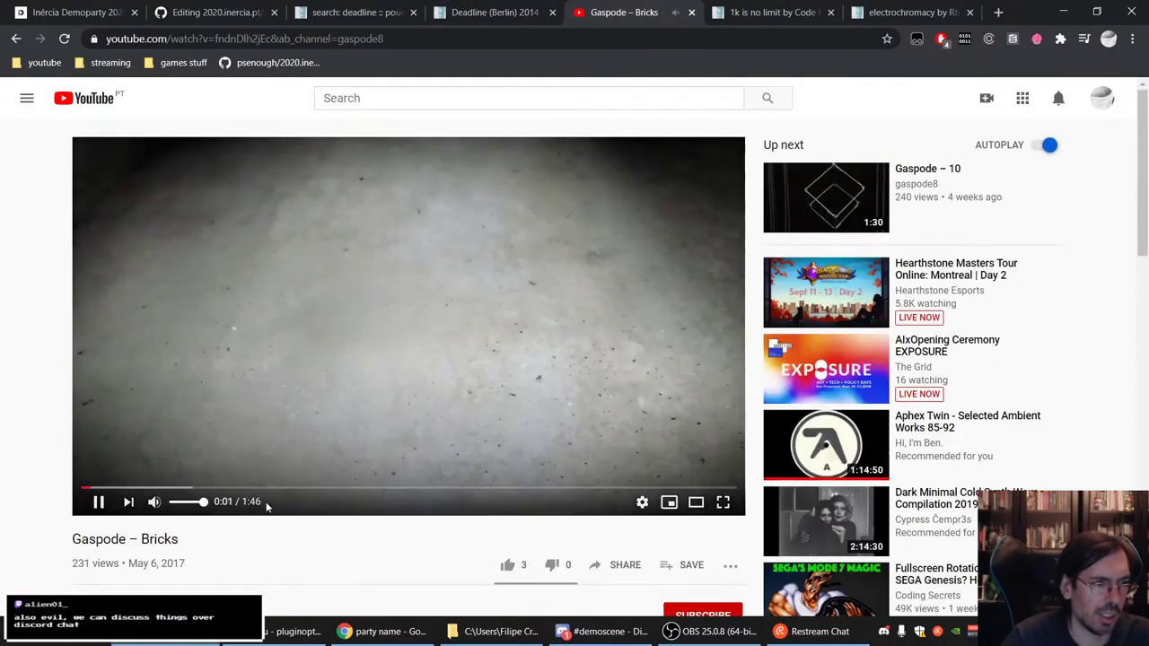
pyautogui.click(213, 489)
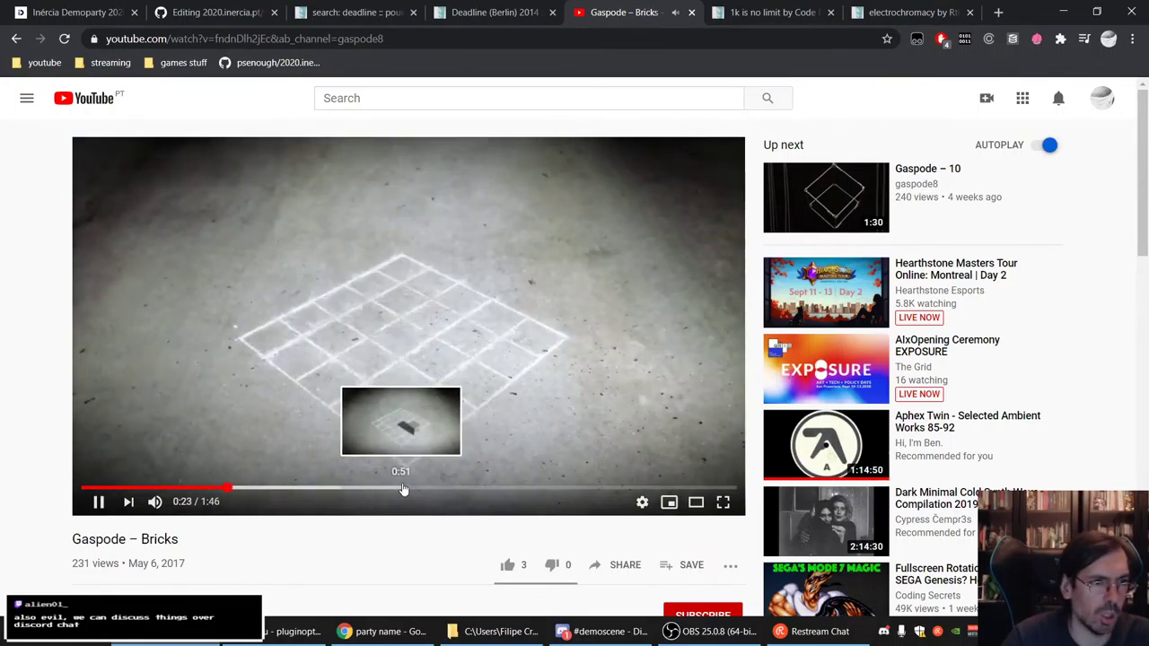
pyautogui.click(97, 502)
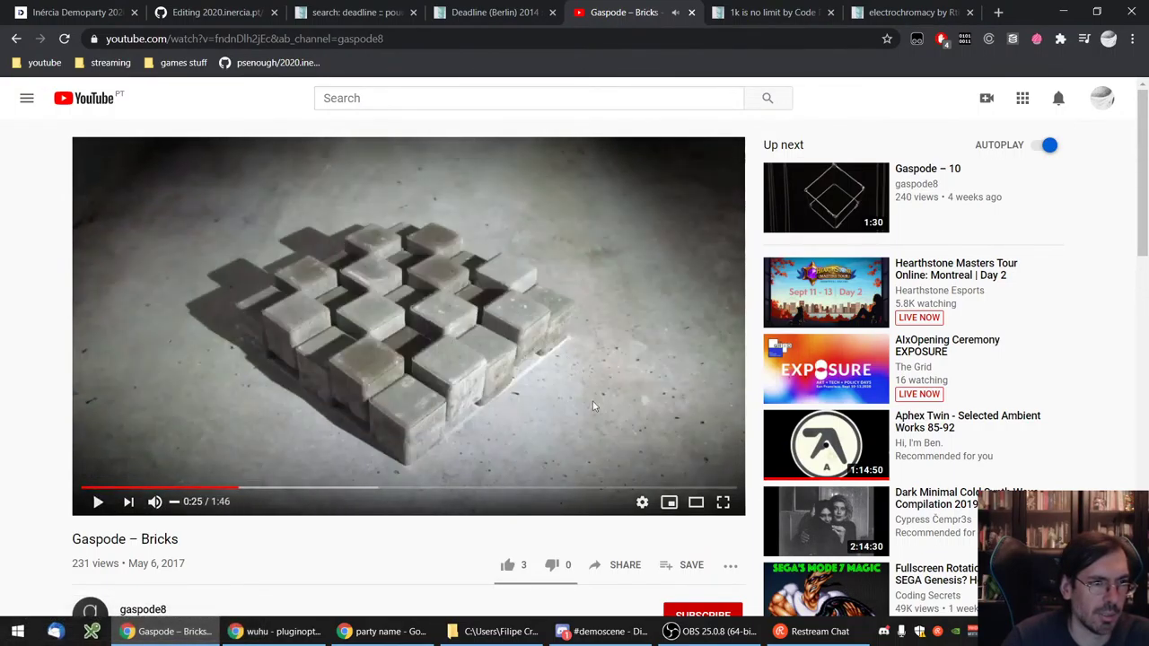
pyautogui.click(665, 565)
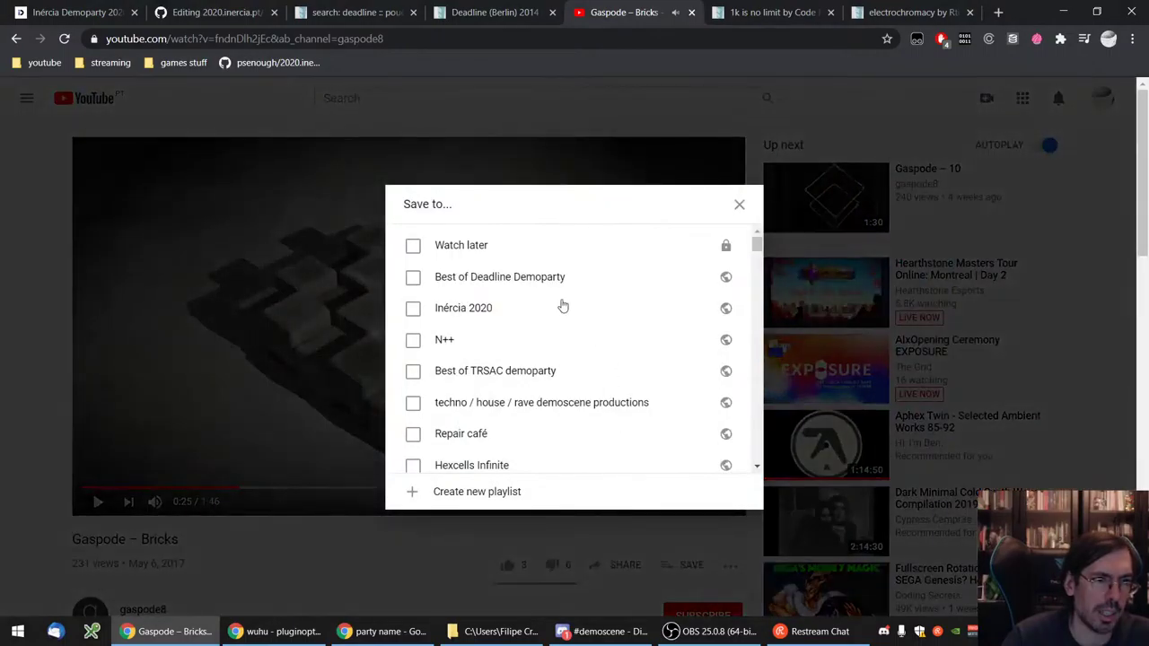
pyautogui.click(580, 547)
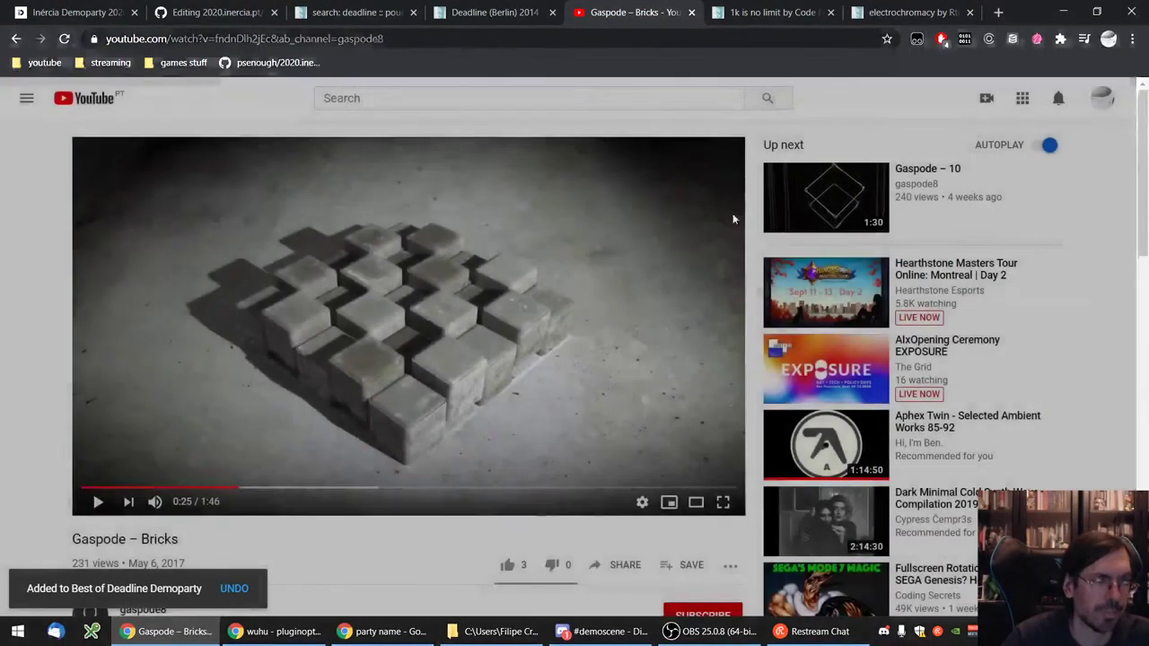
pyautogui.hotkey('ctrl', 'w')
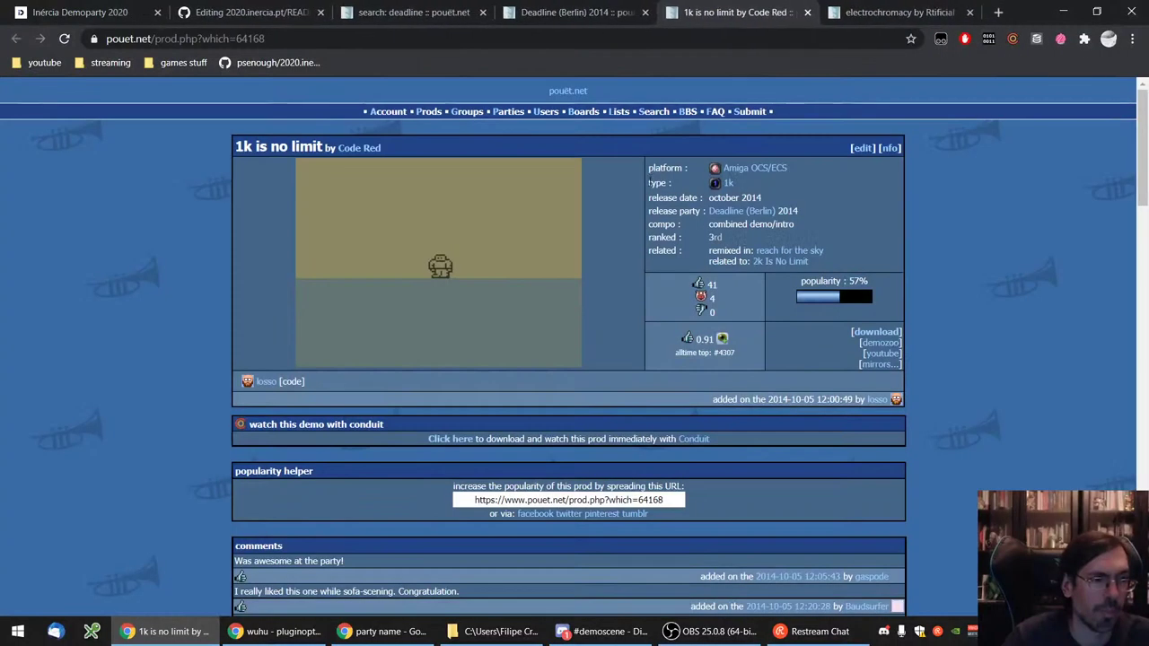
# - Preview the YouTube video of "1k is no limit" and add it to the "Best of Deadline Demoparty" playlist
pyautogui.click(882, 357)
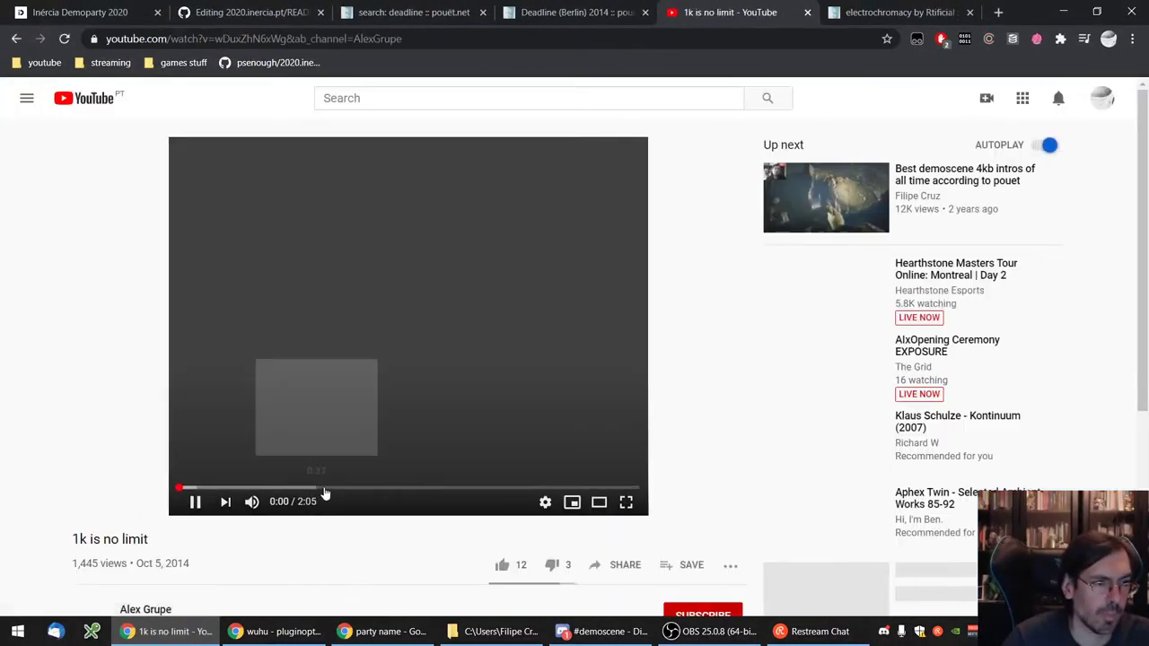
pyautogui.click(332, 488)
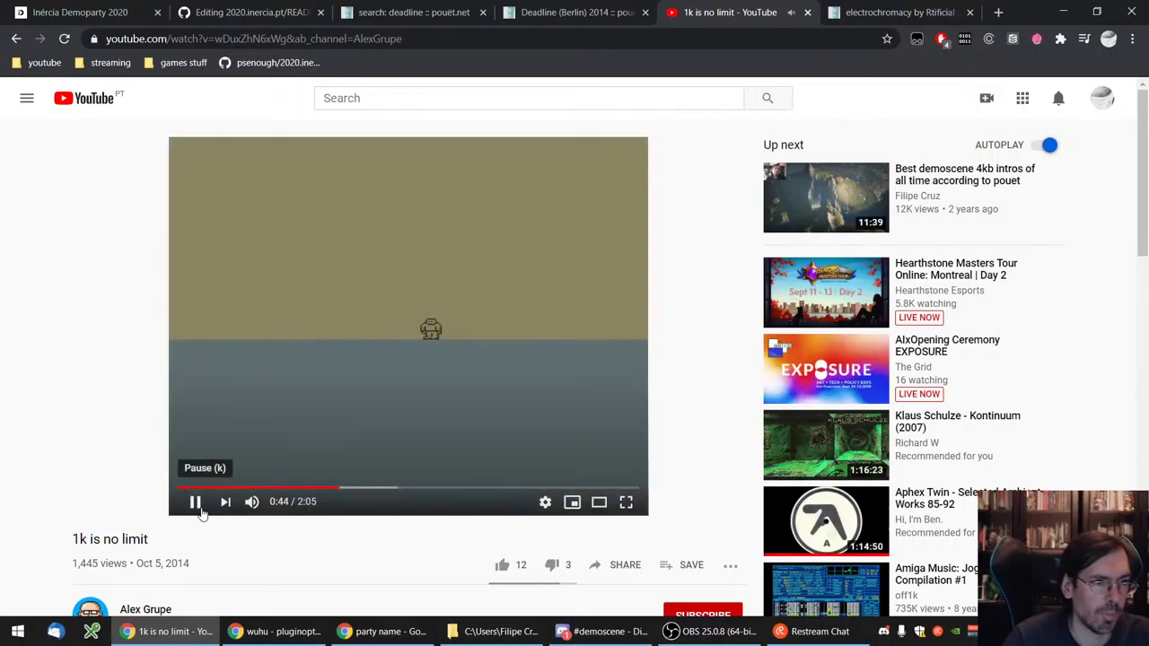
pyautogui.click(201, 509)
pyautogui.click(665, 568)
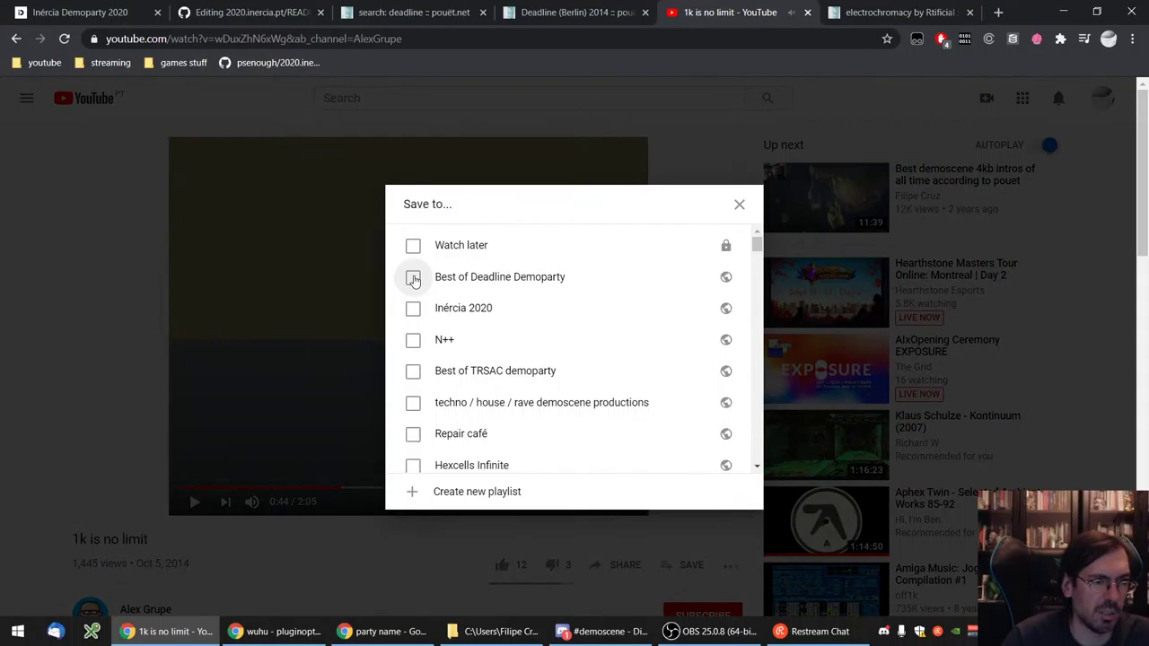
pyautogui.click(412, 278)
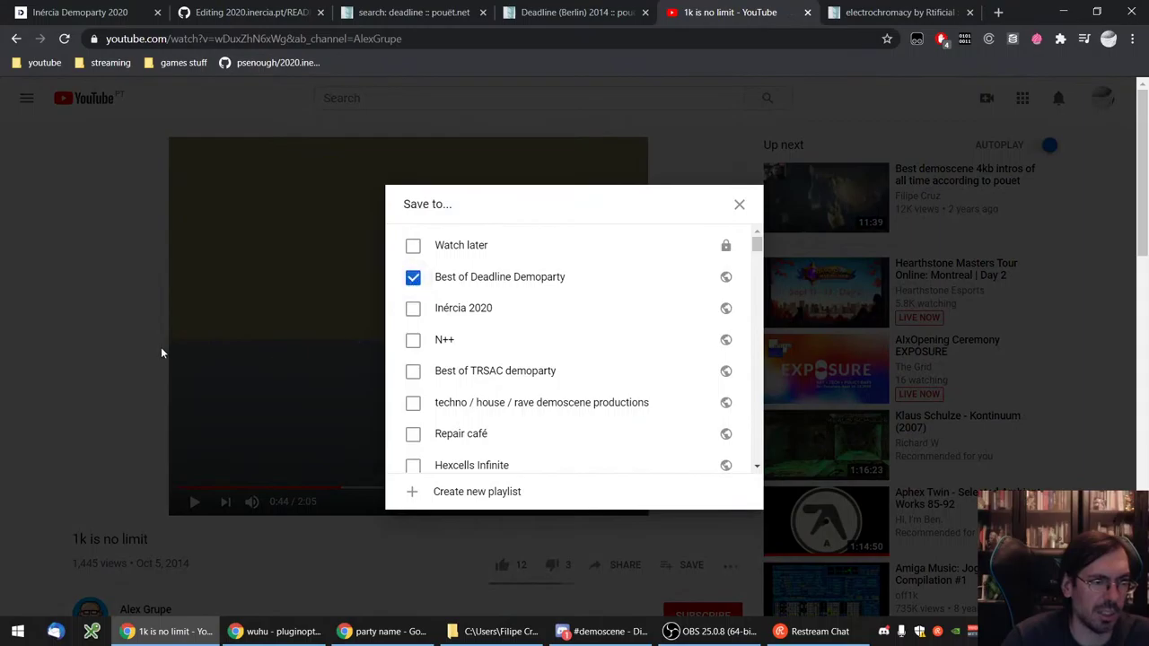
# - Close the playlist selection and the "1k is no limit" video tab
pyautogui.click(116, 336)
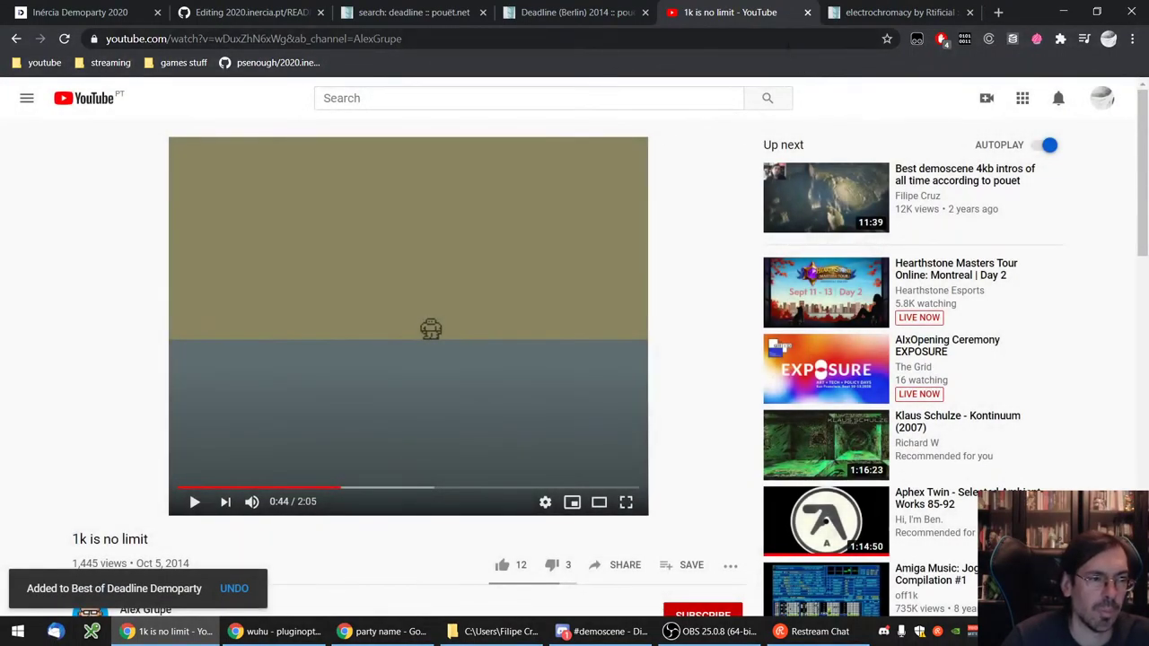
pyautogui.hotkey('ctrl', 'Tab')
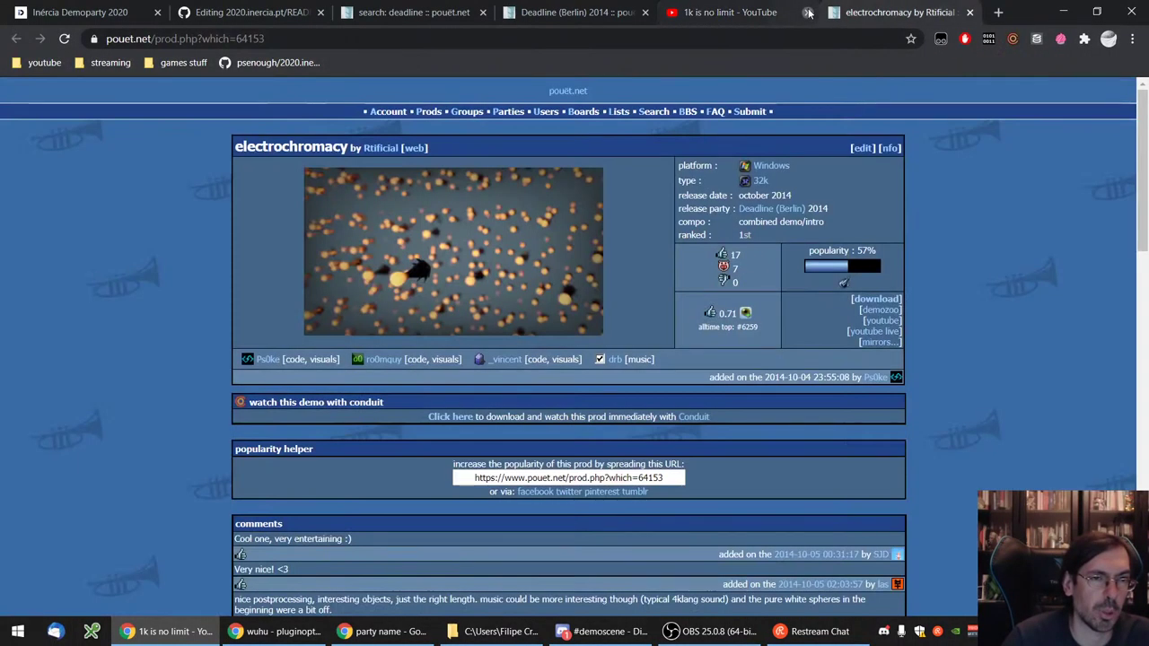
pyautogui.click(807, 12)
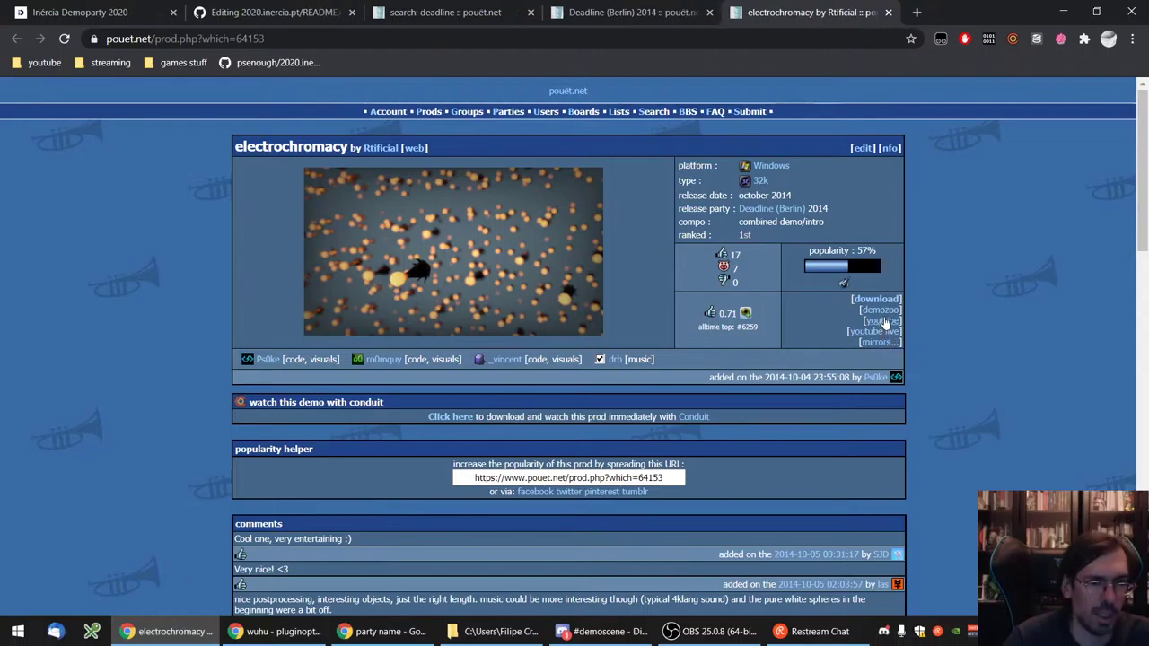
# - Preview the YouTube video of electrochromacy, add it to the "Best of Deadline Demoparty" playlist and close its tab
pyautogui.click(883, 320)
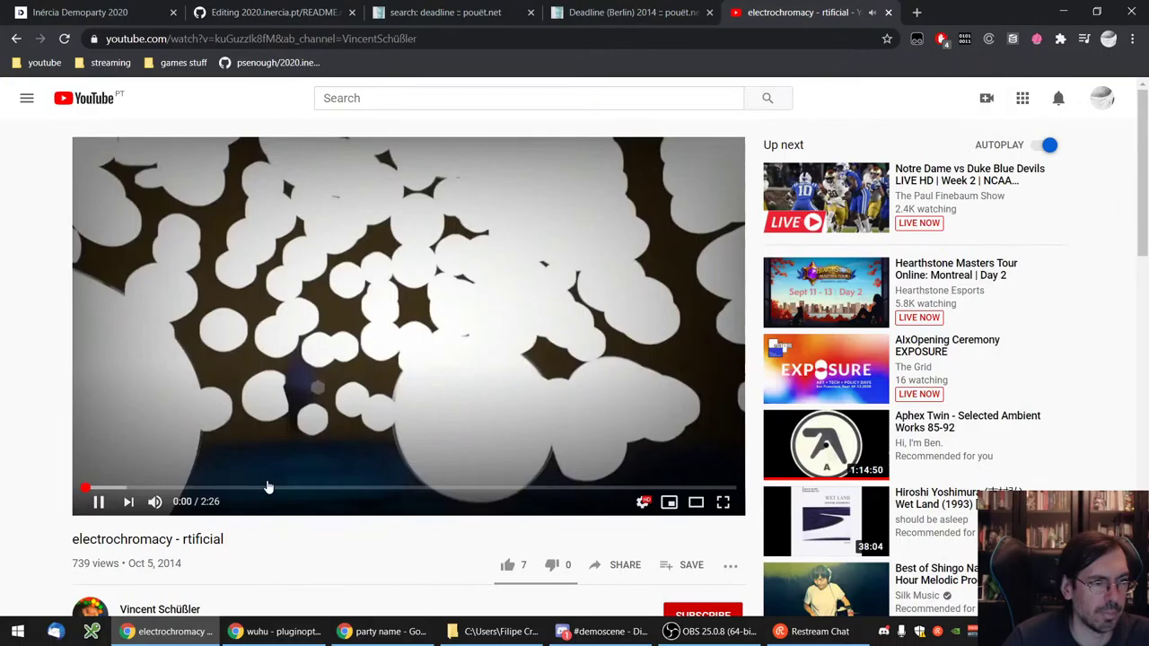
pyautogui.click(267, 486)
pyautogui.click(98, 502)
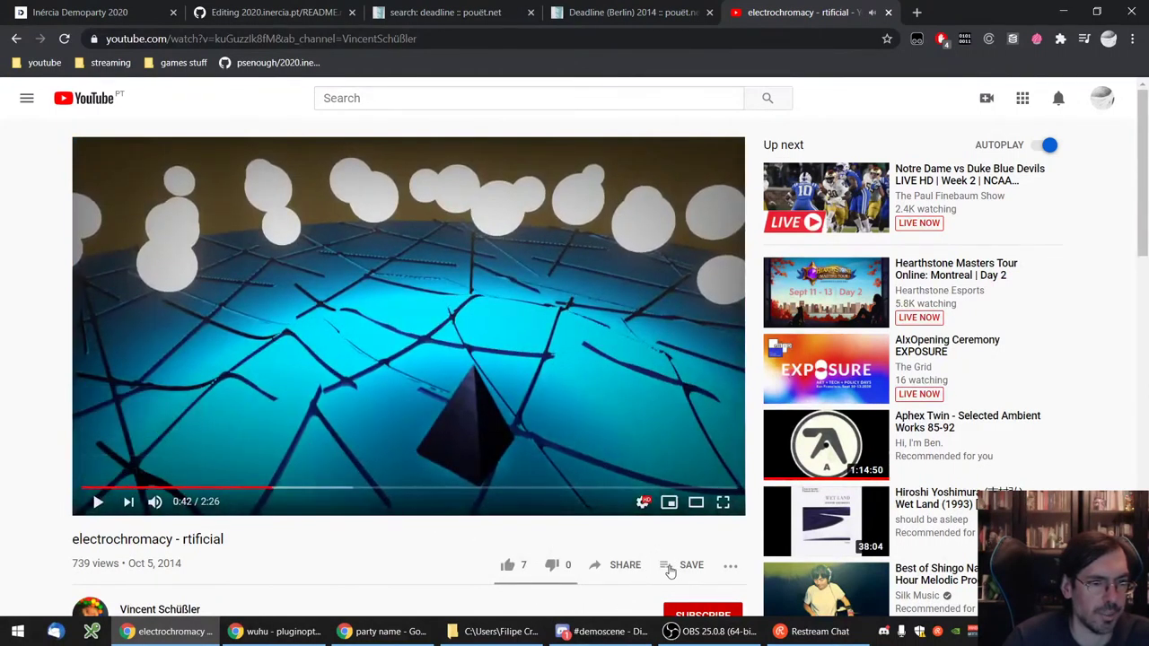
pyautogui.click(669, 567)
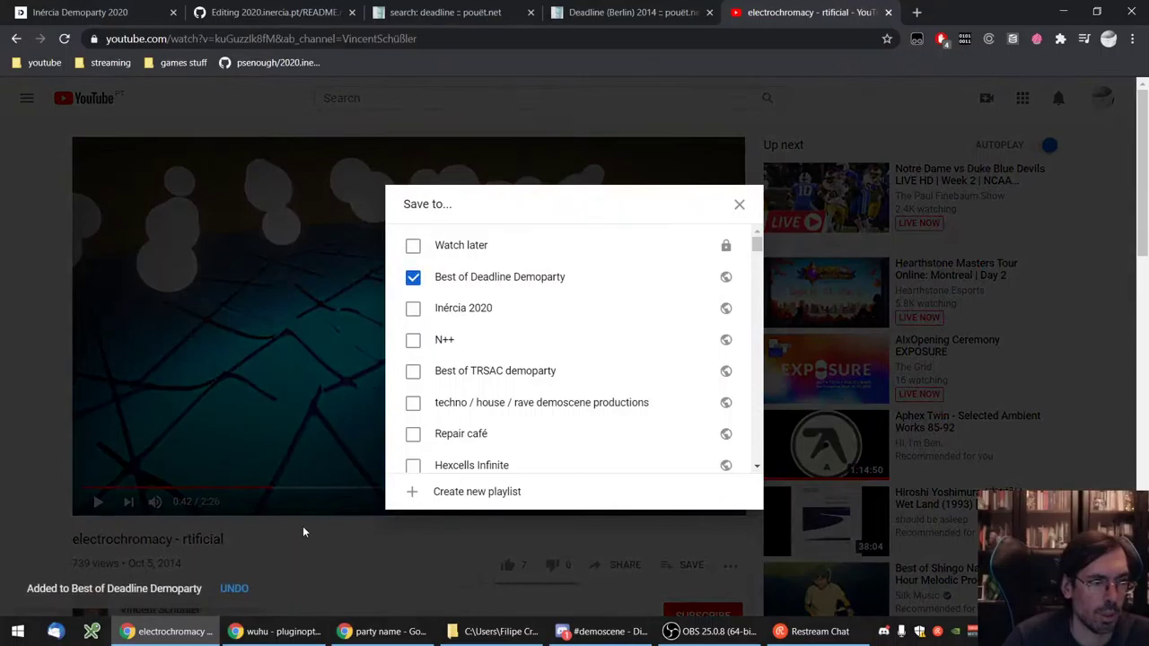
pyautogui.click(301, 525)
pyautogui.click(887, 12)
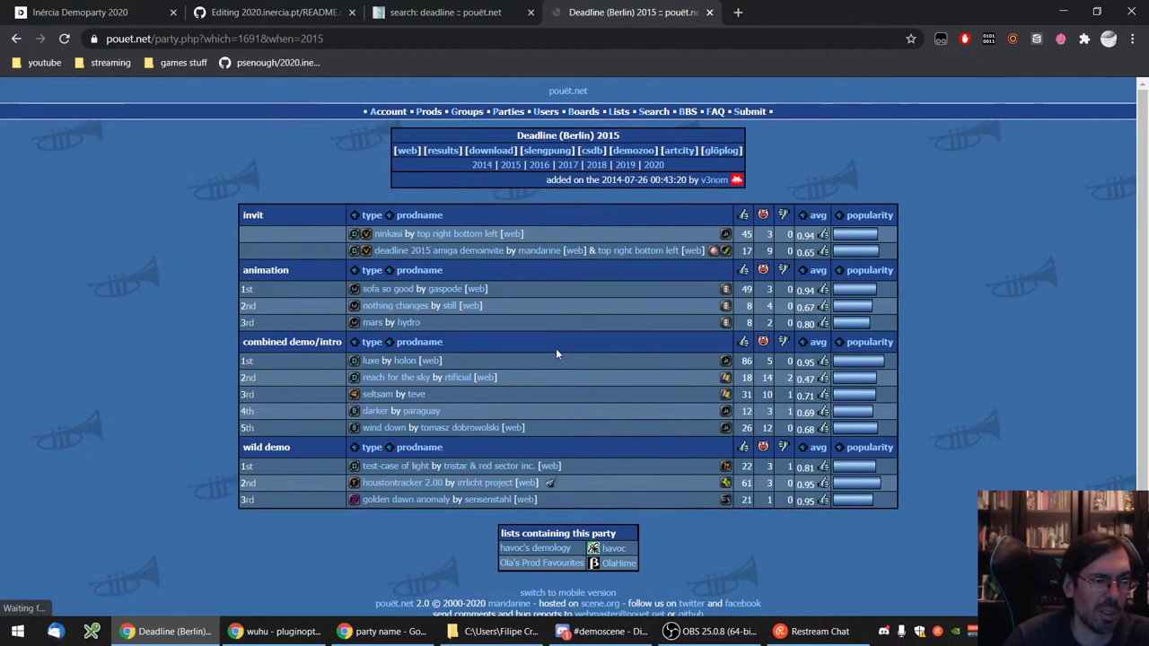
# - Open the ninkasi, sofa so good and luxe productions from the Deadline (Berlin) 2015 list in separate new tabs
pyautogui.rightClick(405, 239)
pyautogui.click(411, 247)
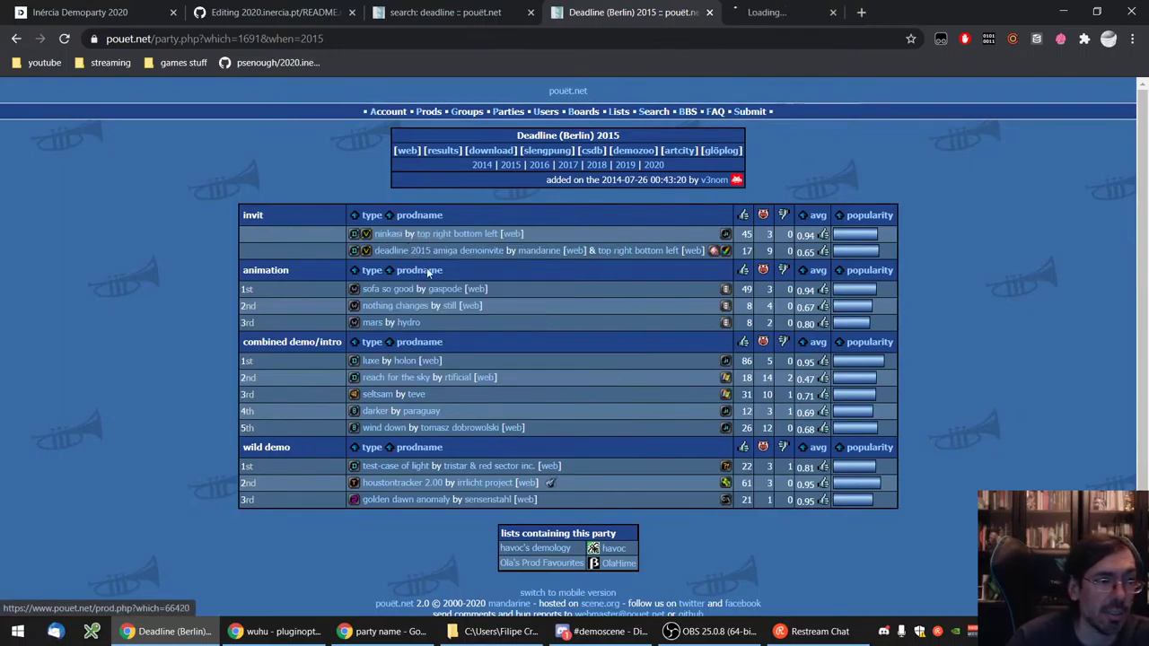
pyautogui.rightClick(395, 295)
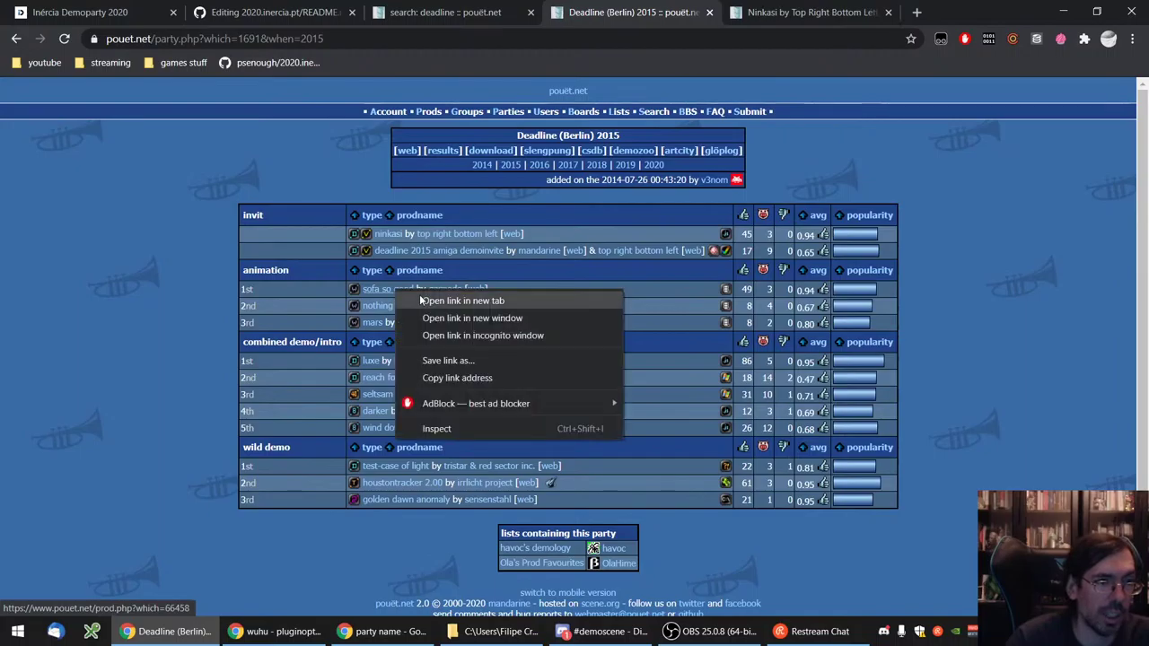
pyautogui.click(535, 305)
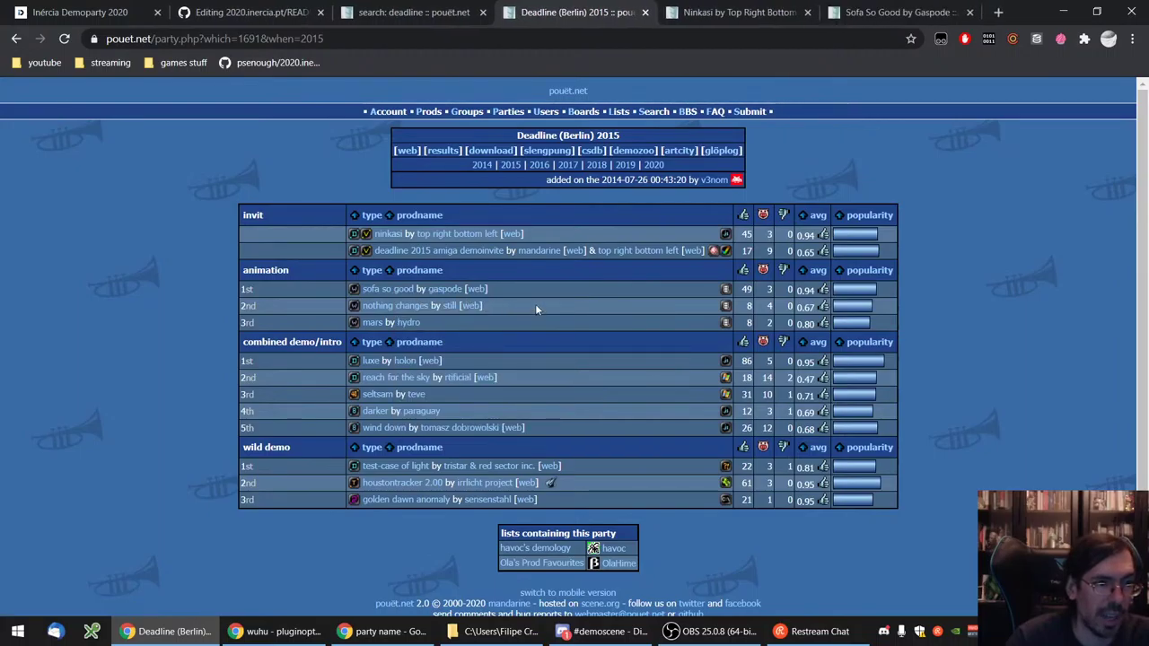
pyautogui.rightClick(374, 360)
pyautogui.click(447, 373)
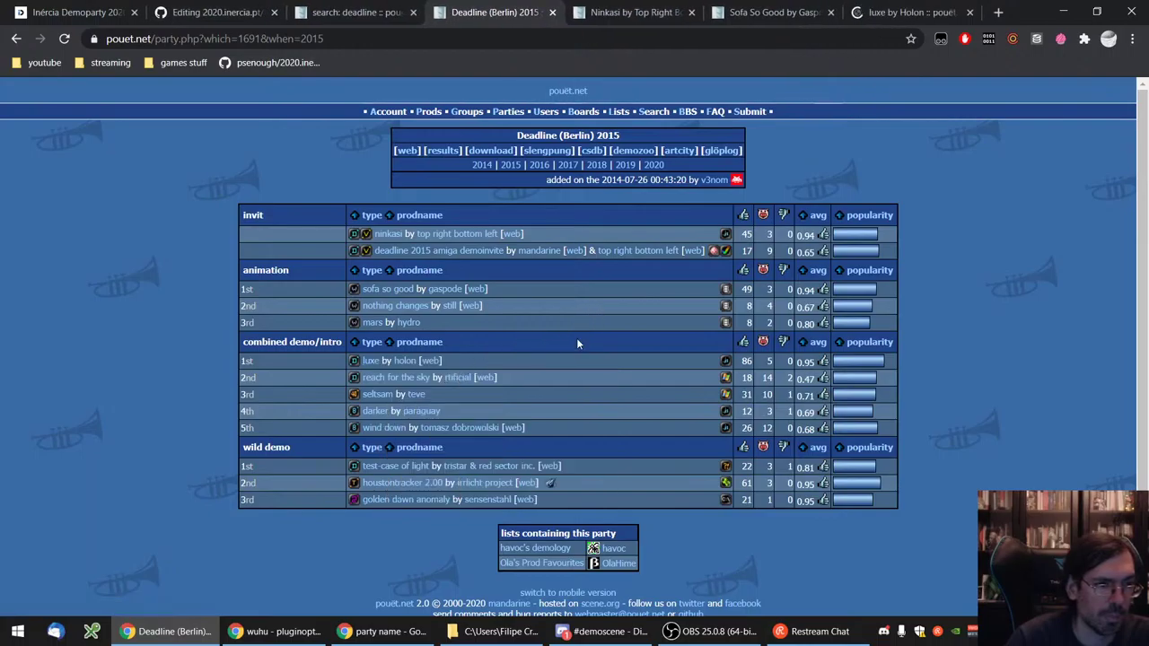
# - Open the YouTube video of the wild demo winner Test-Case Of Light and preview it at several points
pyautogui.scroll(-1, 545, 359)
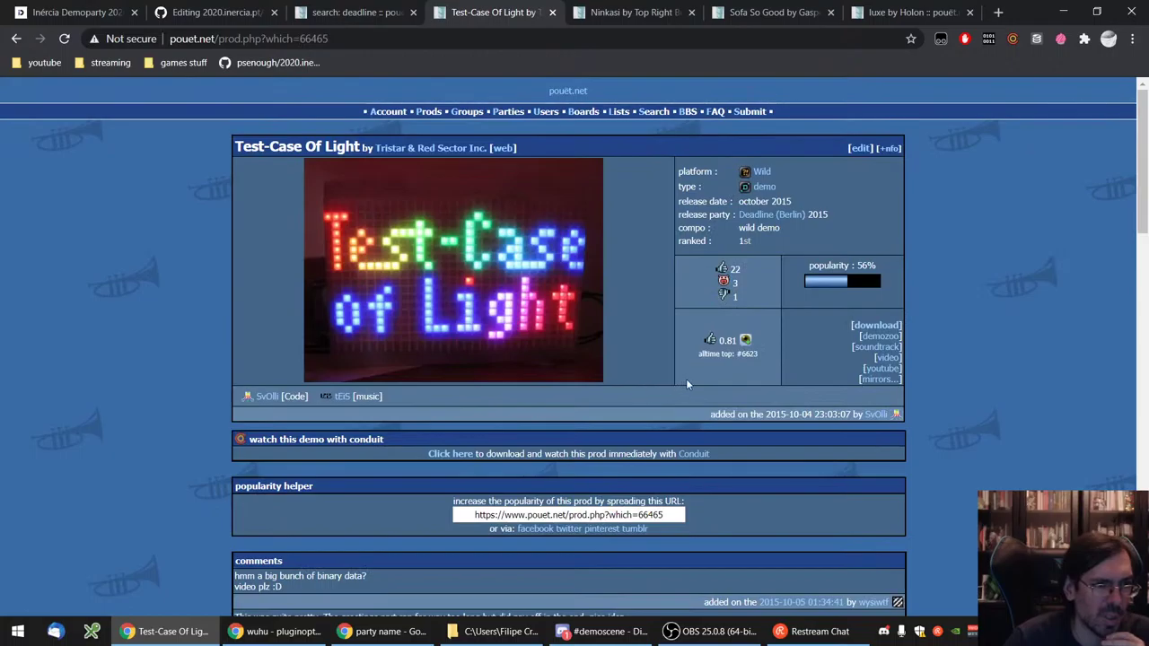
pyautogui.click(884, 368)
pyautogui.click(232, 489)
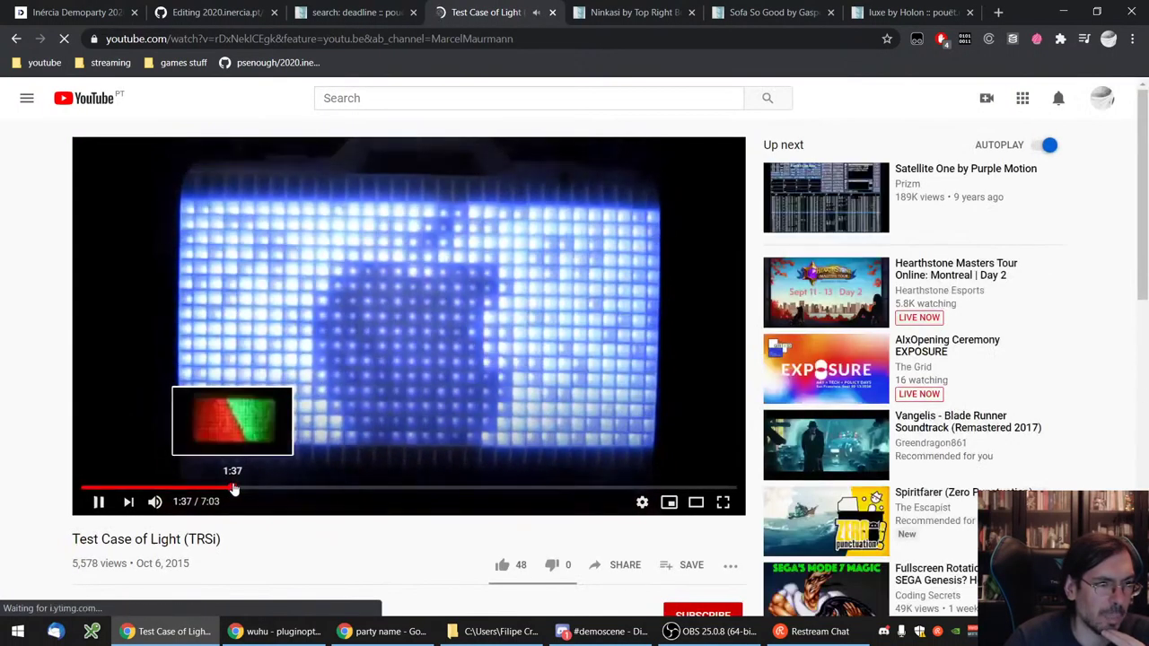
pyautogui.click(388, 489)
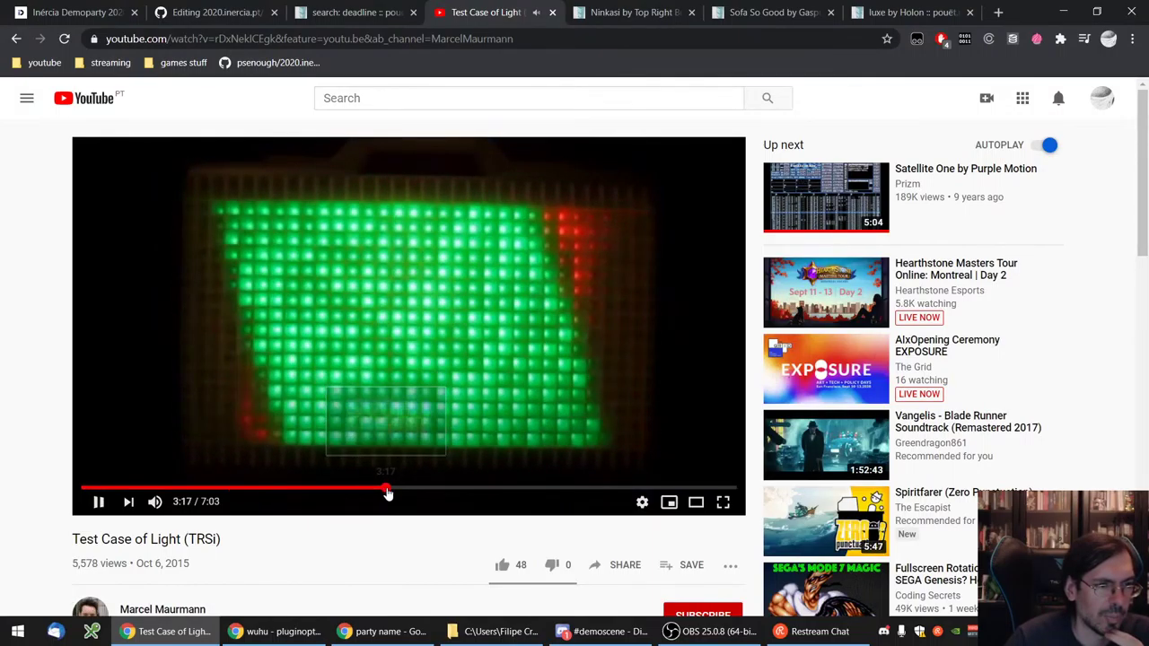
pyautogui.click(490, 489)
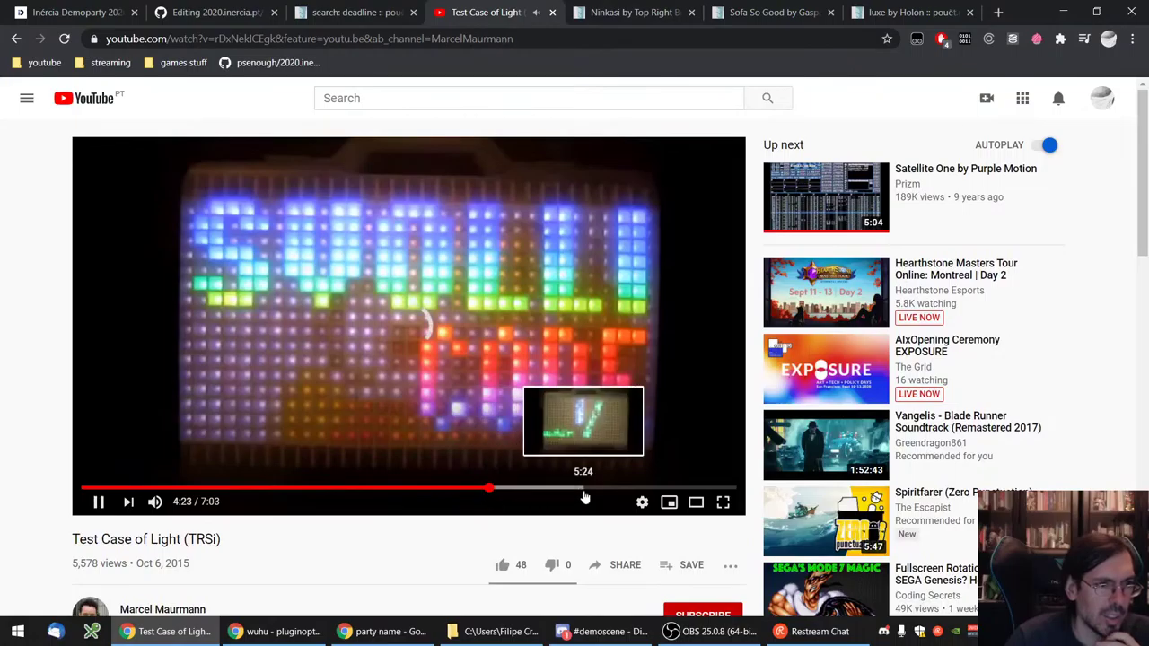
pyautogui.click(584, 490)
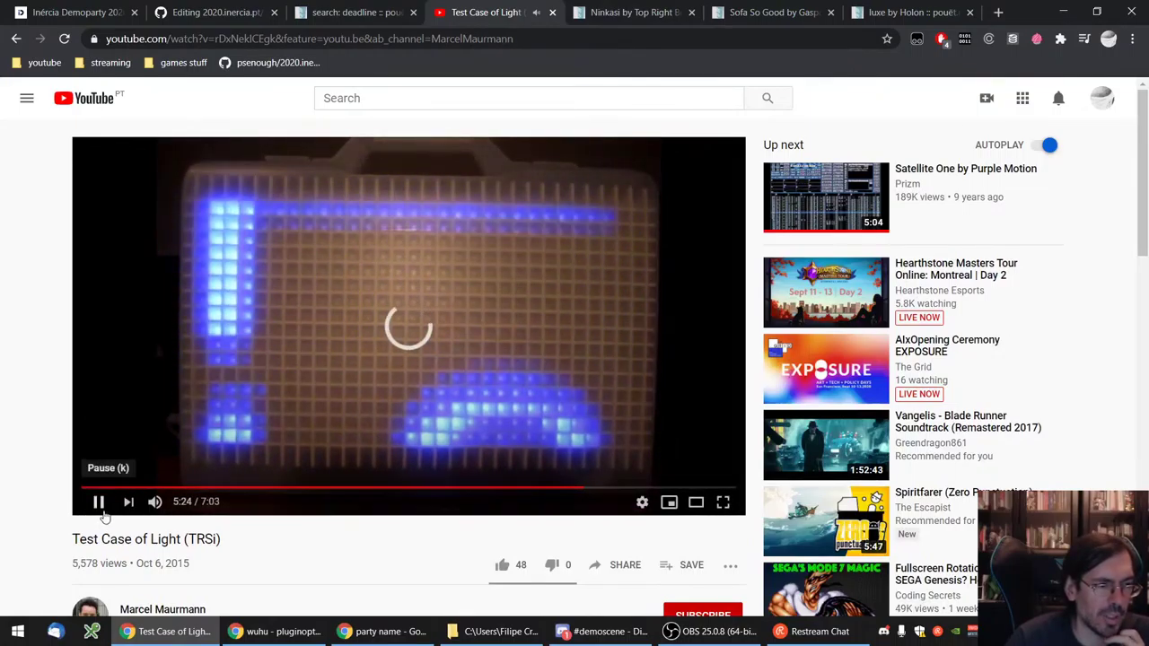
pyautogui.click(99, 503)
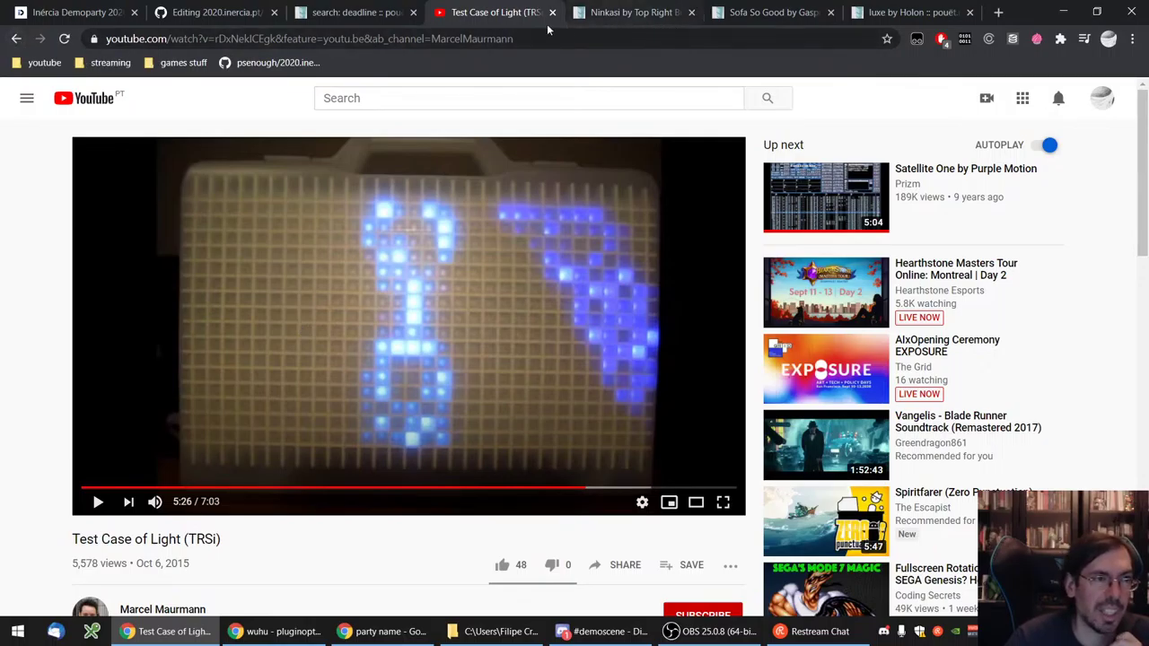
# - Add the Test Case of Light video to the "Best of Deadline Demoparty" playlist and close its tab
pyautogui.click(671, 566)
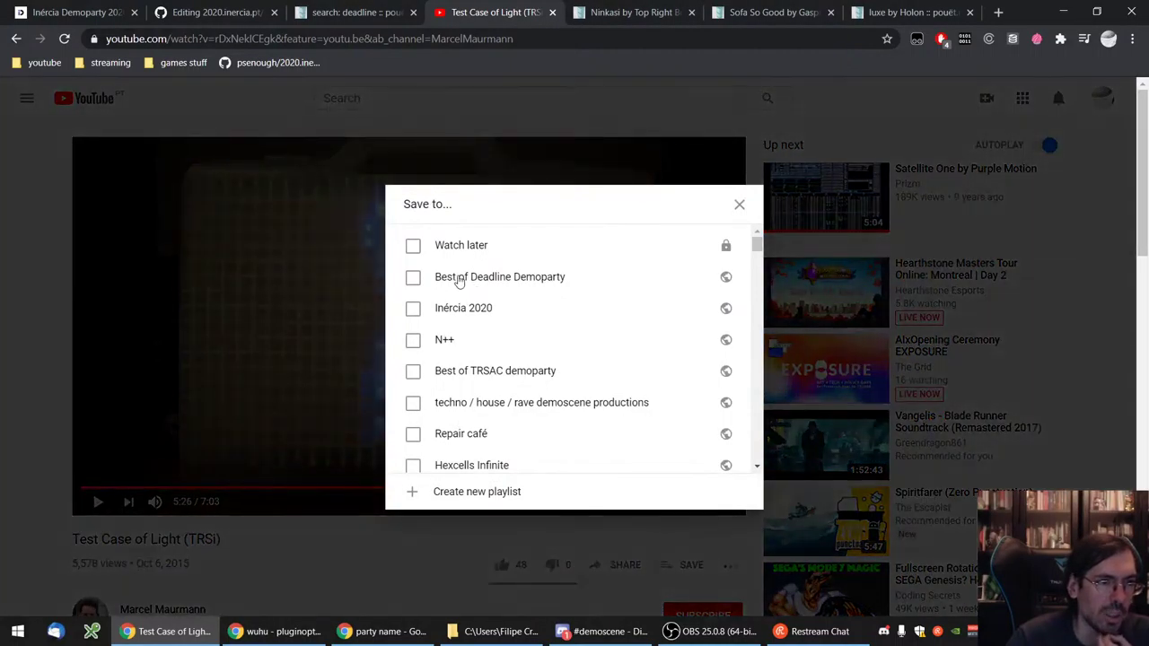
pyautogui.click(467, 281)
pyautogui.press('Escape')
pyautogui.click(552, 11)
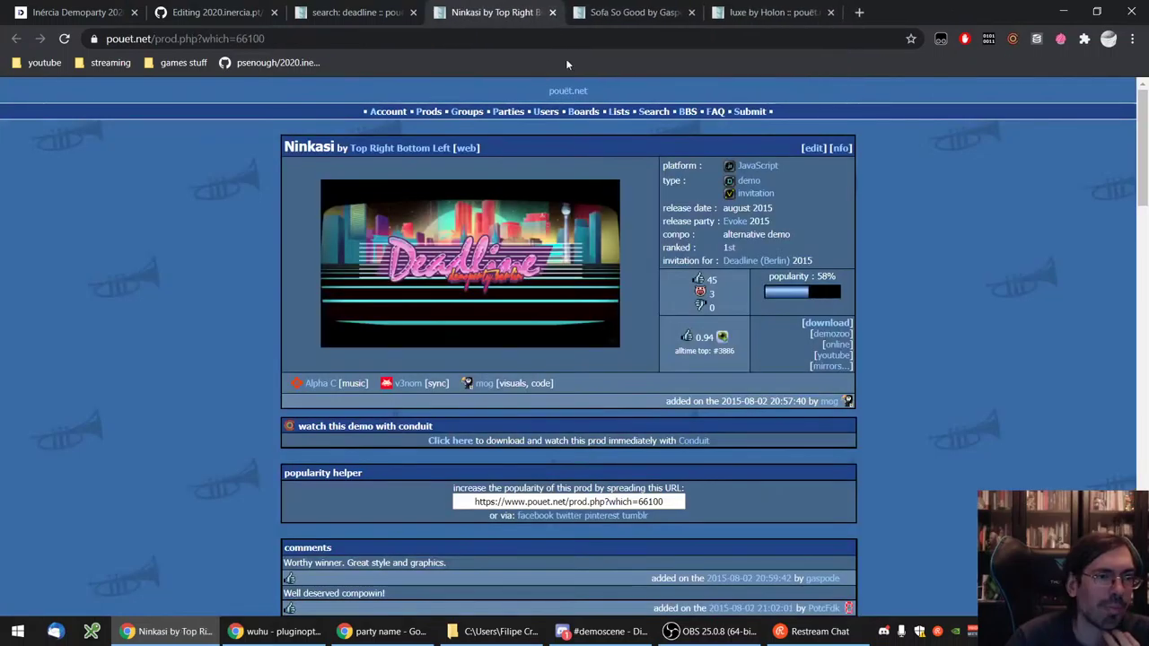
# - Add the YouTube video of Ninkasi to the "Best of Deadline Demoparty" playlist and close its tab
pyautogui.click(839, 357)
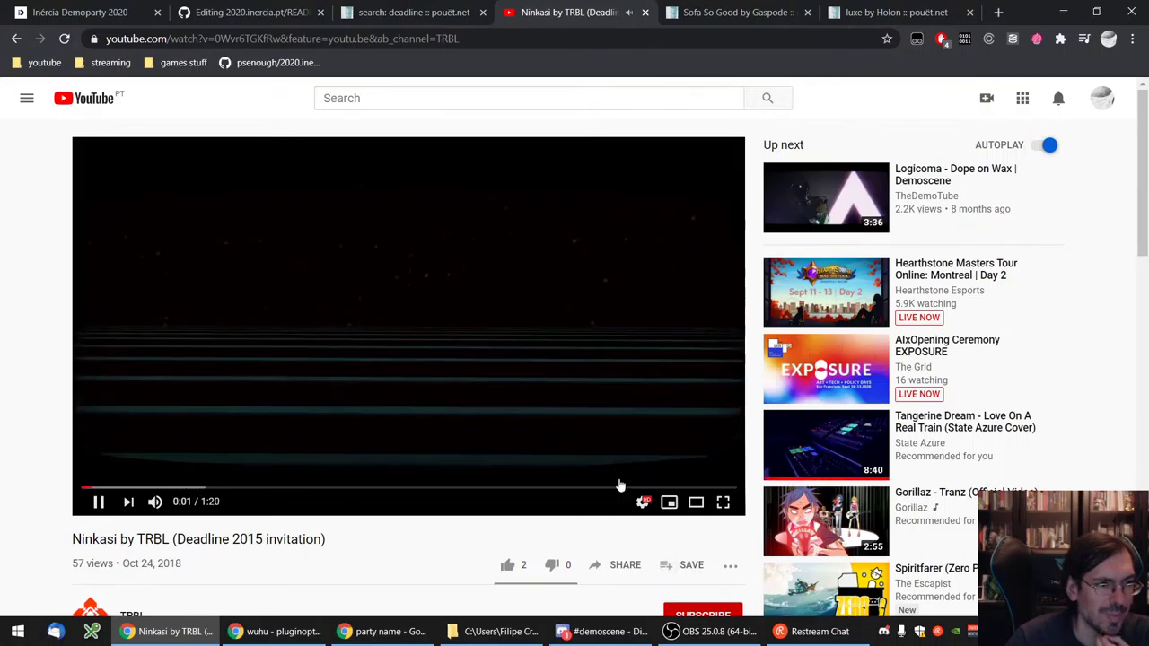
pyautogui.click(691, 565)
pyautogui.click(413, 349)
pyautogui.click(36, 349)
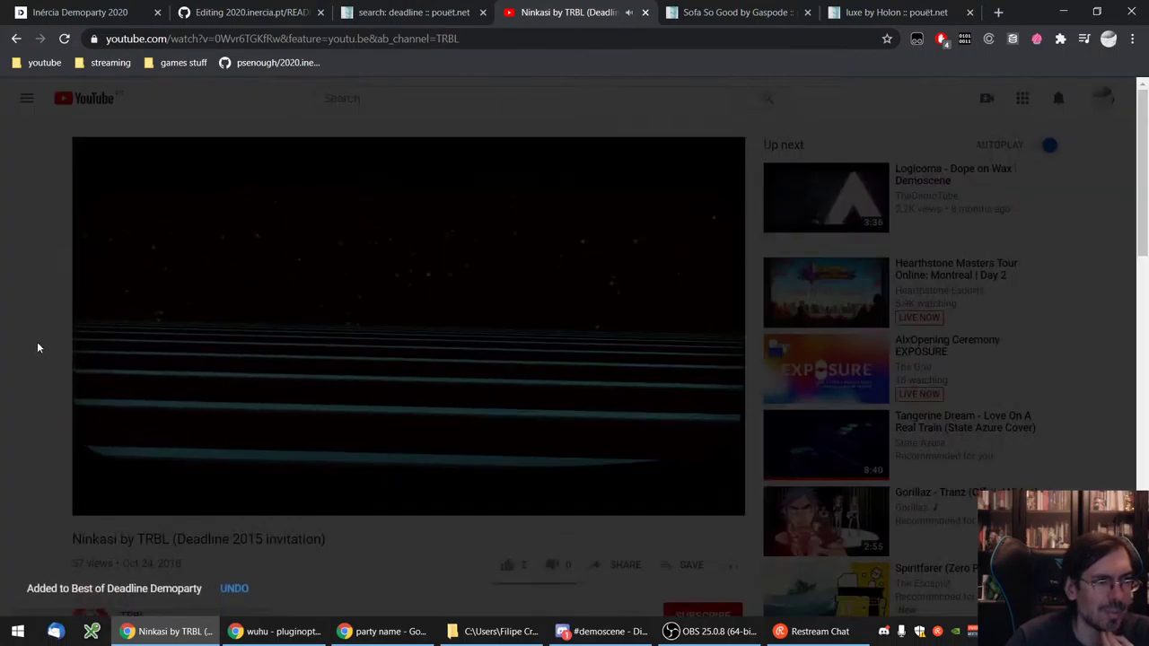
pyautogui.click(644, 13)
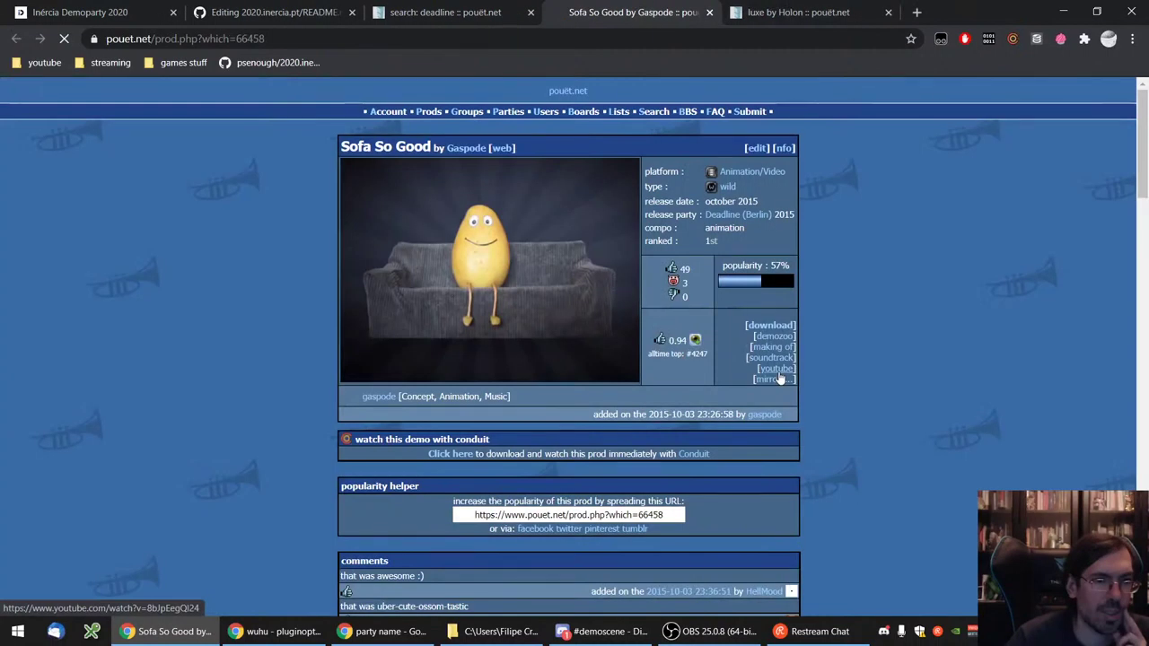
# - Add the YouTube video of Sofa So Good to the "Best of Deadline Demoparty" playlist and close its tab
pyautogui.click(777, 375)
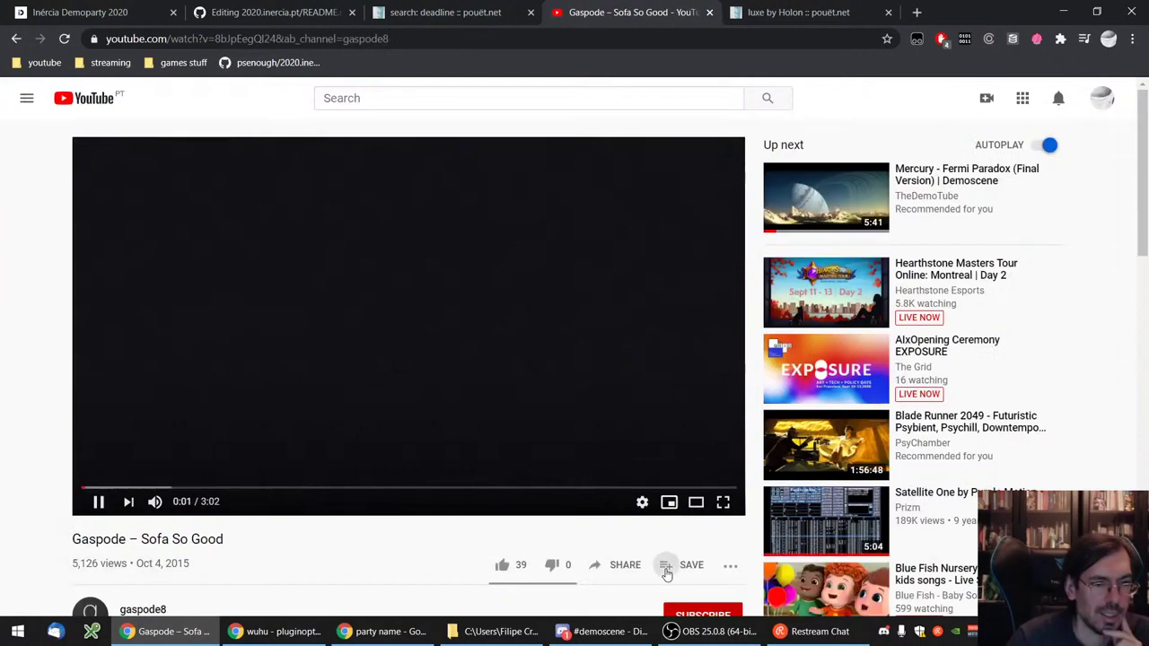
pyautogui.click(664, 565)
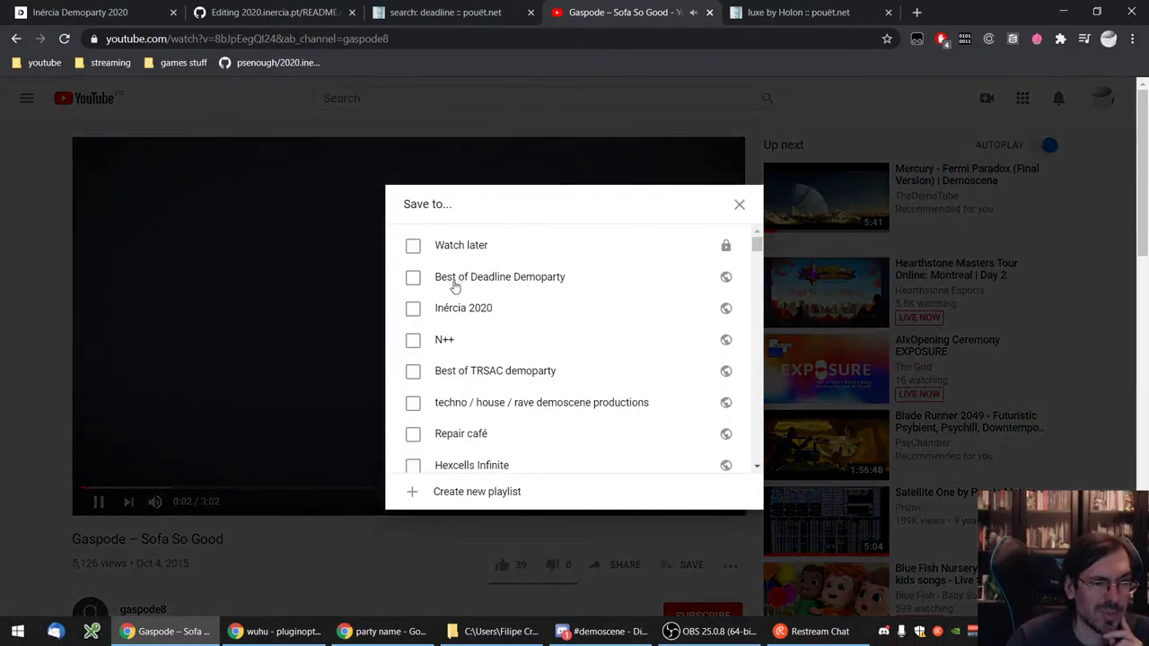
pyautogui.click(455, 286)
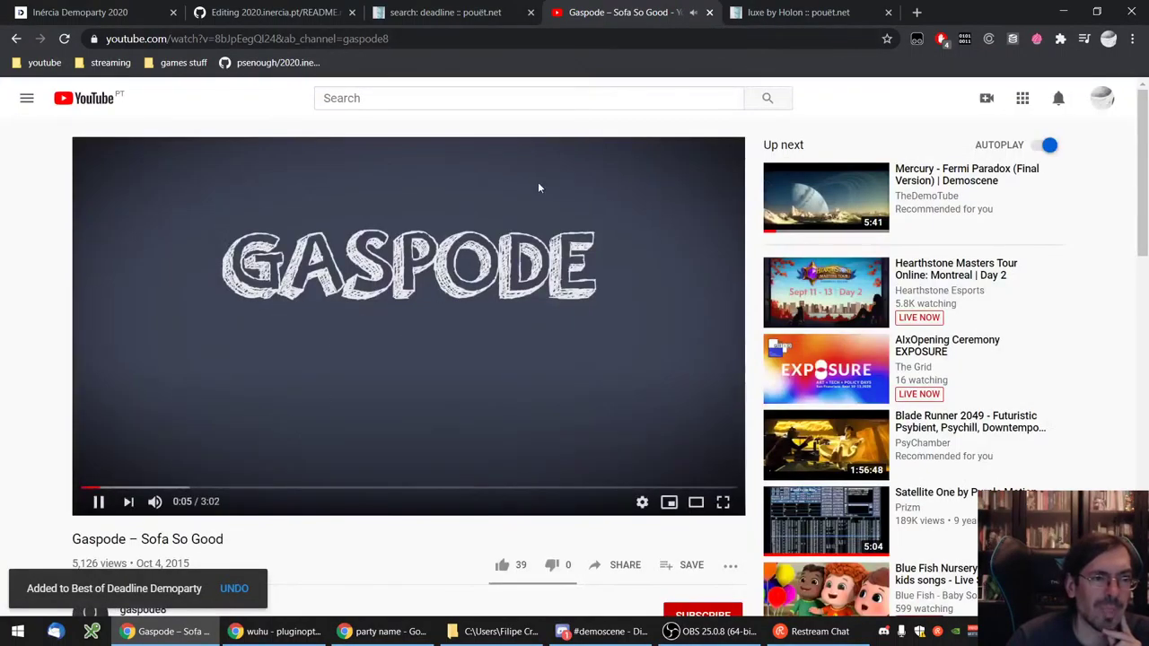
pyautogui.click(709, 13)
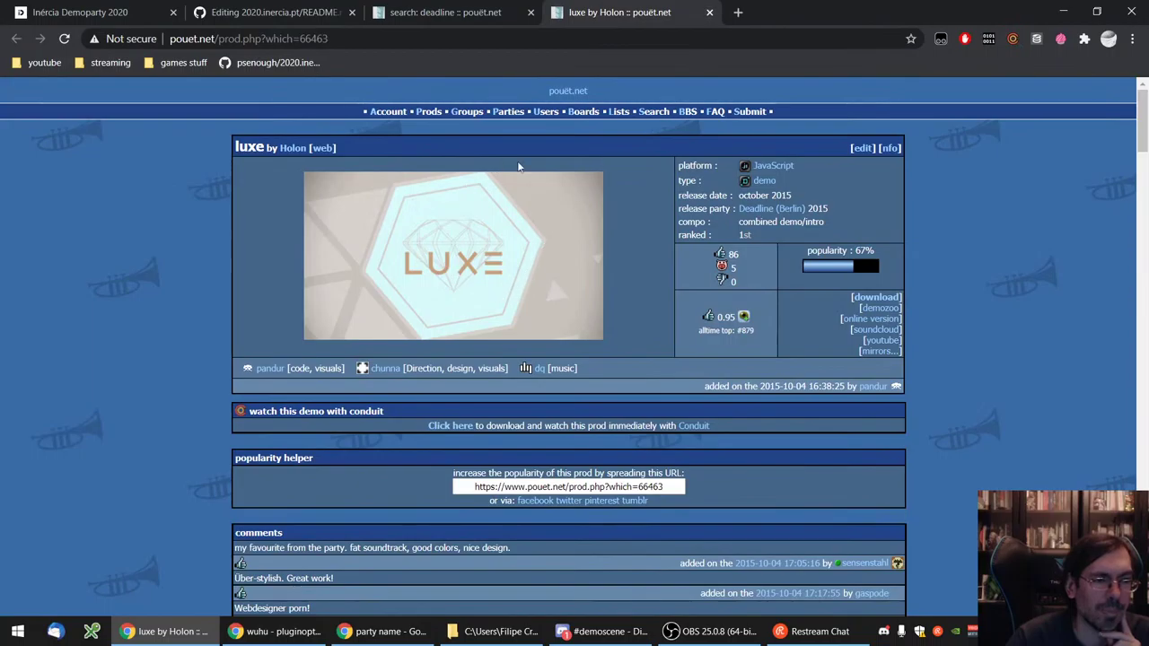
# - Add the YouTube video of luxe to the "Best of Deadline Demoparty" playlist and close its tab
pyautogui.click(893, 342)
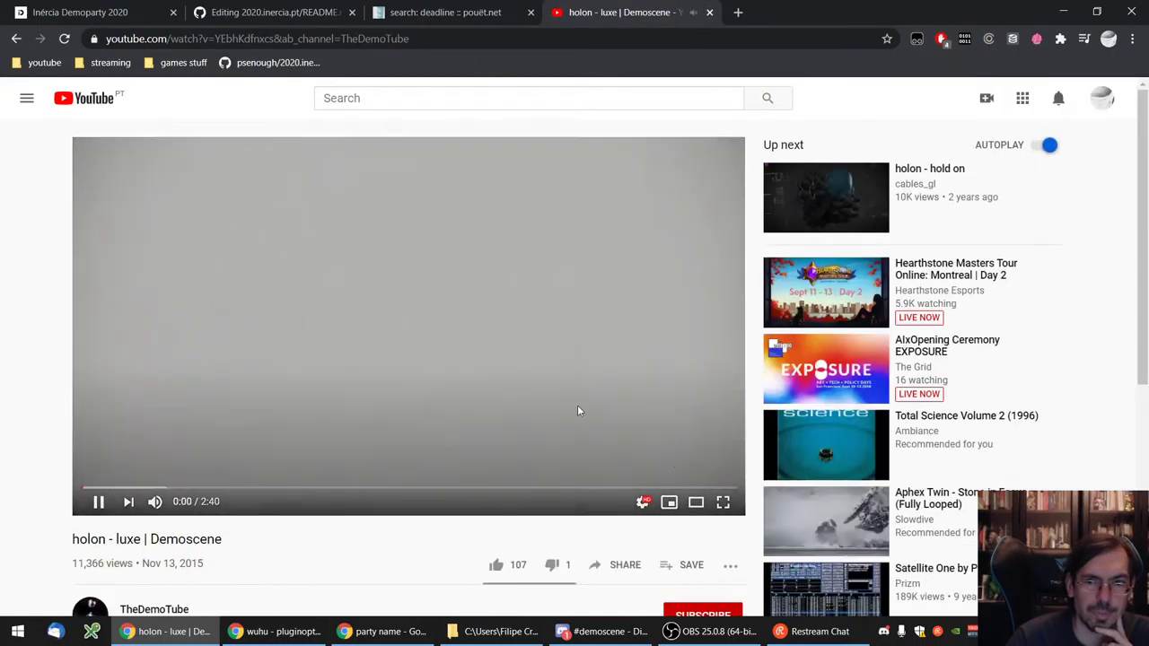
pyautogui.click(684, 565)
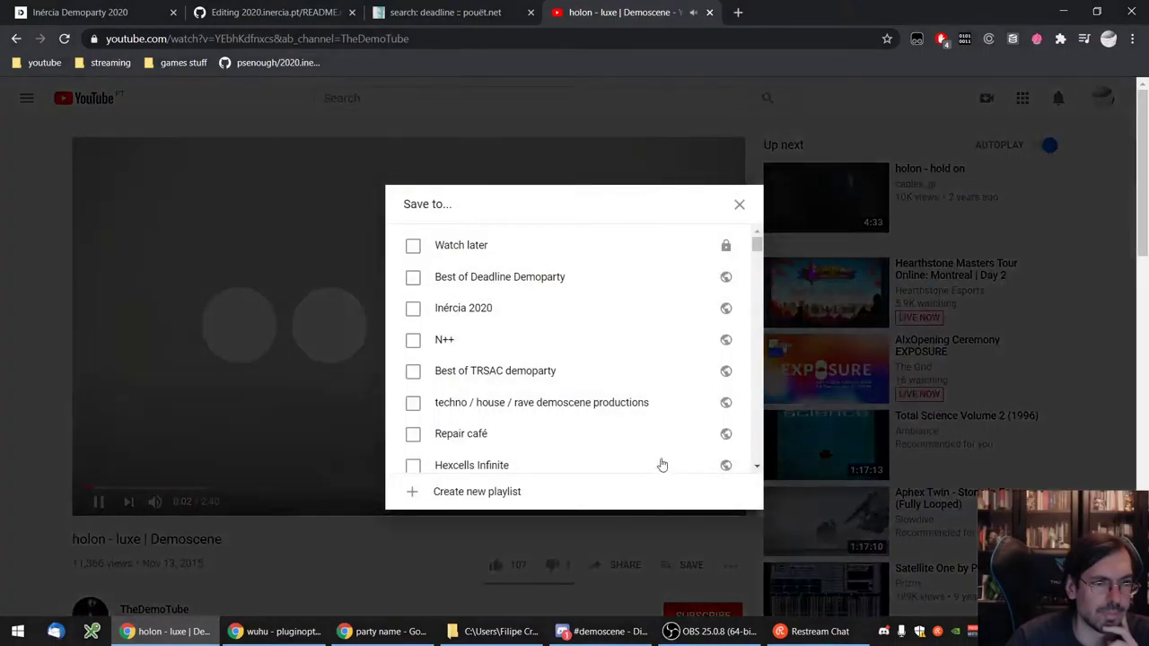
pyautogui.click(413, 276)
pyautogui.press('Escape')
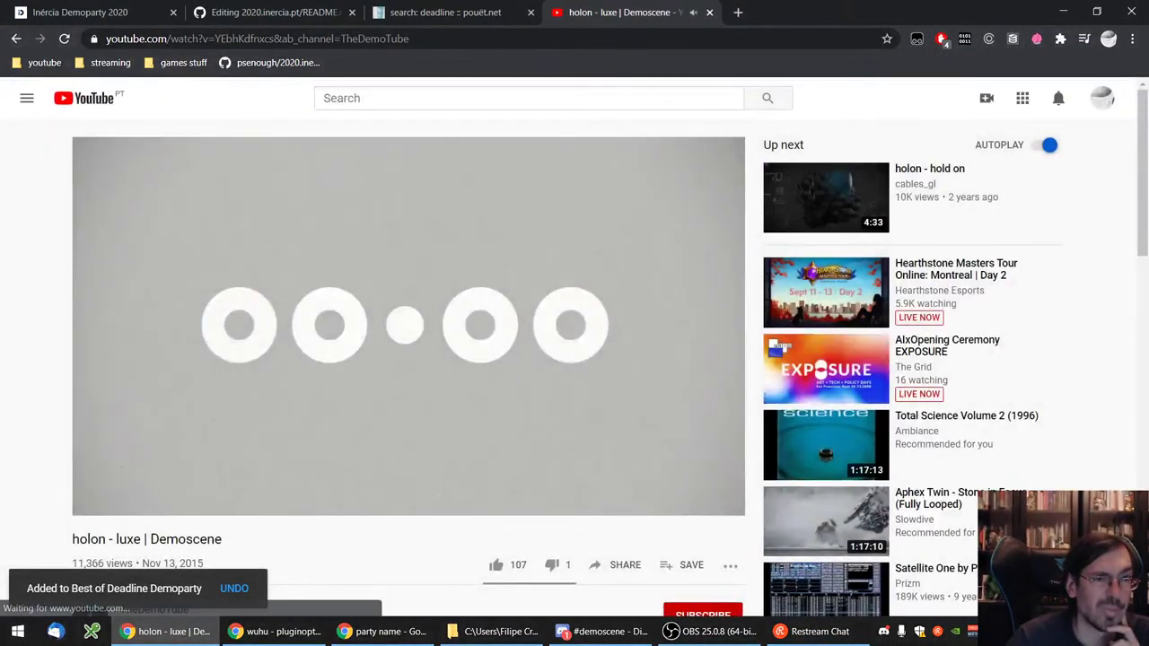
pyautogui.click(709, 12)
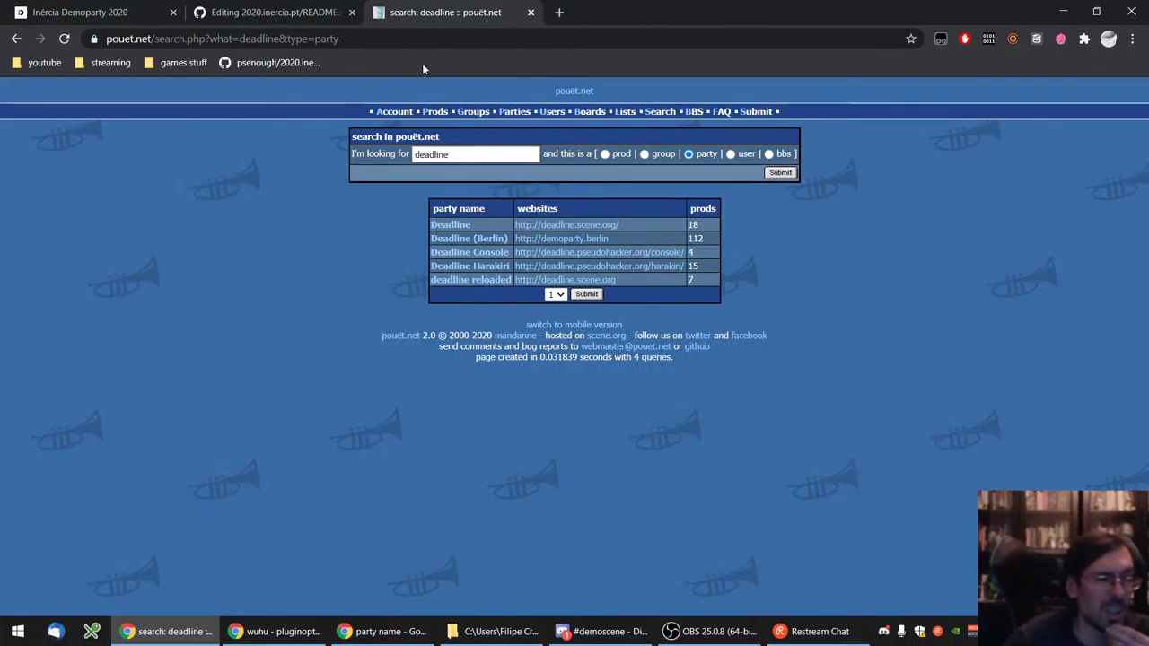
# - Open the Deadline (Berlin) 2016 production list and view its "they called it" invitation in a new tab
pyautogui.click(468, 238)
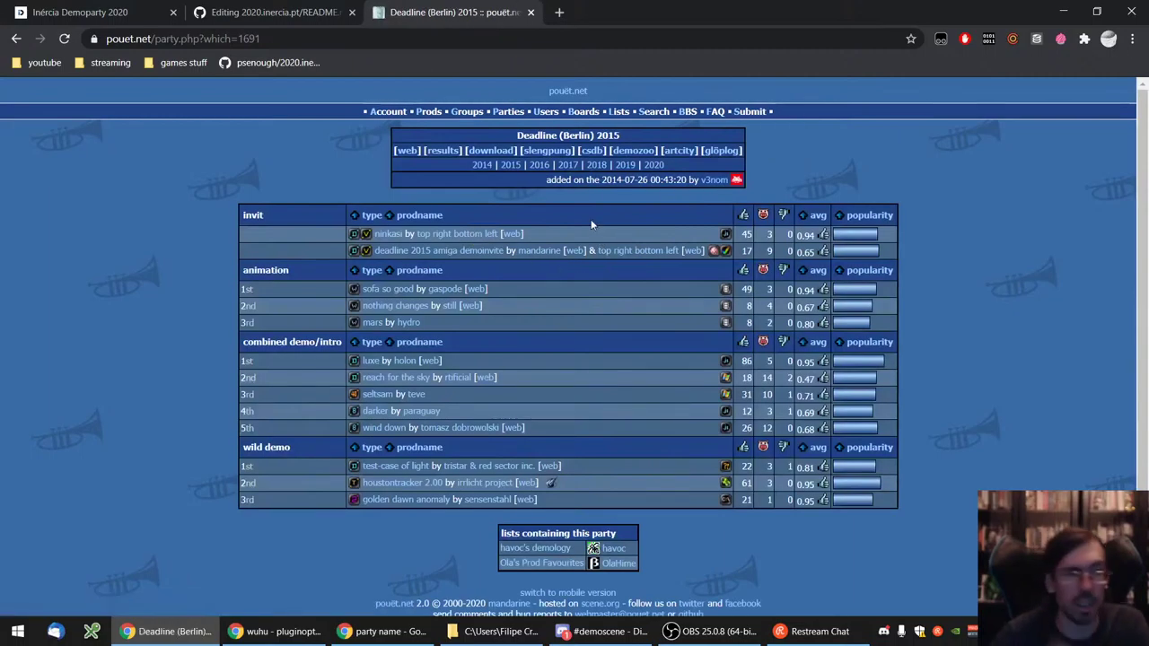
pyautogui.click(538, 166)
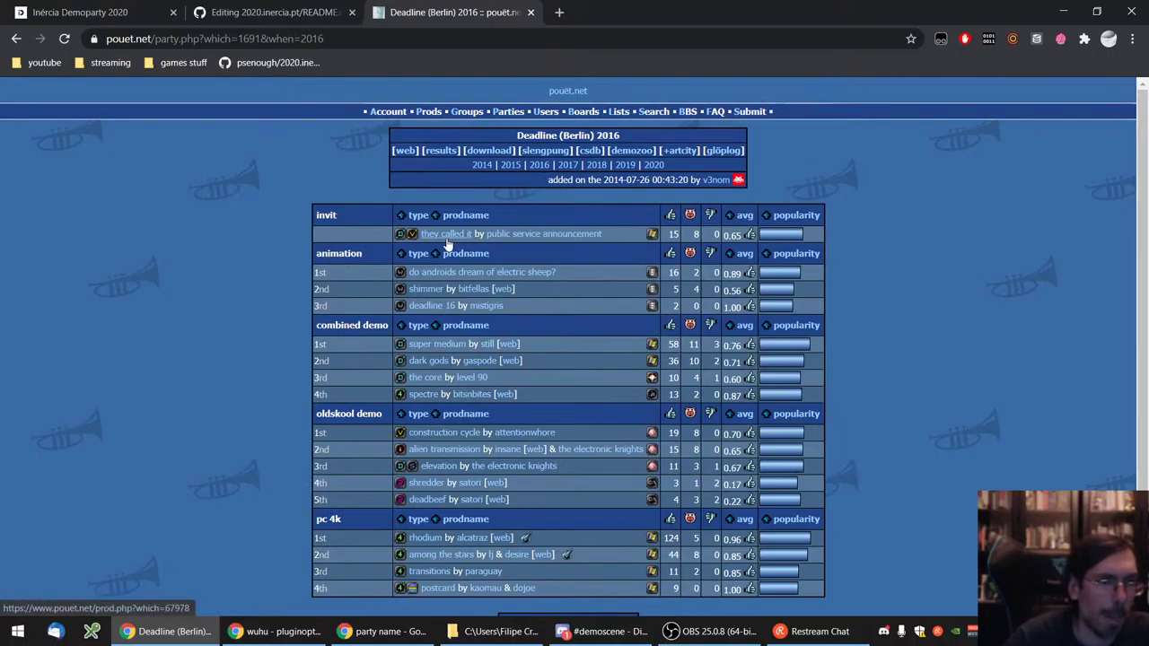
pyautogui.rightClick(443, 235)
pyautogui.click(484, 246)
pyautogui.click(629, 12)
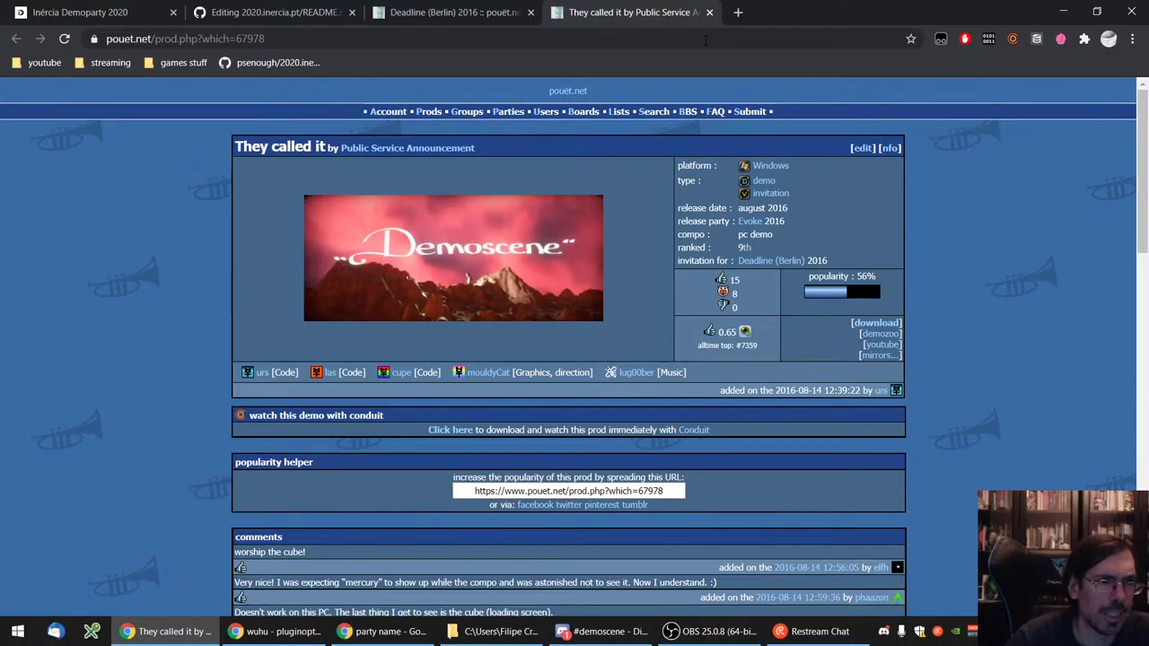
pyautogui.scroll(-20, 1019, 435)
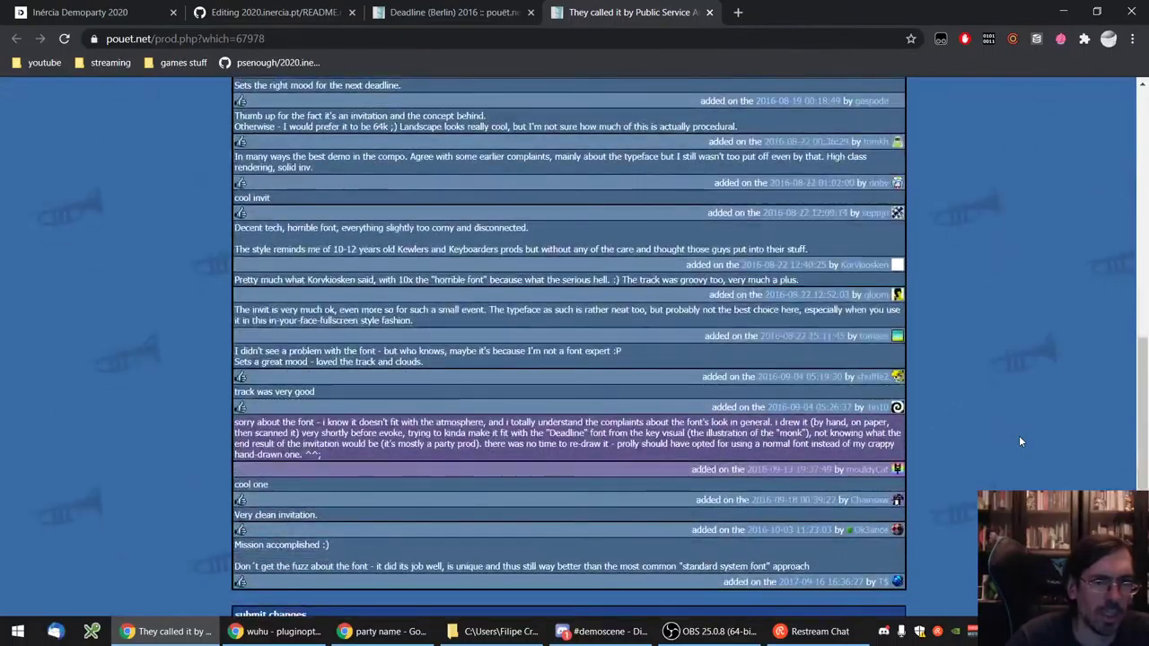
pyautogui.scroll(15, 1019, 441)
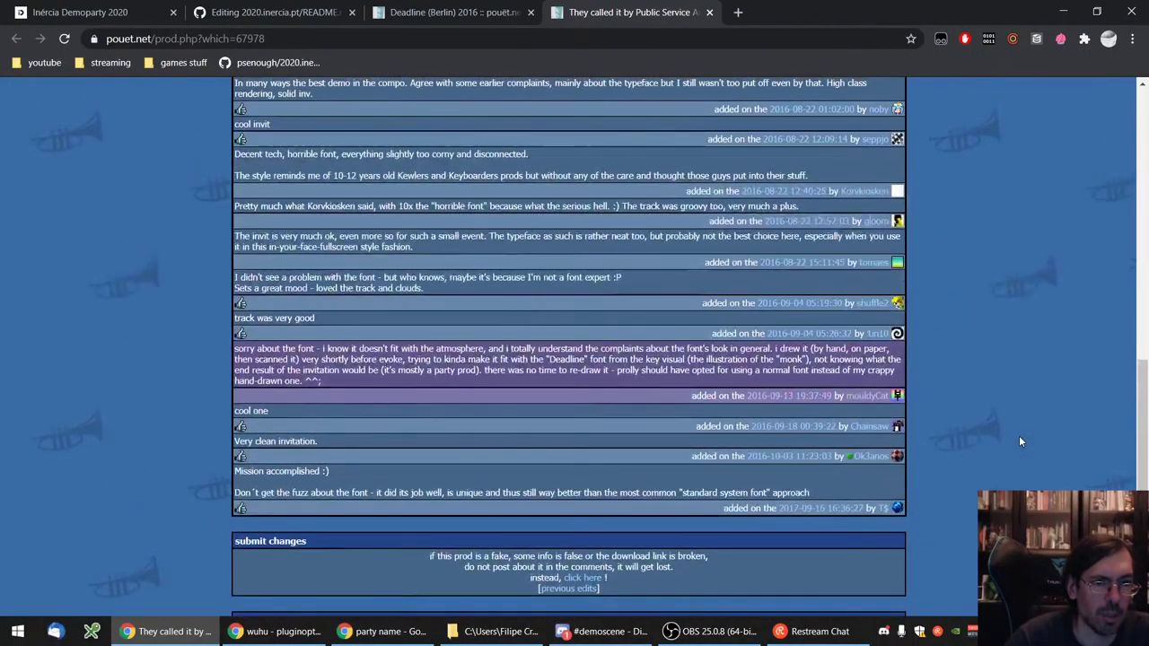
# - Review the comments and details on the "They called it" production page and close its tab
pyautogui.scroll(3, 1018, 440)
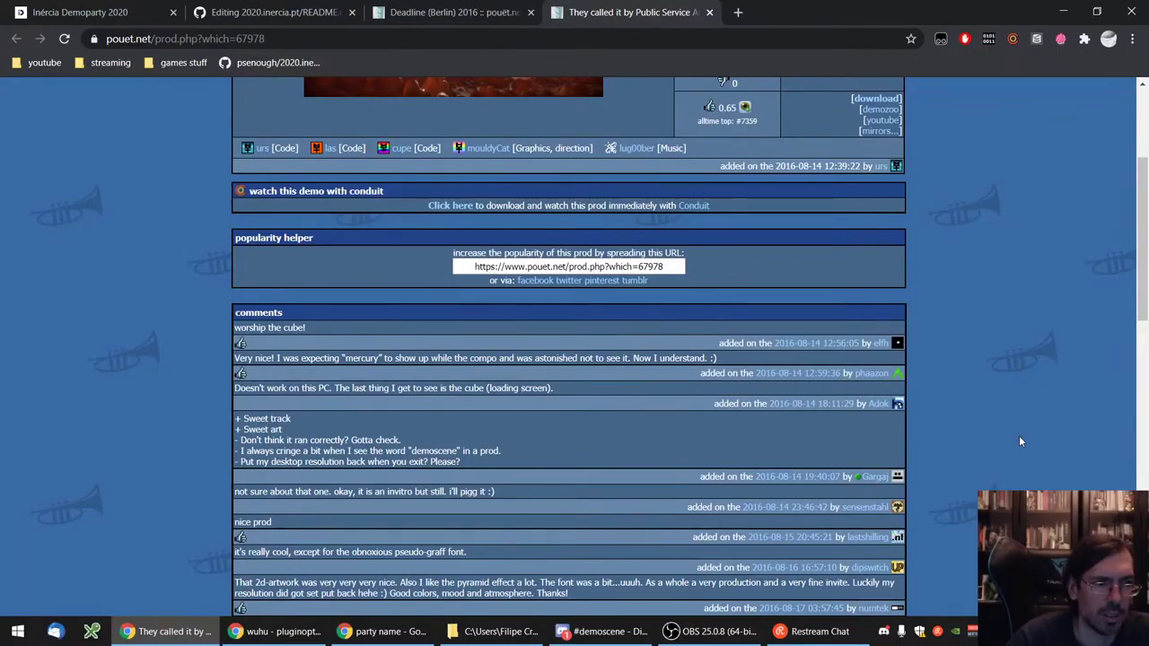
pyautogui.scroll(3, 1019, 440)
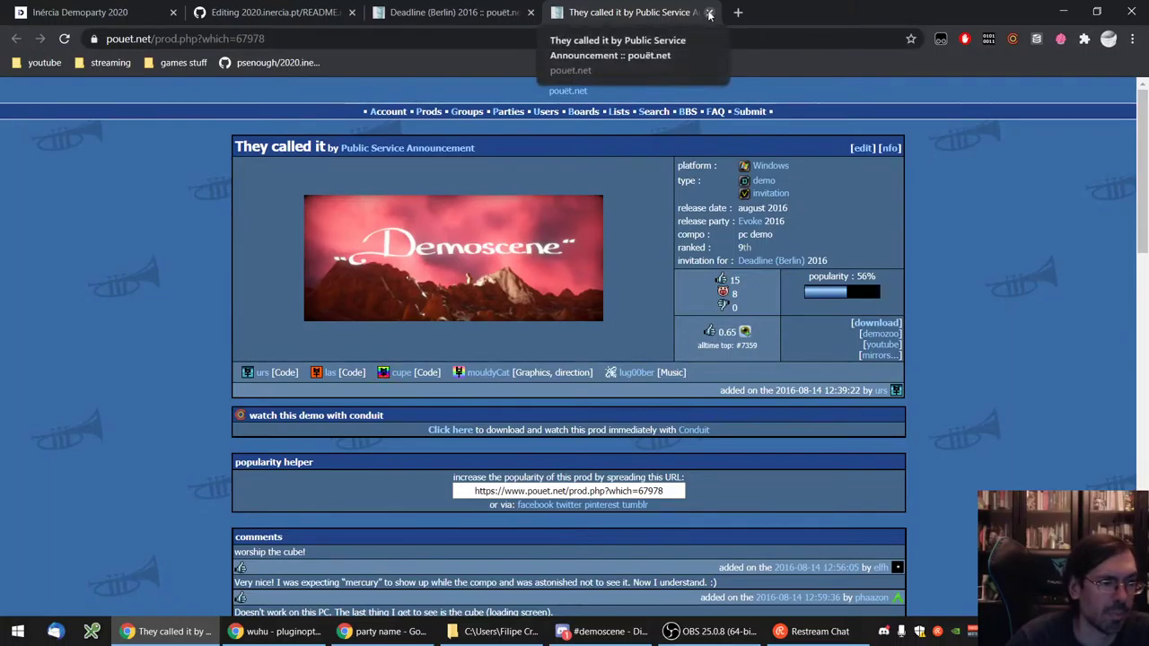
pyautogui.click(709, 13)
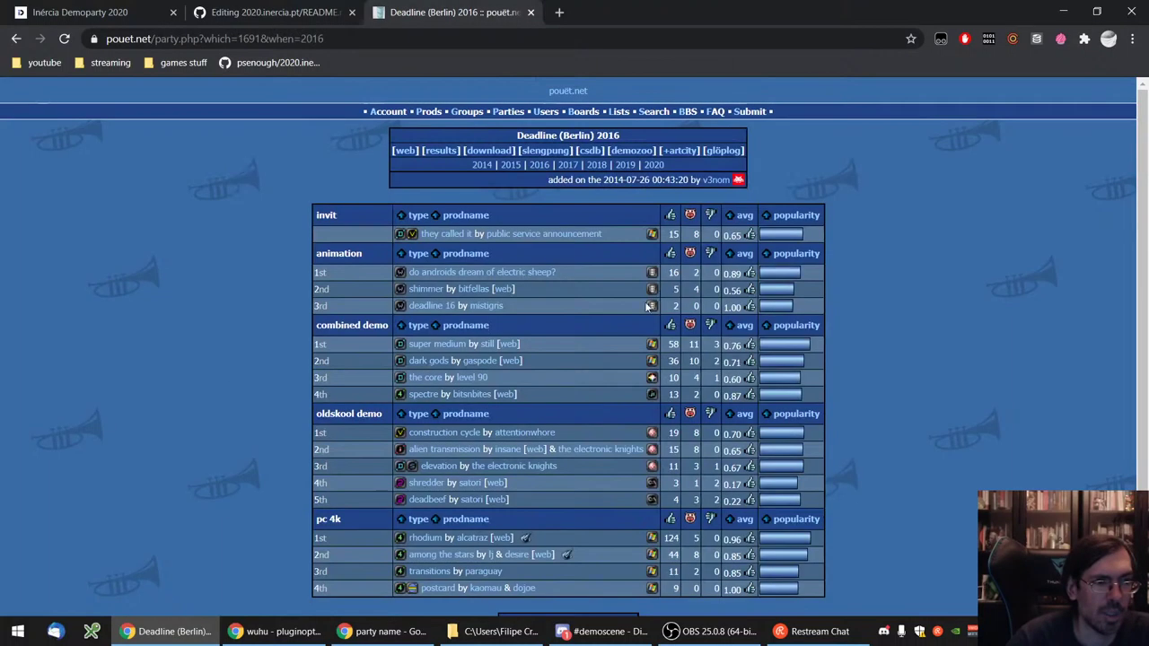
# - Open the YouTube video of "Do Androids Dream of Electric Sheep?" from the 2016 animation winners and skim through it
pyautogui.click(453, 279)
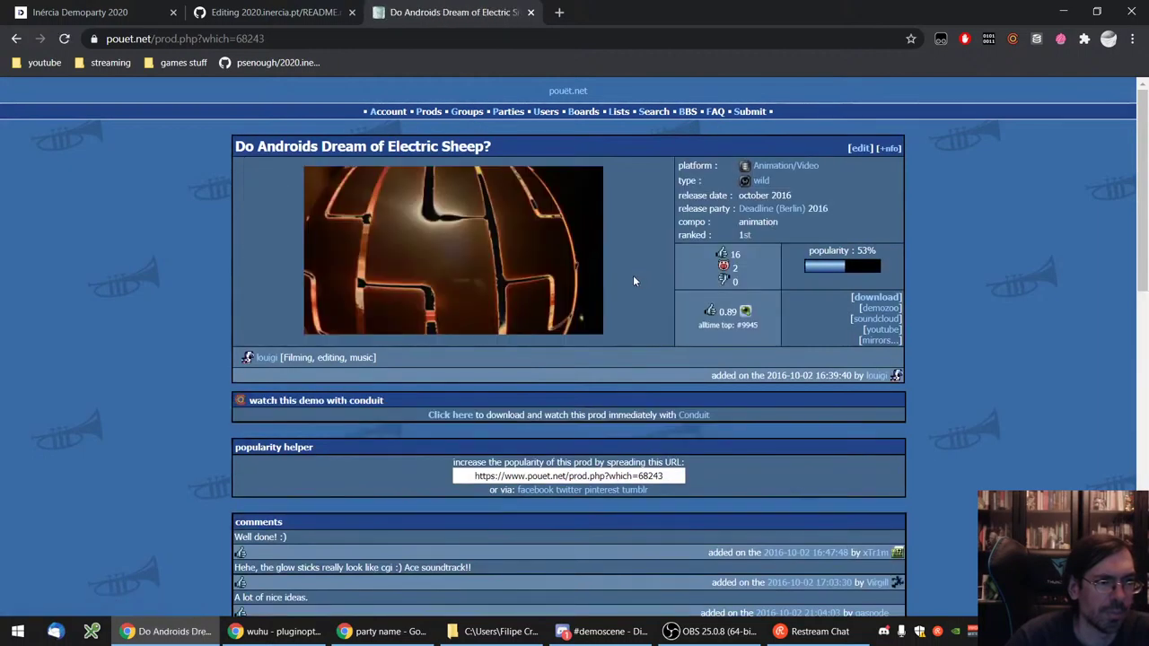
pyautogui.click(875, 331)
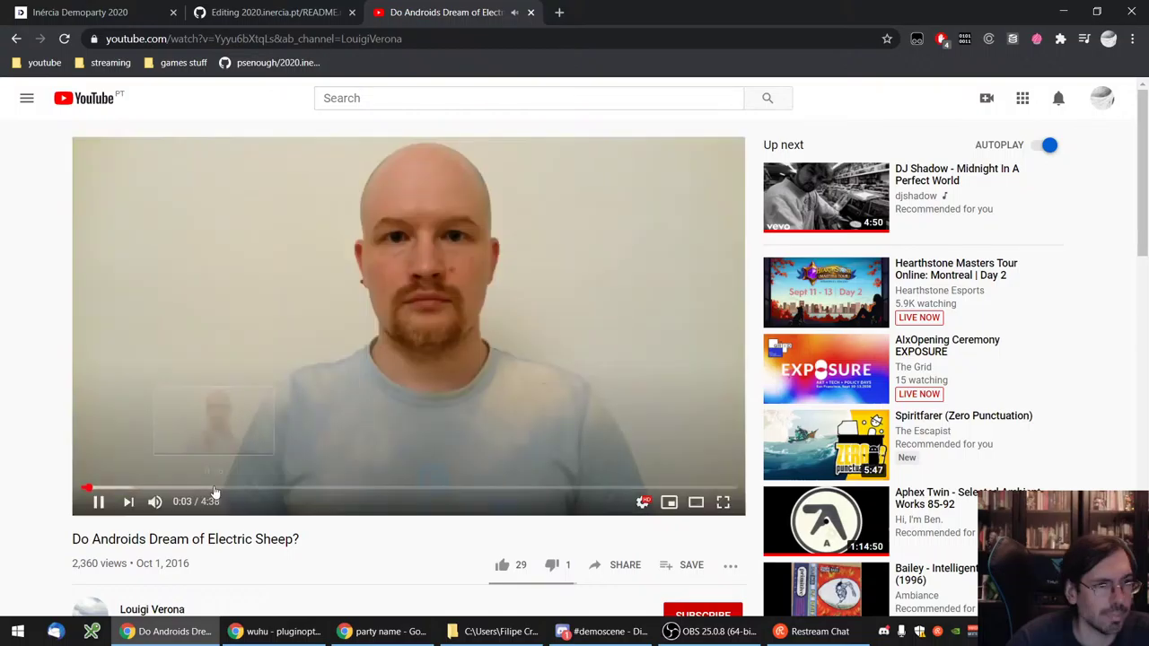
pyautogui.click(213, 489)
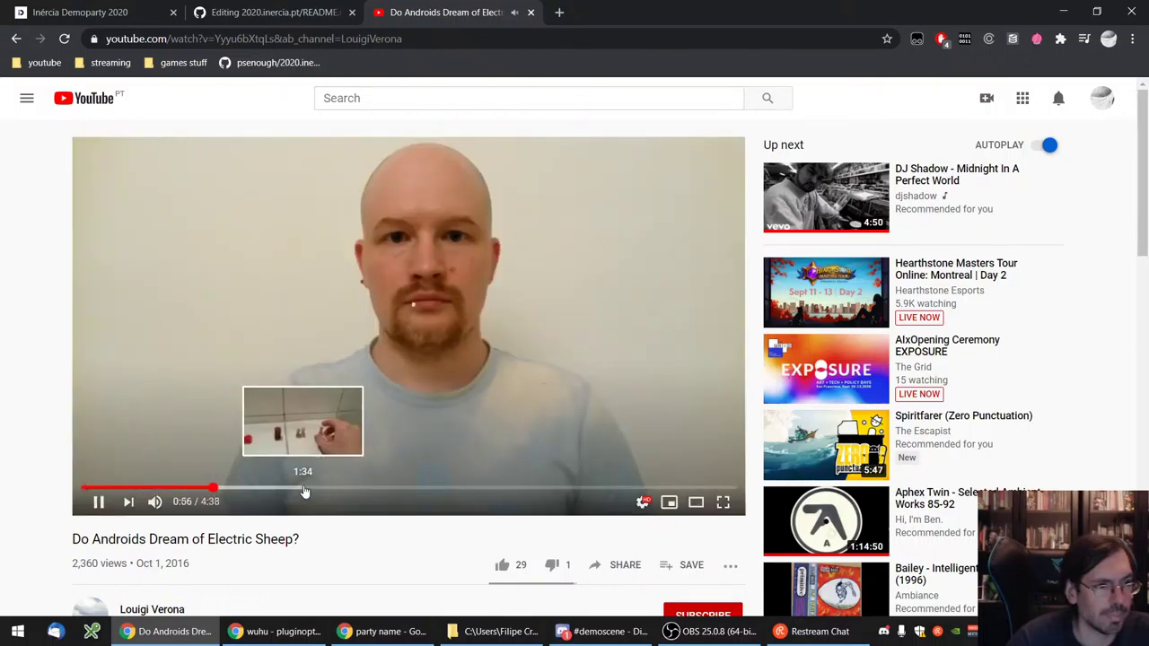
pyautogui.click(305, 489)
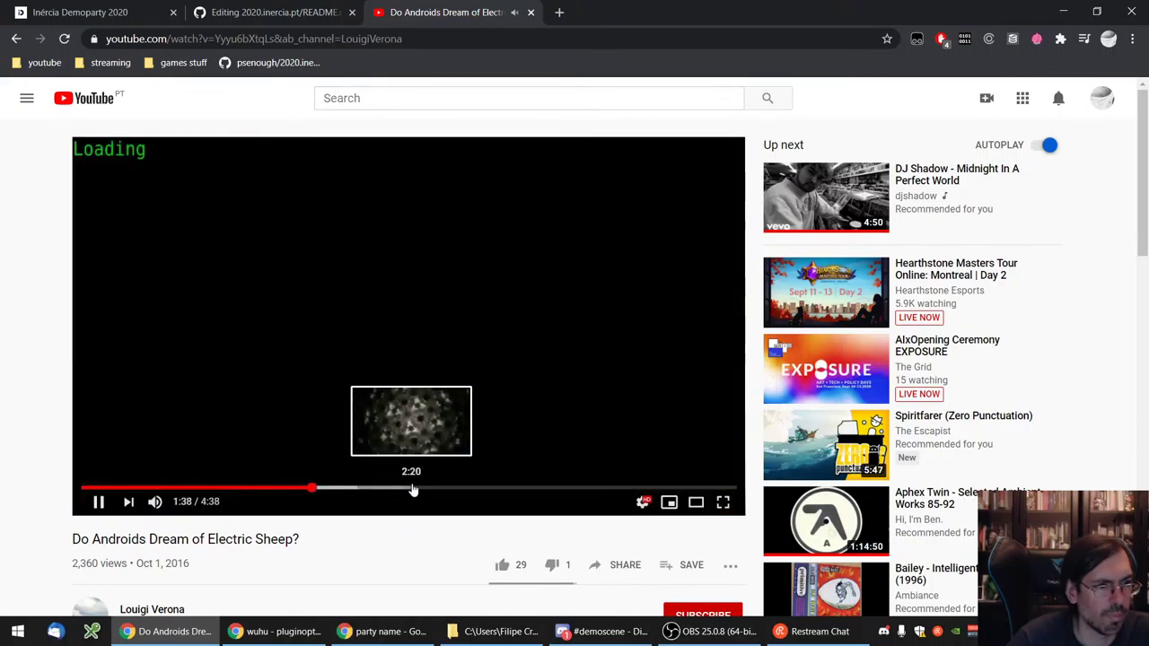
pyautogui.click(412, 489)
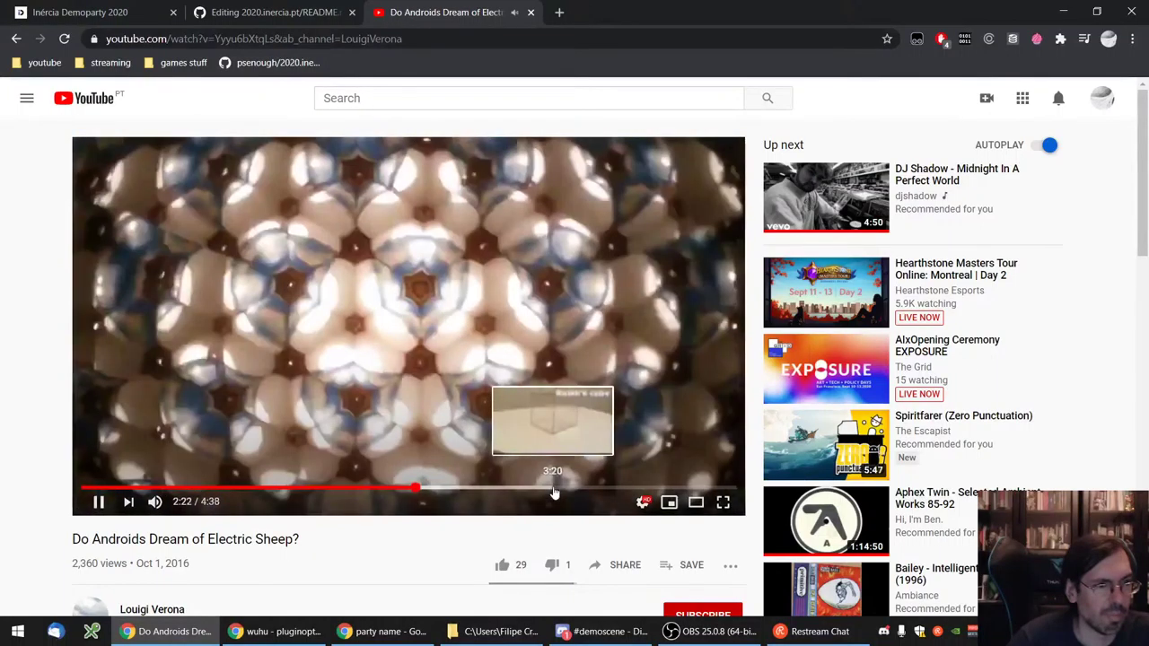
pyautogui.click(552, 489)
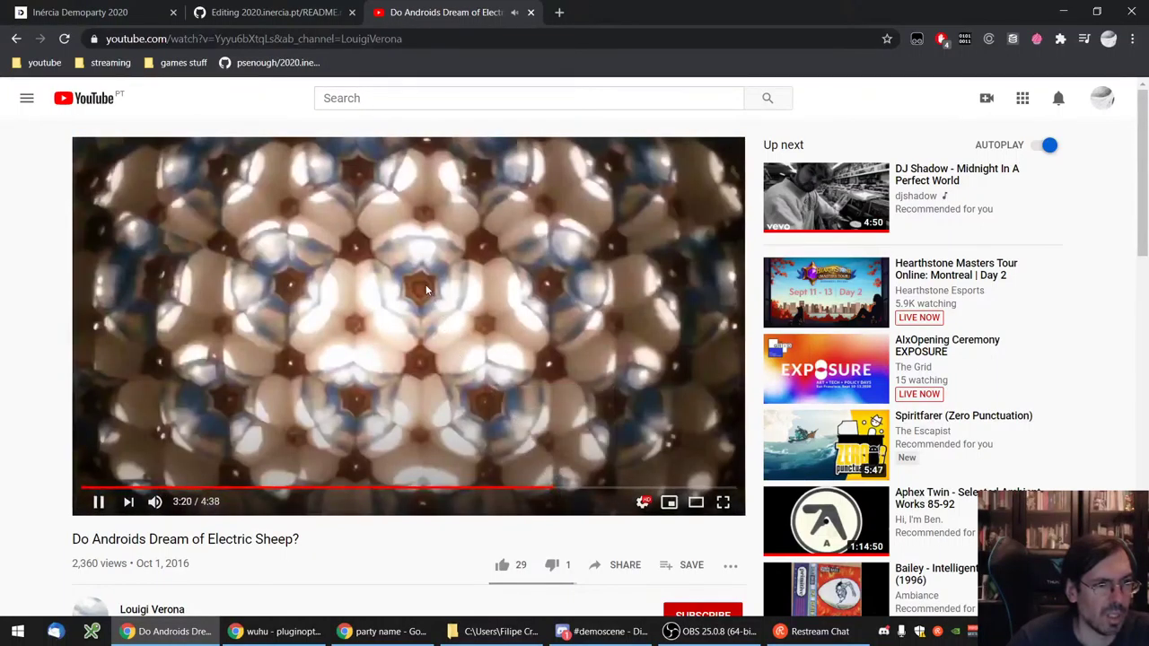
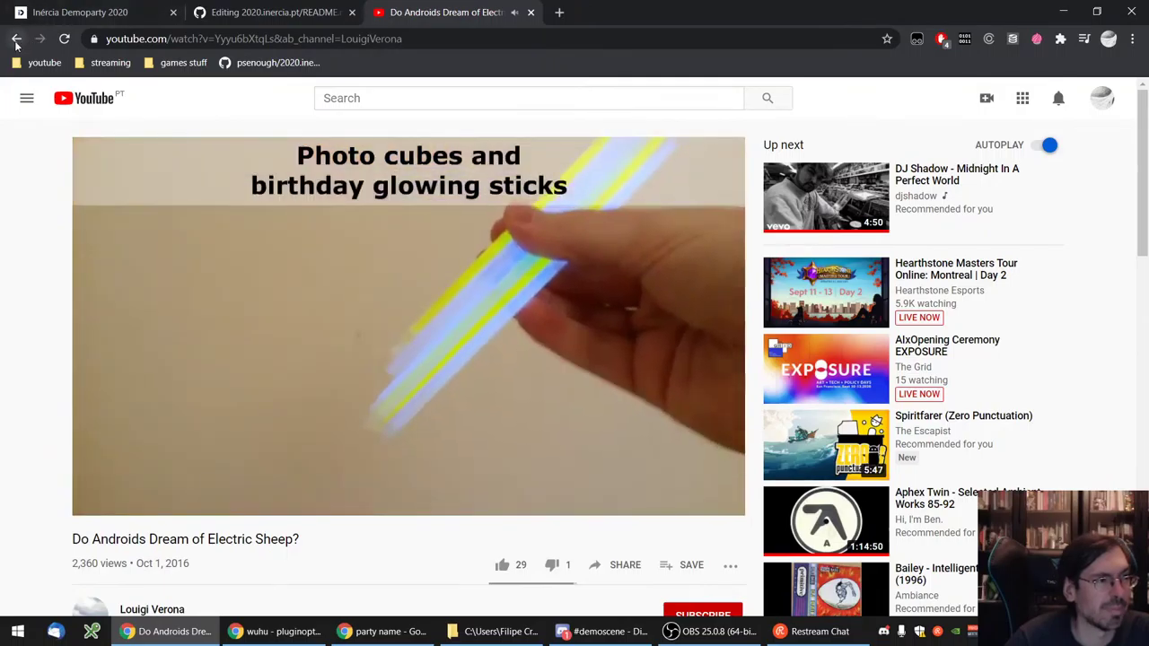
# - Add the YouTube video of "Do Androids Dream of Electric Sheep?" to the "Best of Deadline Demoparty" playlist and return to its pouët.net page
pyautogui.click(16, 39)
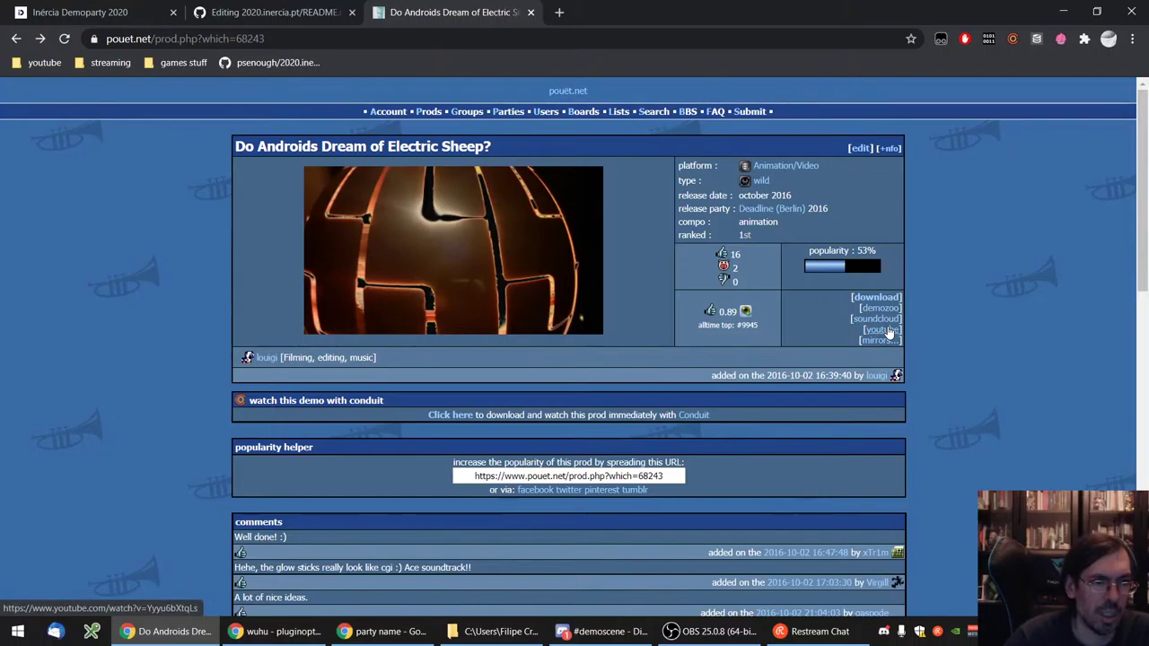
pyautogui.click(879, 330)
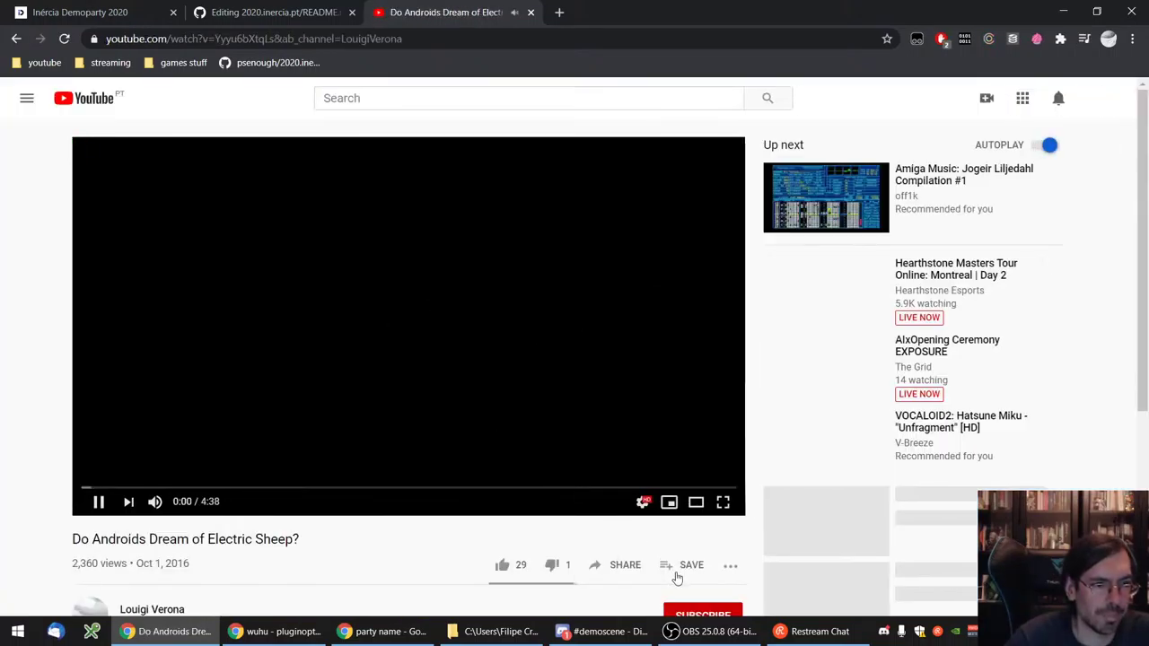
pyautogui.click(691, 565)
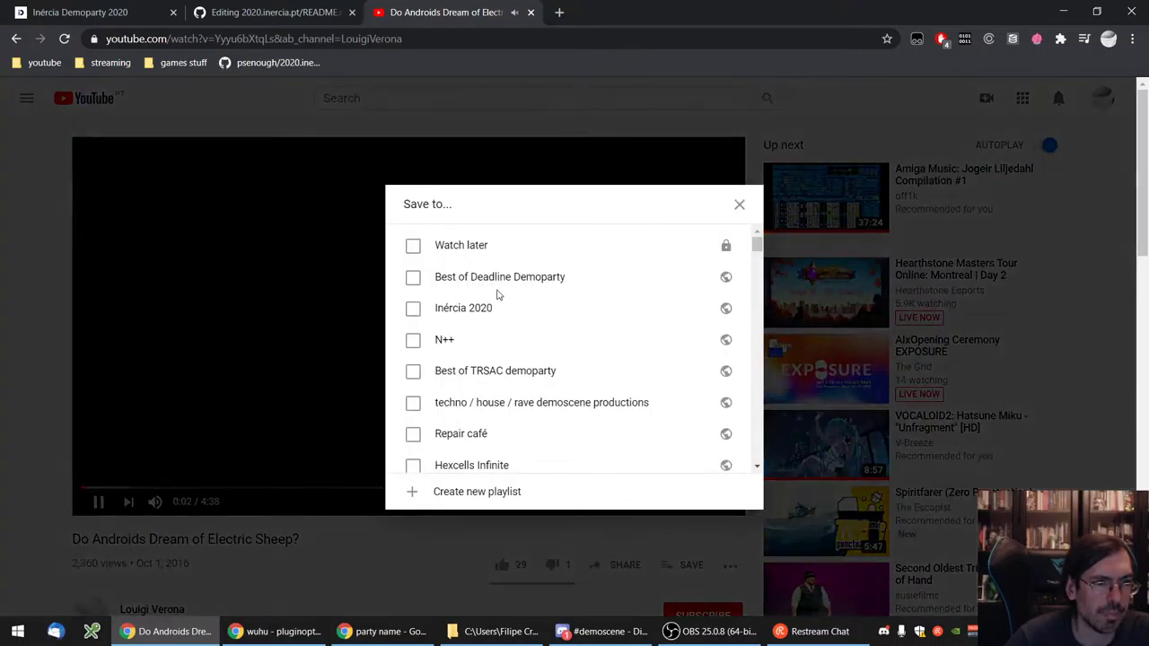
pyautogui.click(495, 278)
pyautogui.click(633, 106)
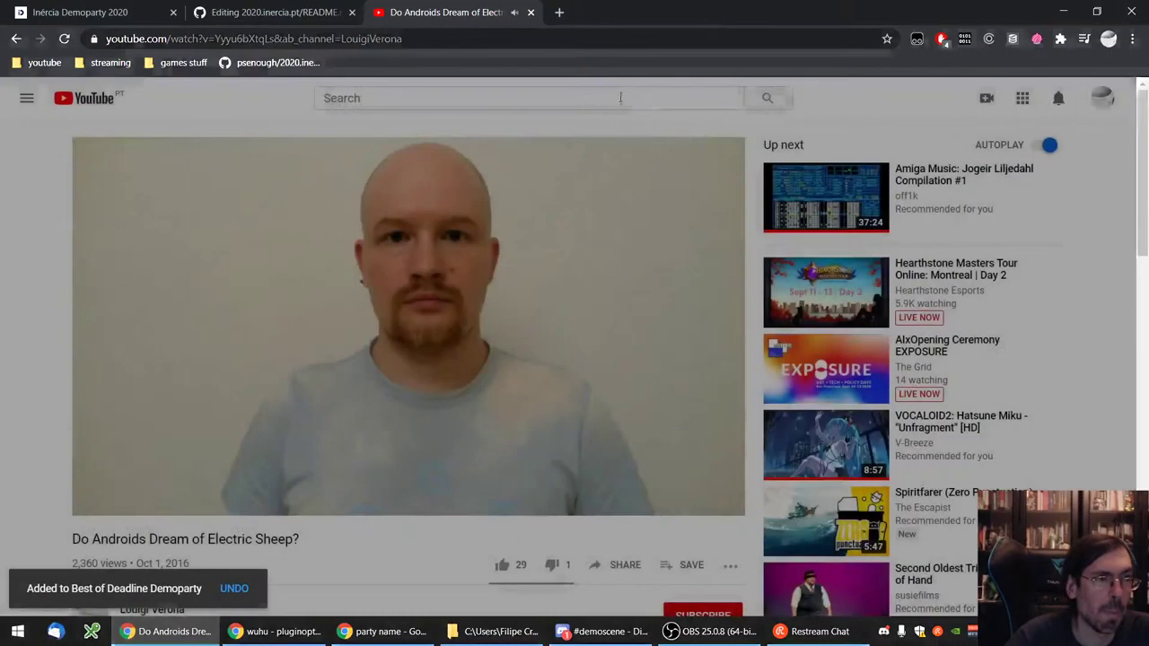
pyautogui.hotkey('alt', 'Left')
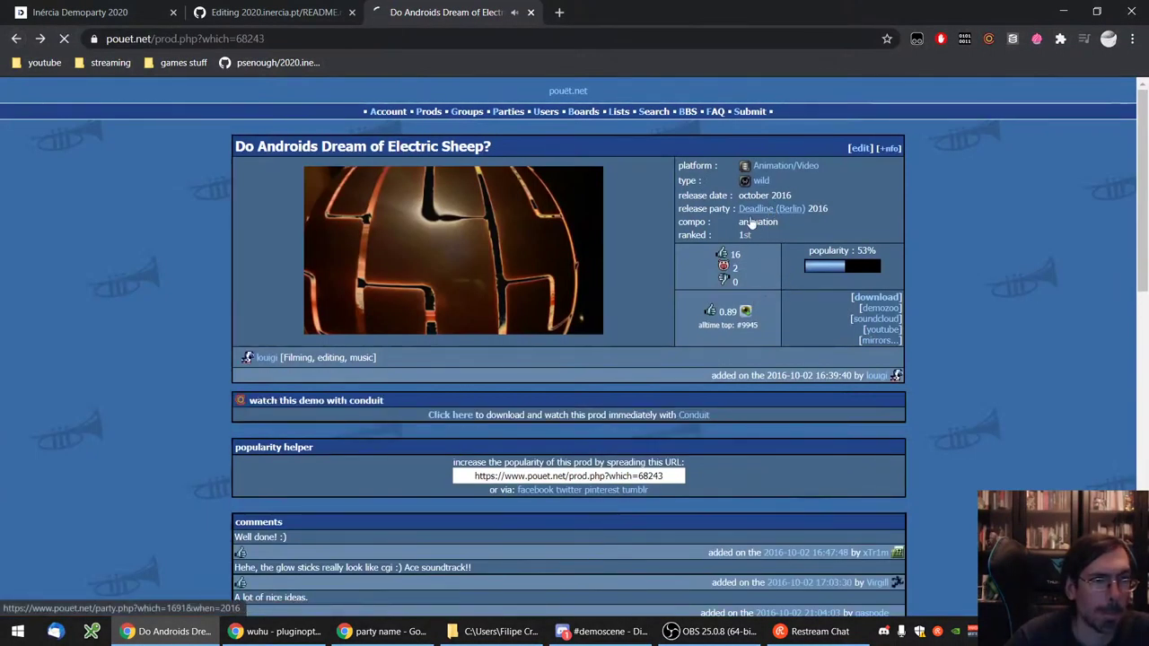
# - From the Deadline (Berlin) 2016 list, open Dark Gods, Super Medium, Among the Stars and Rhodium each in a new tab
pyautogui.click(763, 206)
pyautogui.scroll(-2, 549, 490)
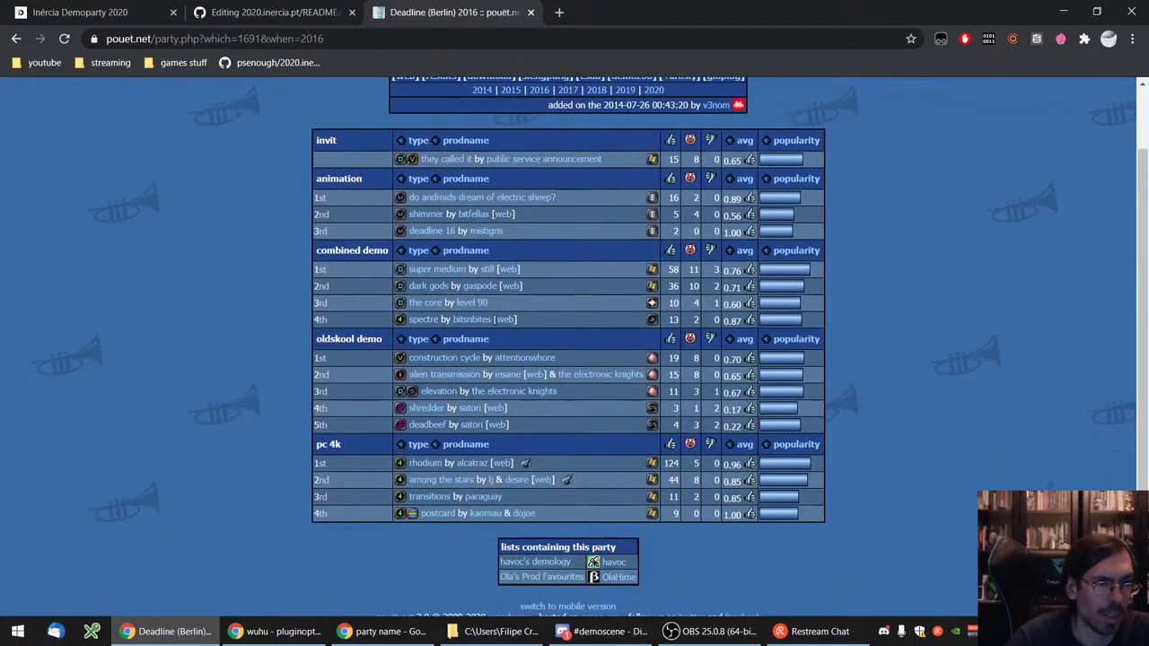
pyautogui.rightClick(423, 289)
pyautogui.click(453, 299)
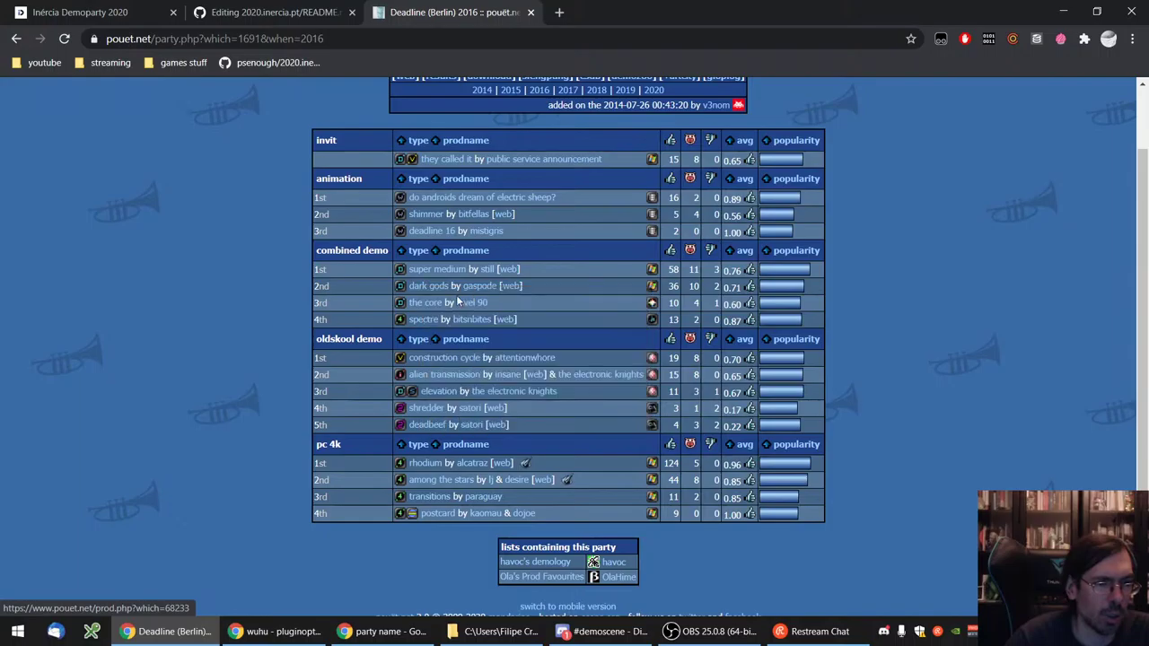
pyautogui.rightClick(430, 269)
pyautogui.click(459, 282)
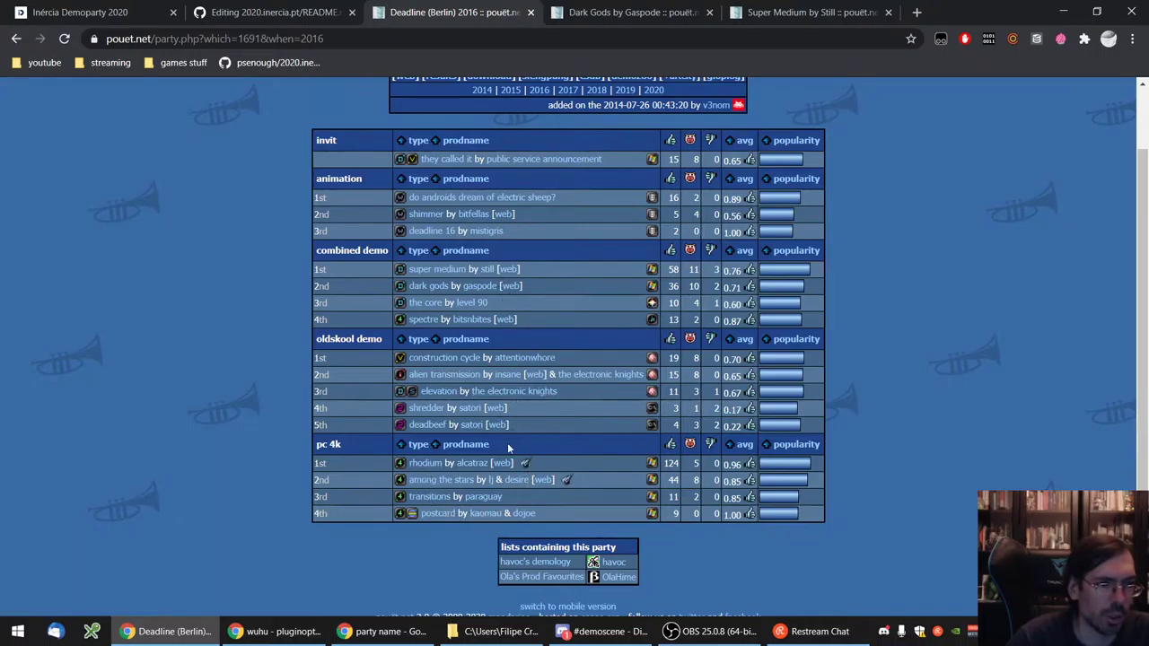
pyautogui.middleClick(435, 480)
pyautogui.rightClick(420, 462)
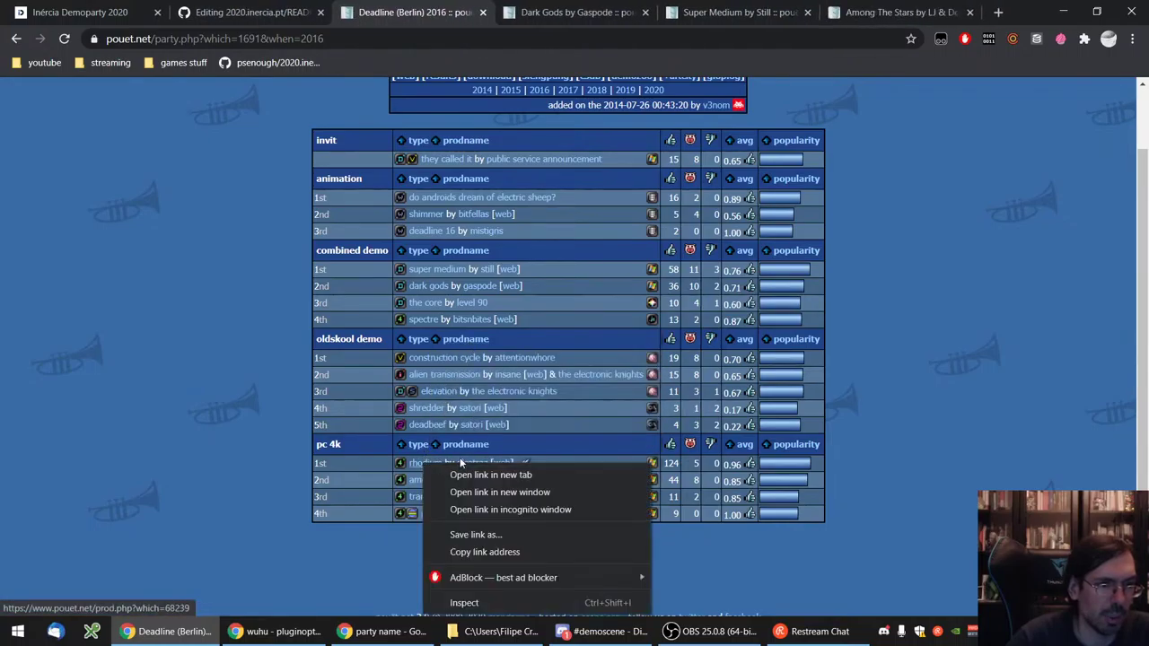
pyautogui.click(453, 469)
# - Review the Dark Gods production page and its comments, and close its tab
pyautogui.click(477, 13)
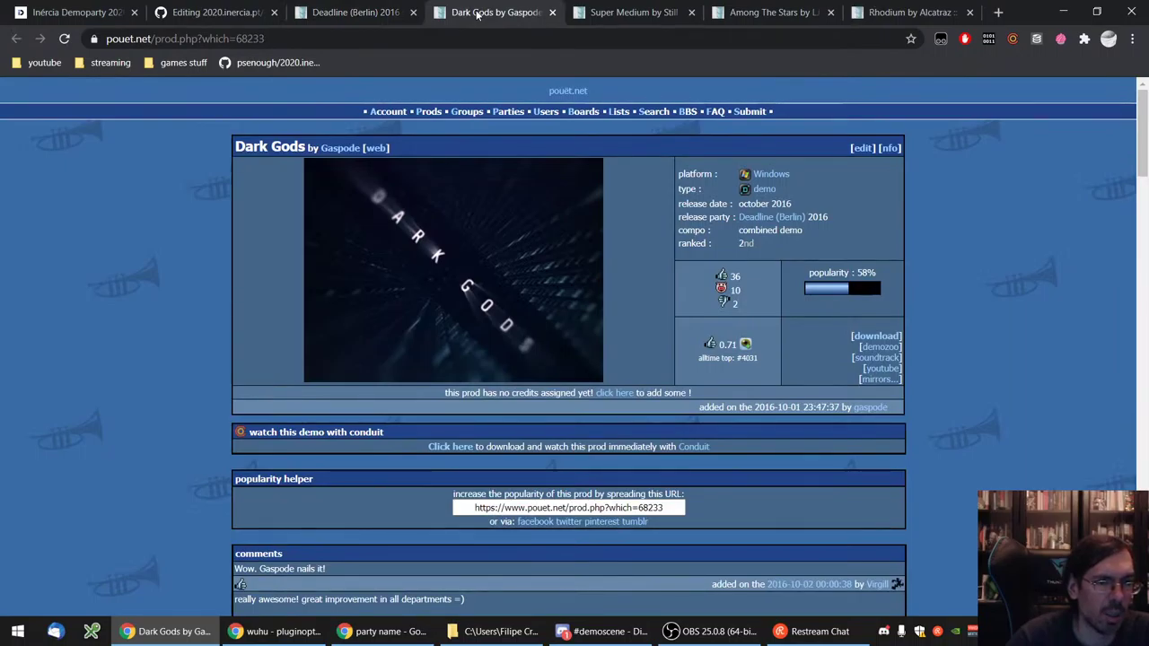
pyautogui.scroll(-3, 632, 531)
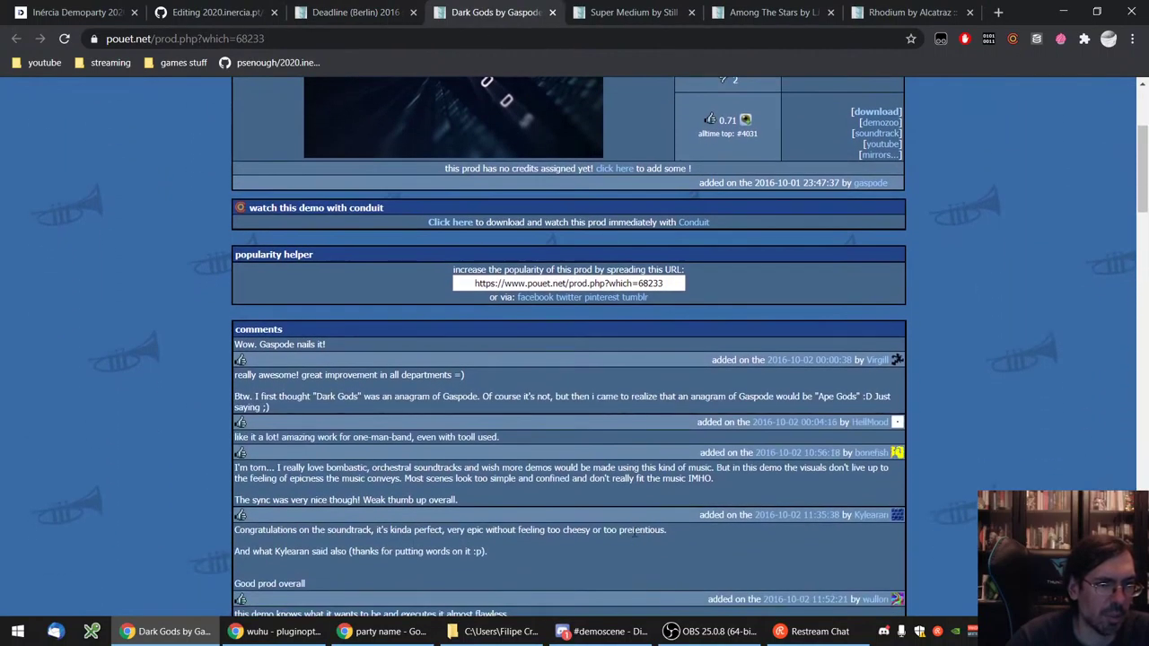
pyautogui.scroll(3, 632, 531)
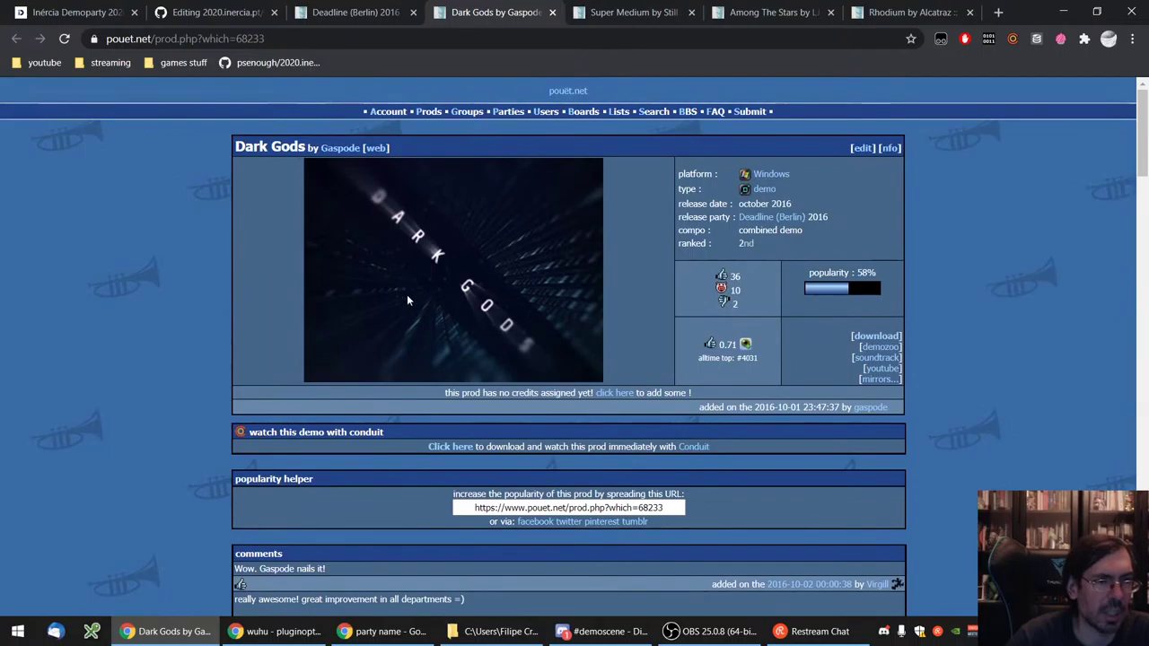
pyautogui.click(552, 13)
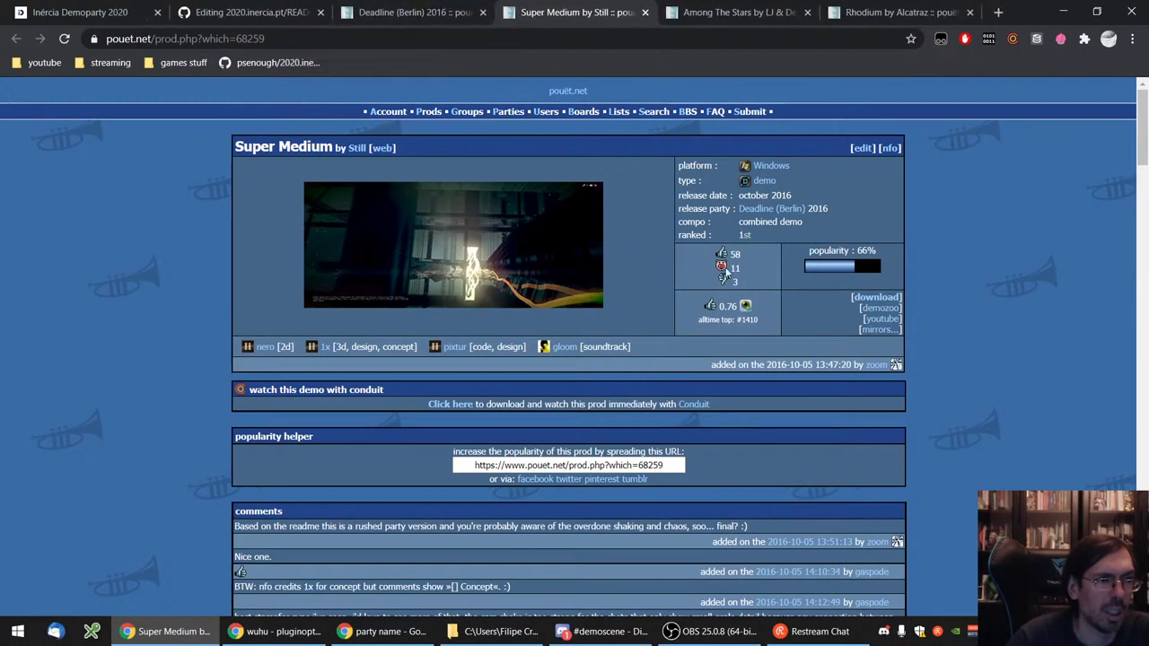
# - Add the YouTube video of Super Medium to the "Best of Deadline Demoparty" playlist and close its tab
pyautogui.click(877, 319)
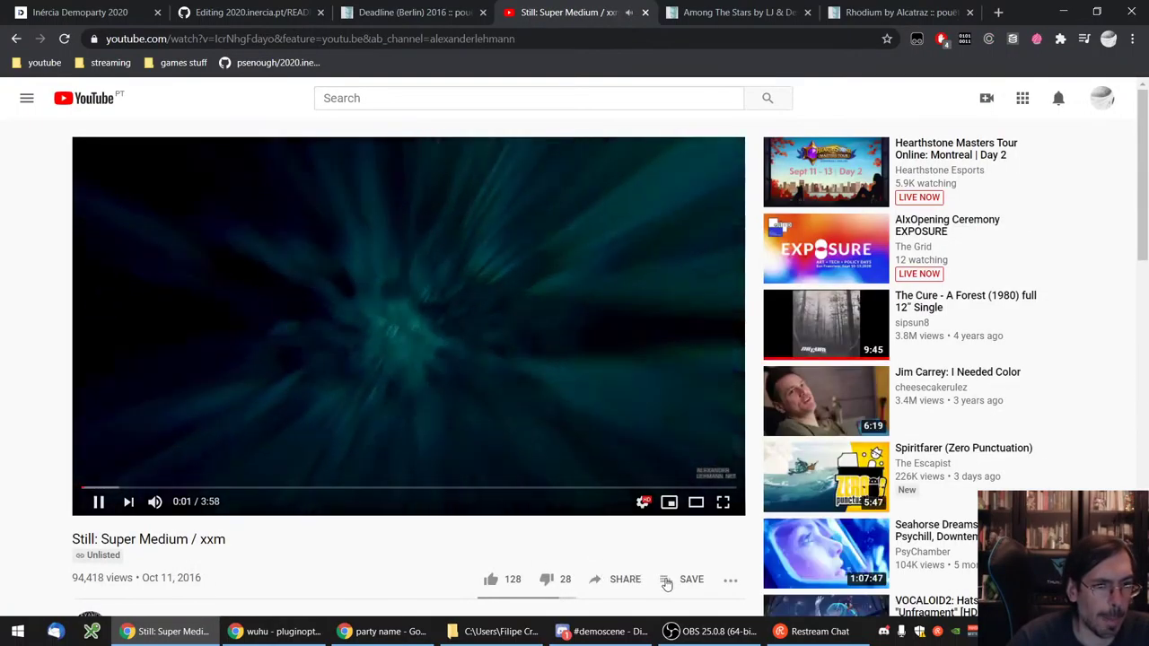
pyautogui.click(691, 579)
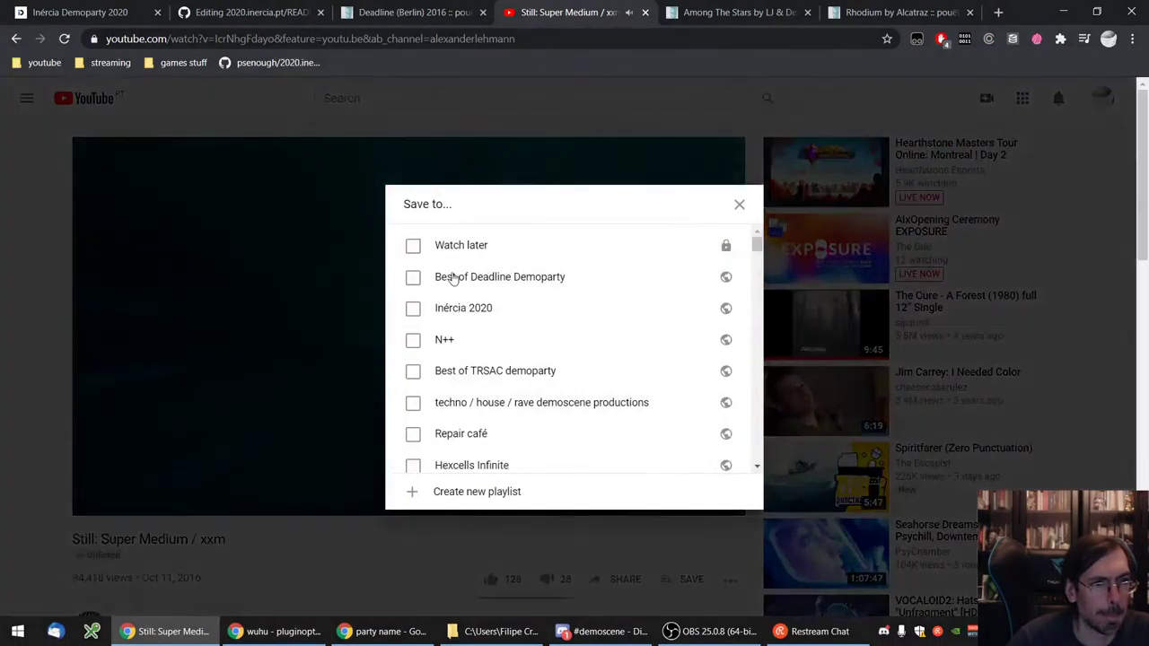
pyautogui.click(963, 297)
pyautogui.hotkey('ctrl', 'w')
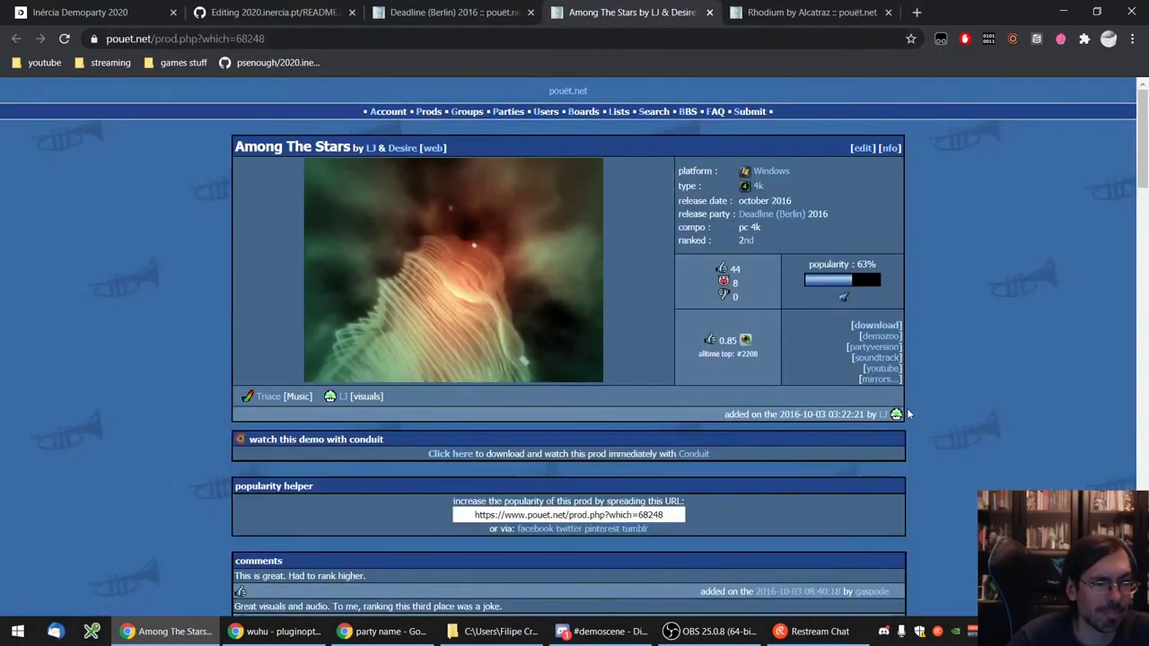
# - Add the YouTube video of Among The Stars to the "Best of Deadline Demoparty" playlist and close its tab
pyautogui.click(882, 369)
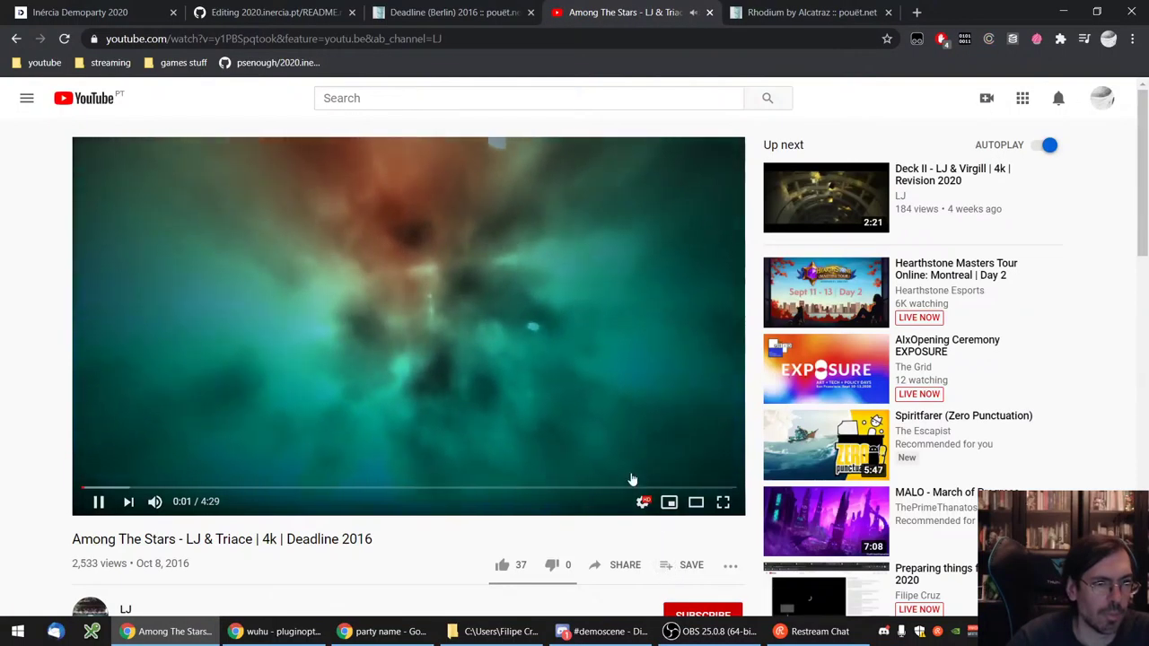
pyautogui.click(677, 564)
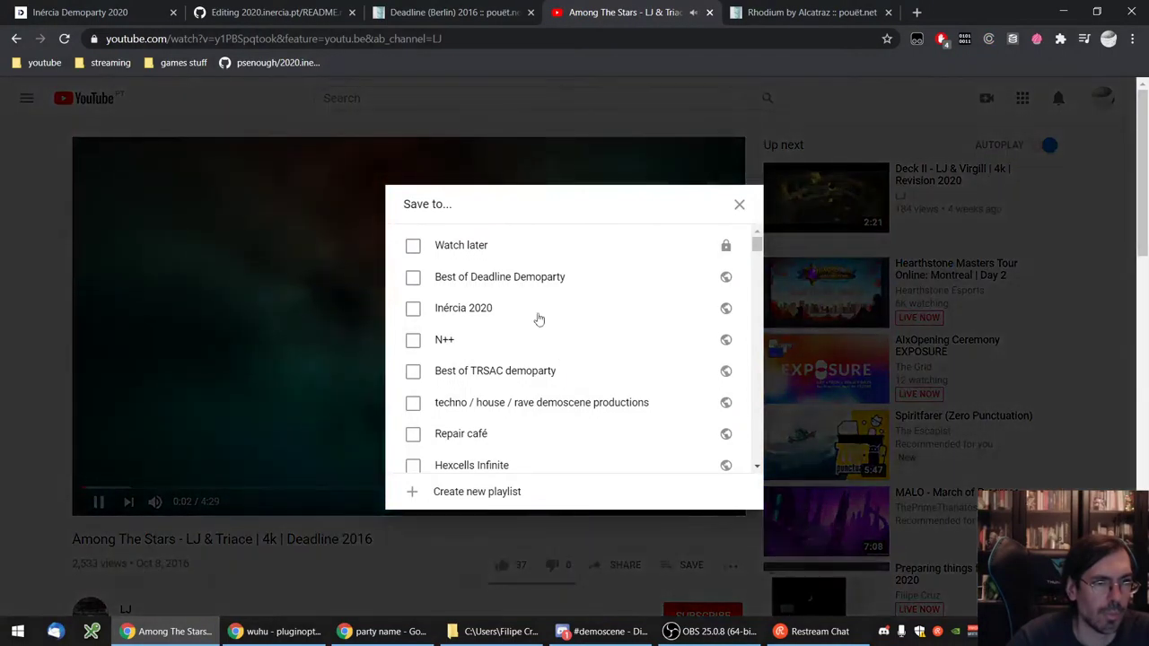
pyautogui.click(469, 280)
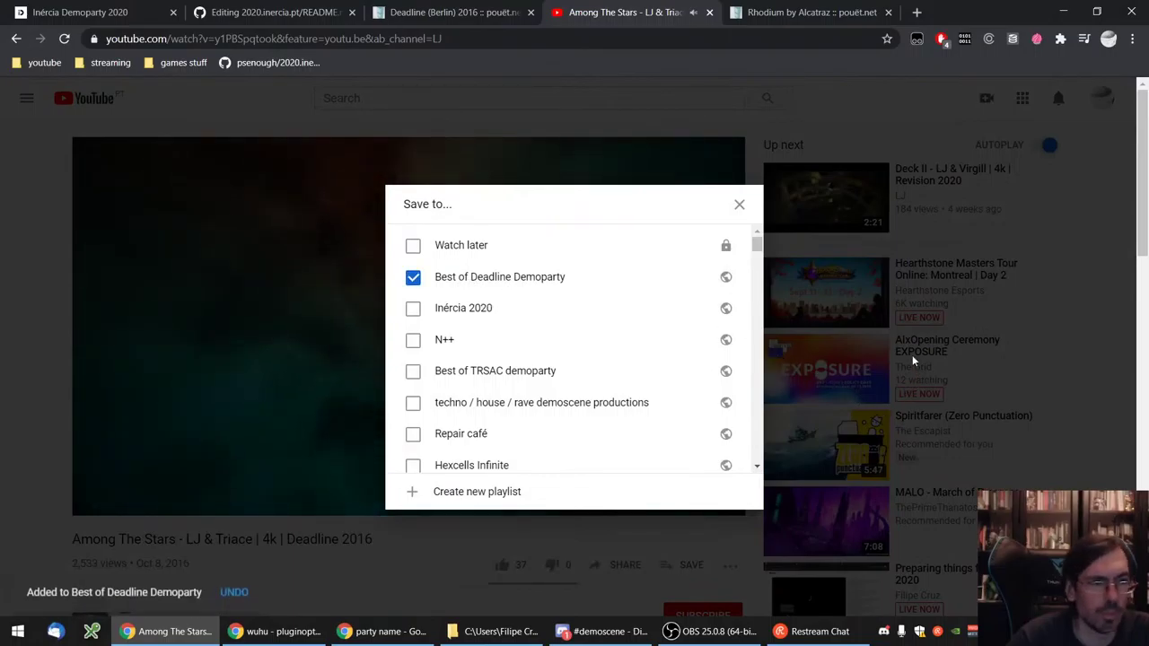
pyautogui.click(801, 85)
pyautogui.hotkey('ctrl', 'w')
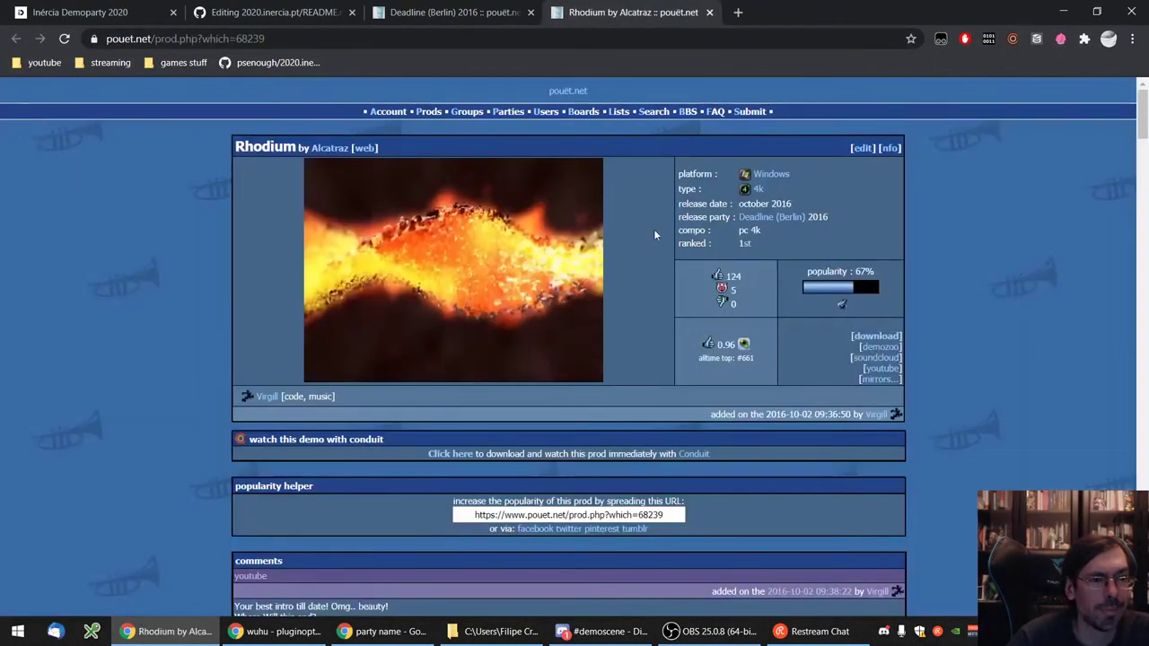
# - Add the YouTube video of Rhodium to the "Best of Deadline Demoparty" playlist and switch to the Deadline (Berlin) 2017 production list
pyautogui.click(883, 369)
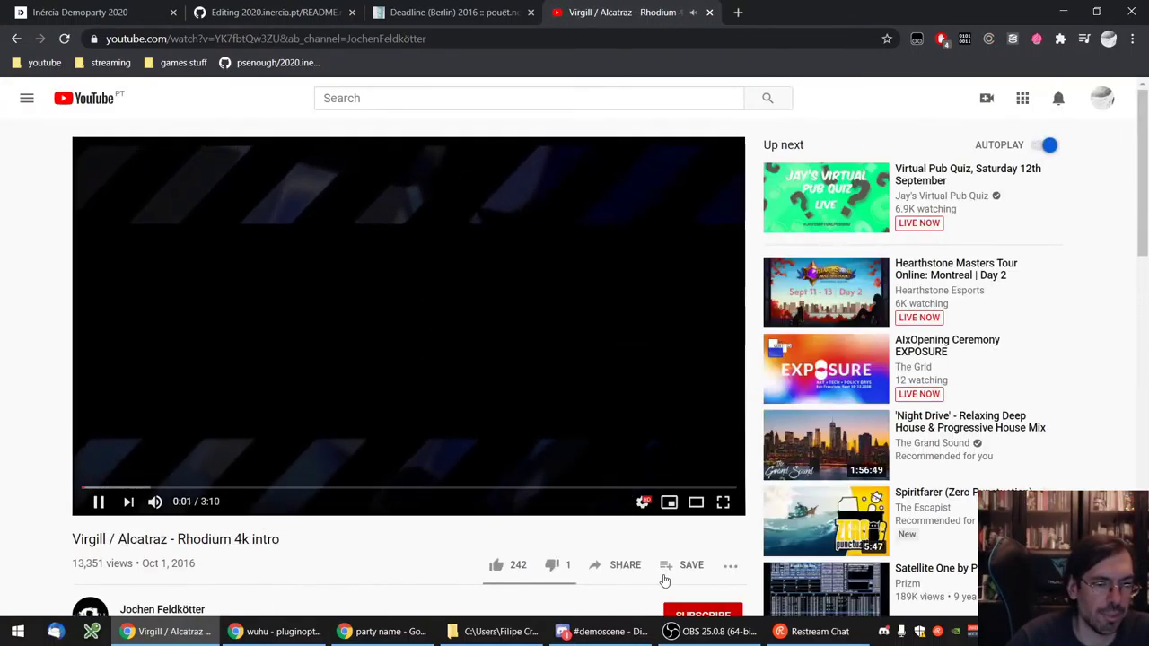
pyautogui.click(681, 564)
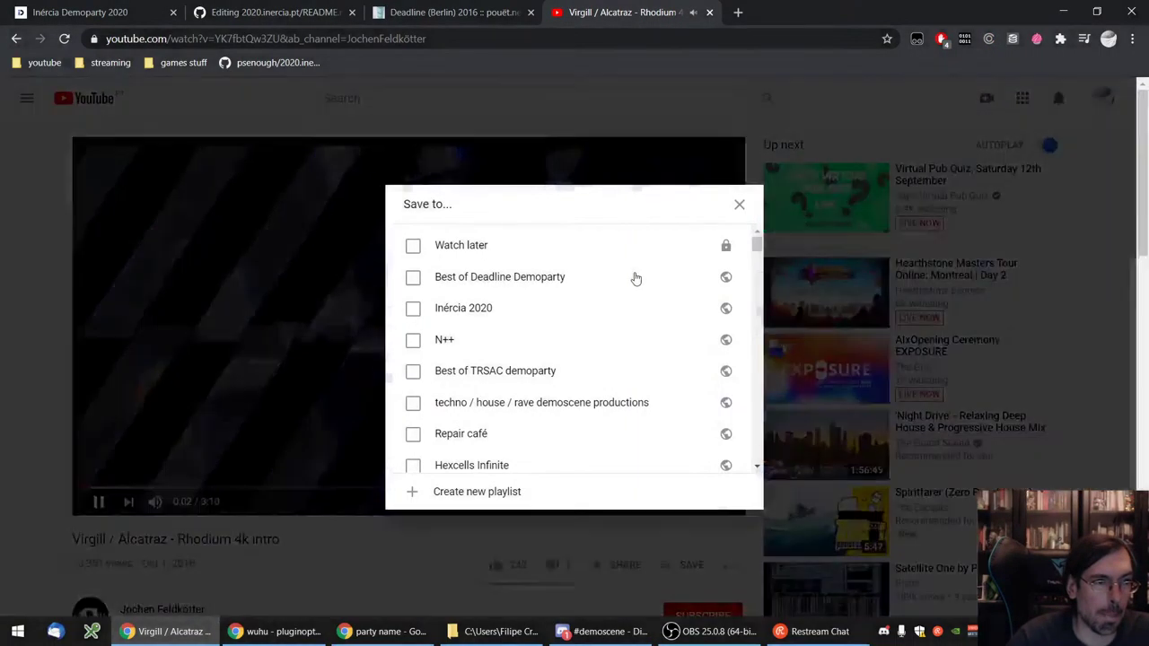
pyautogui.click(487, 277)
pyautogui.click(777, 93)
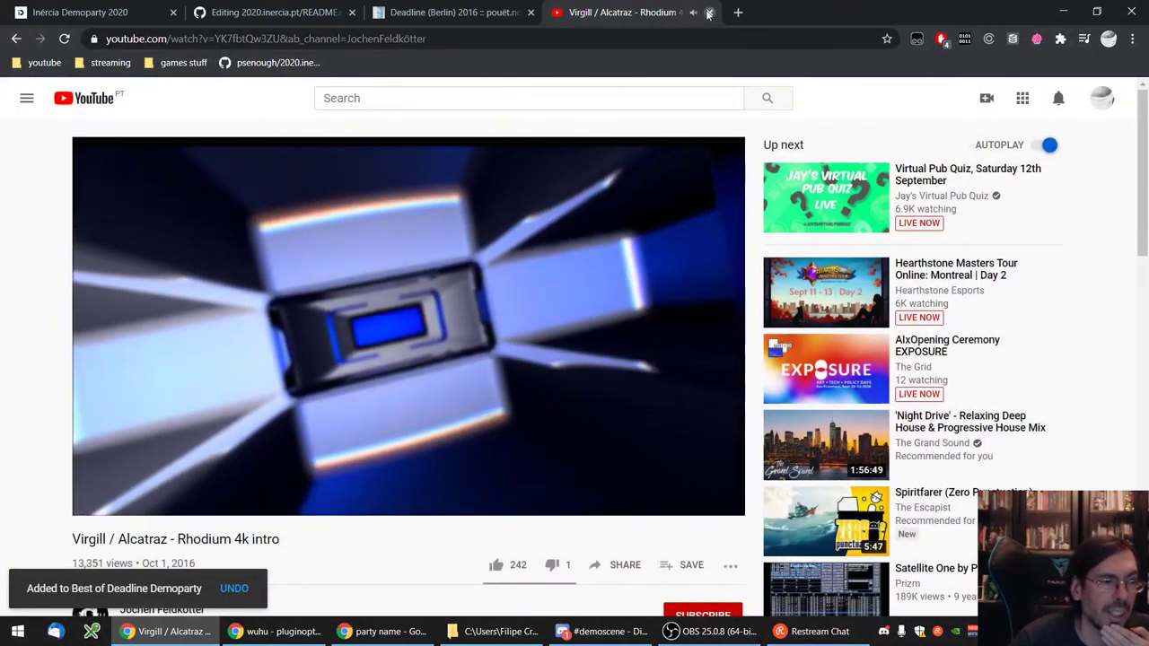
pyautogui.click(709, 12)
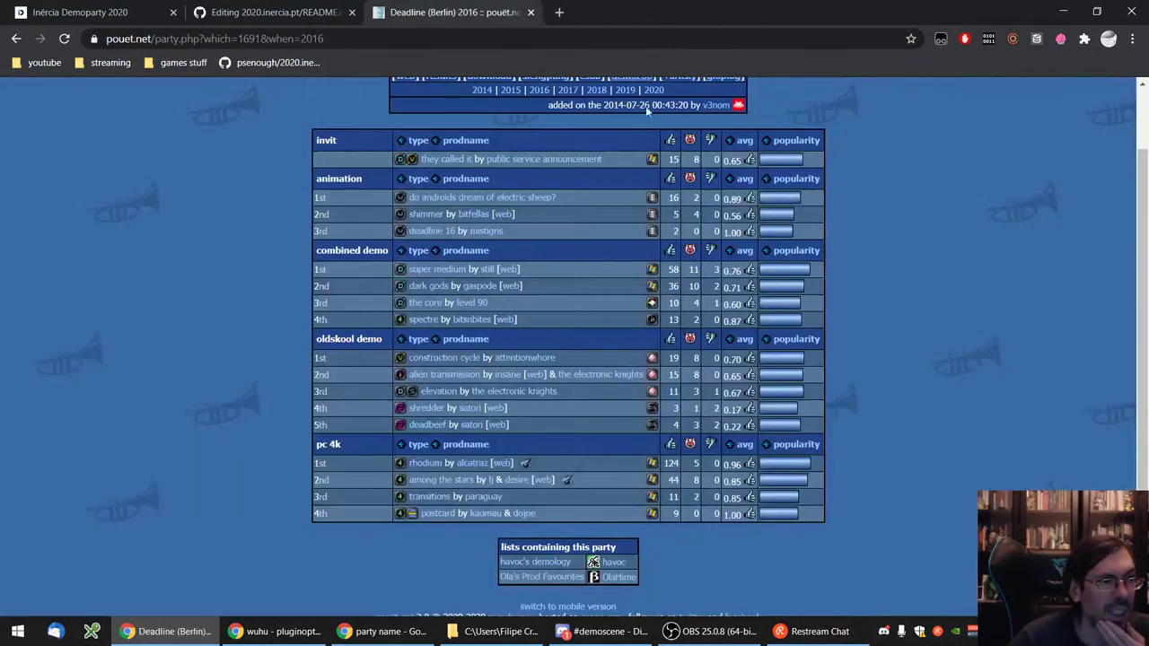
pyautogui.scroll(1, 600, 155)
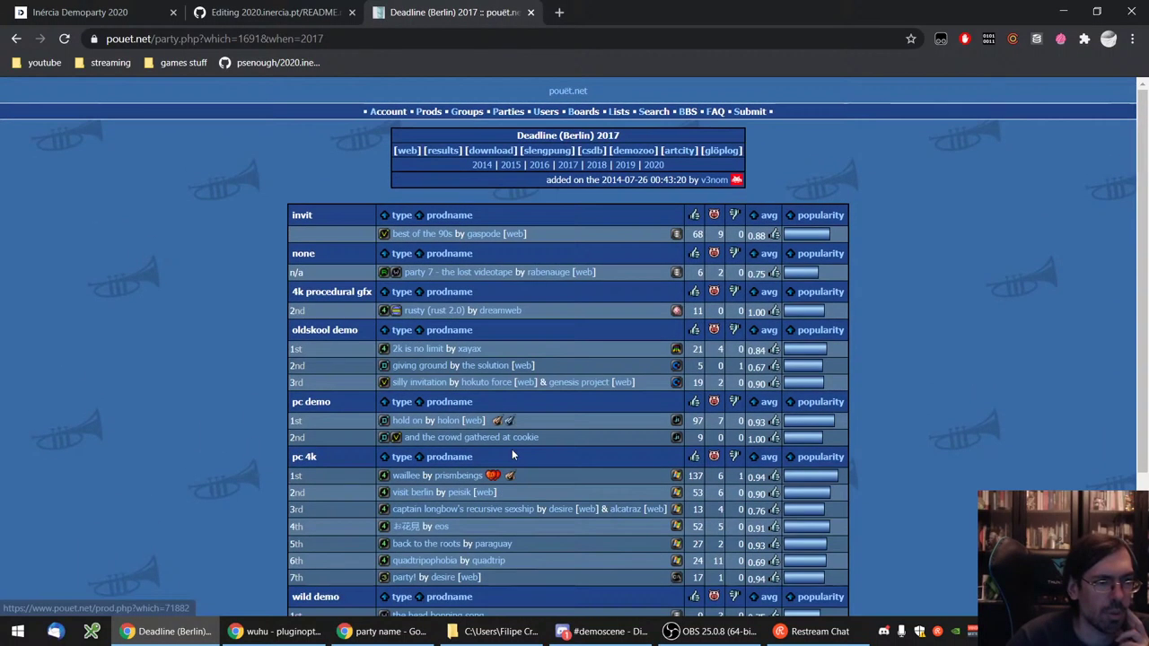
# - Add the YouTube video of Best of the 90s to the "Best of Deadline Demoparty" playlist and close its tab
pyautogui.click(421, 242)
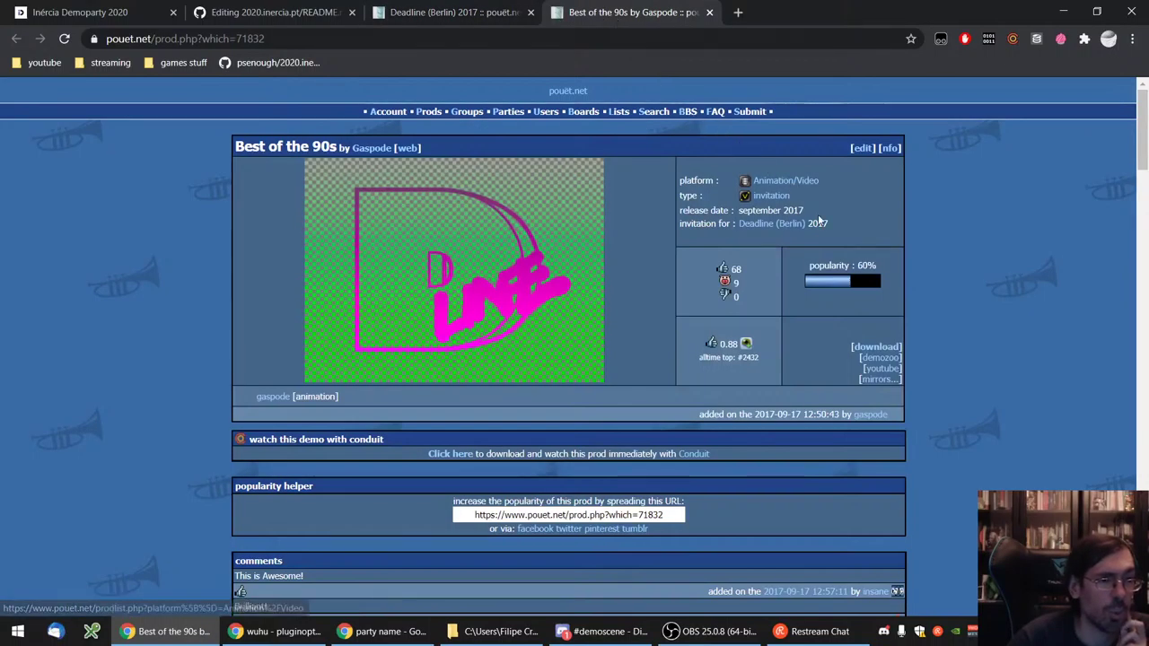
pyautogui.click(879, 371)
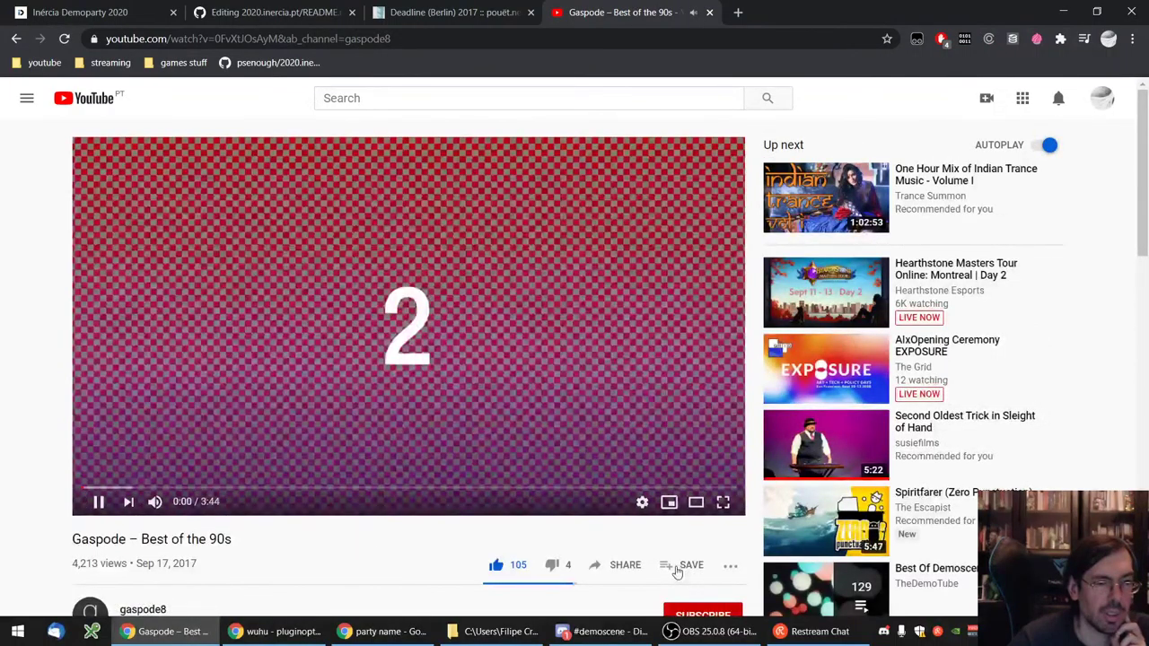
pyautogui.click(682, 565)
pyautogui.click(503, 278)
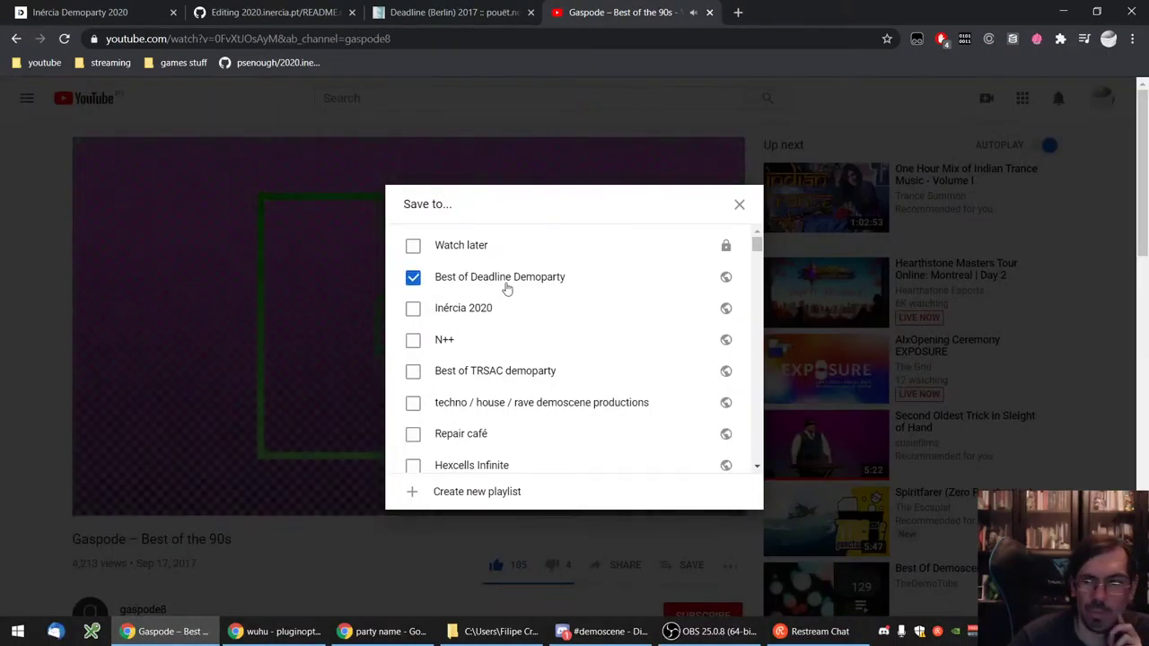
pyautogui.click(851, 302)
pyautogui.click(709, 13)
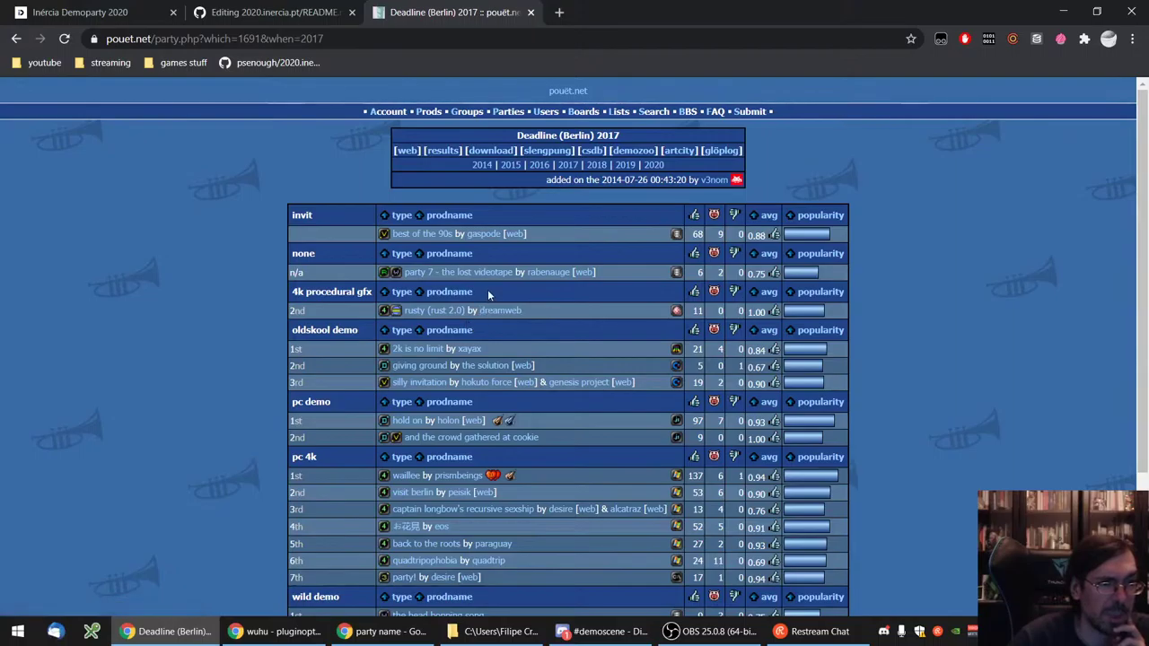
# - Open the hold on and Captain Longbow's Recursive Sexship production pages from the Deadline 2017 list in separate background tabs
pyautogui.scroll(-1, 567, 339)
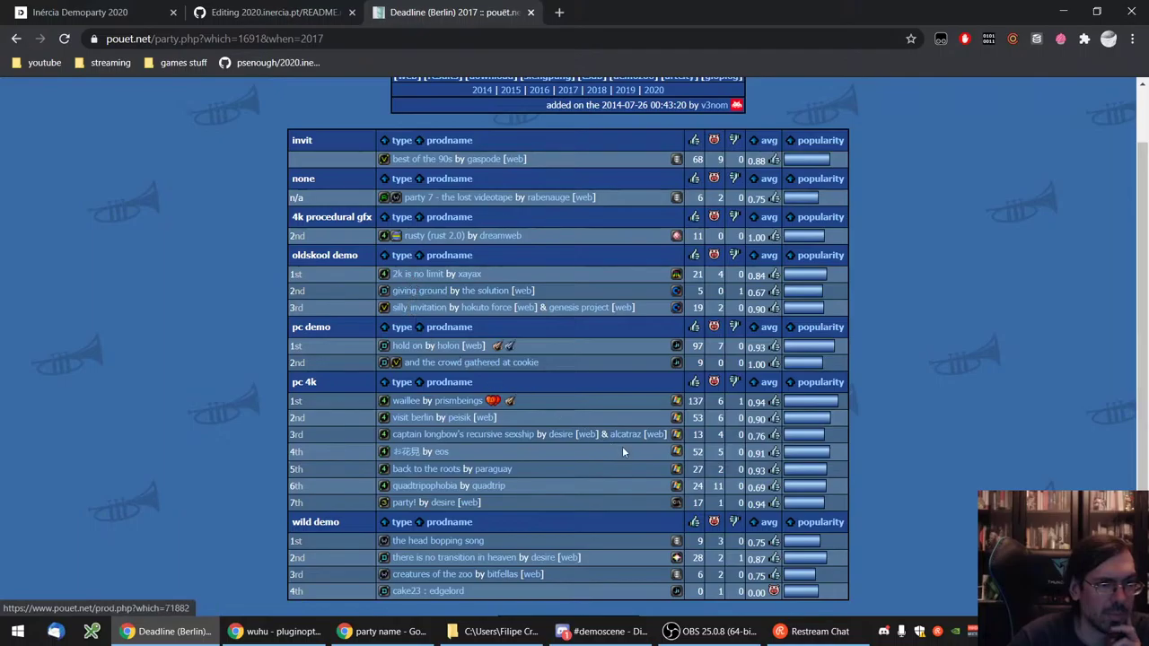
pyautogui.scroll(-1, 622, 451)
pyautogui.rightClick(435, 235)
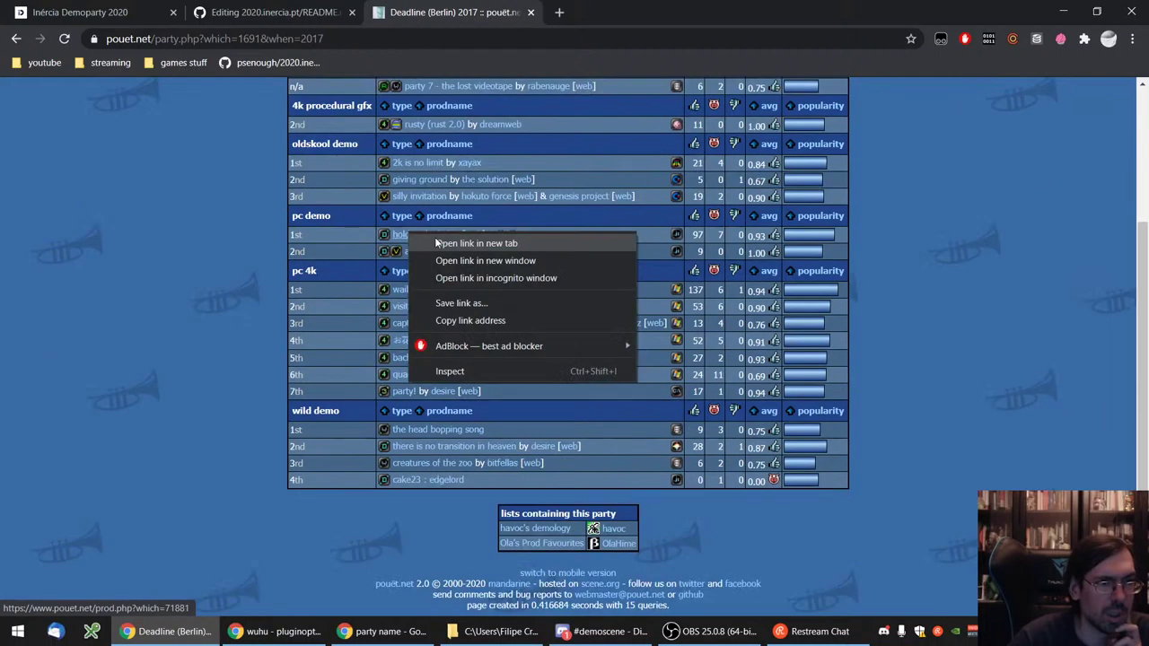
pyautogui.click(471, 245)
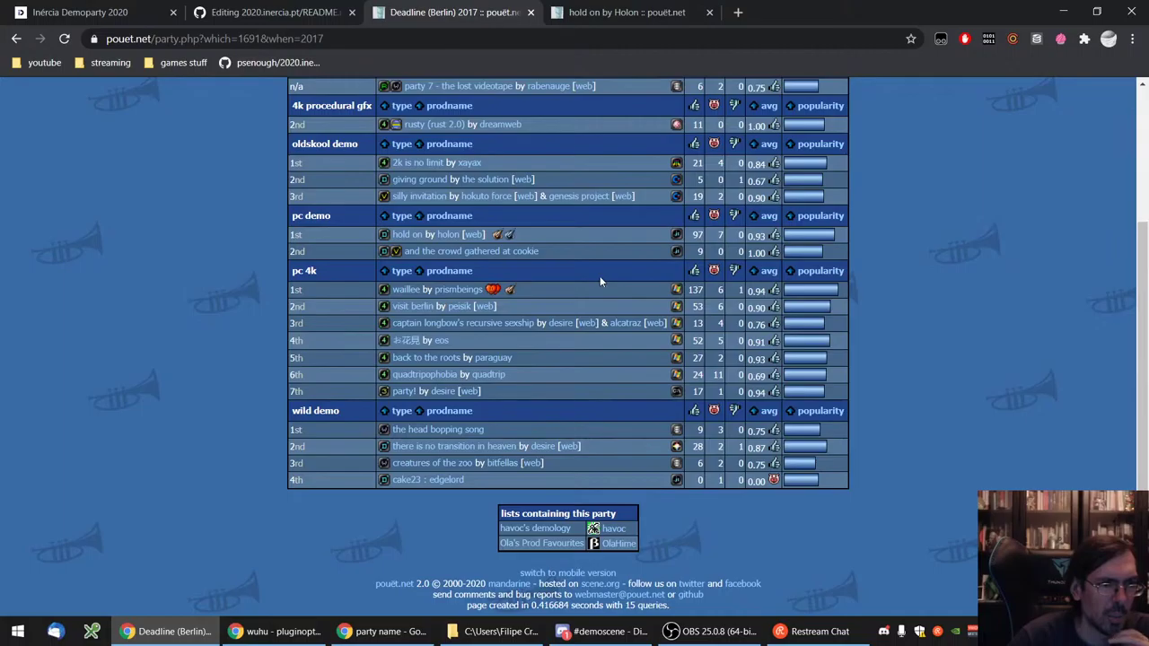
pyautogui.rightClick(416, 312)
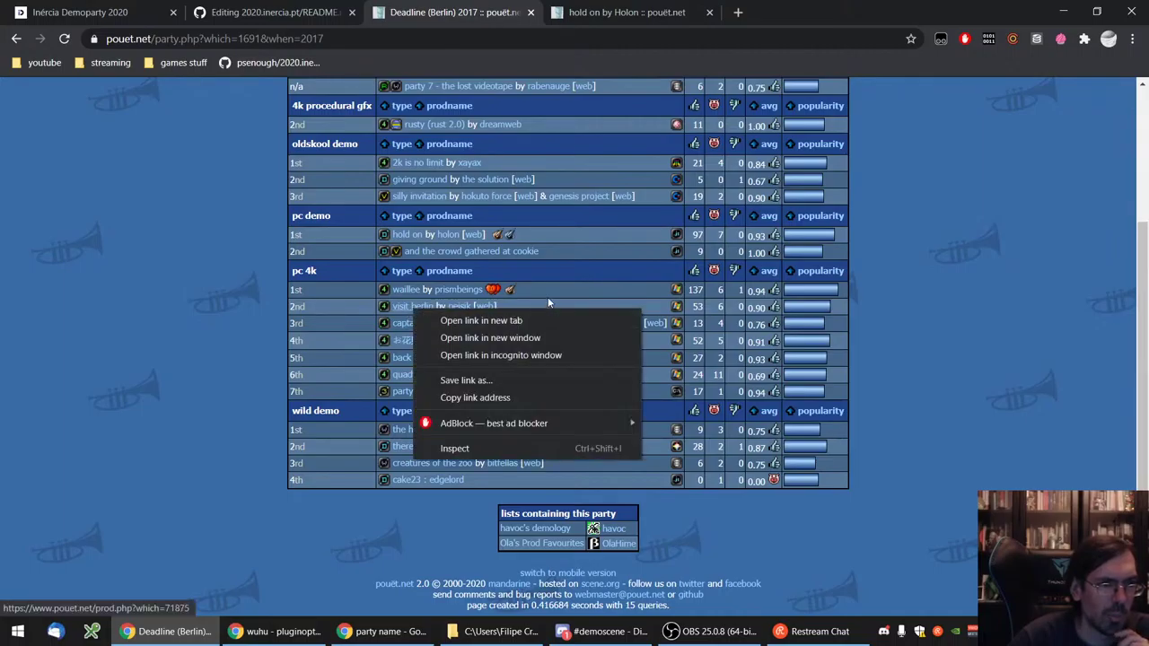
pyautogui.click(475, 306)
pyautogui.rightClick(423, 332)
pyautogui.click(466, 342)
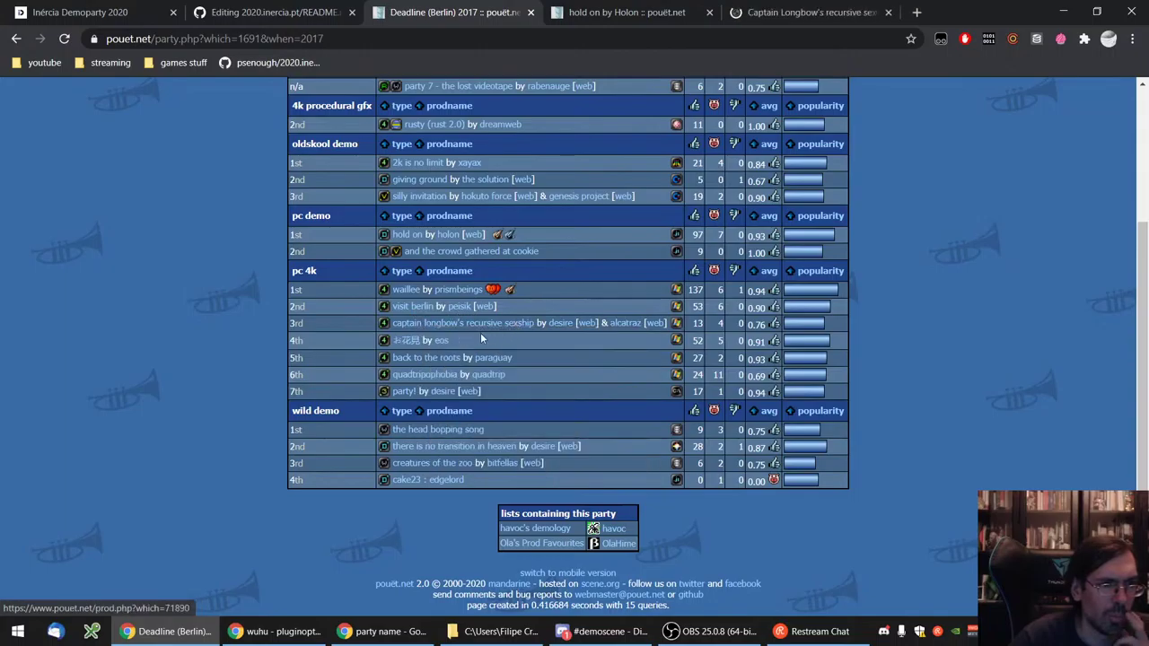
pyautogui.rightClick(411, 341)
pyautogui.click(440, 352)
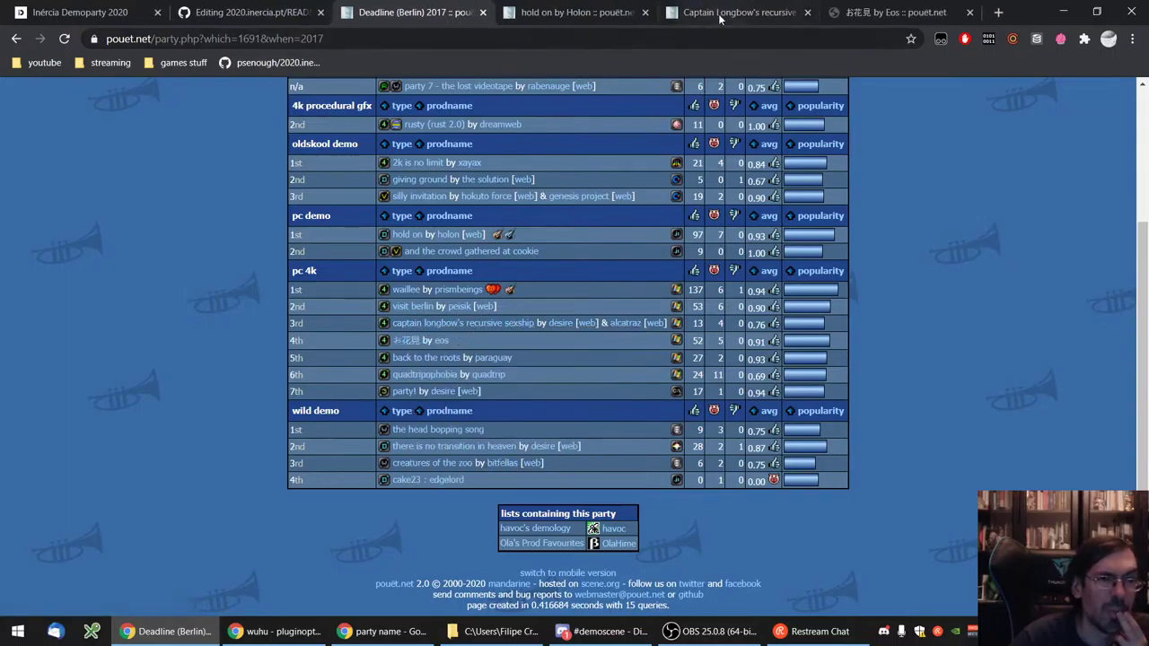
pyautogui.click(777, 14)
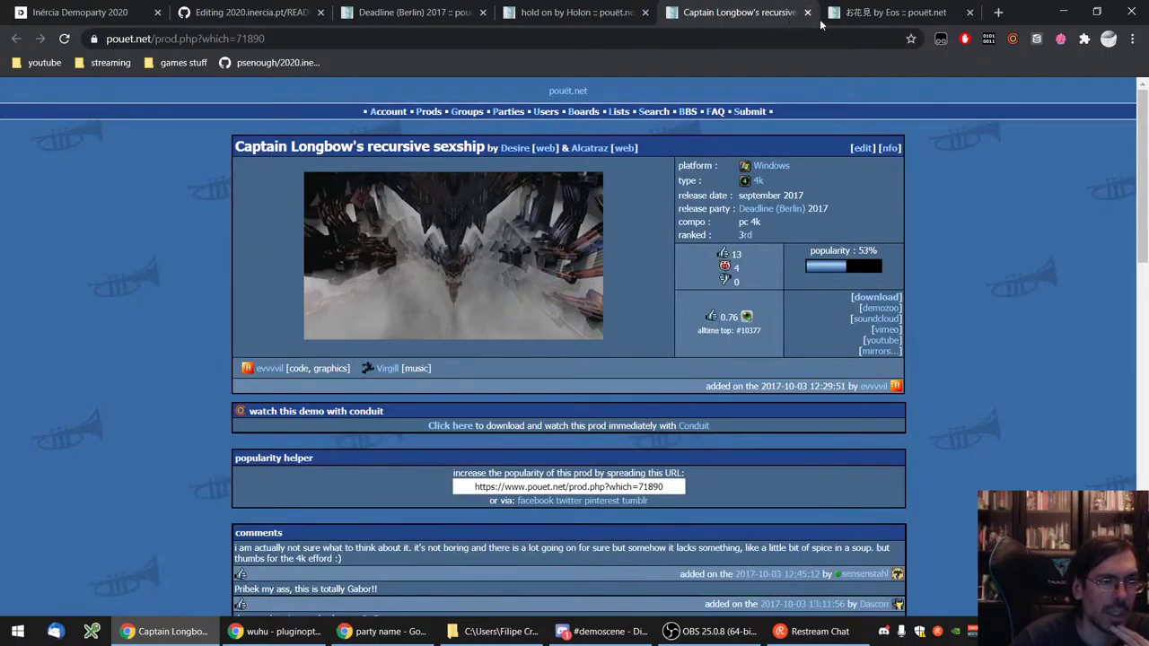
pyautogui.click(807, 13)
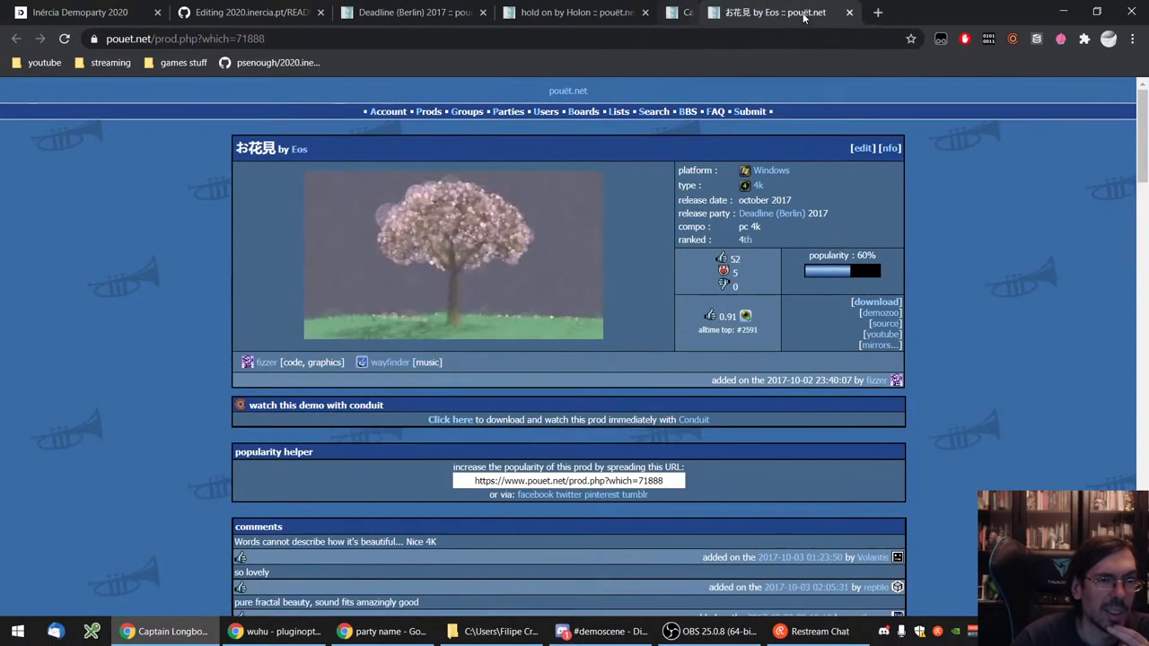
pyautogui.click(806, 13)
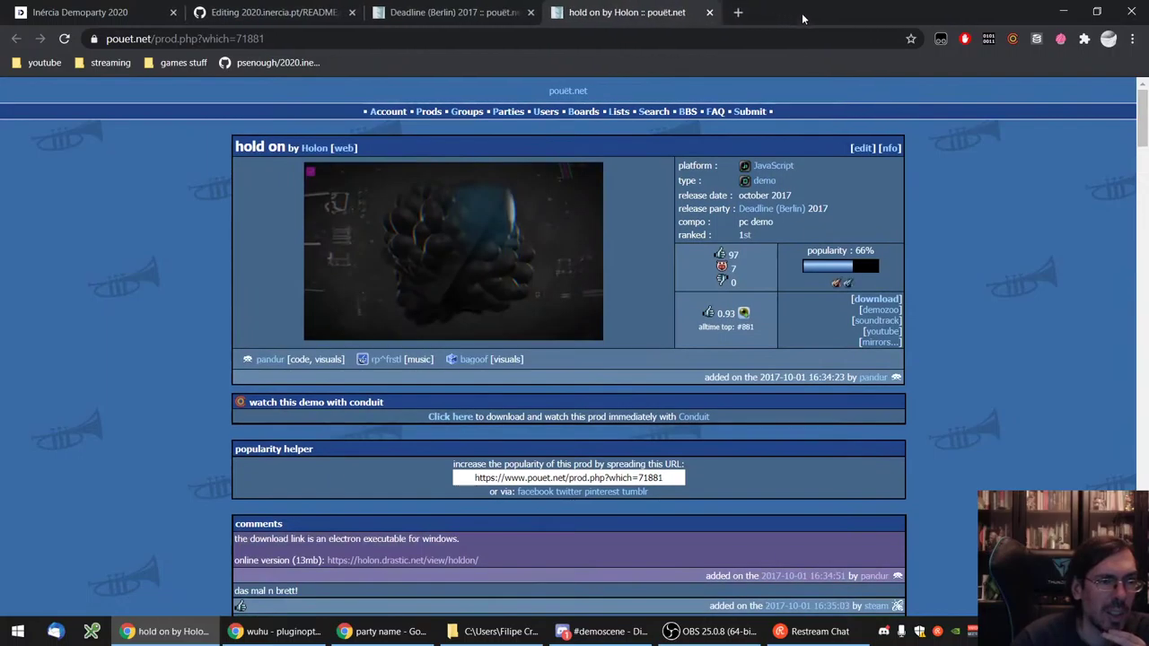
# - Open the YouTube video of "hold on" by Holon, save it to the Best of Deadline Demoparty playlist and close its tab
pyautogui.click(877, 332)
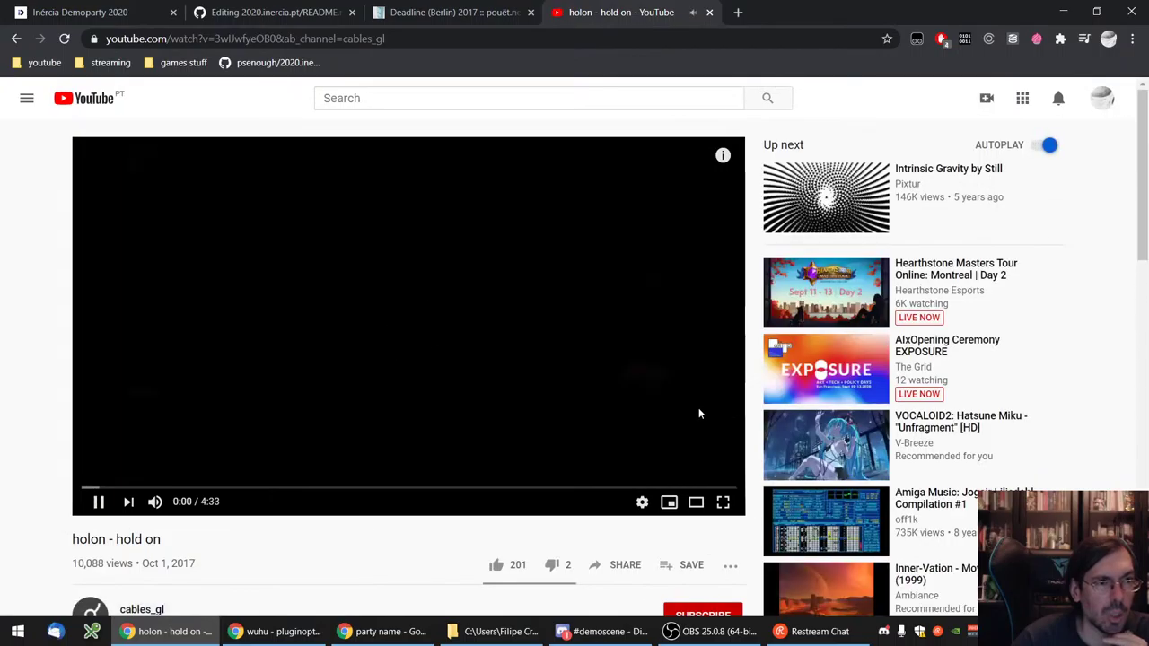
pyautogui.click(667, 568)
pyautogui.click(508, 282)
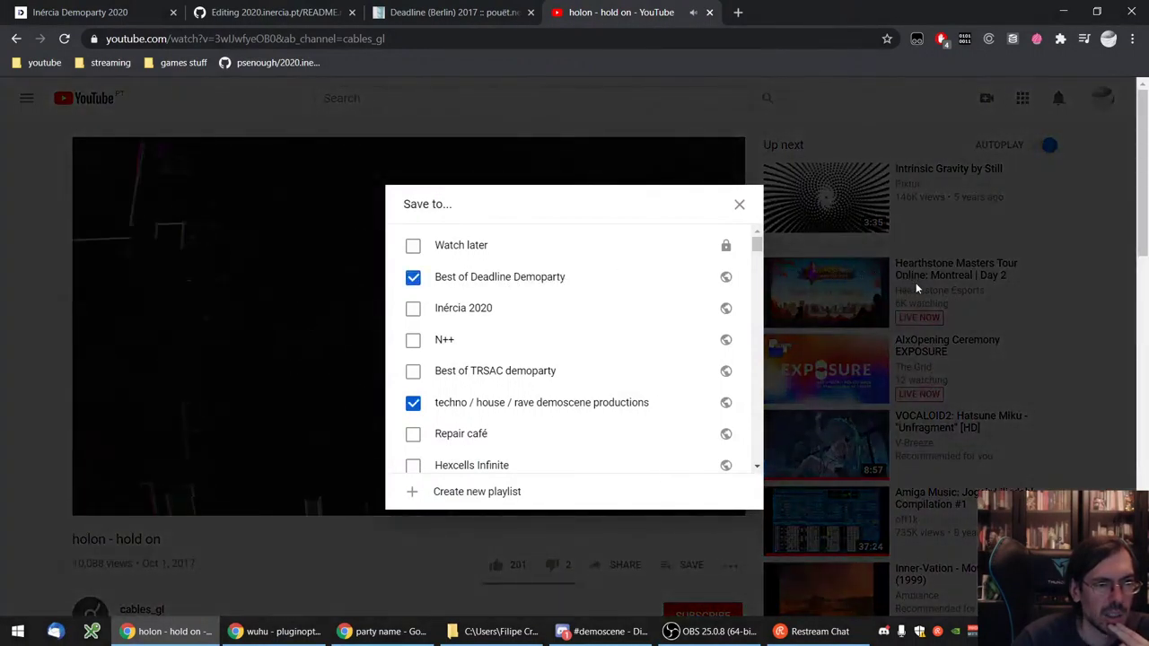
pyautogui.click(946, 306)
pyautogui.click(709, 13)
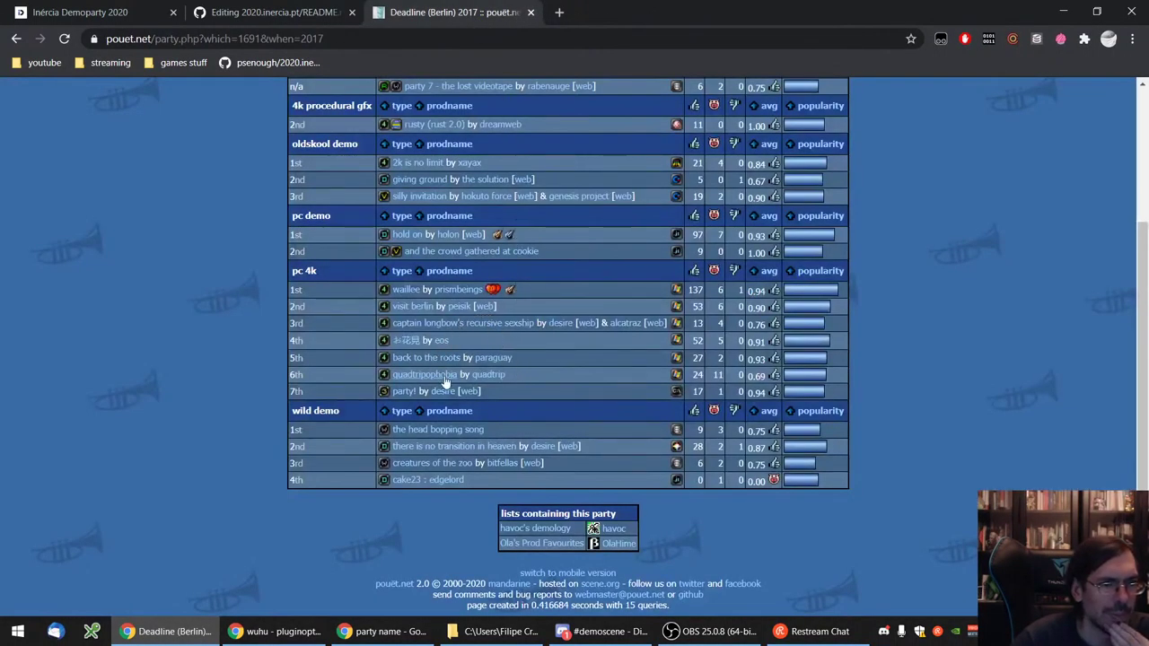
# - Open Quadtripophobia's production page in a new tab, save its YouTube video to the Best of Deadline Demoparty playlist and close the tab
pyautogui.rightClick(400, 374)
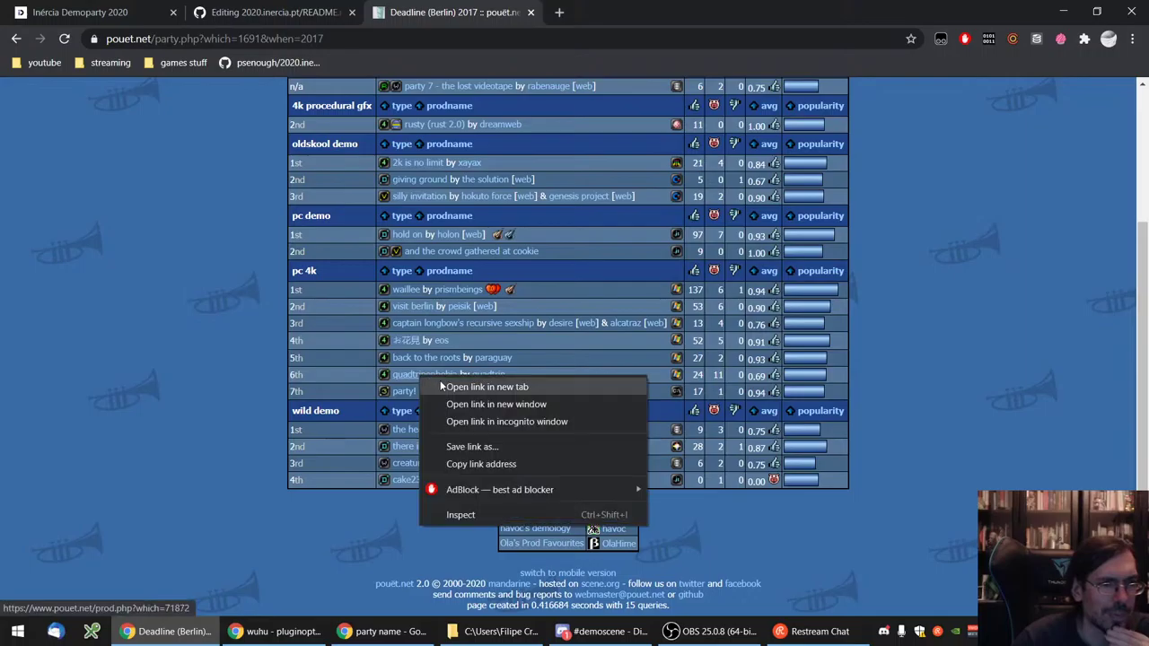
pyautogui.click(431, 385)
pyautogui.click(628, 13)
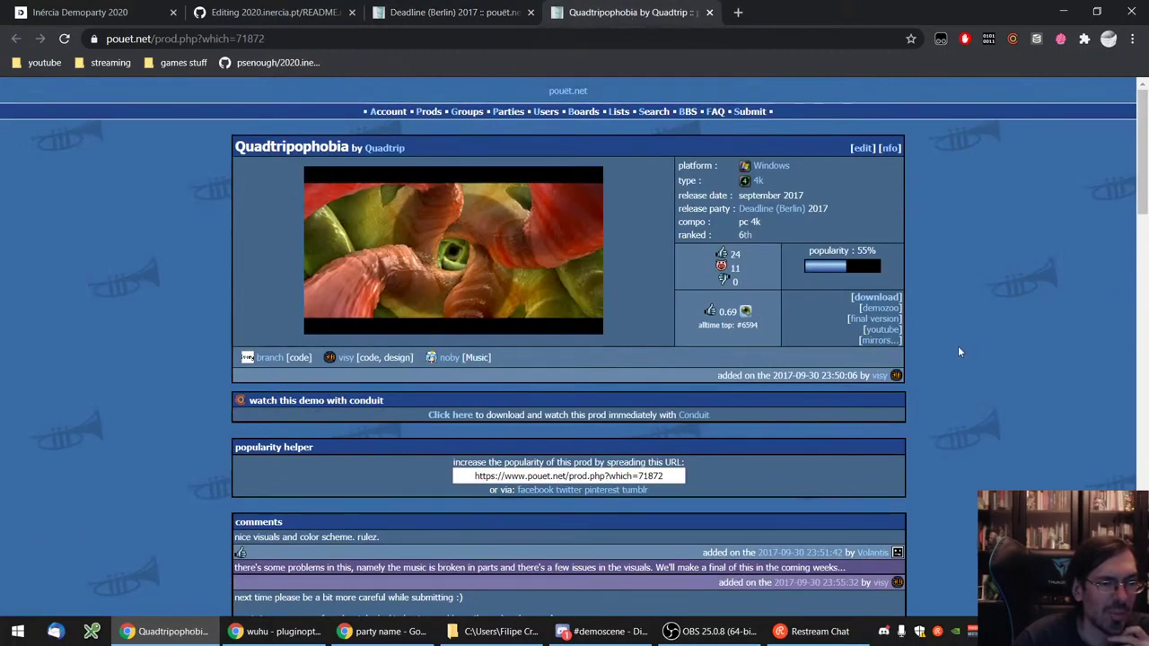
pyautogui.click(881, 330)
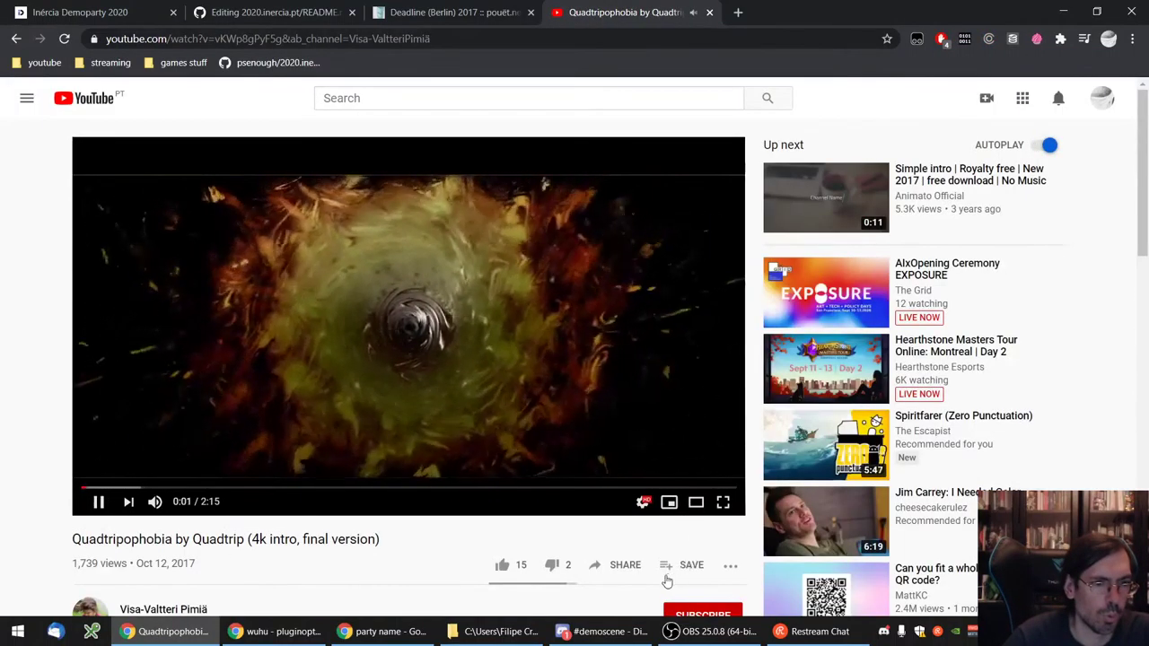
pyautogui.click(691, 564)
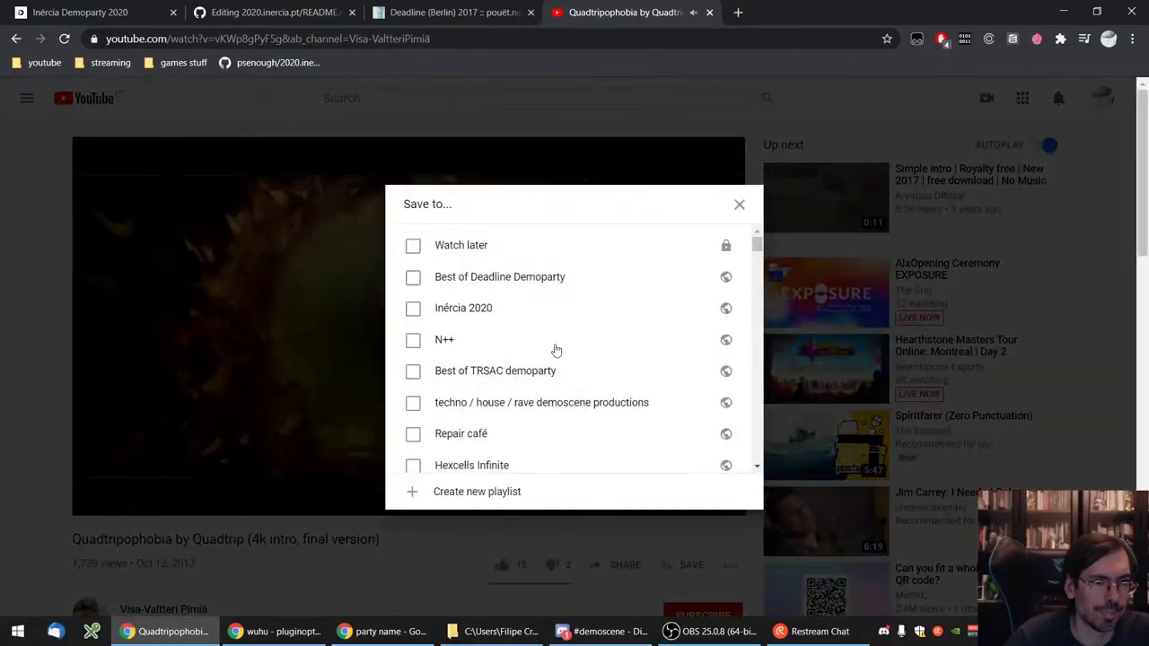
pyautogui.click(500, 278)
pyautogui.click(1008, 340)
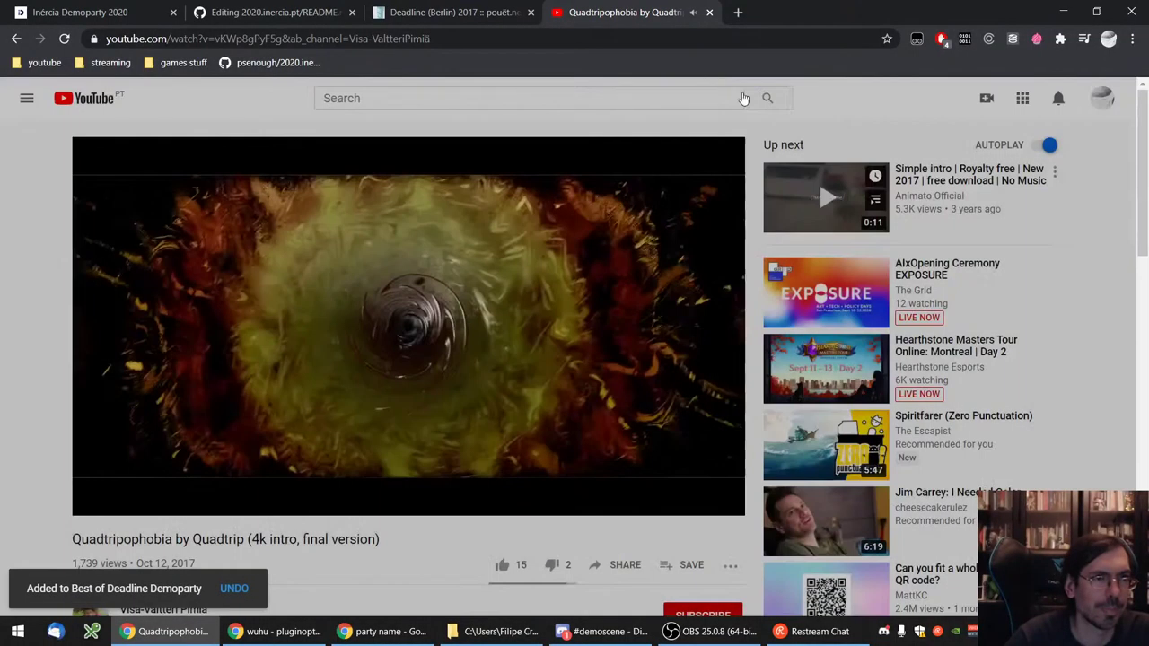
pyautogui.click(708, 11)
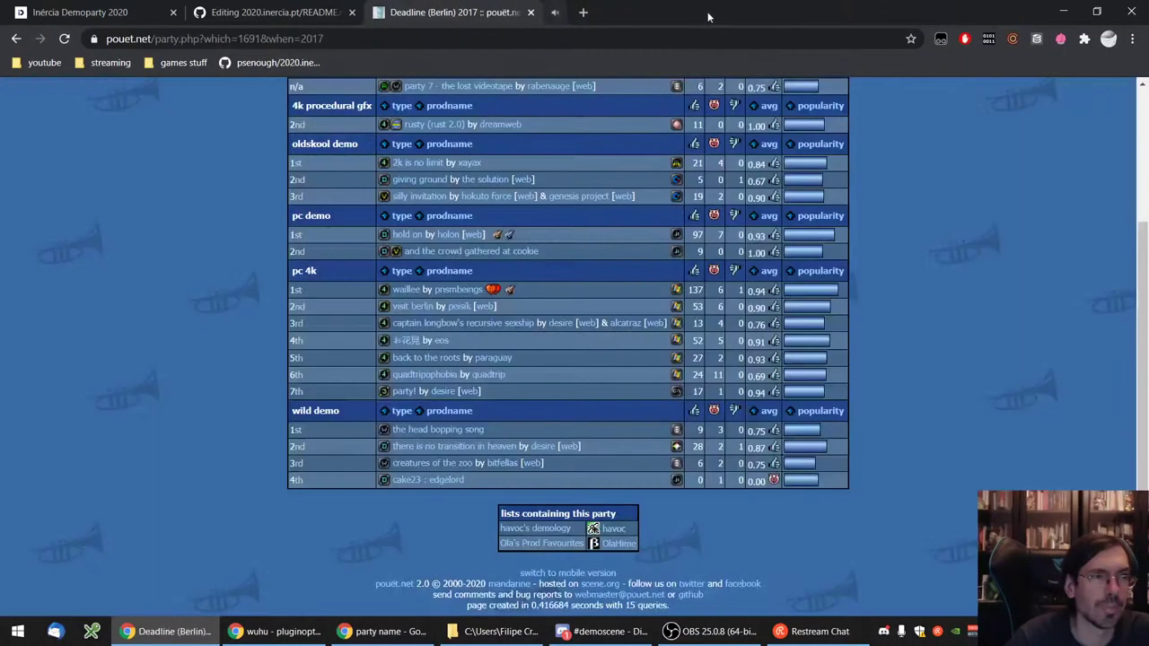
# - Open the pc 4k entries ranked 5th up to 1st, Back to the Roots through Waillee, each in a new tab
pyautogui.rightClick(405, 359)
pyautogui.click(447, 363)
pyautogui.rightClick(406, 341)
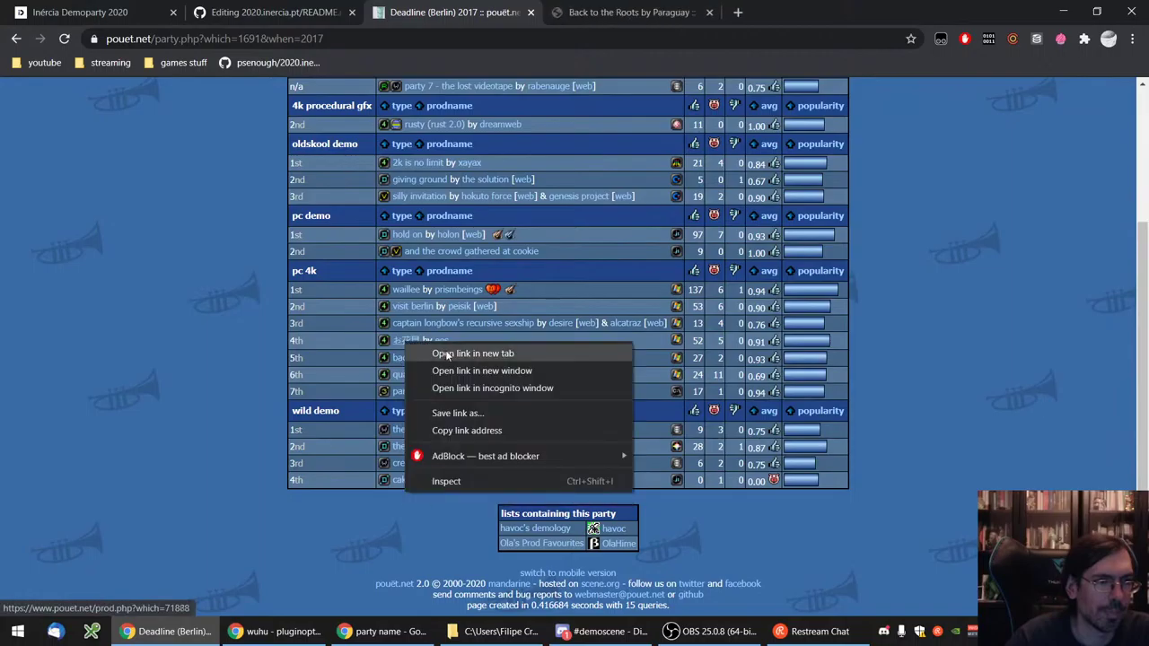
pyautogui.click(444, 347)
pyautogui.rightClick(411, 327)
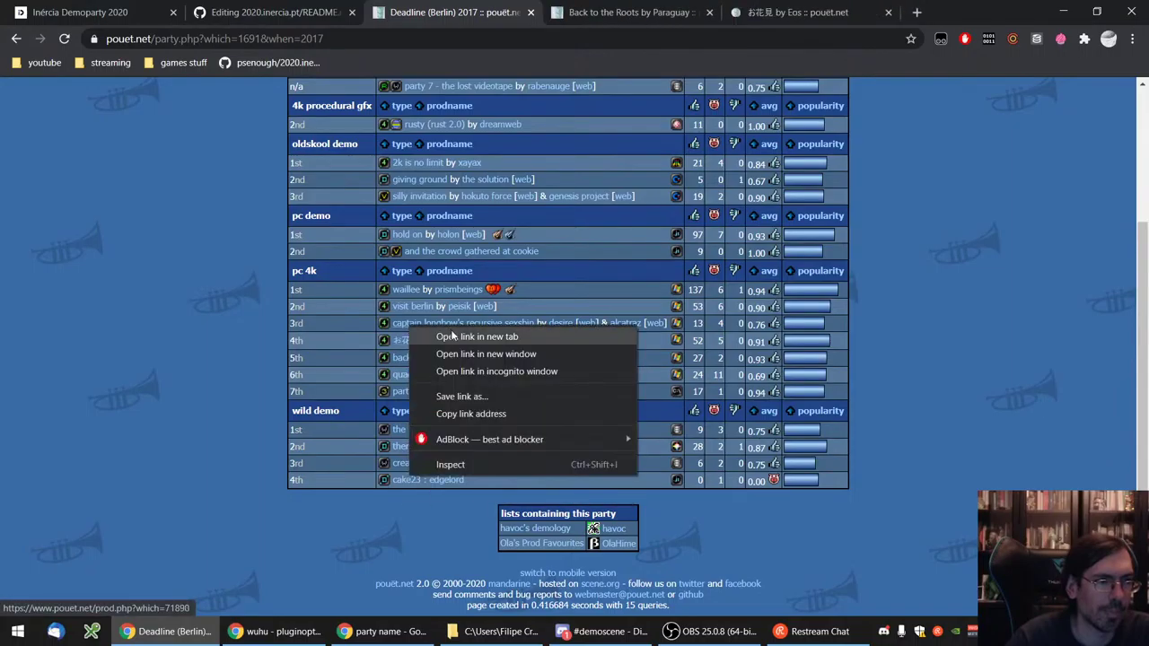
pyautogui.click(453, 335)
pyautogui.rightClick(409, 306)
pyautogui.click(452, 314)
pyautogui.rightClick(408, 289)
pyautogui.click(451, 297)
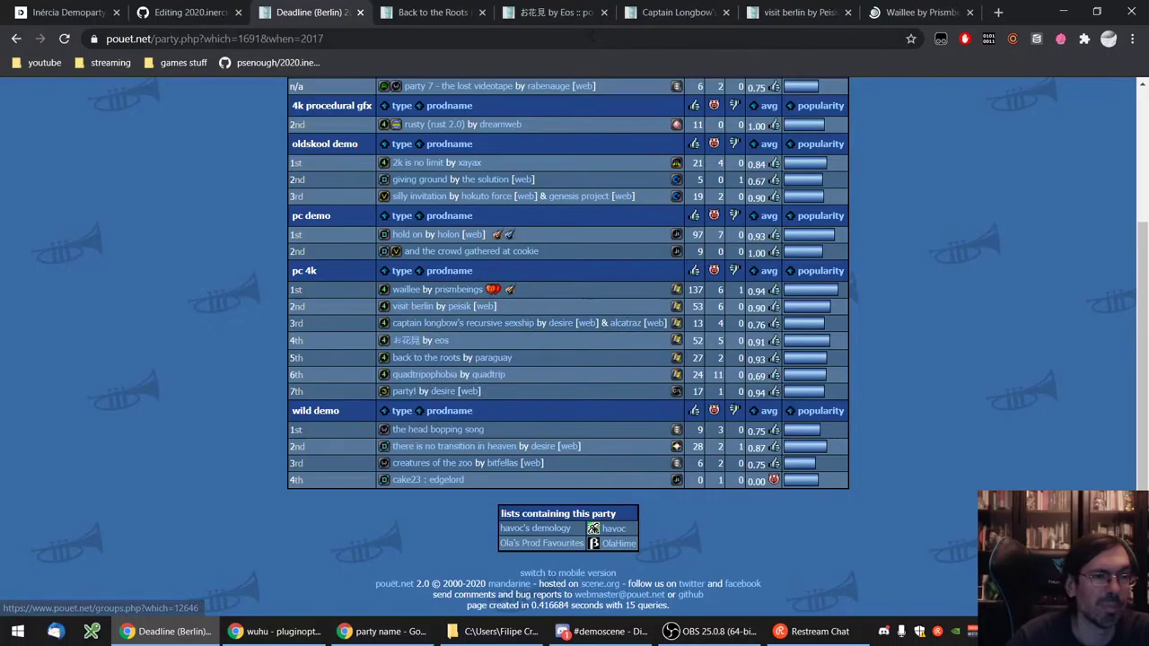
# - Save the YouTube video of Back to the Roots by Paraguay to the Best of Deadline Demoparty playlist and close its tab
pyautogui.click(432, 11)
pyautogui.click(881, 318)
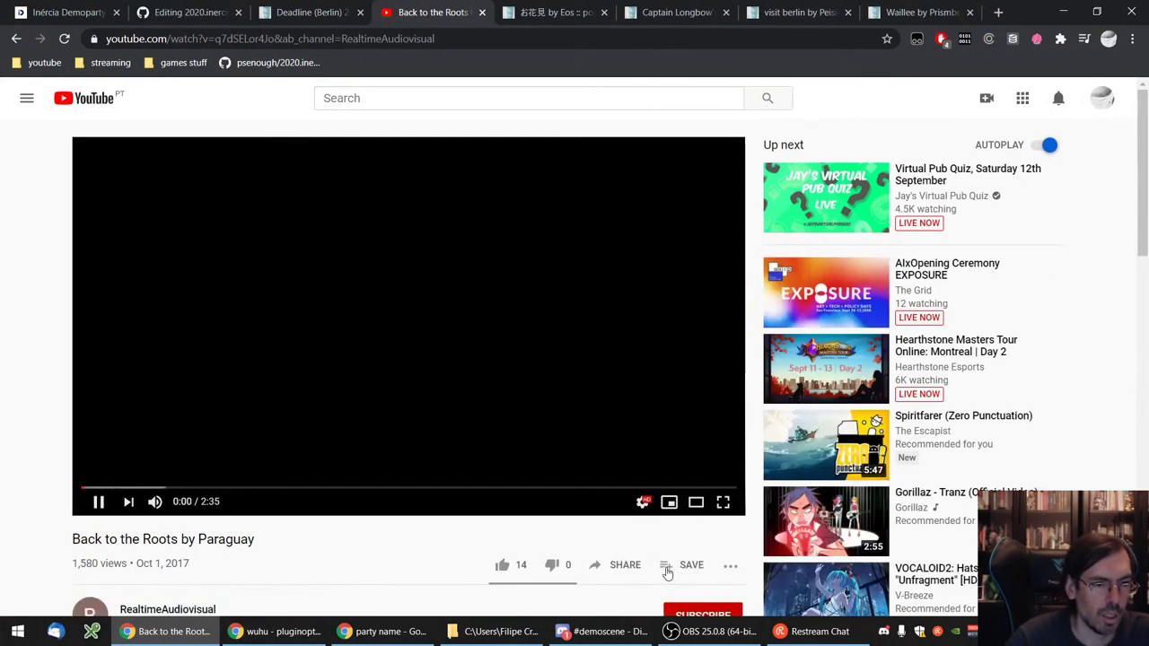
pyautogui.click(667, 571)
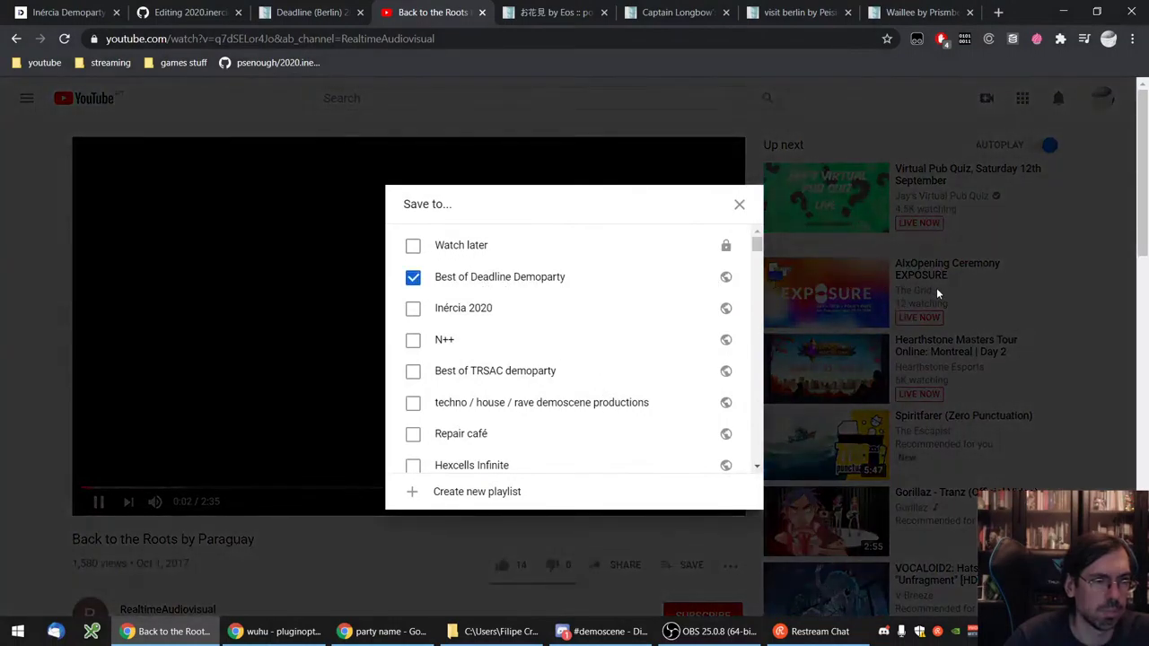
pyautogui.click(936, 294)
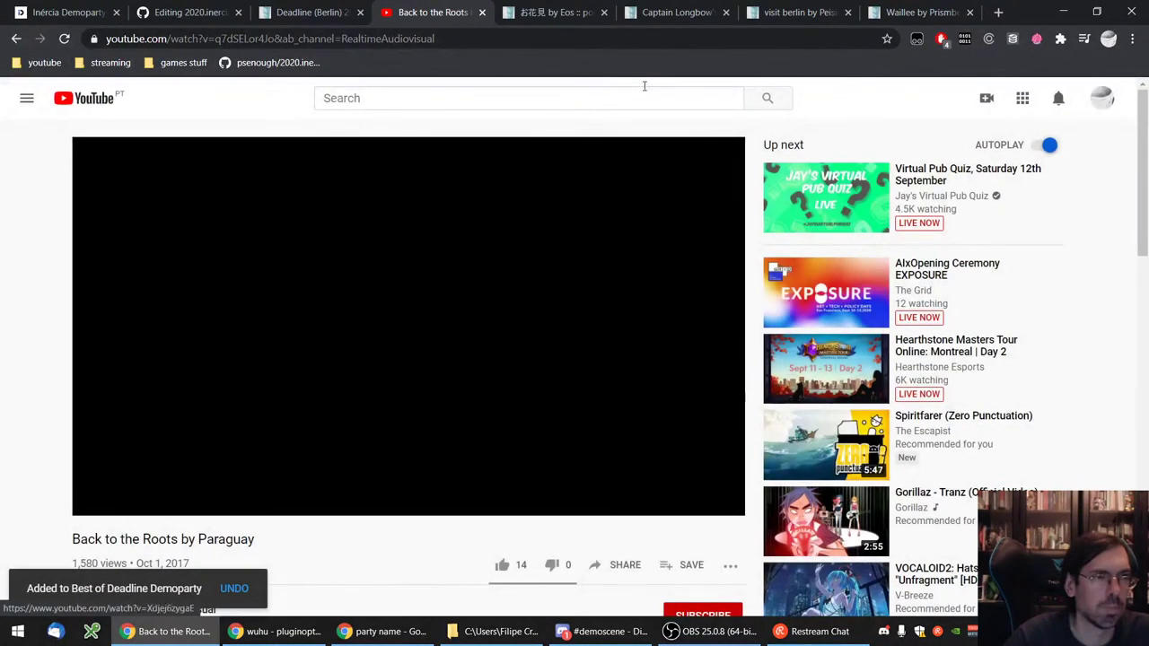
pyautogui.hotkey('ctrl', 'w')
# - Save the YouTube video of お花見 by Eos to the Best of Deadline Demoparty playlist and close its tab
pyautogui.click(876, 337)
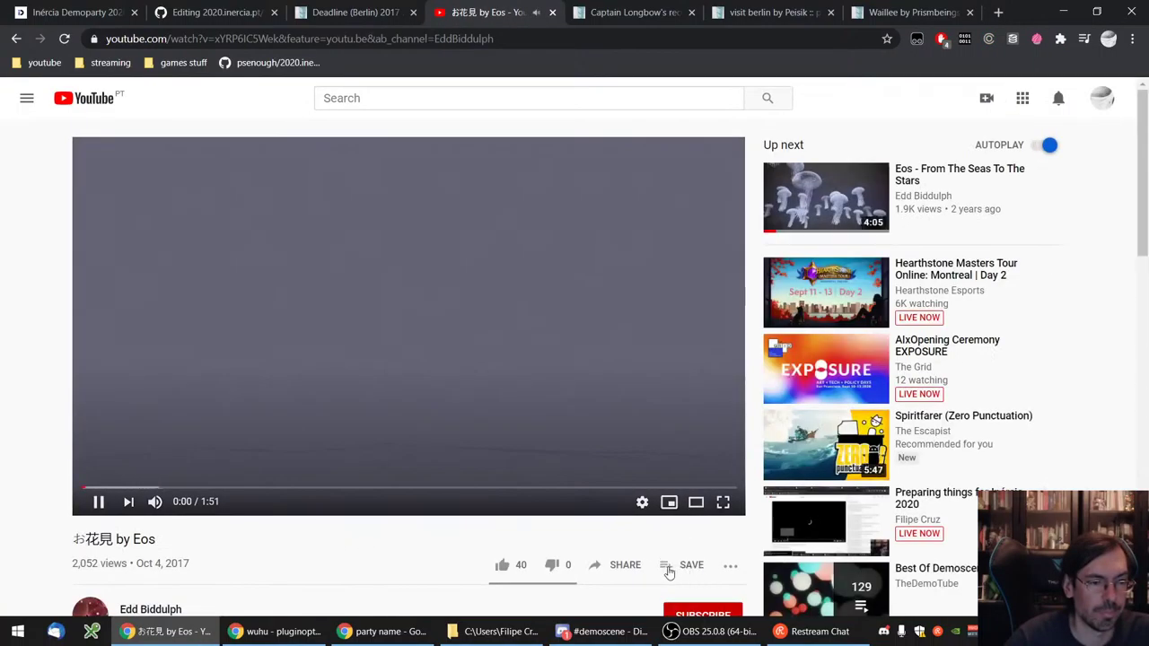
pyautogui.click(691, 564)
pyautogui.click(457, 283)
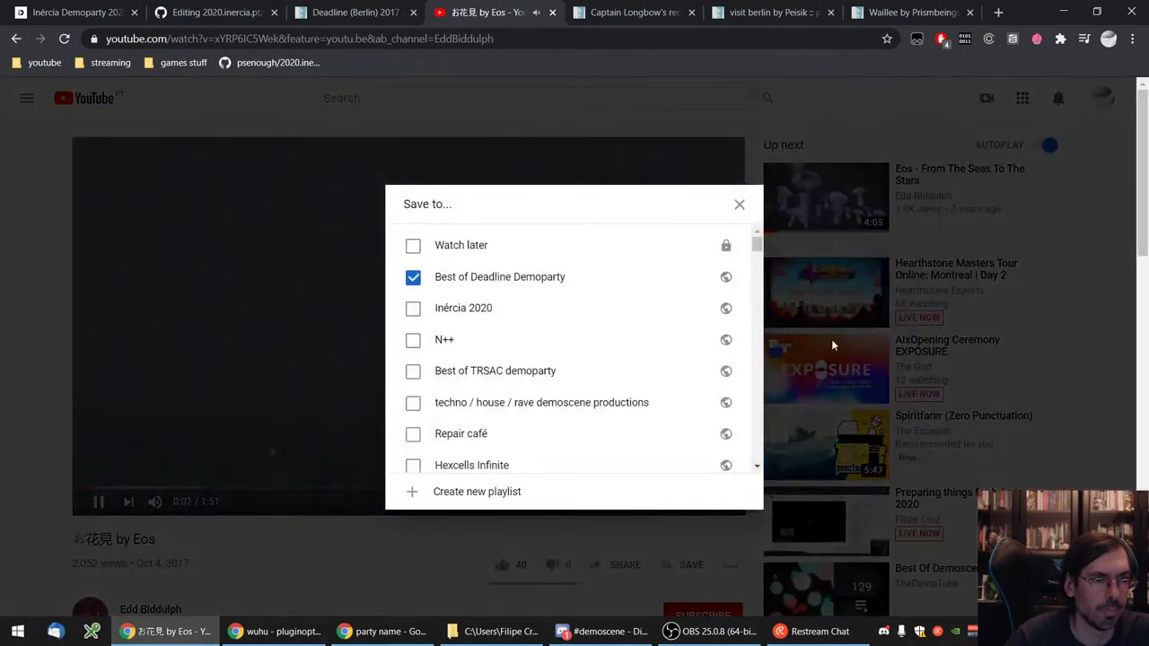
pyautogui.click(917, 345)
pyautogui.hotkey('ctrl', 'w')
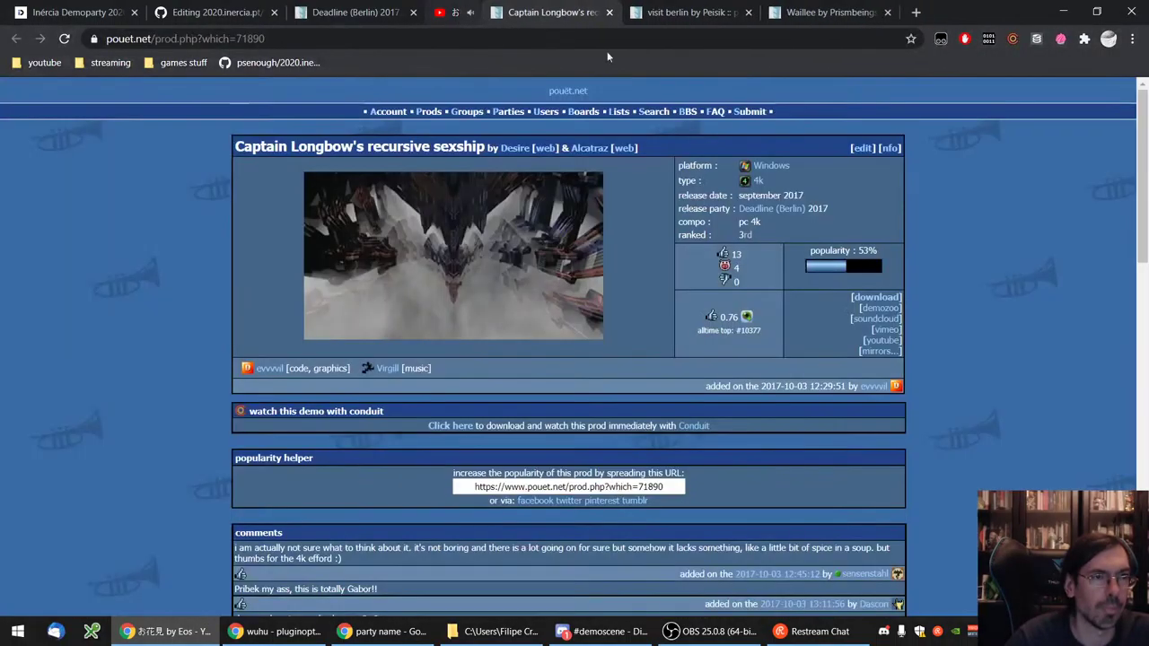
# - Save the YouTube video of Captain Longbow's recursive sexship to the Best of Deadline Demoparty playlist and close its tab
pyautogui.click(882, 340)
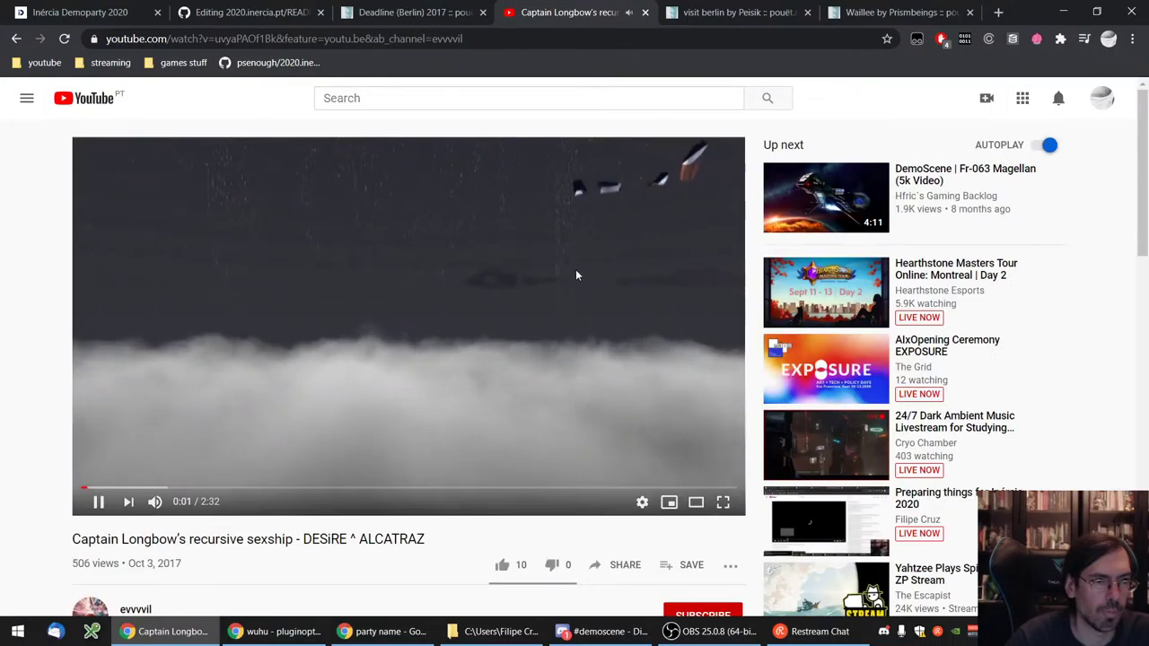
pyautogui.click(689, 564)
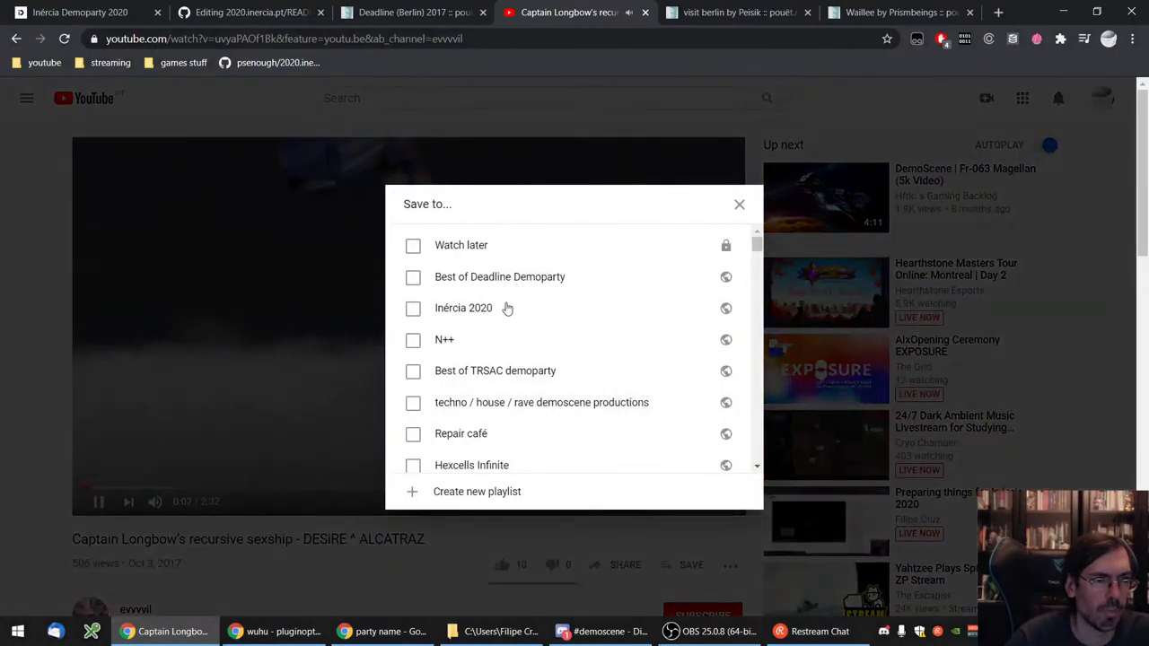
pyautogui.click(457, 281)
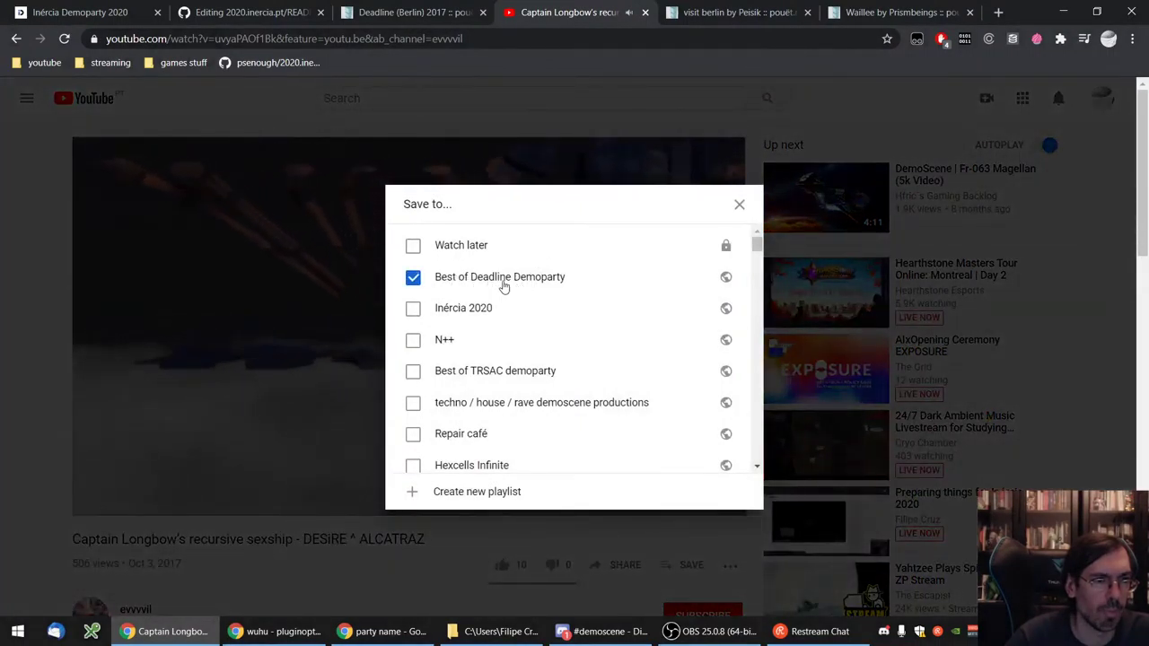
pyautogui.click(918, 350)
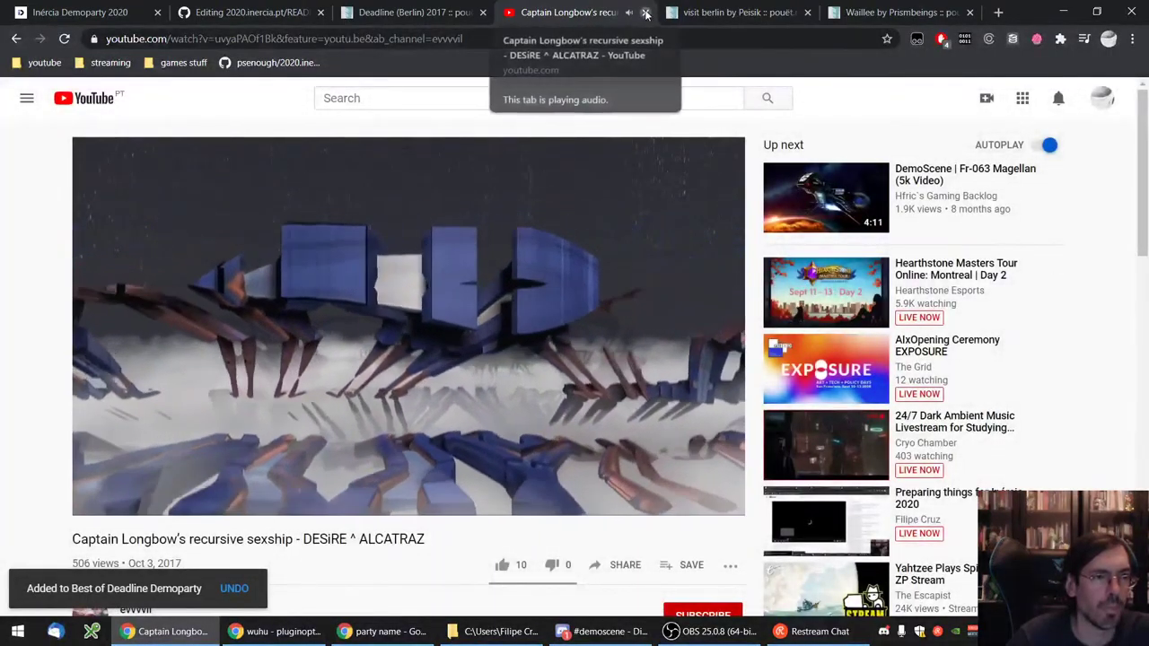
pyautogui.click(645, 12)
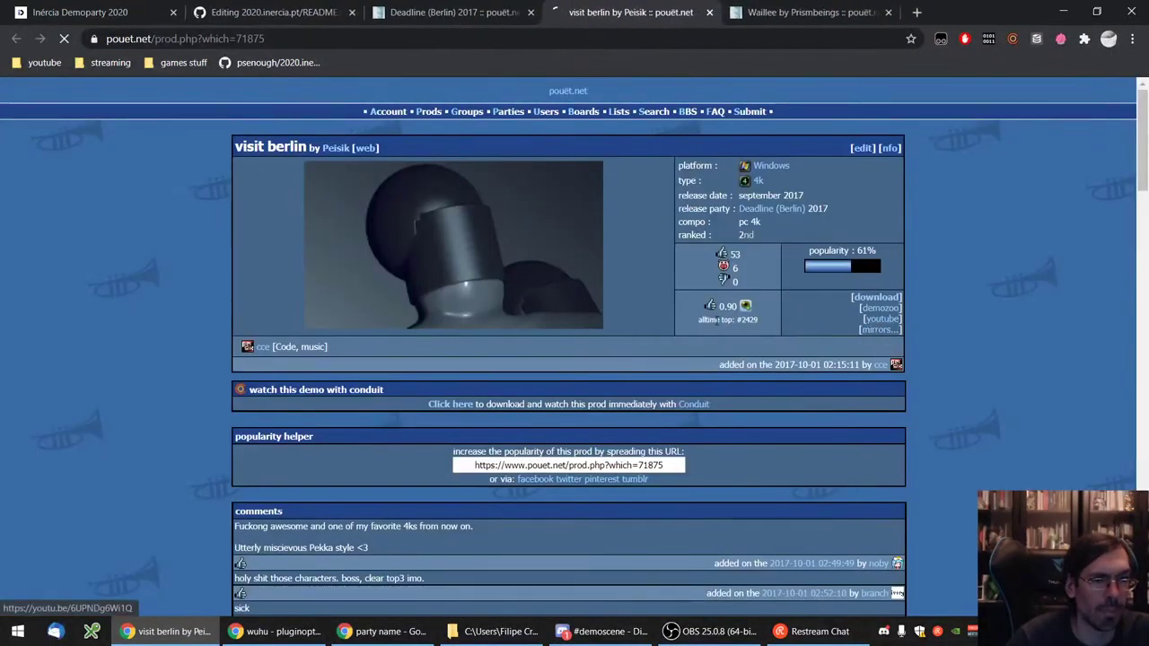
# - Save the YouTube video of visit berlin by Peisik to the Best of Deadline Demoparty playlist and close its tab
pyautogui.click(880, 319)
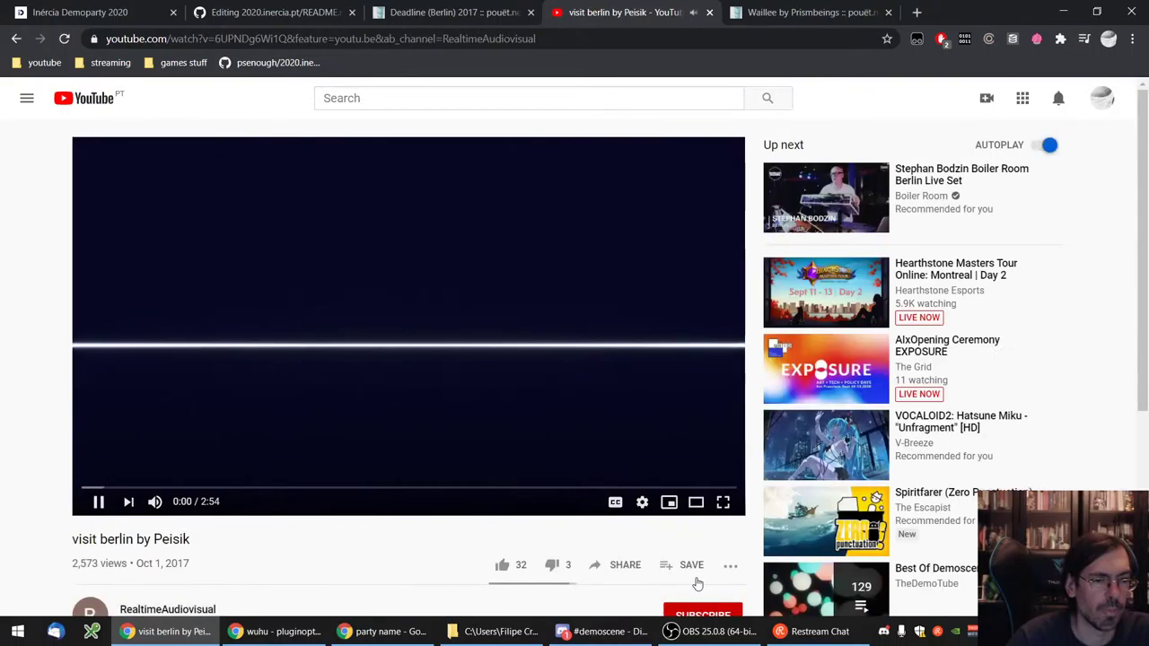
pyautogui.click(665, 571)
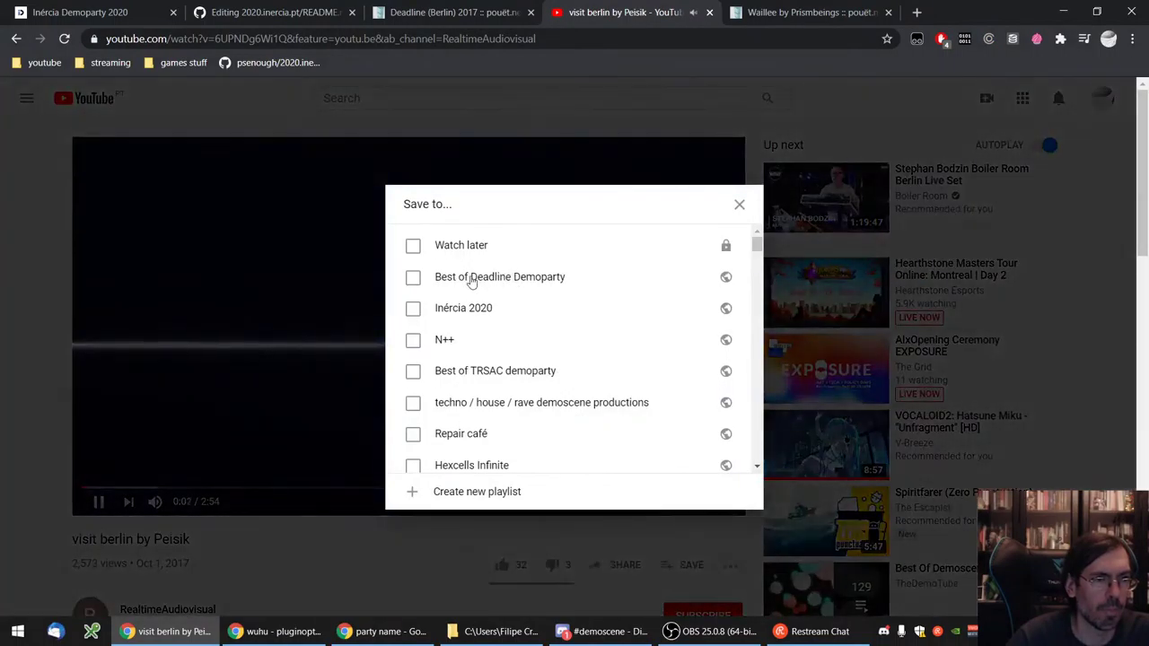
pyautogui.click(474, 278)
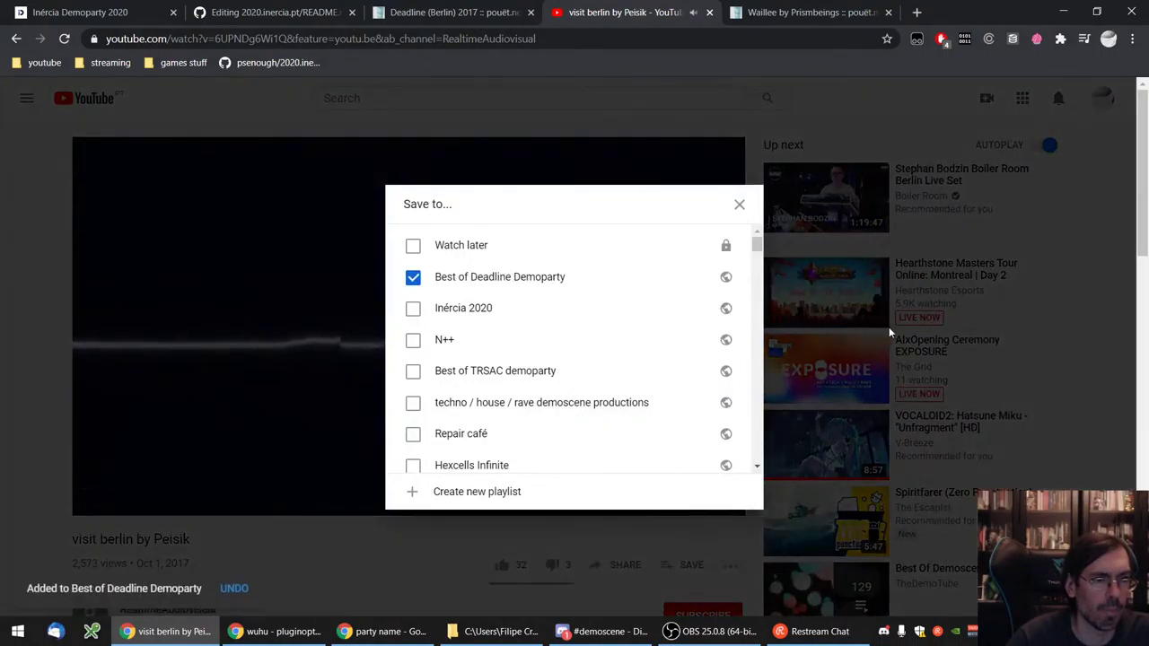
pyautogui.hotkey('ctrl', 'w')
# - Save the YouTube video of Waillee by Prismbeings to the Best of Deadline Demoparty playlist and close its tab
pyautogui.click(872, 325)
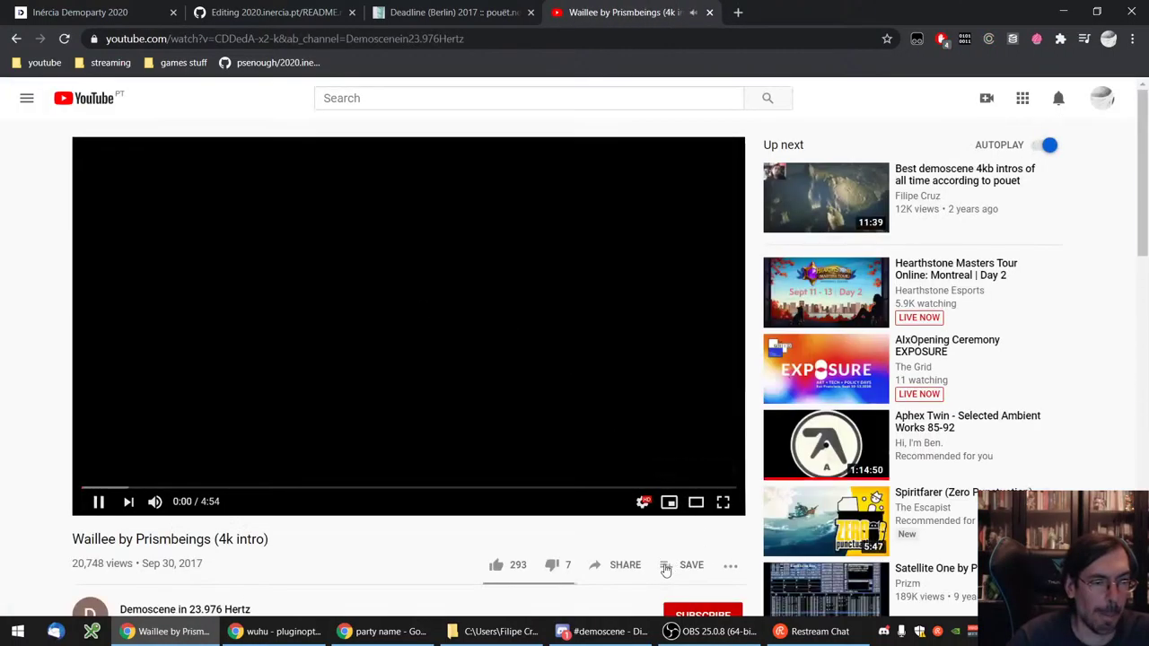
pyautogui.click(668, 565)
pyautogui.click(508, 280)
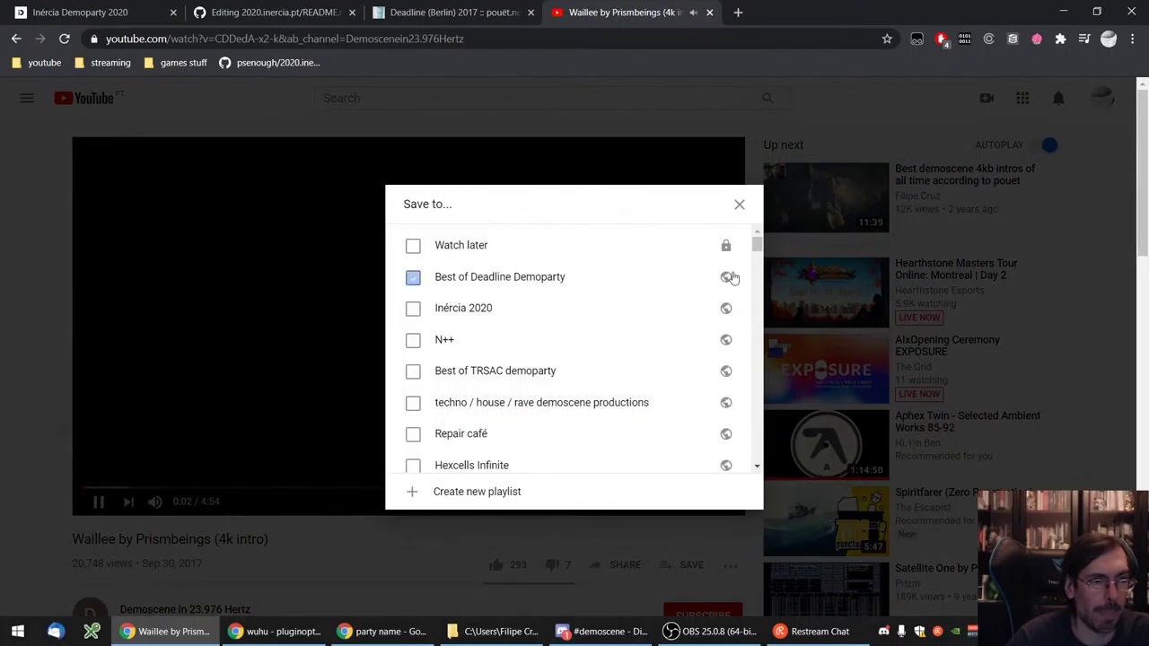
pyautogui.click(970, 251)
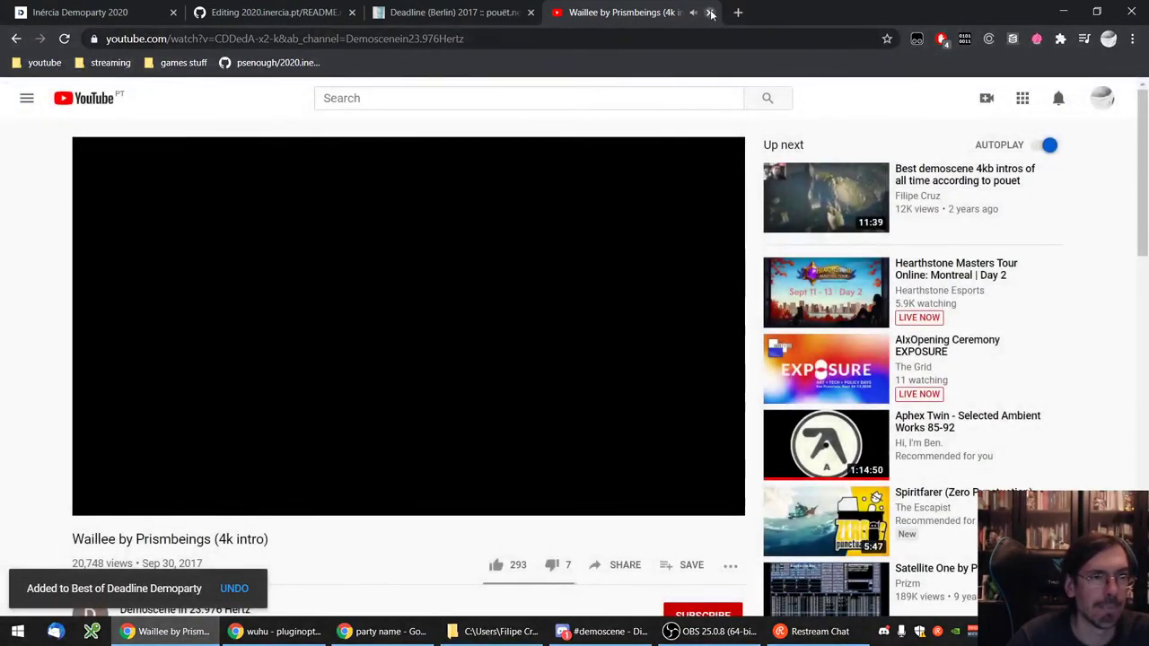
pyautogui.click(710, 12)
# - Open the 2018 edition of the Deadline (Berlin) party results
pyautogui.scroll(2, 609, 361)
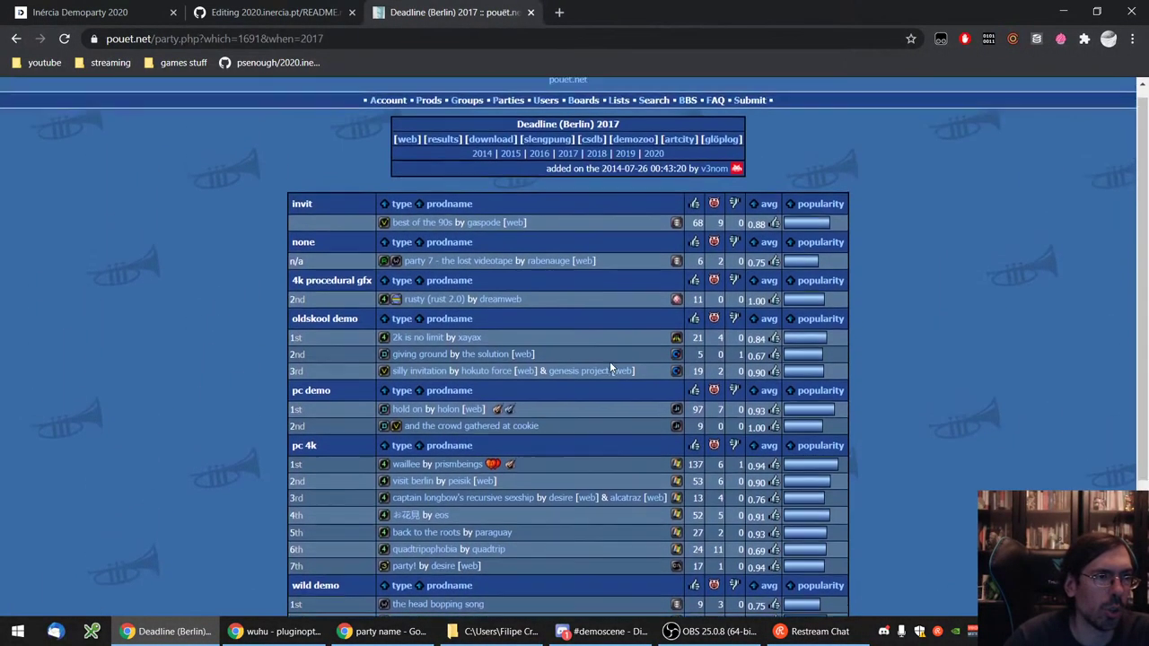
pyautogui.click(596, 166)
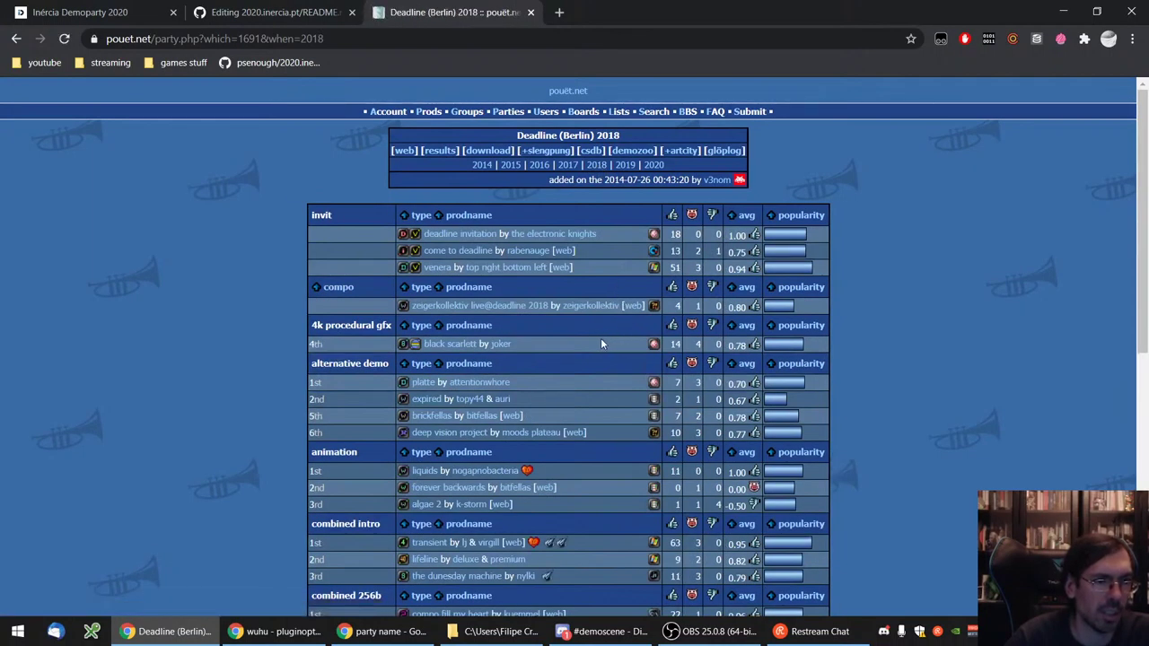
# - Save the YouTube video of venera by Top Right Bottom Left to the Best of Deadline Demoparty playlist and close its tab
pyautogui.rightClick(436, 268)
pyautogui.click(450, 282)
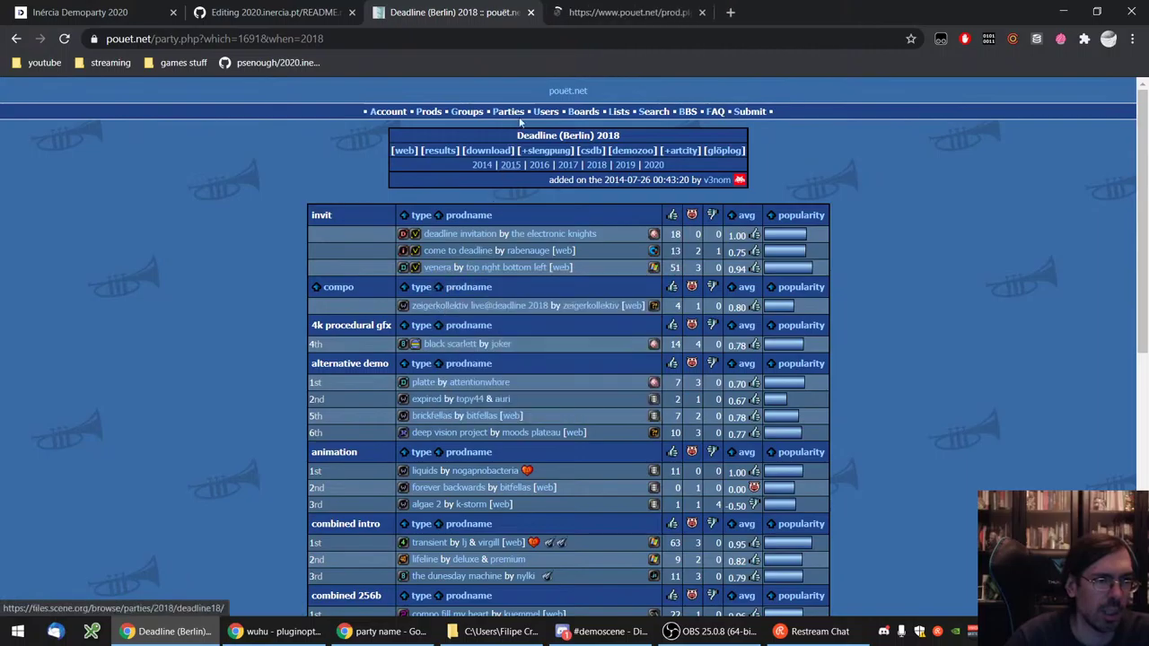
pyautogui.click(591, 16)
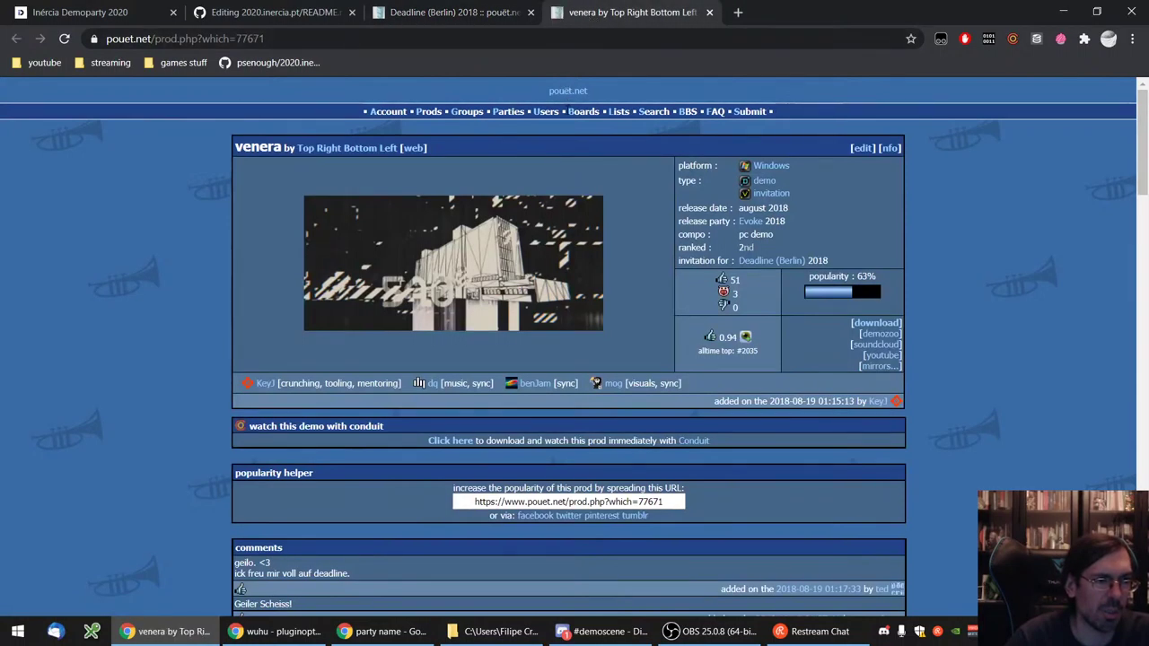
pyautogui.click(880, 356)
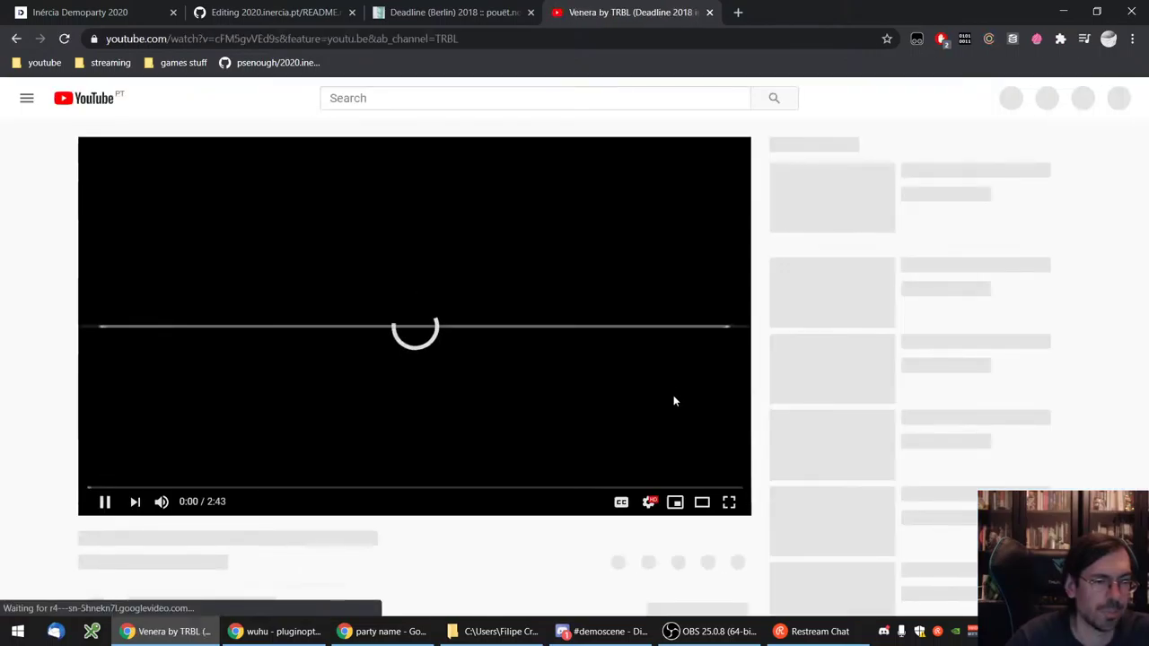
pyautogui.click(689, 565)
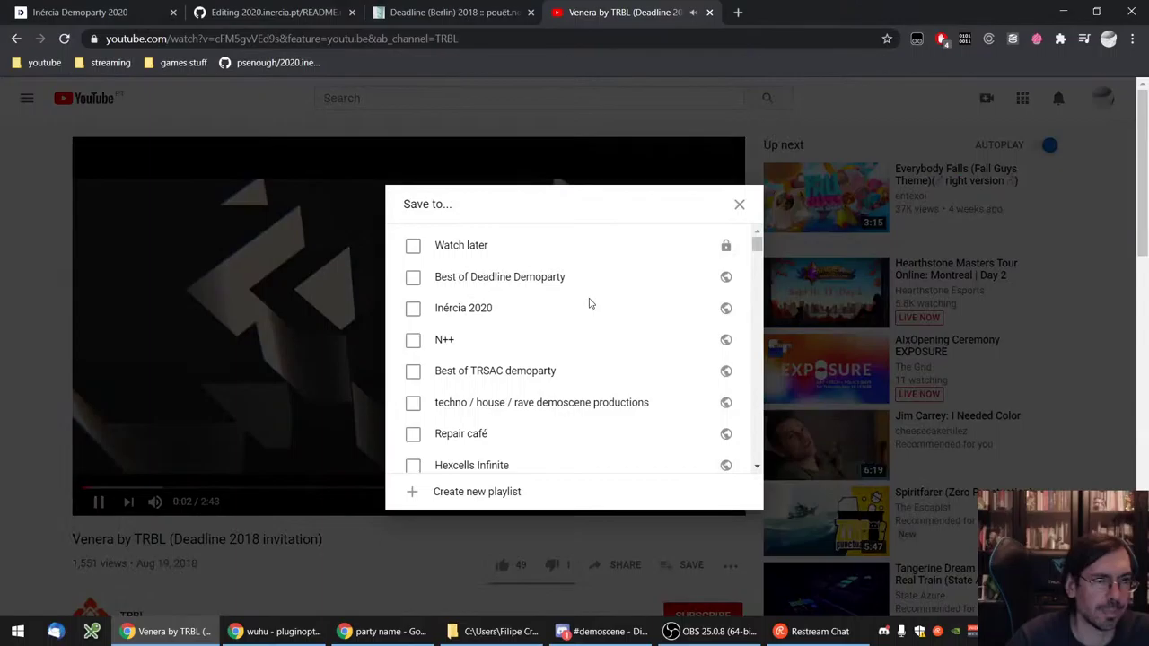
pyautogui.click(538, 276)
pyautogui.press('Escape')
pyautogui.hotkey('ctrl', 'w')
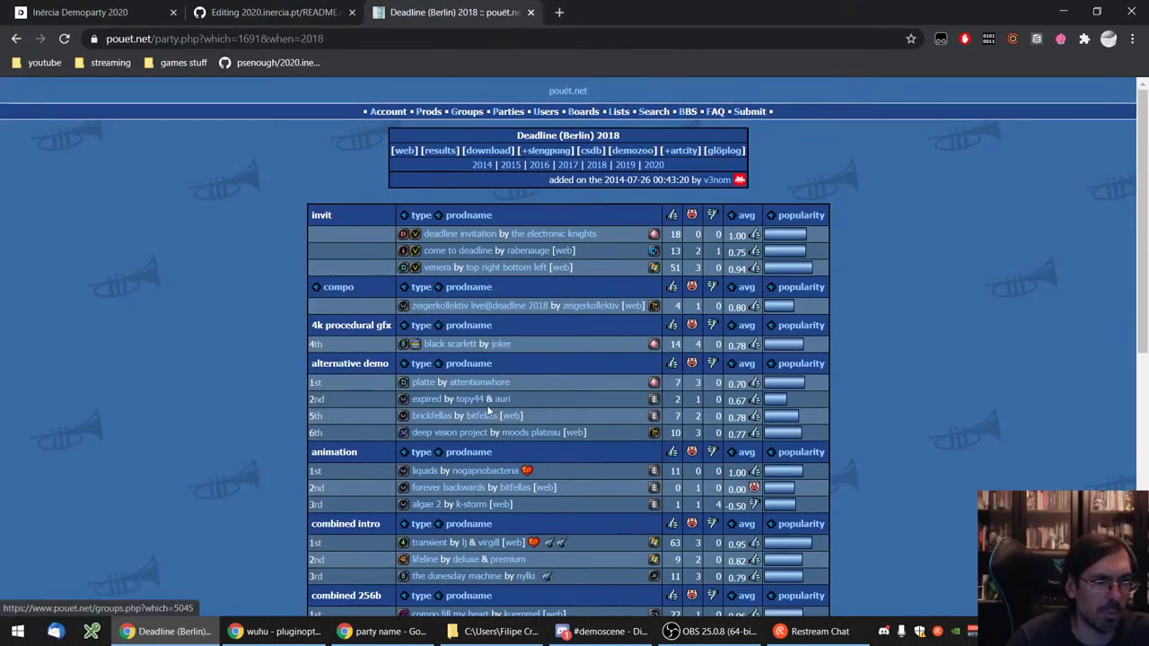
# - Check the production page of the animation liquids by nogapnobacteria in a new tab and close it
pyautogui.scroll(-1, 586, 402)
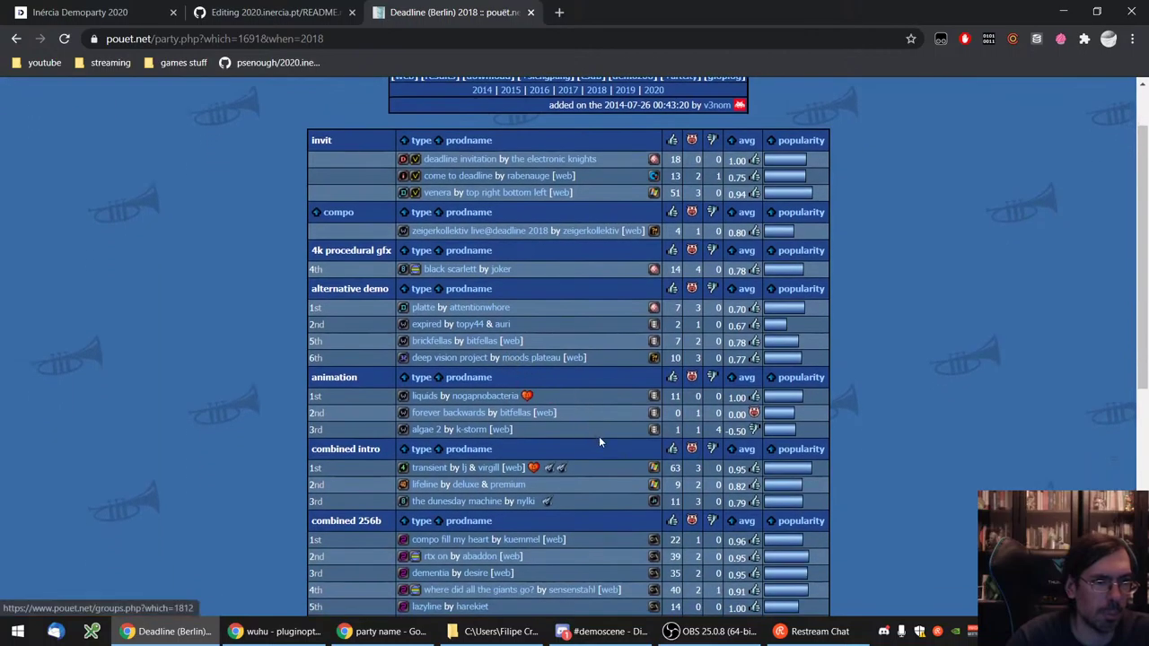
pyautogui.scroll(-1, 599, 439)
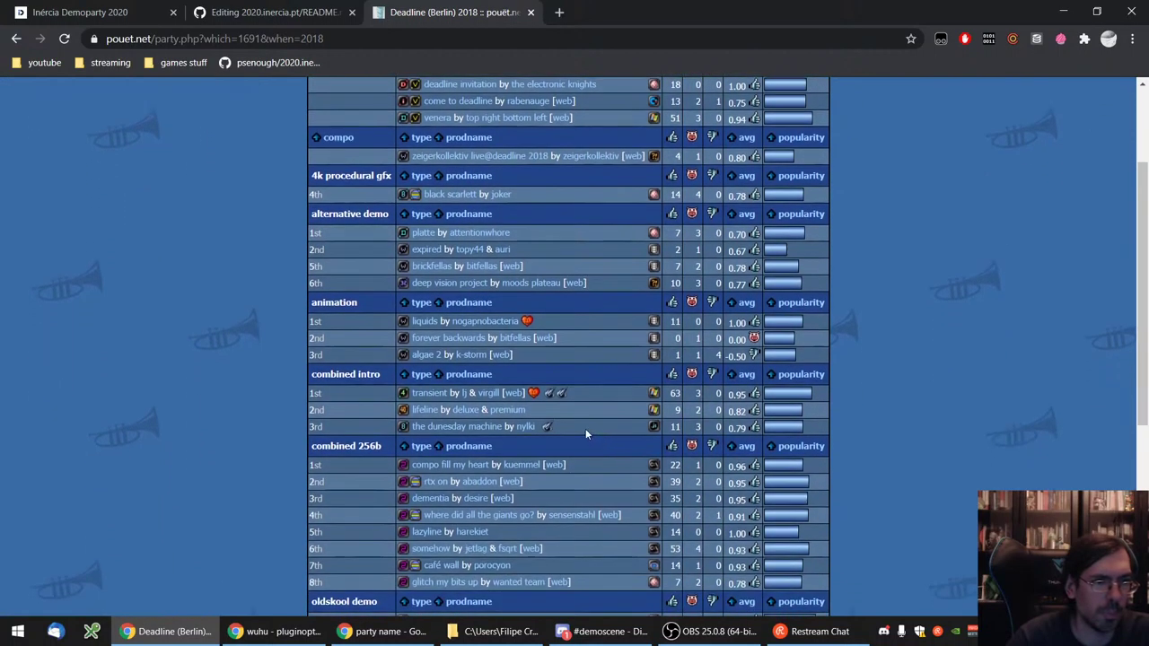
pyautogui.rightClick(423, 325)
pyautogui.click(440, 333)
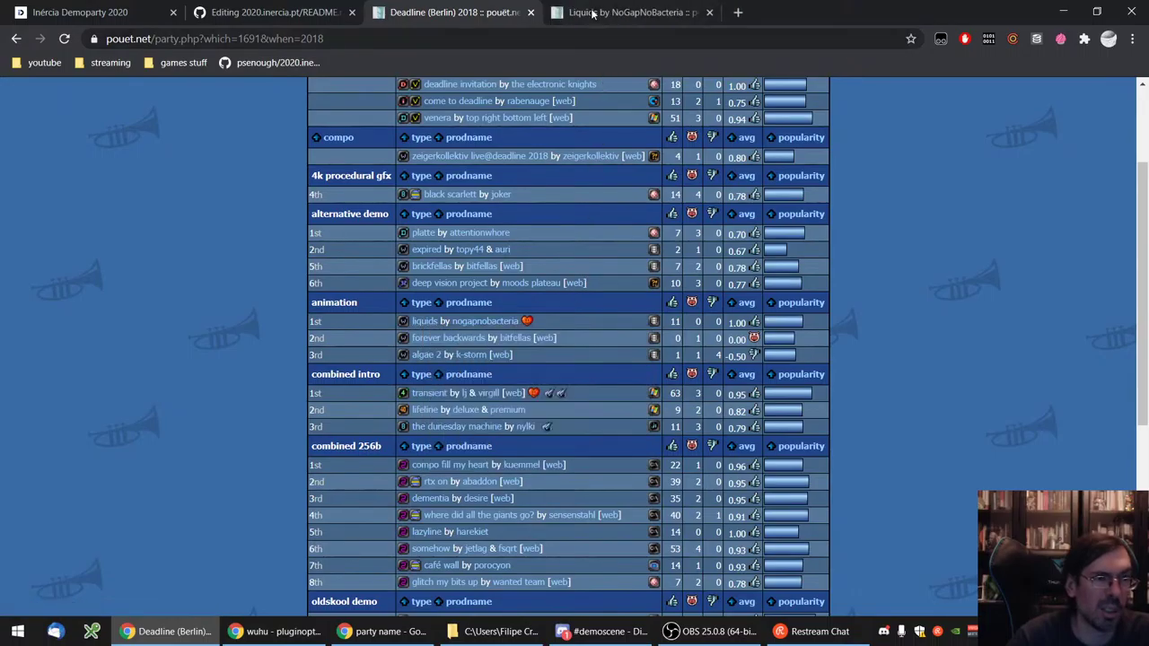
pyautogui.click(592, 13)
pyautogui.click(709, 13)
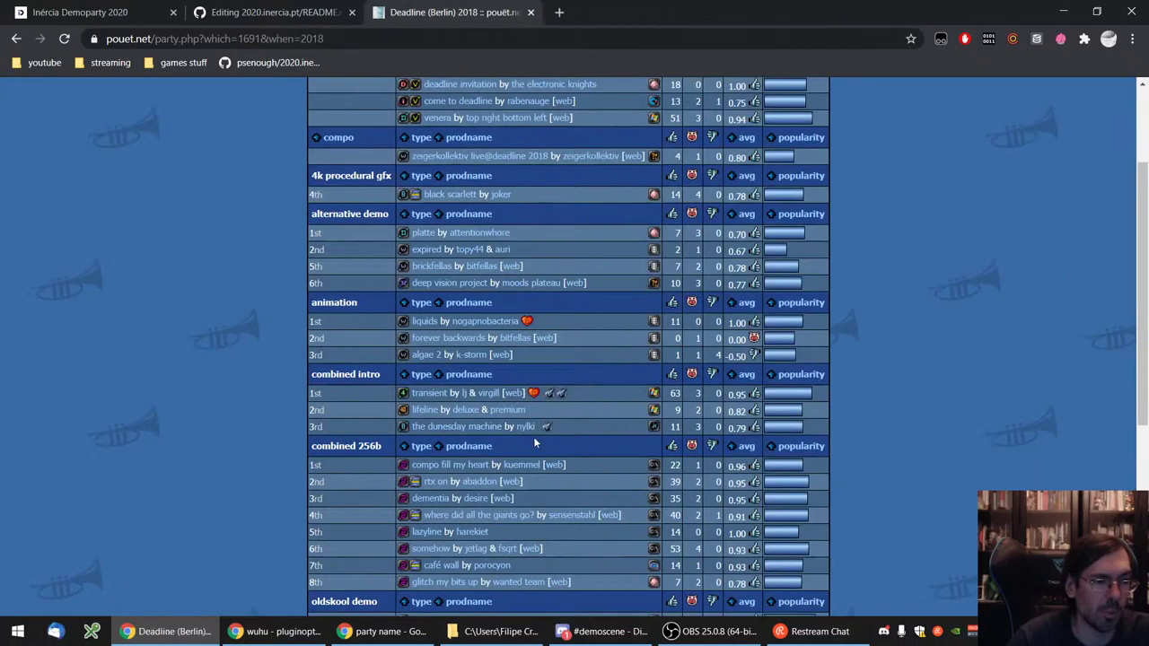
# - Save the YouTube video of Transient by LJ & Virgill to the Best of Deadline Demoparty playlist and close its tab
pyautogui.rightClick(428, 398)
pyautogui.click(484, 405)
pyautogui.scroll(-2, 619, 399)
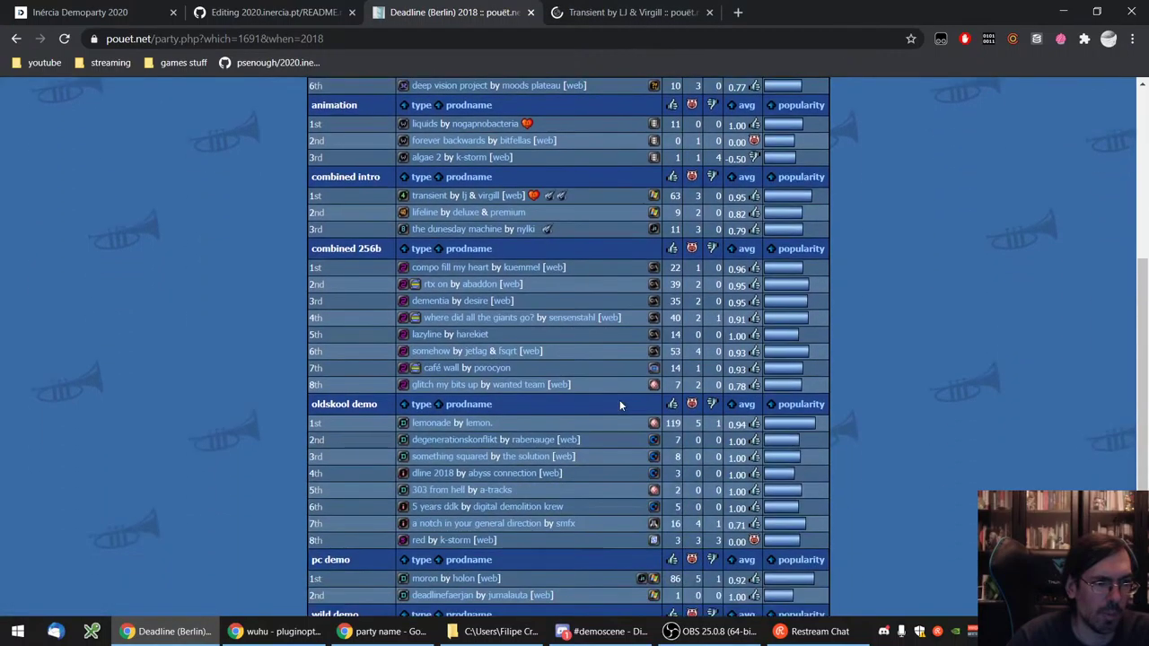
pyautogui.scroll(-1, 619, 399)
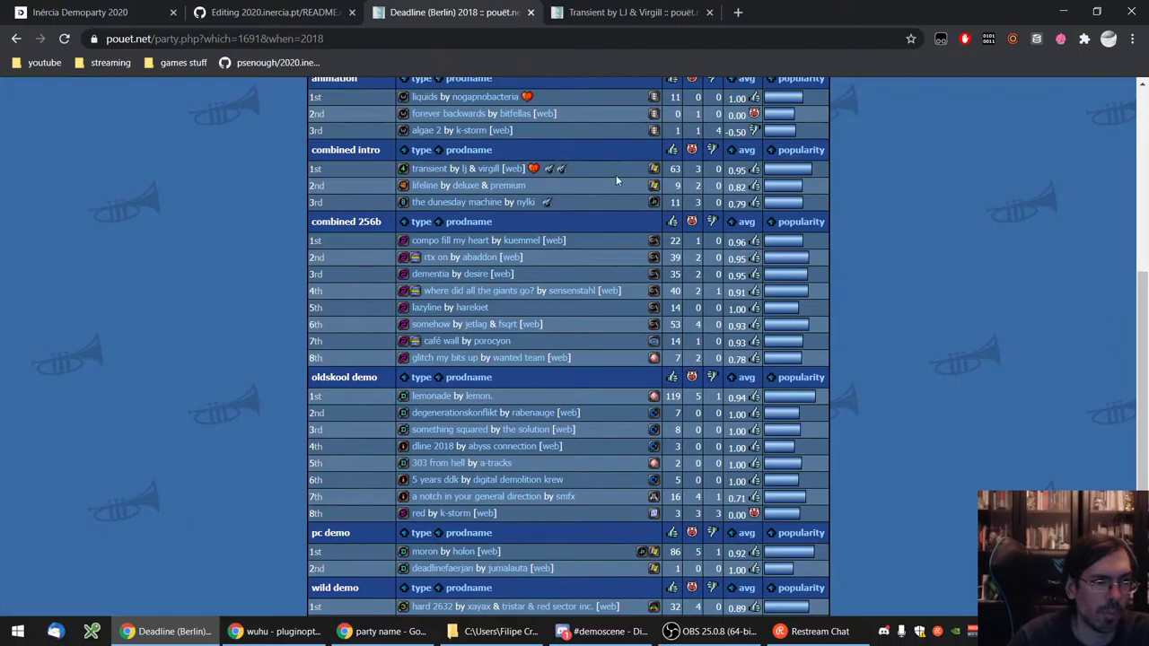
pyautogui.click(614, 13)
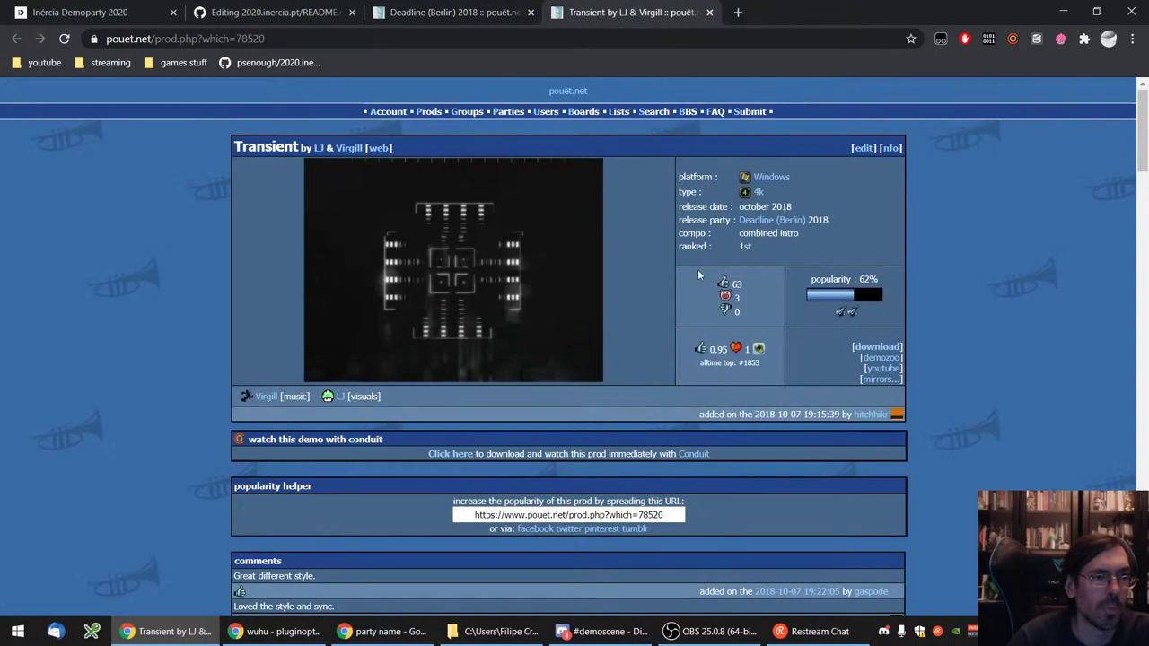
pyautogui.click(879, 372)
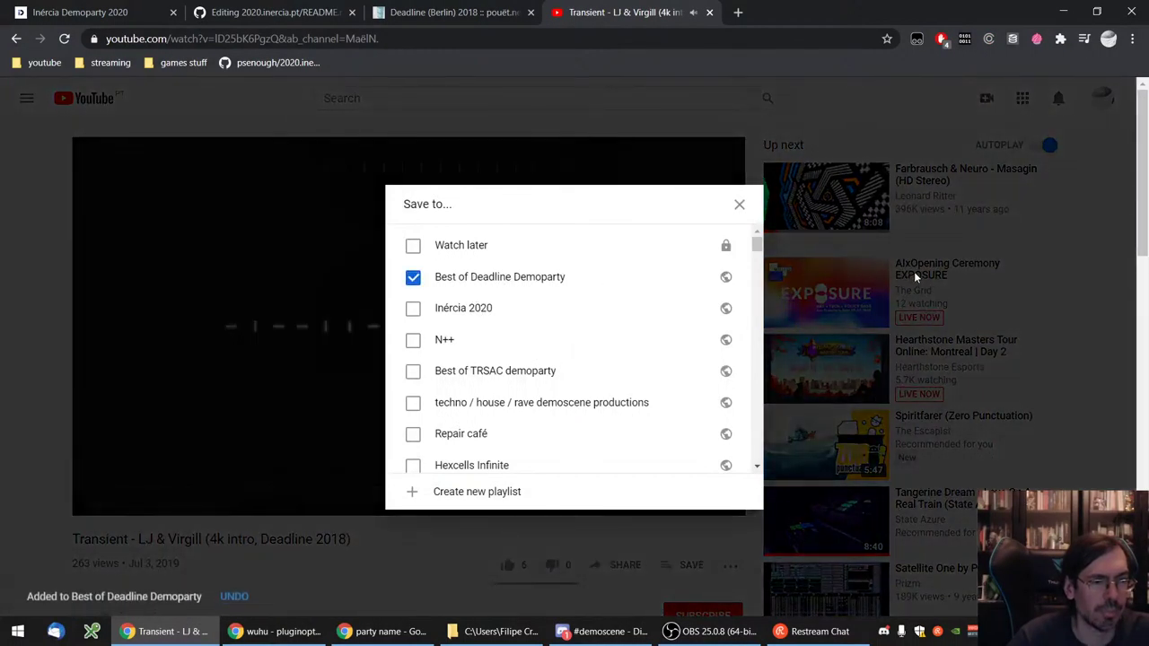
pyautogui.click(914, 271)
pyautogui.click(709, 13)
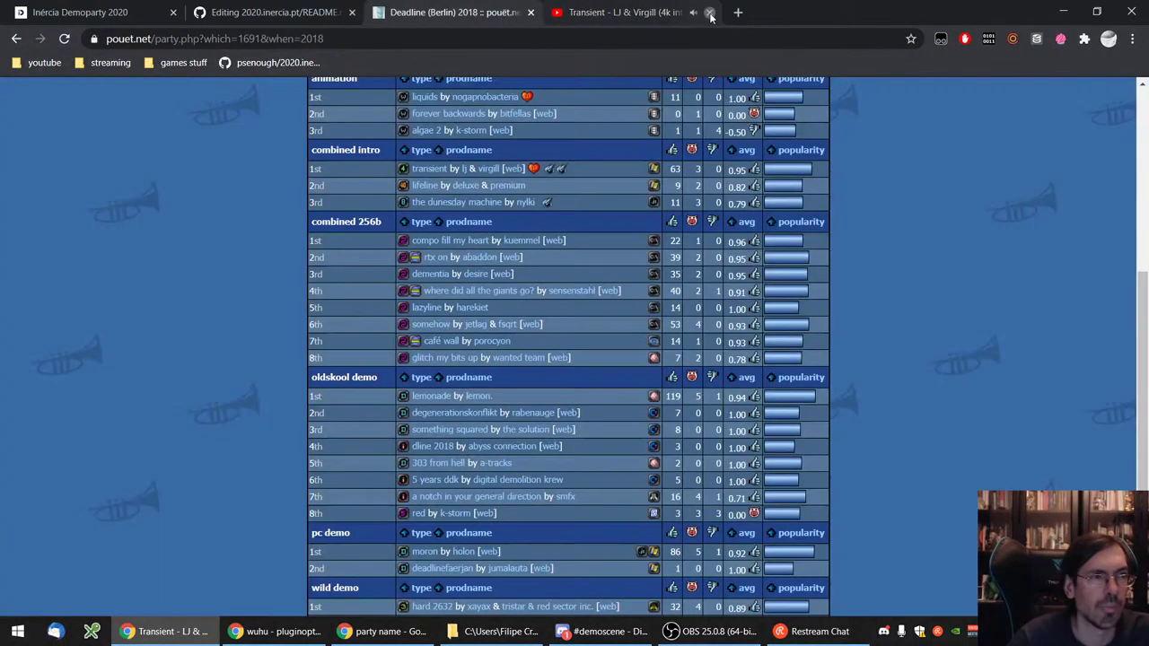
# - Save the YouTube video of Lemonade by Lemon. to the Best of Deadline Demoparty playlist and close its tab
pyautogui.rightClick(422, 399)
pyautogui.click(466, 409)
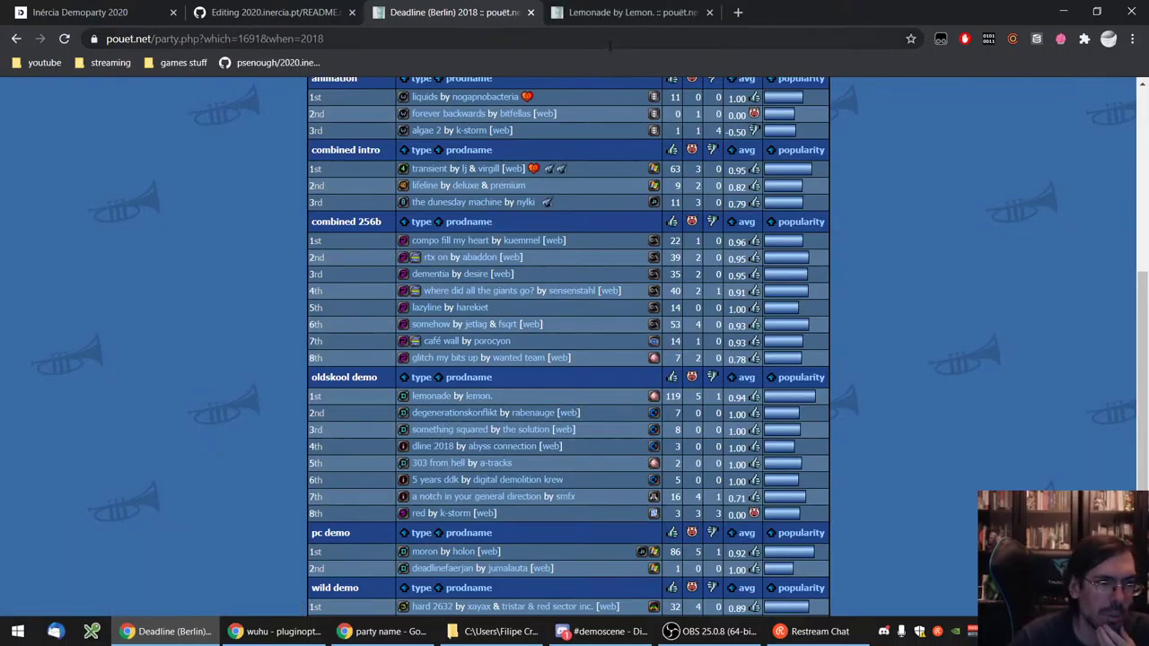
pyautogui.click(628, 12)
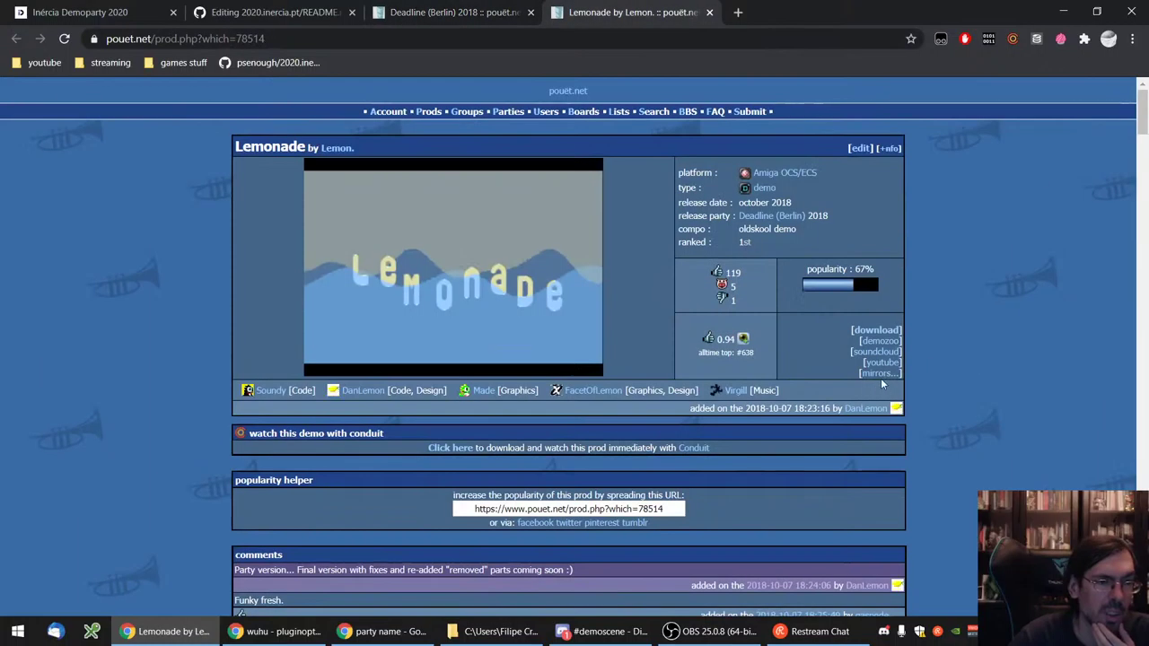
pyautogui.click(878, 372)
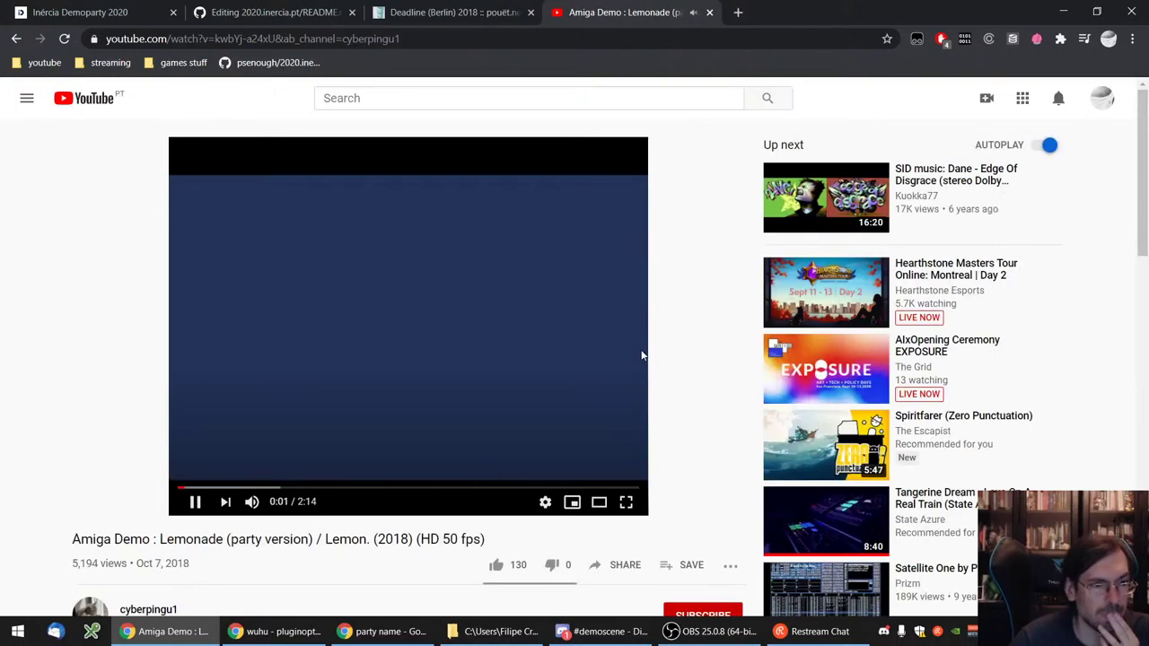
pyautogui.click(691, 565)
pyautogui.click(656, 277)
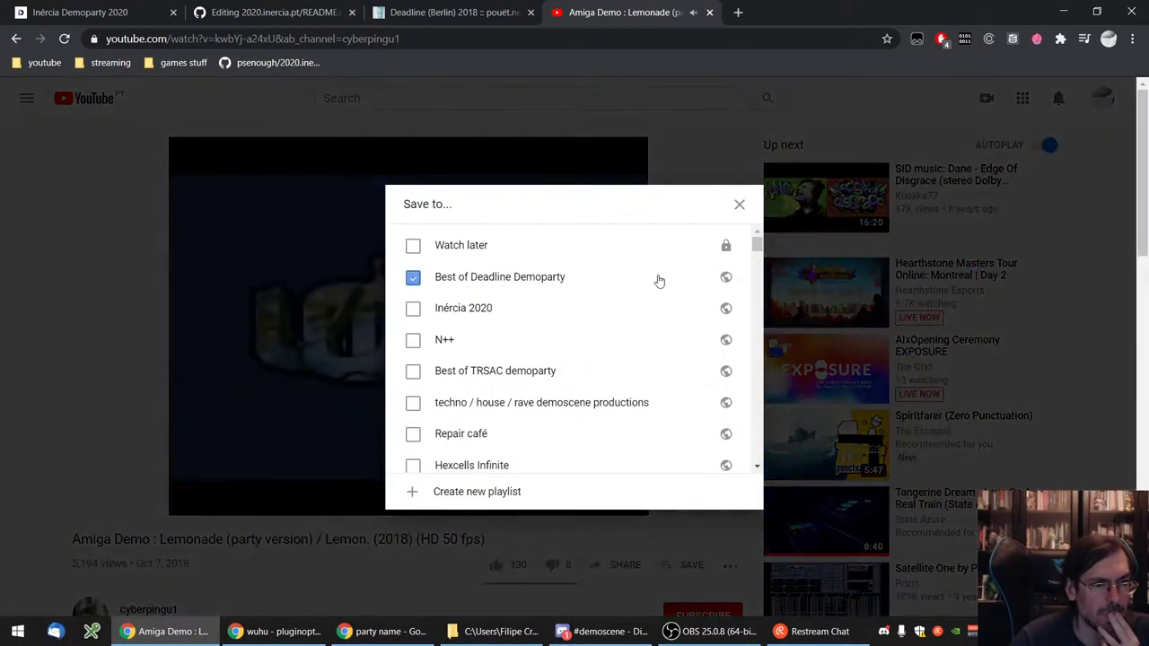
pyautogui.click(924, 264)
pyautogui.click(710, 13)
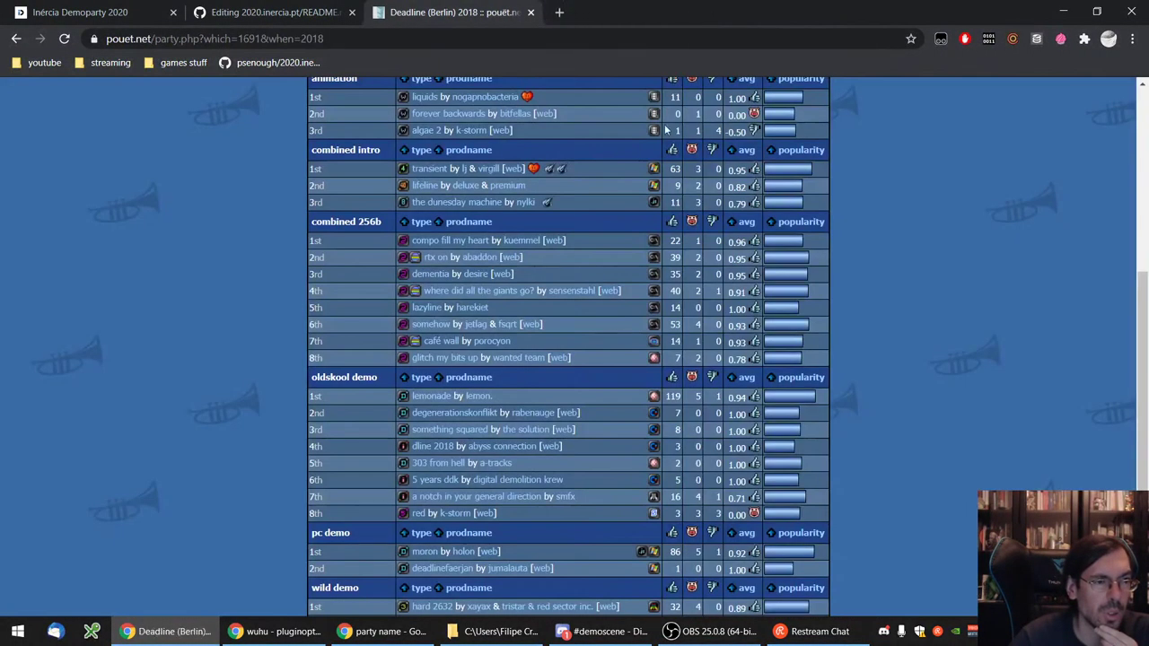
# - Open the combined 256b entries somehow, where did all the giants go?, dementia, rtx on and compo fill my heart in new tabs
pyautogui.rightClick(427, 329)
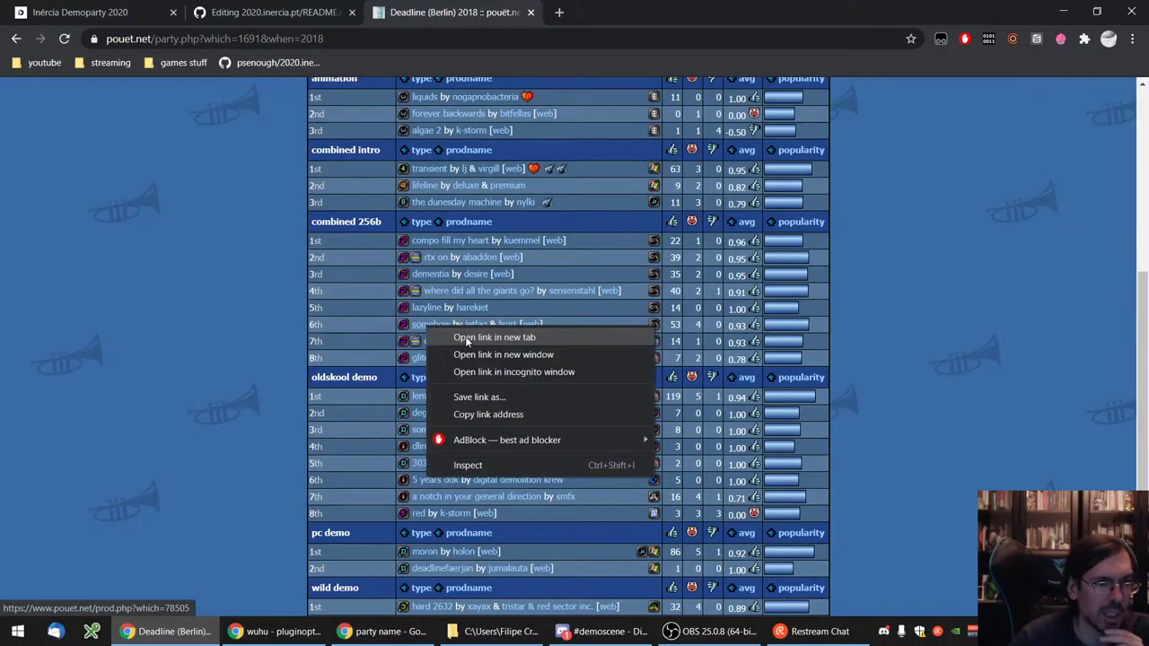
pyautogui.click(453, 333)
pyautogui.middleClick(467, 291)
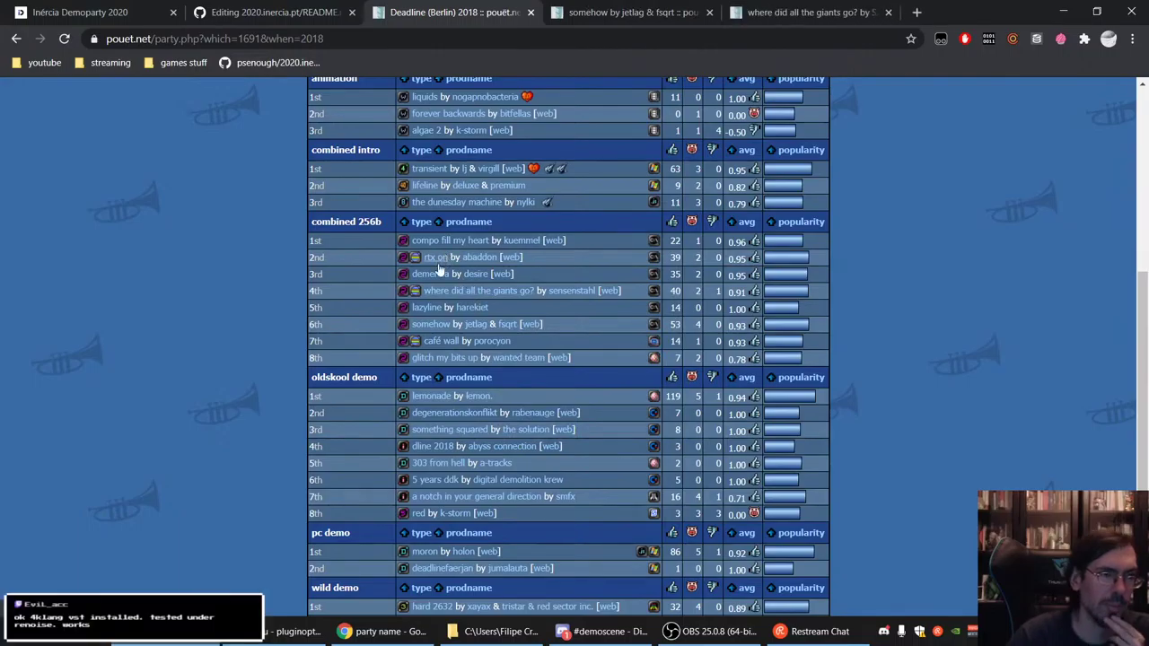
pyautogui.rightClick(432, 273)
pyautogui.click(453, 280)
pyautogui.rightClick(438, 261)
pyautogui.click(475, 276)
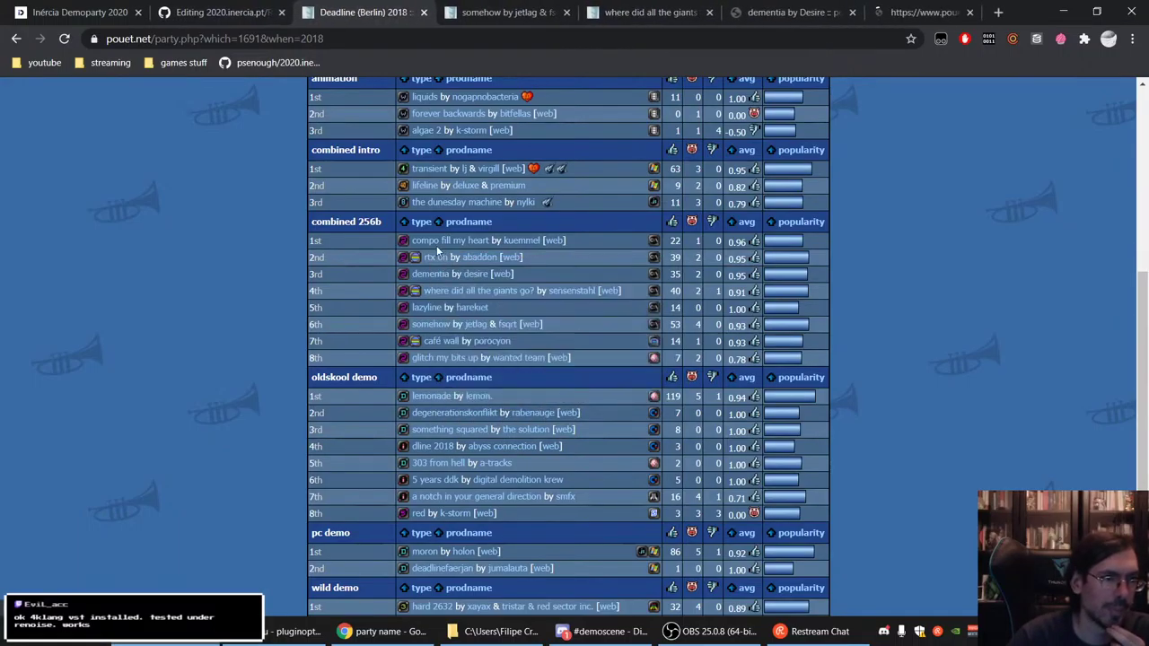
pyautogui.rightClick(445, 240)
pyautogui.click(459, 252)
# - Save the YouTube video of somehow by jetlag & fsqrt to the Best of Deadline Demoparty playlist and close its tab
pyautogui.click(422, 12)
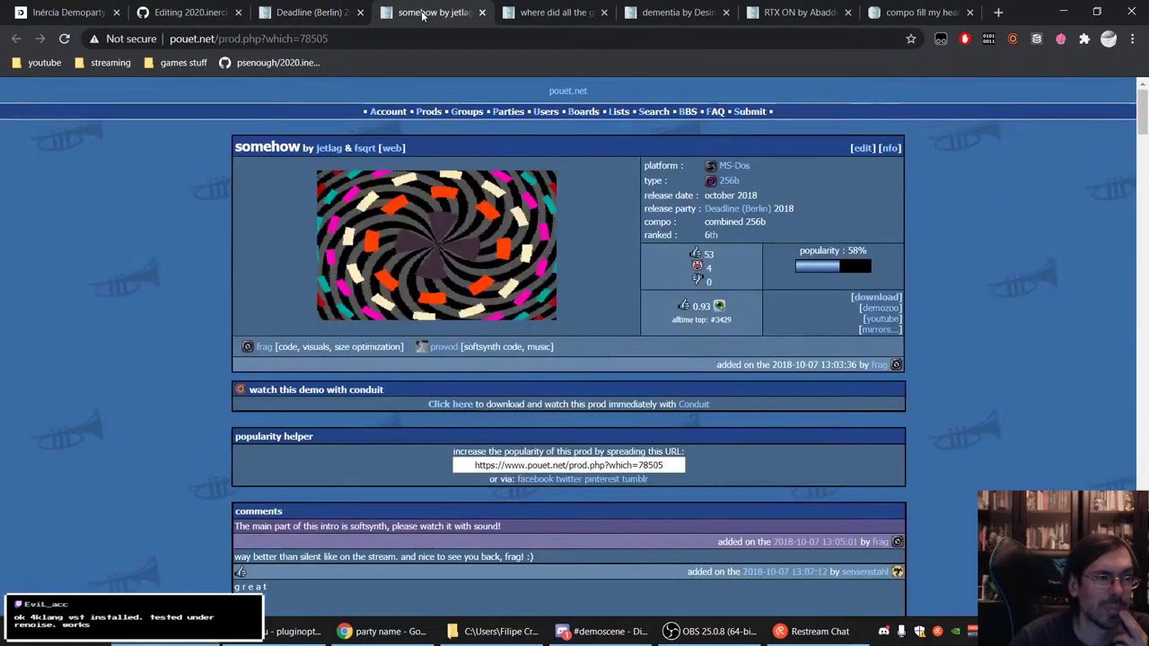
pyautogui.click(880, 318)
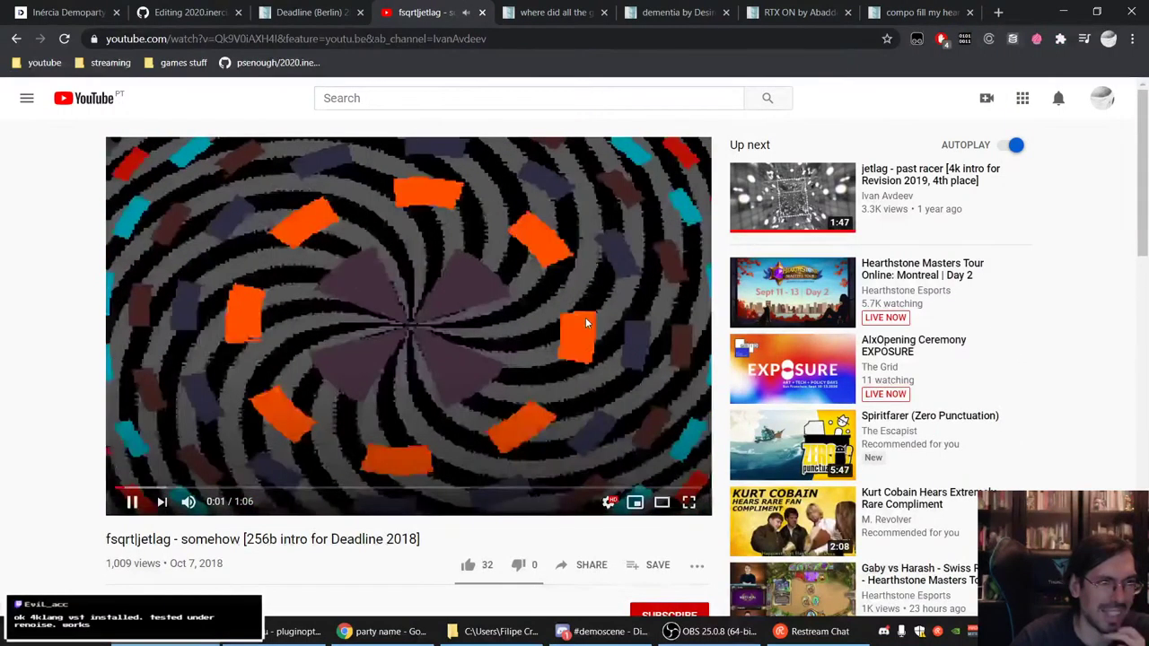
pyautogui.click(658, 565)
pyautogui.click(413, 277)
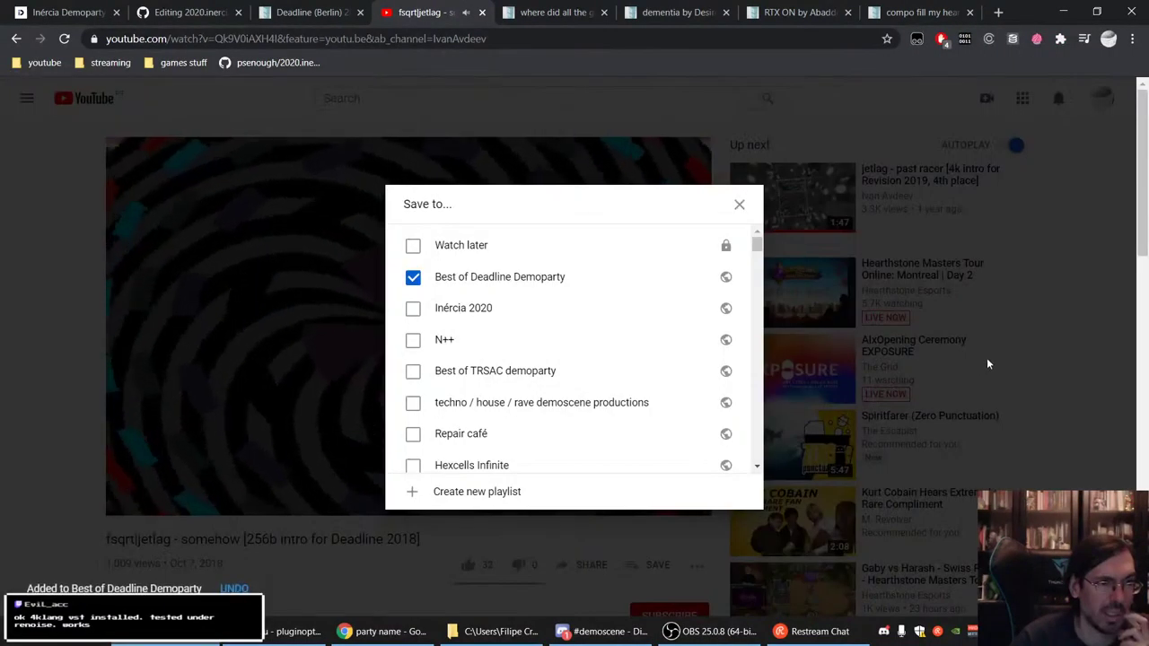
pyautogui.click(986, 357)
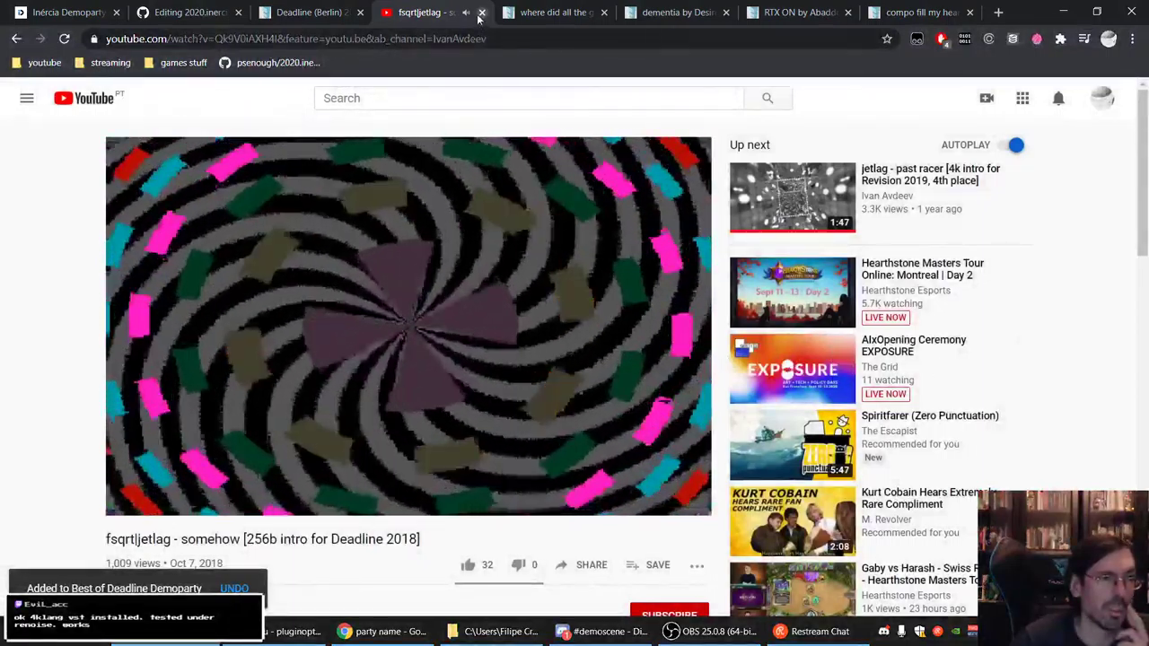
pyautogui.click(482, 13)
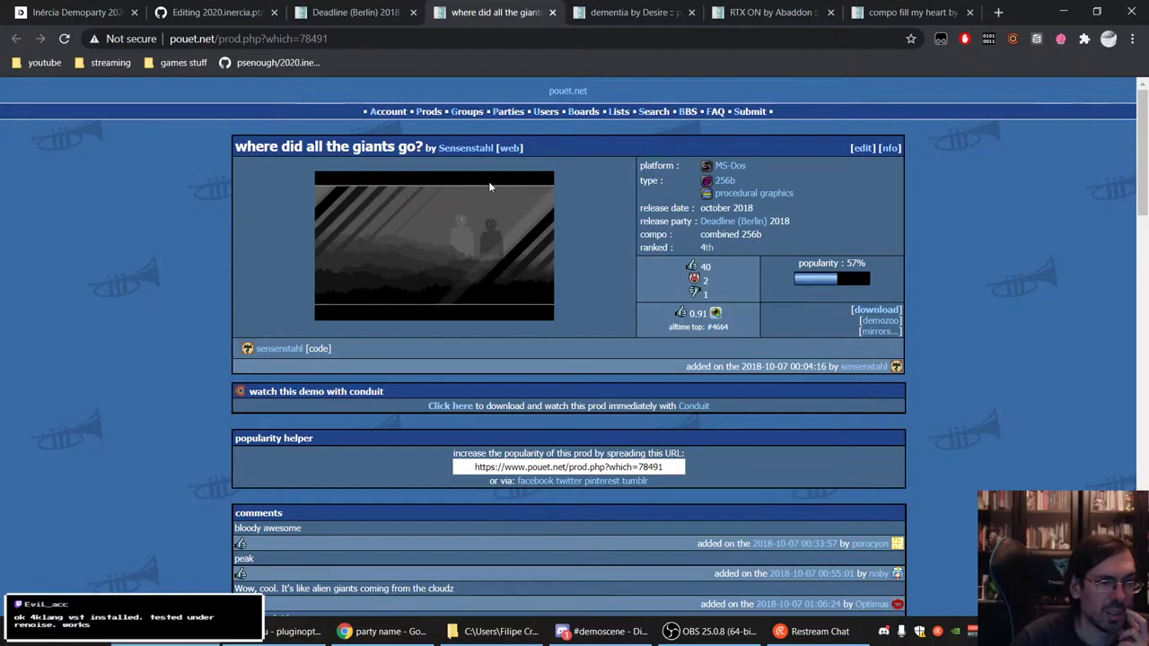
# - Close the production pages of where did all the giants go? by Sensenstahl and dementia by Desire
pyautogui.hotkey('ctrl', 'w')
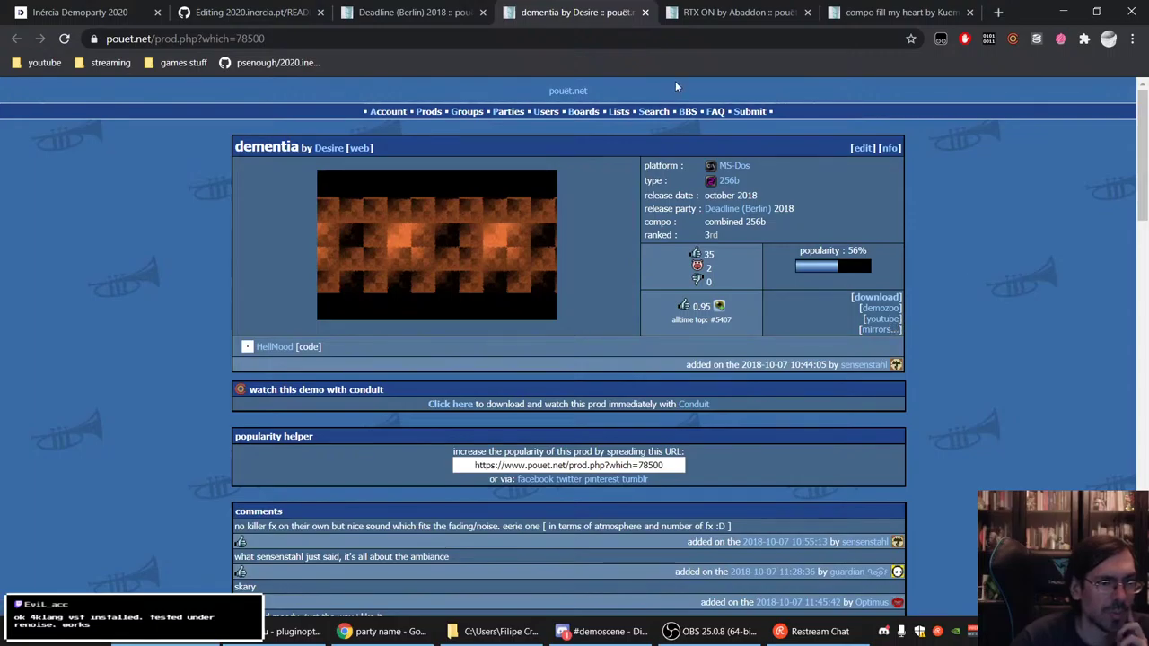
pyautogui.click(646, 12)
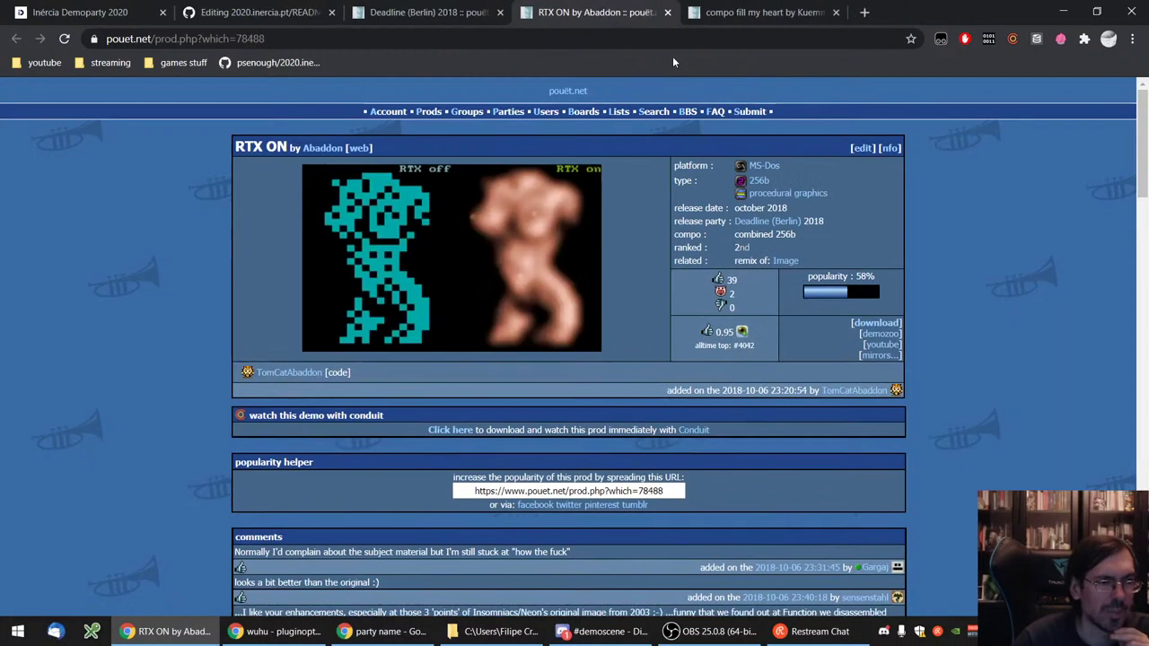
# - Save the YouTube video of RTX ON by Abaddon to the Best of Deadline Demoparty playlist and close its tab
pyautogui.click(883, 344)
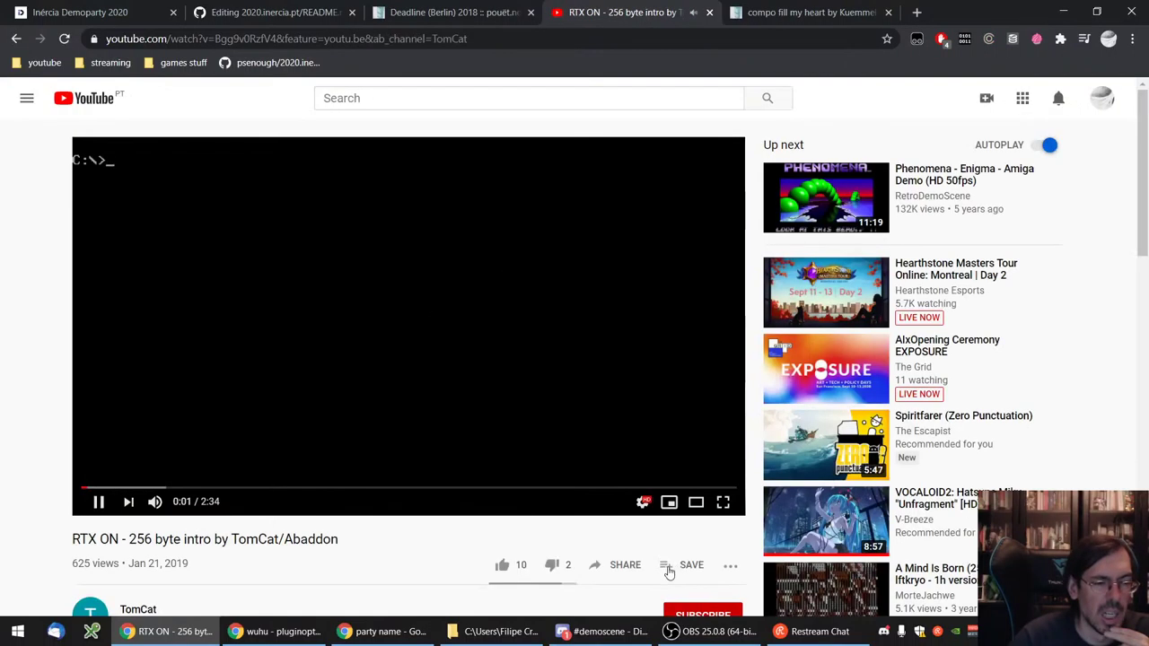
pyautogui.click(671, 565)
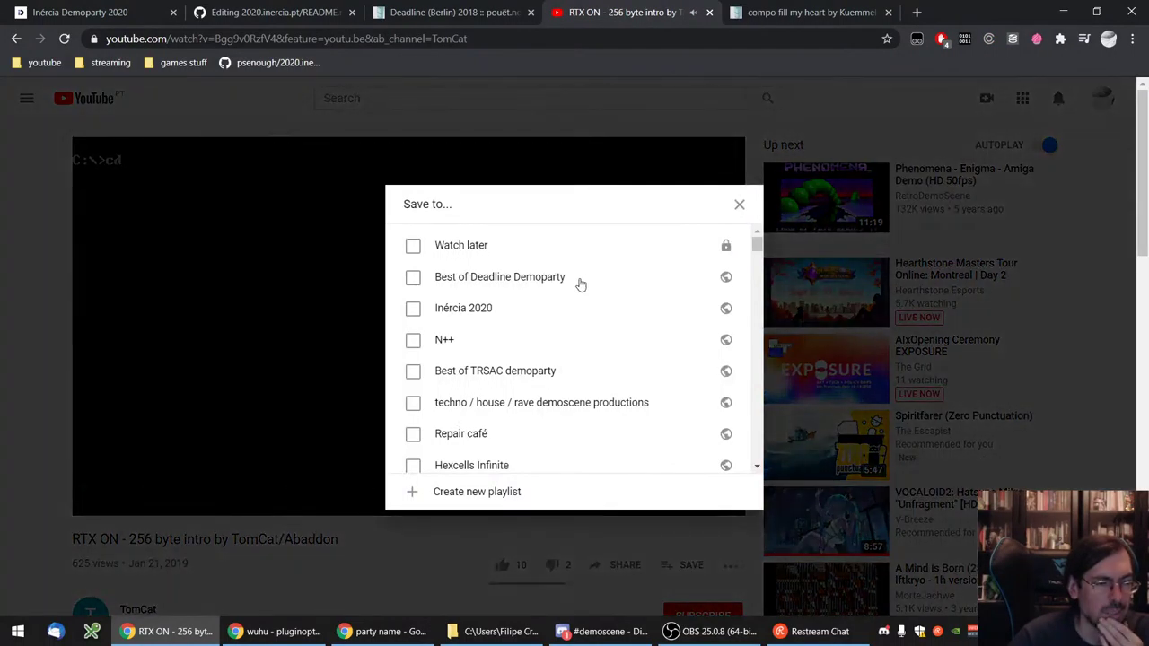
pyautogui.click(506, 280)
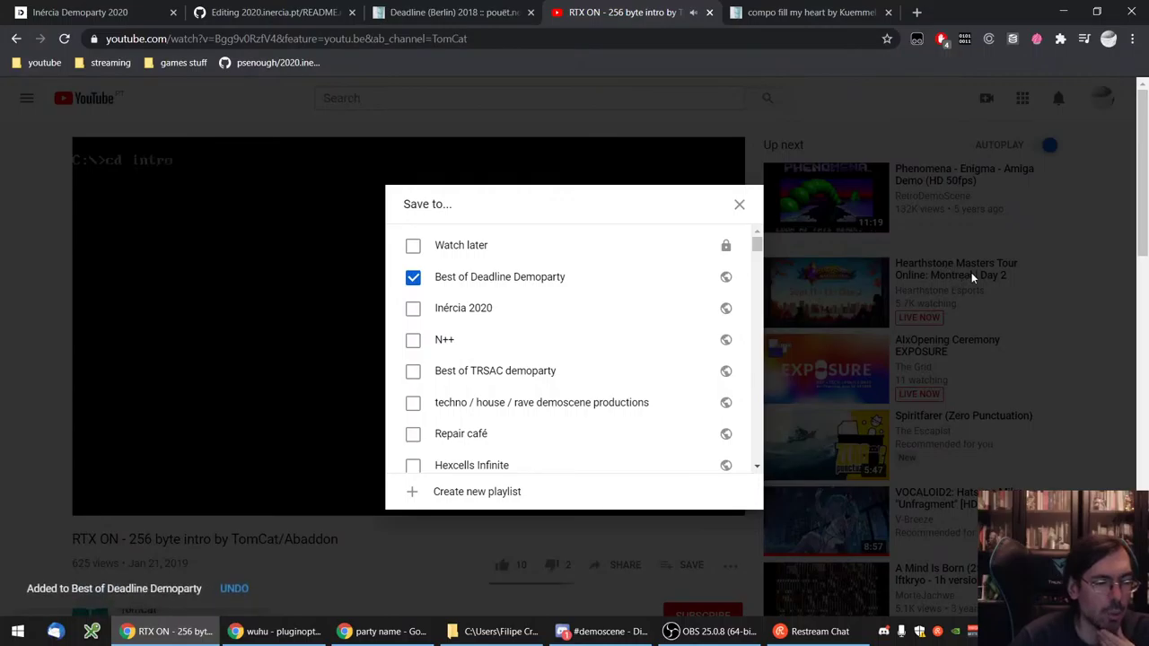
pyautogui.click(971, 272)
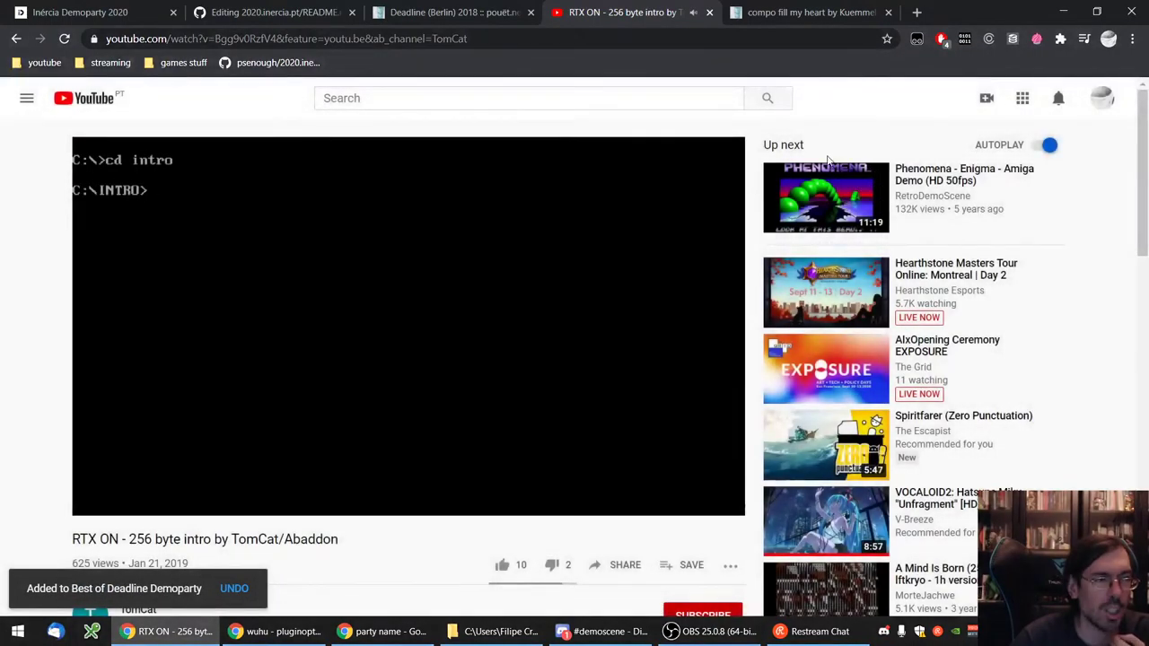
pyautogui.click(709, 12)
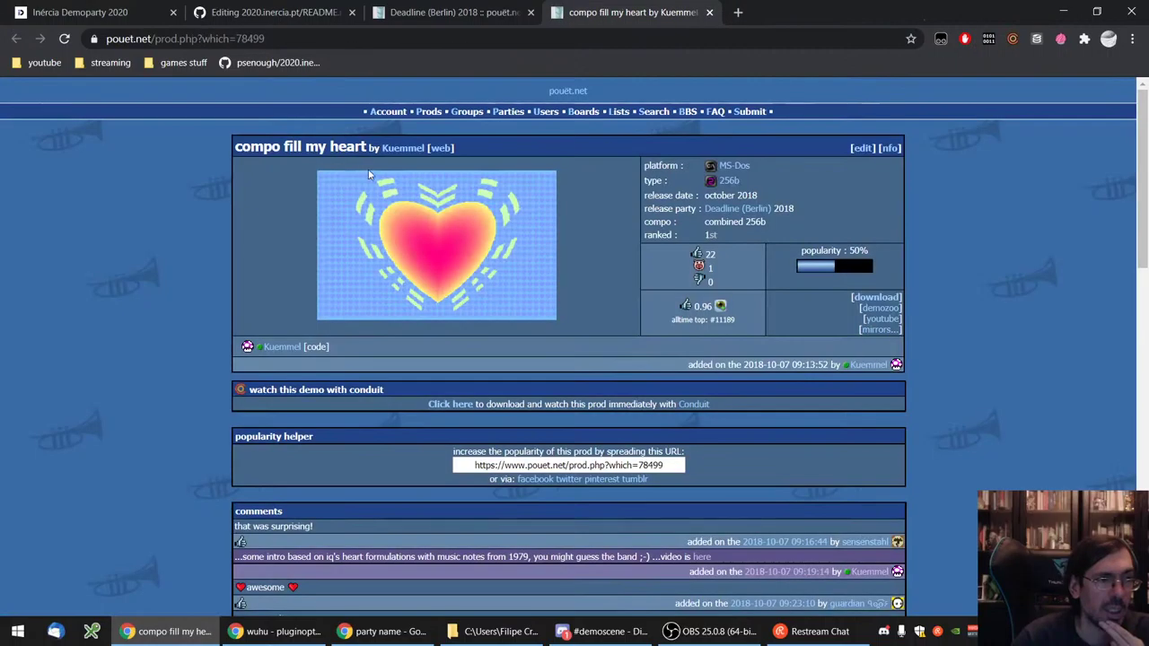
# - Save the YouTube video of compo fill my heart by Kuemmel to the Best of Deadline Demoparty playlist and close its tab
pyautogui.click(881, 319)
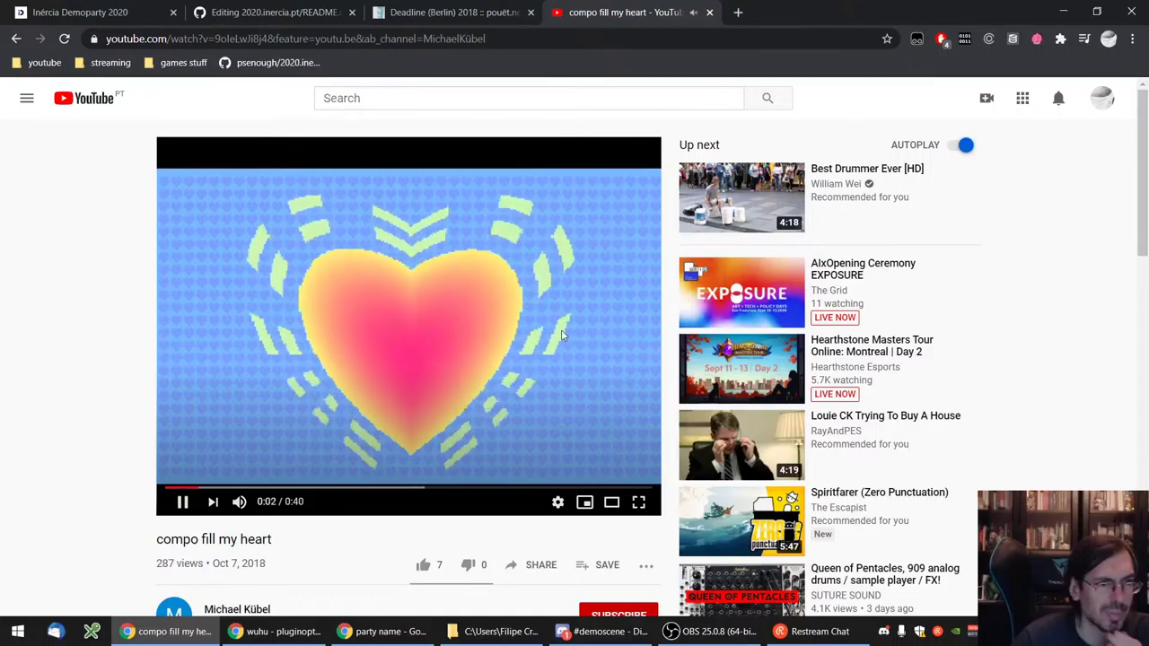
pyautogui.click(599, 564)
pyautogui.click(456, 278)
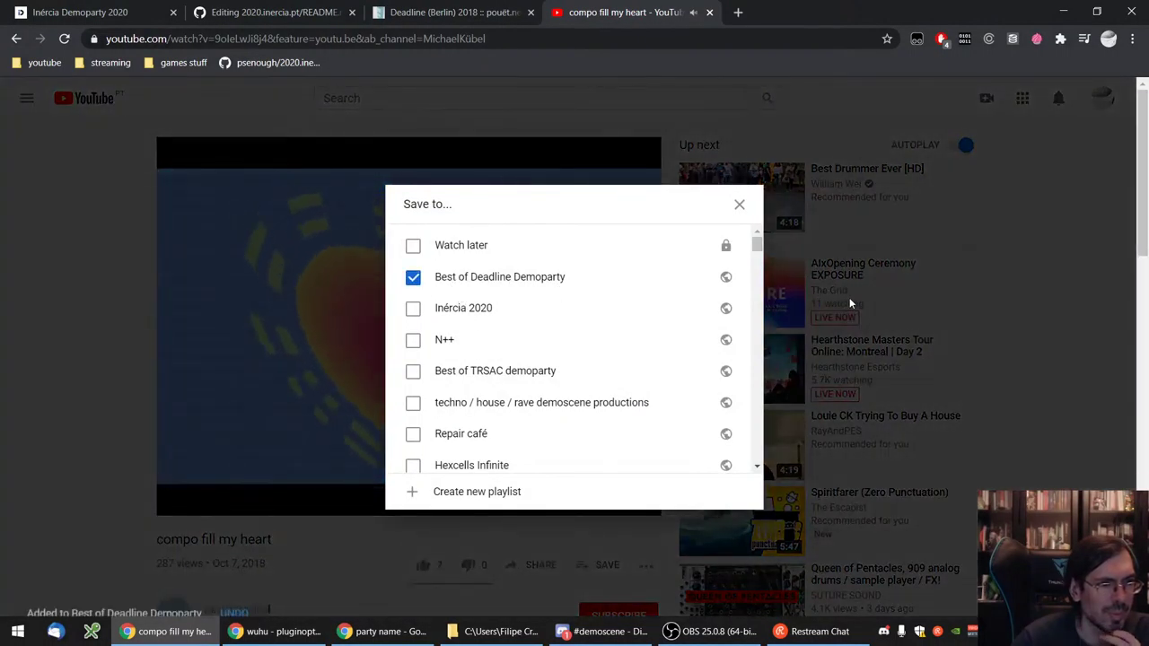
pyautogui.hotkey('ctrl', 'w')
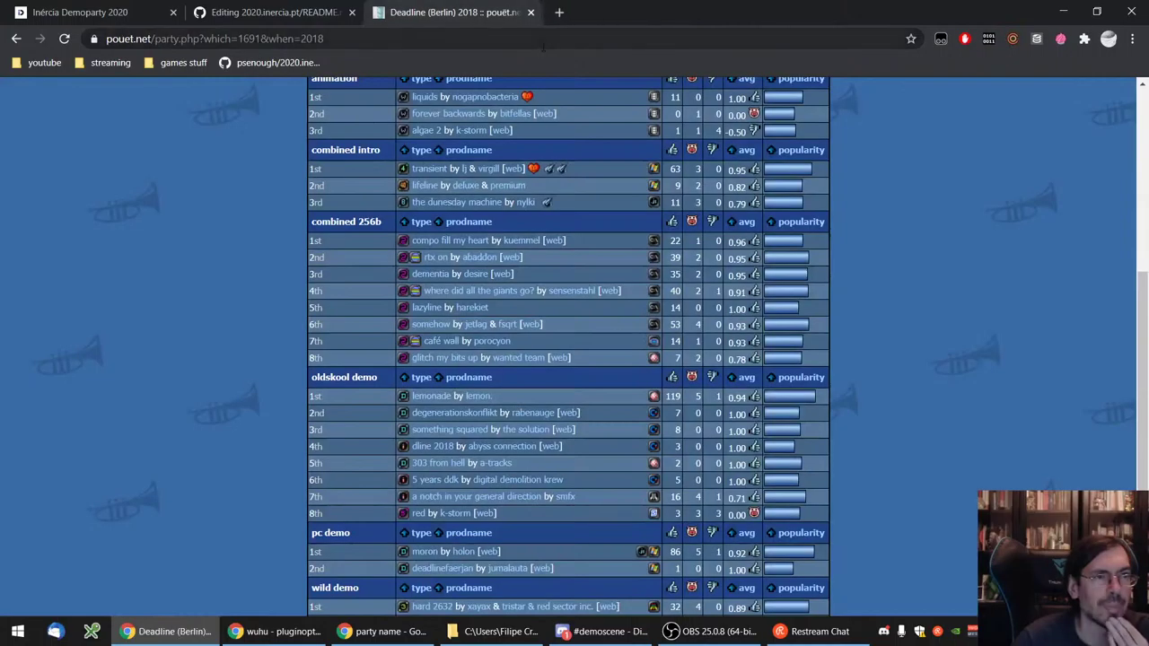
# - Save the YouTube video of the 2018 PC demo moron by Holon to the Best of Deadline Demoparty playlist
pyautogui.scroll(-5, 575, 269)
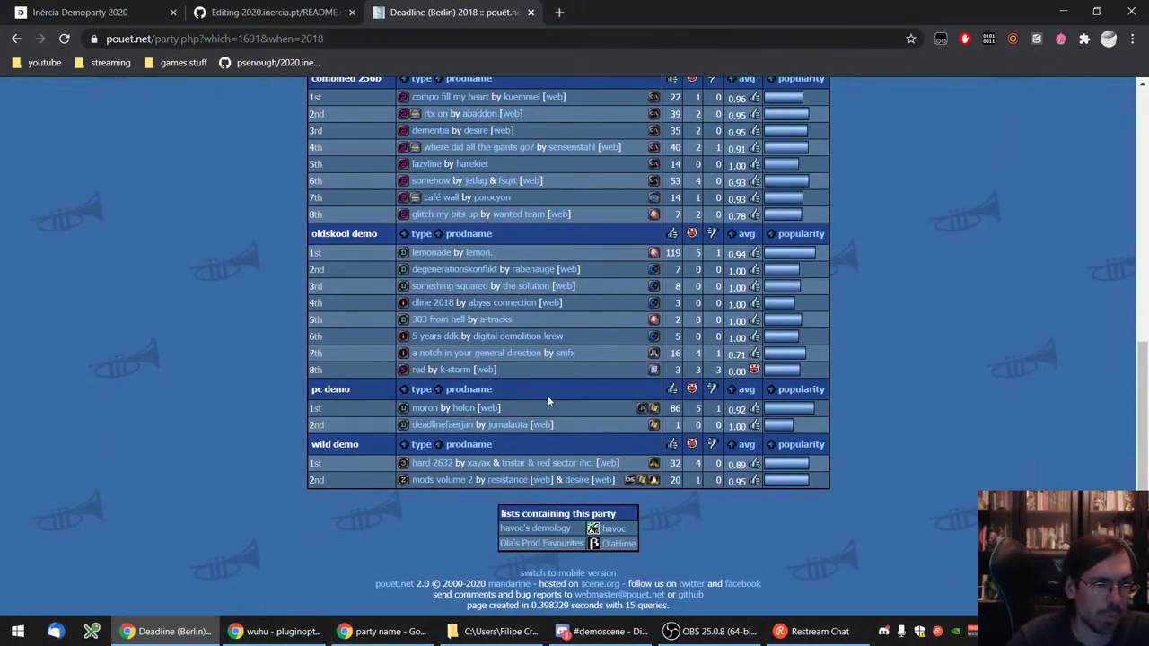
pyautogui.click(428, 411)
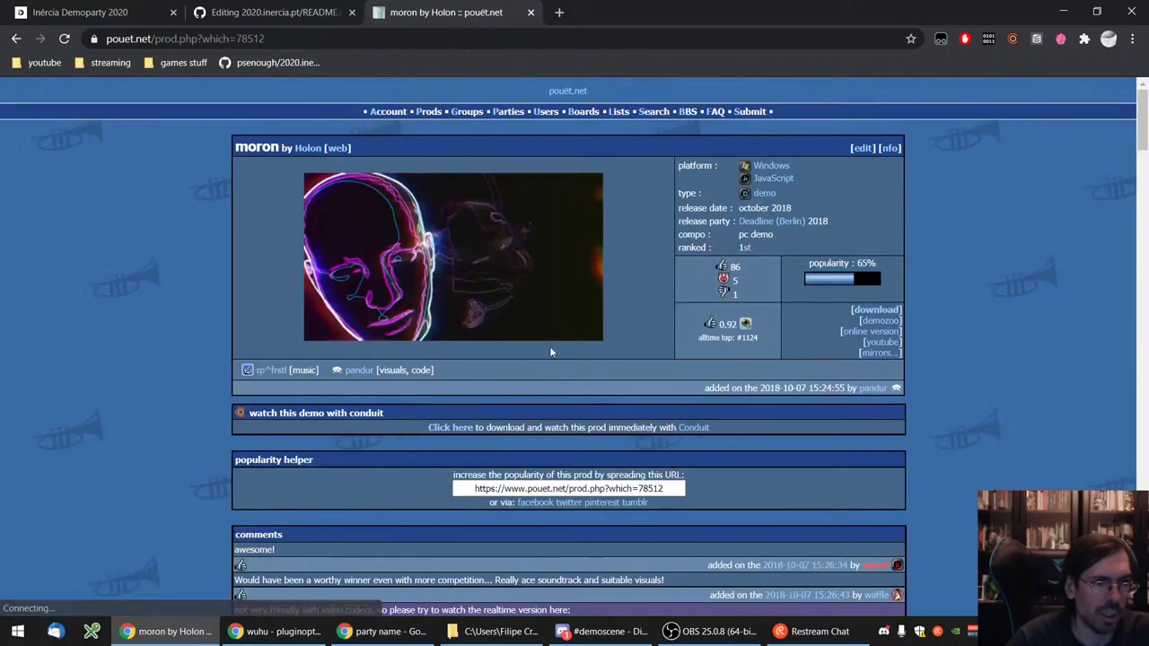
pyautogui.click(653, 320)
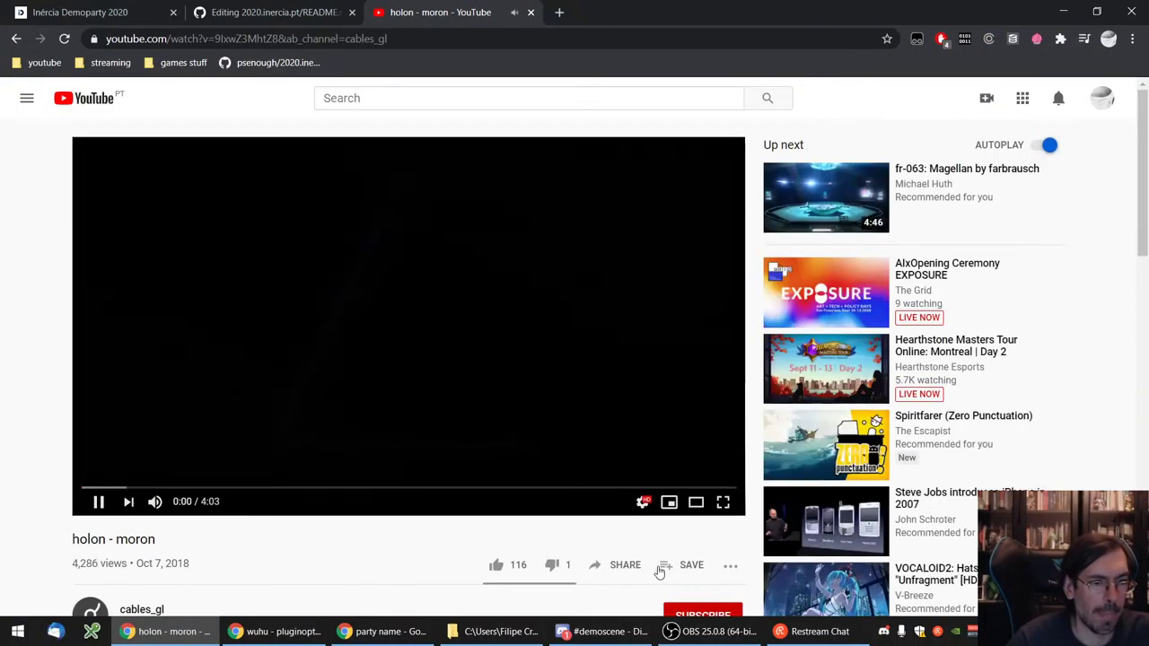
pyautogui.click(683, 565)
pyautogui.click(413, 346)
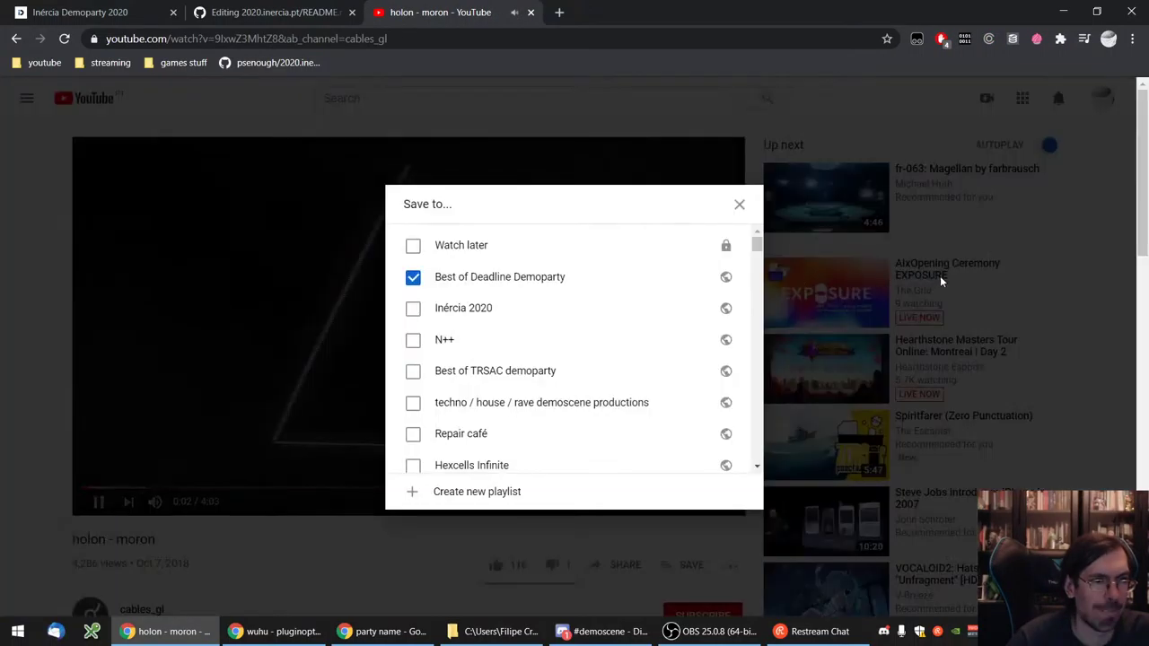
pyautogui.click(940, 276)
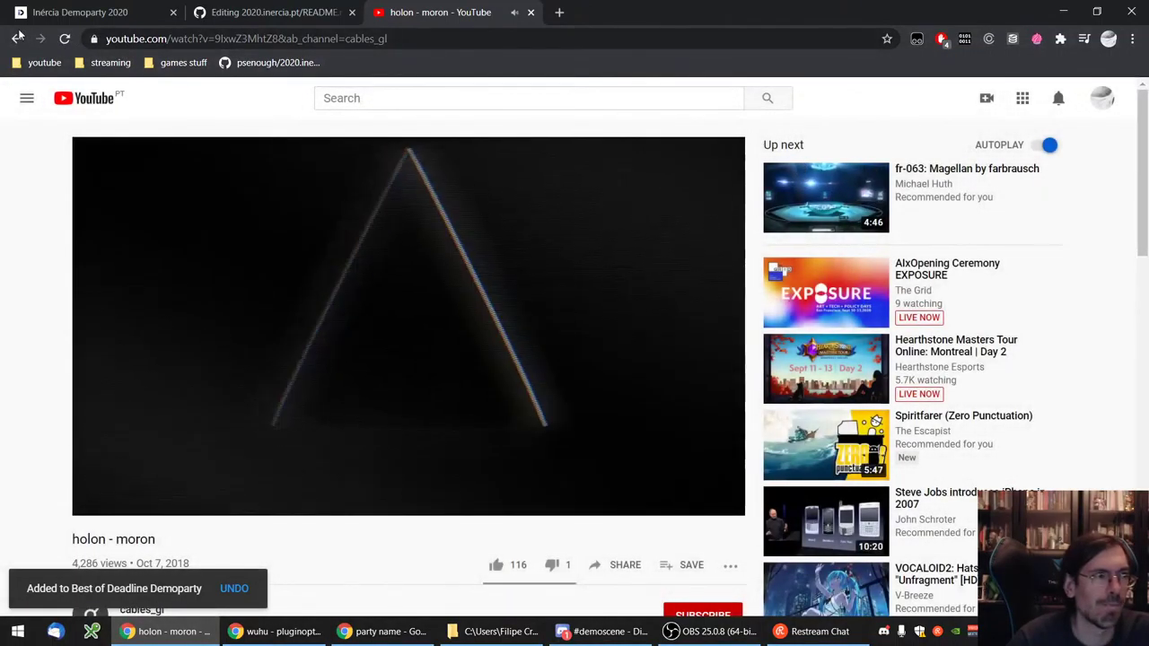
# - Return to the Deadline (Berlin) party page on pouët.net and open its 2019 edition
pyautogui.hotkey('alt', 'Left')
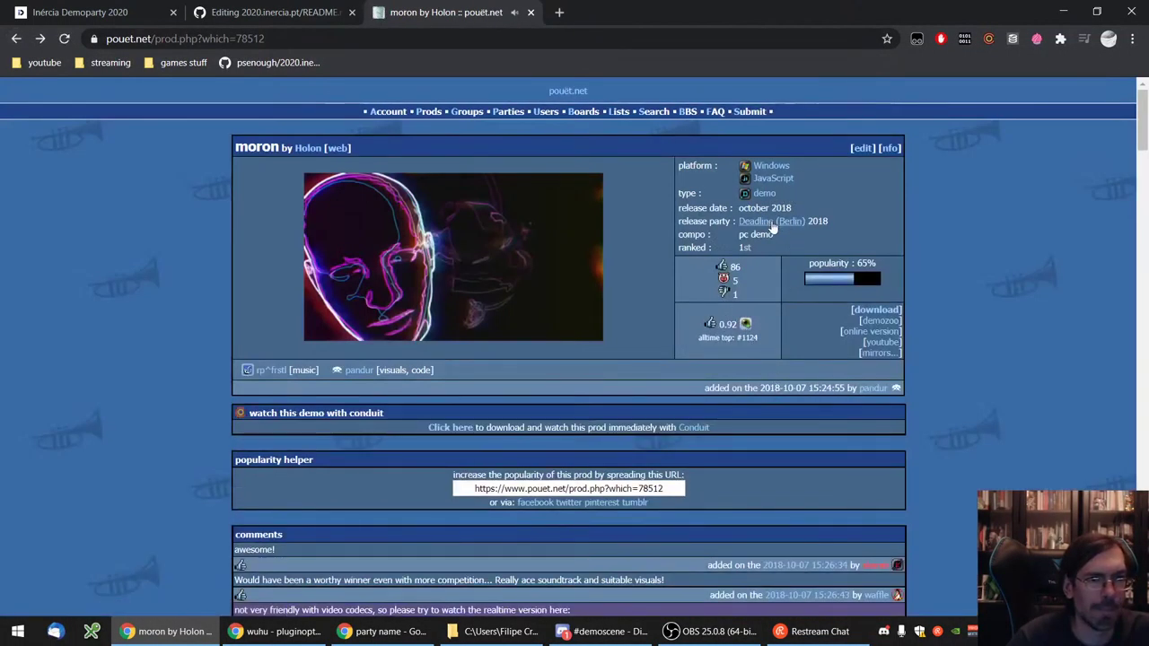
pyautogui.click(771, 228)
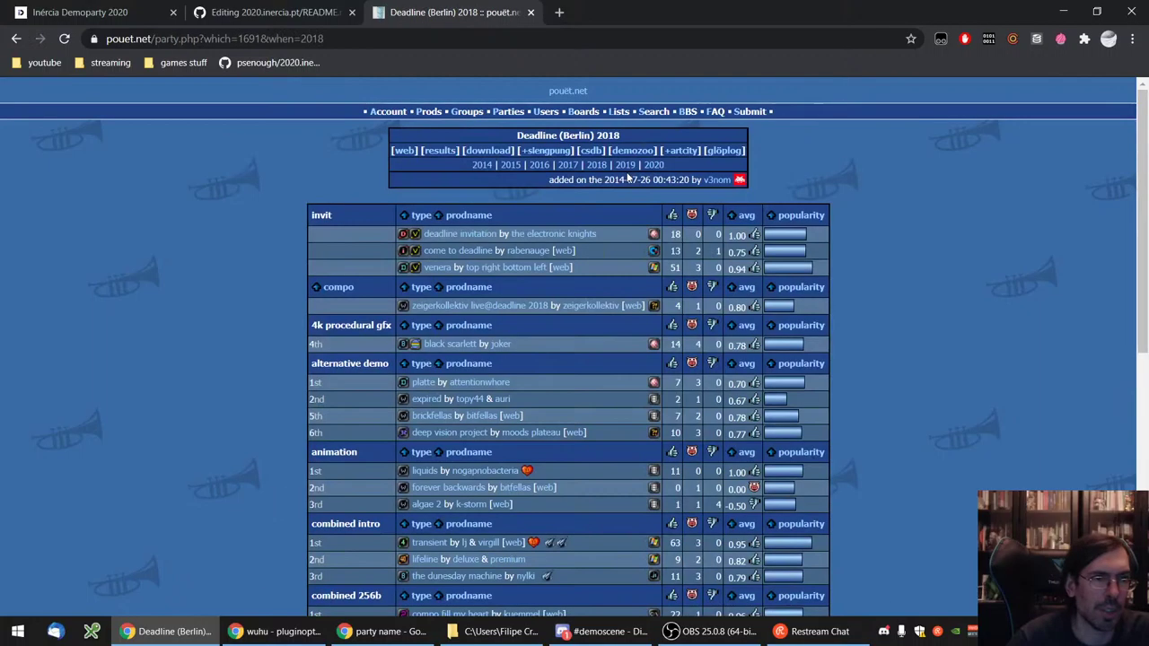
pyautogui.click(625, 168)
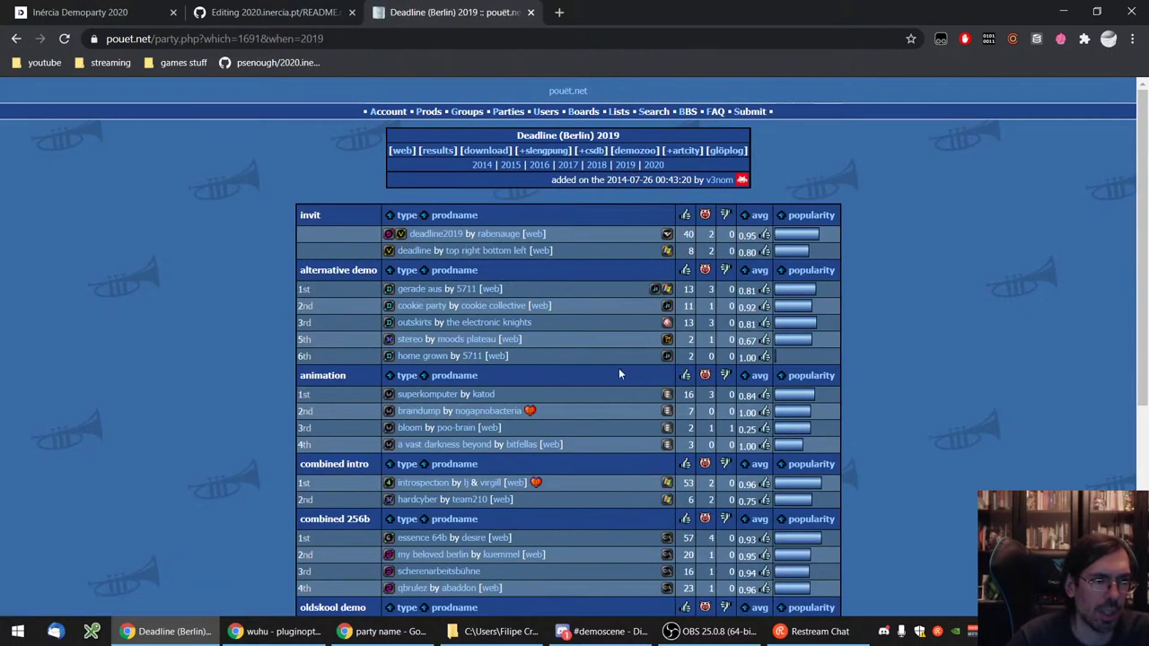
# - Open the YouTube video of the deadline2019 invitation by Rabenauge in a new tab and skim through it
pyautogui.middleClick(436, 234)
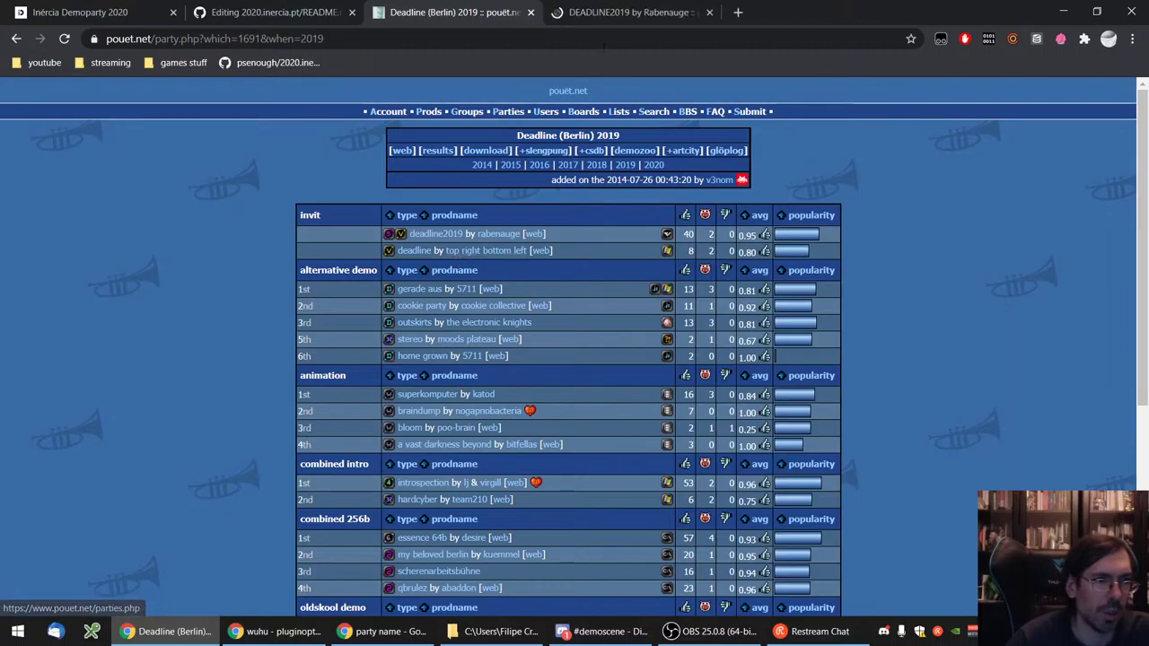
pyautogui.click(597, 17)
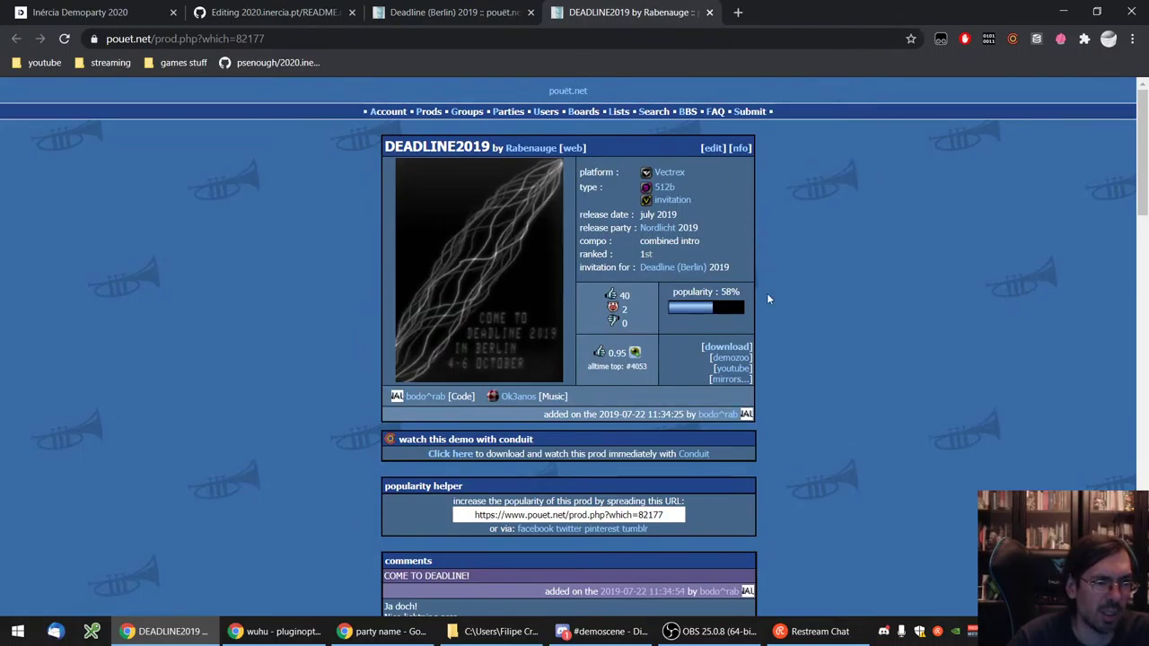
pyautogui.click(731, 368)
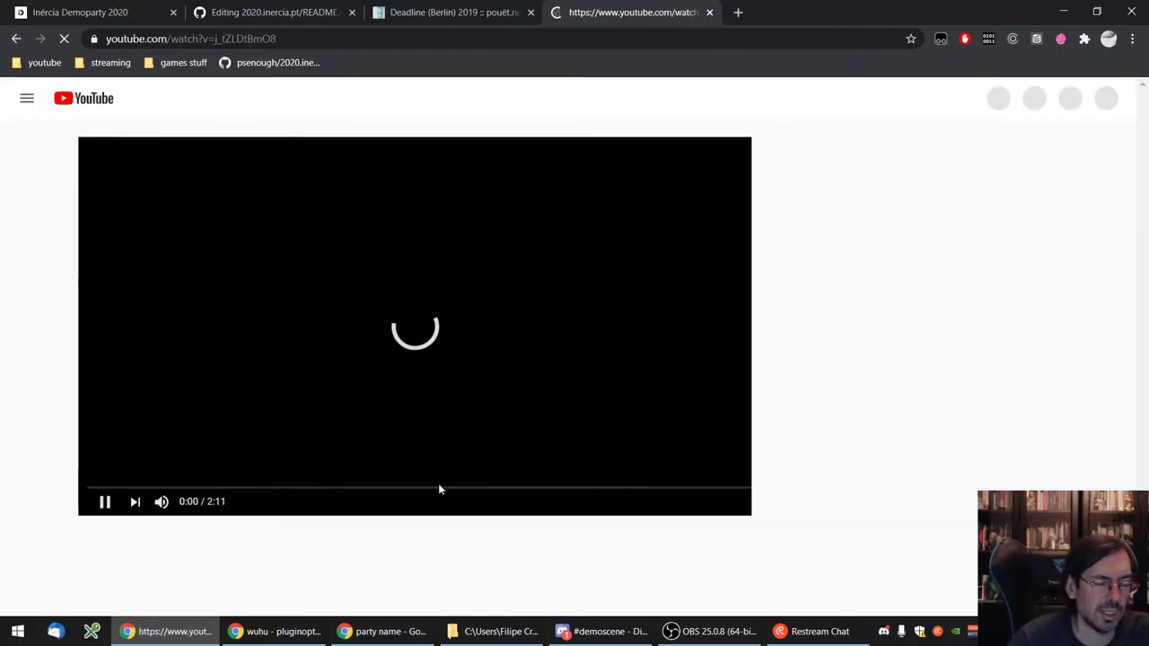
pyautogui.click(380, 490)
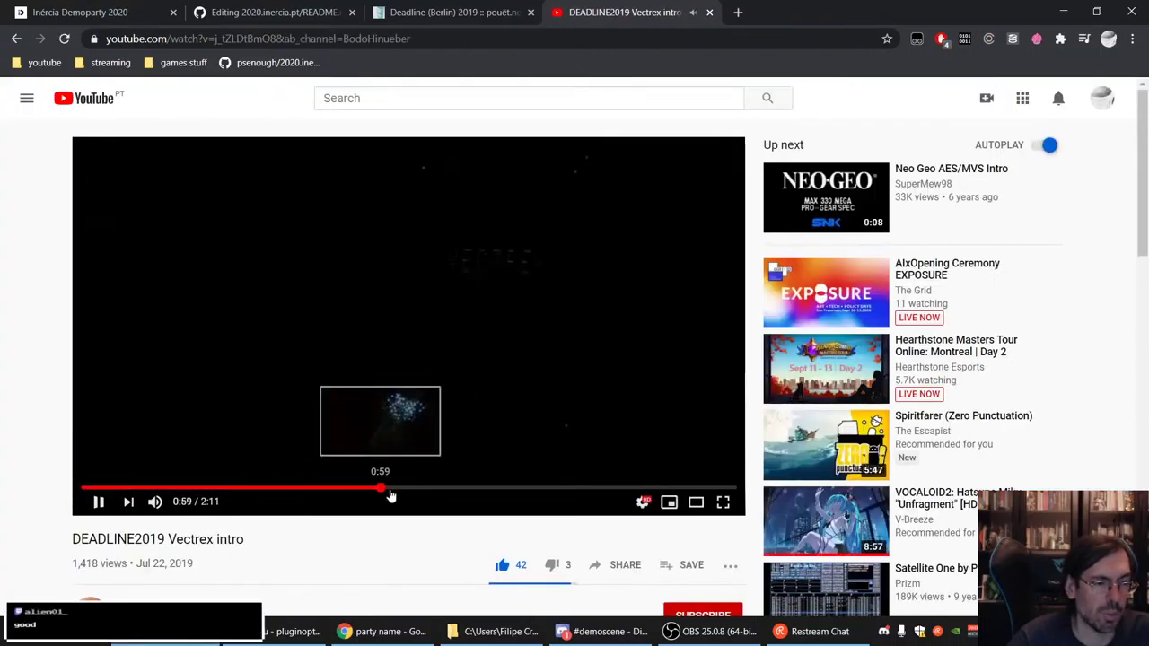
pyautogui.click(507, 488)
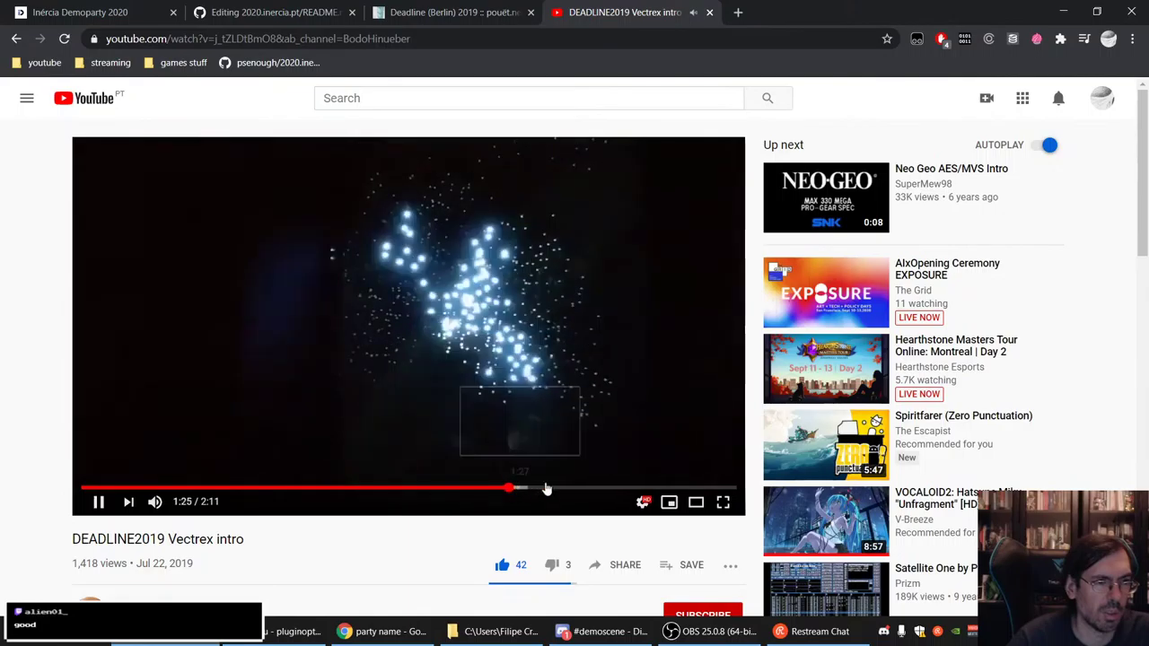
pyautogui.click(581, 488)
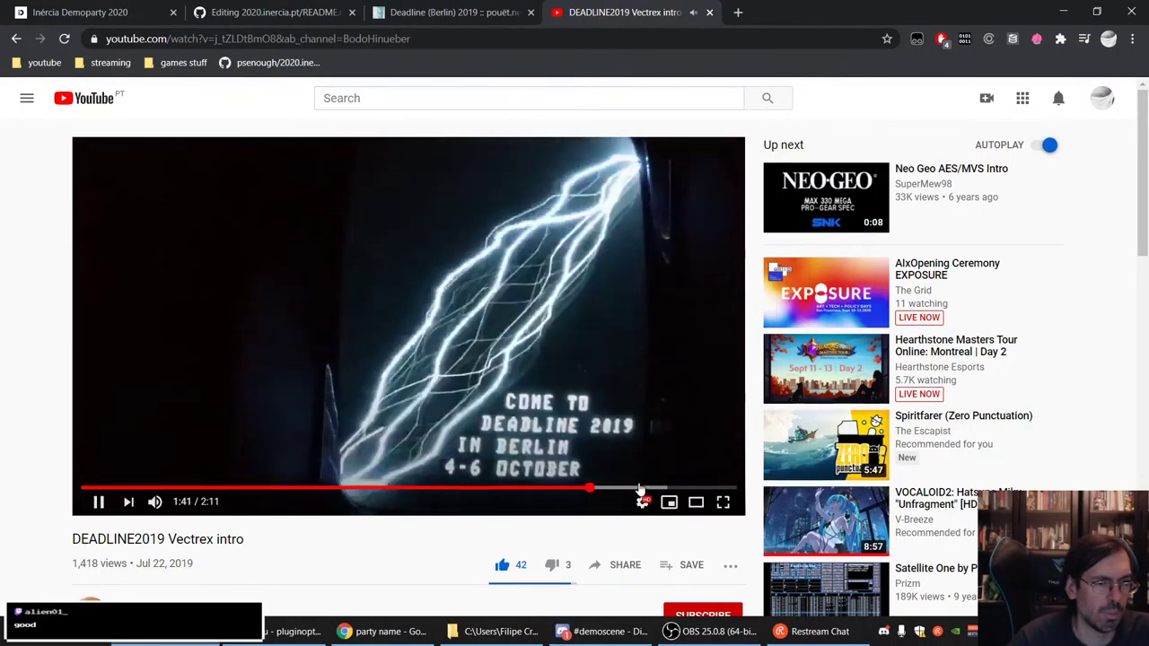
pyautogui.click(212, 488)
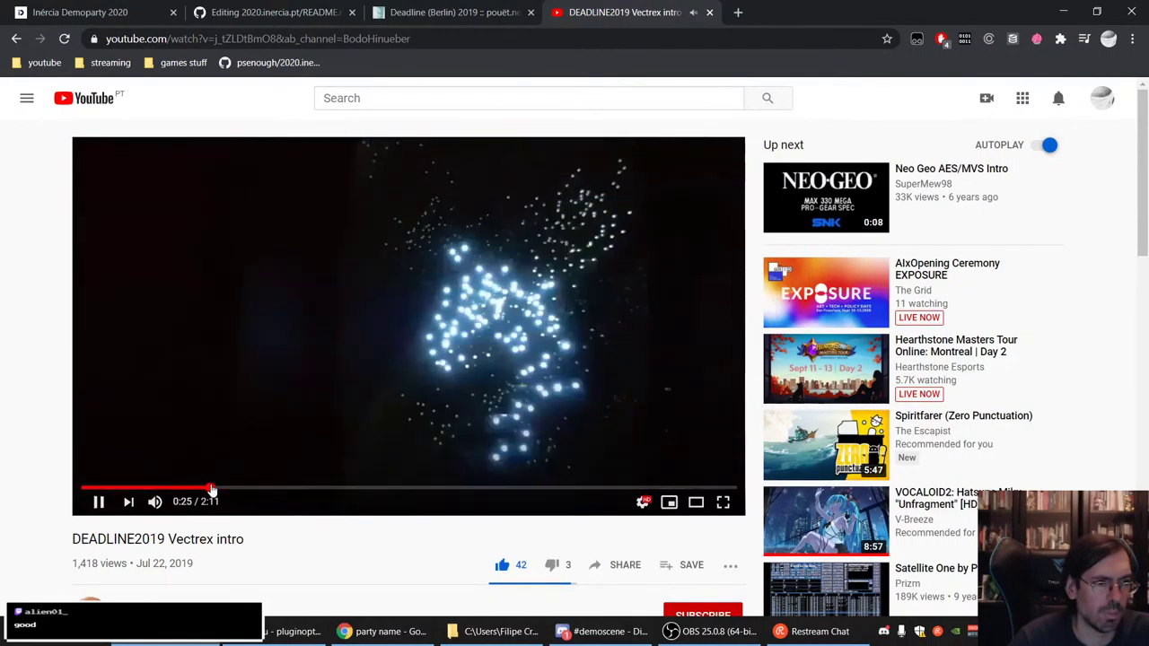
# - Save the DEADLINE2019 Vectrex intro video to the Best of Deadline Demoparty playlist and close its tab
pyautogui.click(684, 564)
pyautogui.click(507, 277)
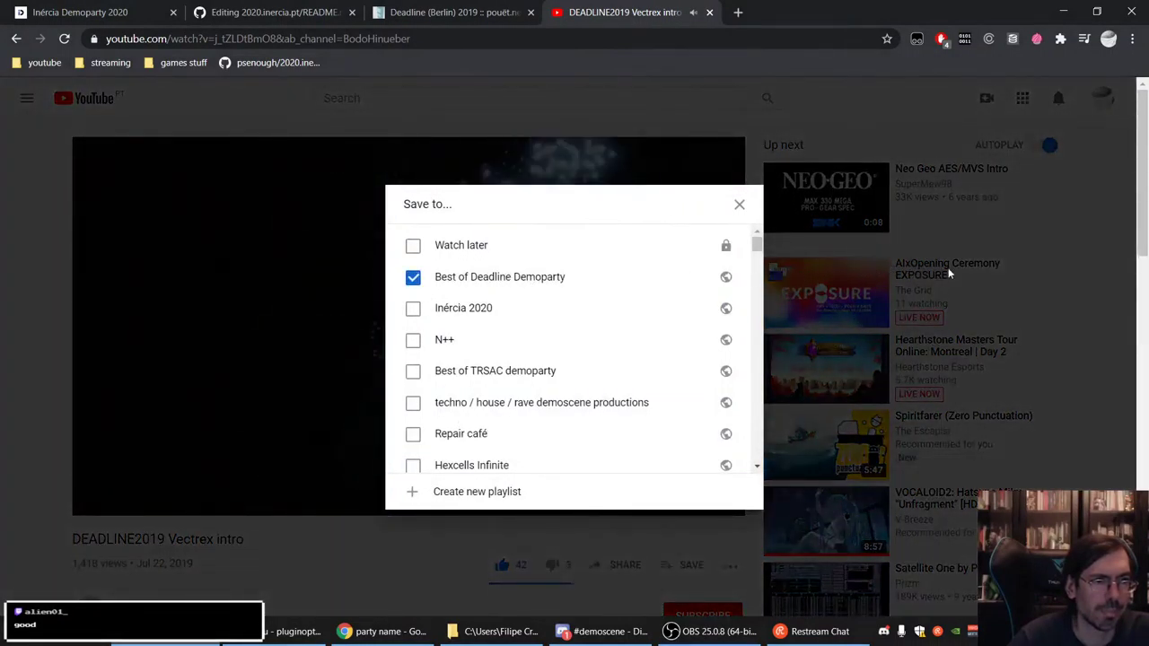
pyautogui.click(999, 287)
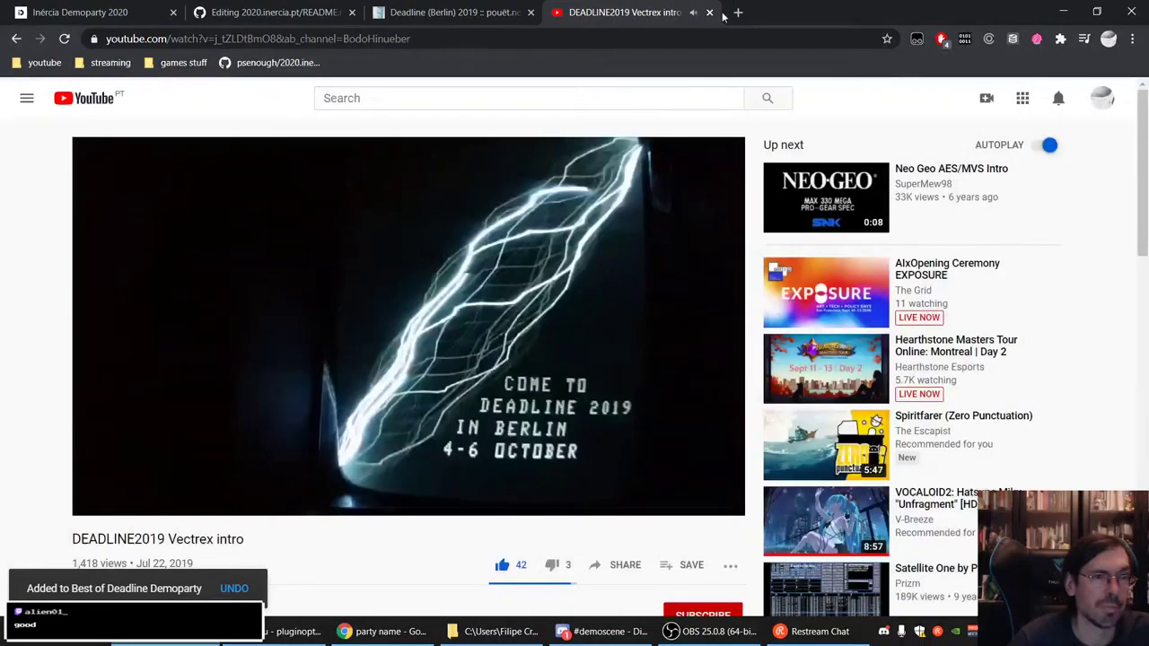
pyautogui.click(709, 12)
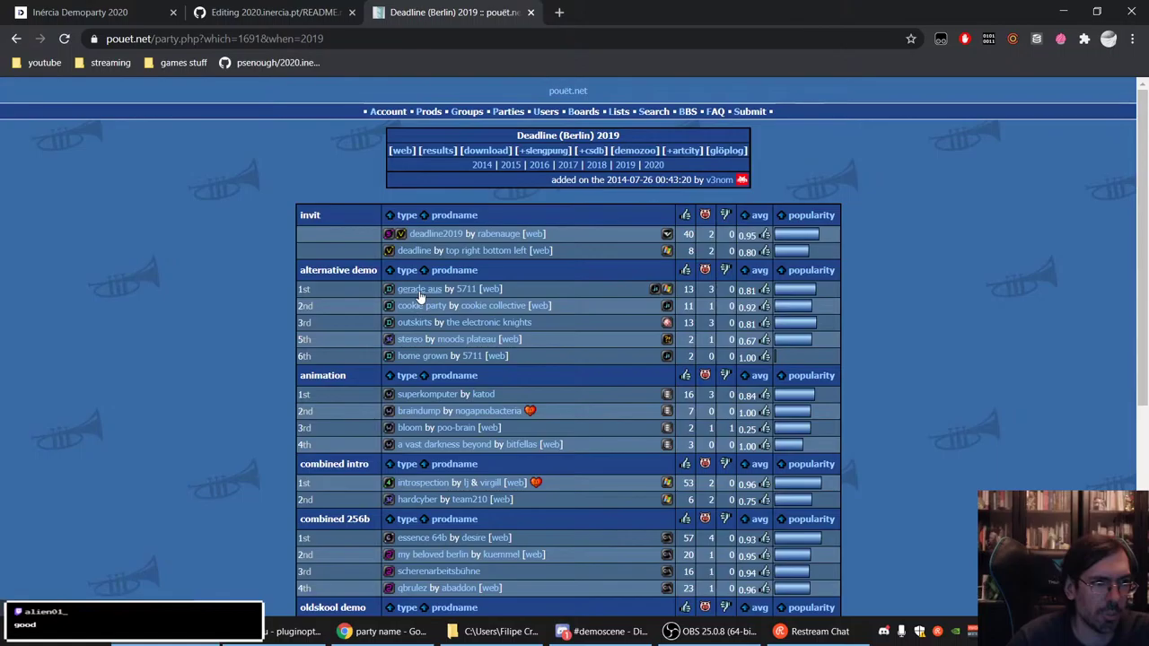
# - Open the 2019 winning entries introspection, essence 64b, nstrm and mysql raytracer in new tabs
pyautogui.scroll(-1, 555, 359)
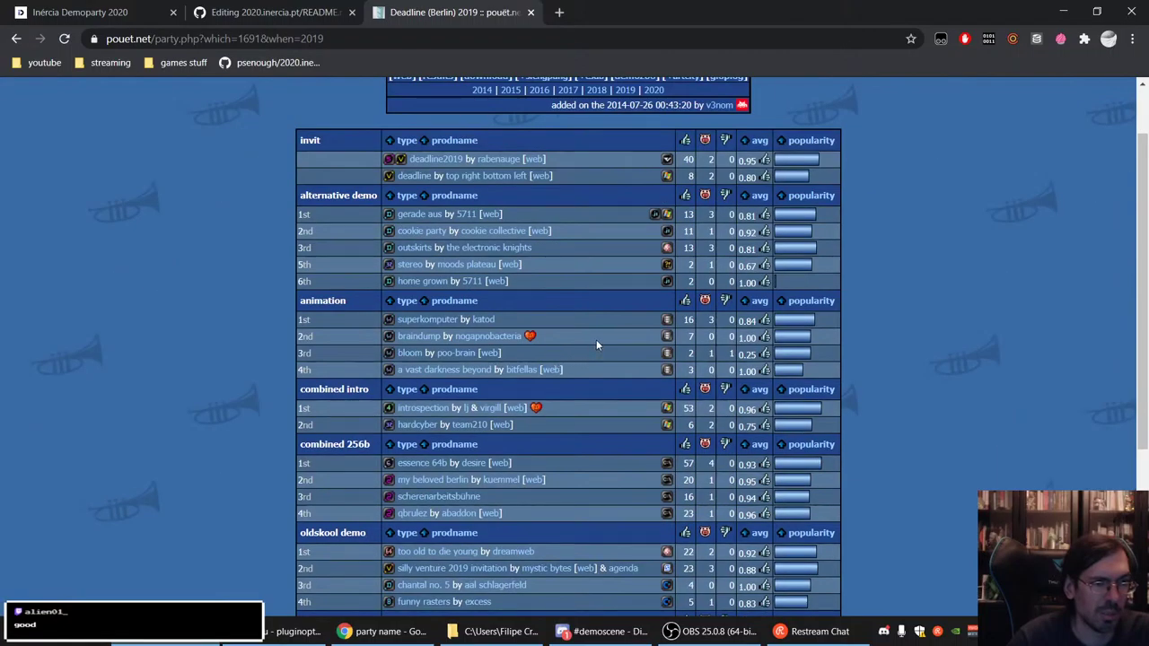
pyautogui.scroll(-1, 555, 343)
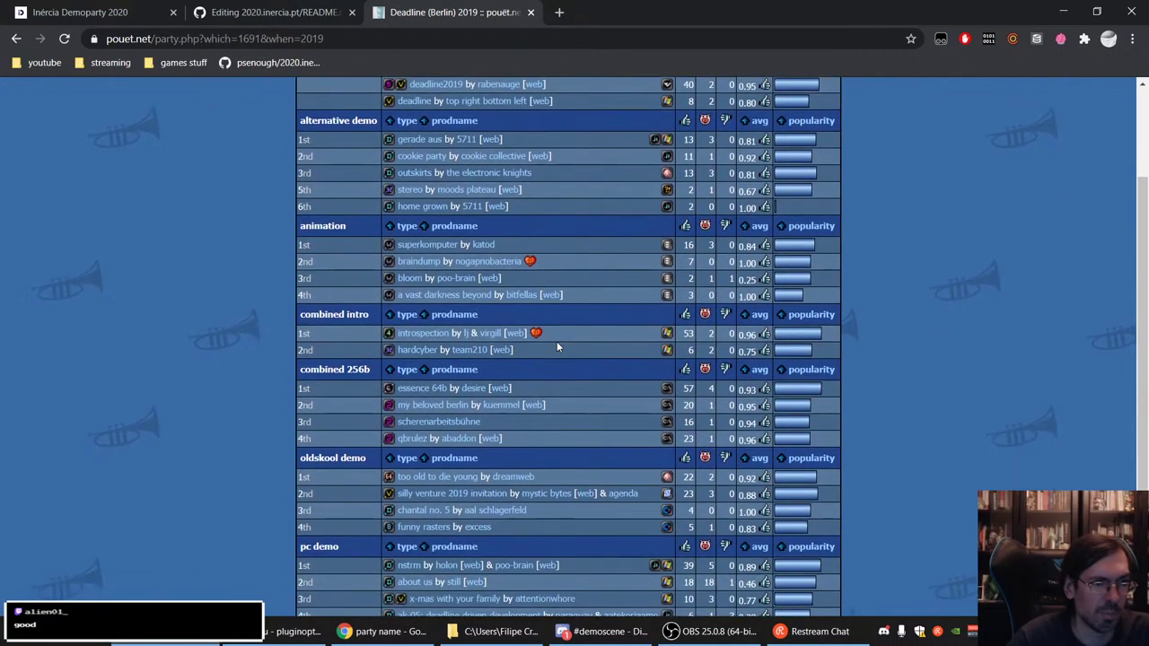
pyautogui.rightClick(418, 333)
pyautogui.click(449, 340)
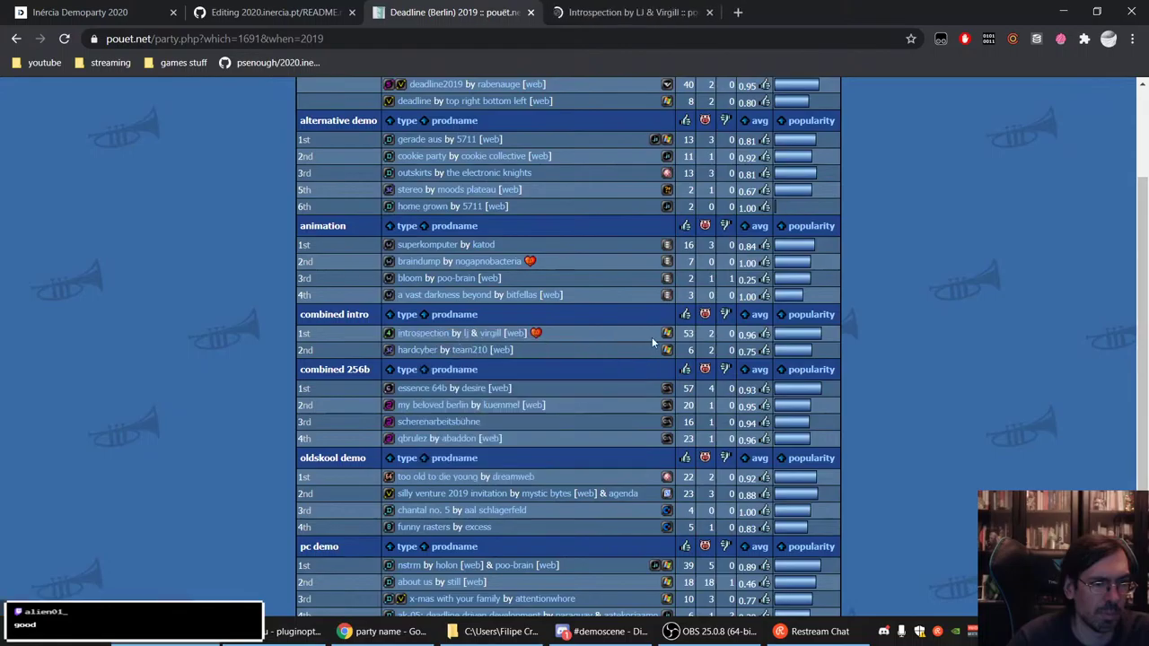
pyautogui.scroll(-1, 642, 339)
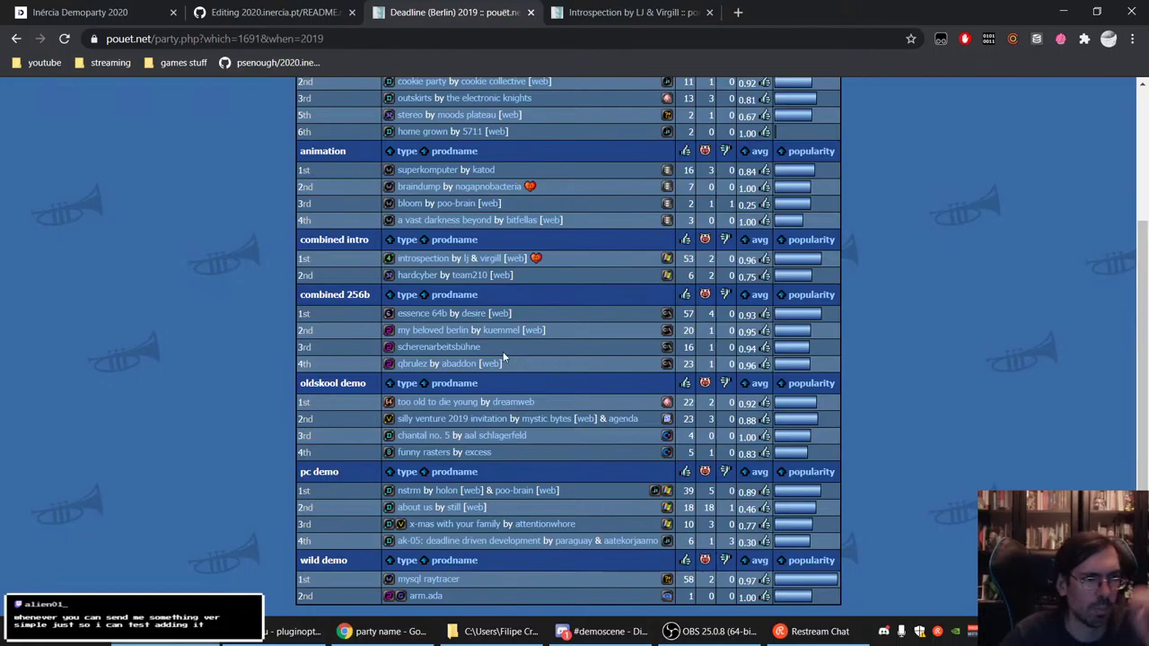
pyautogui.rightClick(426, 318)
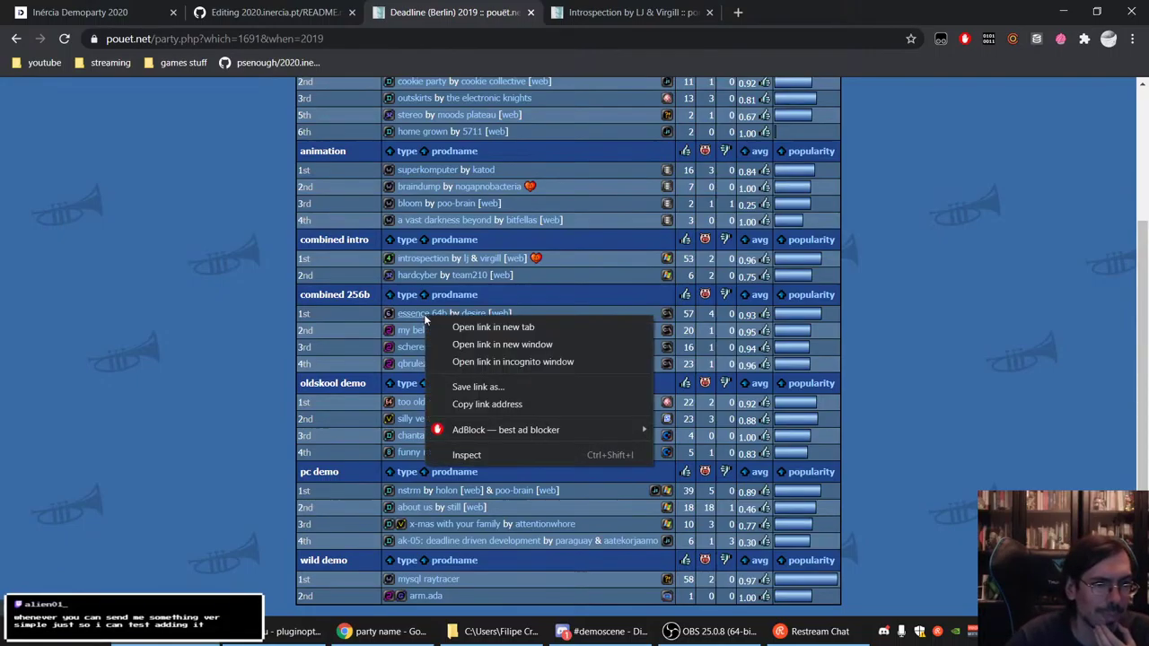
pyautogui.click(467, 326)
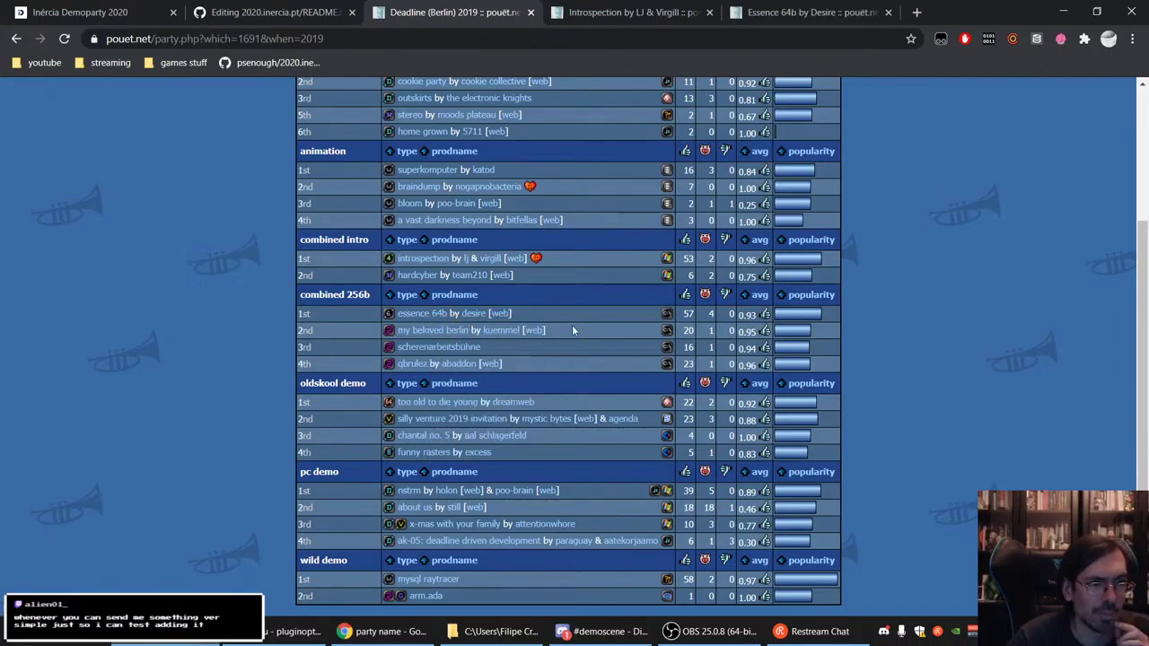
pyautogui.scroll(-1, 574, 325)
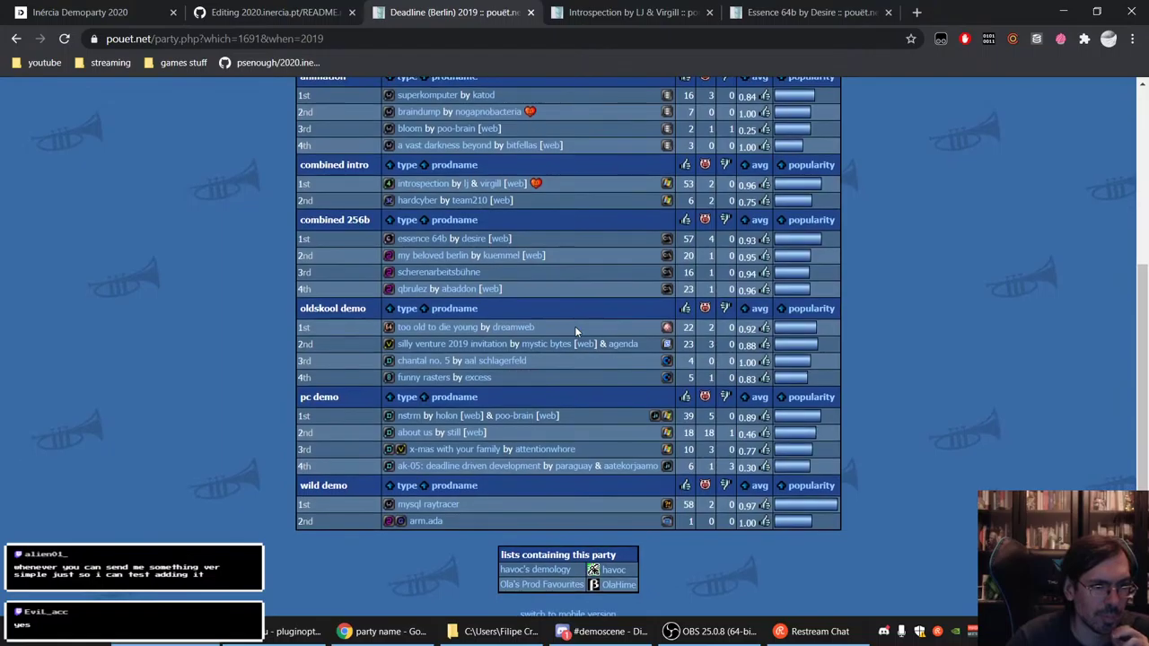
pyautogui.rightClick(410, 415)
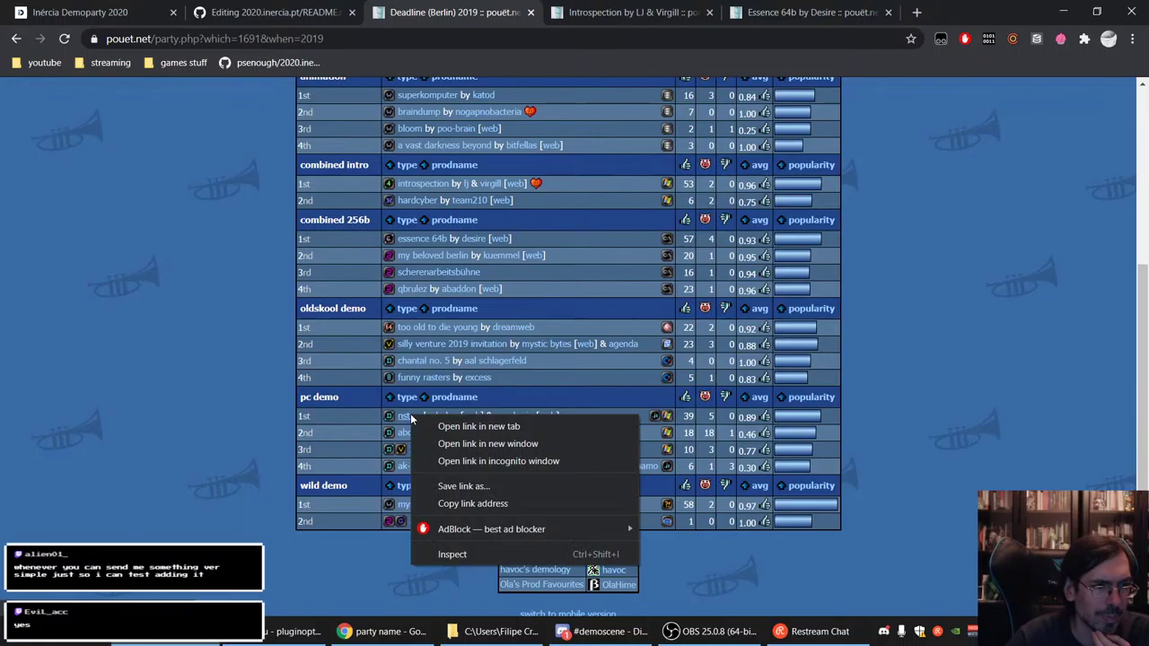
pyautogui.click(458, 427)
pyautogui.rightClick(418, 504)
pyautogui.click(485, 368)
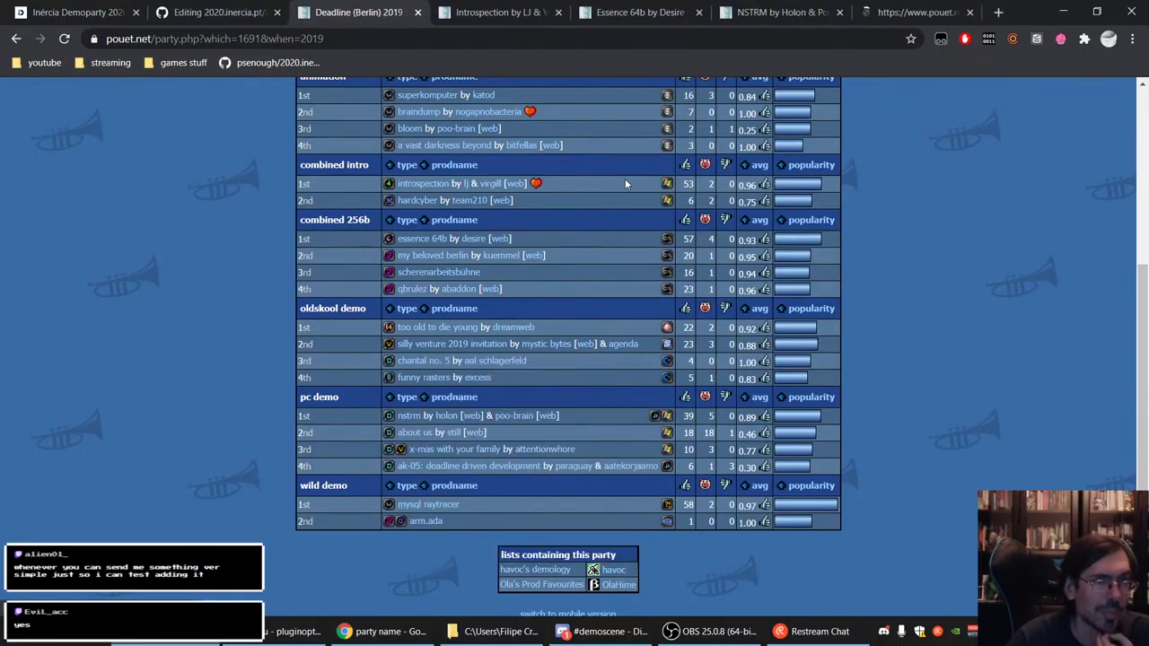
# - Save the YouTube video of Introspection by LJ & Virgill to the Best of Deadline Demoparty playlist and close its tab
pyautogui.click(498, 14)
pyautogui.click(875, 340)
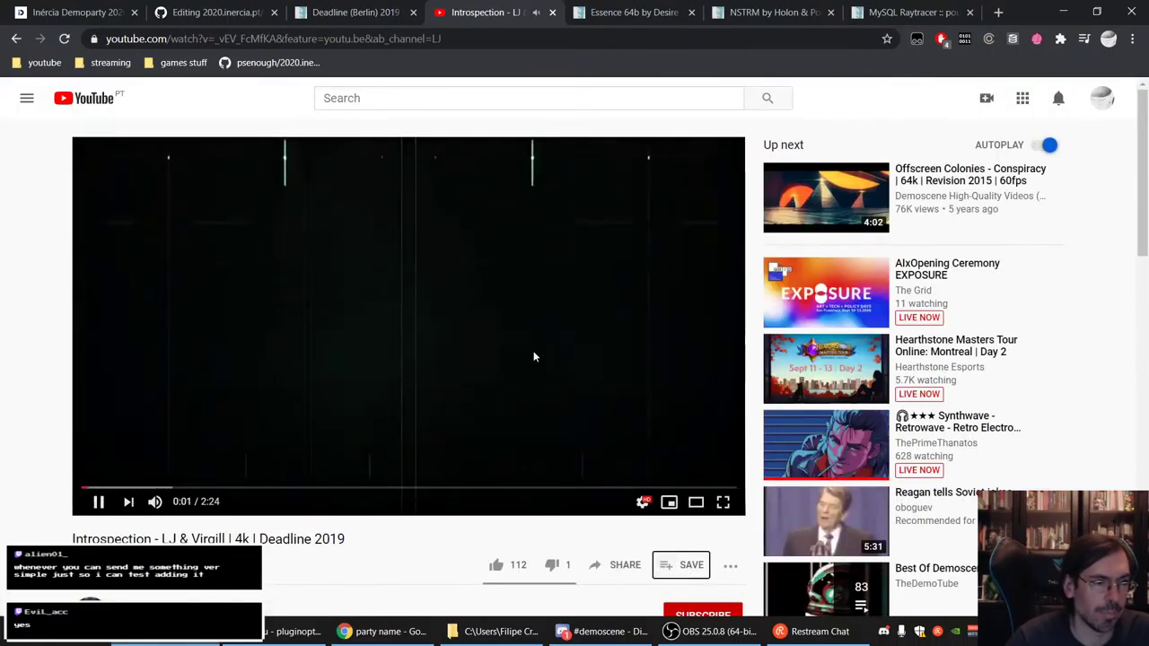
pyautogui.click(552, 11)
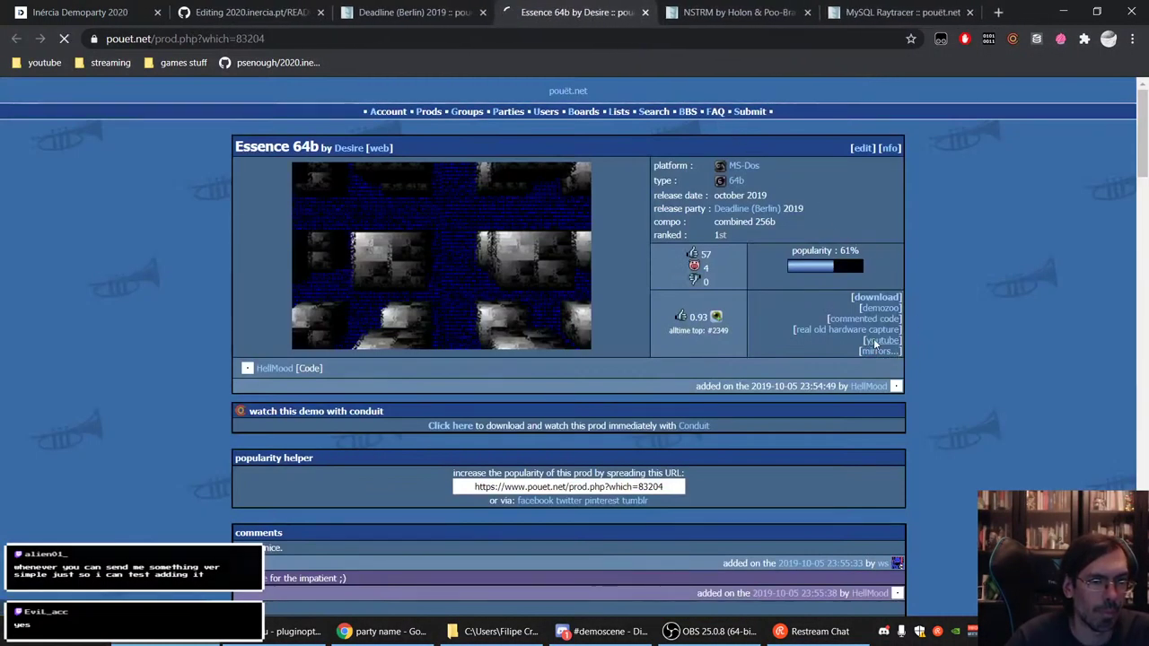
# - Save the YouTube video of Essence 64b by Desire to the Best of Deadline Demoparty playlist
pyautogui.click(881, 342)
pyautogui.scroll(-2, 664, 437)
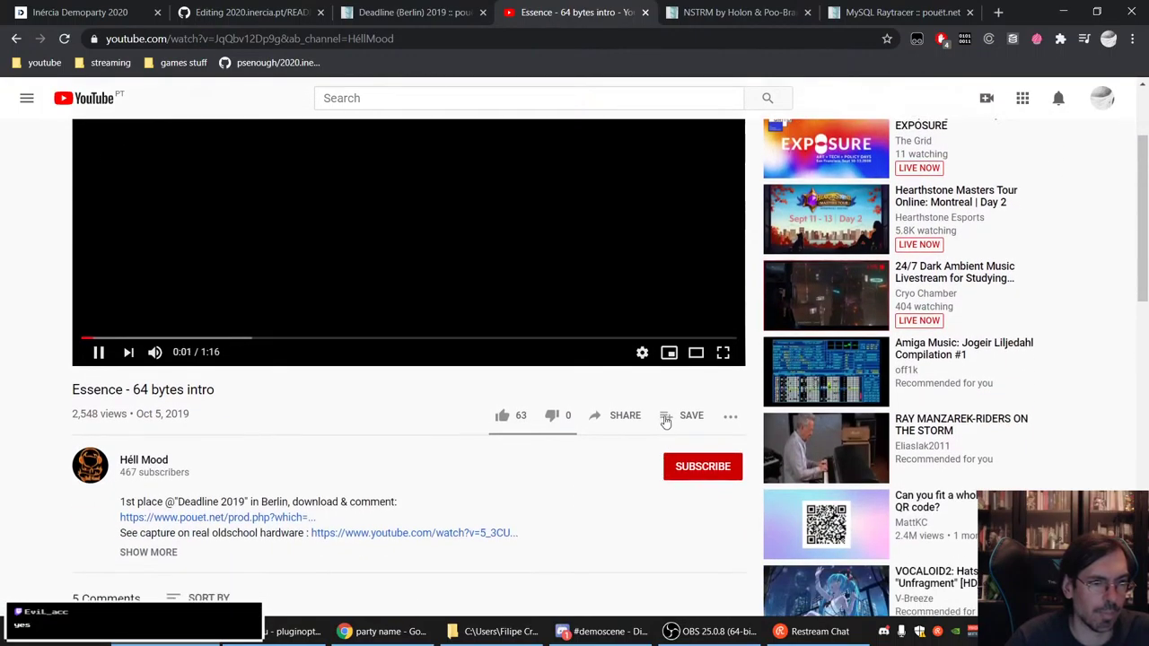
pyautogui.click(665, 417)
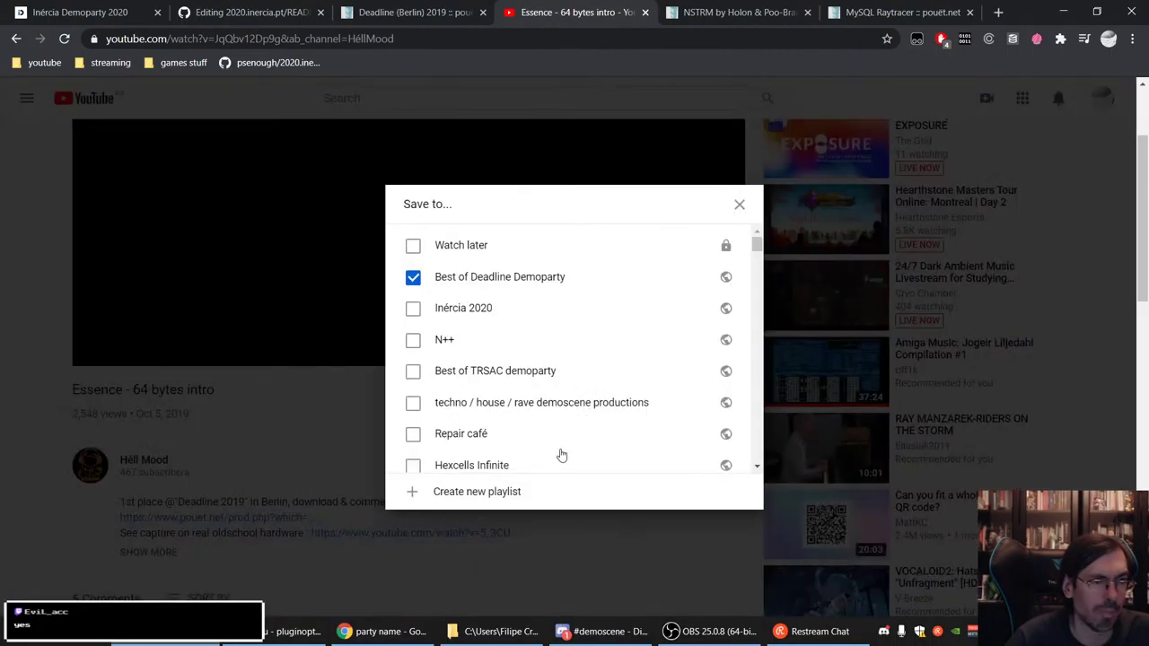
pyautogui.click(321, 453)
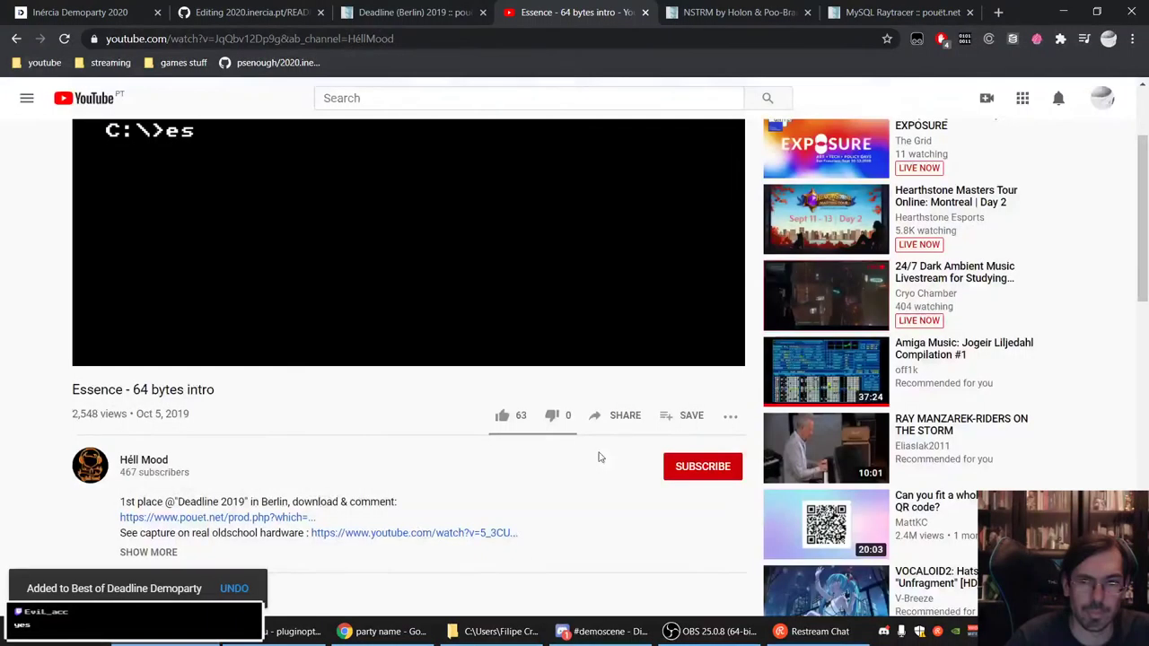
# - Close the Essence tab, save the YouTube video of NSTRM by Holon to the Best of Deadline Demoparty playlist, and close its tab
pyautogui.hotkey('ctrl', 'w')
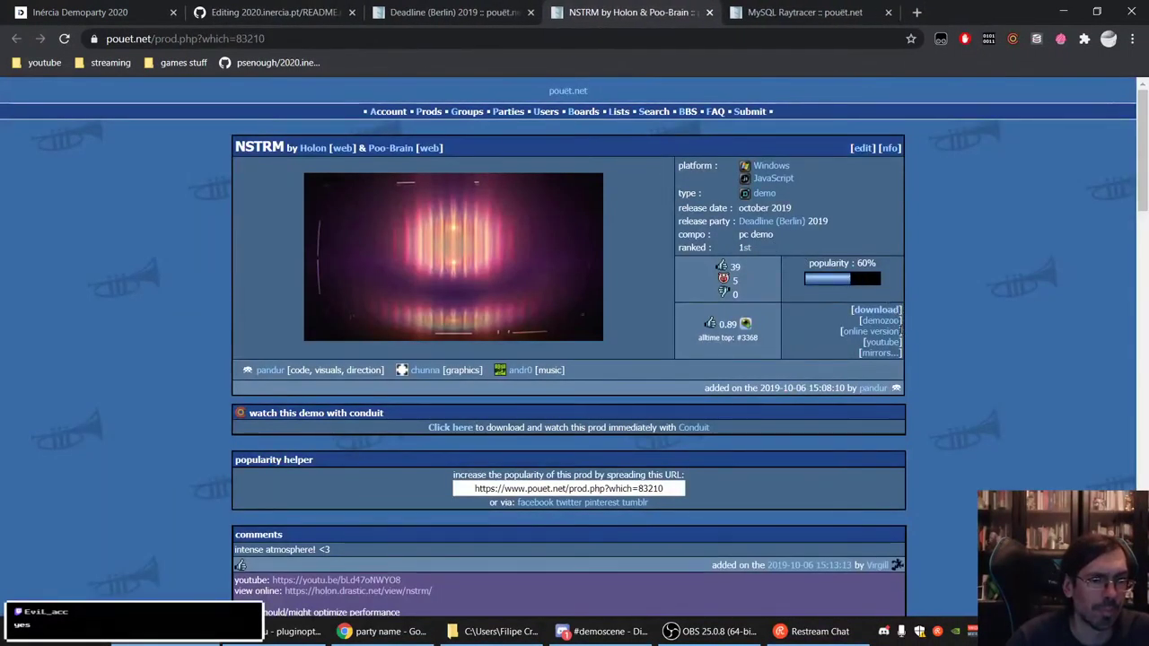
pyautogui.click(882, 343)
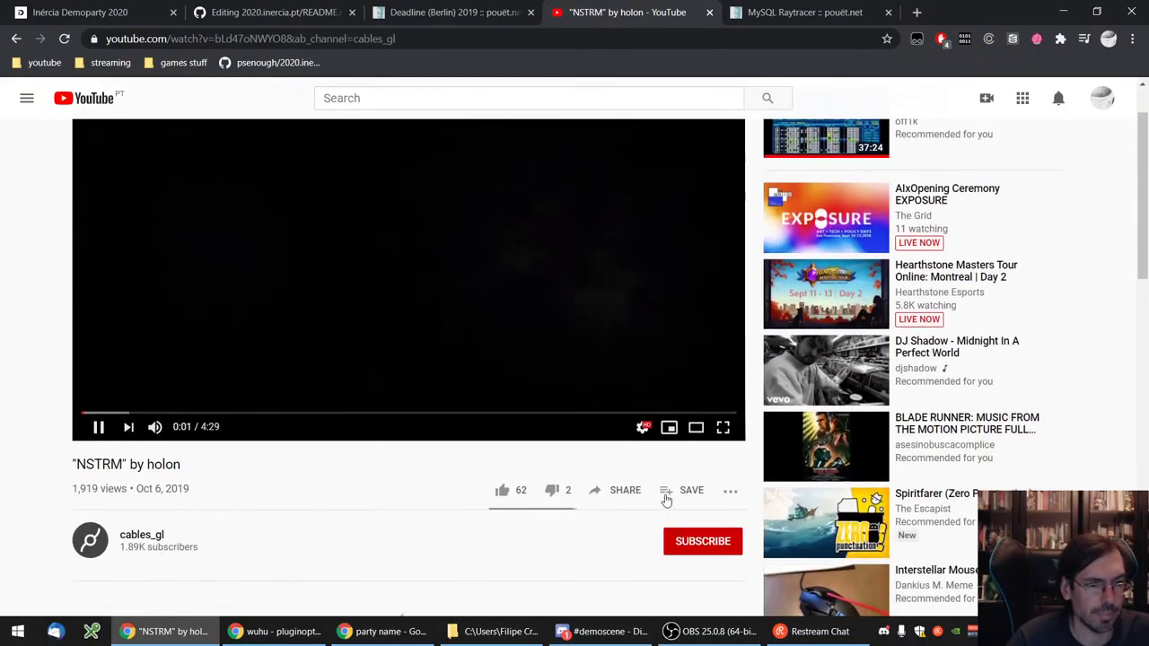
pyautogui.click(664, 491)
pyautogui.click(496, 278)
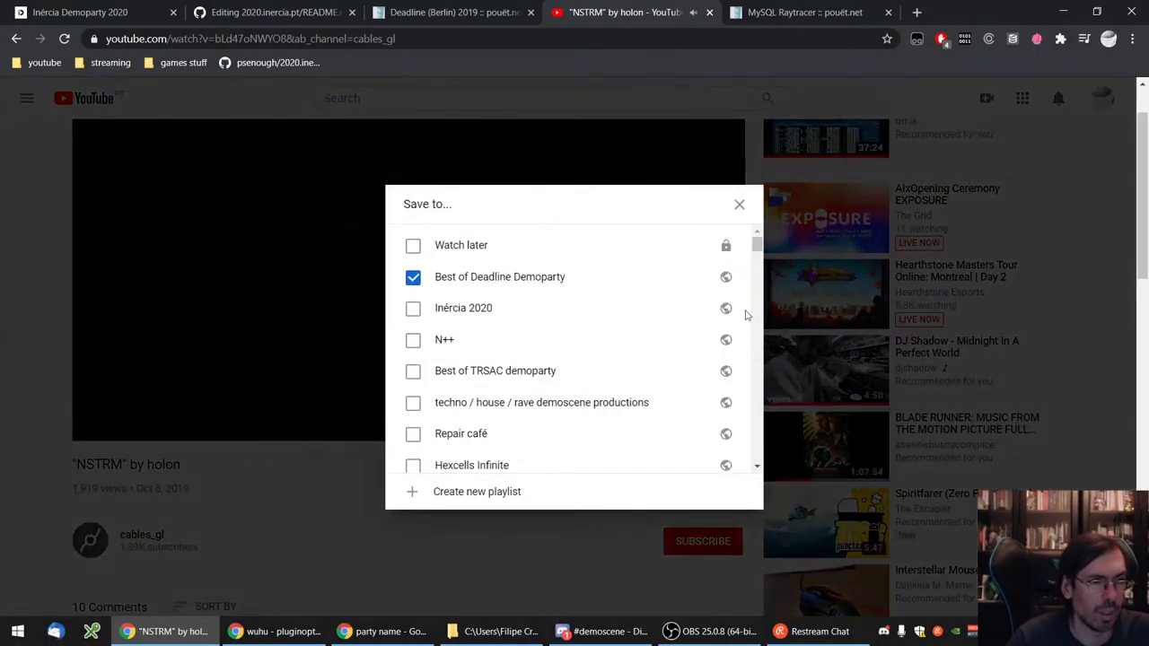
pyautogui.click(896, 316)
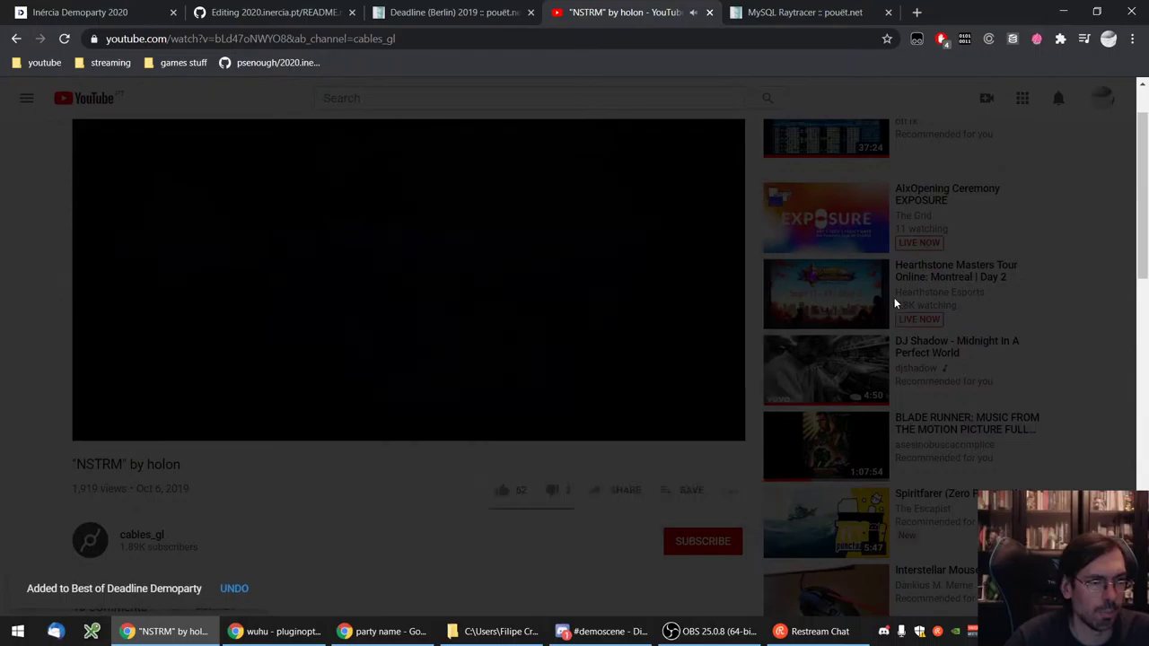
pyautogui.hotkey('ctrl', 'w')
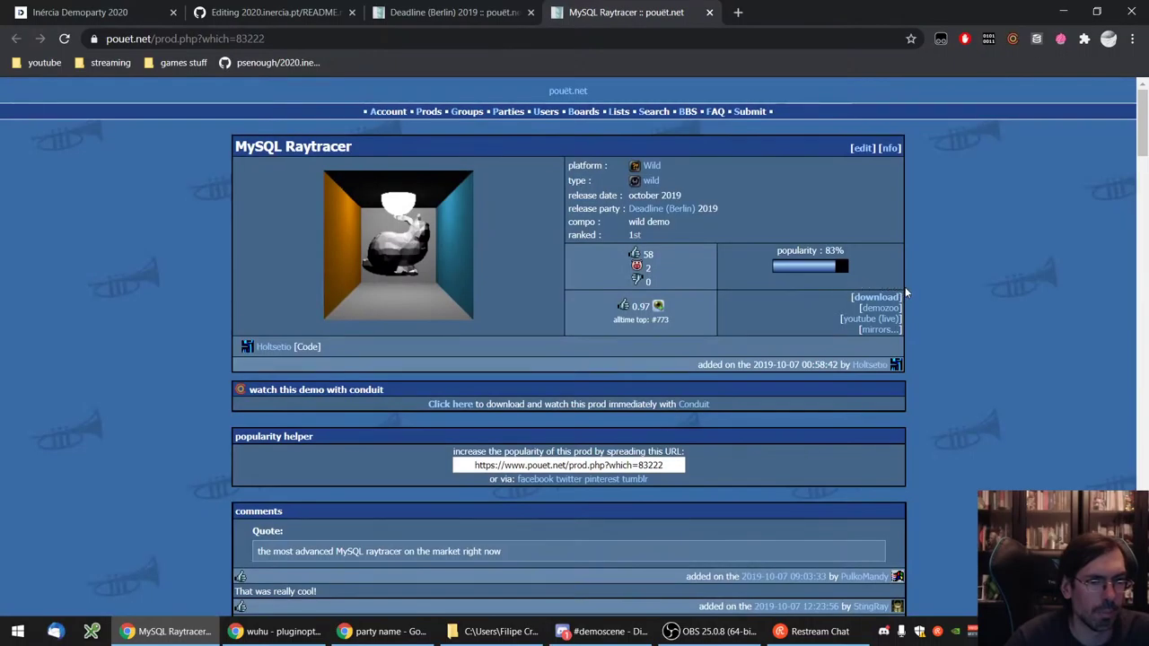
# - Check the live YouTube recording of MySQL Raytracer, close its tab, and look over the Deadline 2019 results list
pyautogui.click(867, 321)
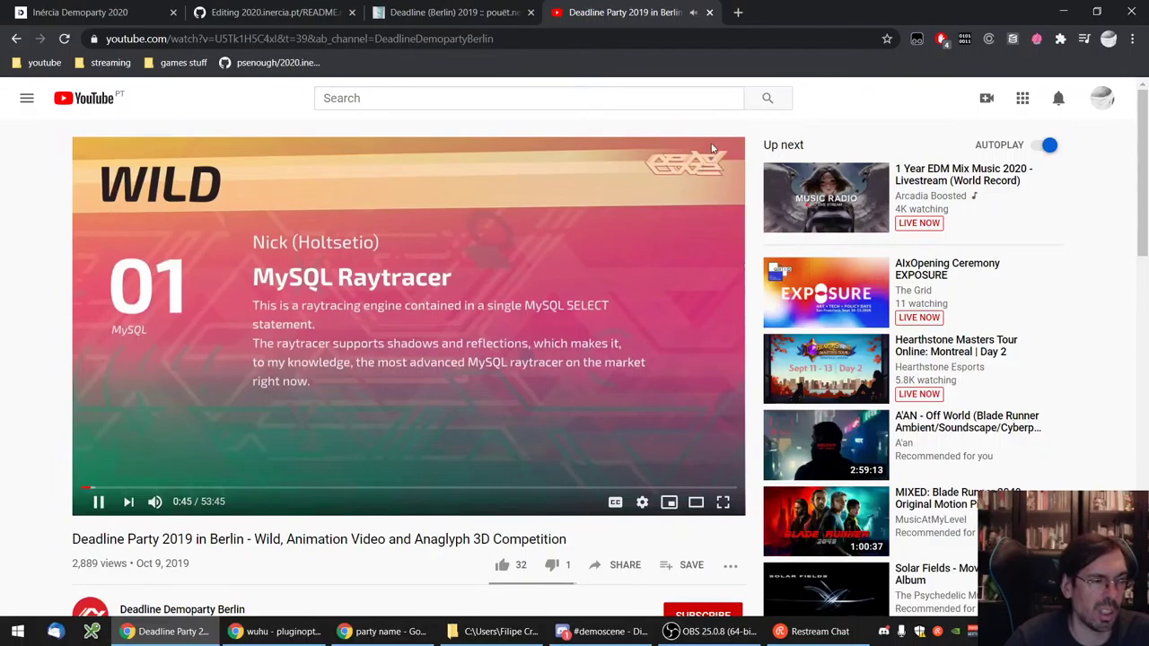
pyautogui.click(709, 11)
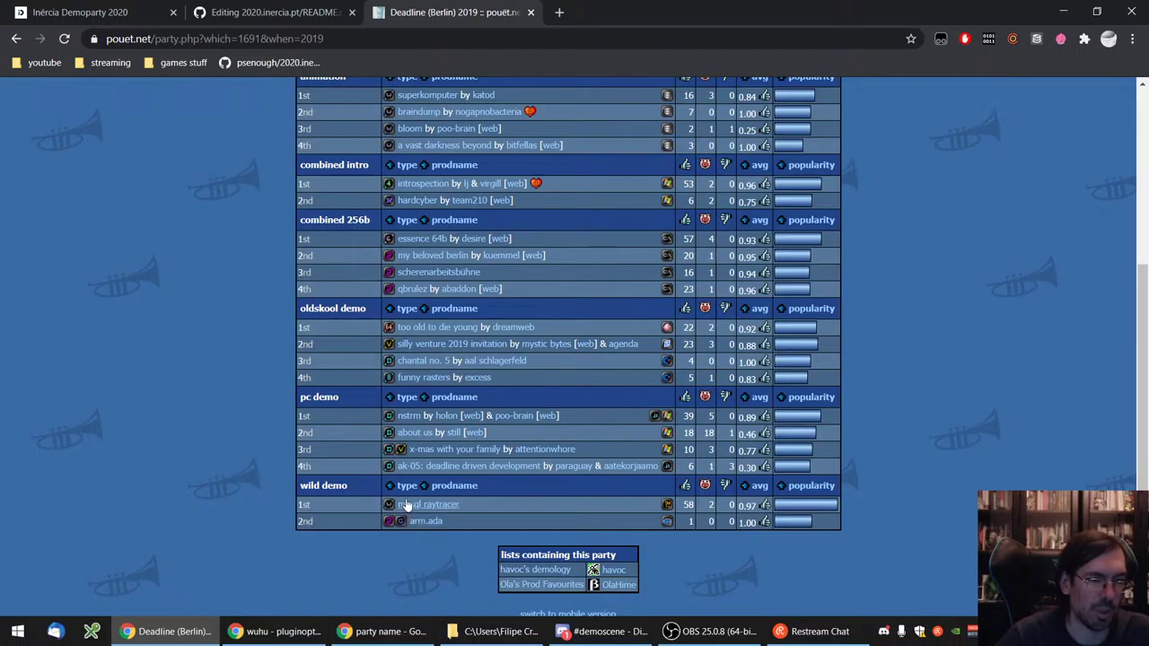
pyautogui.scroll(1, 583, 342)
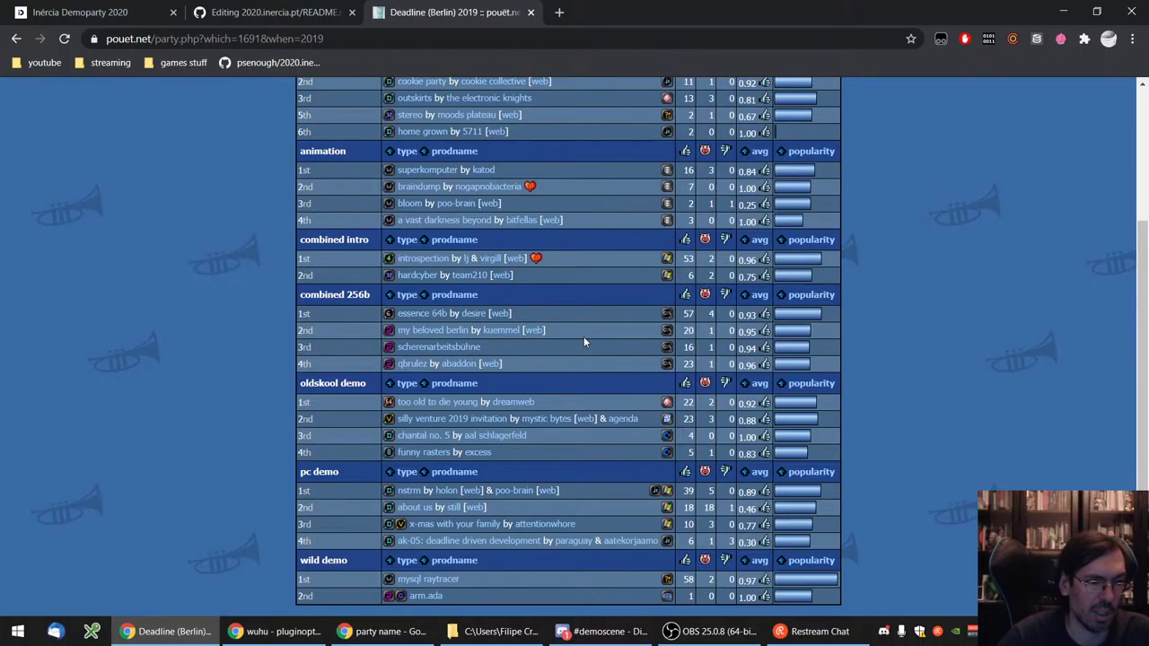
pyautogui.scroll(2, 583, 342)
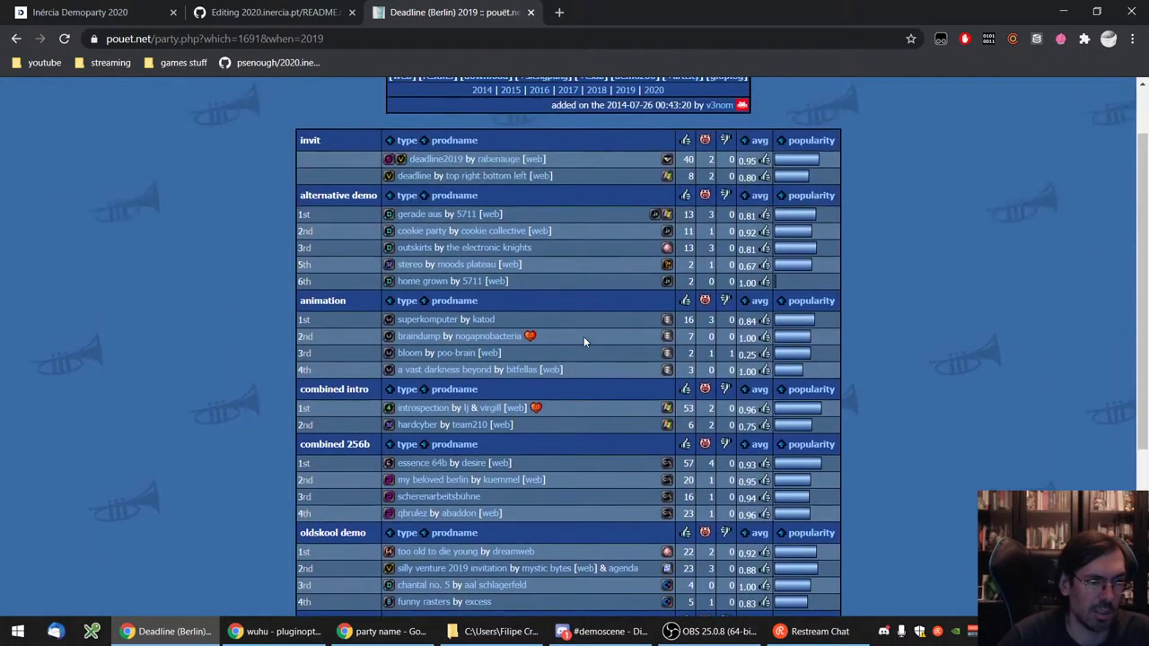
pyautogui.scroll(1, 584, 341)
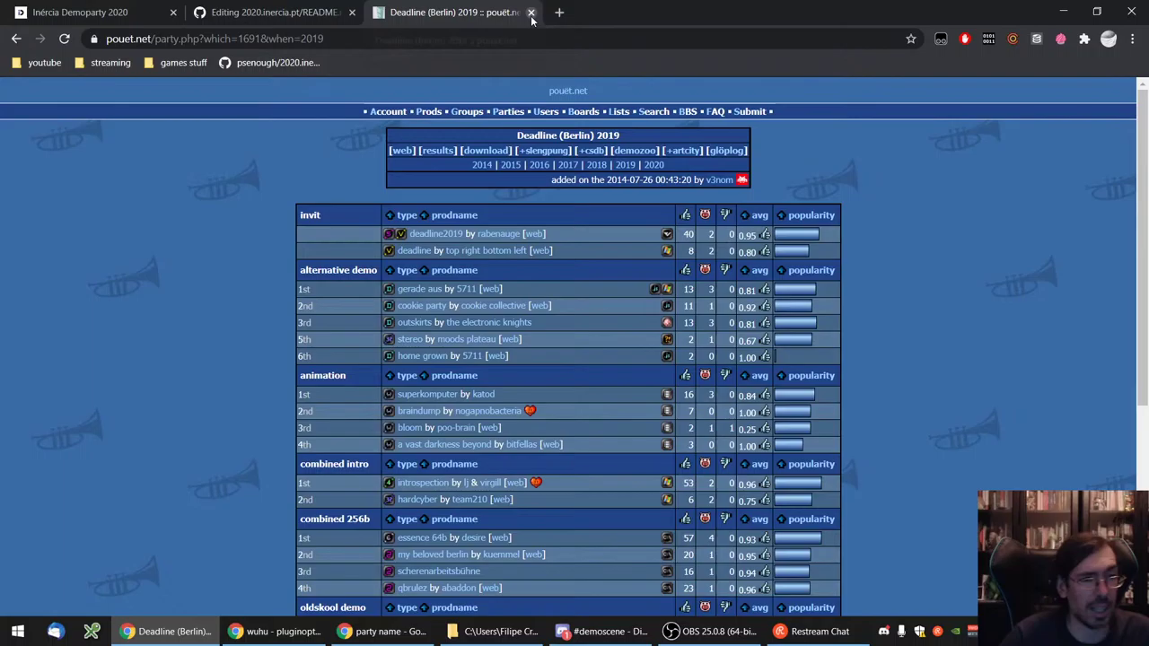
# - Open the Orwo invitation from the Deadline 2020 page, skim through its YouTube video, and close the tab
pyautogui.click(653, 164)
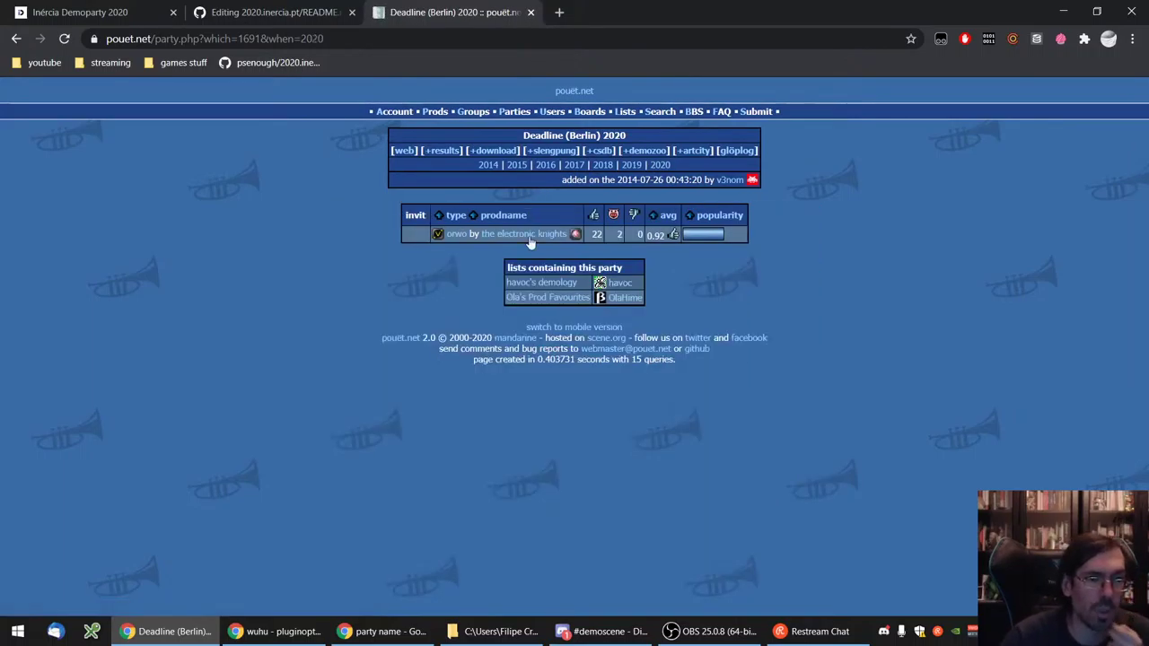
pyautogui.click(456, 233)
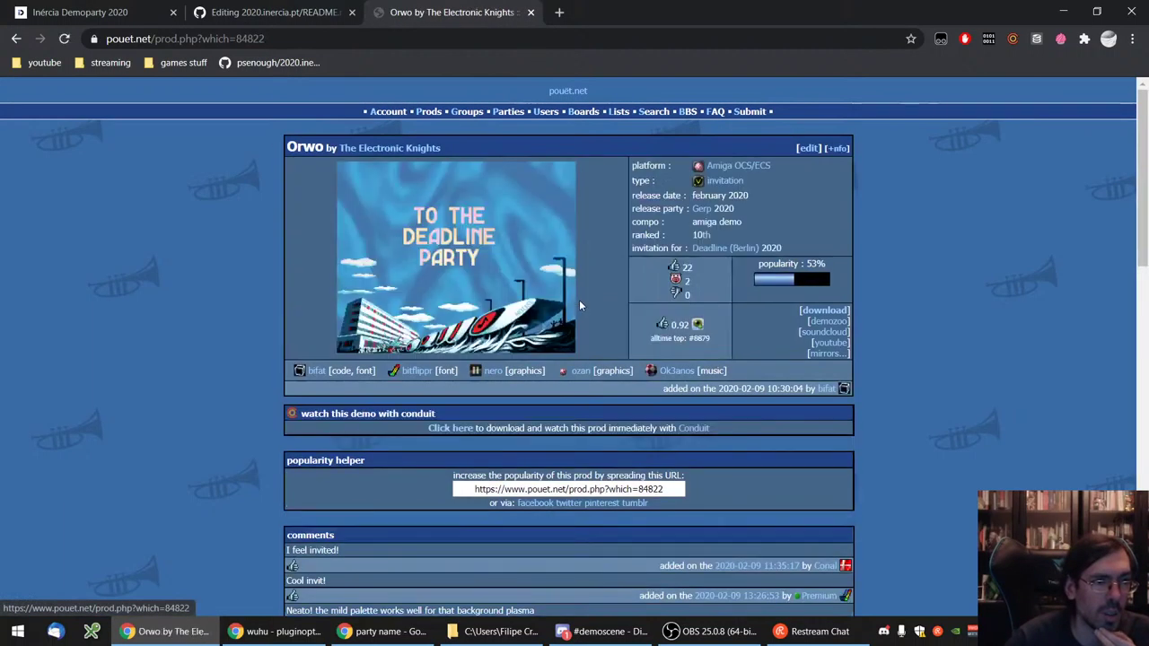
pyautogui.click(831, 343)
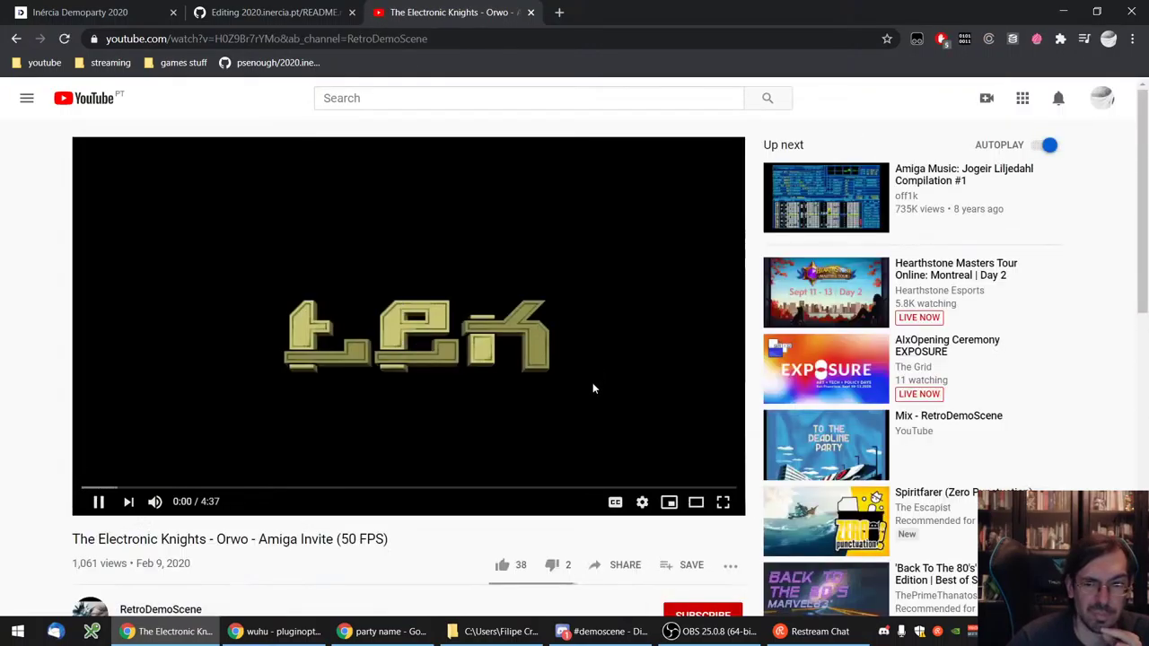
pyautogui.click(231, 489)
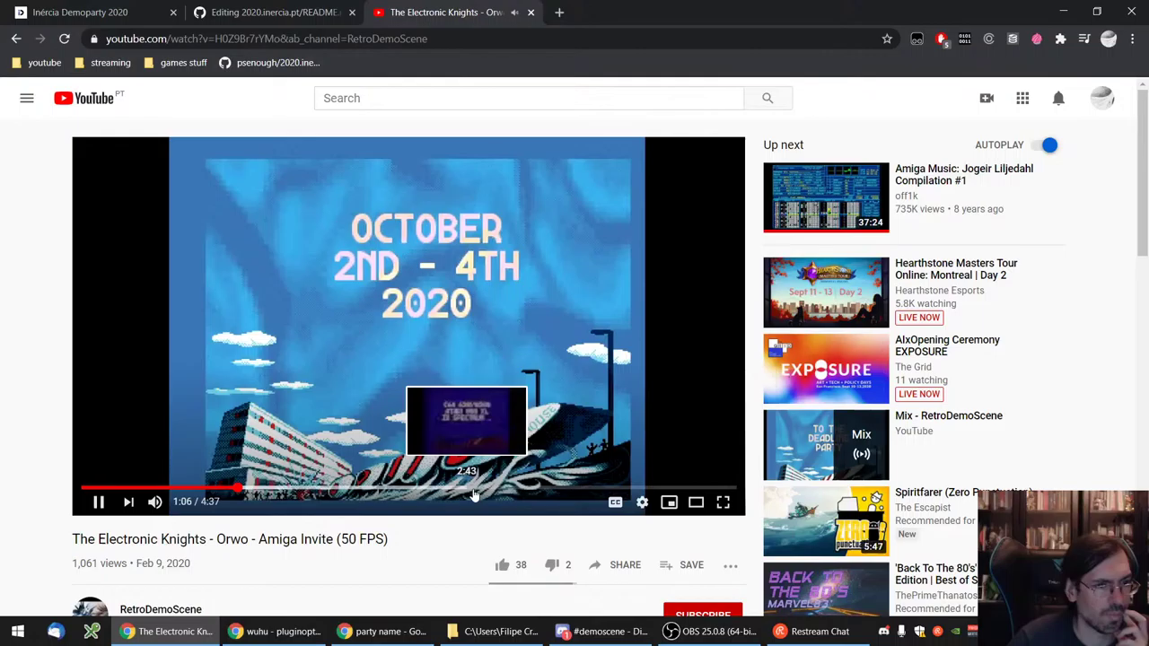
pyautogui.click(440, 490)
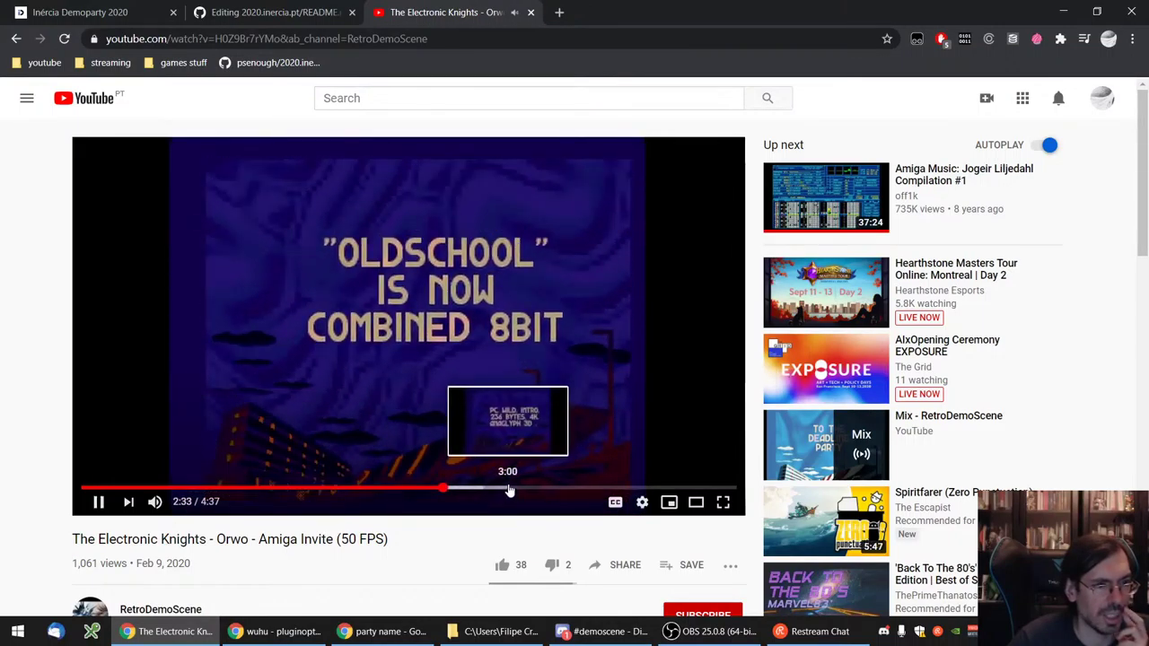
pyautogui.click(508, 490)
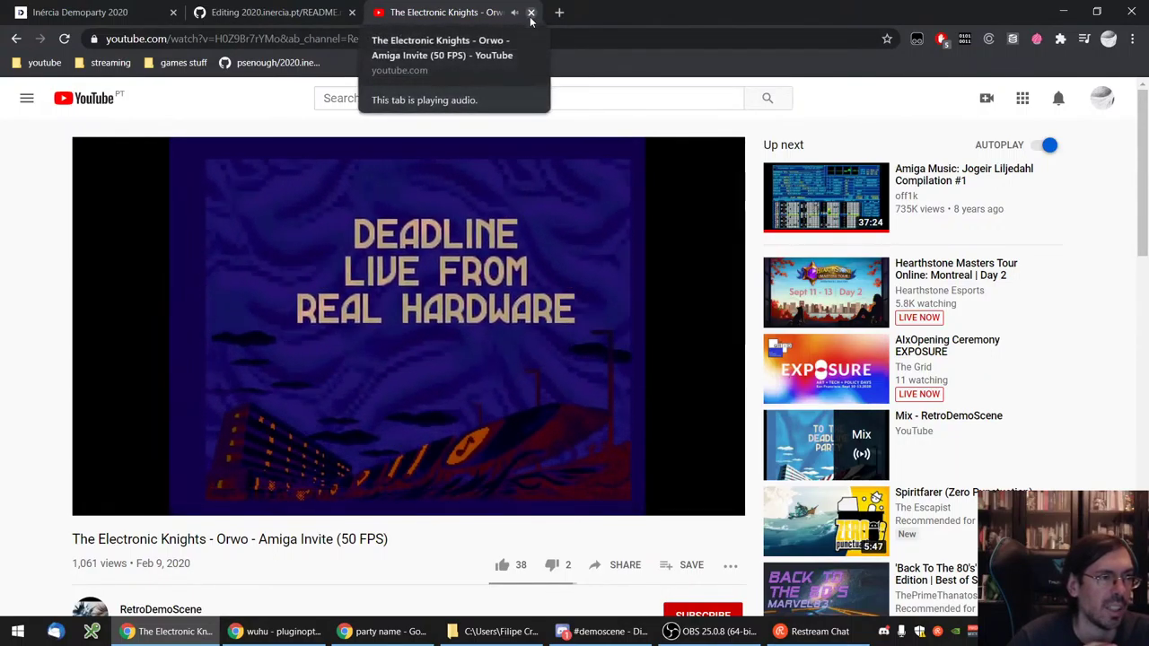
pyautogui.click(530, 13)
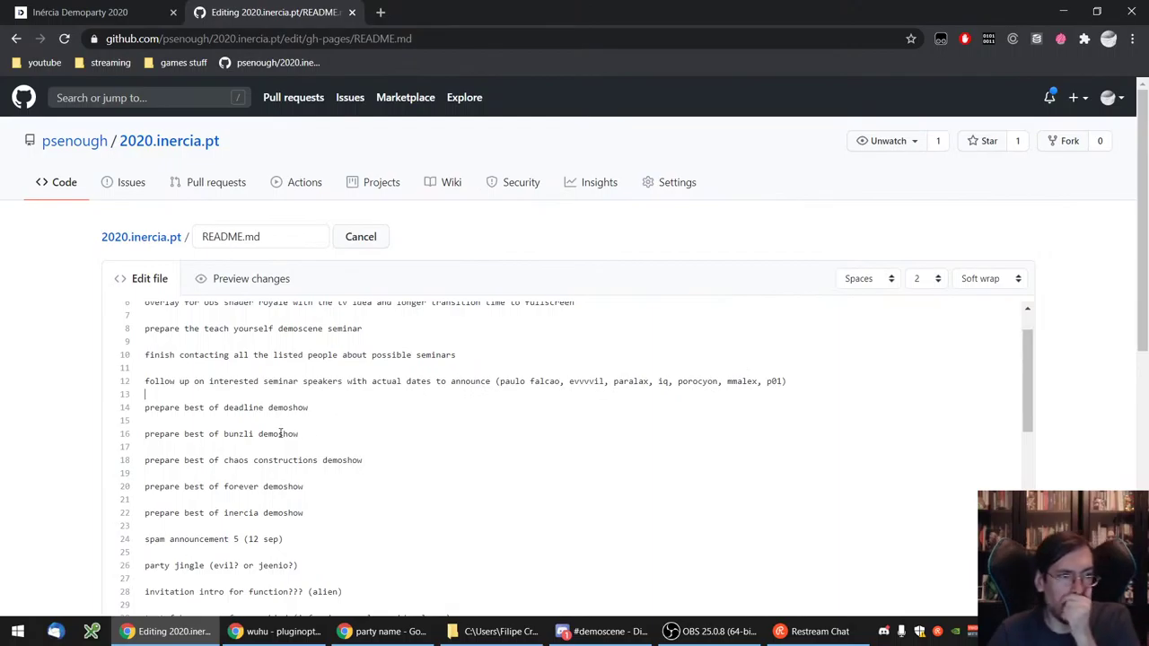
# - Delete the "prepare best of deadline demoshow" line from the README.md to-do list
pyautogui.hotkey('shift', 'Up')
pyautogui.hotkey('shift', 'Up')
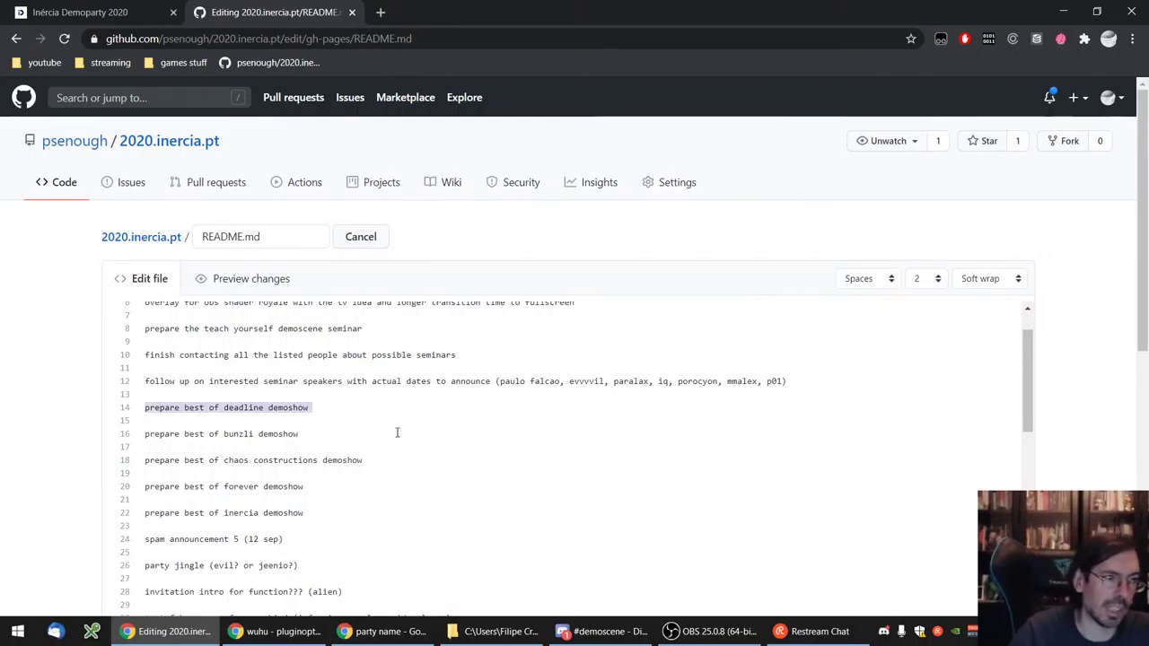
pyautogui.press('BackSpace')
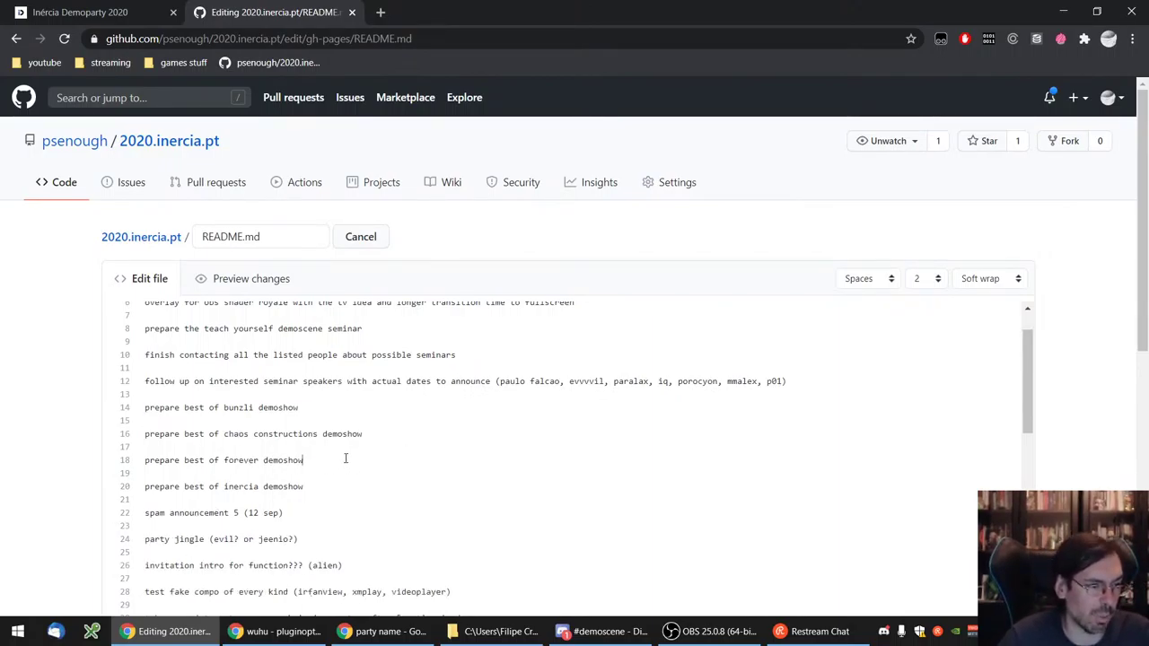
# - Select the "spam announcement 5 (12 sep)" to-do line and view announcement_05.jpg from the inercia_2020_bg folder
pyautogui.scroll(-3, 345, 459)
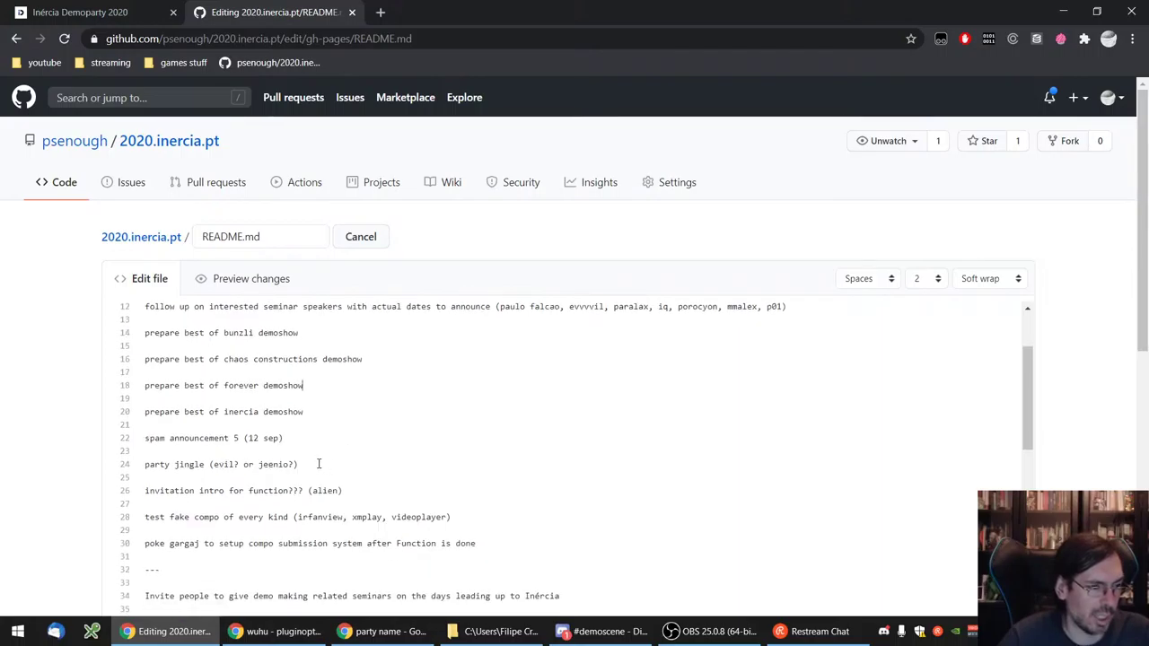
pyautogui.moveTo(284, 438); pyautogui.dragTo(146, 437)
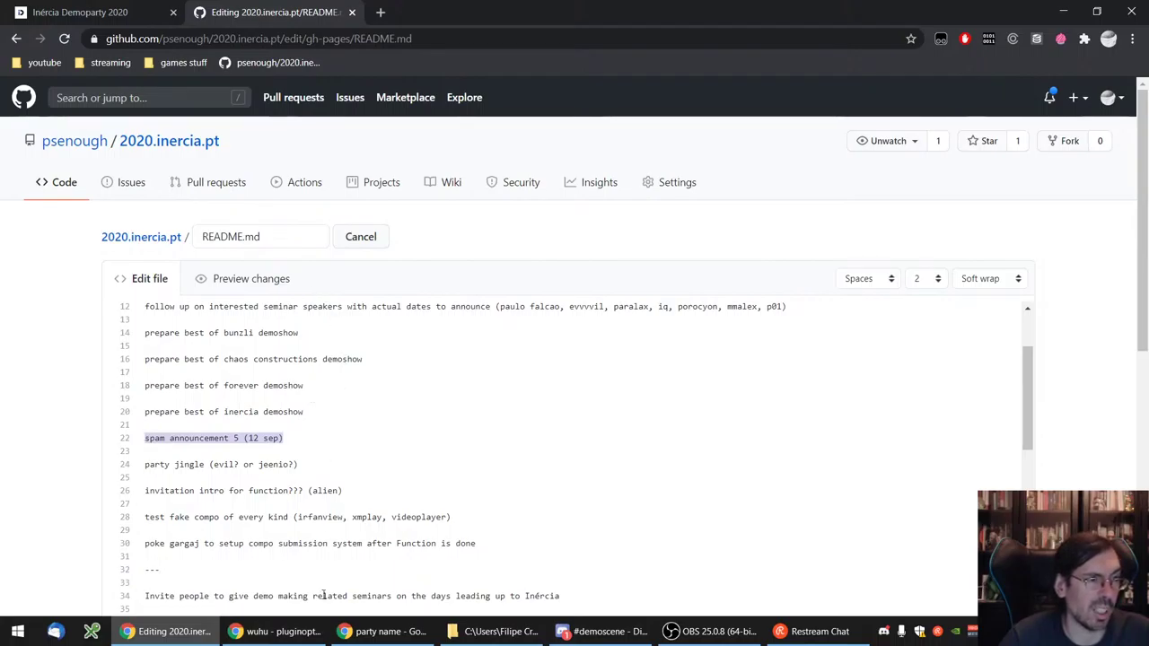
pyautogui.click(502, 631)
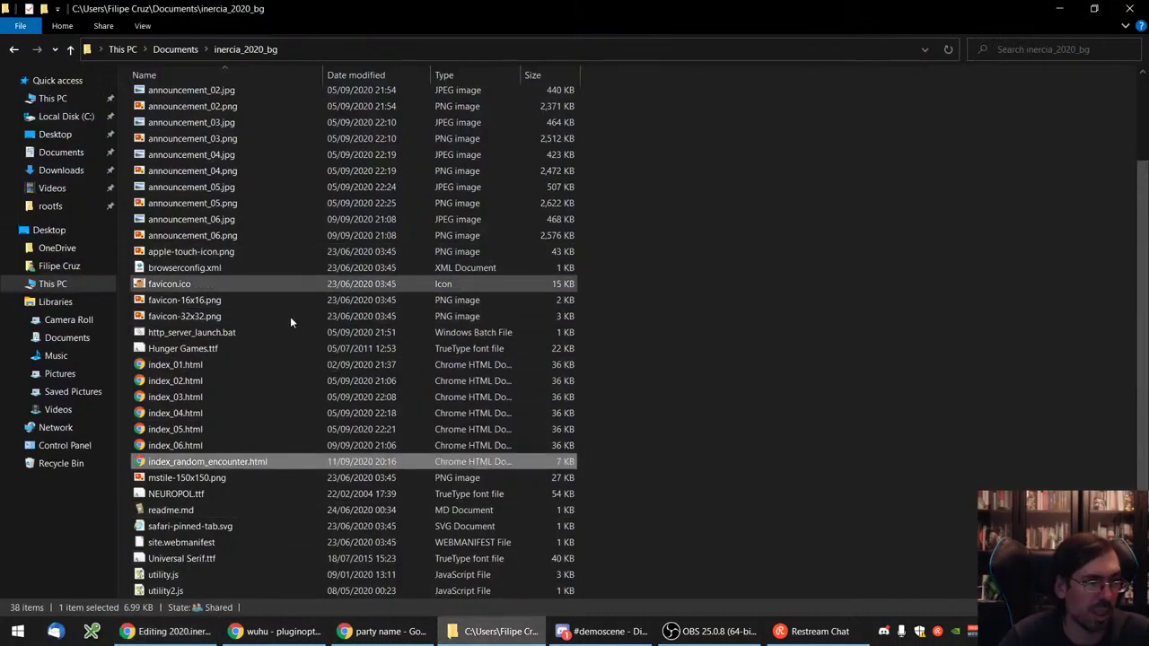
pyautogui.click(235, 186)
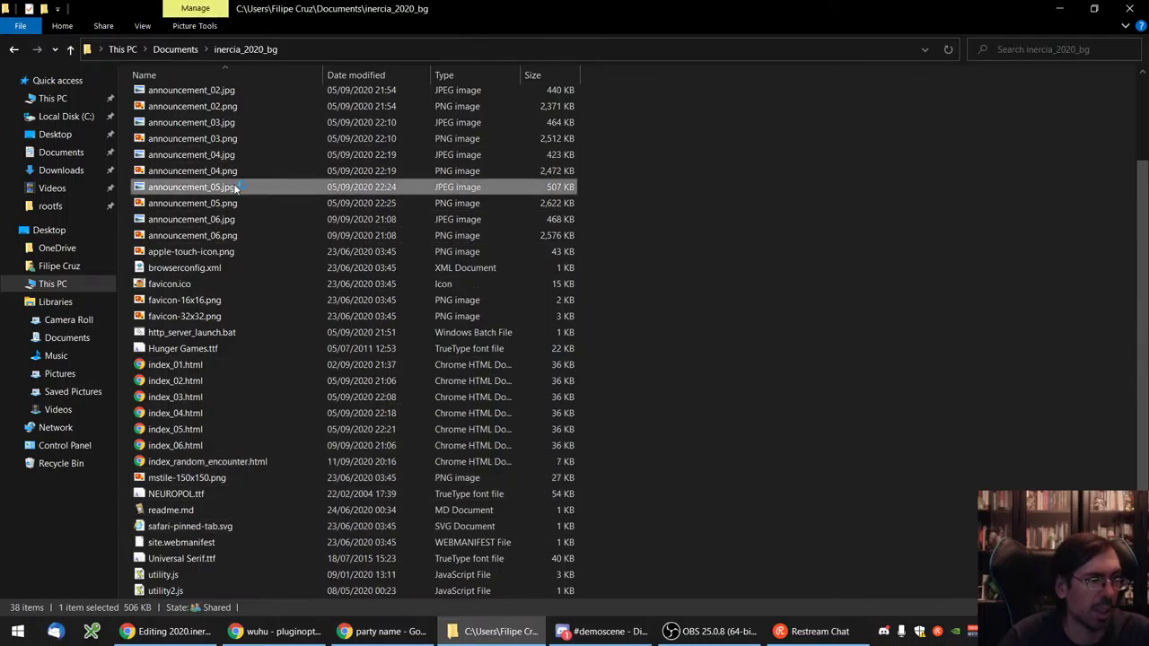
pyautogui.doubleClick(235, 186)
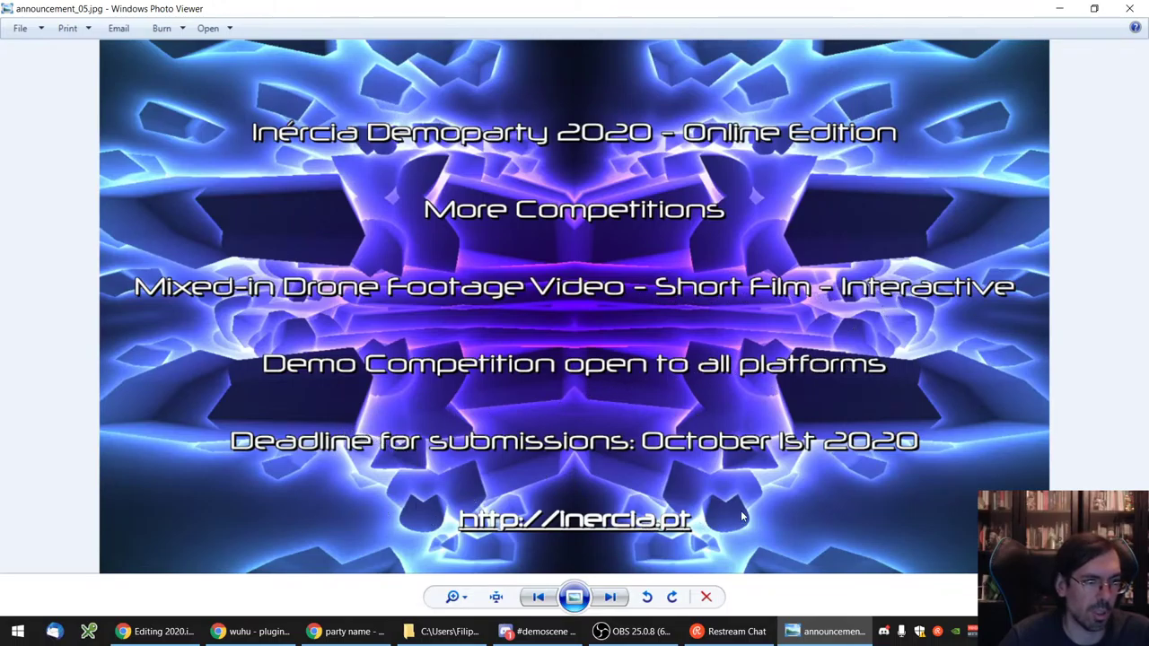
pyautogui.click(1129, 8)
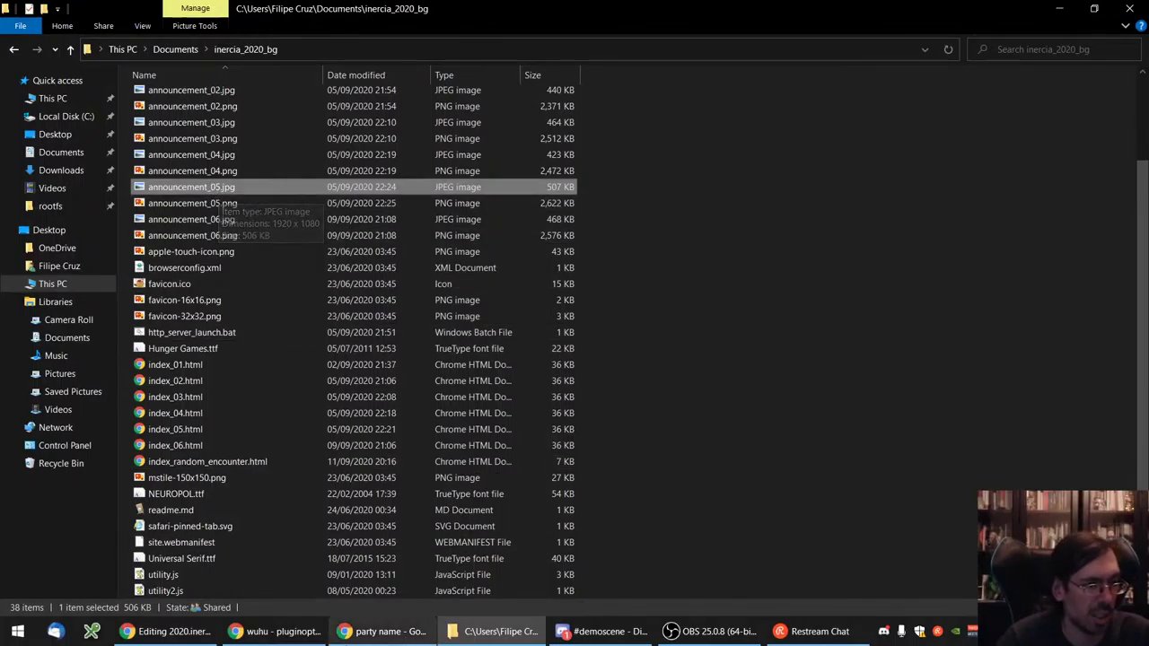
# - Close the separate wuhu and party name browser windows
pyautogui.click(278, 631)
pyautogui.click(1129, 8)
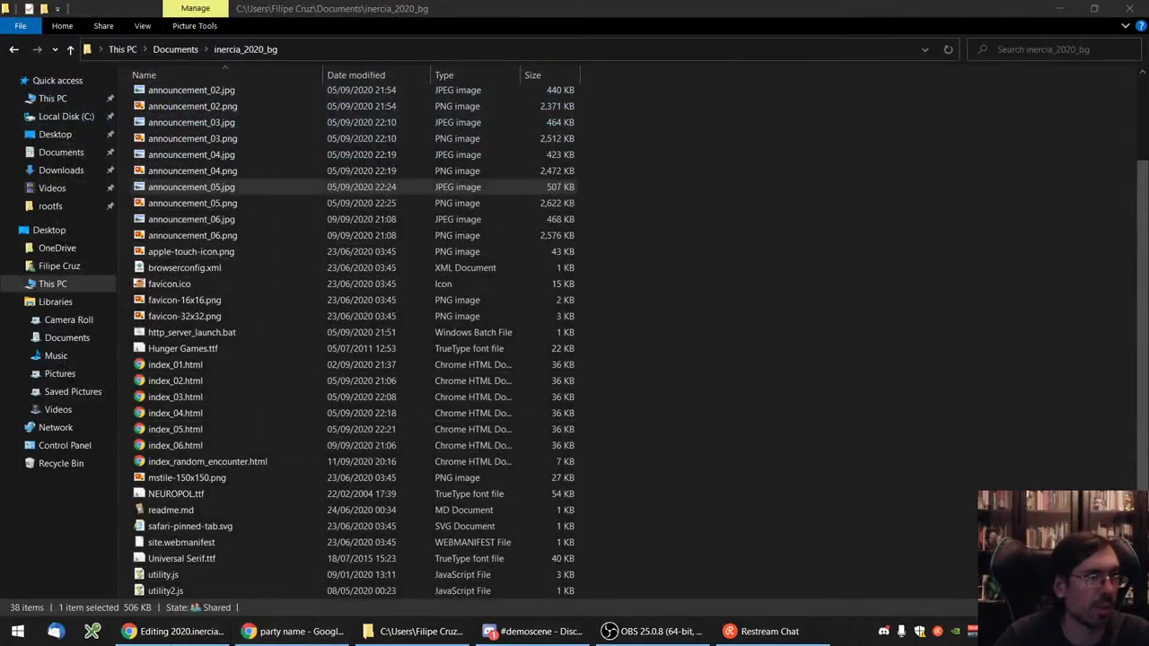
pyautogui.click(291, 631)
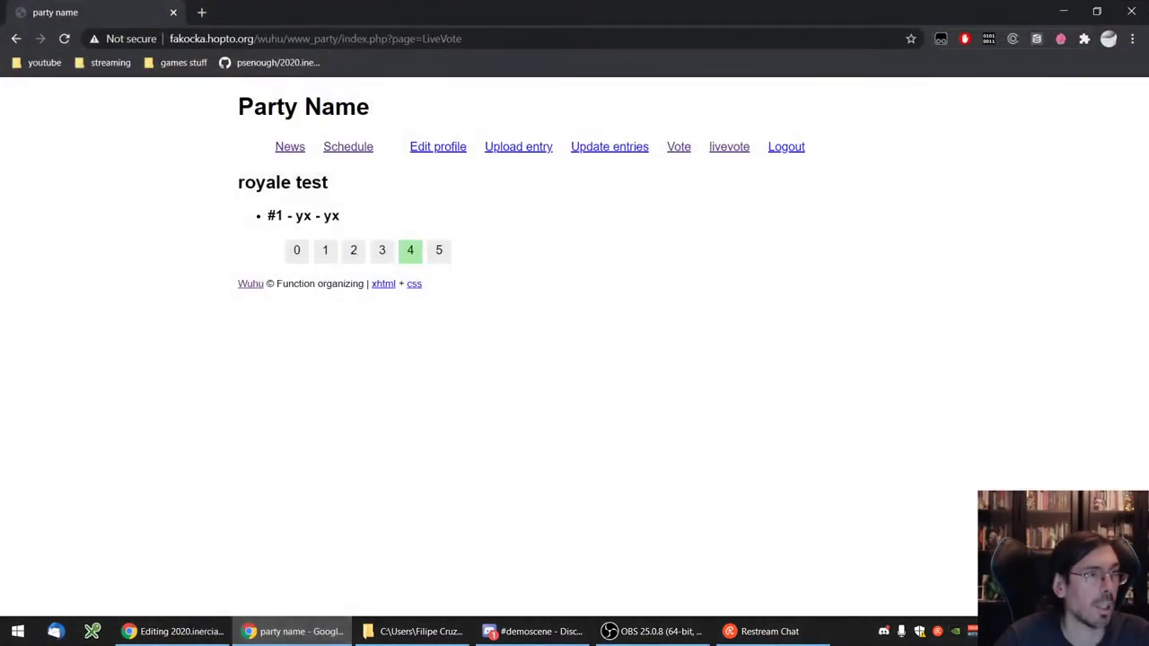
pyautogui.click(1131, 11)
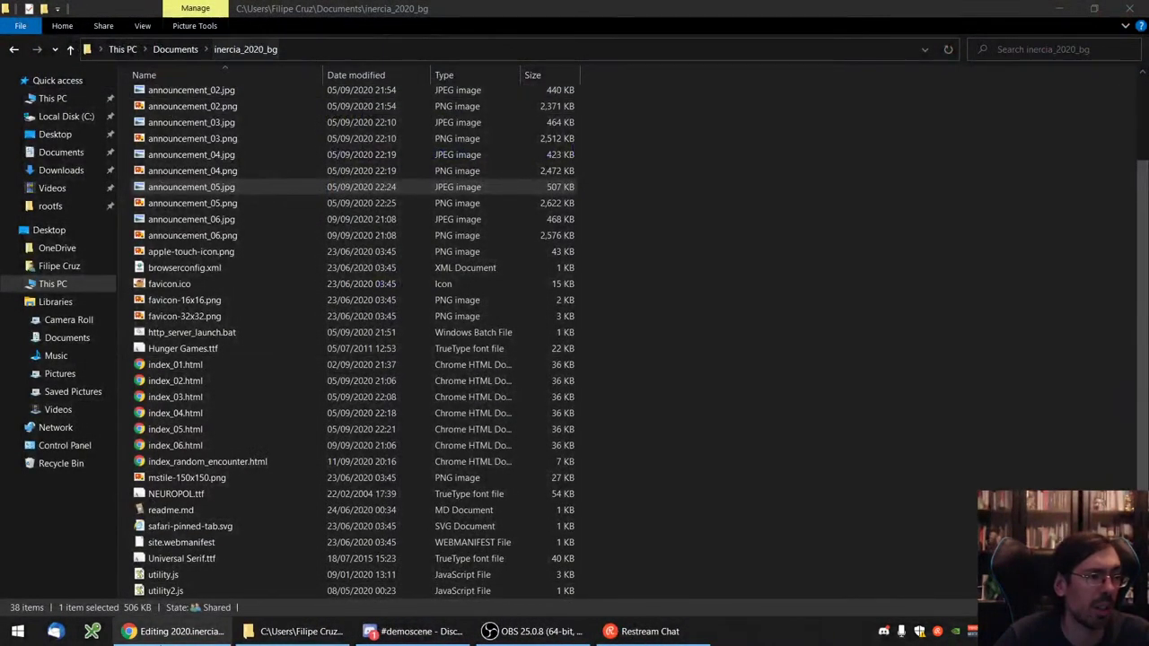
# - Switch to the browser's Inércia Demoparty 2020 tab and load inercia.pt/announcement_05.jpg in it
pyautogui.click(170, 631)
pyautogui.click(99, 11)
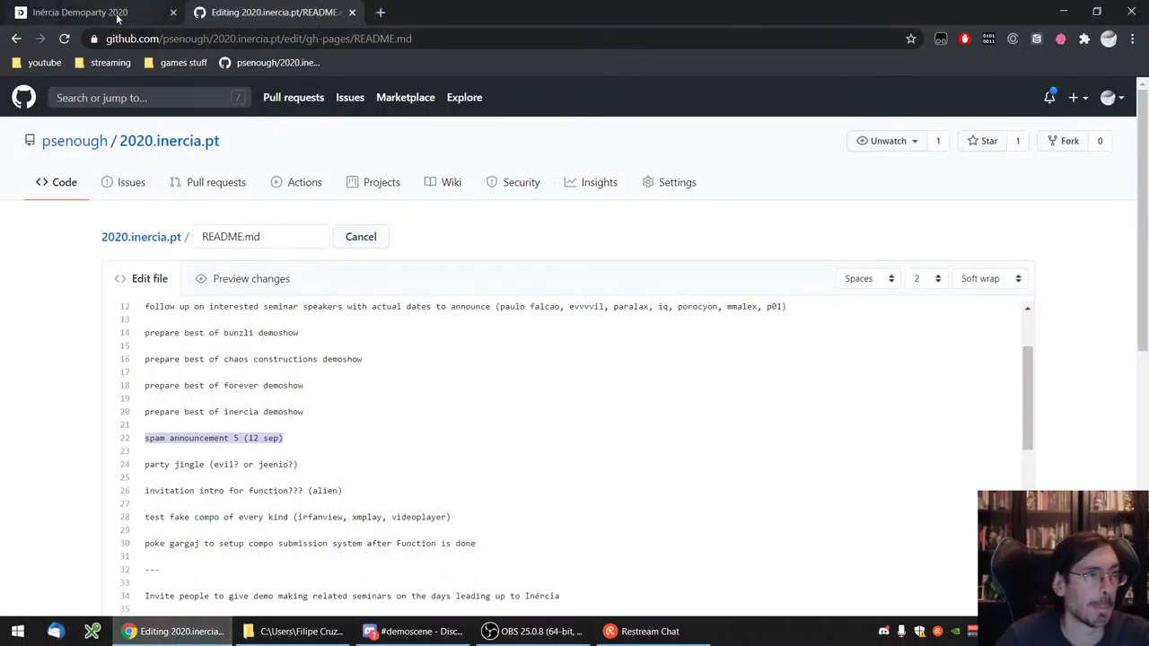
pyautogui.click(284, 38)
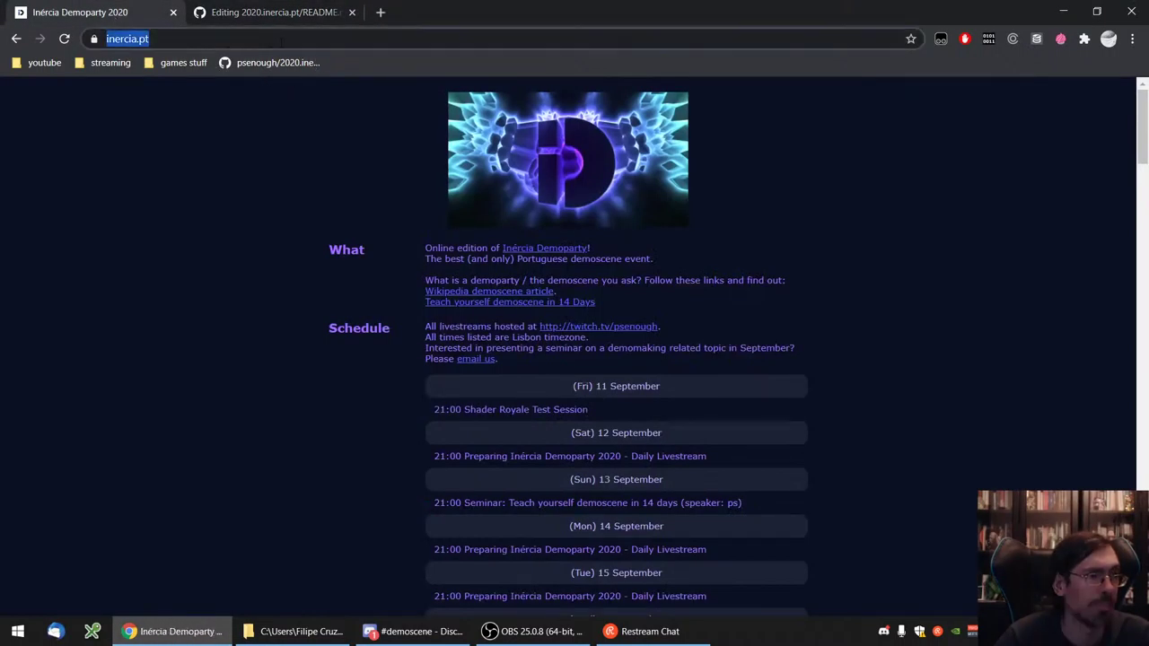
pyautogui.click(283, 39)
pyautogui.write('annou')
pyautogui.press('Right')
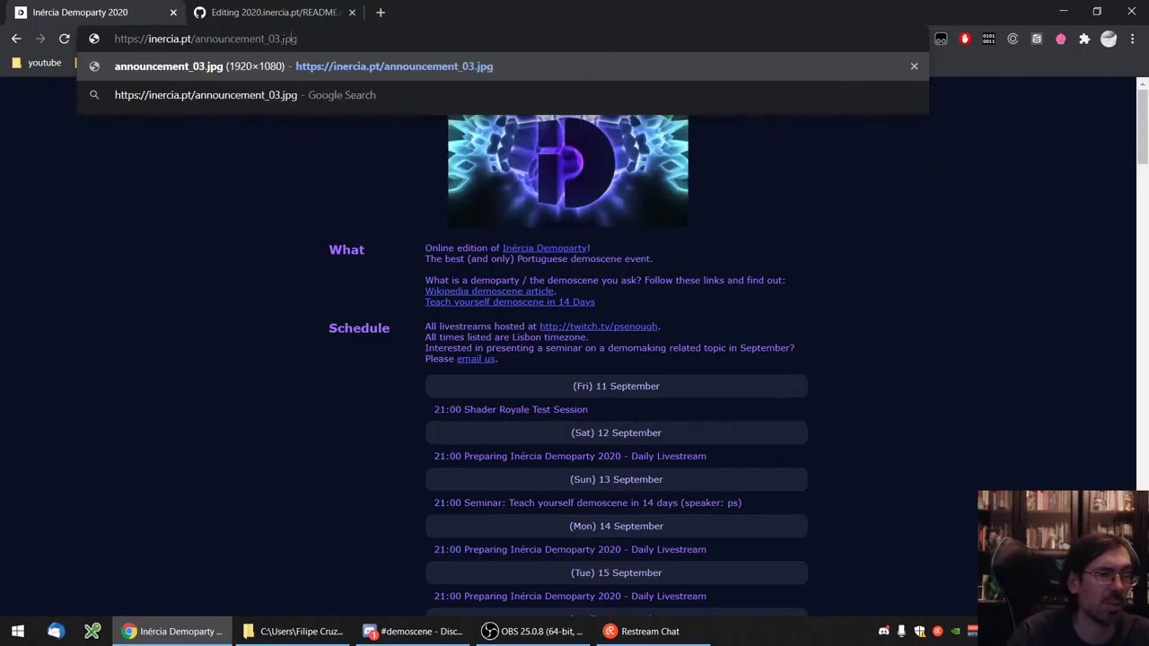
pyautogui.press('BackSpace')
pyautogui.write('5')
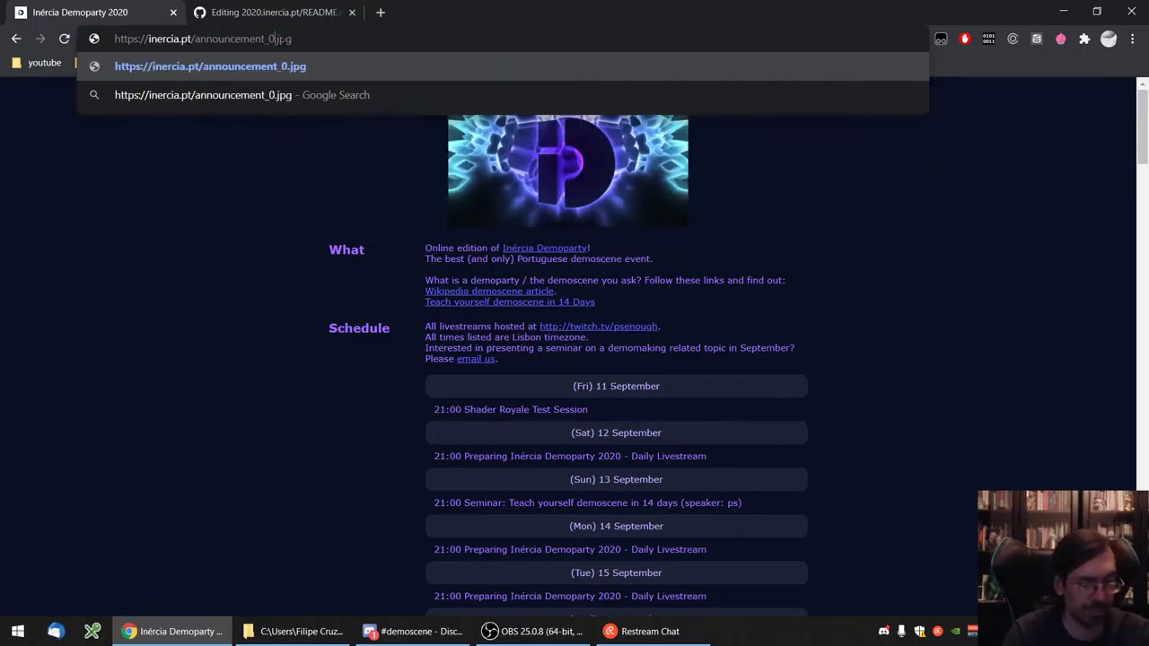
pyautogui.press('Return')
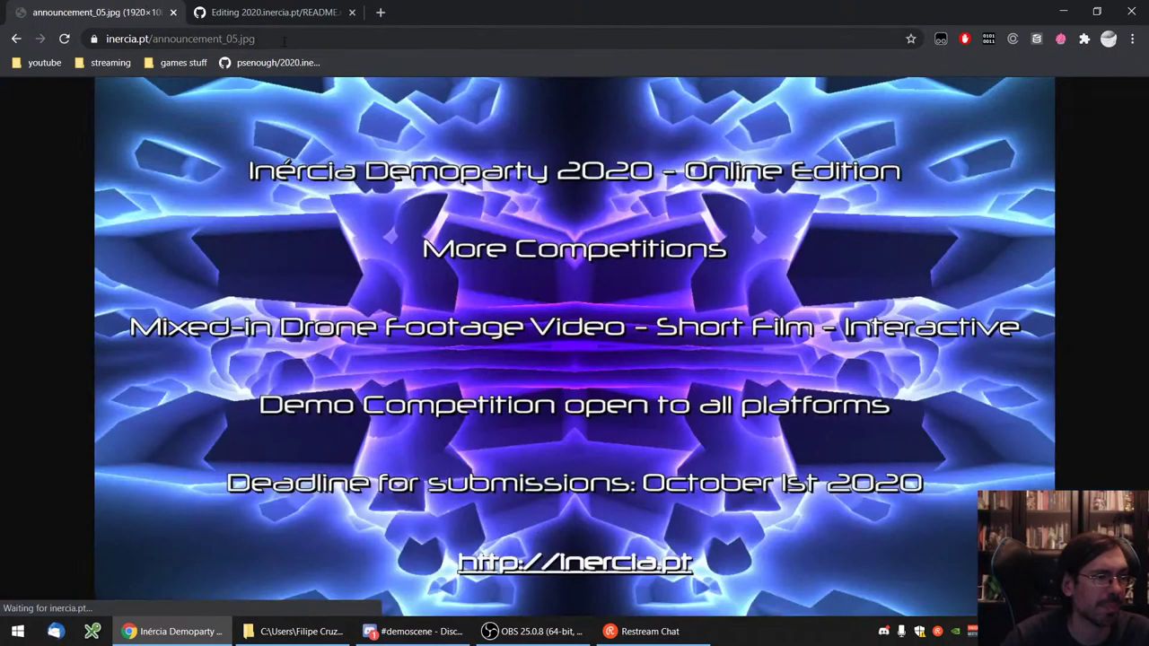
# - Copy the web address of the announcement_05.jpg image and open a new tab
pyautogui.click(284, 40)
pyautogui.hotkey('ctrl', 'c')
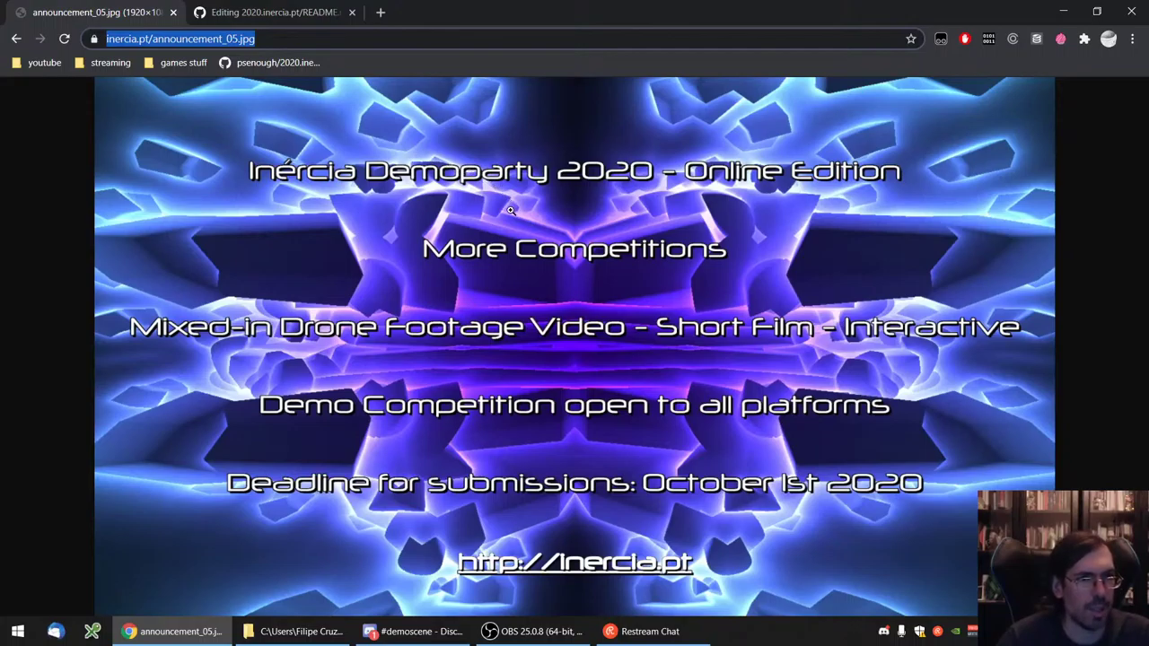
pyautogui.click(380, 12)
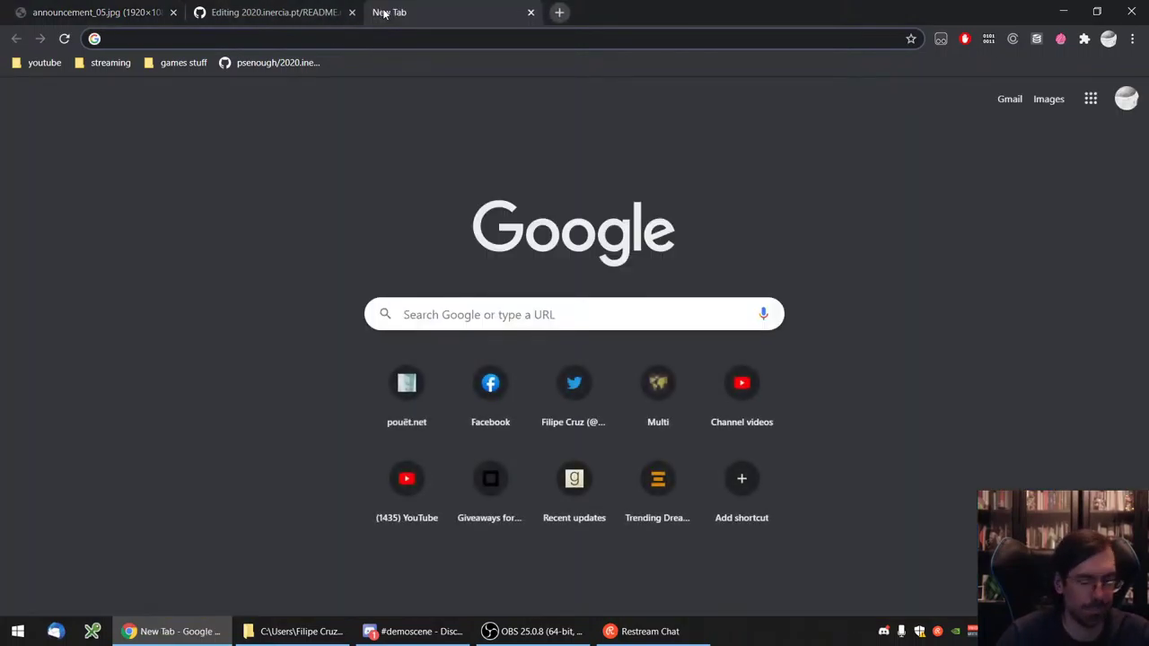
# - Load pouet.net and open the "Inércia 2020 | October, 2nd - 5th | Almada, Portugal" BBS topic
pyautogui.write('p+ouet')
pyautogui.press('BackSpace')
pyautogui.press('BackSpace')
pyautogui.press('BackSpace')
pyautogui.press('BackSpace')
pyautogui.press('BackSpace')
pyautogui.press('BackSpace')
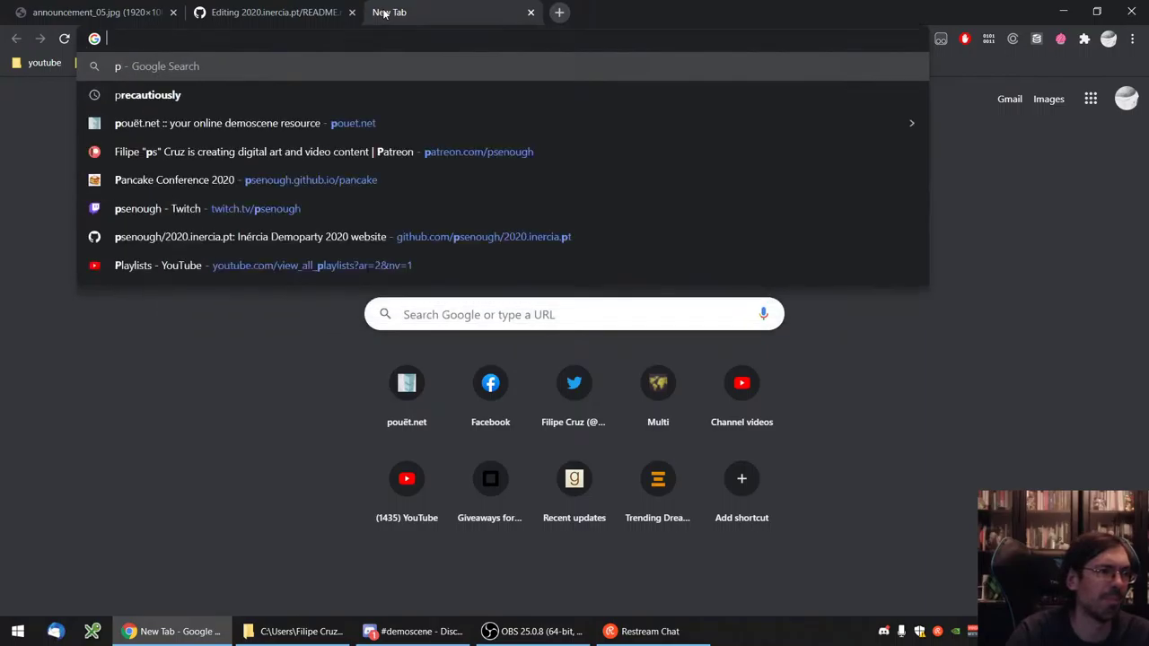
pyautogui.write('pouet.net')
pyautogui.press('Return')
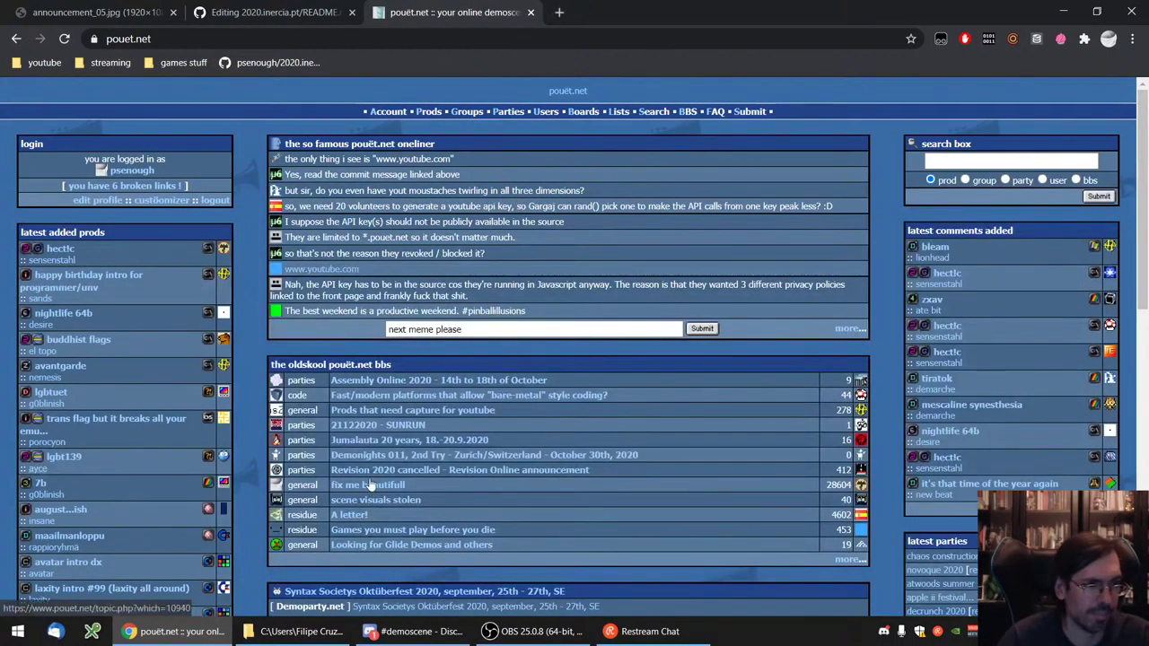
pyautogui.click(848, 558)
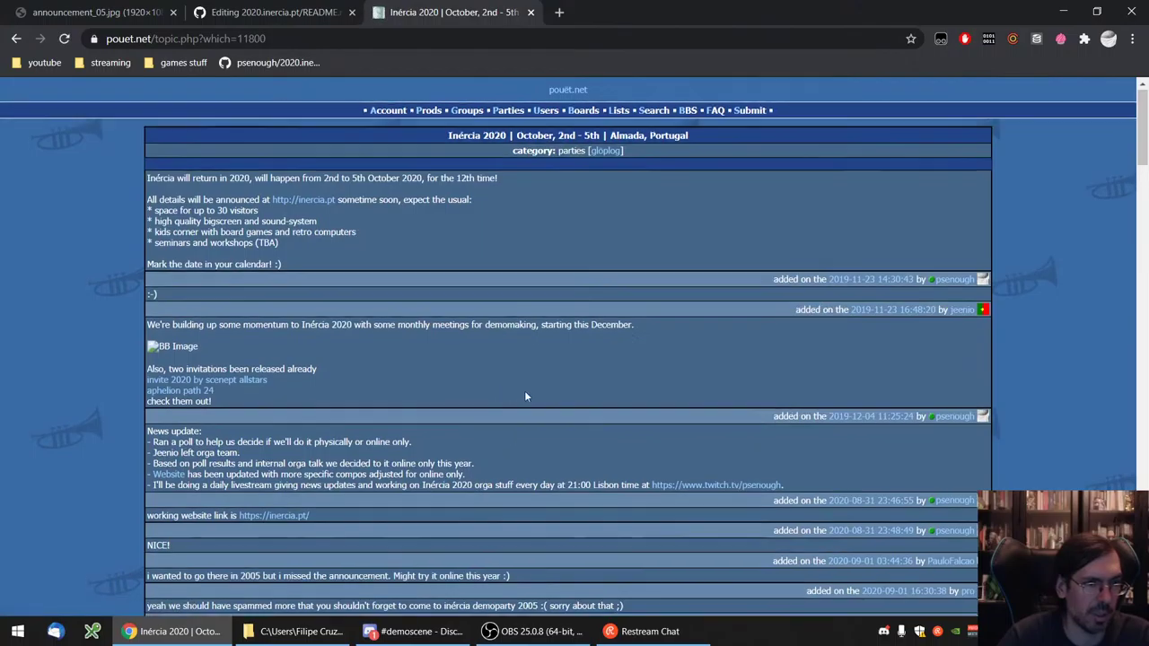
pyautogui.scroll(-10, 524, 390)
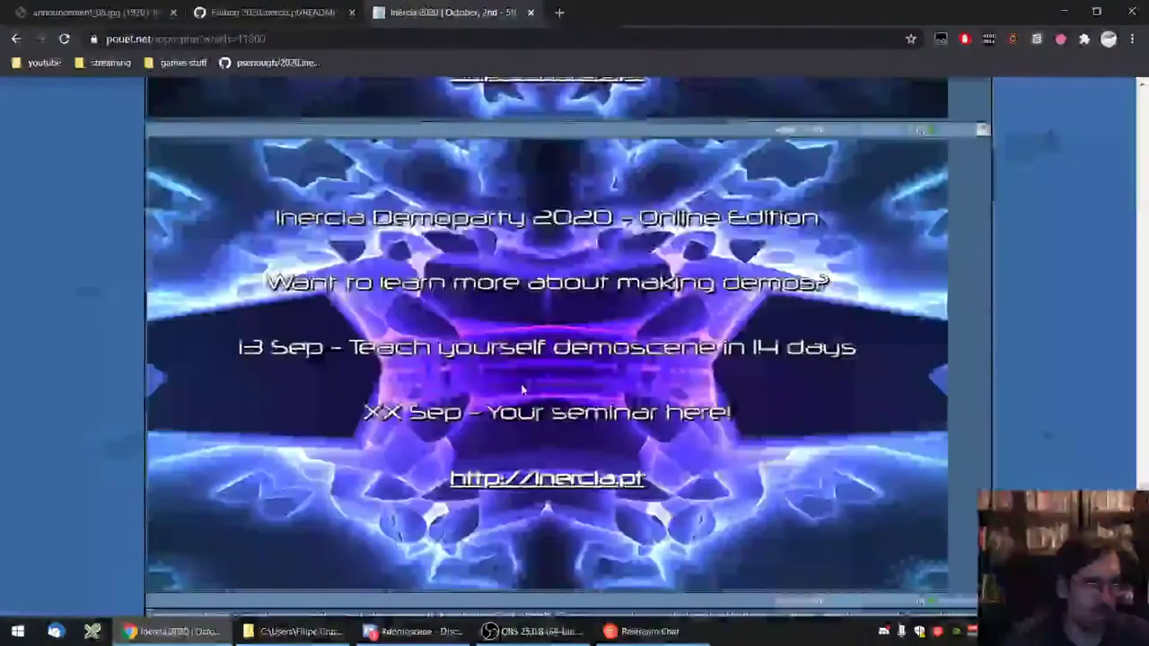
pyautogui.scroll(-4, 524, 390)
pyautogui.click(502, 411)
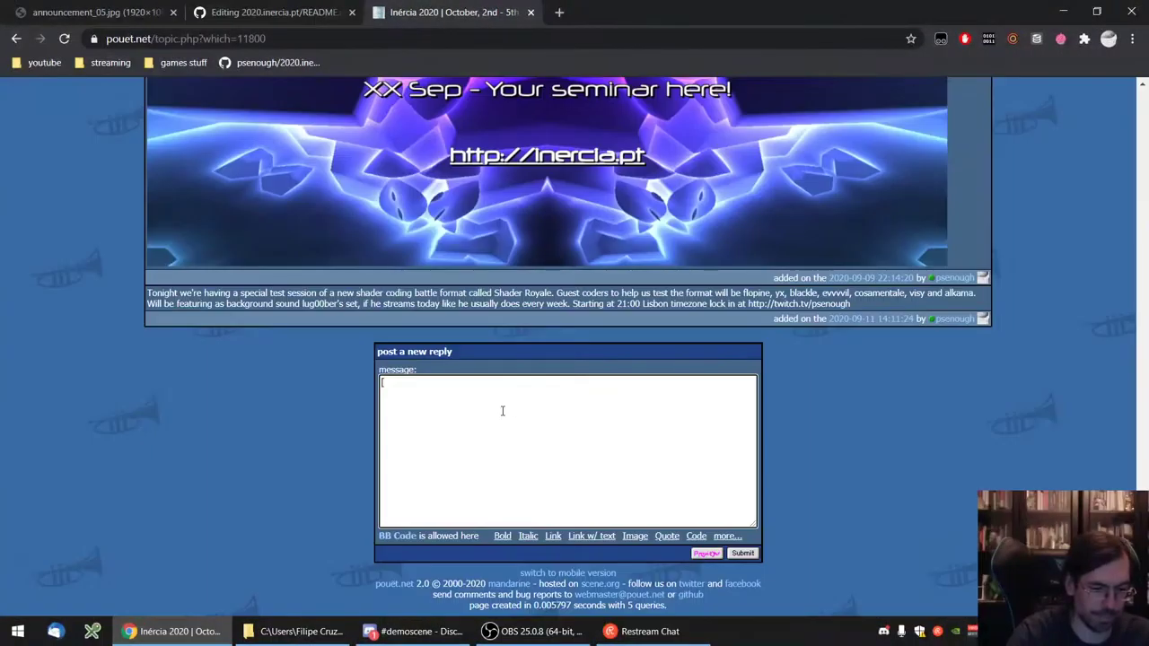
pyautogui.write('[img]')
pyautogui.hotkey('ctrl', 'v')
pyautogui.write('[/')
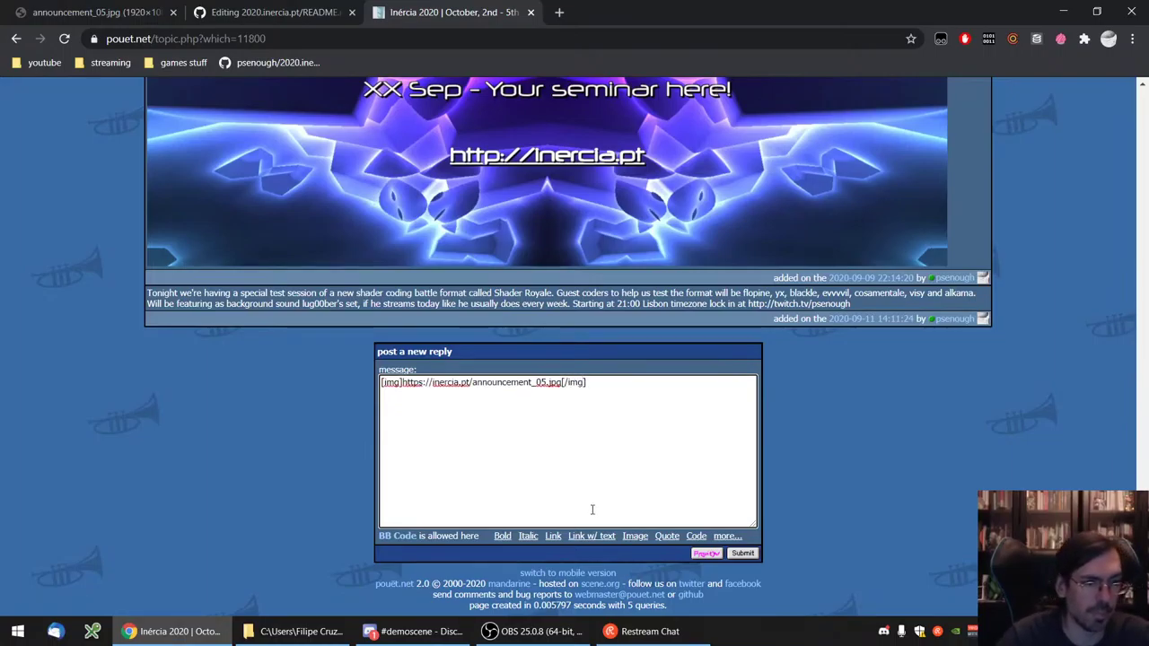
# - Preview the reply containing the announcement image and submit it to the topic
pyautogui.click(705, 553)
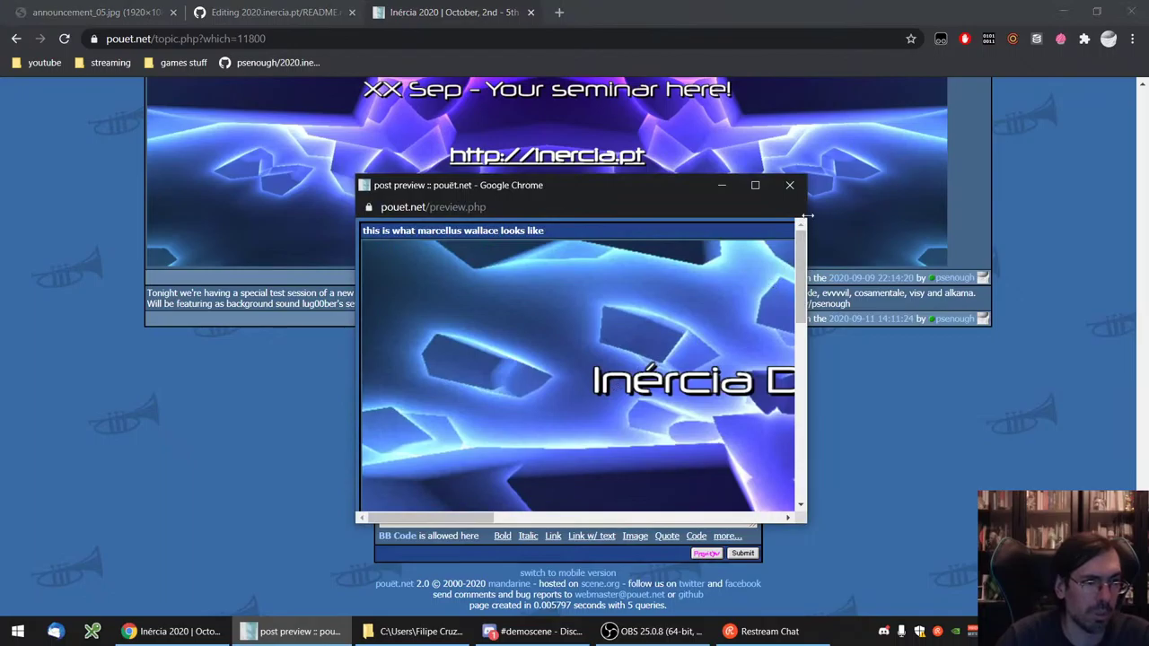
pyautogui.click(789, 185)
pyautogui.click(742, 553)
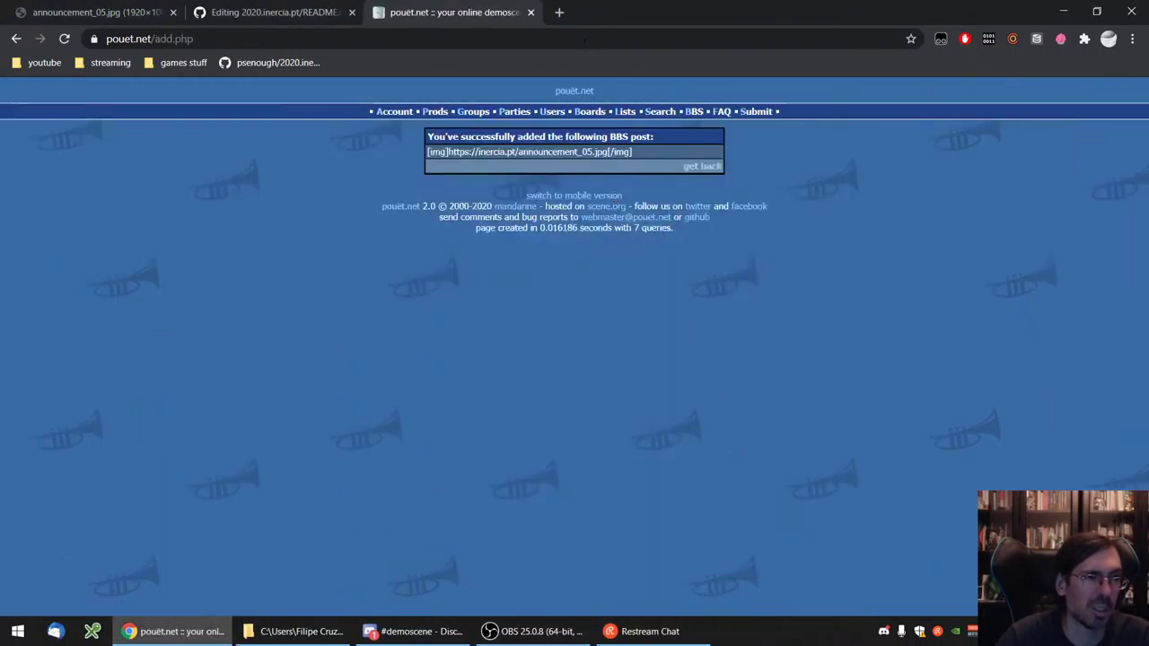
# - Return to the Inércia 2020 topic and look through its posts for the new announcement reply
pyautogui.click(697, 168)
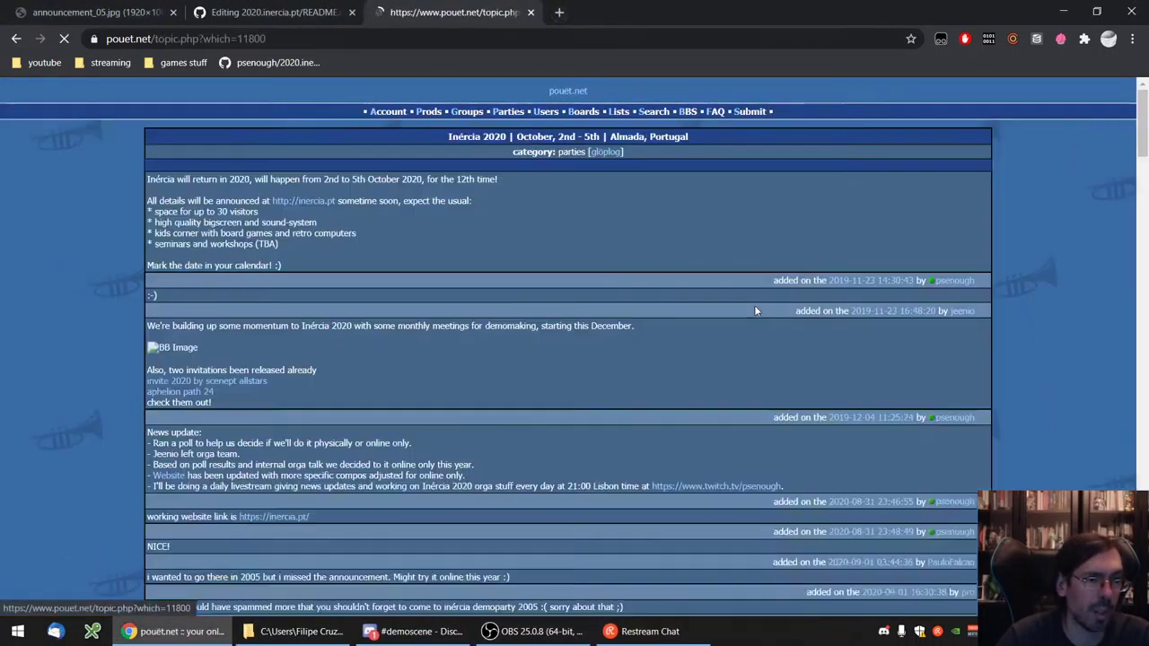
pyautogui.scroll(-10, 1054, 194)
pyautogui.scroll(-3, 1053, 194)
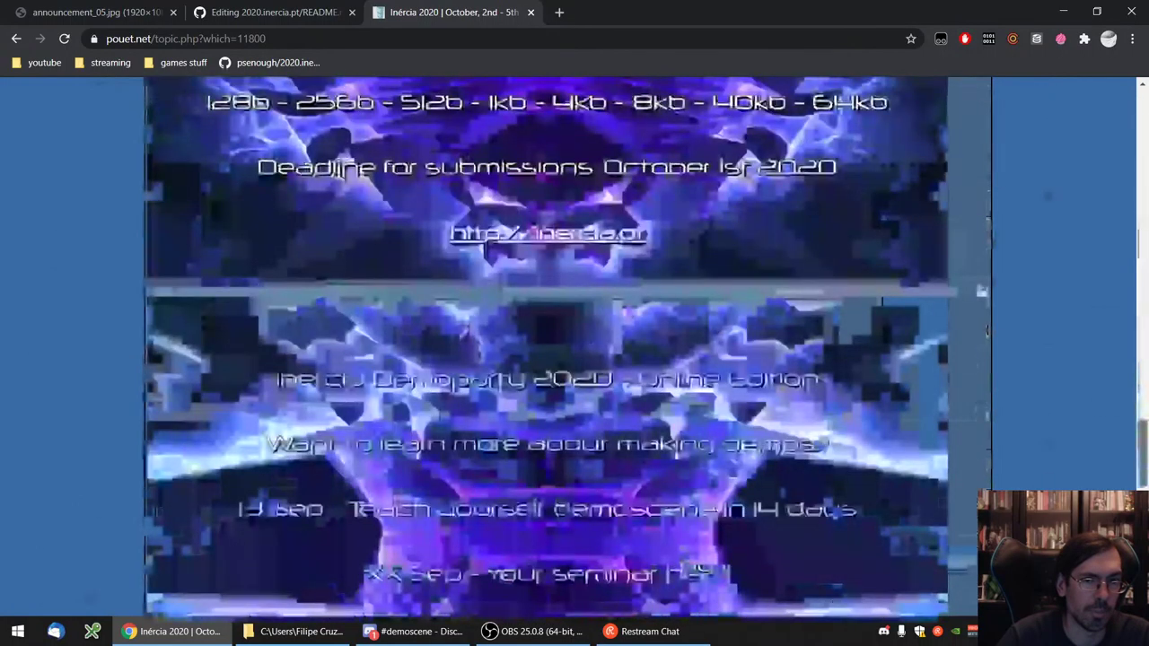
pyautogui.scroll(13, 1054, 193)
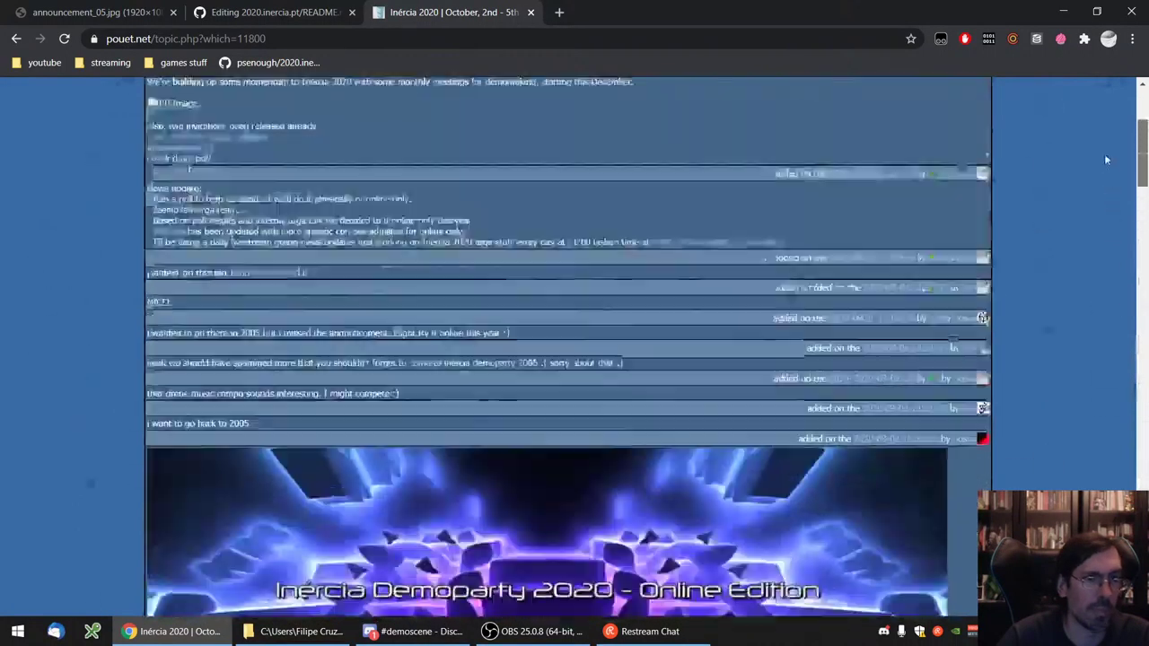
# - Switch between Discord's #demoparties and #demoscene channels and the inercia_2020_bg folder with announcement_05.jpg, and minimise the folder window
pyautogui.hotkey('alt', 'Tab')
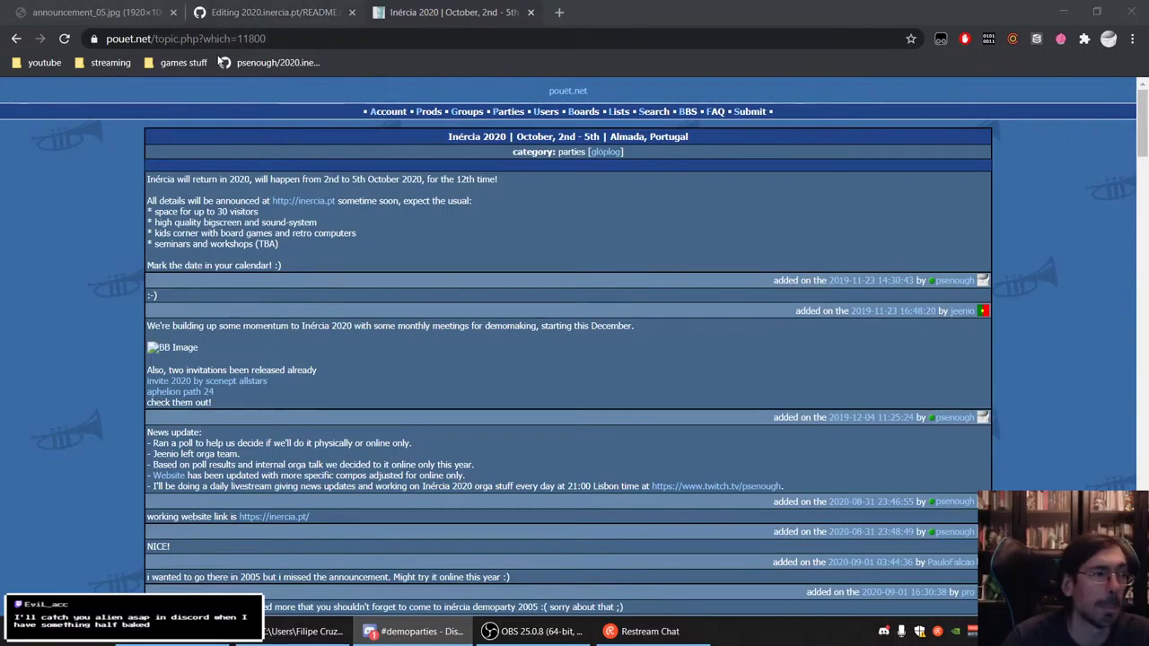
pyautogui.click(272, 632)
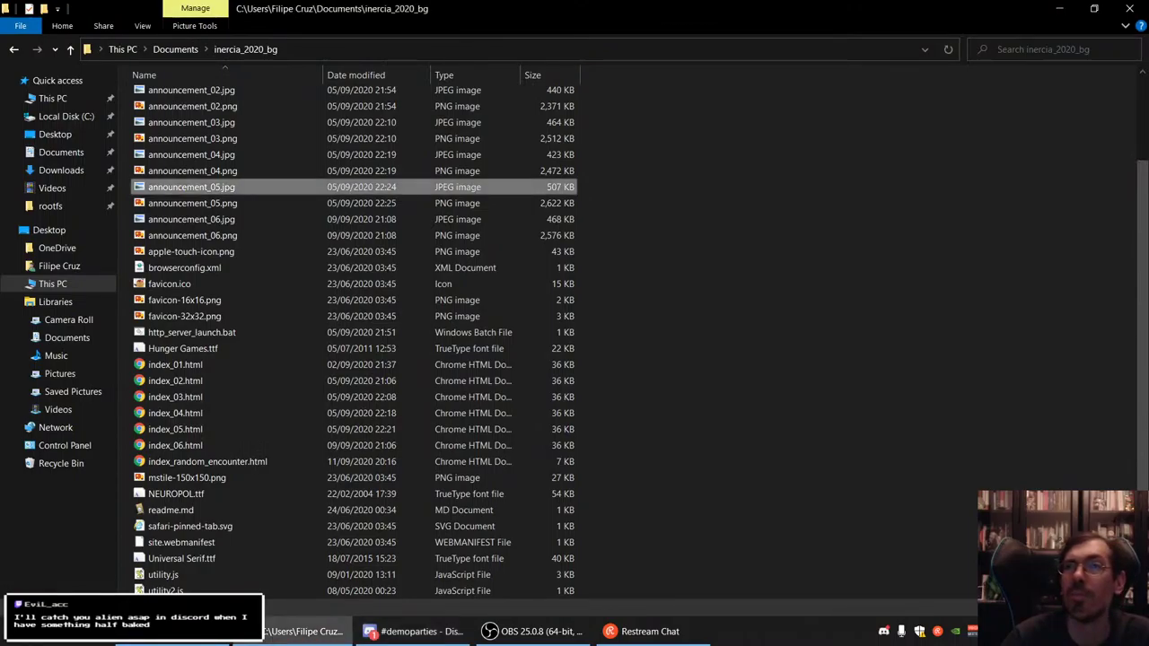
pyautogui.hotkey('alt', 'Tab')
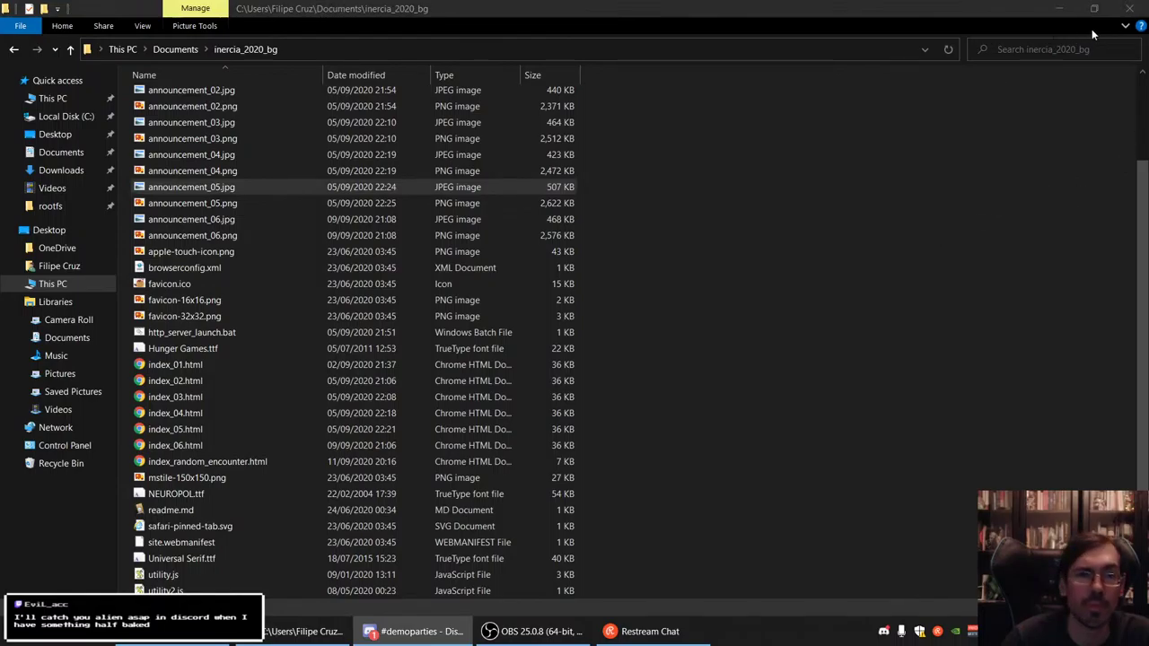
pyautogui.click(1059, 8)
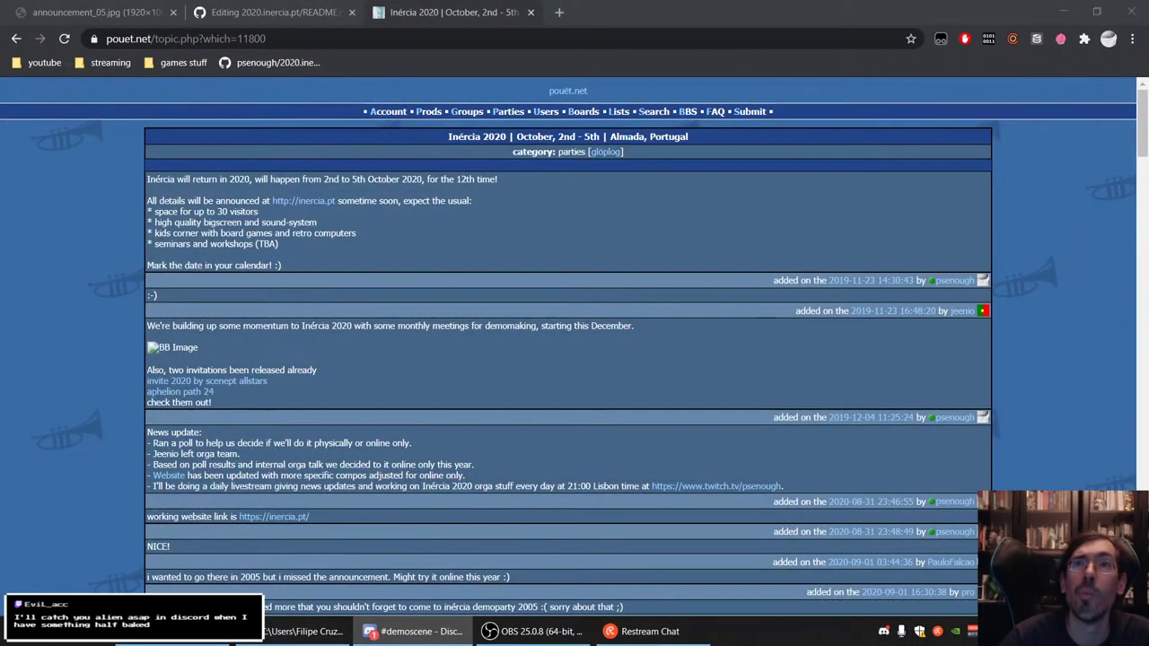
pyautogui.click(289, 639)
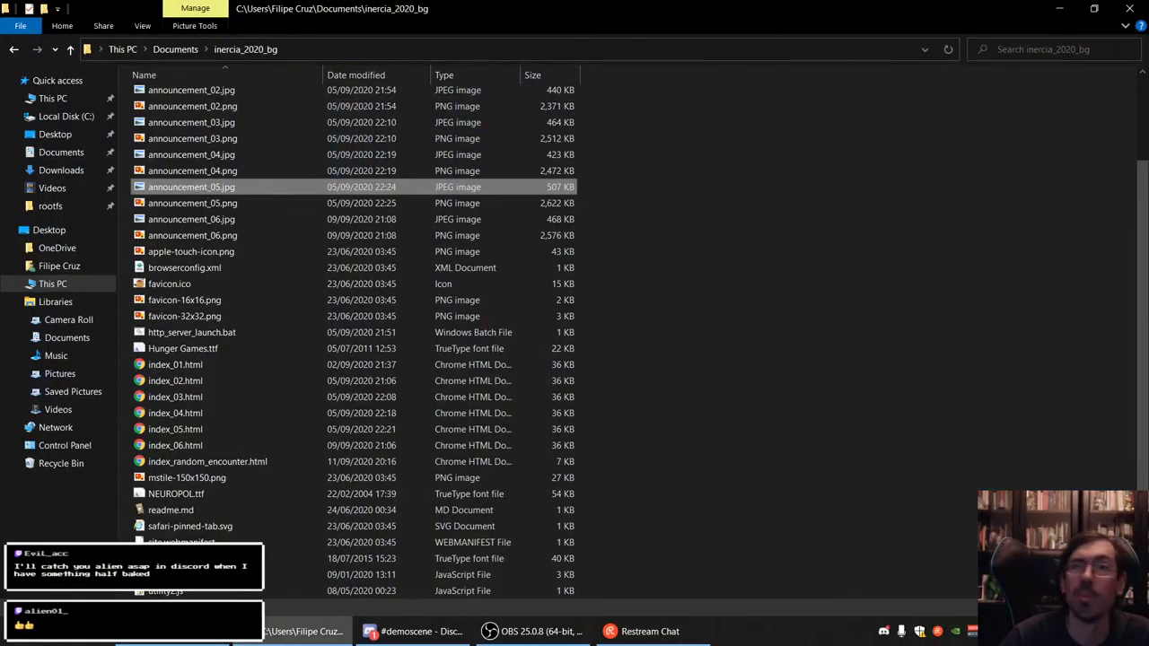
pyautogui.click(413, 631)
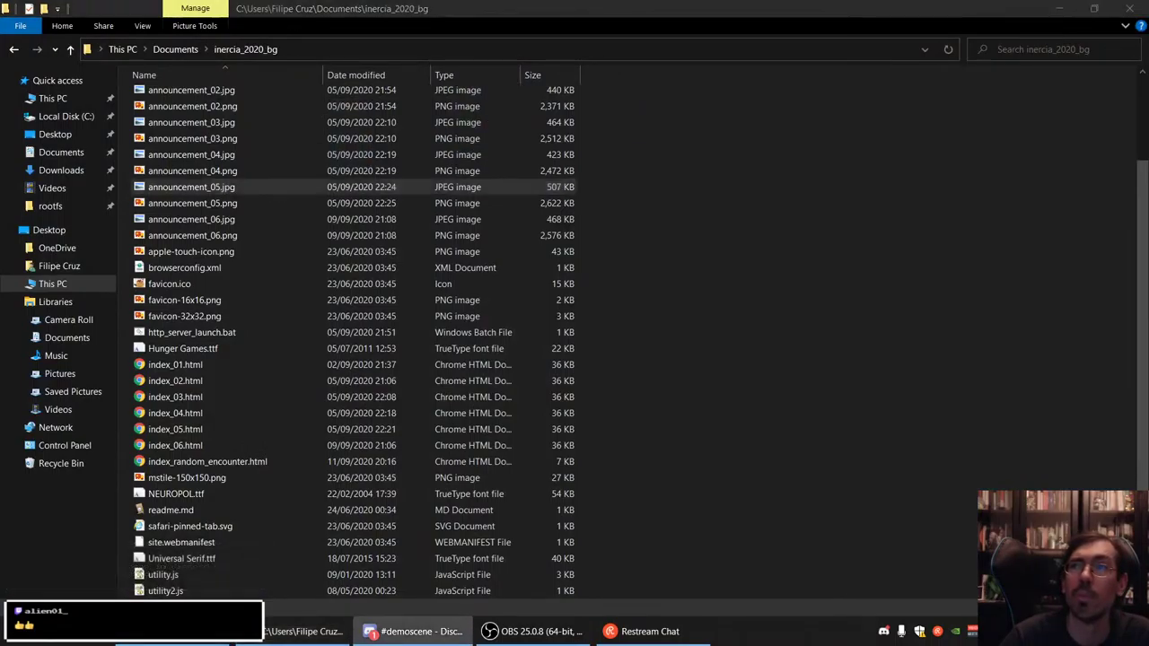
pyautogui.click(1060, 15)
# - Load the account's Twitter profile in a new browser tab
pyautogui.hotkey('ctrl', 't')
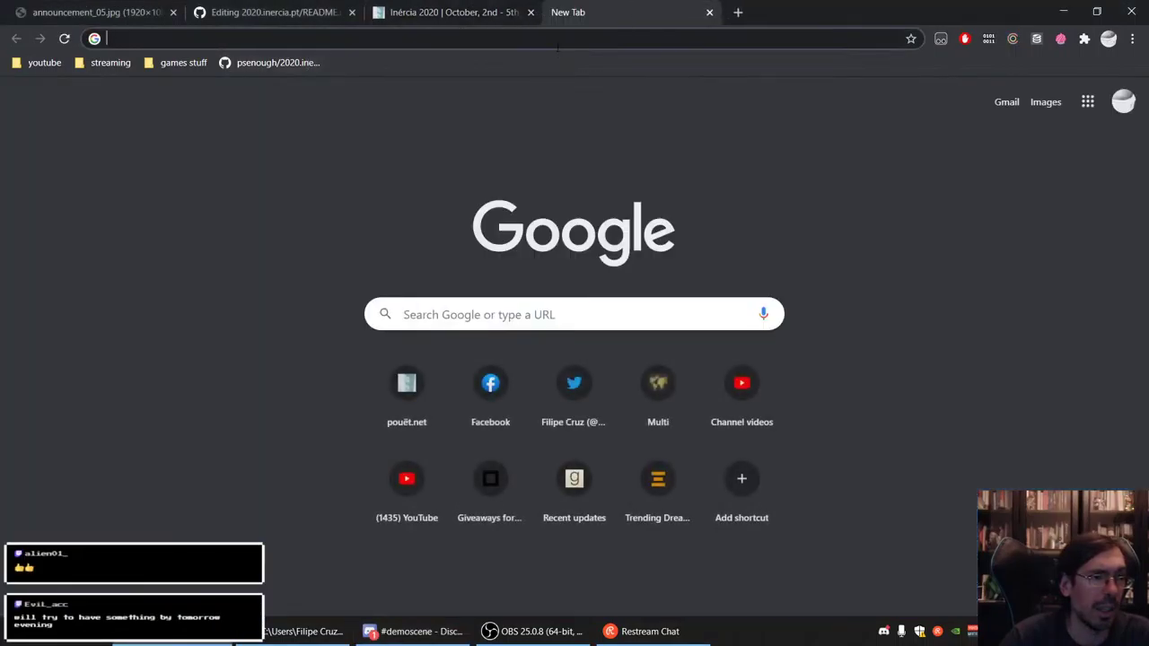
pyautogui.click(557, 45)
pyautogui.write('tw')
pyautogui.press('Return')
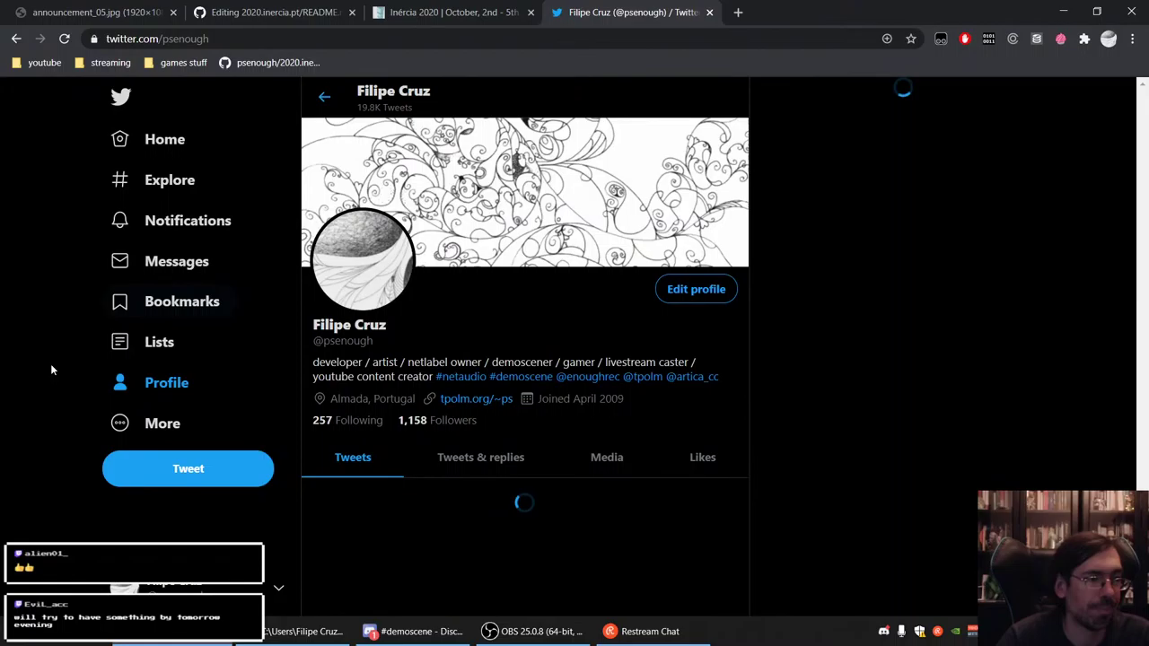
# - Start a new tweet and attach announcement_05.jpg from the inercia_2020_bg folder in Documents
pyautogui.press('n')
pyautogui.click(413, 334)
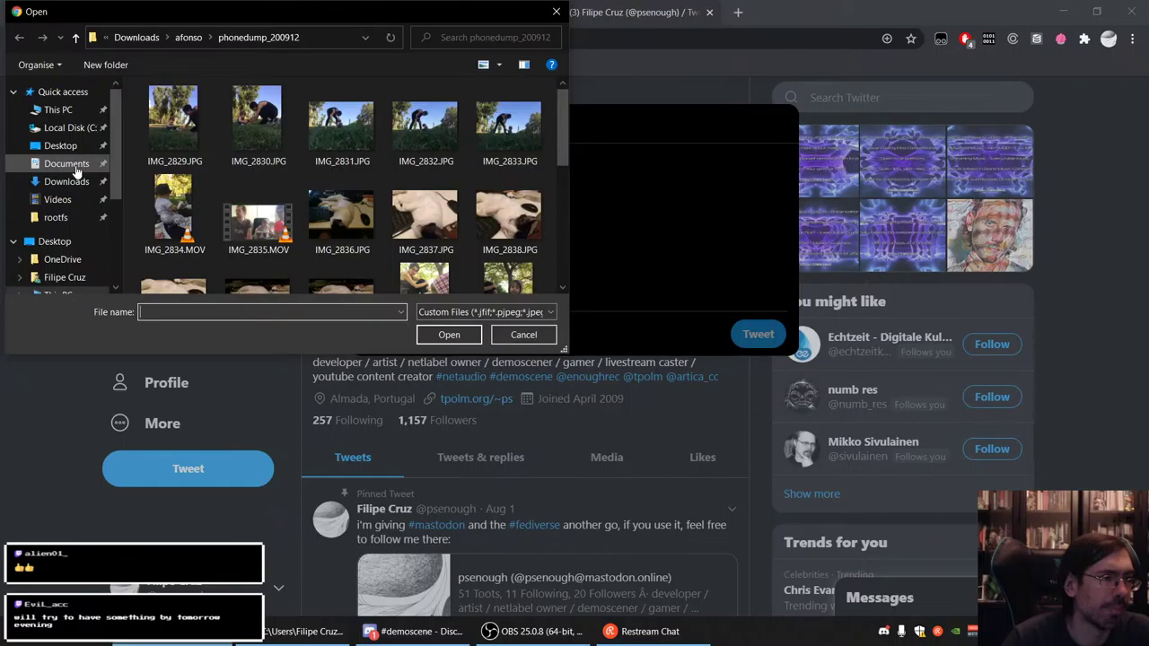
pyautogui.click(72, 165)
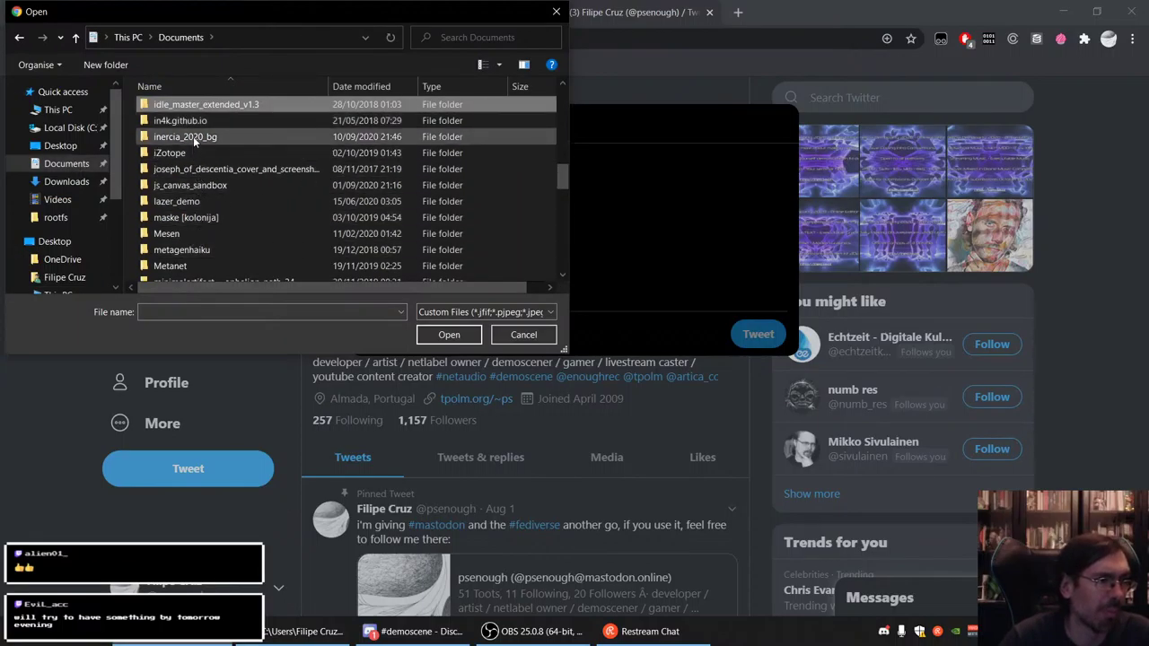
pyautogui.doubleClick(193, 141)
pyautogui.scroll(-2, 269, 161)
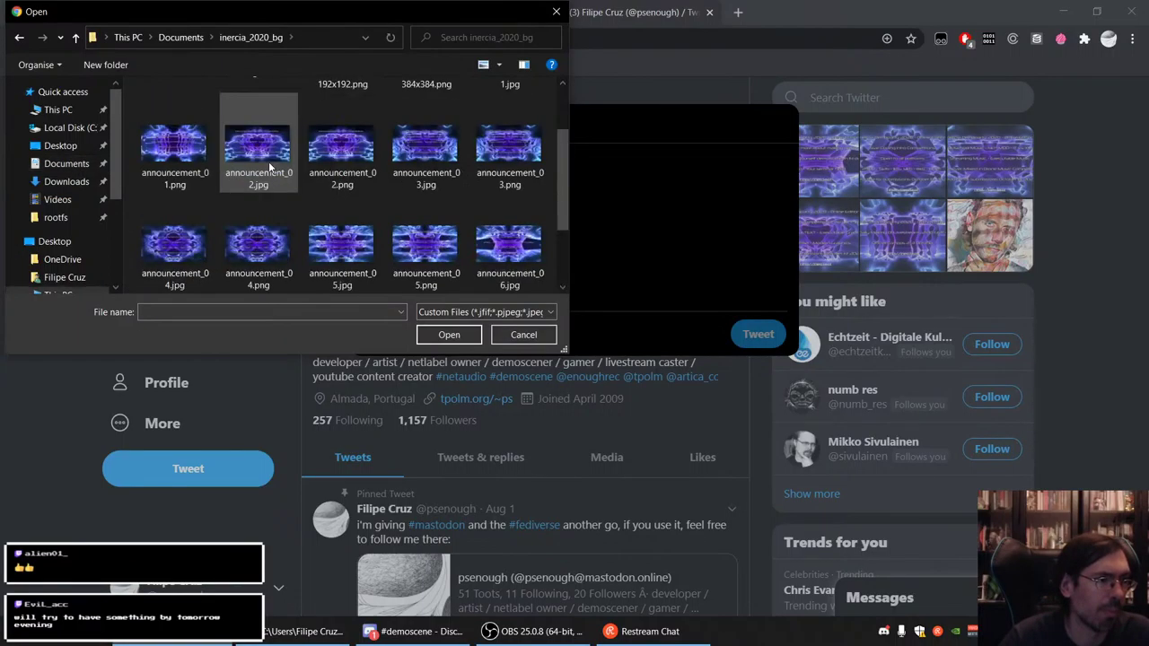
pyautogui.doubleClick(347, 254)
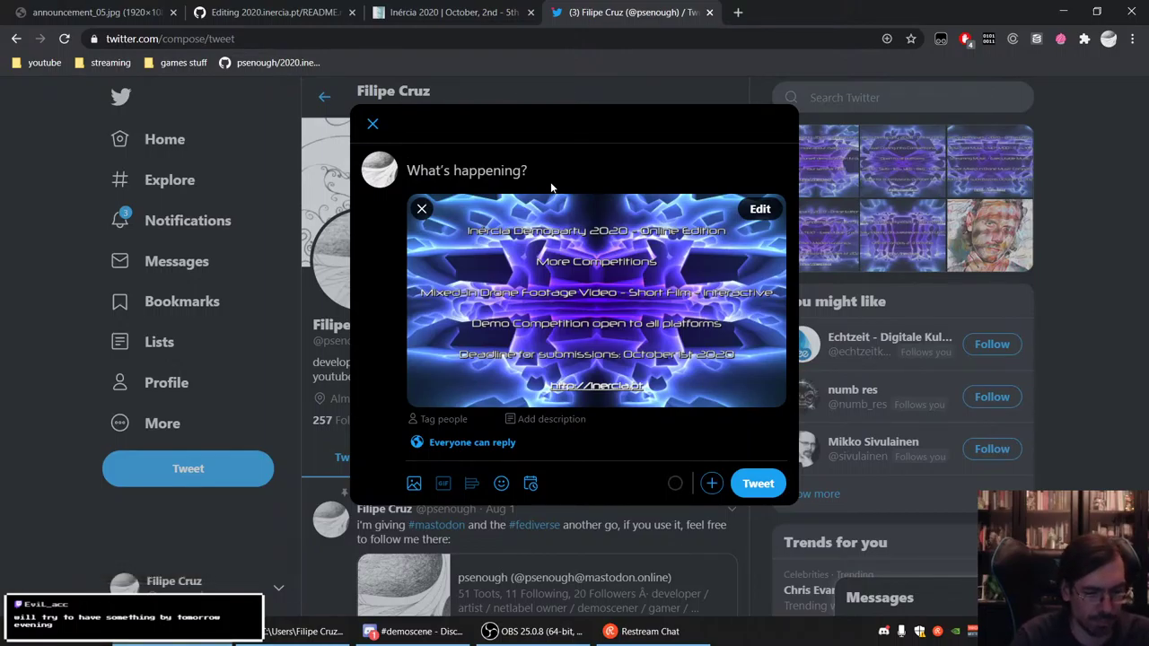
pyautogui.write('http://inercia.pt')
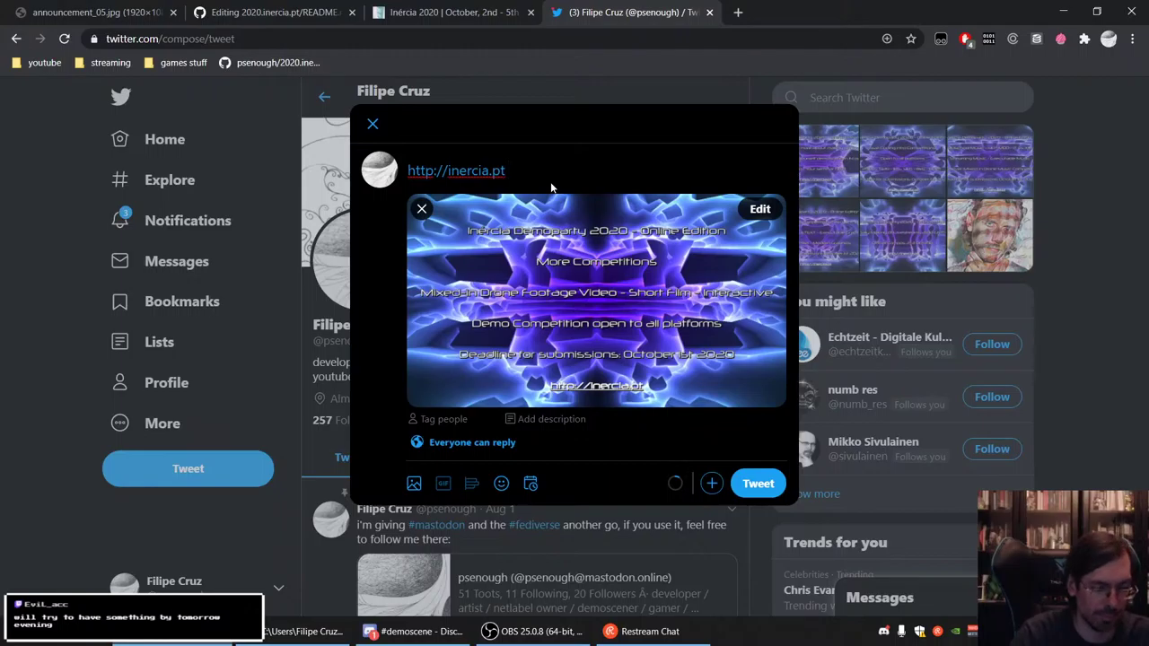
pyautogui.write(' #demoscene')
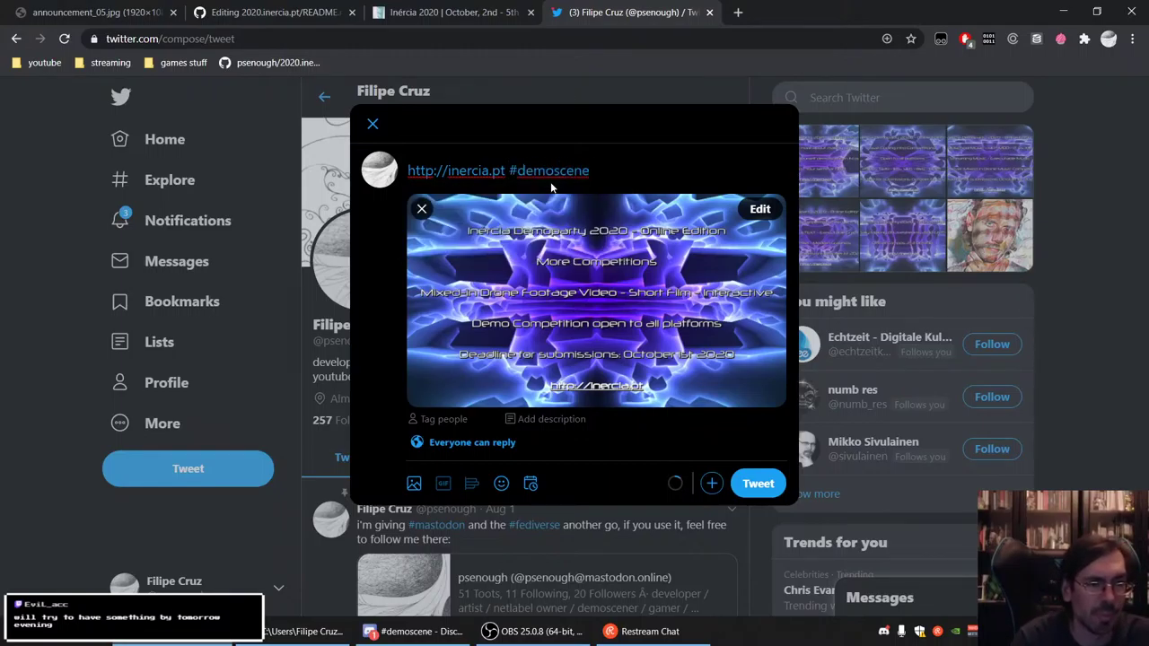
pyautogui.write(' #demo')
pyautogui.press('BackSpace')
pyautogui.press('BackSpace')
pyautogui.press('BackSpace')
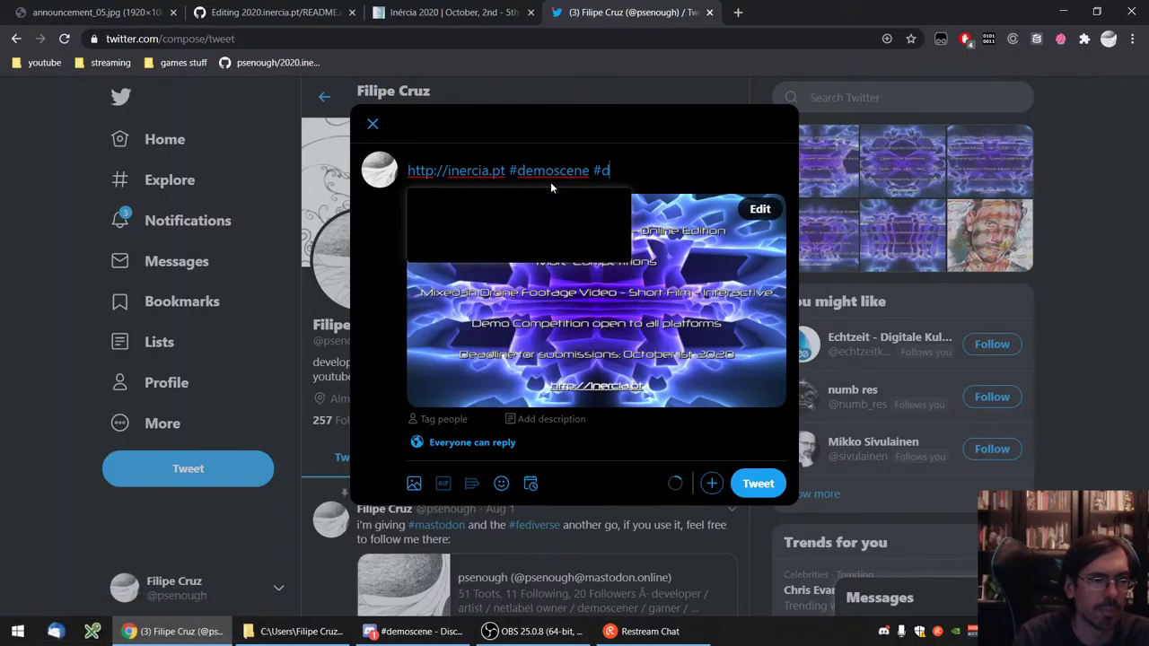
pyautogui.write('rone')
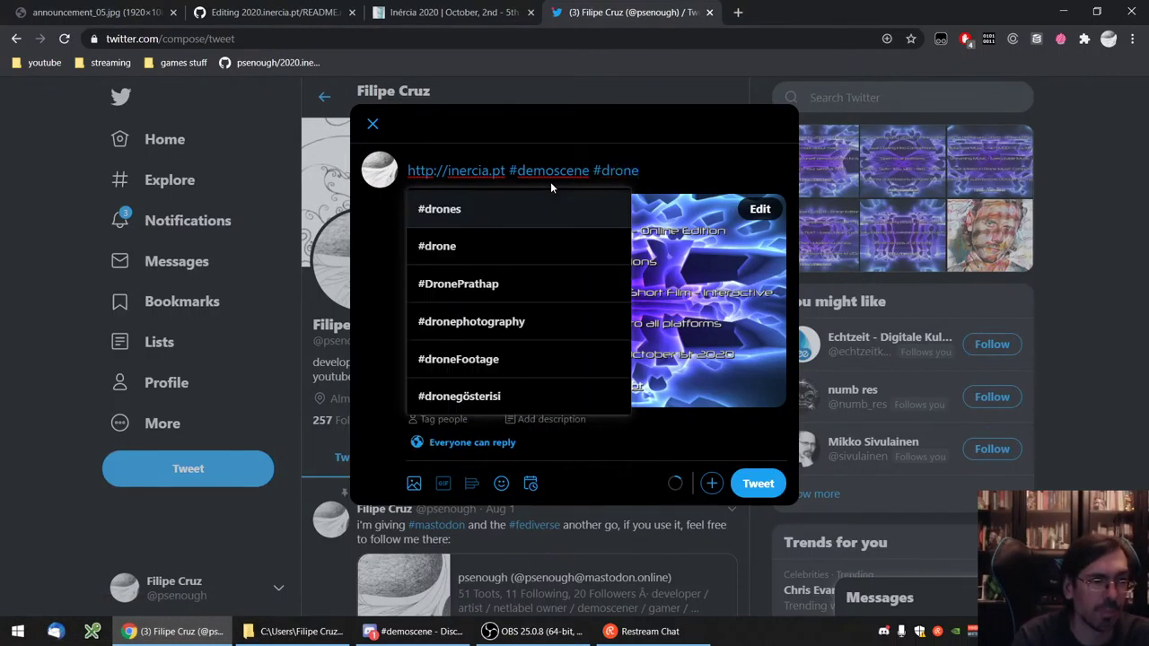
pyautogui.click(499, 216)
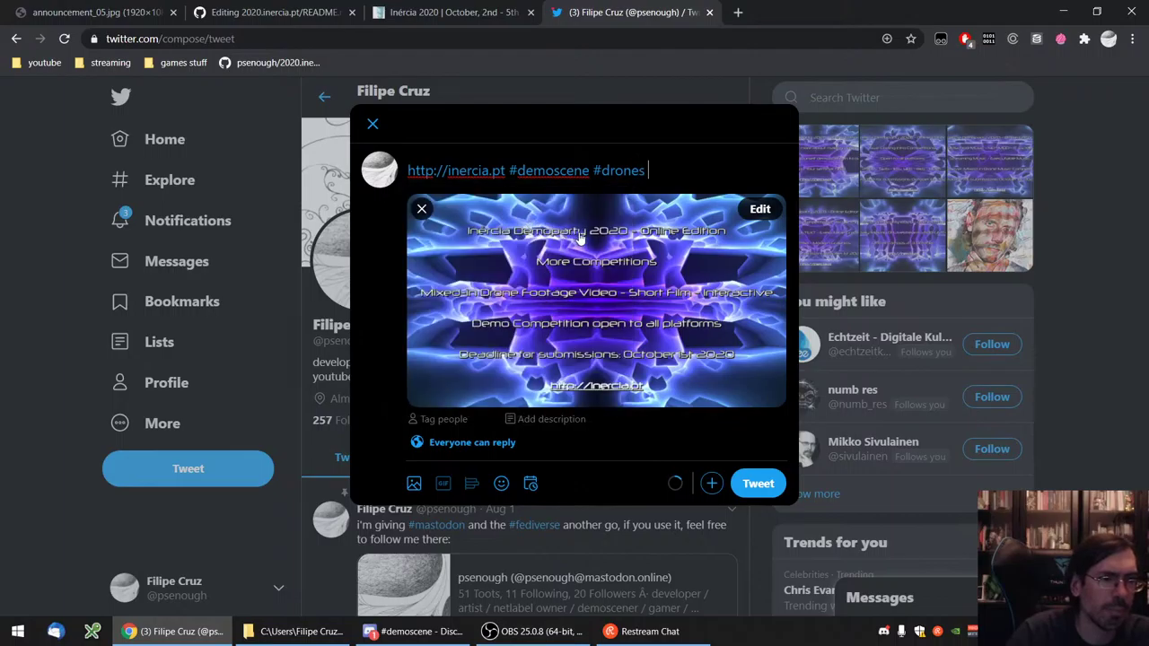
# - Add the hashtags #shortfilms and #interactive to the tweet and publish it with the announcement image
pyautogui.write('#')
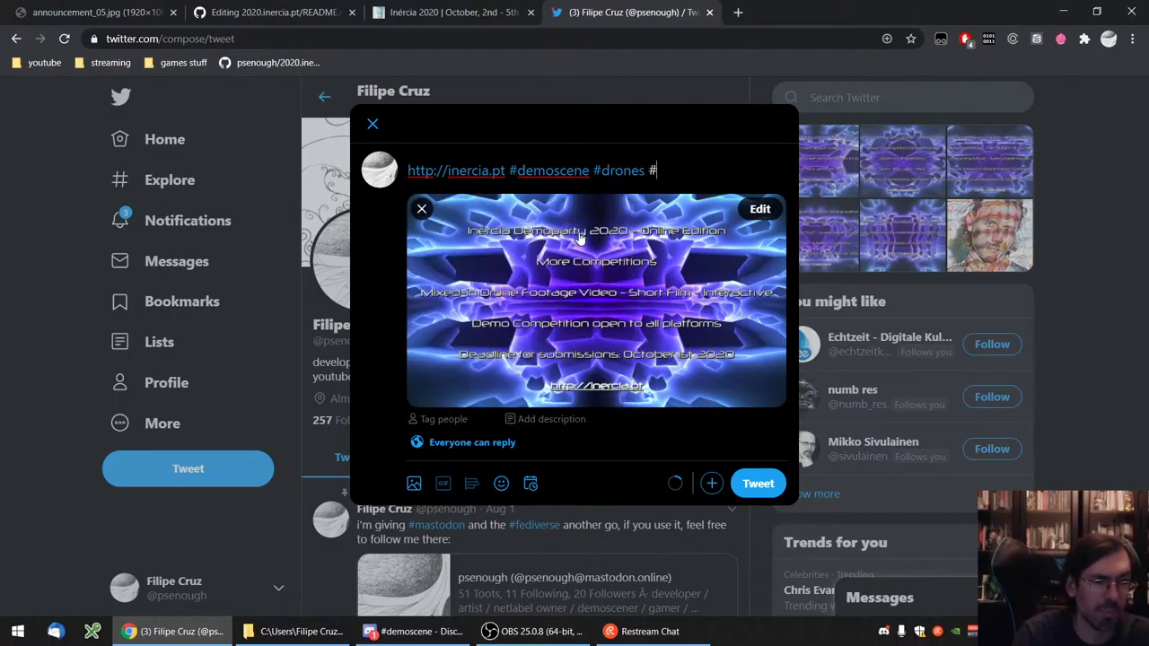
pyautogui.write('shortfile')
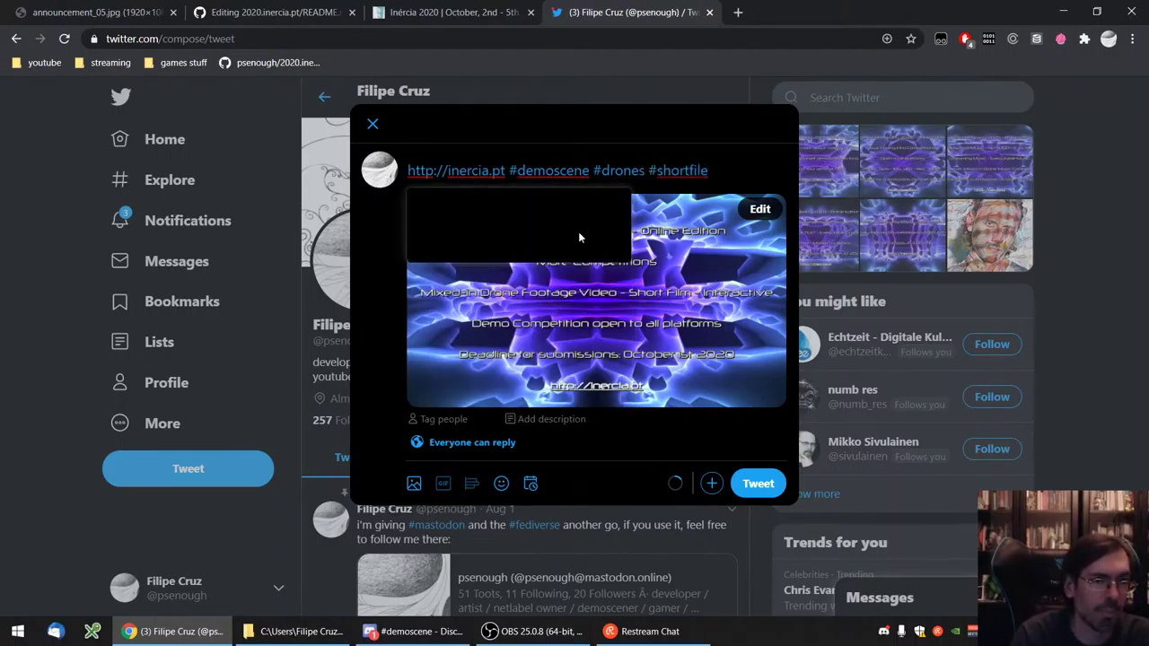
pyautogui.press('BackSpace')
pyautogui.write('m')
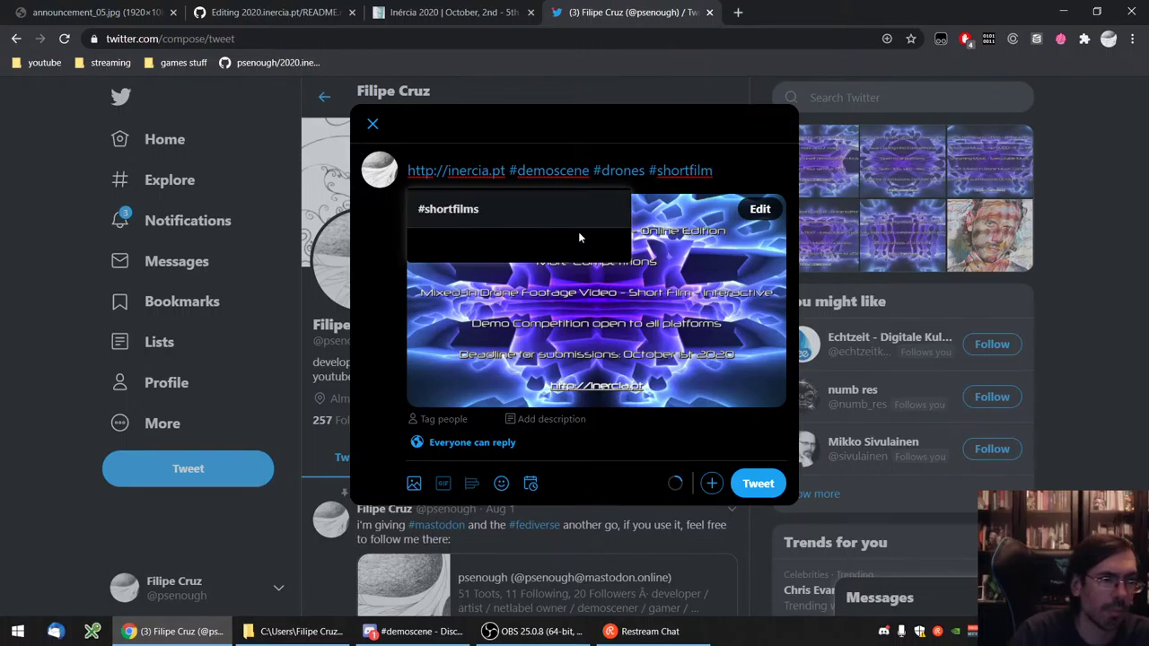
pyautogui.write('s #interactive')
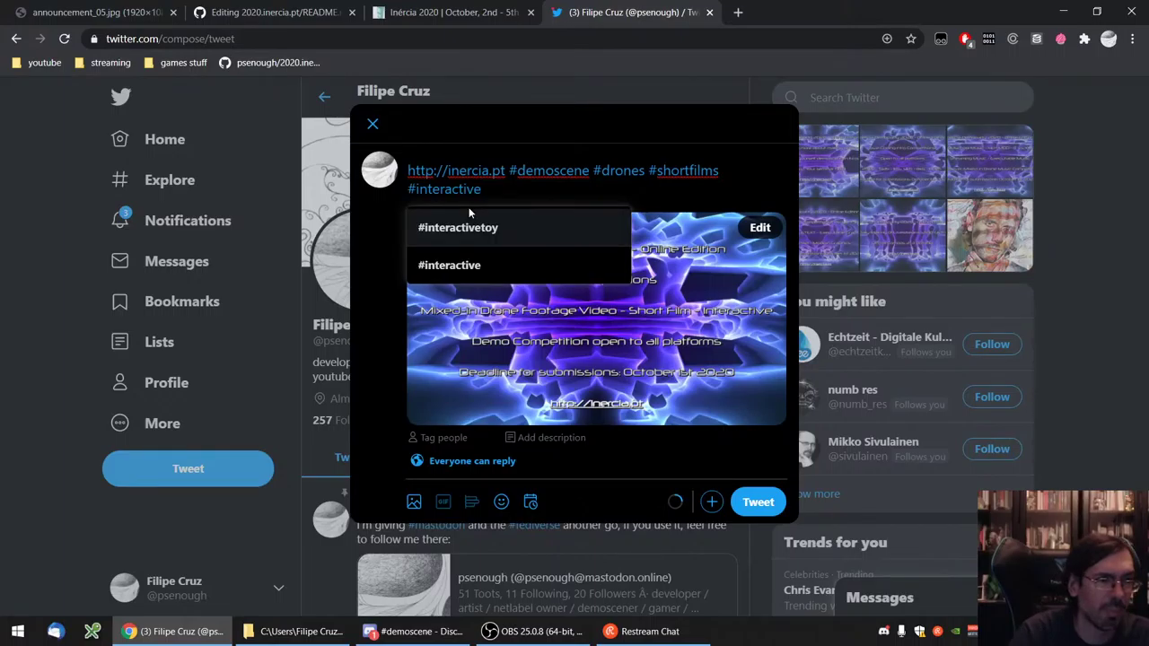
pyautogui.click(470, 265)
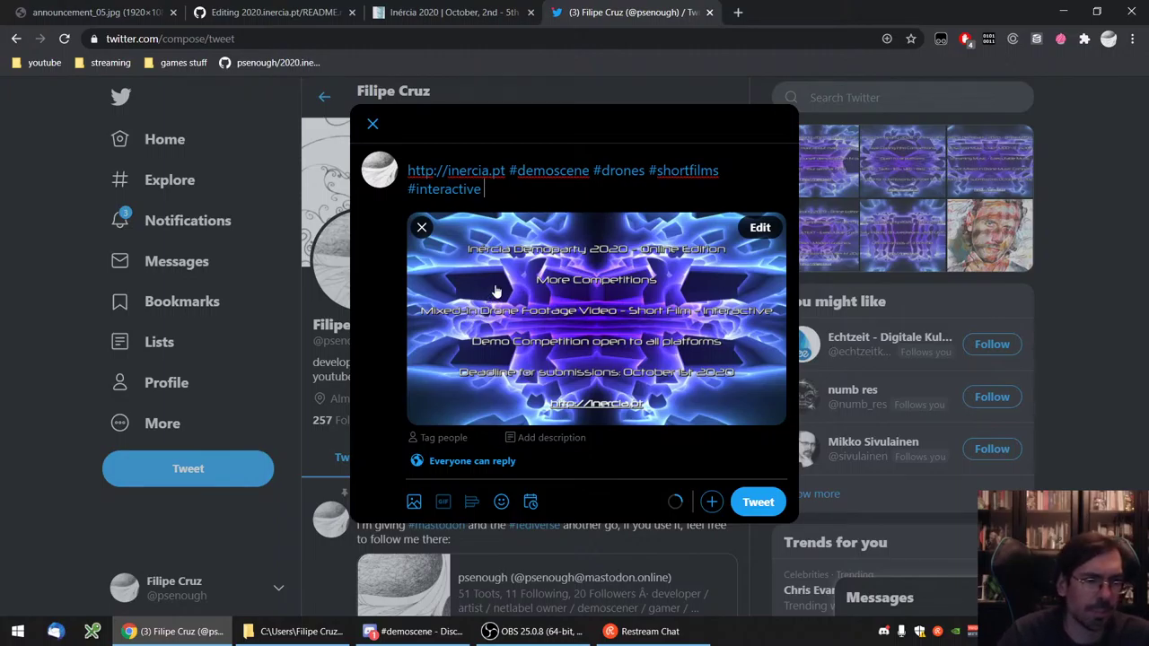
pyautogui.hotkey('ctrl', 'a')
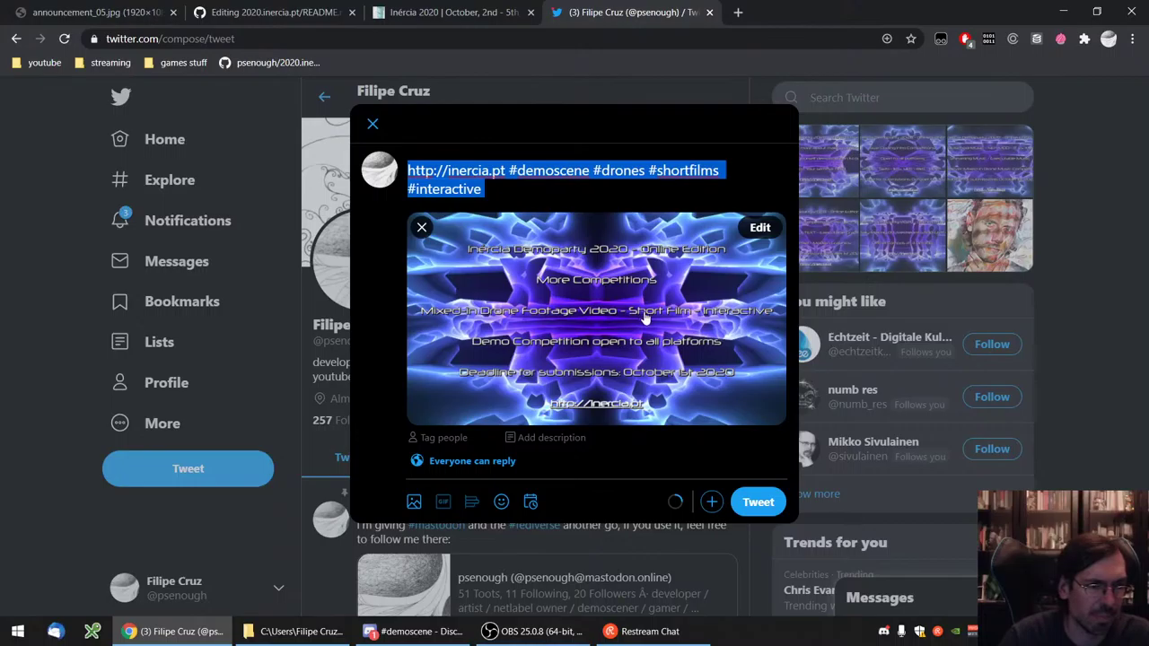
pyautogui.click(754, 502)
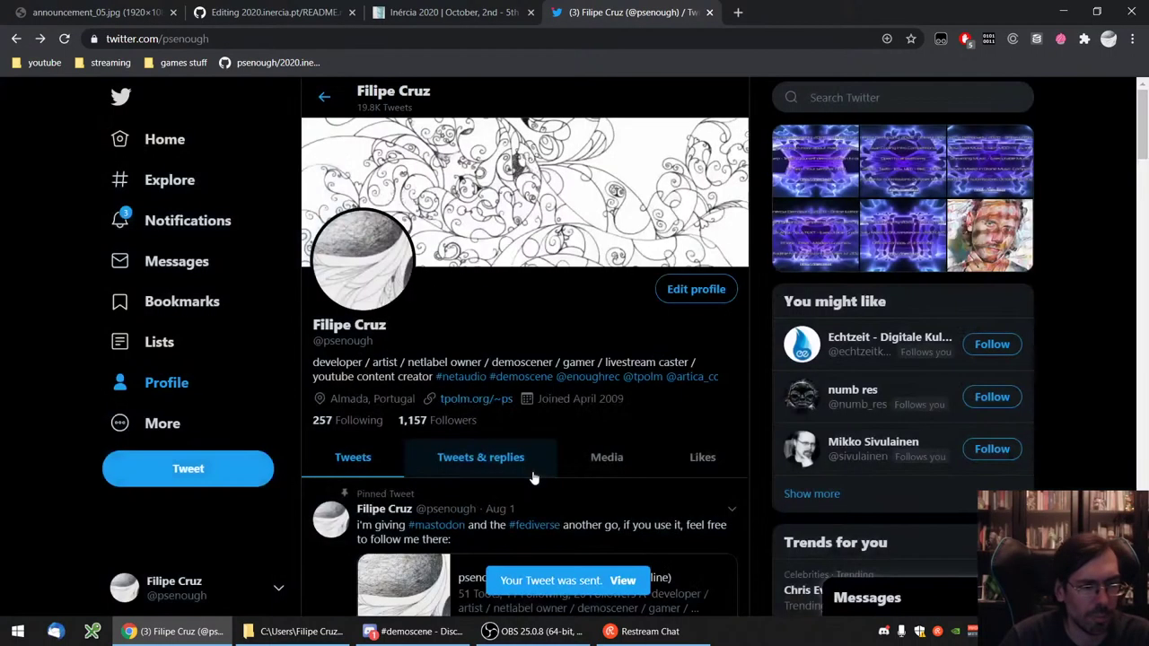
# - Open the Mastodon profile linked in the pinned tweet and go to its home timeline
pyautogui.scroll(-2, 533, 478)
pyautogui.click(528, 369)
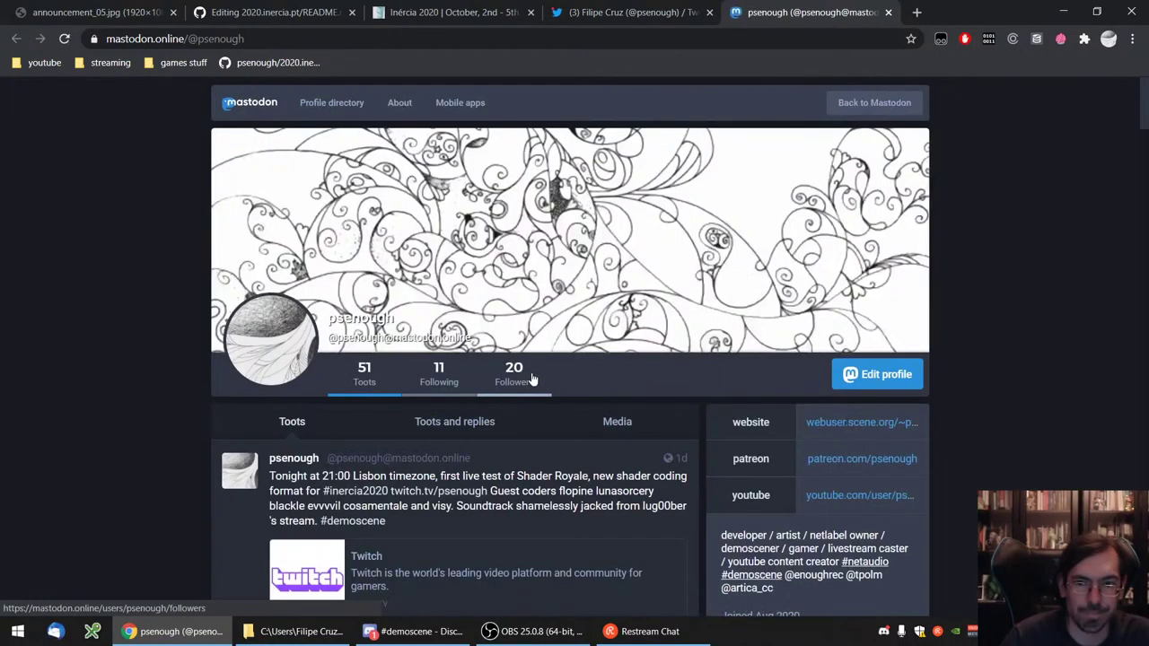
pyautogui.click(253, 103)
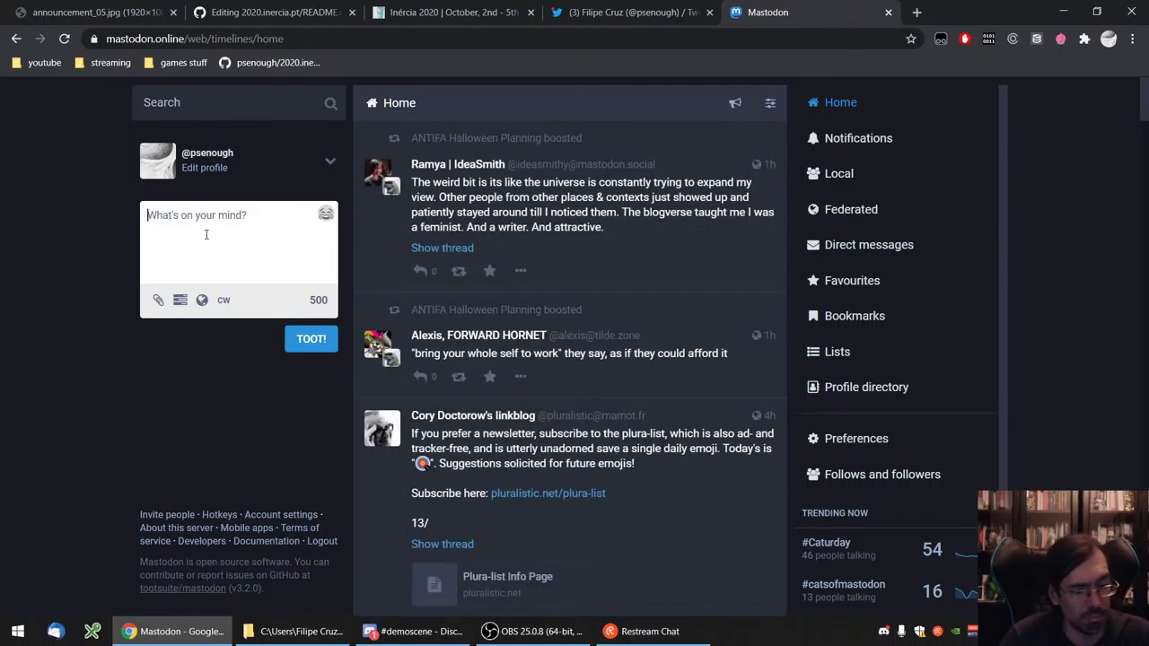
pyautogui.click(158, 300)
pyautogui.scroll(-1, 410, 188)
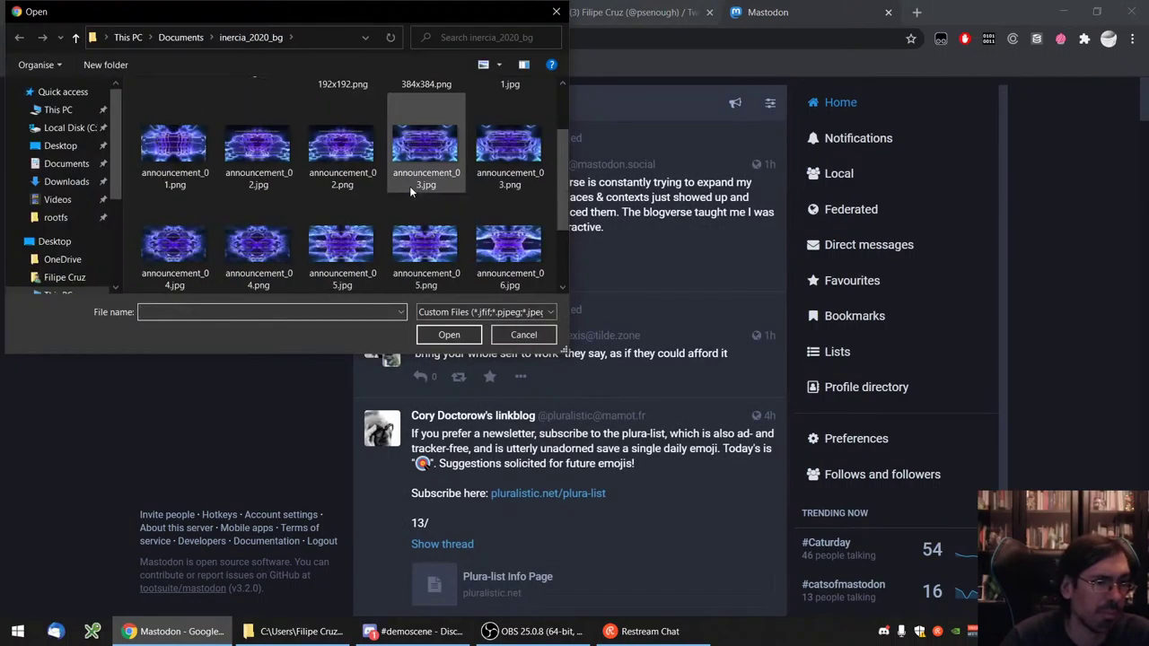
pyautogui.doubleClick(353, 187)
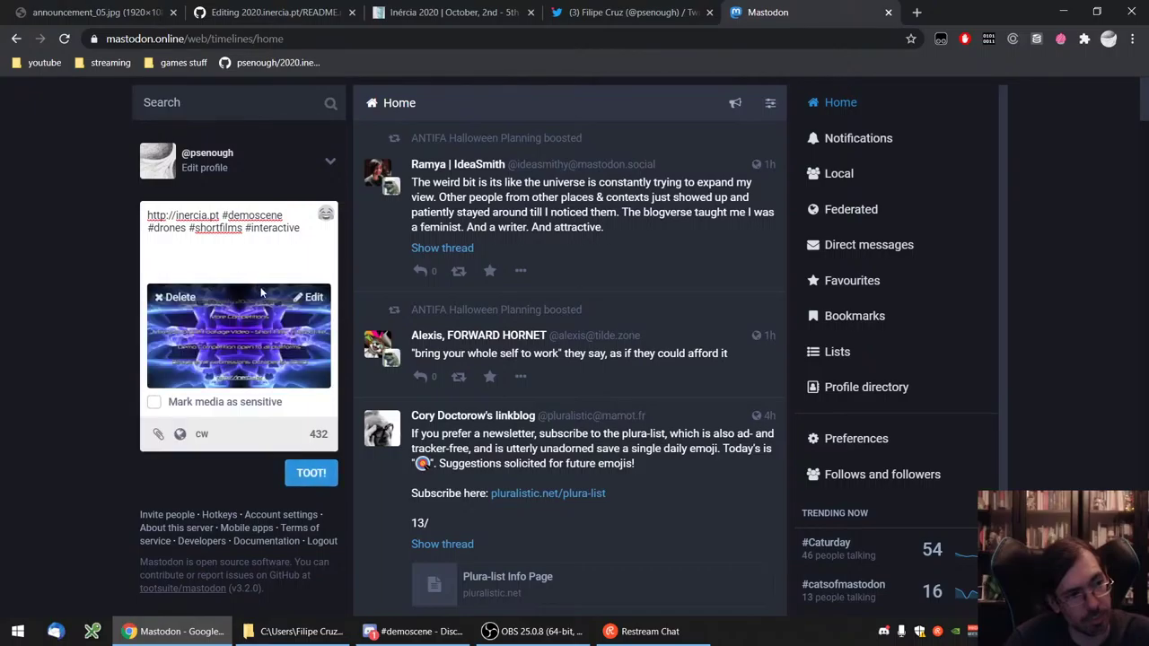
pyautogui.hotkey('ctrl', 'Return')
pyautogui.click(447, 38)
pyautogui.write('www.instagram.com')
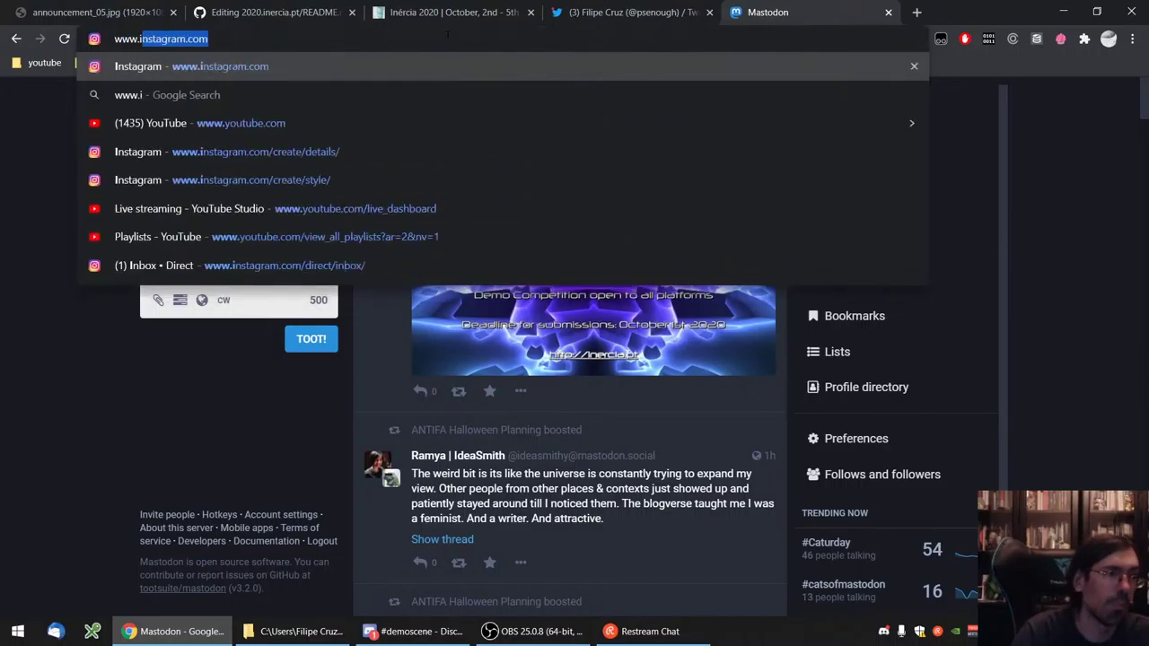
pyautogui.press('Return')
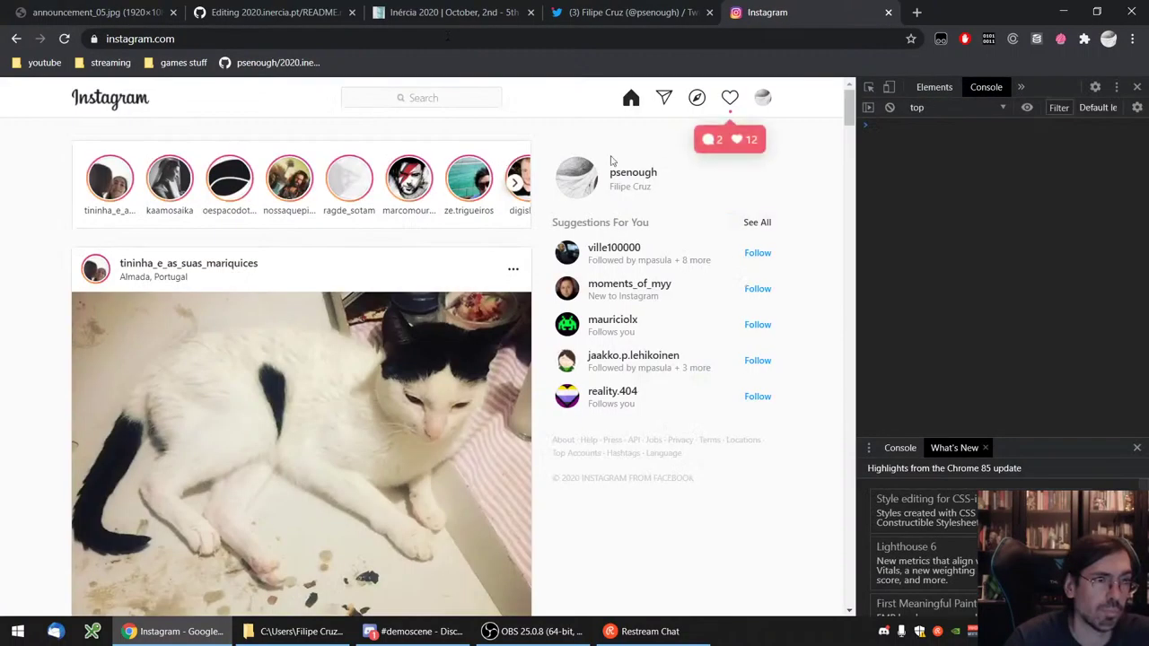
pyautogui.click(888, 86)
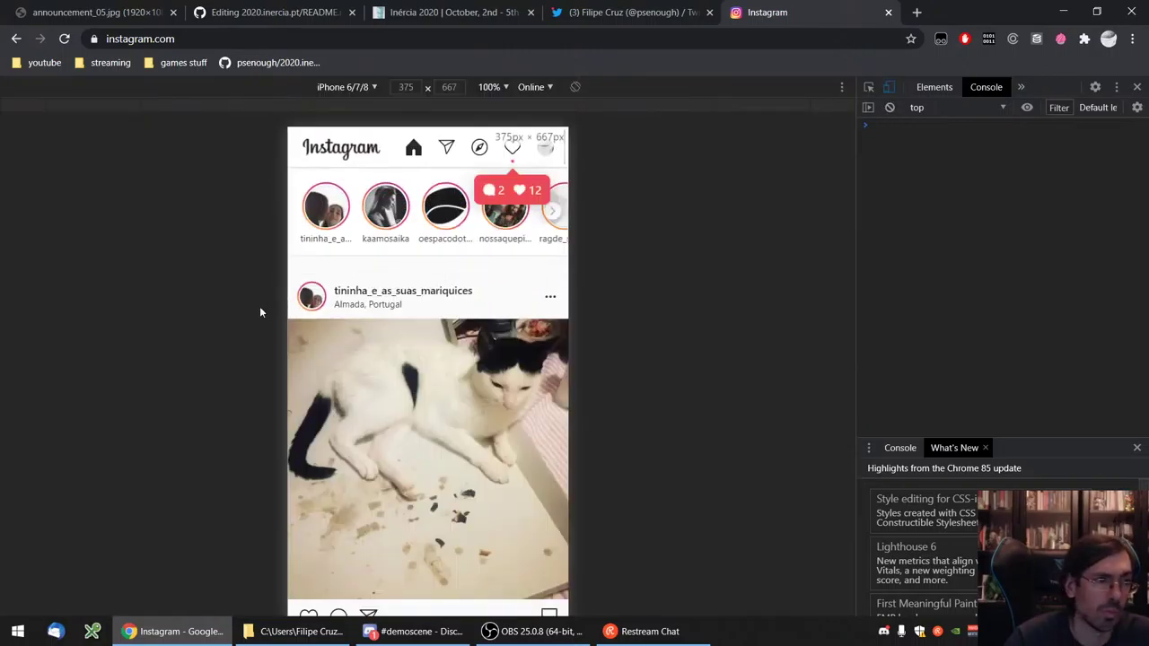
pyautogui.press('F5')
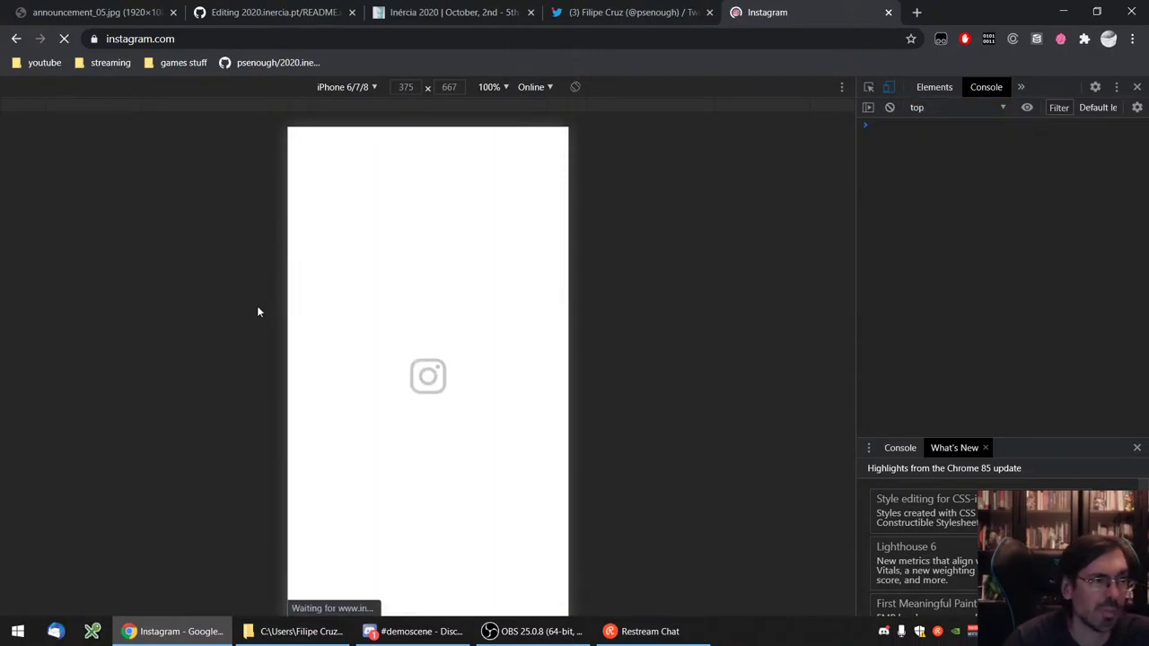
pyautogui.click(427, 609)
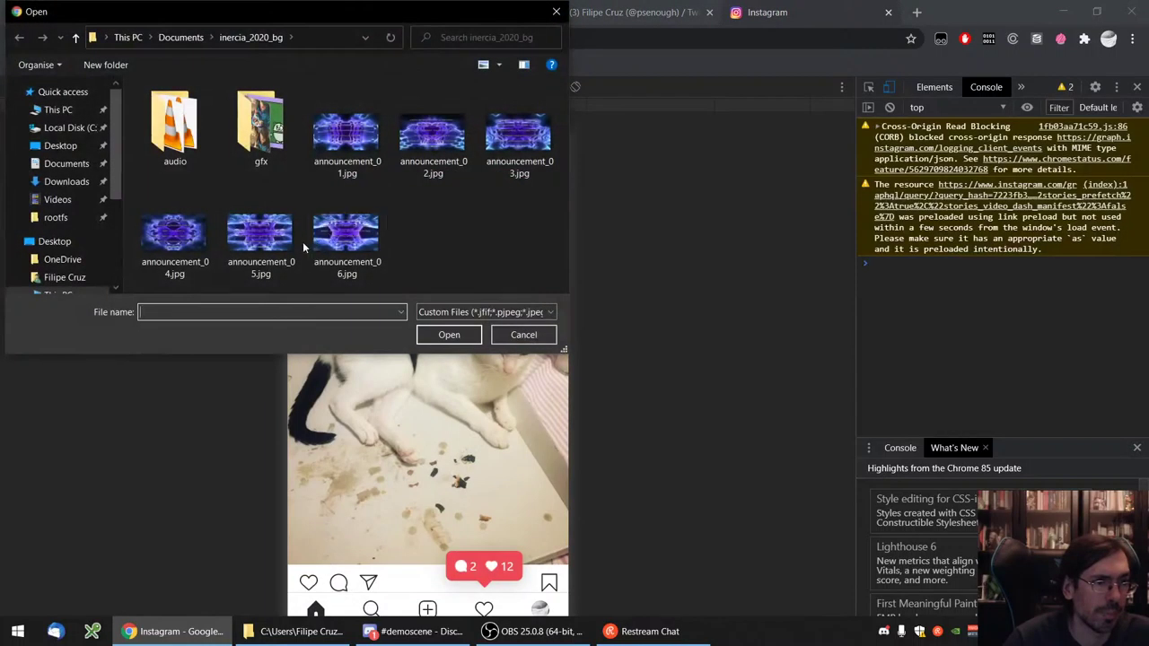
pyautogui.click(262, 235)
pyautogui.click(440, 341)
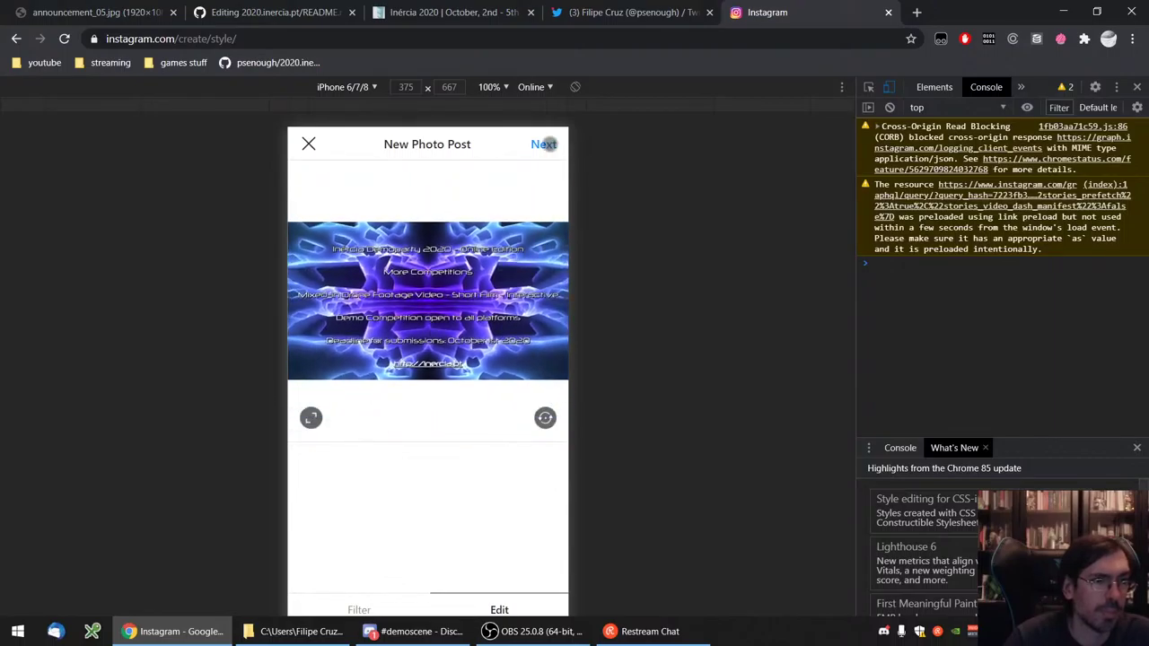
pyautogui.click(544, 145)
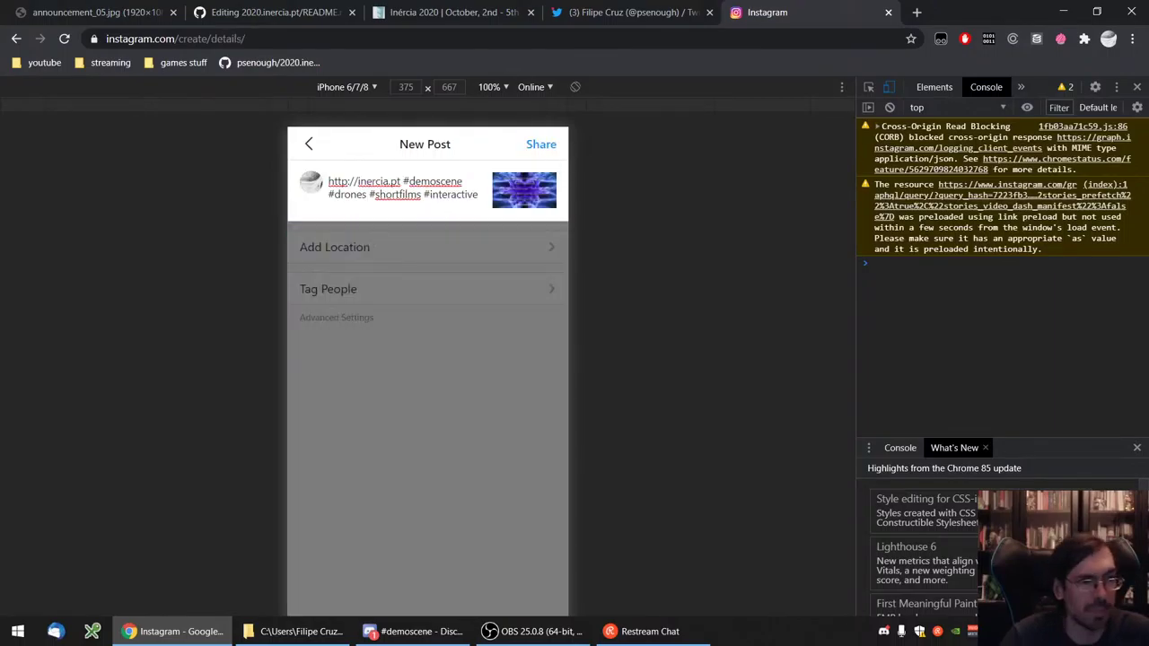
pyautogui.click(542, 144)
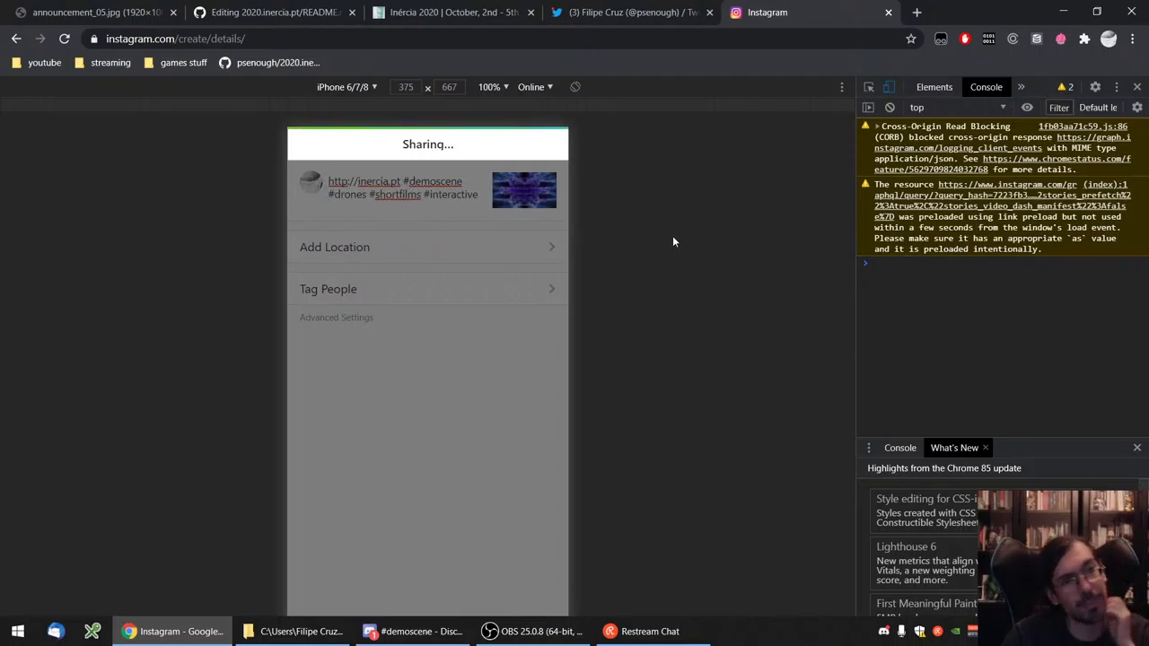
pyautogui.click(886, 14)
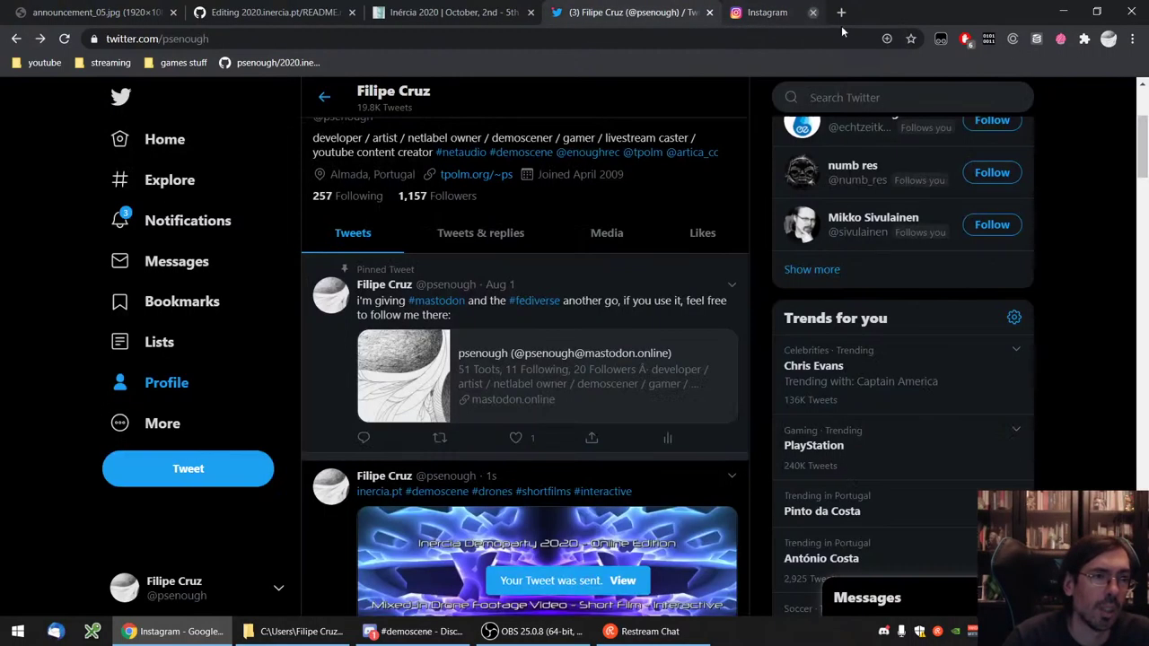
# - Load Facebook in place of the Twitter profile and open the Mystery Demoscene Theater 9000 page
pyautogui.click(600, 38)
pyautogui.write('face')
pyautogui.press('Return')
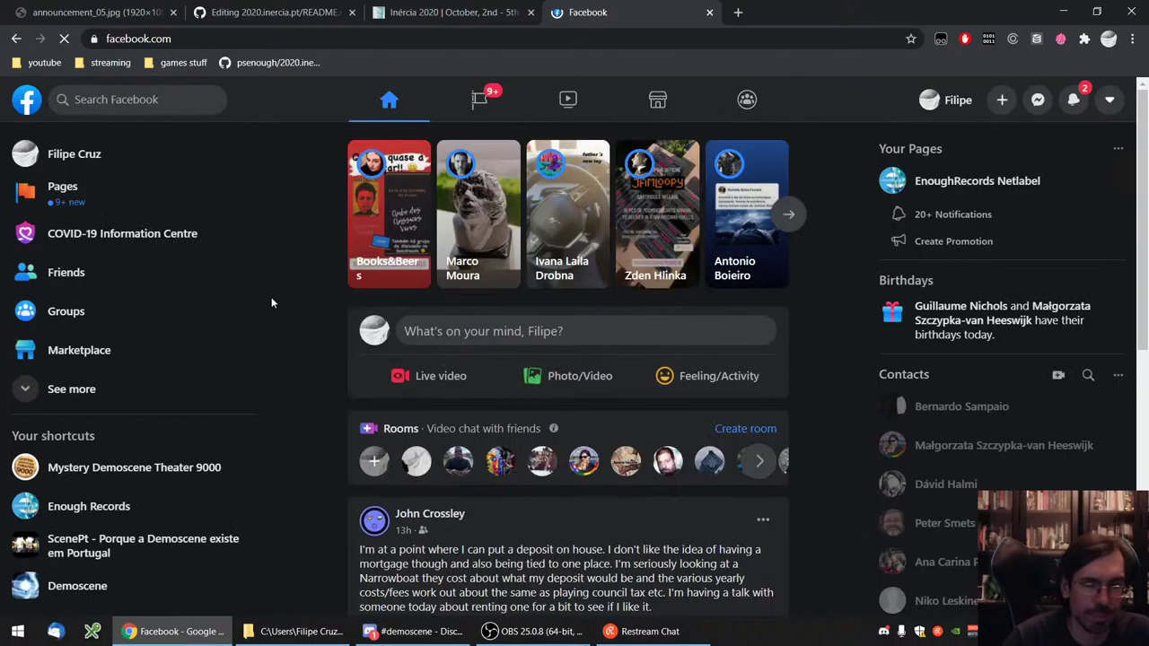
pyautogui.click(135, 467)
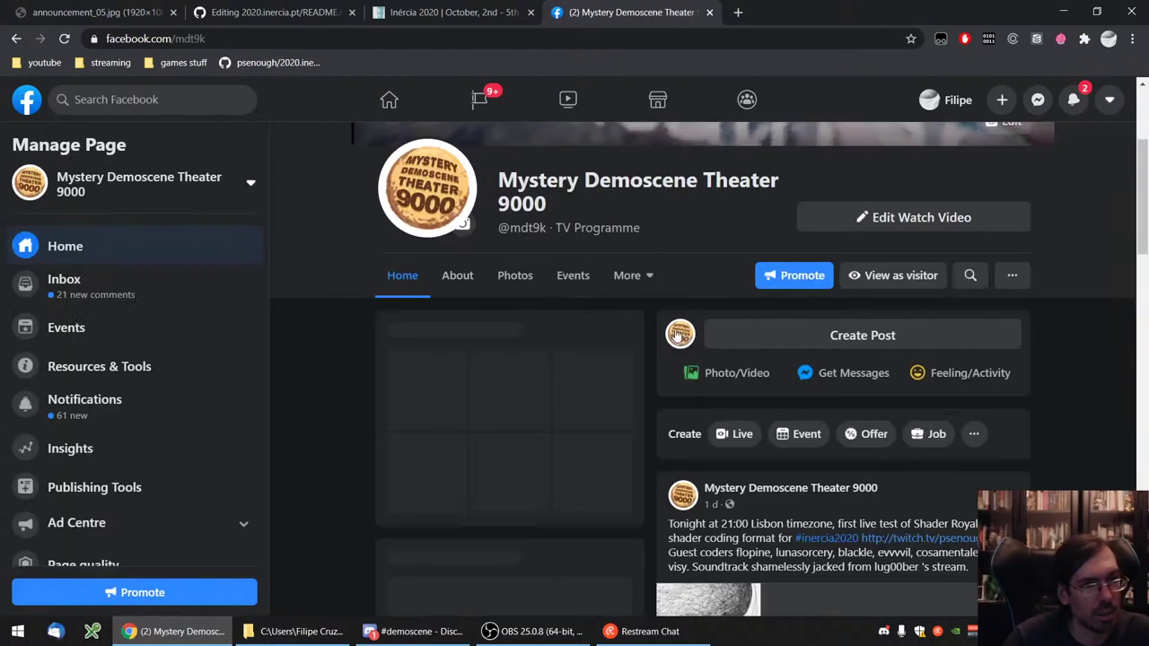
# - Start a new post on the page and attach the announcement 5 image from the inercia_2020_bg folder
pyautogui.click(877, 343)
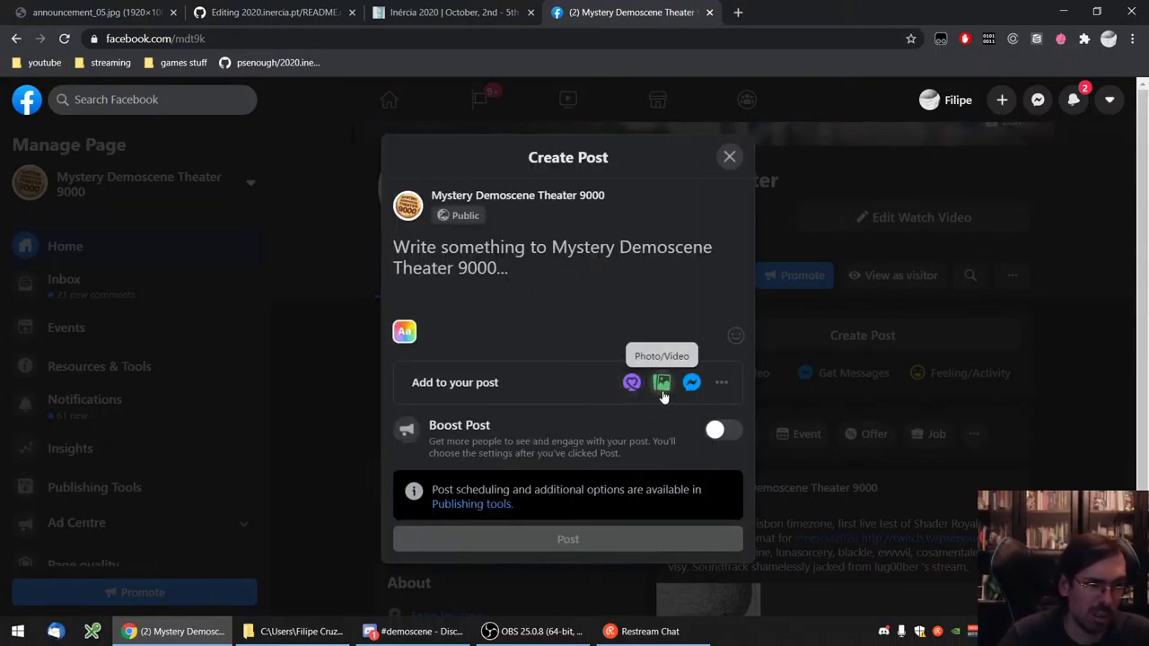
pyautogui.click(661, 383)
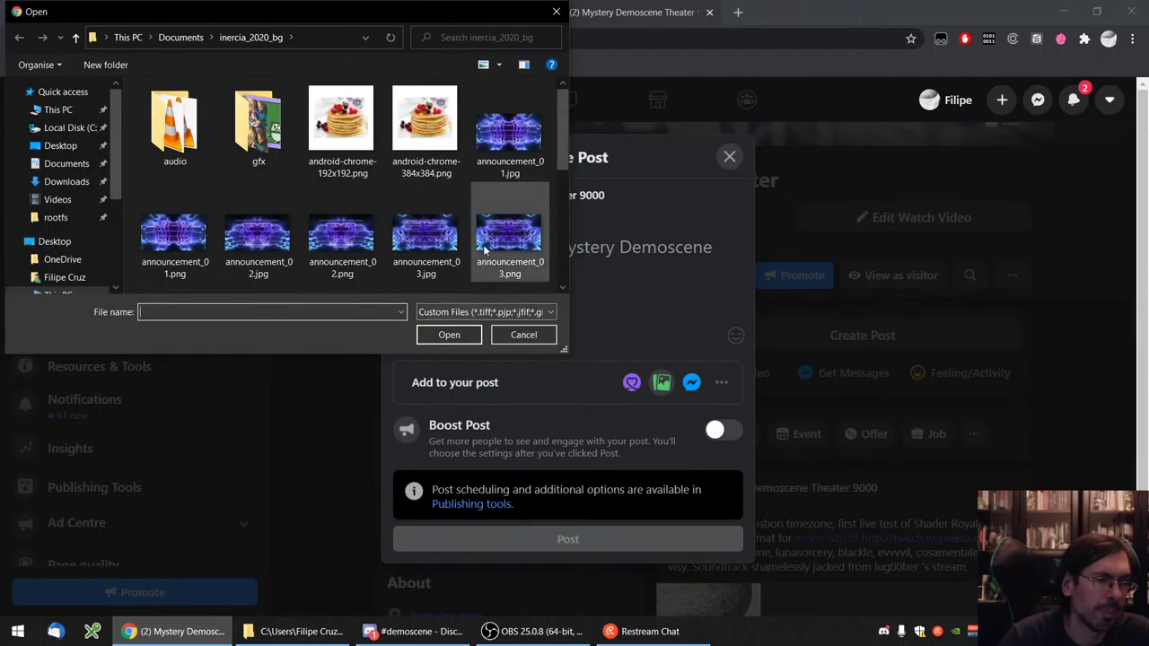
pyautogui.scroll(-1, 485, 251)
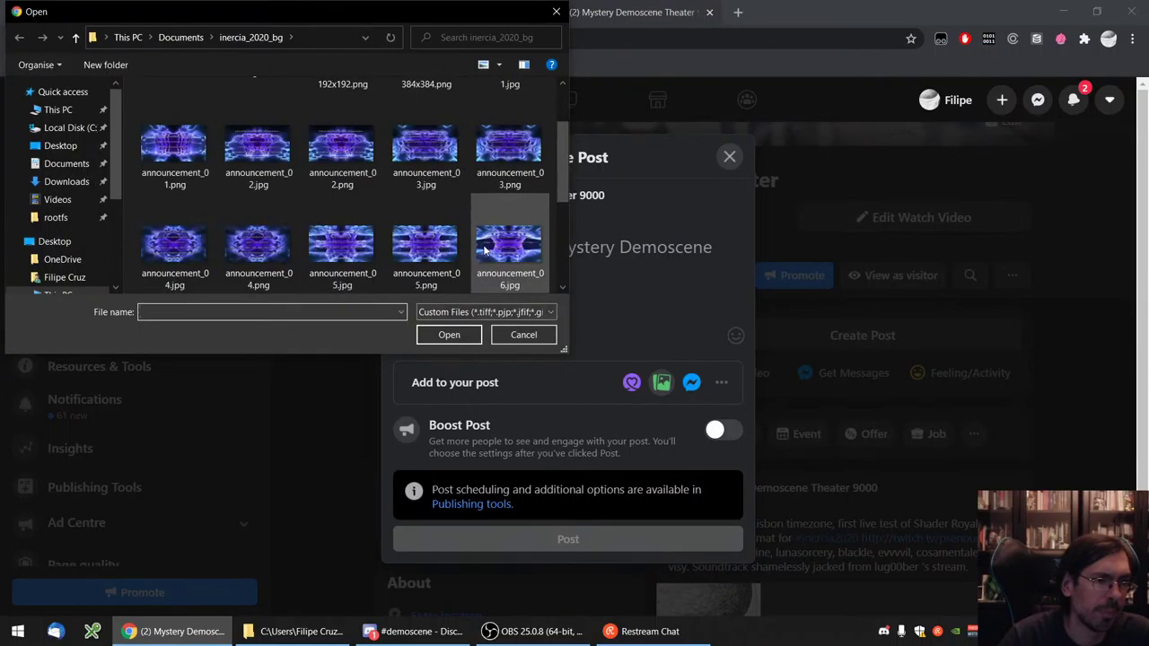
pyautogui.doubleClick(485, 250)
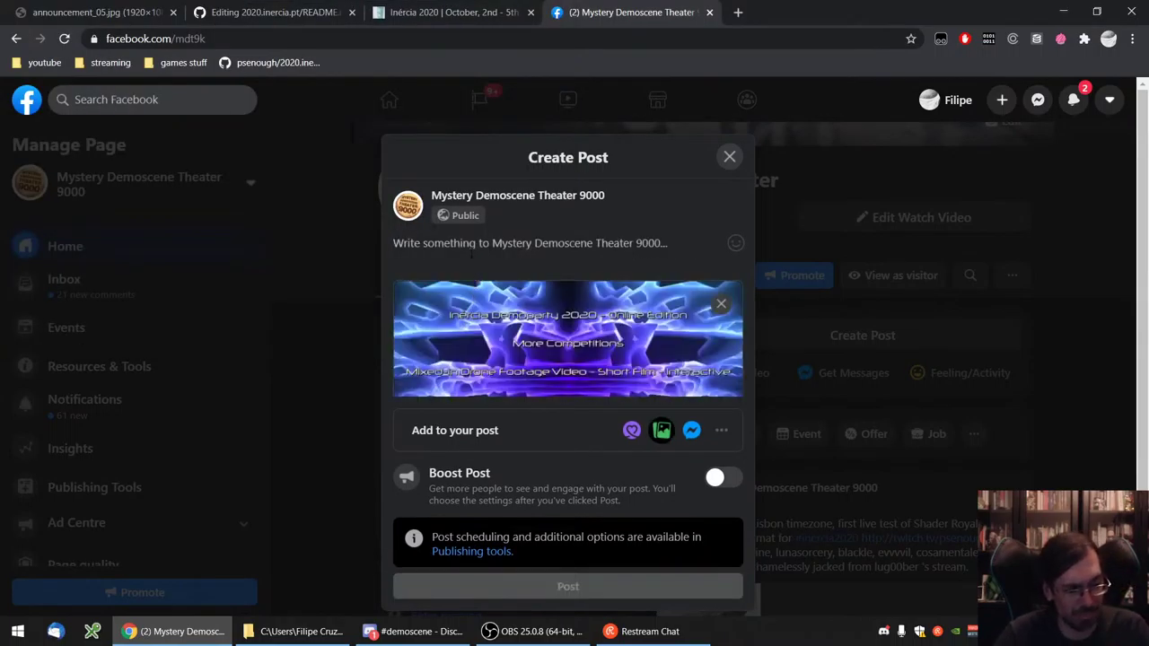
pyautogui.write('http://inercia.pt #demoscene #drones #shortfilms #interactive')
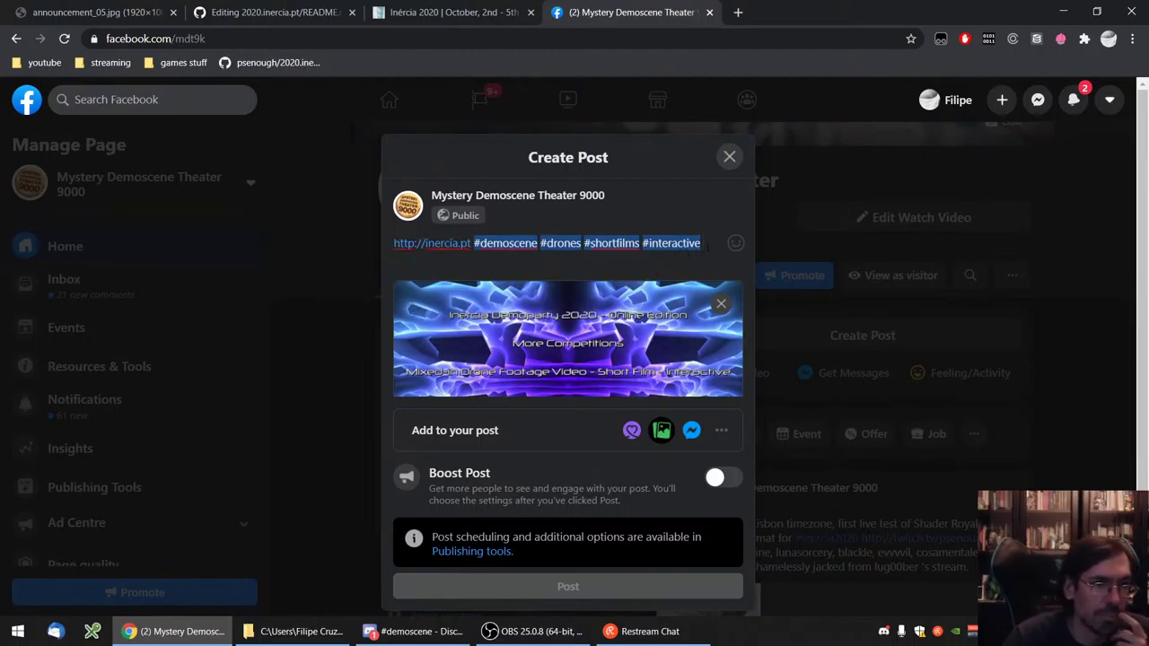
pyautogui.hotkey('ctrl', 'a')
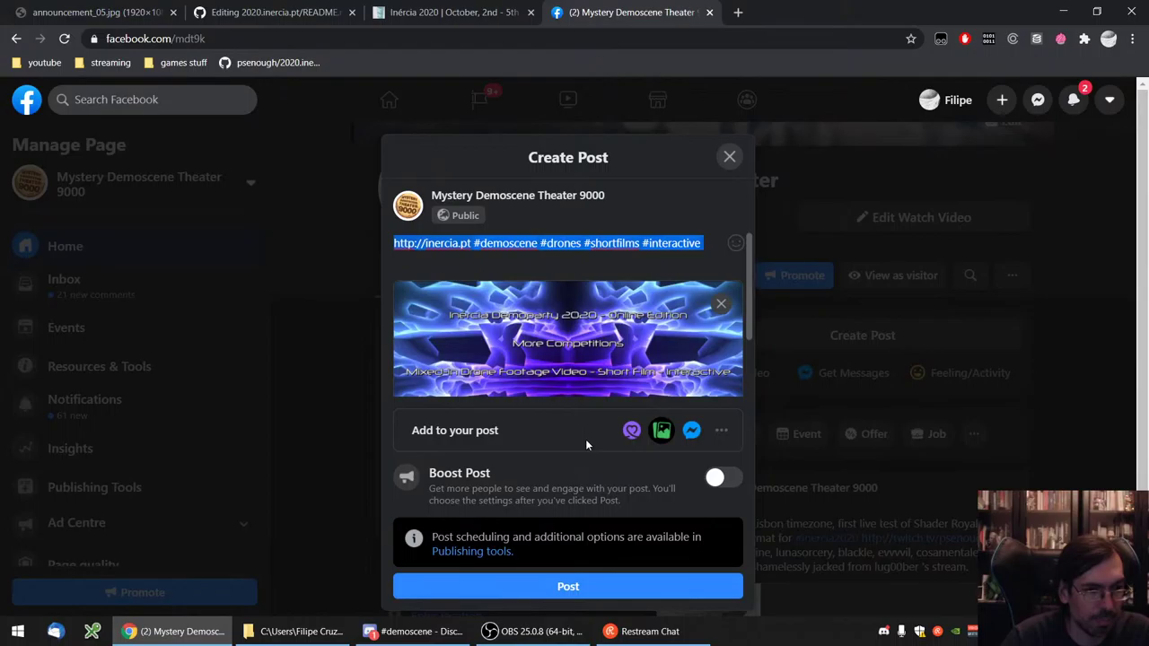
pyautogui.click(580, 593)
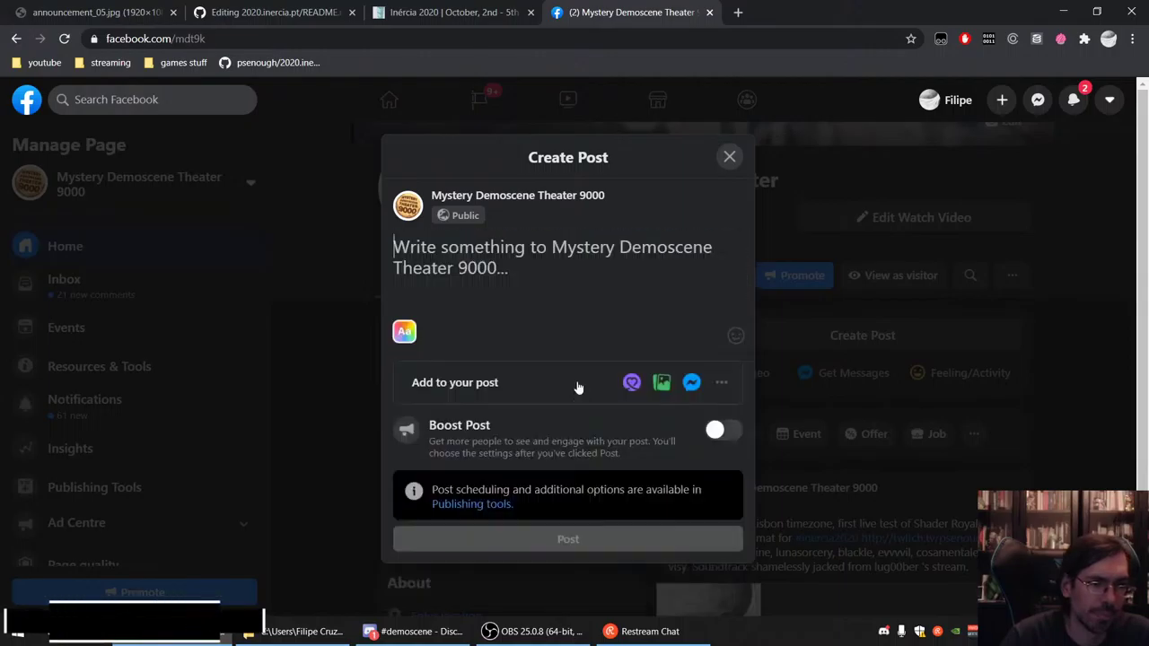
# - Share the new post to the Demoscene, Sofasceners and ScenePt - Porque a Demoscene existe em Portugal groups, and close the Facebook tab
pyautogui.scroll(-6, 729, 292)
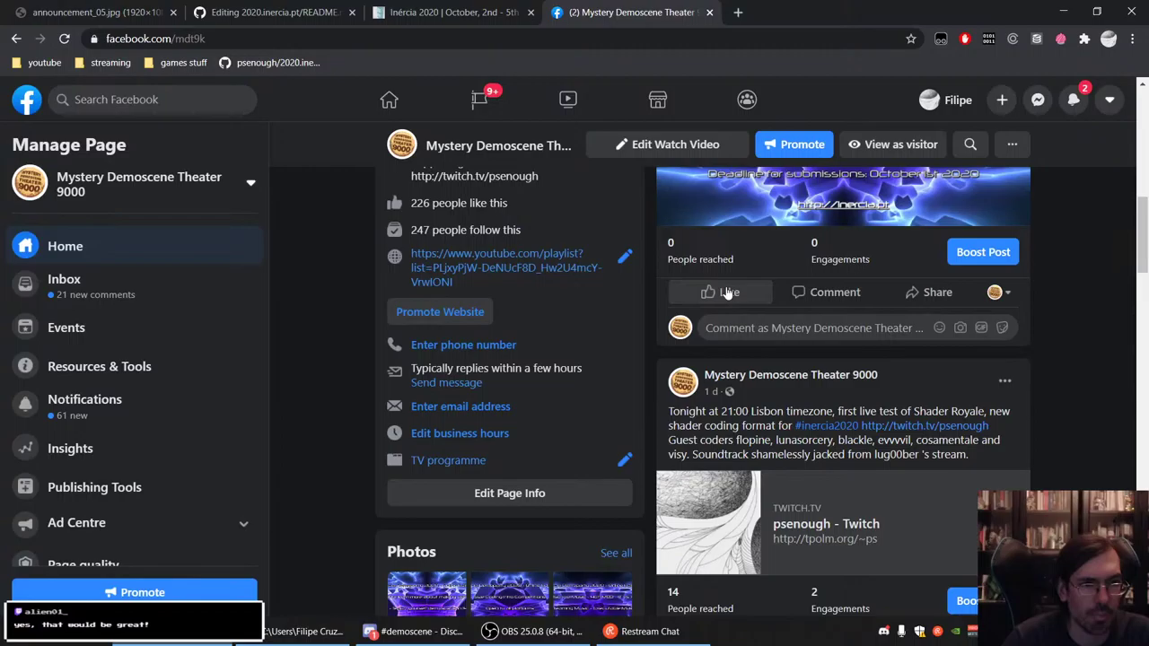
pyautogui.click(937, 292)
pyautogui.click(910, 339)
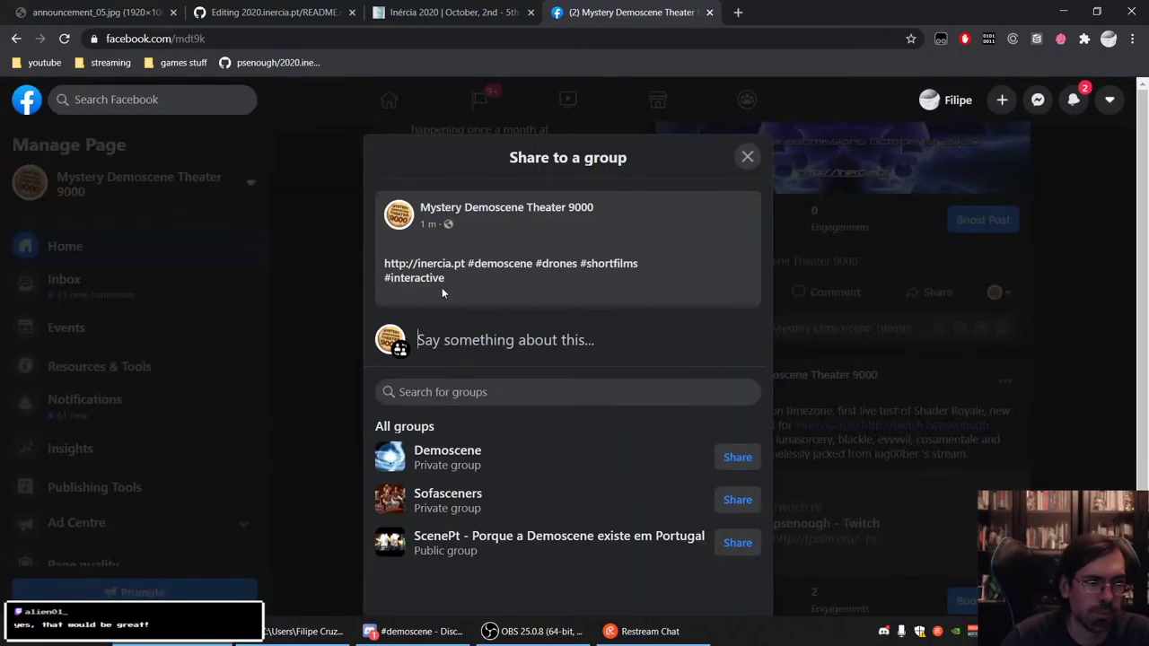
pyautogui.click(736, 457)
pyautogui.click(736, 507)
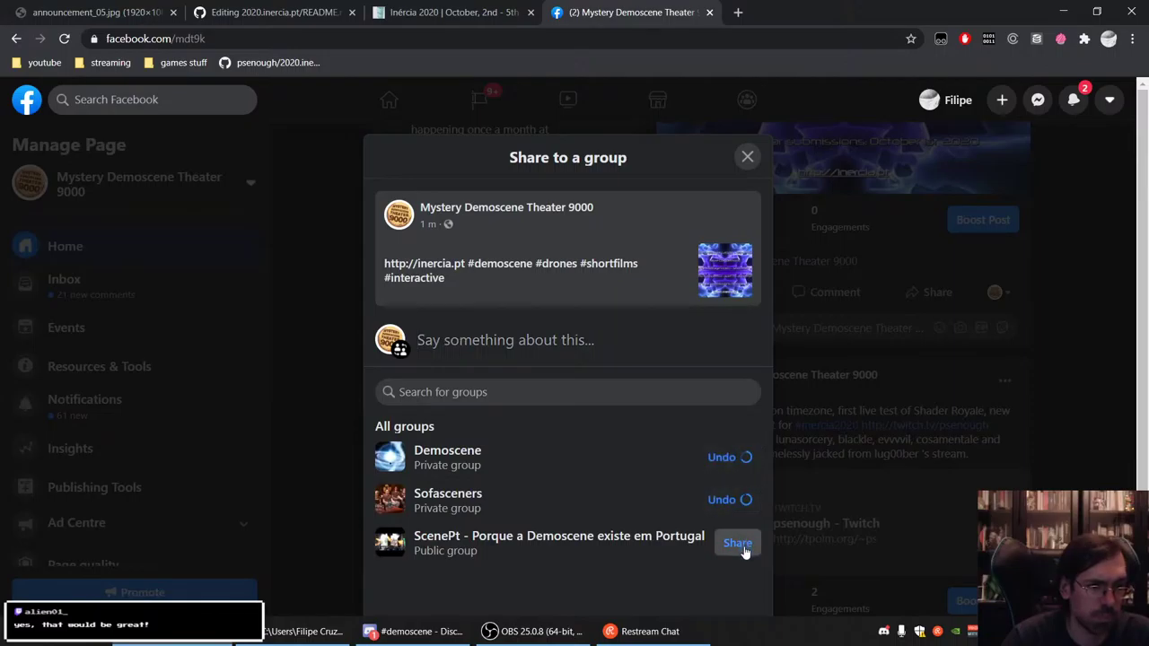
pyautogui.click(741, 548)
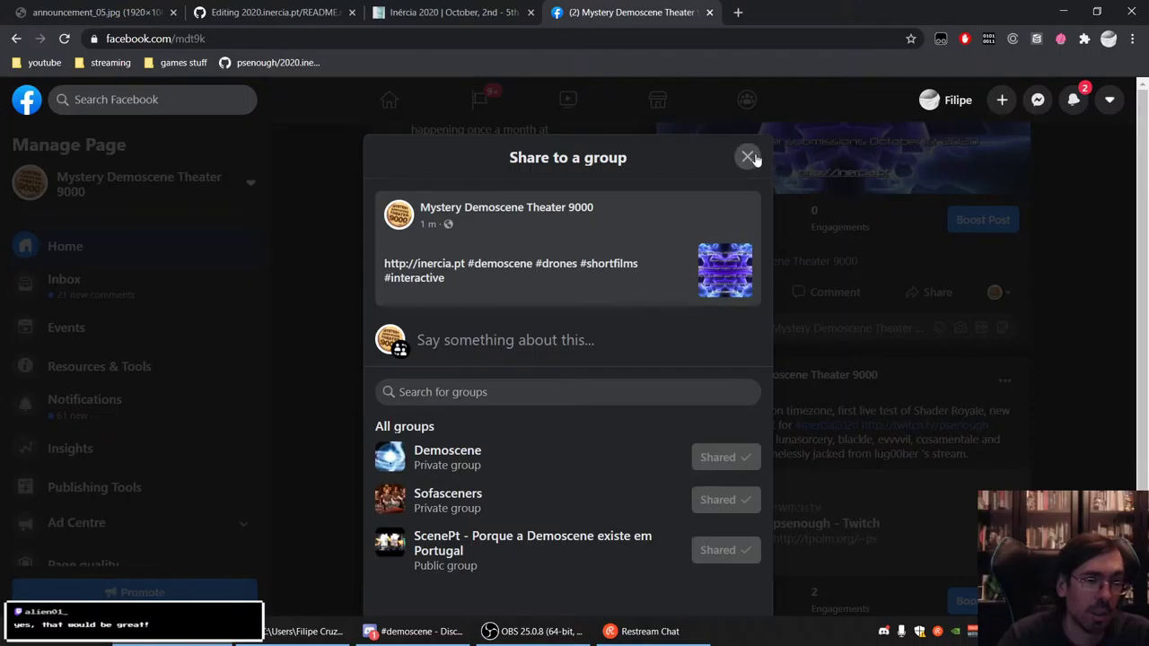
pyautogui.click(709, 11)
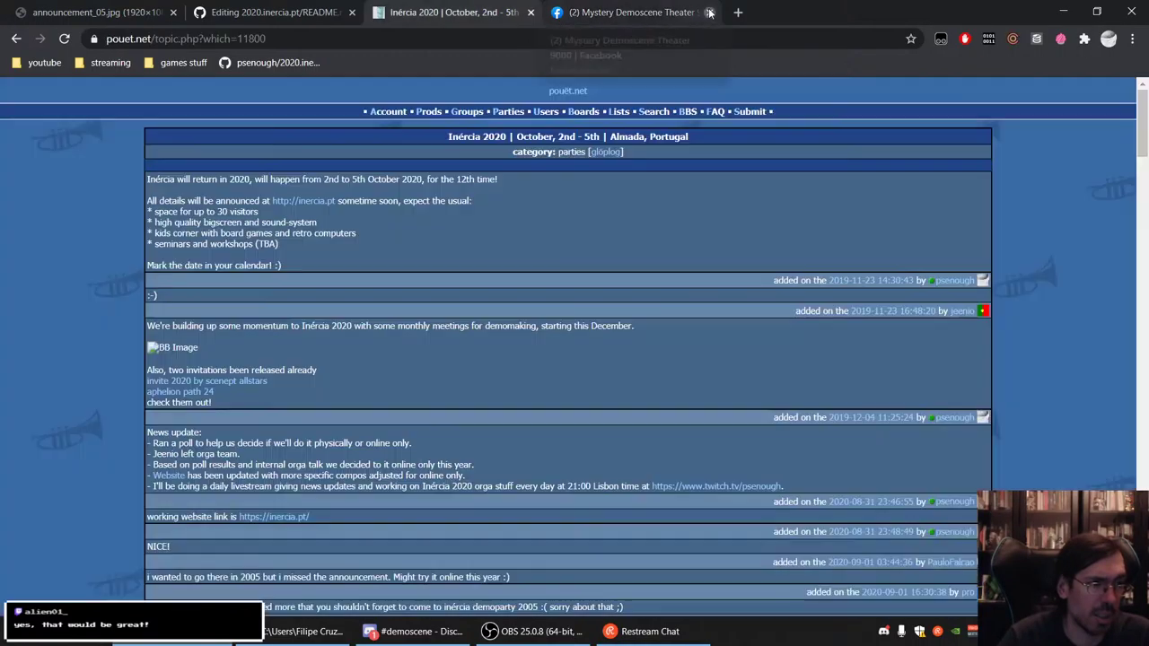
# - Close the pouët.net topic and delete "spam announcement 5 (12 sep)" with its blank line from the README.md to-do list
pyautogui.click(529, 12)
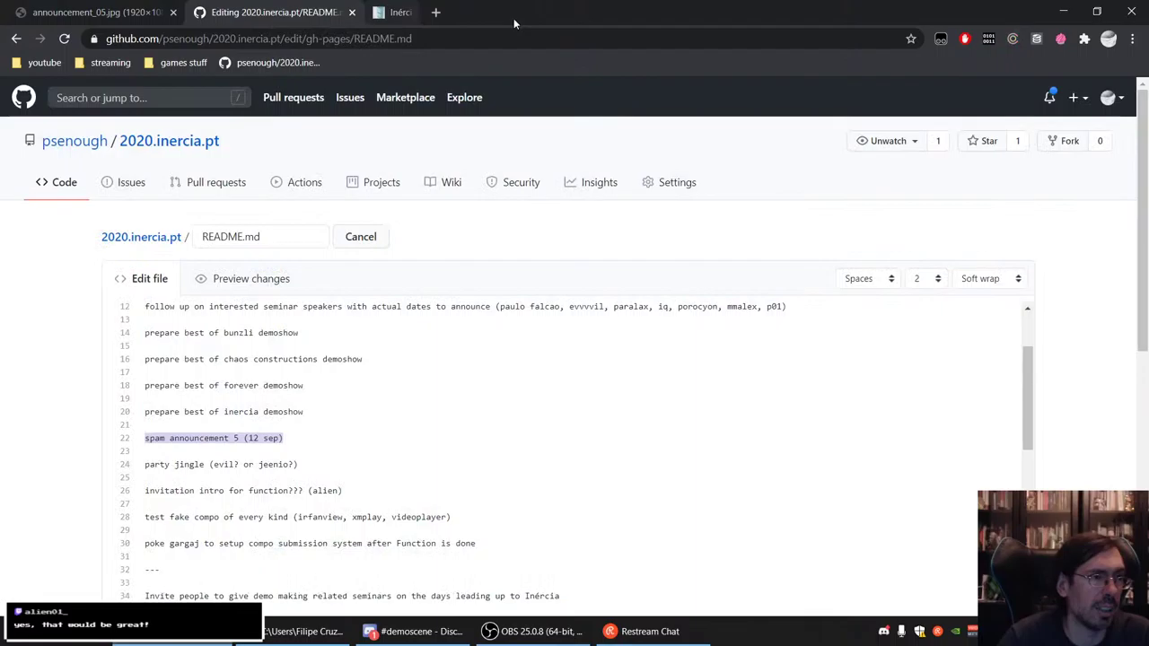
pyautogui.click(346, 451)
pyautogui.hotkey('shift', 'Up')
pyautogui.press('BackSpace')
pyautogui.press('BackSpace')
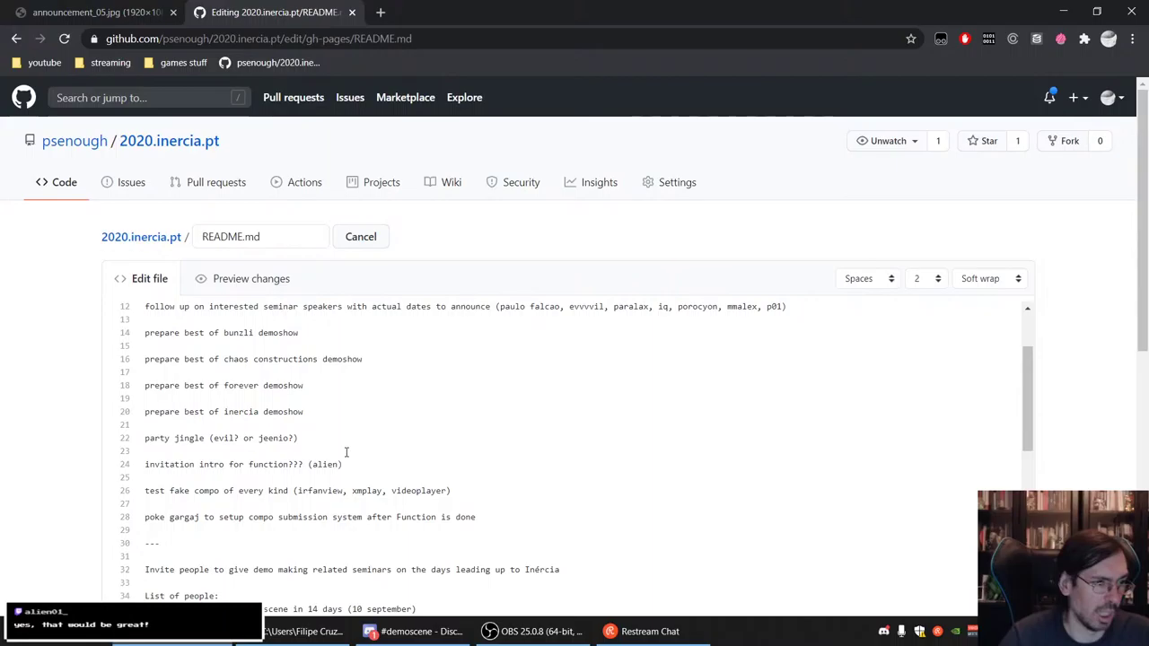
# - Delete the "party jingle (evil? or jeenio?)" item and its blank line from the to-do list
pyautogui.click(346, 450)
pyautogui.hotkey('shift', 'Up')
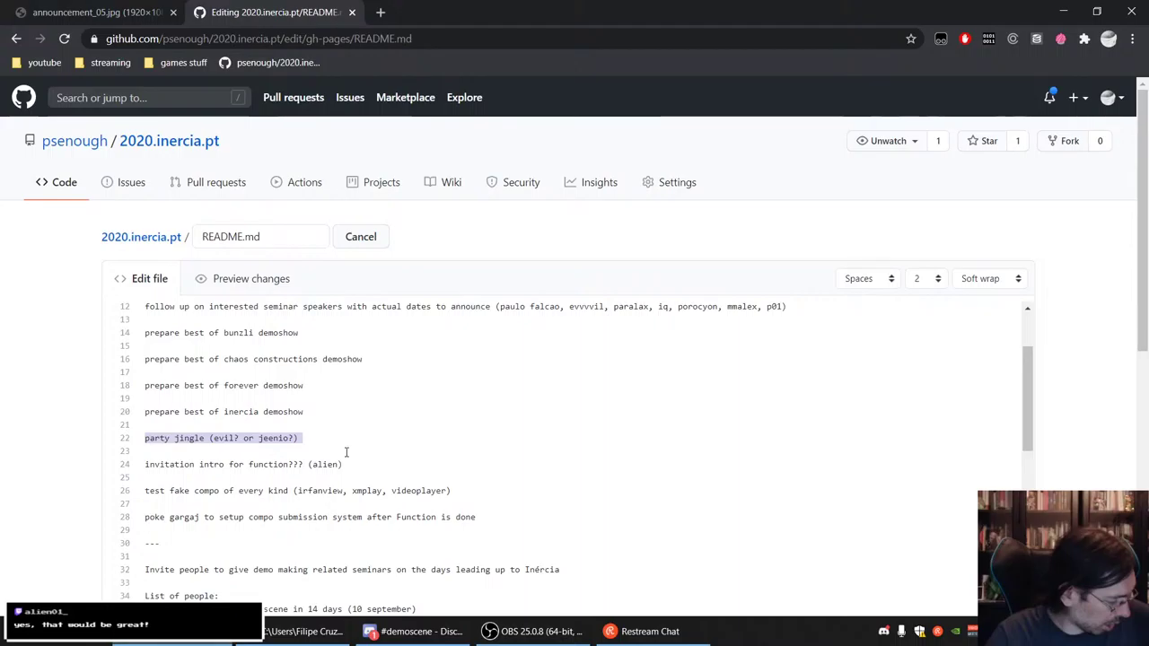
pyautogui.press('BackSpace')
pyautogui.press('BackSpace')
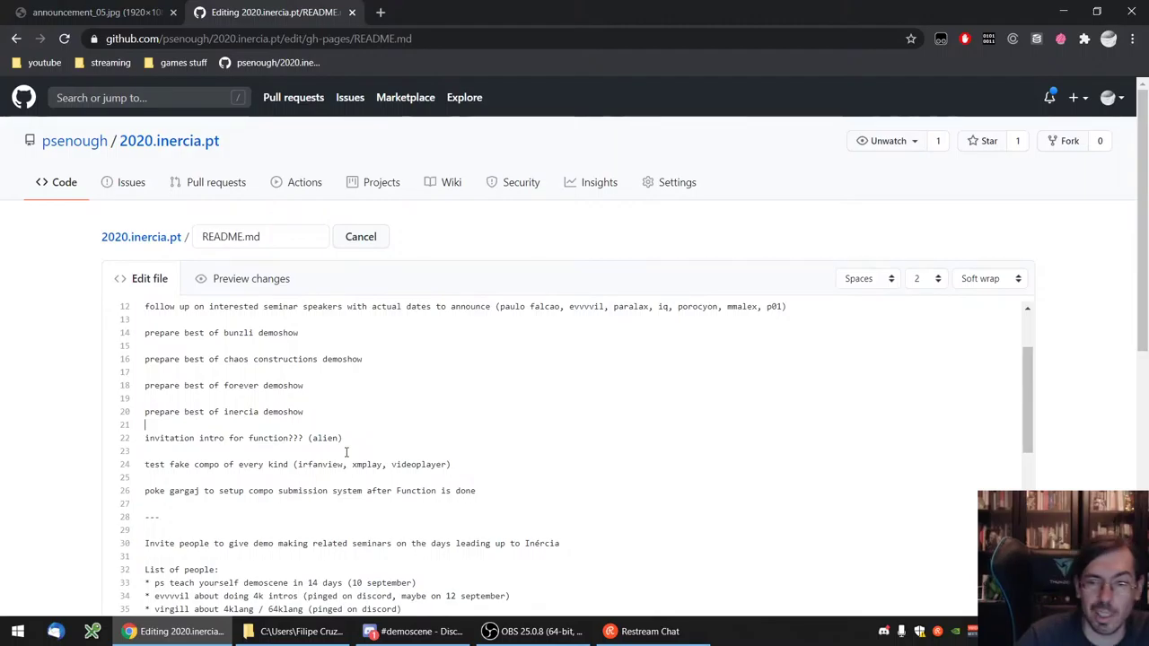
# - Review the remaining items of the README.md to-do list, from the invitation intro and compo tasks back up to the top
pyautogui.tripleClick(234, 440)
pyautogui.click(153, 451)
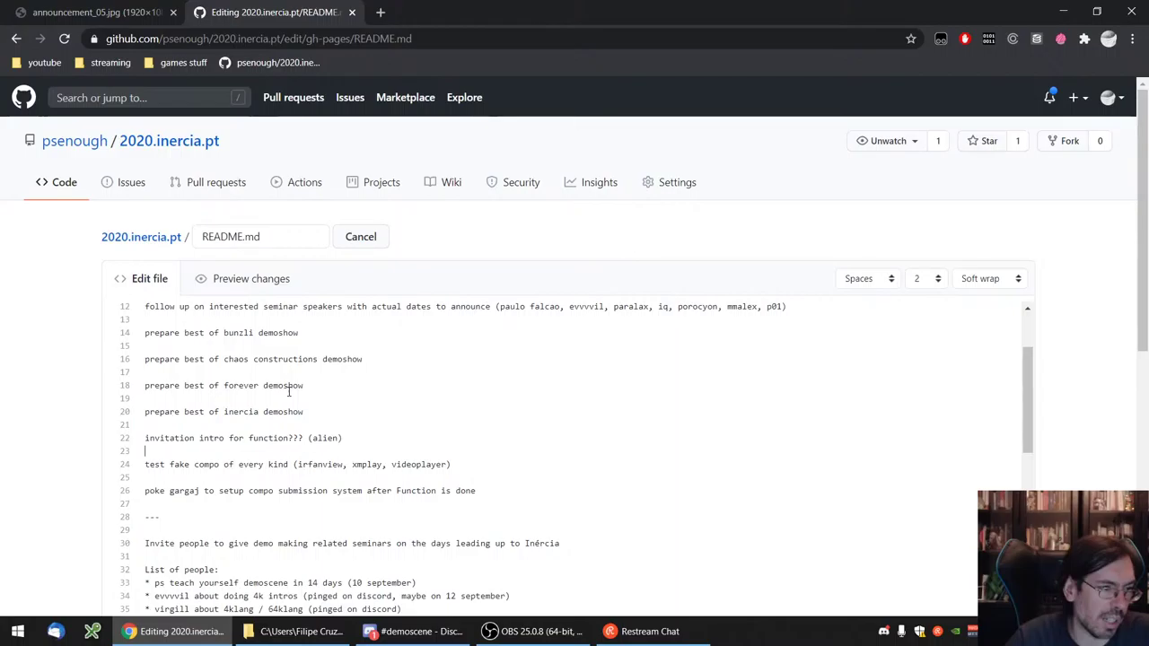
pyautogui.moveTo(144, 464); pyautogui.dragTo(453, 465)
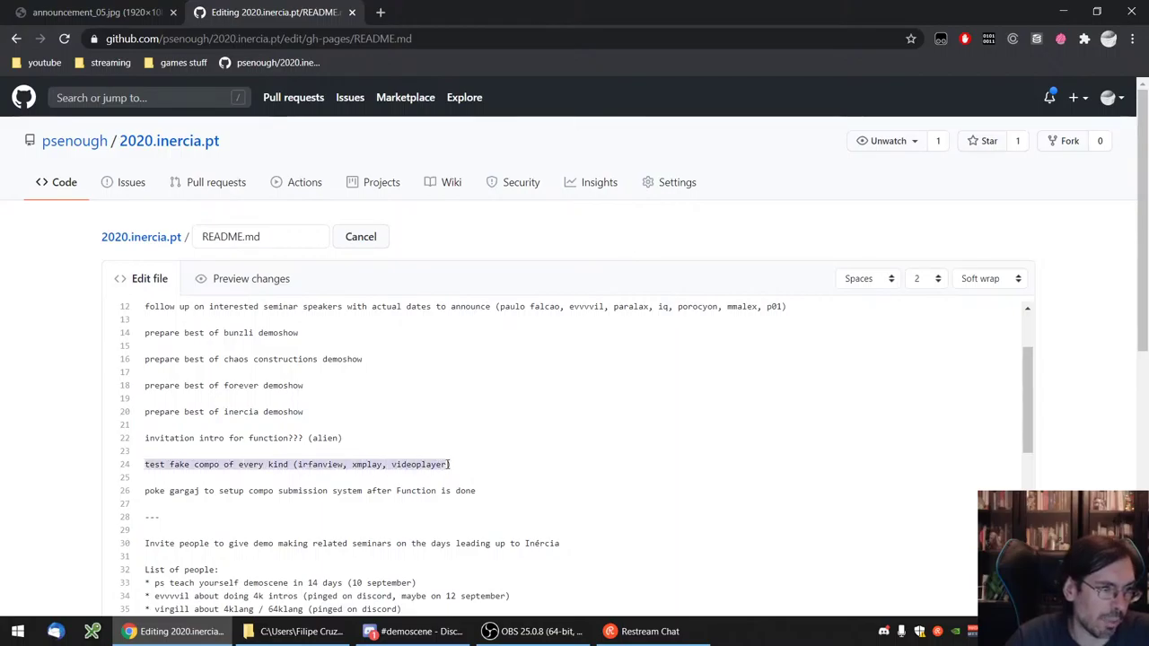
pyautogui.tripleClick(217, 491)
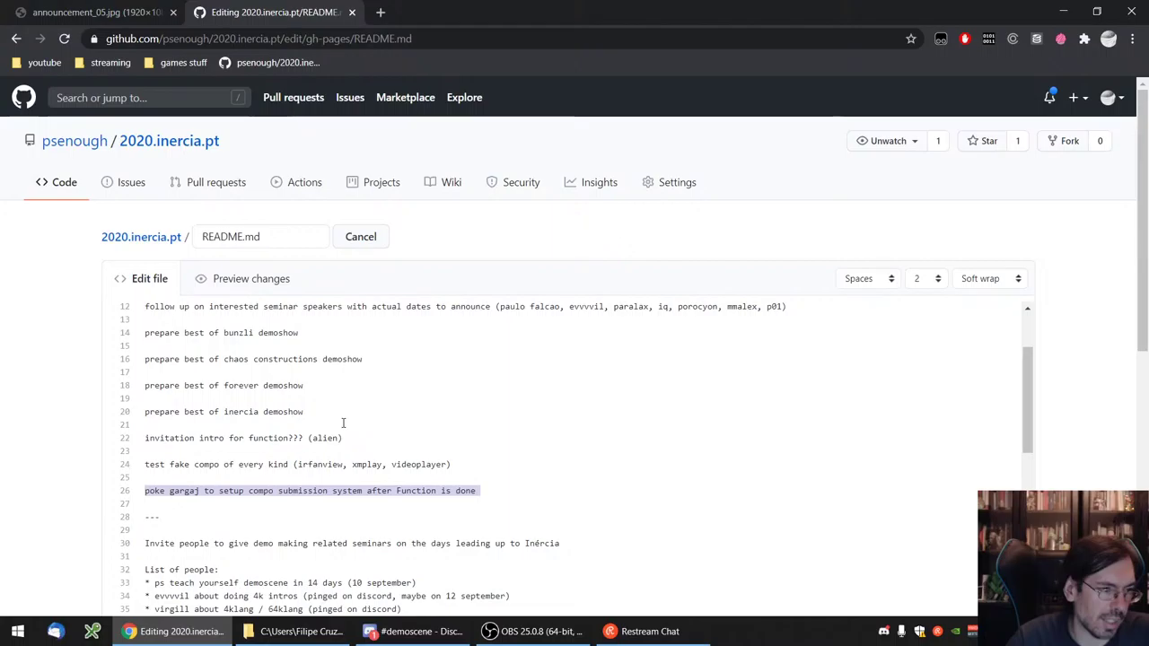
pyautogui.scroll(-2, 343, 423)
pyautogui.scroll(1, 323, 427)
pyautogui.scroll(2, 303, 431)
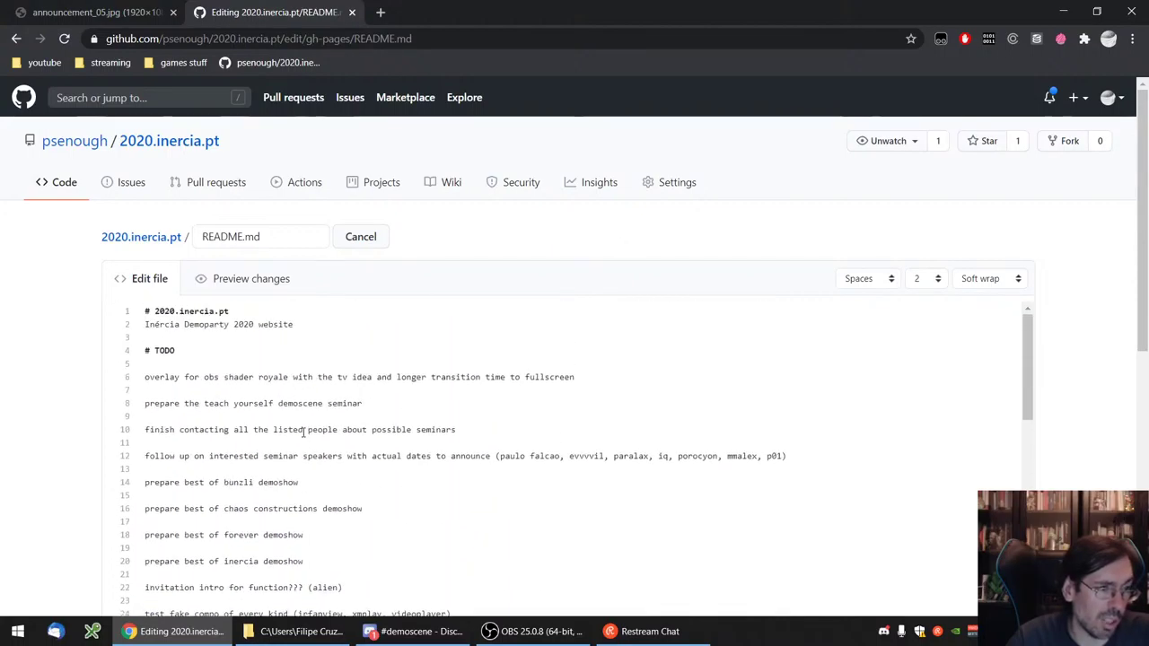
# - Move the "prepare the teach yourself demoscene seminar" item to the top of the to-do list, above the obs shader royale overlay item
pyautogui.tripleClick(151, 377)
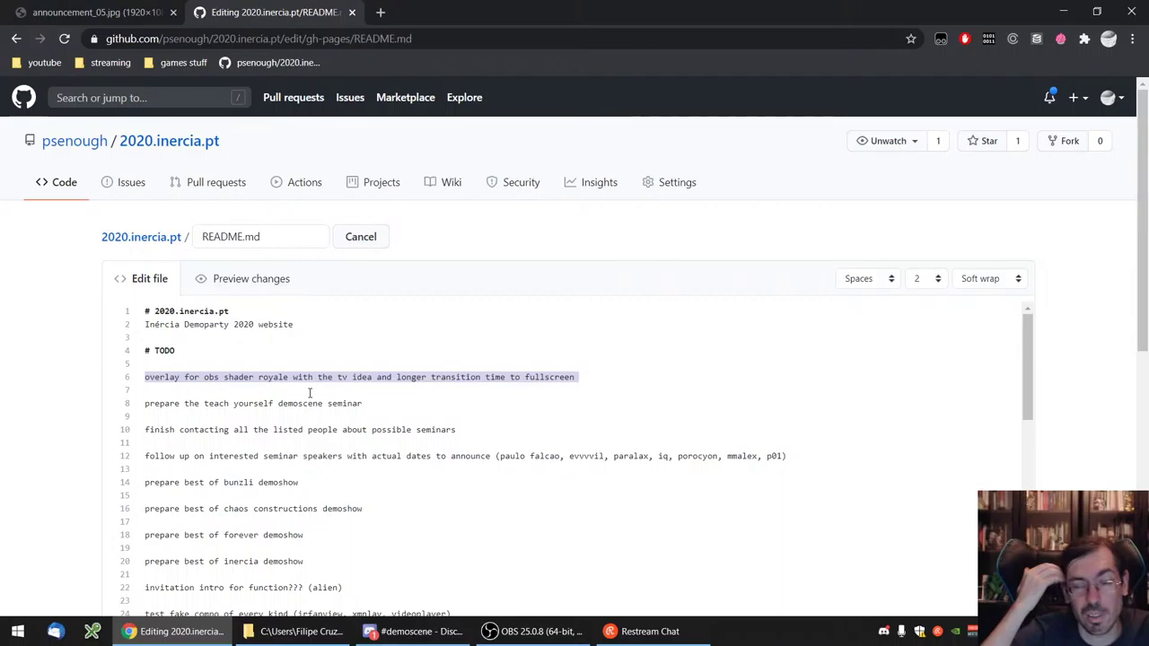
pyautogui.click(310, 392)
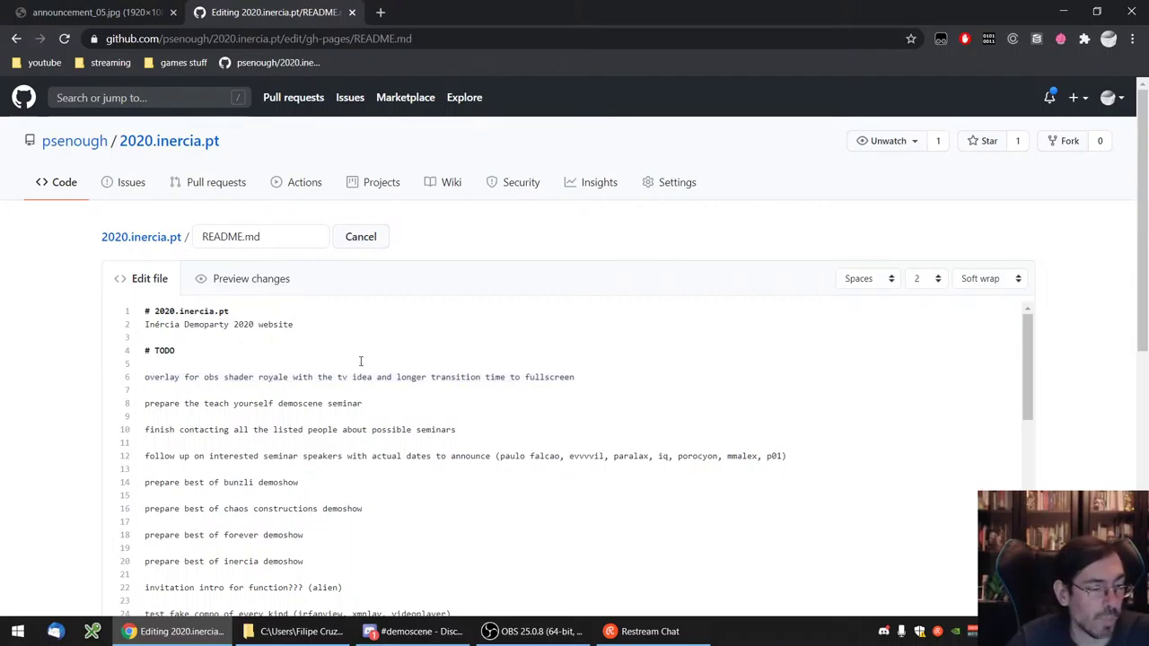
pyautogui.click(236, 411)
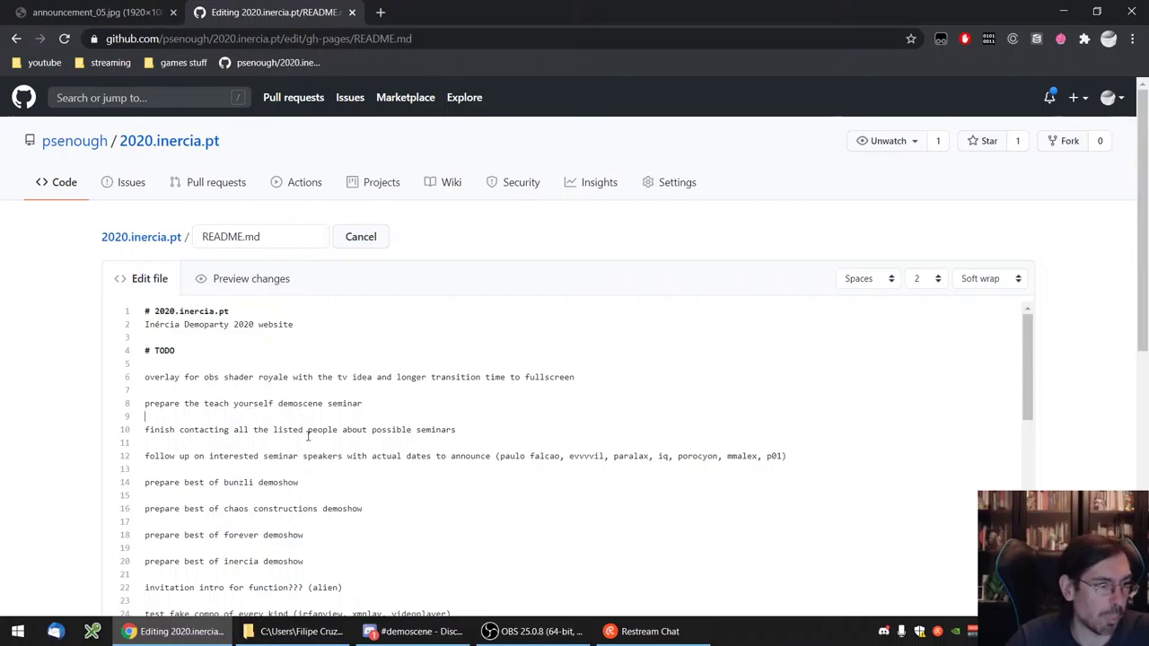
pyautogui.hotkey('shift', 'Up')
pyautogui.press('BackSpace')
pyautogui.press('BackSpace')
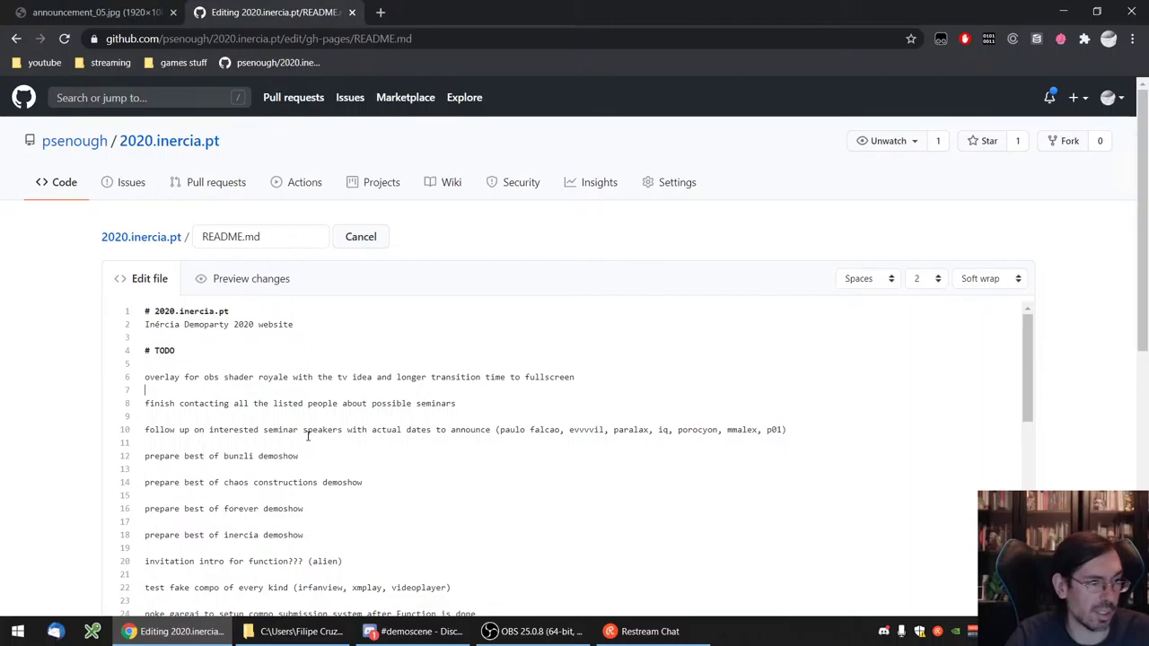
pyautogui.hotkey('ctrl', 'z')
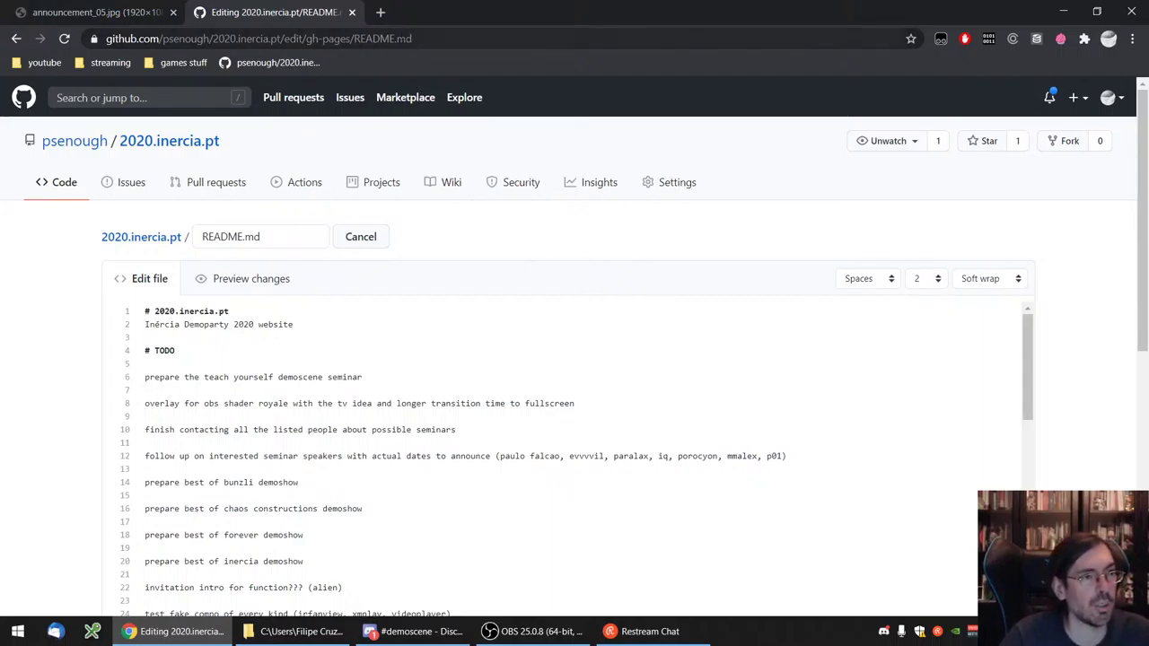
# - Open the streamer's own Twitch channel page in a new browser tab
pyautogui.click(380, 12)
pyautogui.write('twi')
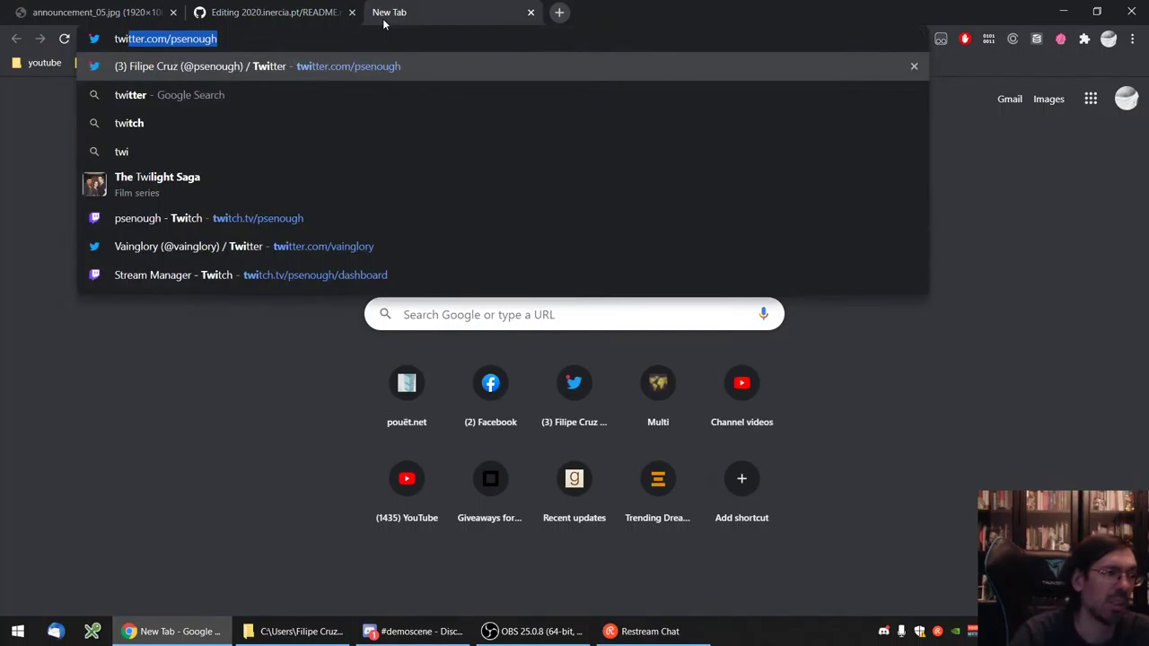
pyautogui.write('tter')
pyautogui.press('Delete')
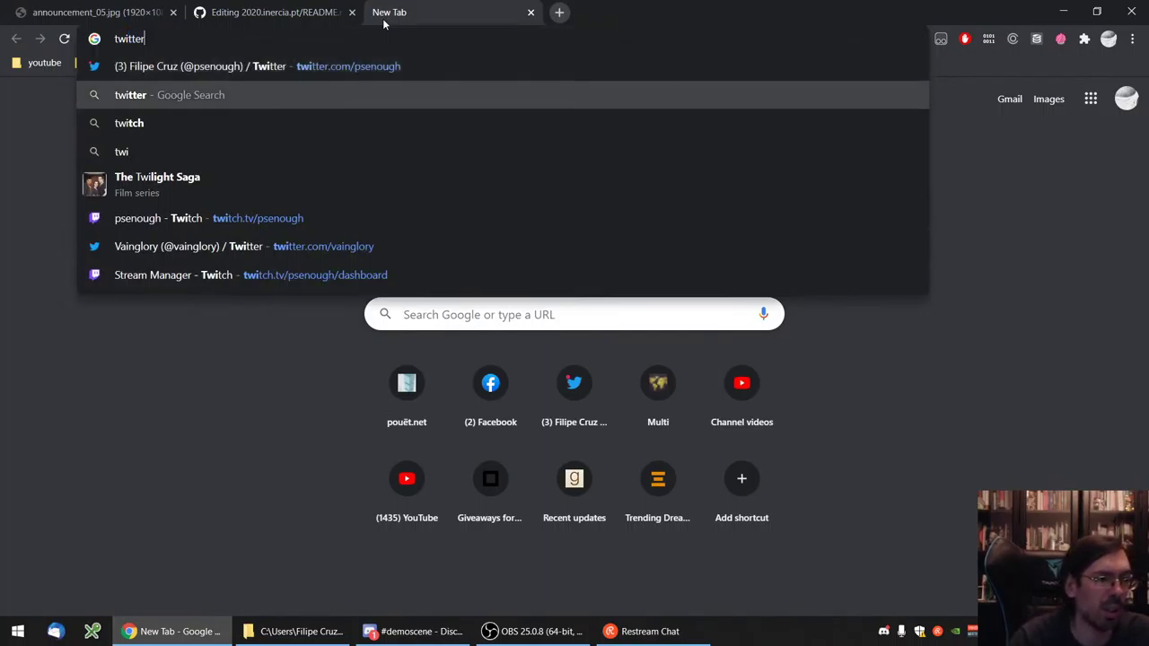
pyautogui.press('BackSpace')
pyautogui.press('BackSpace')
pyautogui.write('ch')
pyautogui.press('Return')
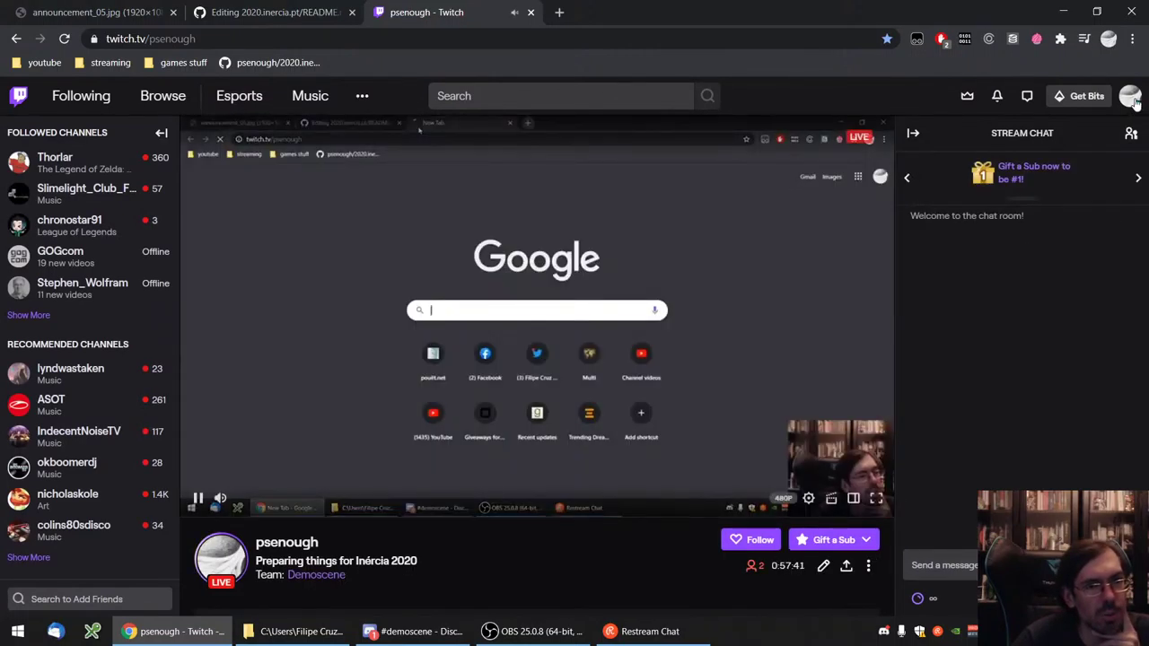
# - Open the channel's Video Producer and review the list of past broadcasts, also checking Collections and the Preferences sections
pyautogui.click(1130, 97)
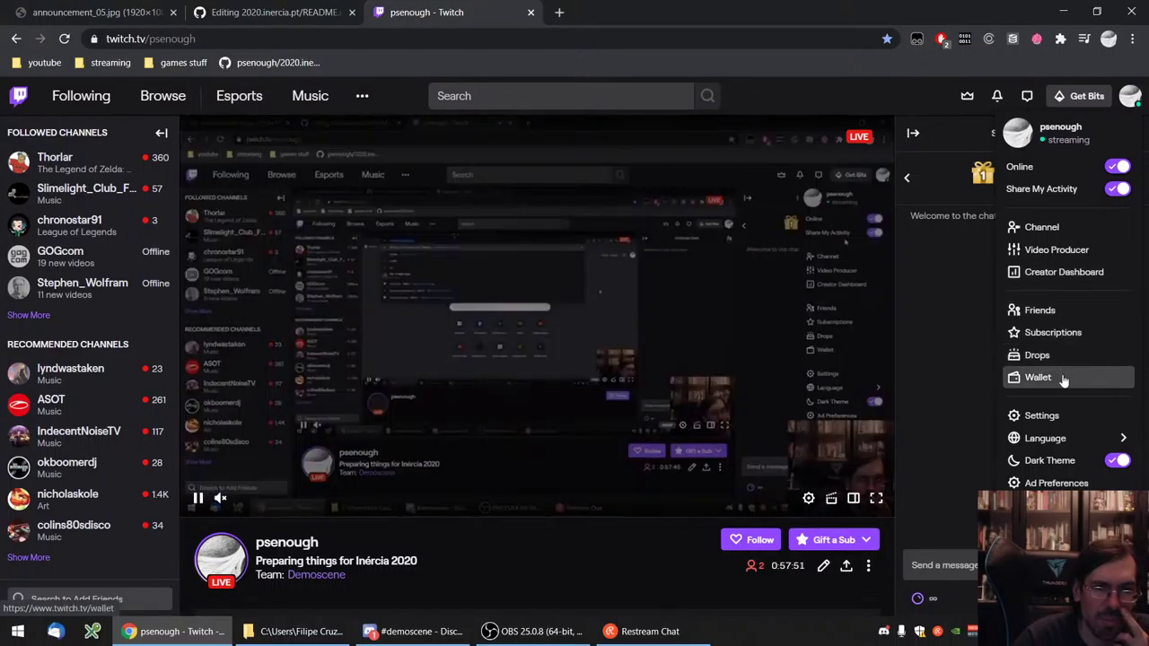
pyautogui.click(1076, 254)
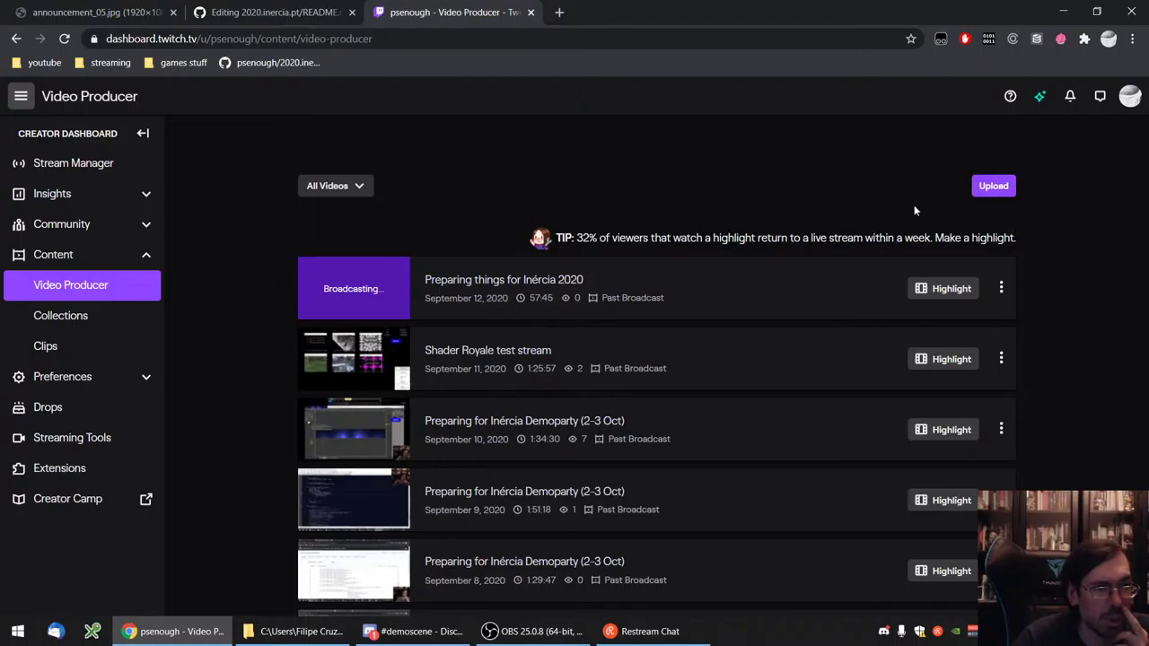
pyautogui.scroll(-2, 913, 205)
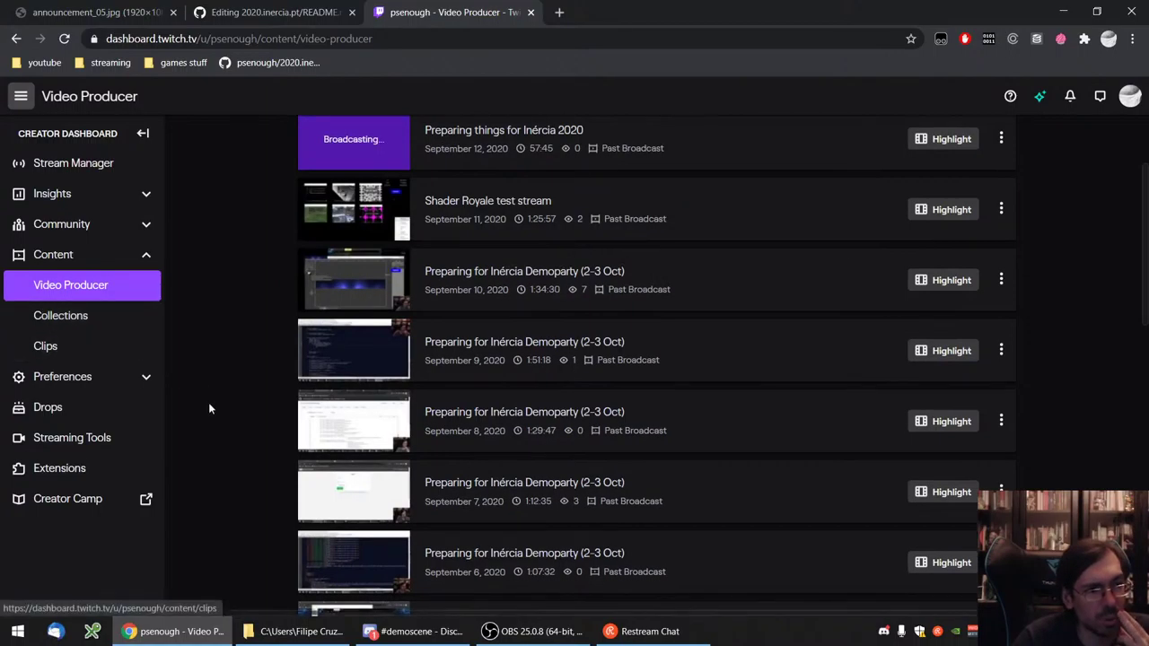
pyautogui.click(80, 323)
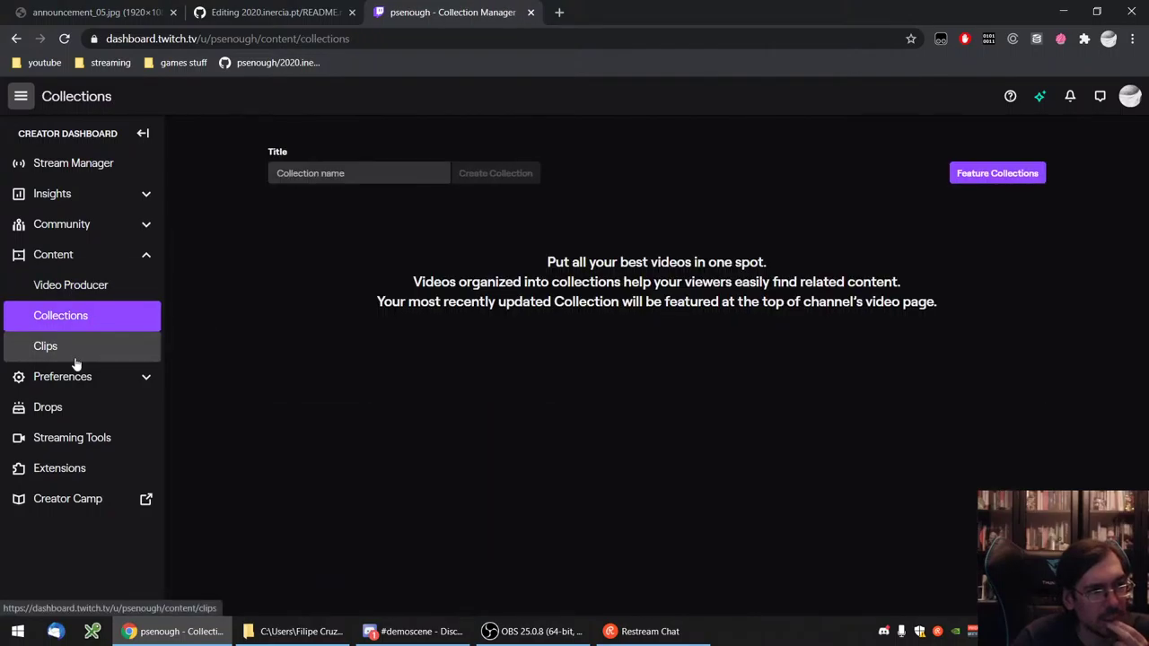
pyautogui.click(81, 377)
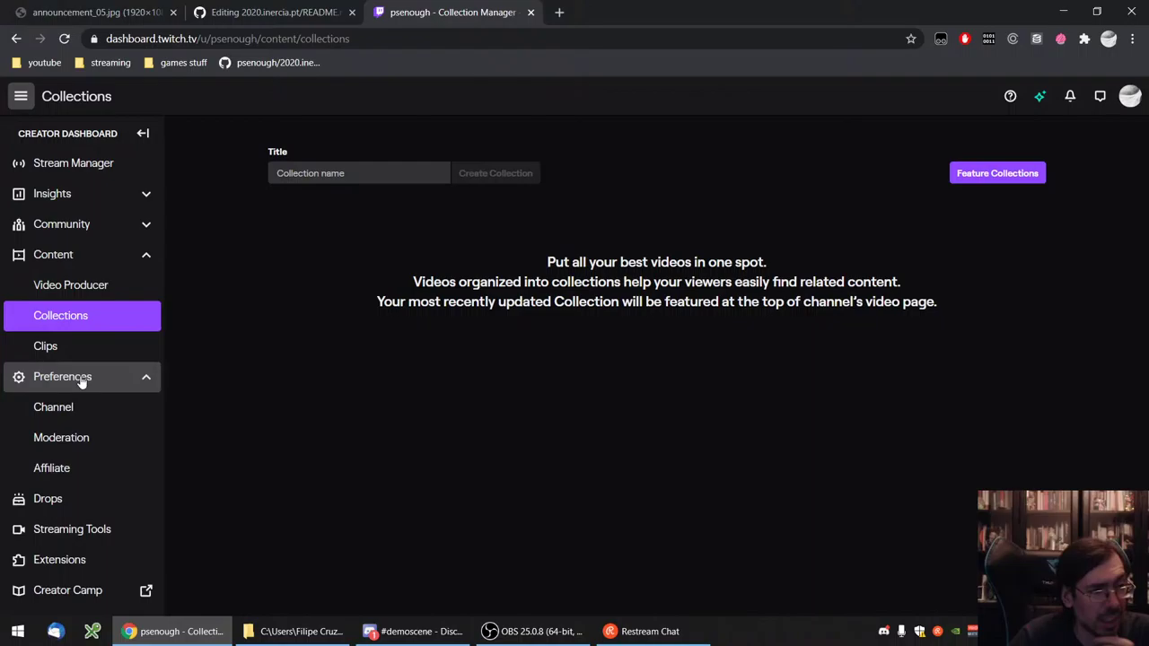
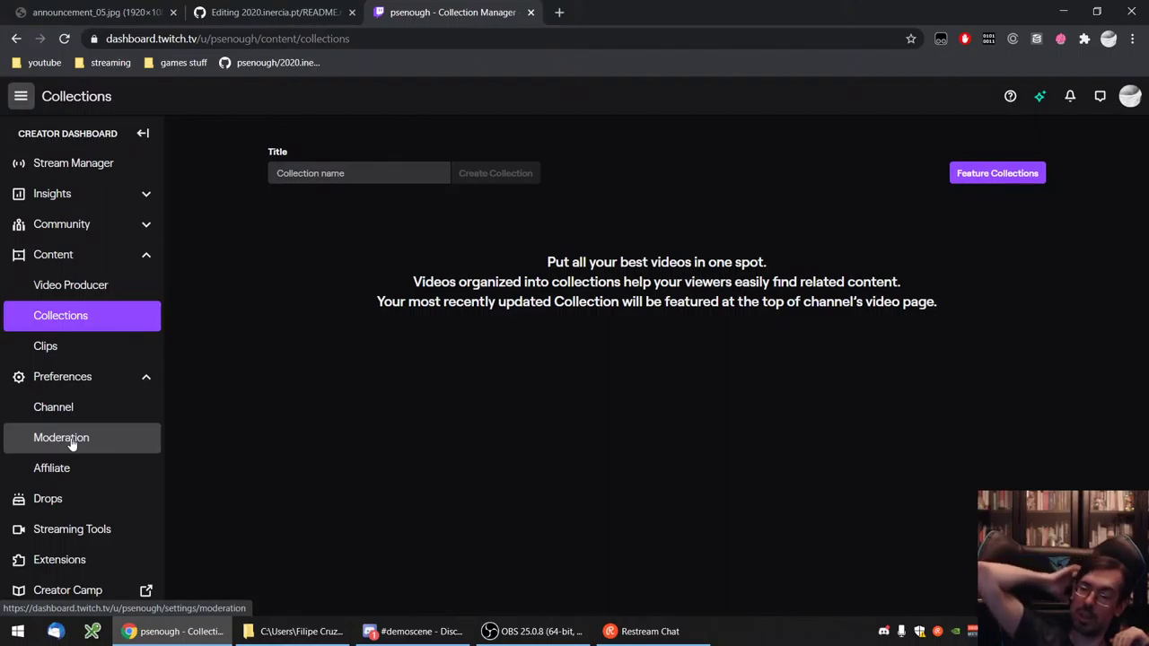
pyautogui.click(54, 285)
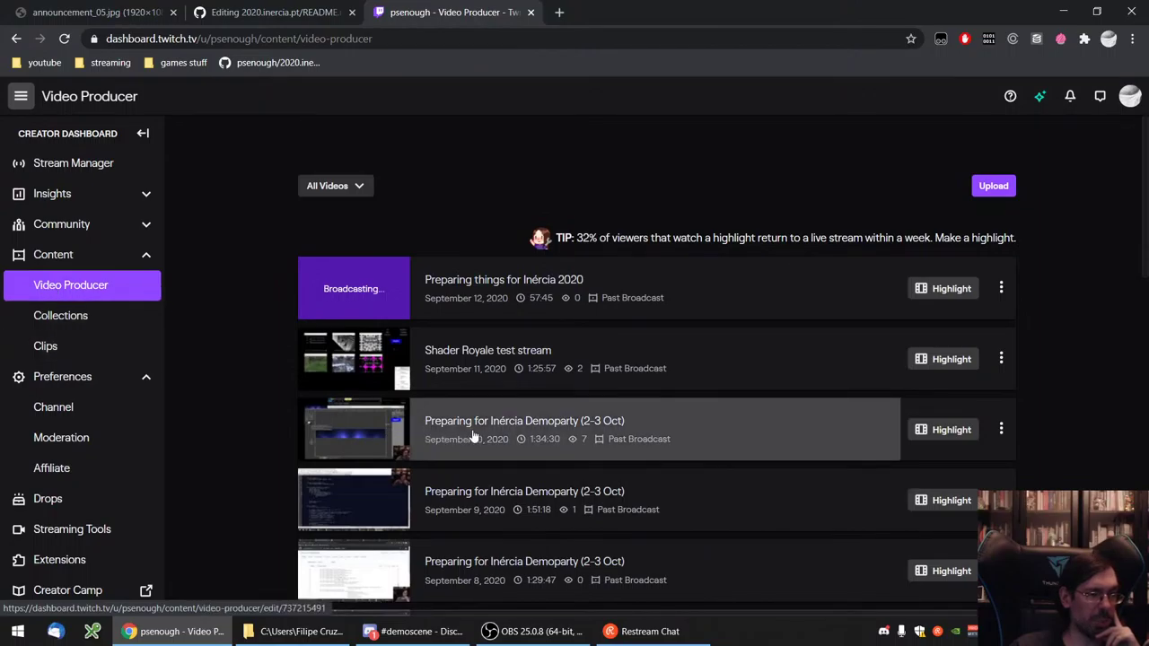
pyautogui.scroll(-2, 734, 261)
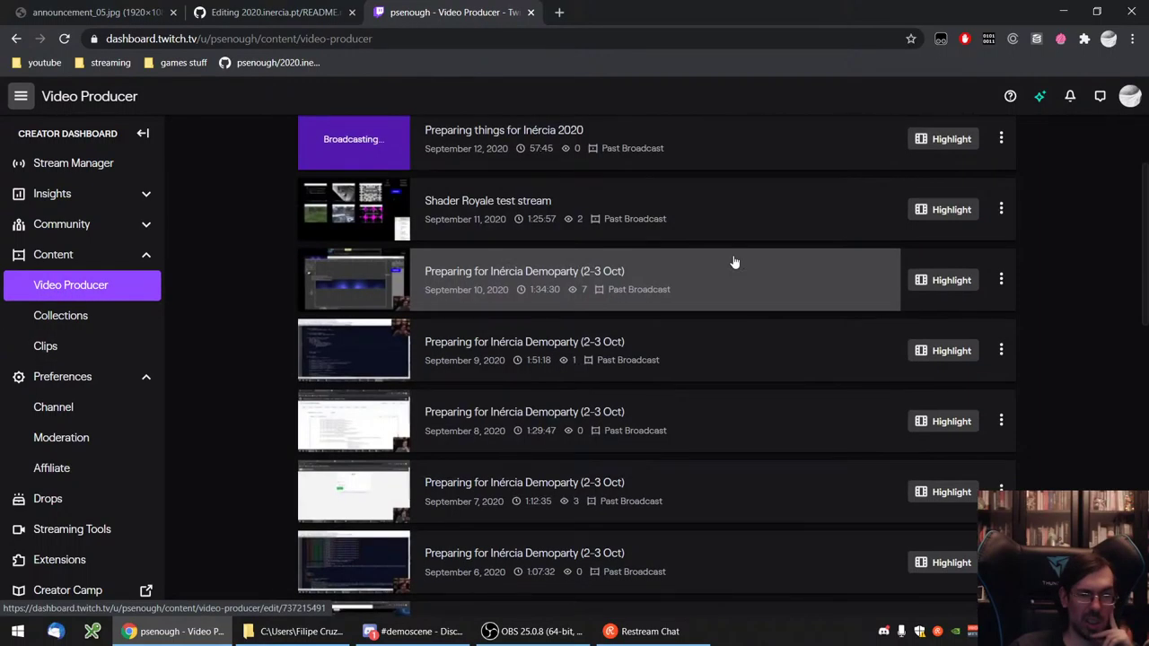
pyautogui.scroll(2, 734, 261)
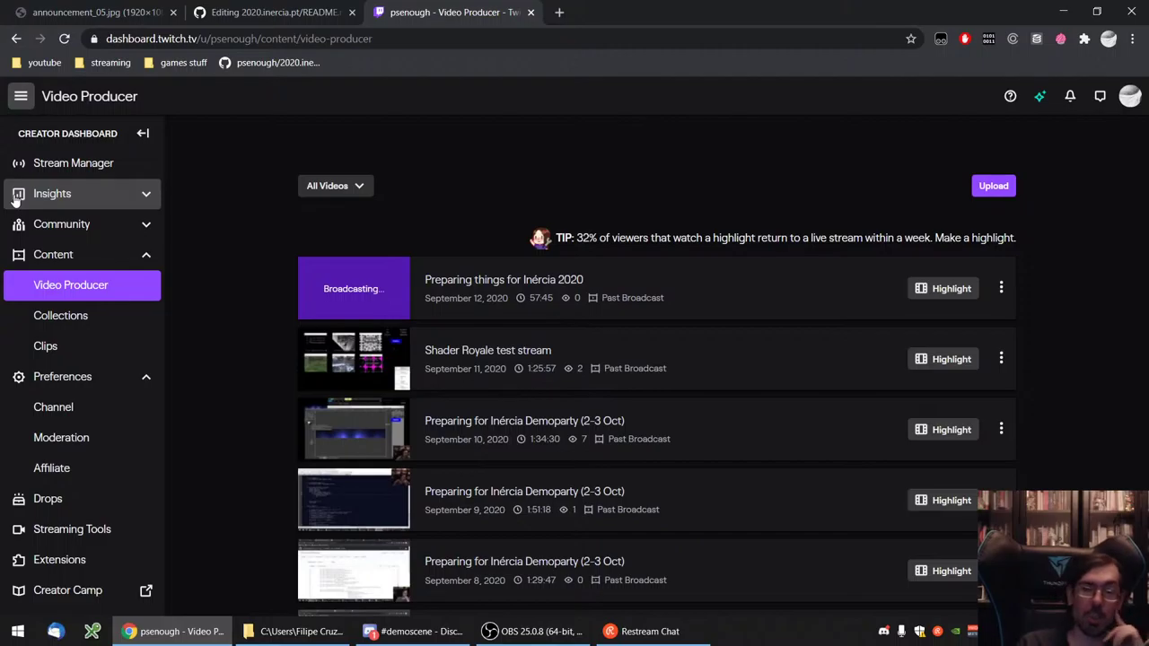
# - Check Channel Analytics and the Community and Content sections of the Creator Dashboard, and return to Video Producer
pyautogui.click(82, 196)
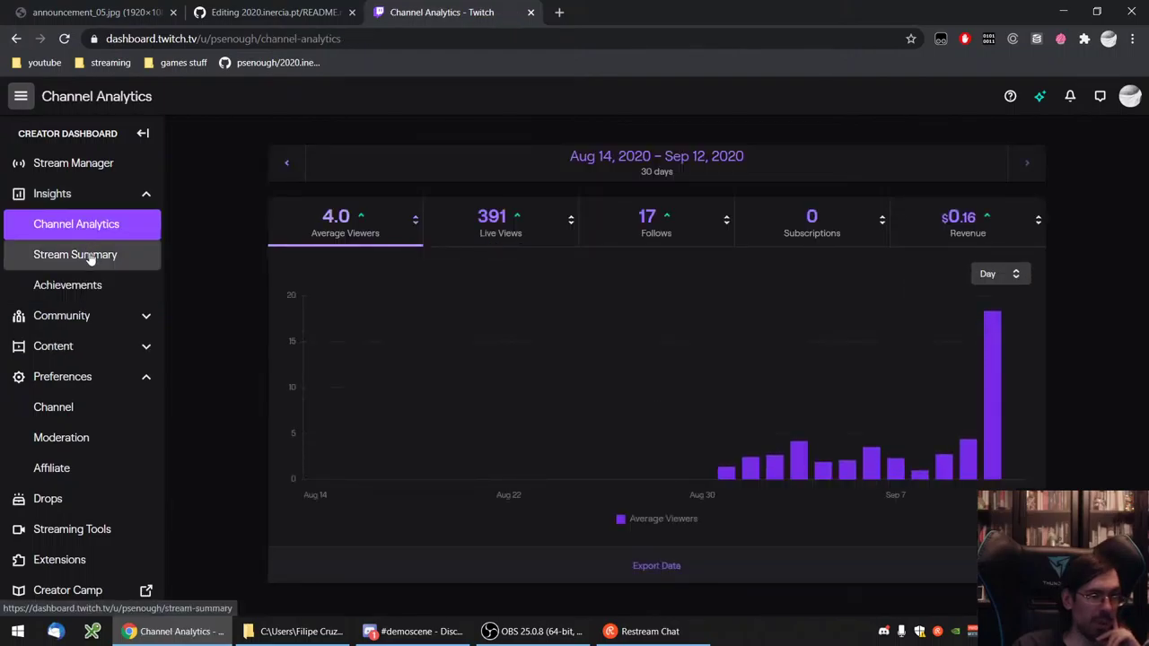
pyautogui.click(70, 319)
pyautogui.scroll(-1, 81, 368)
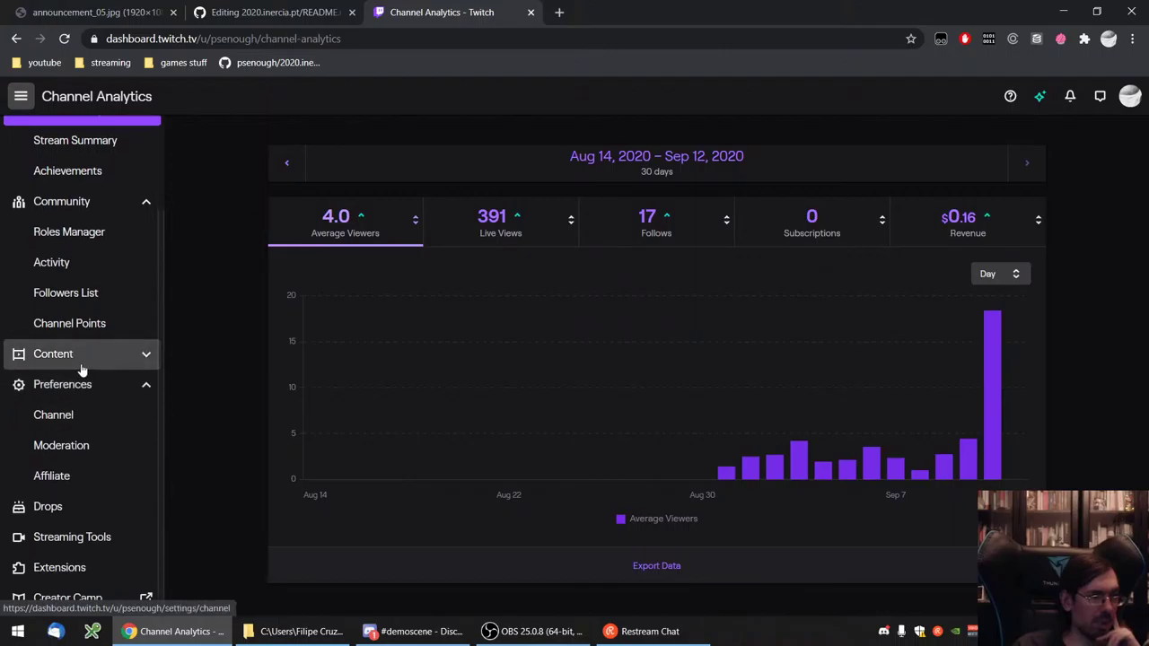
pyautogui.click(81, 363)
pyautogui.scroll(-1, 103, 421)
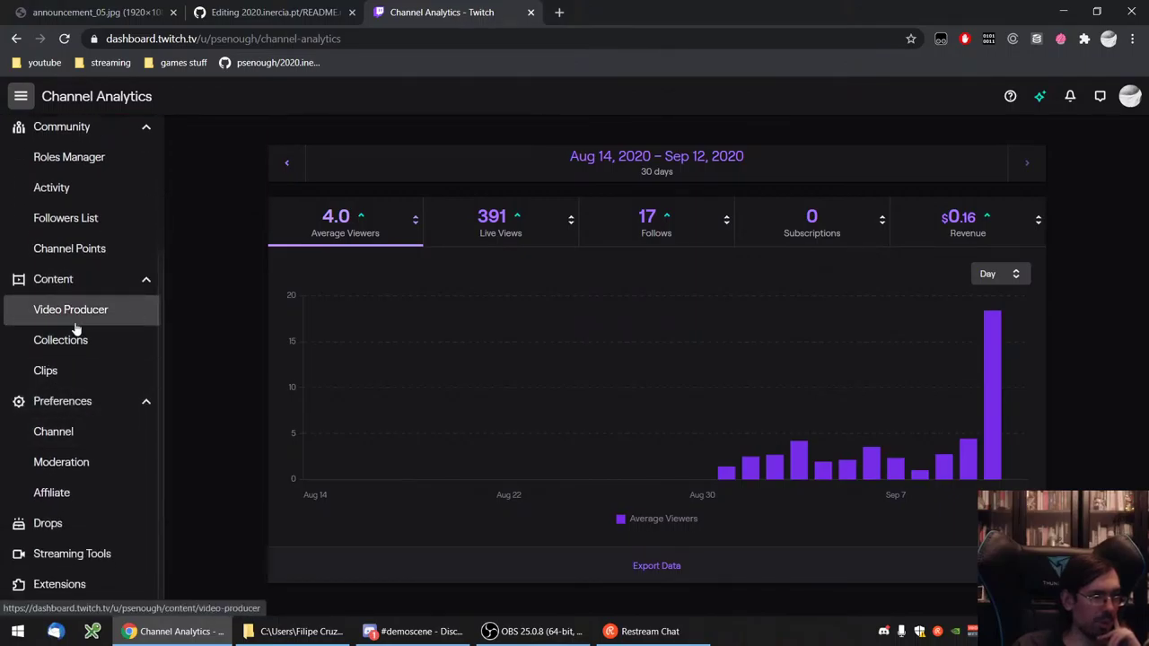
pyautogui.click(76, 323)
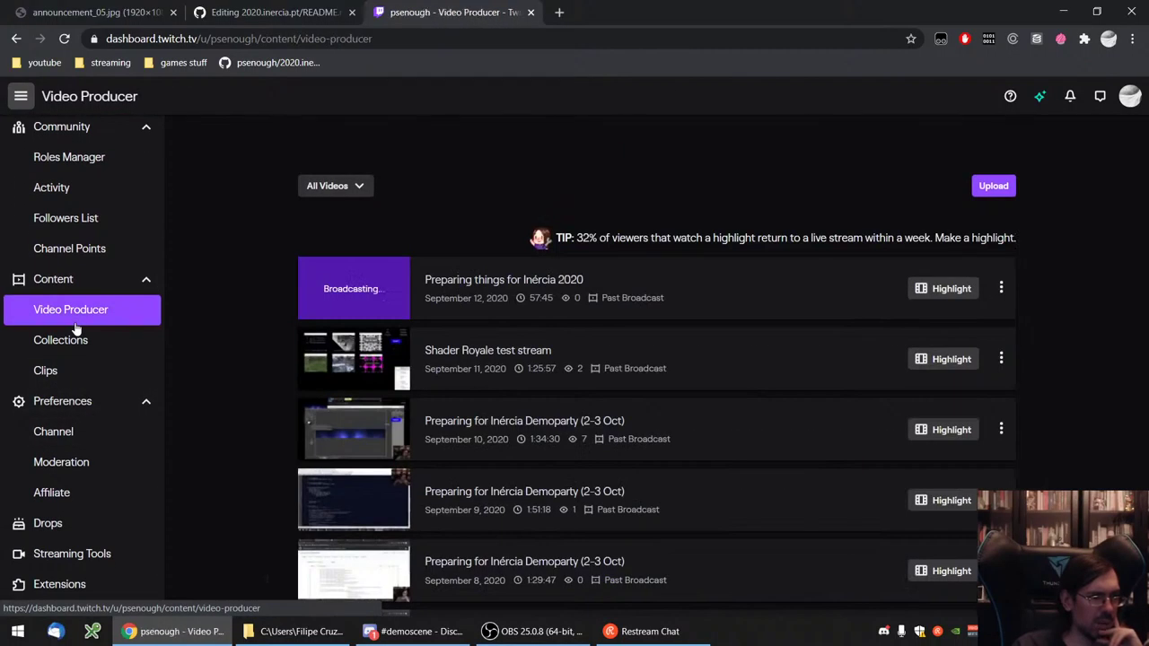
# - Examine the Channel preferences from the stream key settings through permissions, profile, channel trailer and social links to the stream schedule
pyautogui.click(89, 427)
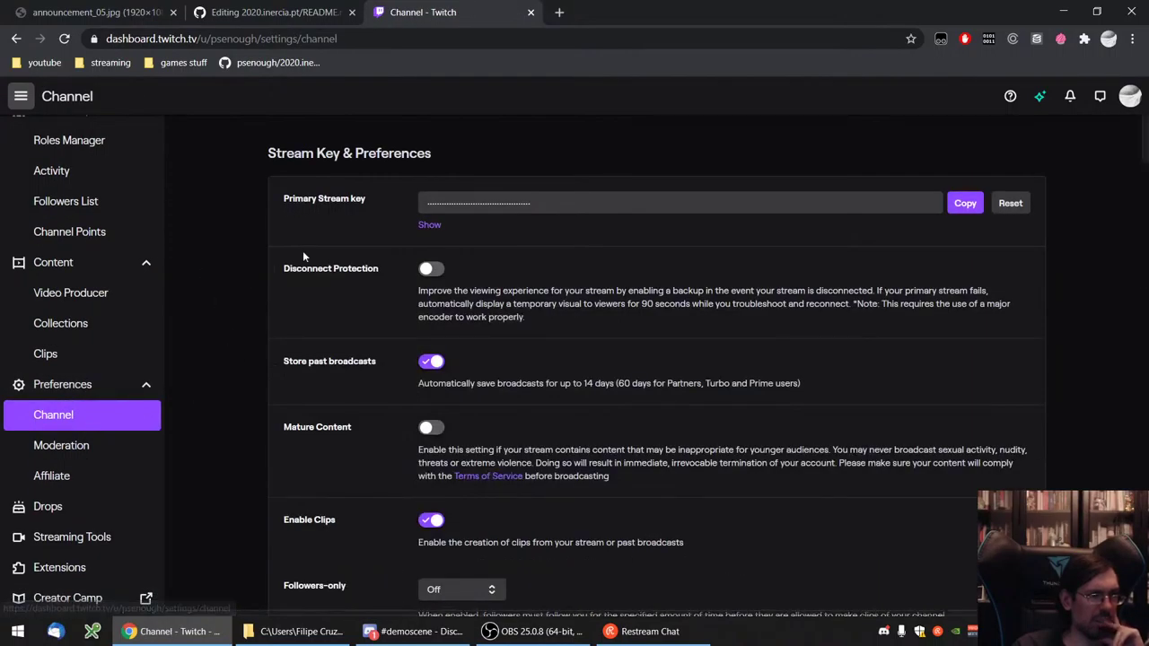
pyautogui.scroll(-2, 226, 487)
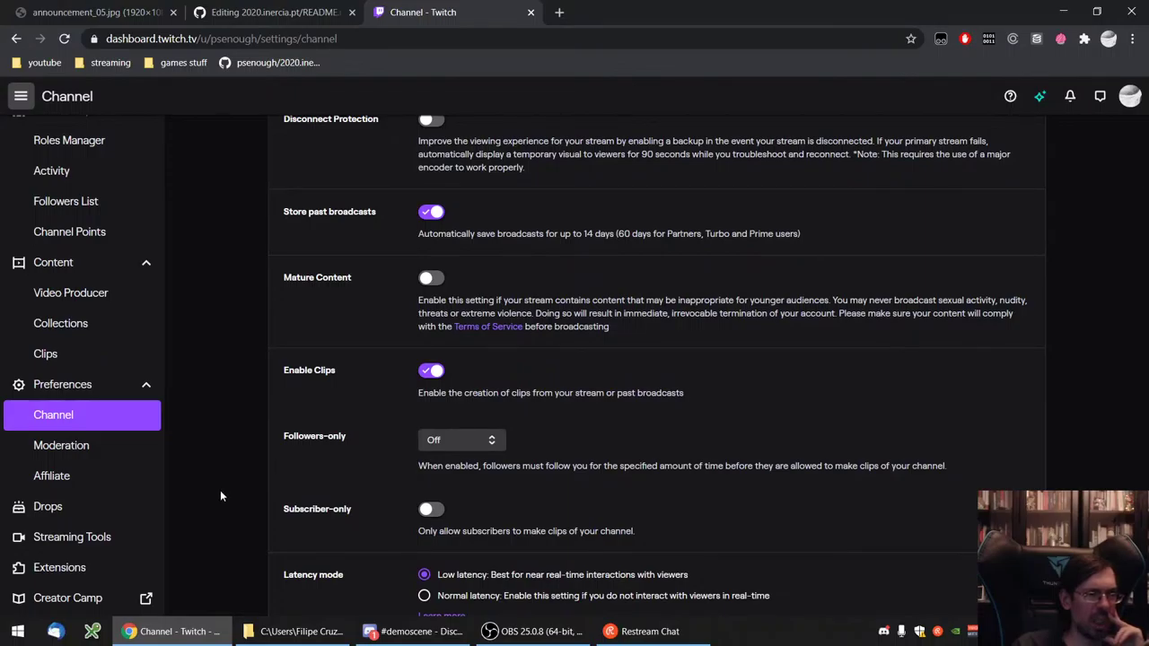
pyautogui.scroll(-1, 220, 490)
pyautogui.scroll(-2, 221, 495)
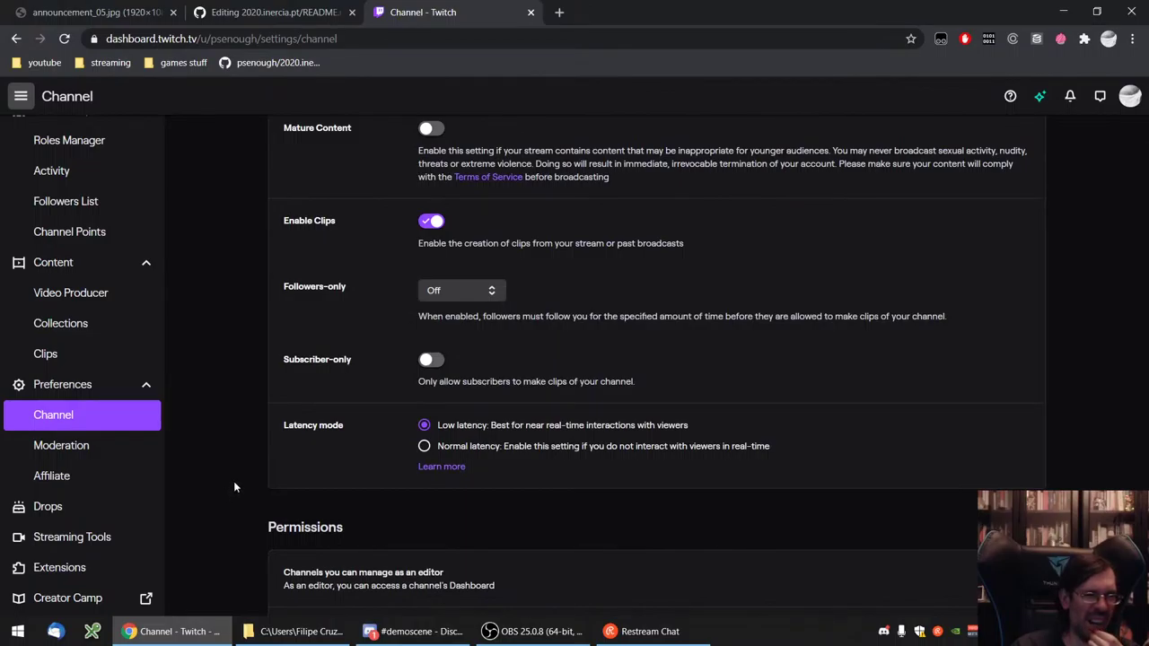
pyautogui.scroll(-3, 233, 485)
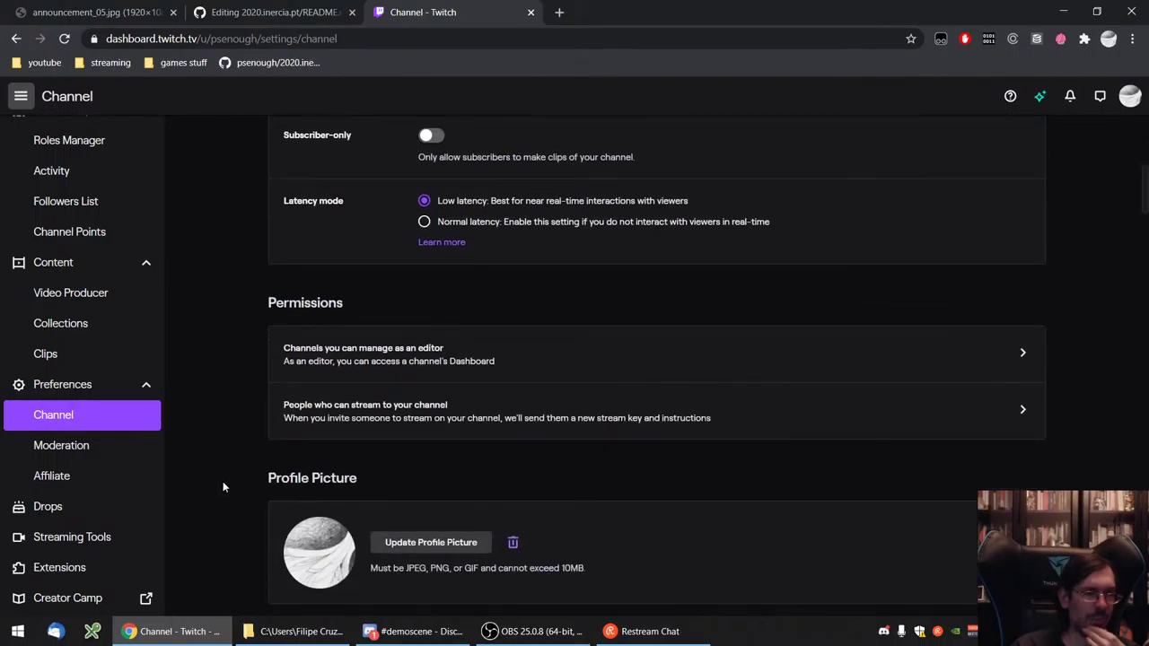
pyautogui.scroll(-5, 222, 481)
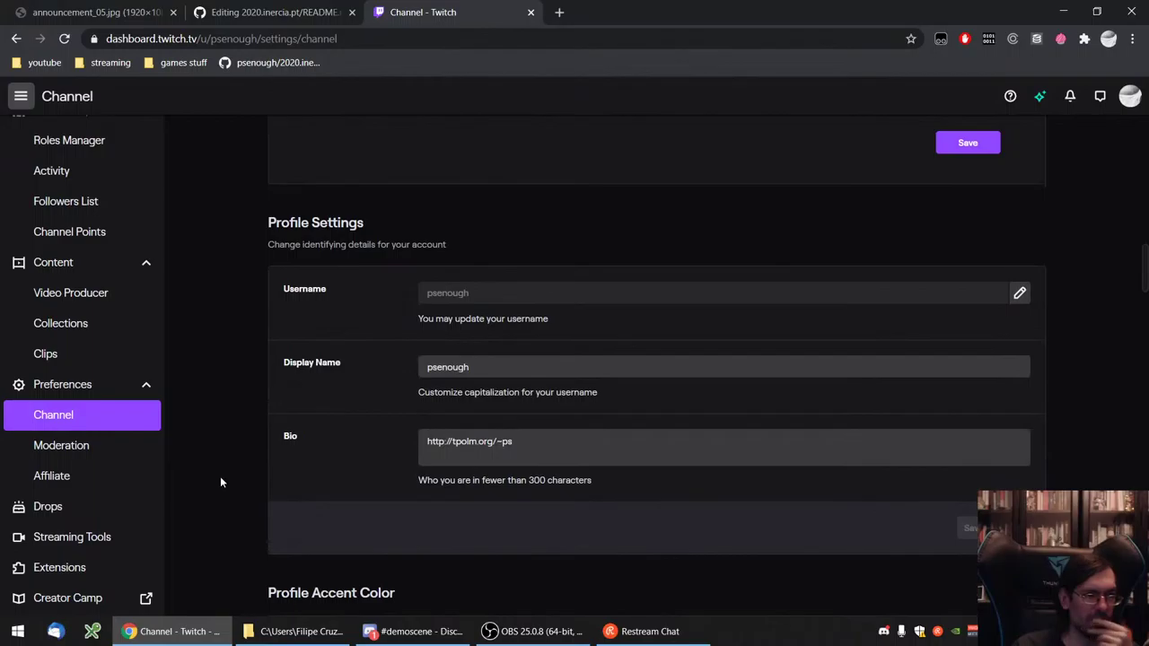
pyautogui.scroll(-3, 219, 475)
pyautogui.scroll(-5, 220, 476)
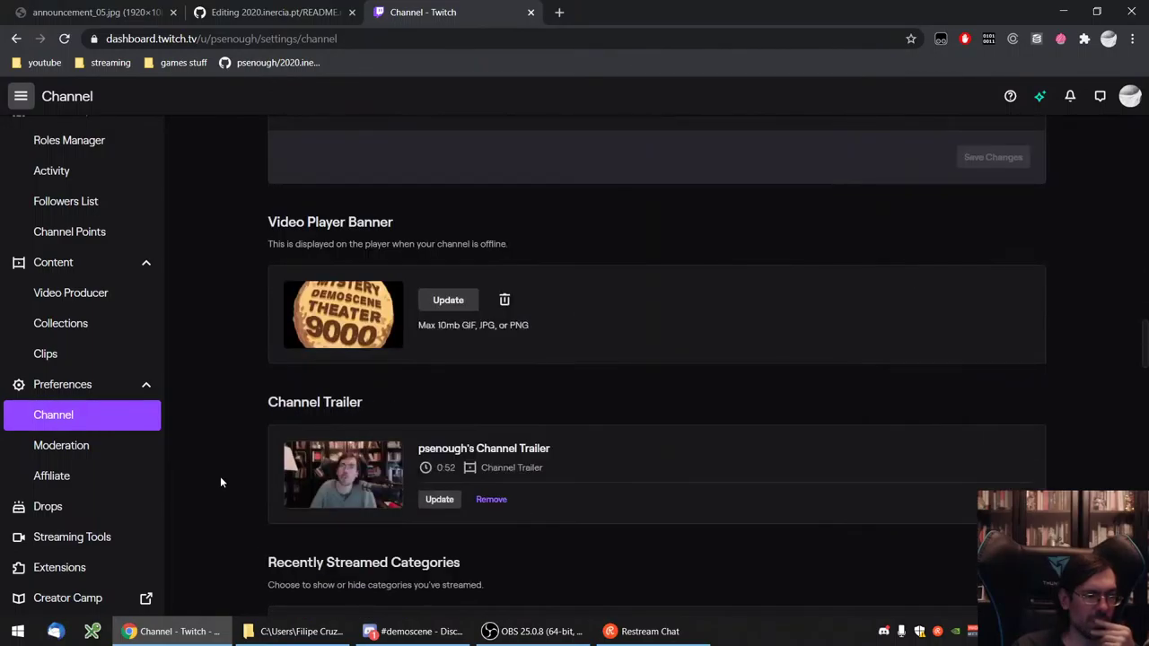
pyautogui.scroll(-5, 220, 481)
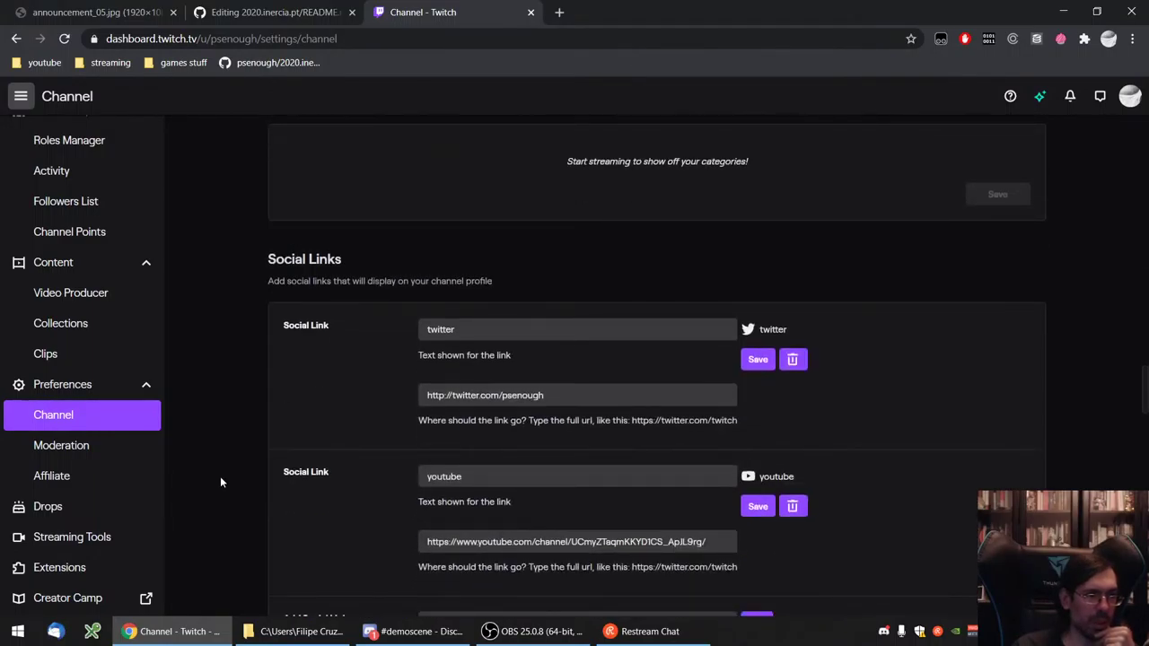
pyautogui.scroll(-3, 220, 482)
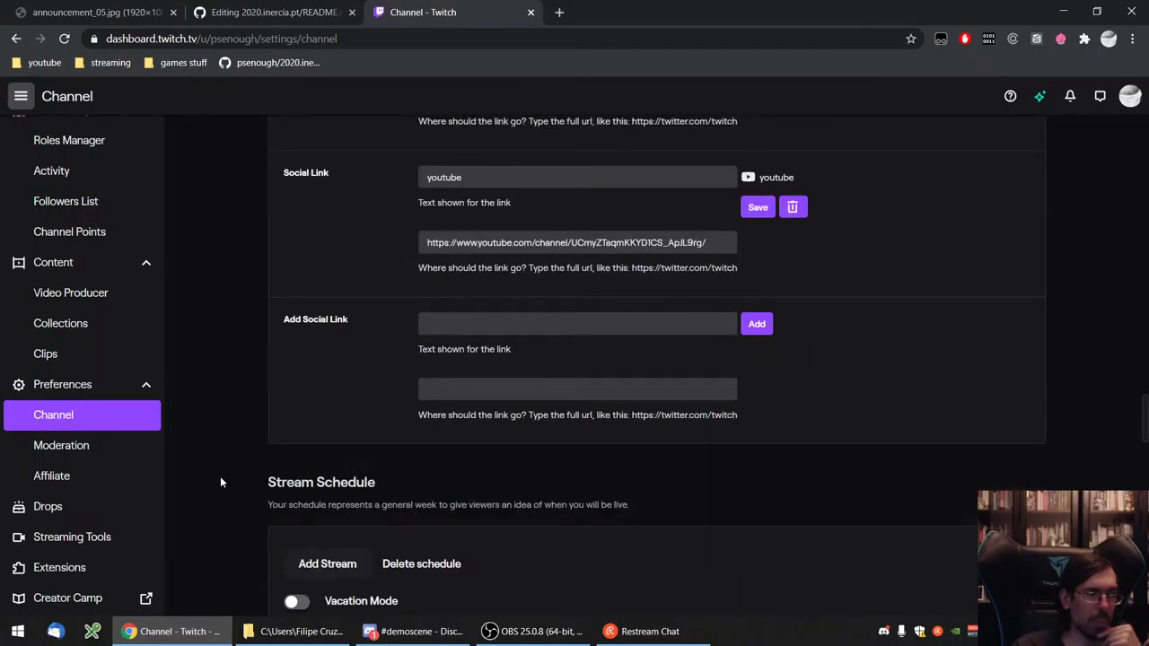
pyautogui.scroll(-10, 220, 482)
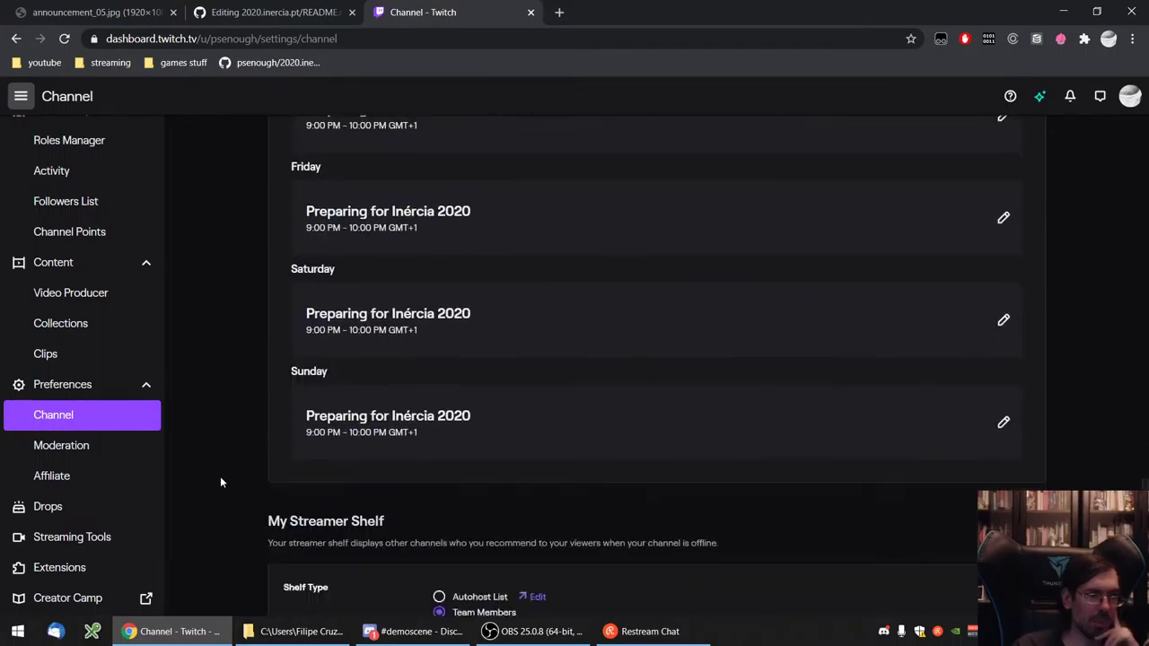
# - Examine the streamer shelf and Auto Hosting options, particularly hosting of pre-recorded videos, and the Raids, My Teams and Drops settings
pyautogui.scroll(-2, 220, 482)
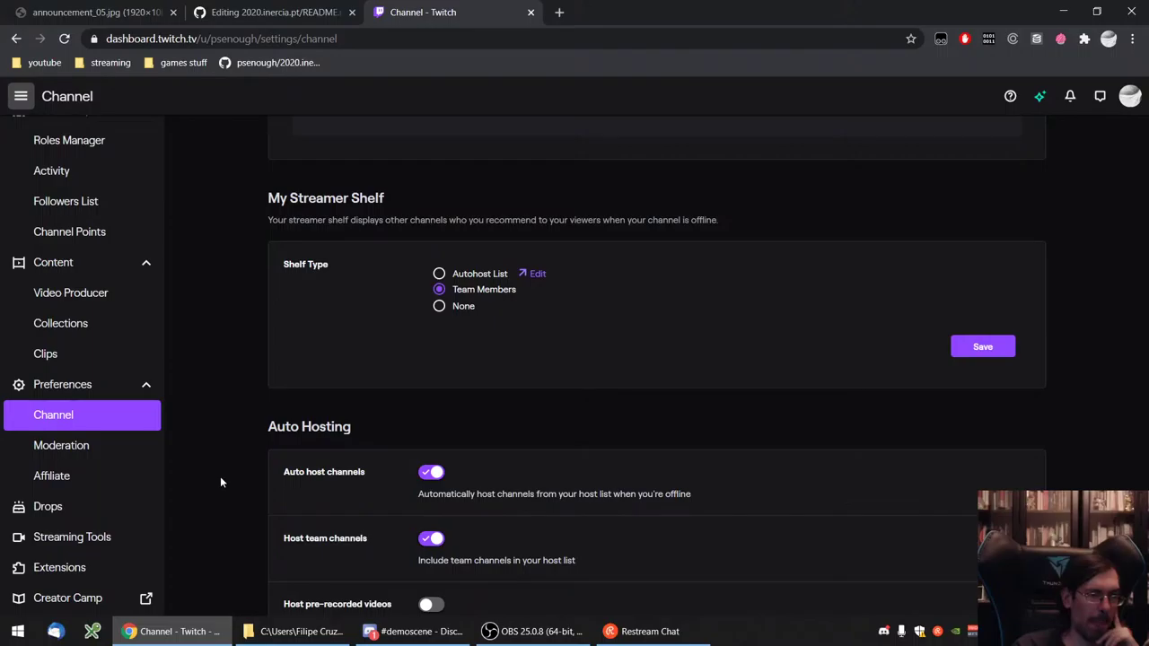
pyautogui.scroll(-1, 221, 481)
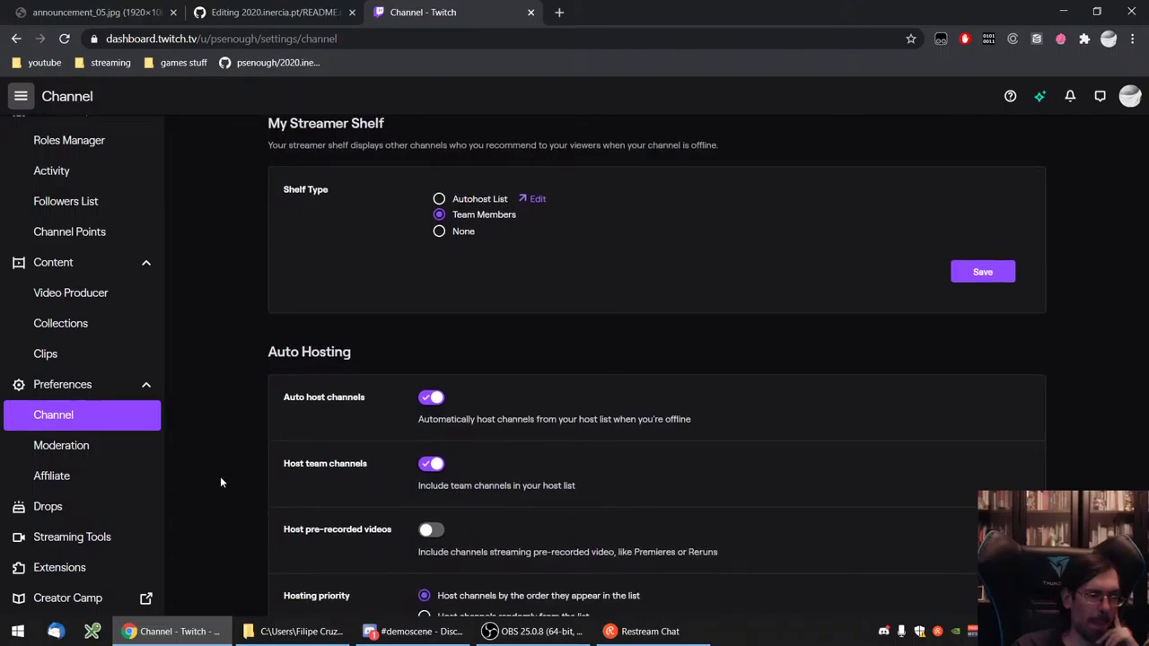
pyautogui.scroll(-3, 220, 482)
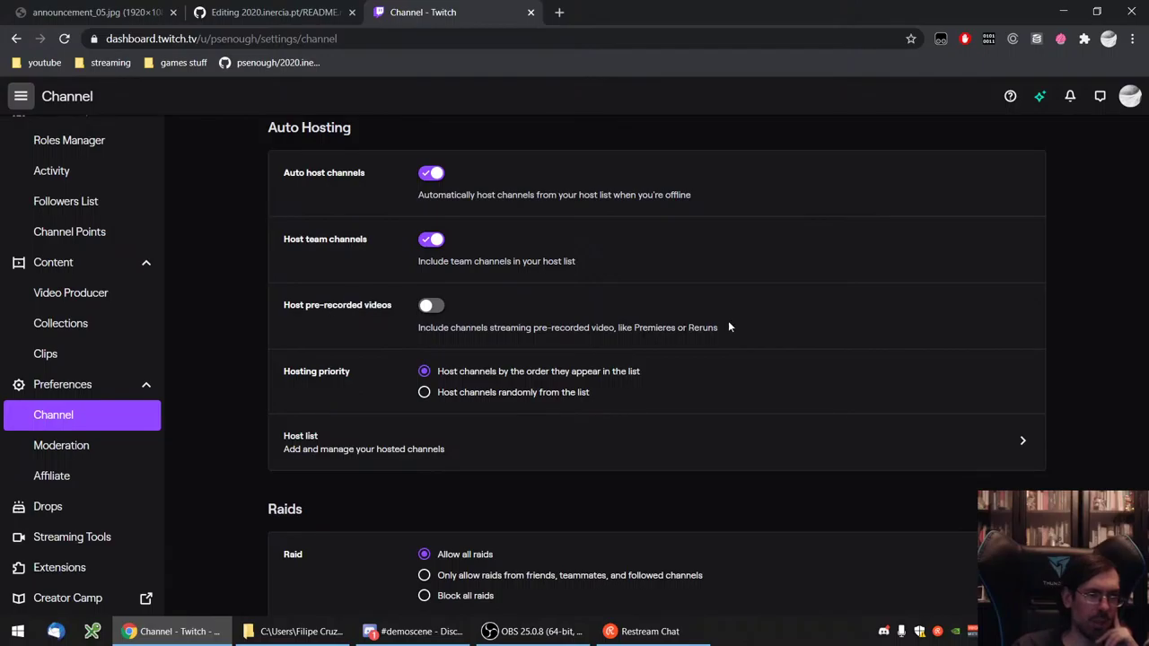
pyautogui.moveTo(723, 328); pyautogui.dragTo(598, 327)
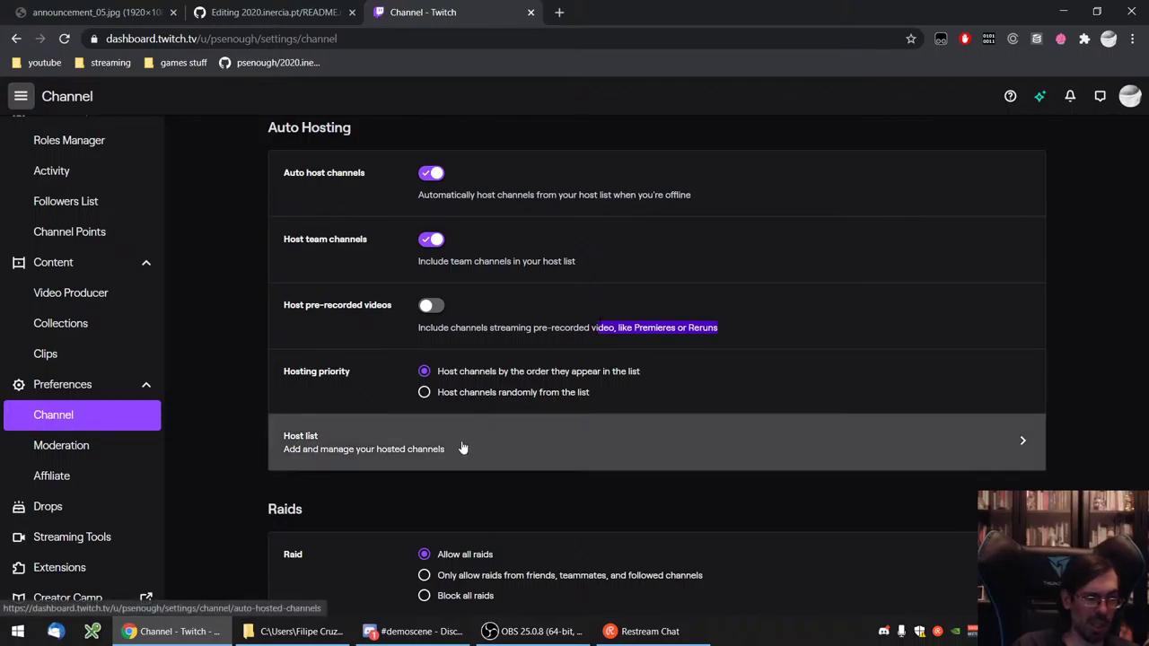
pyautogui.scroll(-1, 482, 431)
pyautogui.scroll(-3, 387, 413)
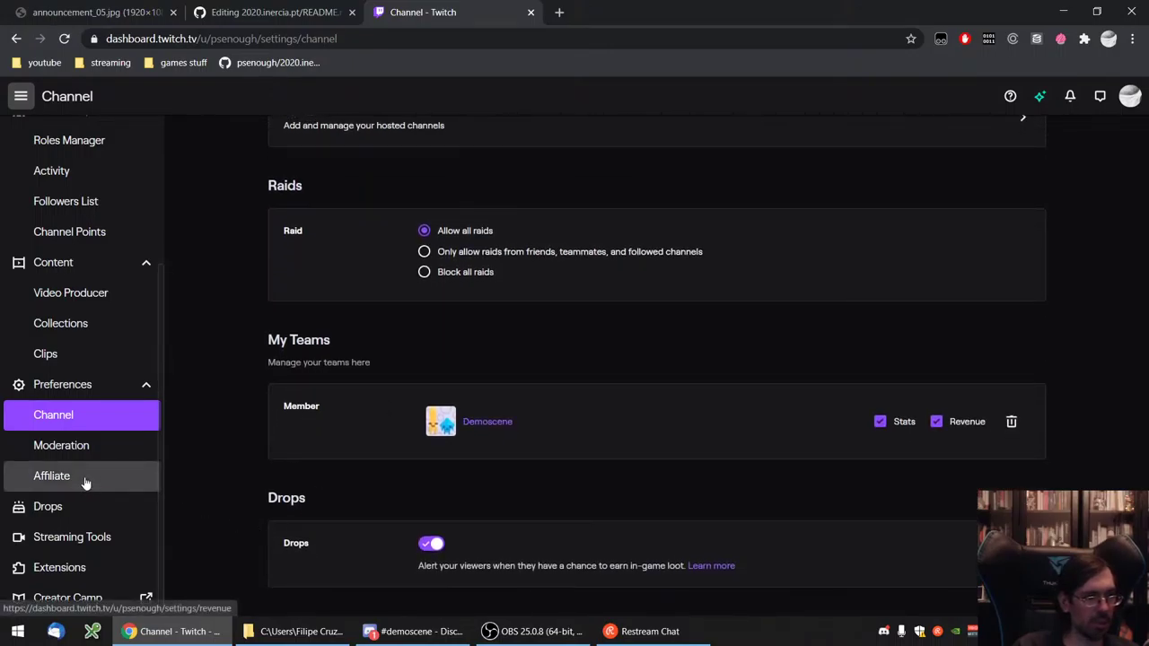
# - Look through the broadcasting applications and tools under Streaming Tools, and open the Stream Manager
pyautogui.click(81, 538)
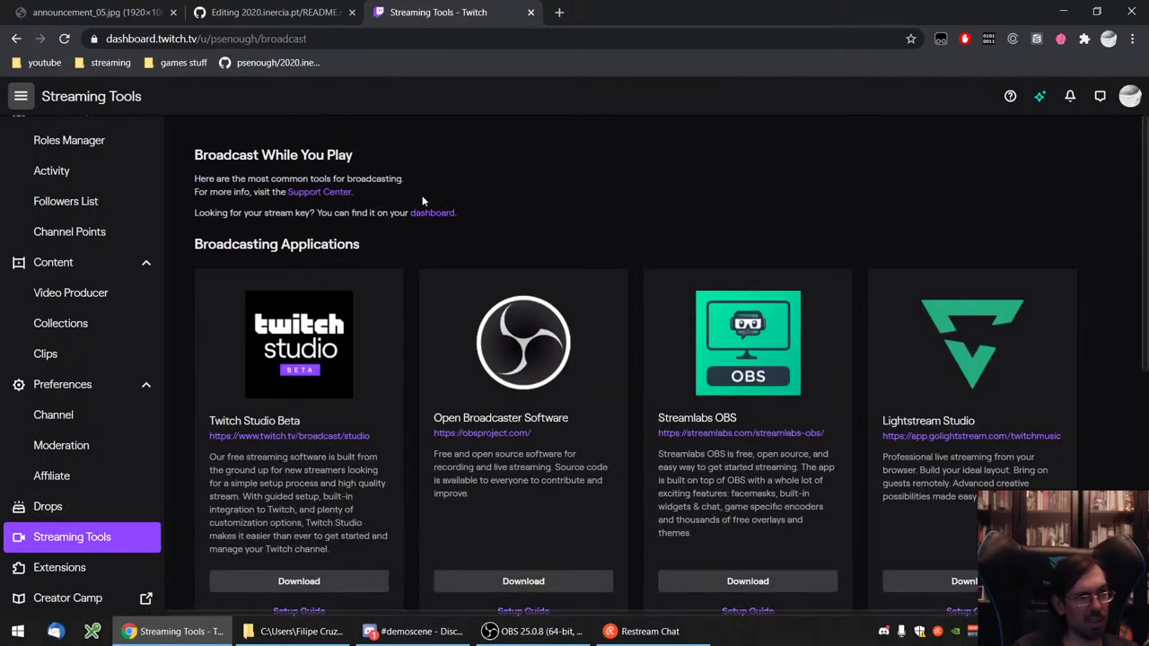
pyautogui.scroll(-4, 383, 317)
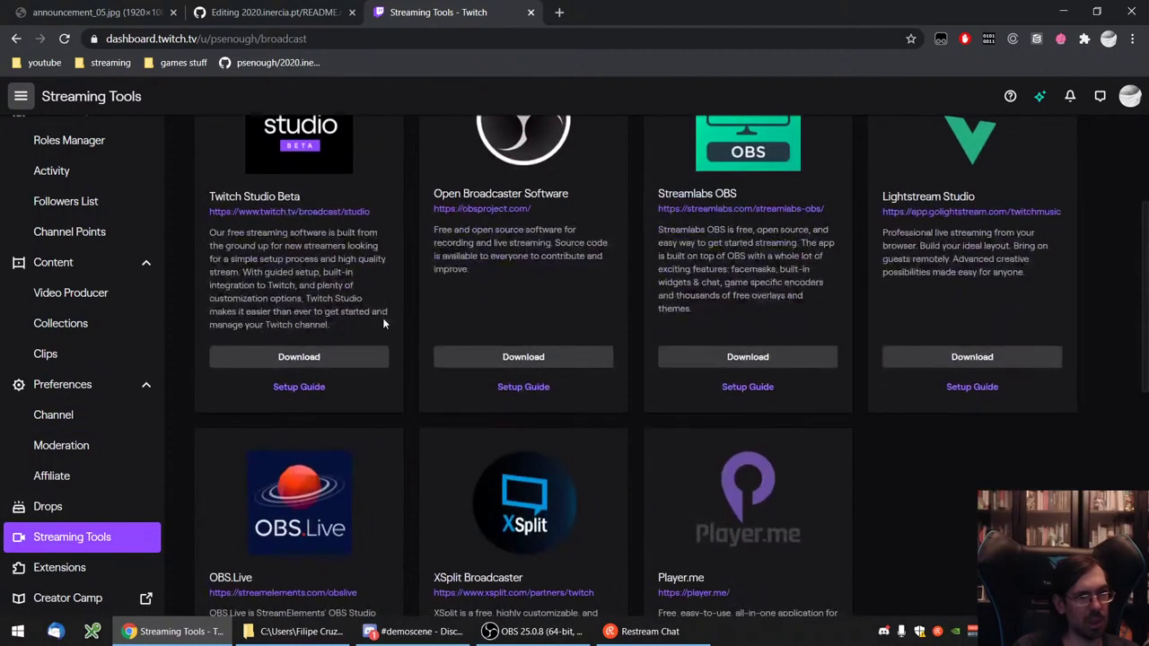
pyautogui.scroll(-4, 393, 466)
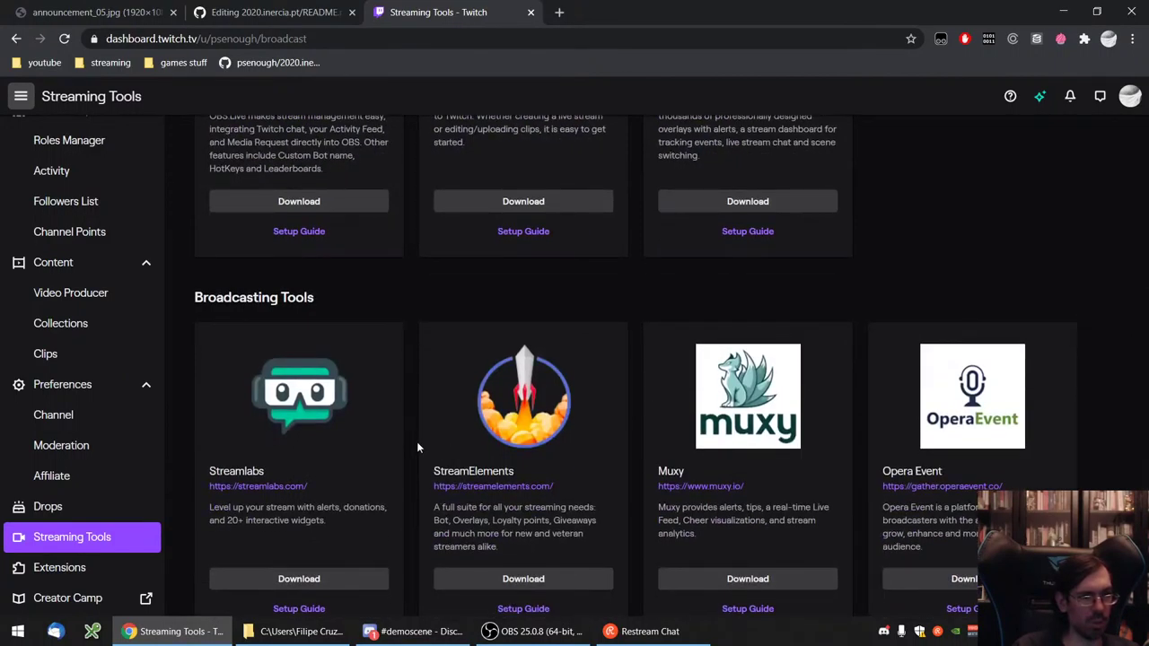
pyautogui.scroll(-1, 416, 446)
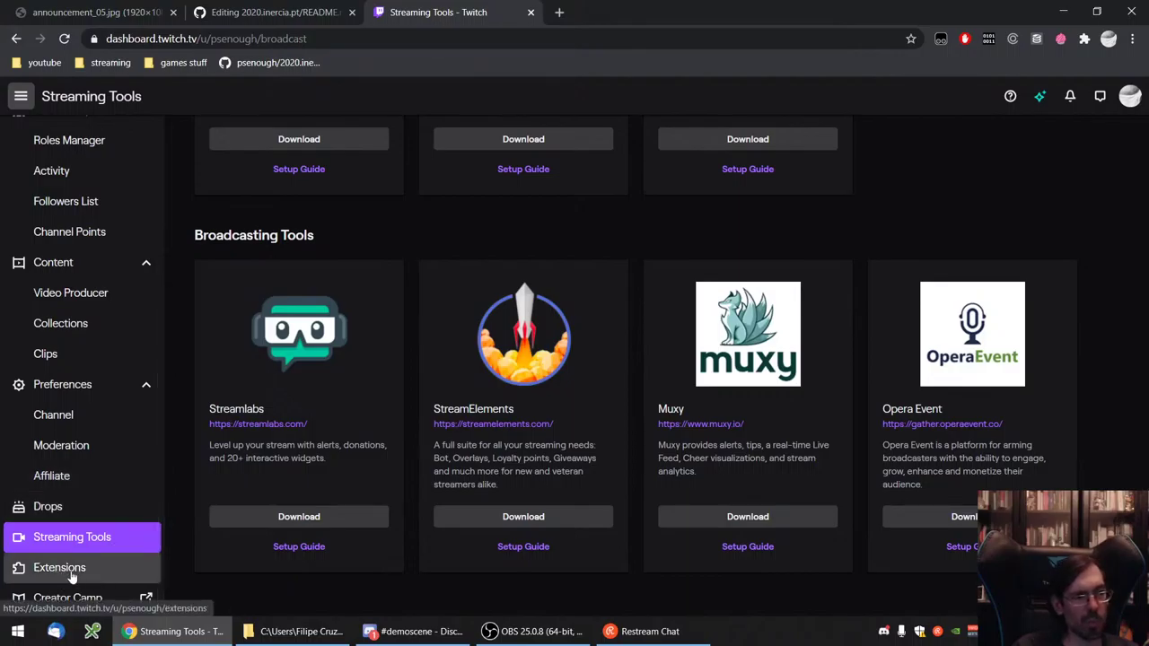
pyautogui.scroll(3, 85, 461)
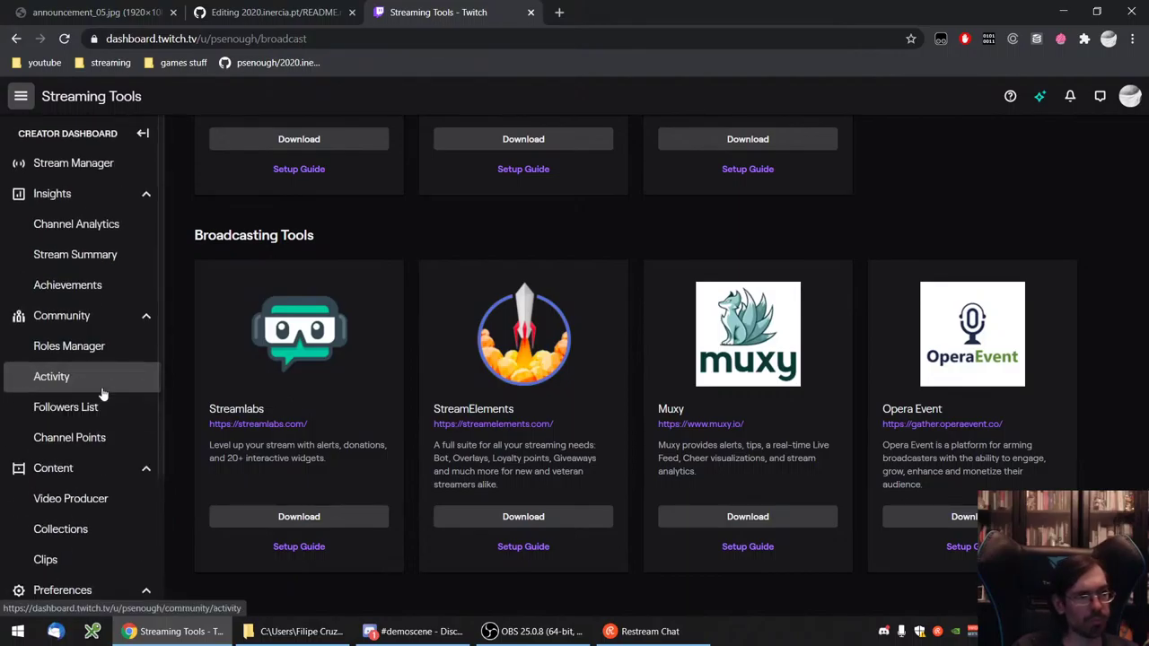
pyautogui.click(63, 141)
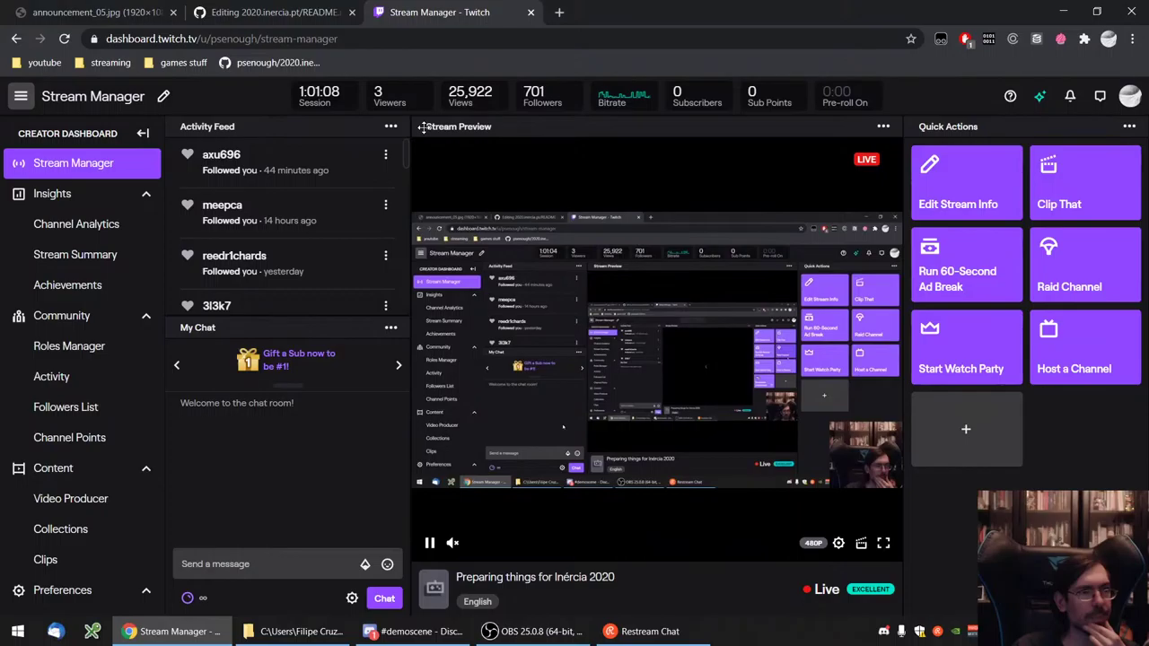
# - Search the web for "how to premiere a video on twitch"
pyautogui.click(552, 36)
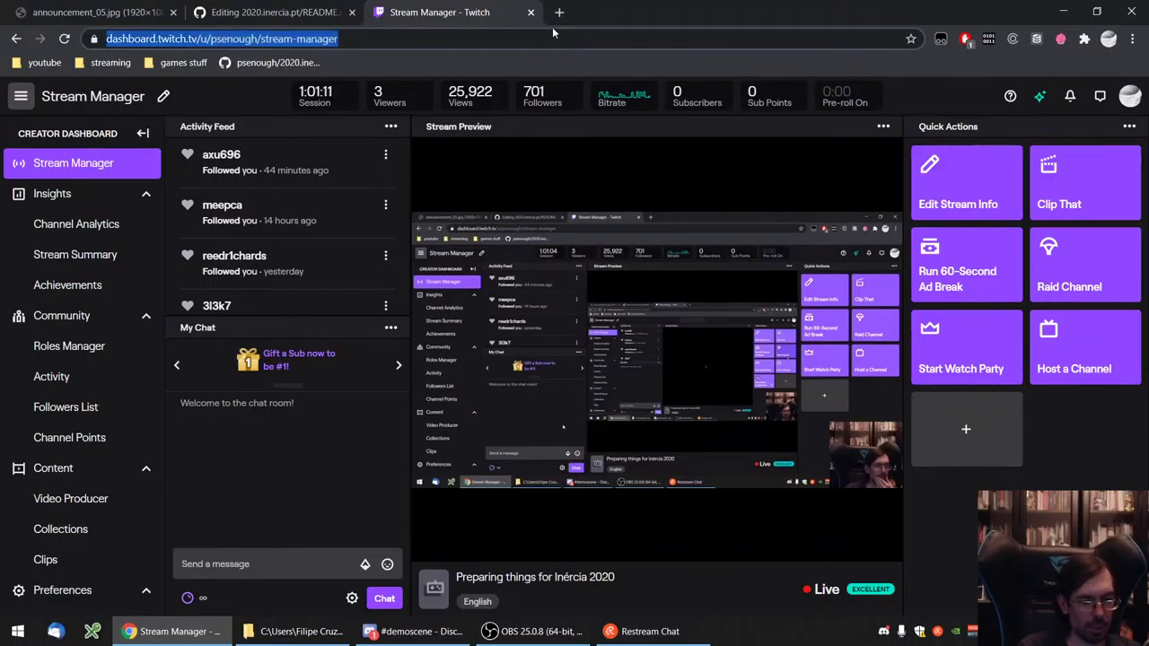
pyautogui.write('hoq')
pyautogui.press('BackSpace')
pyautogui.press('BackSpace')
pyautogui.write('w to pre')
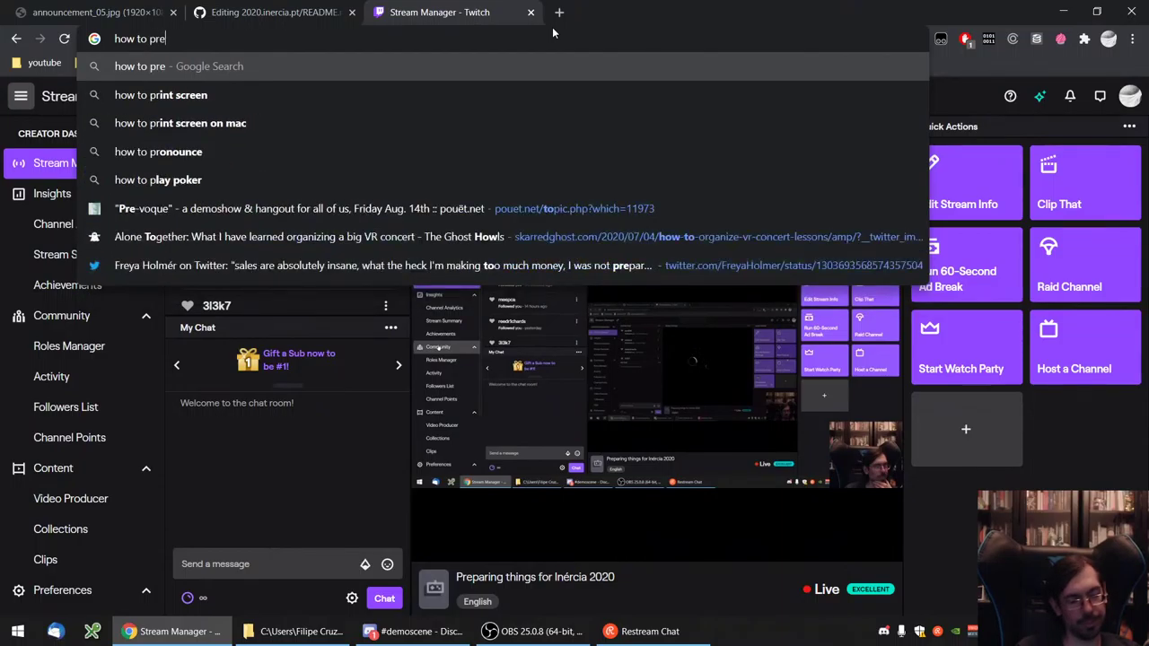
pyautogui.write('miere a video on twitch')
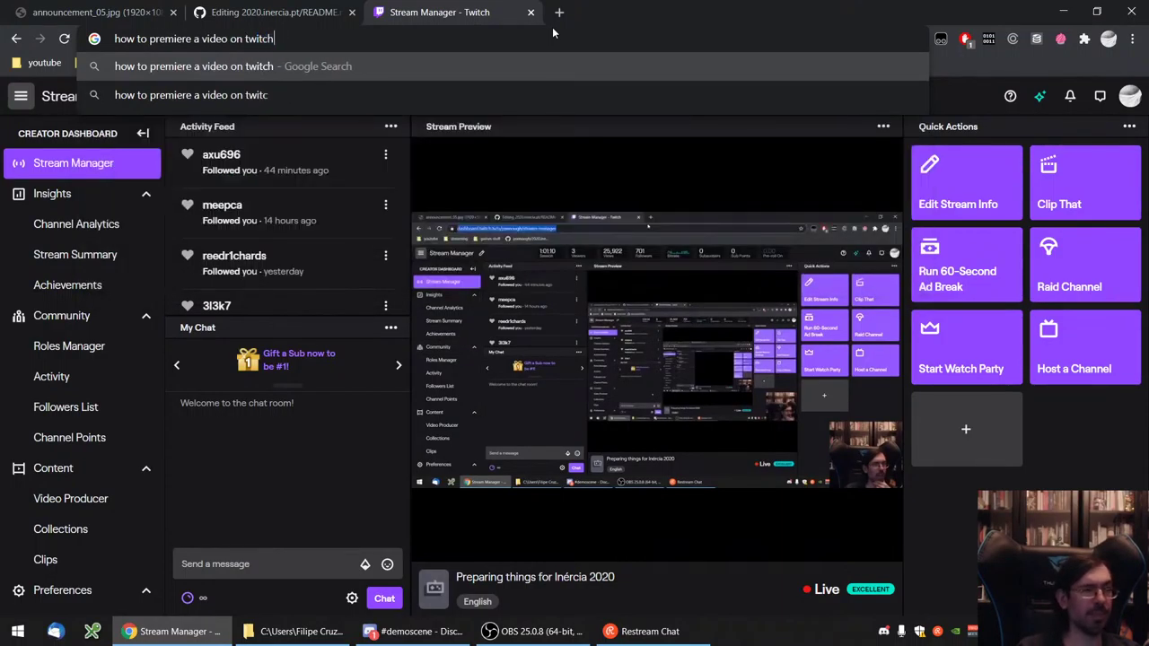
pyautogui.press('Return')
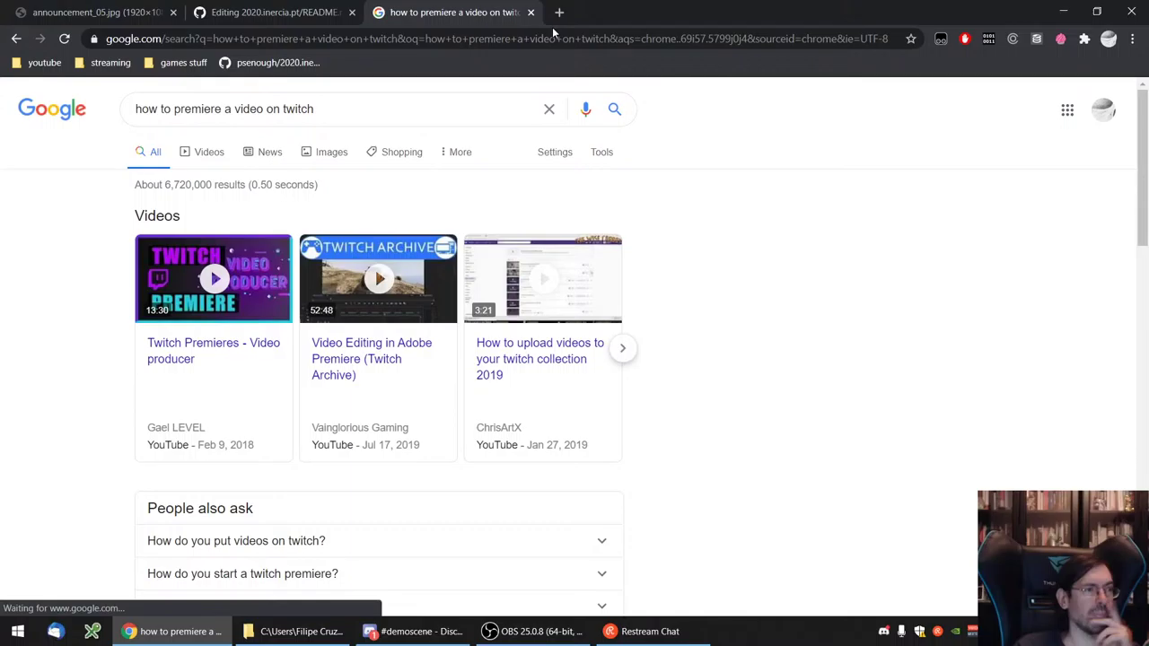
# - Look through the search results and open the Twitch Blog article on the new "Video Producer" tools in a new tab
pyautogui.scroll(-2, 227, 383)
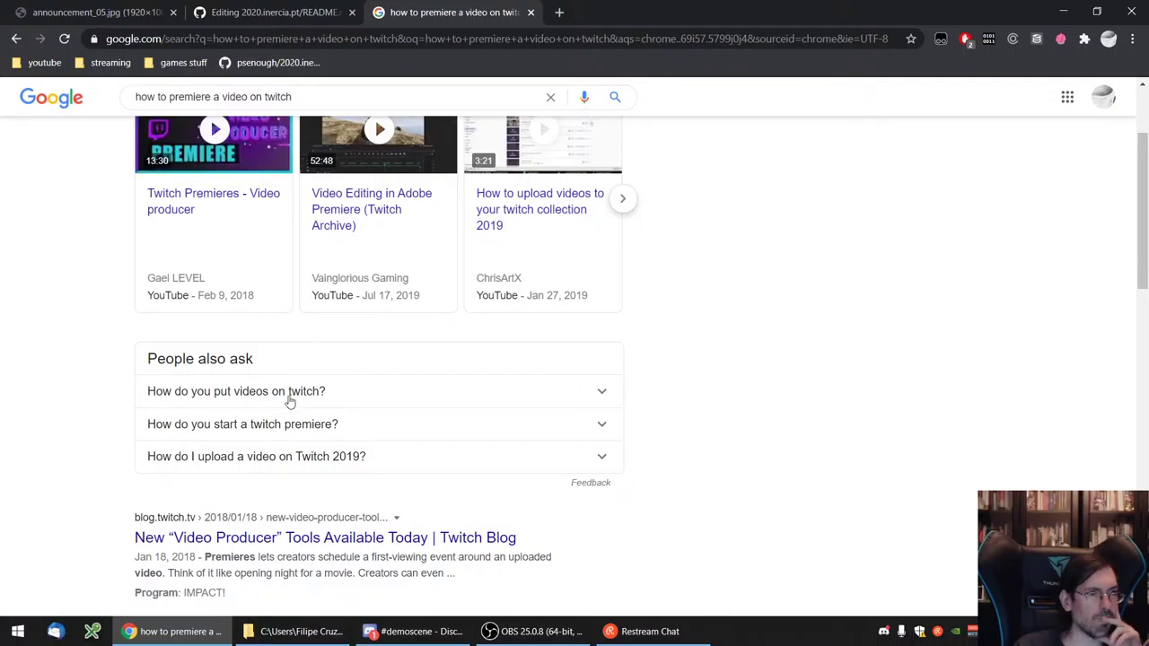
pyautogui.scroll(-1, 332, 396)
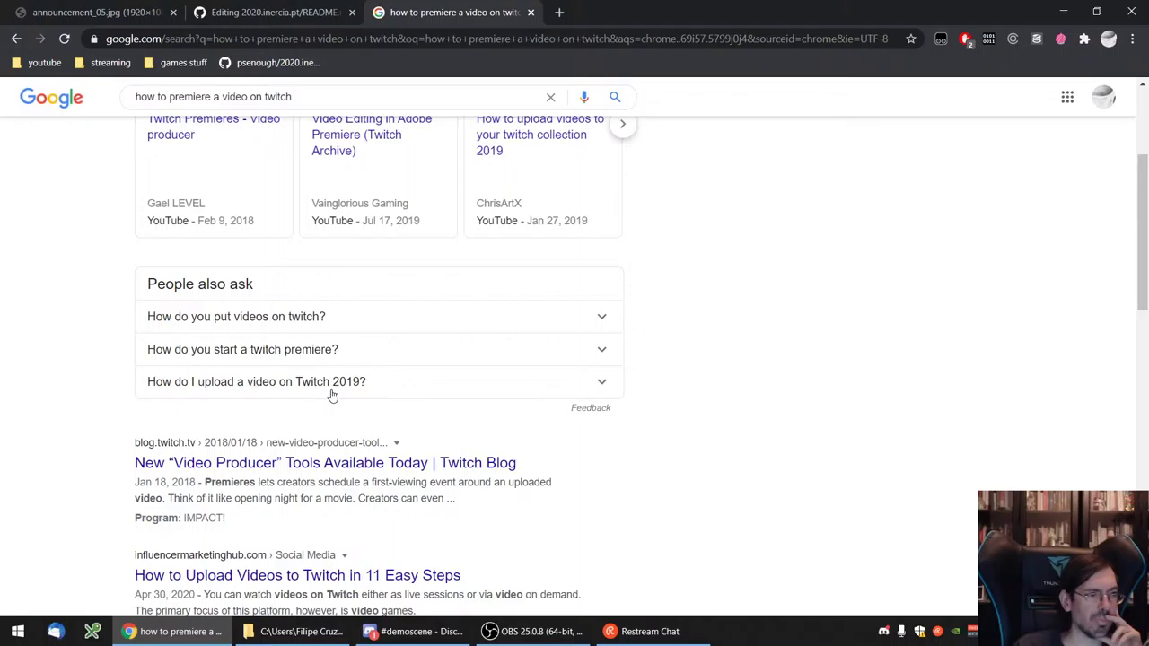
pyautogui.rightClick(320, 465)
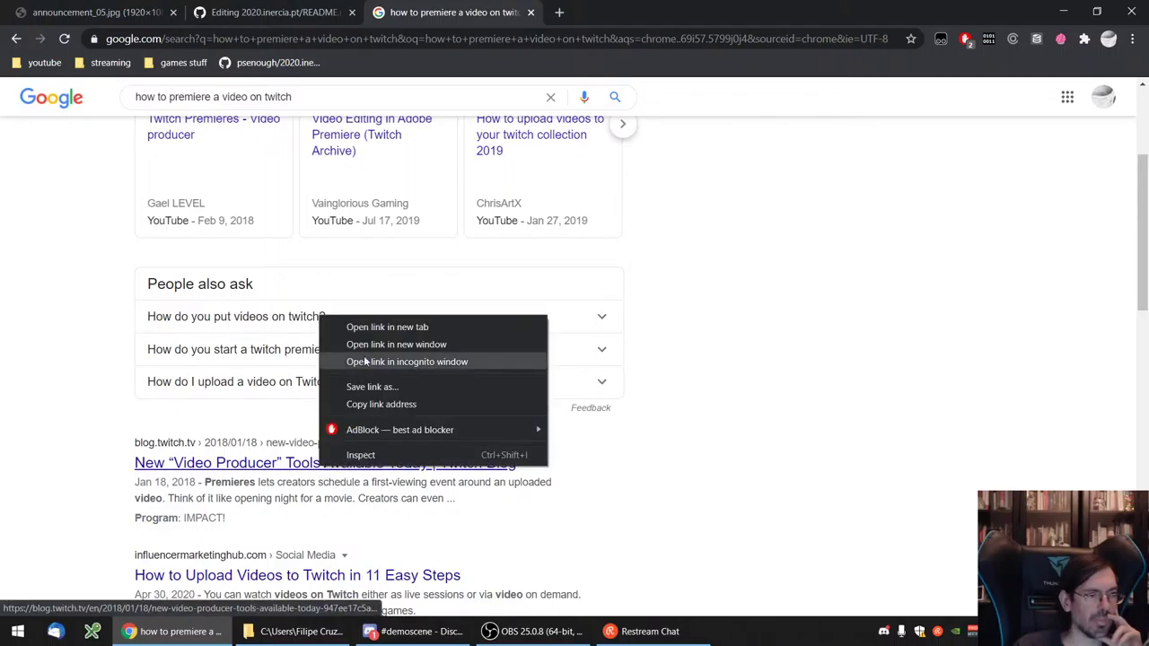
pyautogui.click(387, 327)
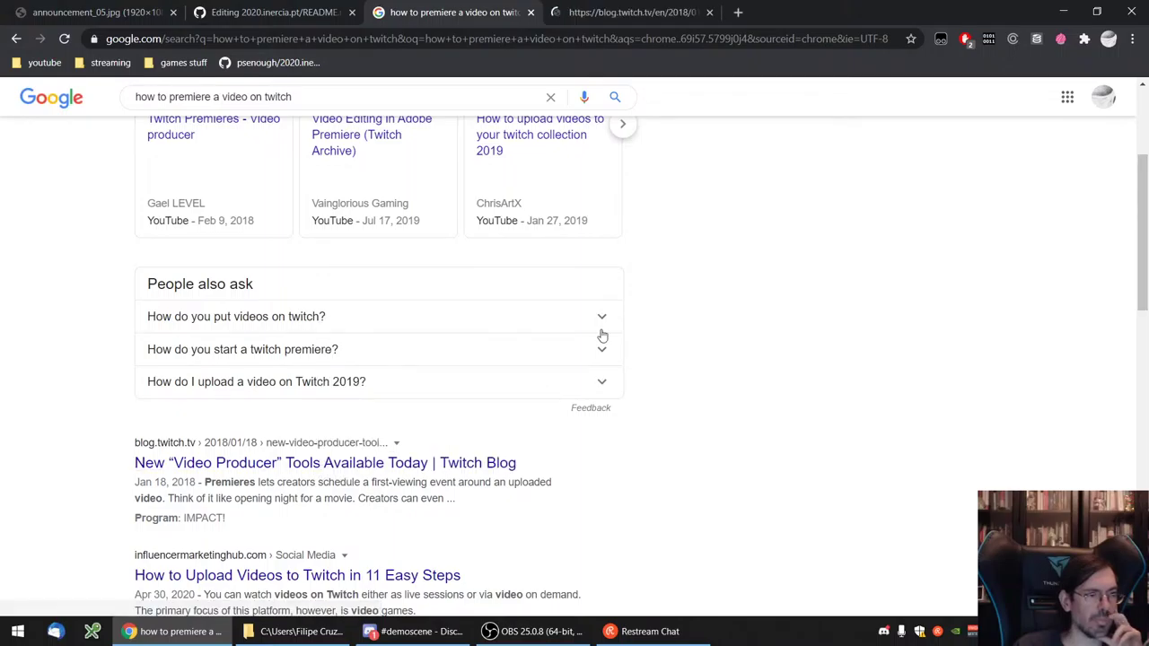
pyautogui.scroll(-2, 602, 335)
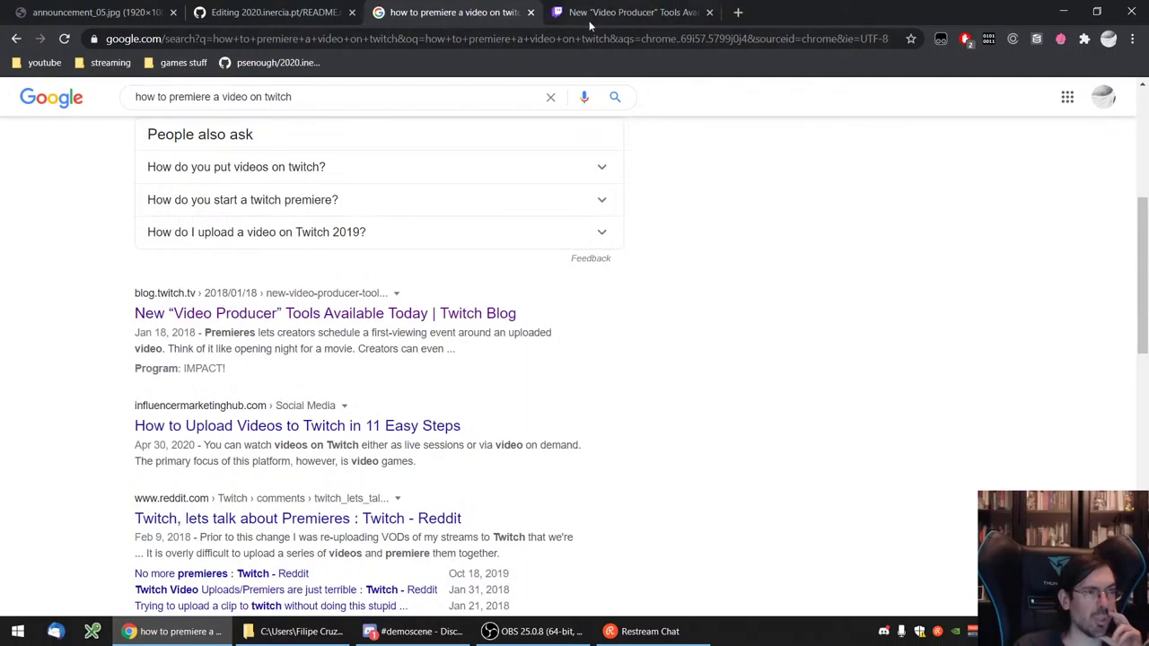
pyautogui.click(649, 17)
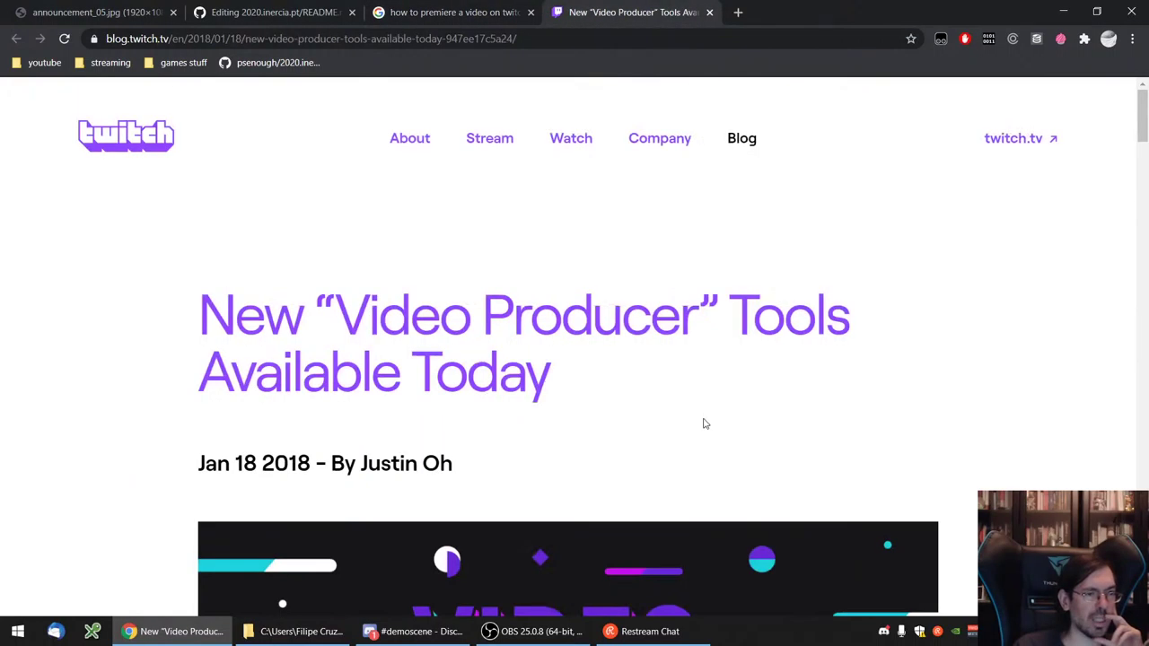
# - Check the article's publication date and read its introduction to Video Producer and Premieres
pyautogui.scroll(-10, 704, 424)
pyautogui.scroll(2, 504, 287)
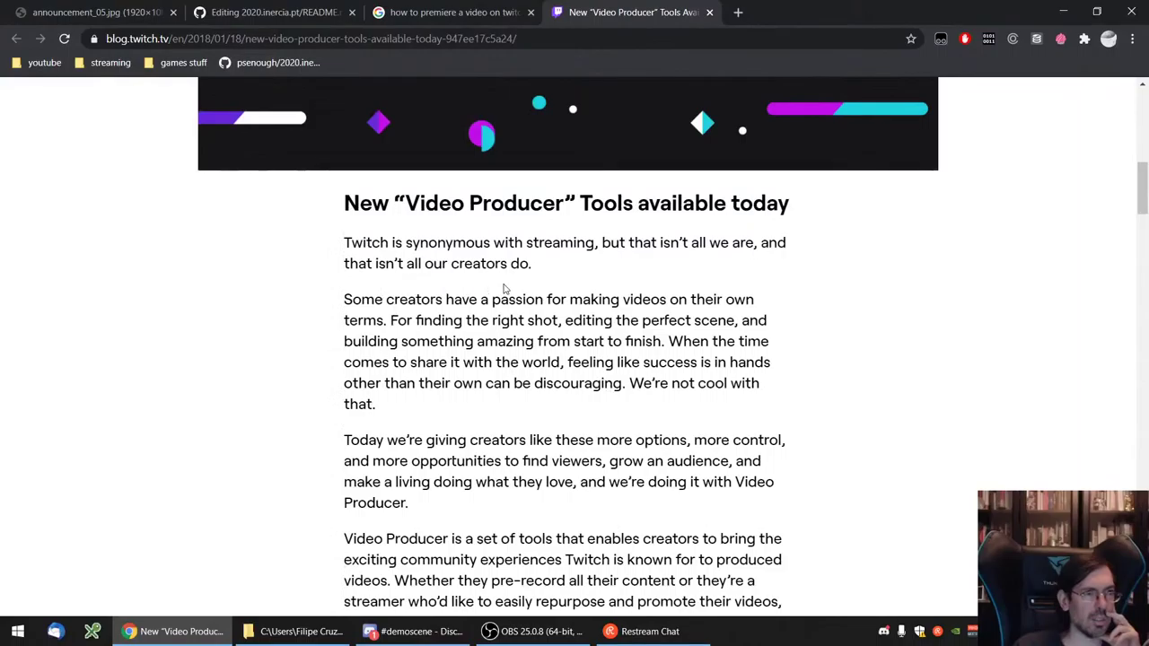
pyautogui.scroll(5, 549, 330)
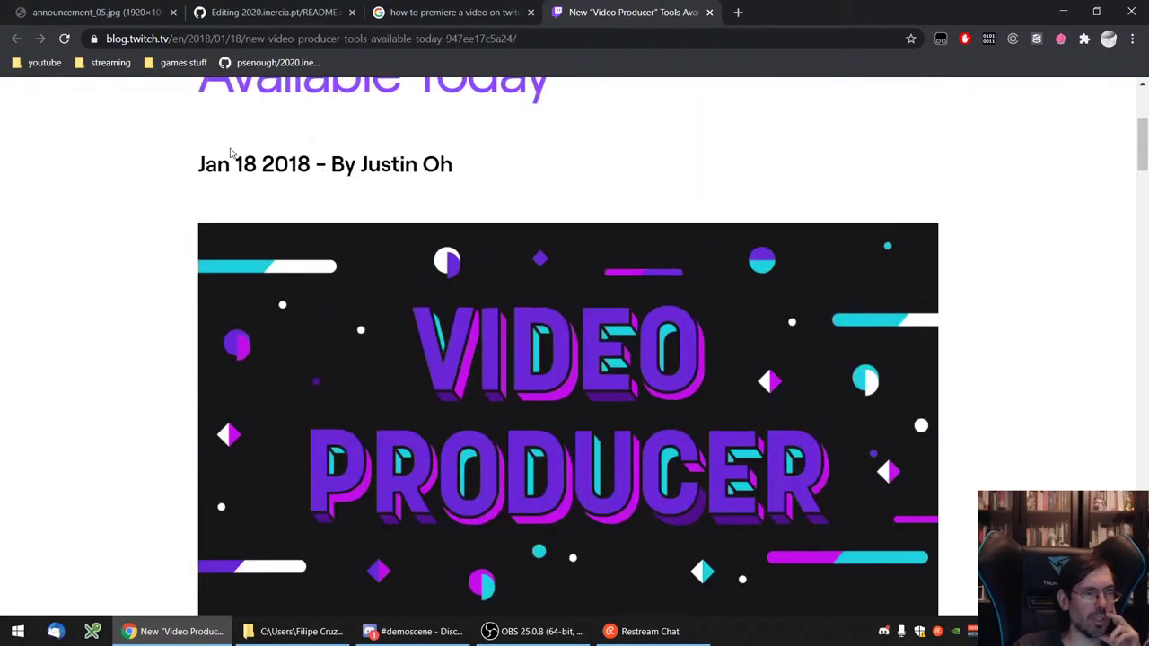
pyautogui.moveTo(230, 153); pyautogui.dragTo(310, 165)
pyautogui.scroll(-4, 581, 429)
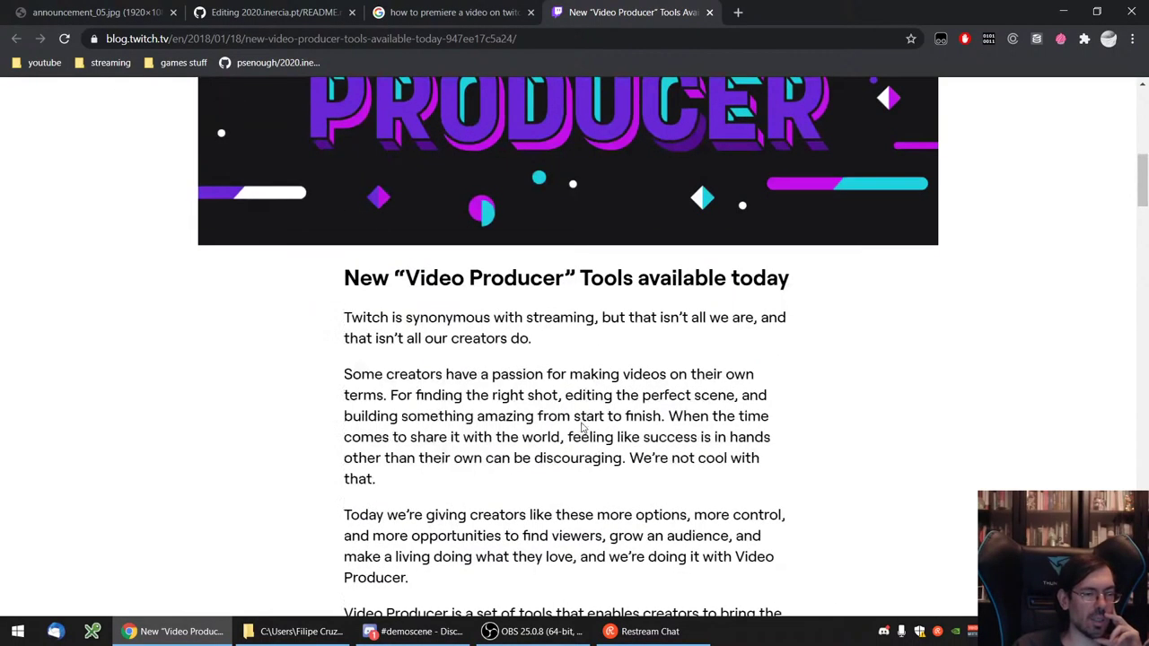
pyautogui.scroll(-4, 581, 429)
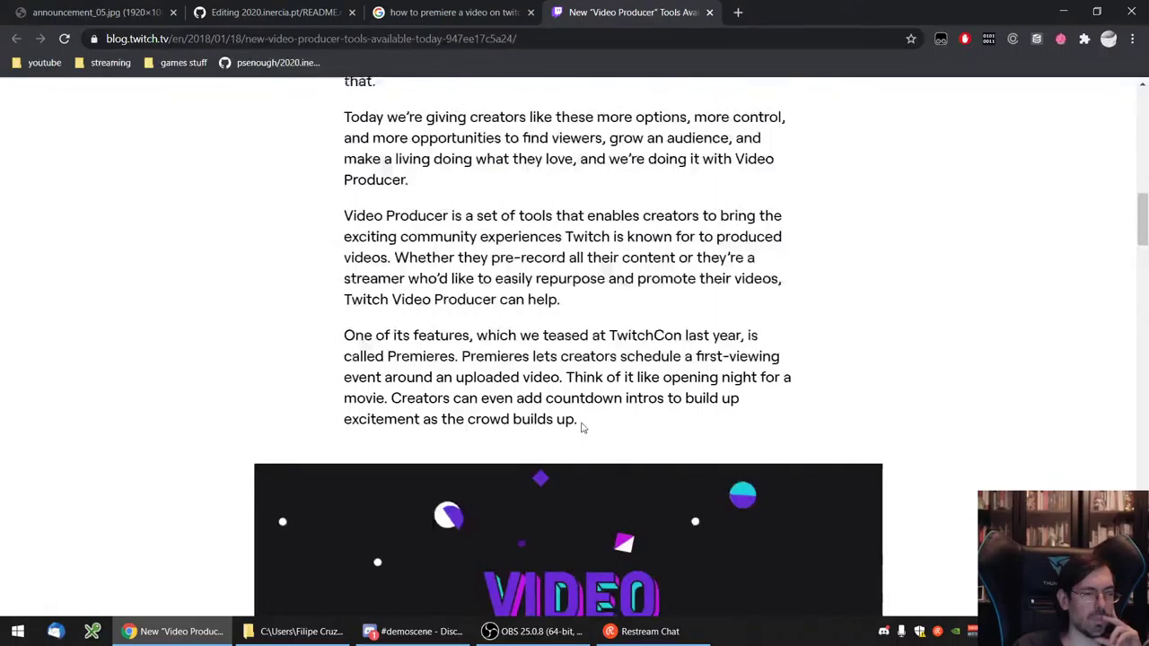
# - Read the article's FAQ on Premieres and Reruns, covering notifications, availability, scheduling and going live during a Premiere
pyautogui.scroll(-7, 581, 429)
pyautogui.scroll(-6, 581, 429)
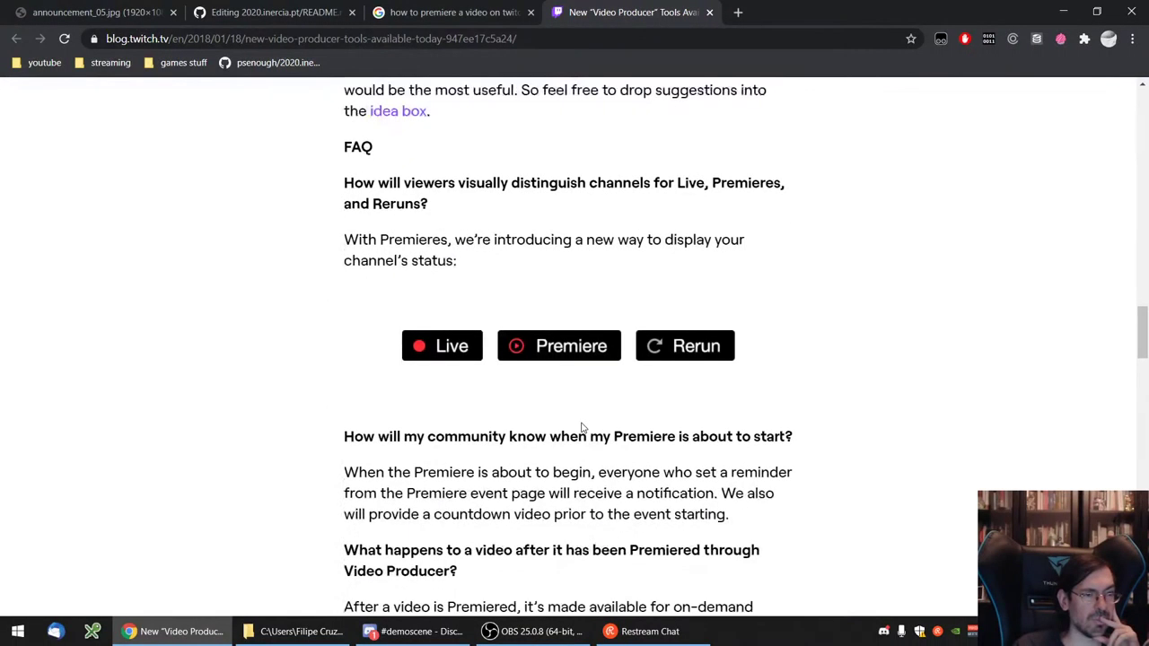
pyautogui.scroll(-2, 581, 429)
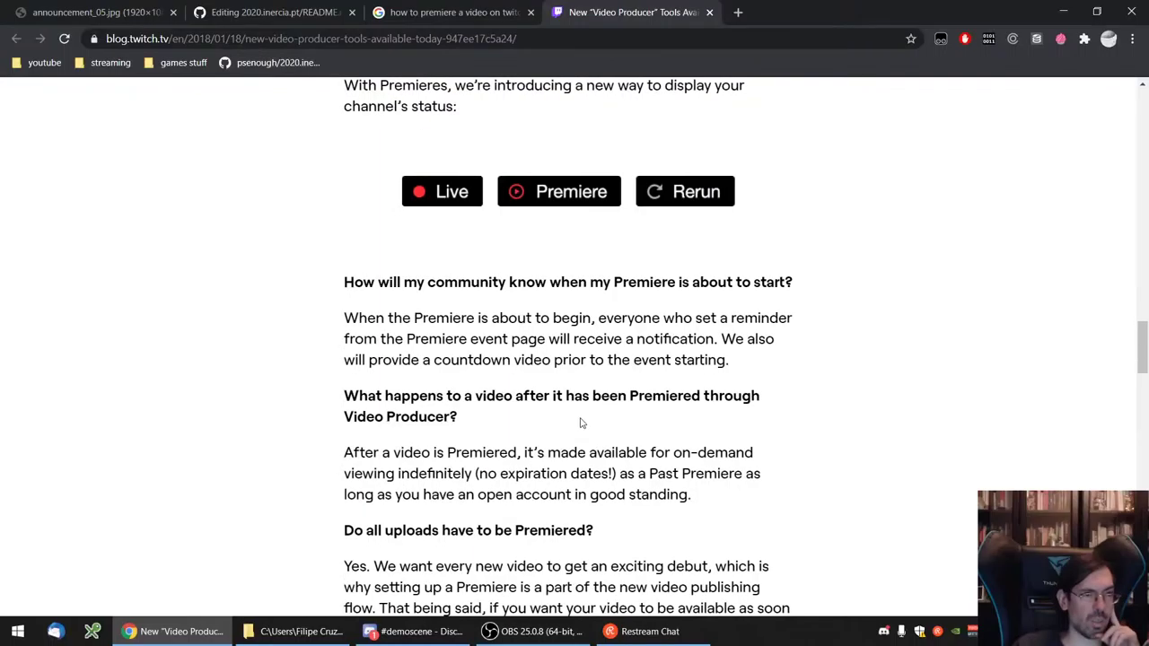
pyautogui.scroll(2, 582, 429)
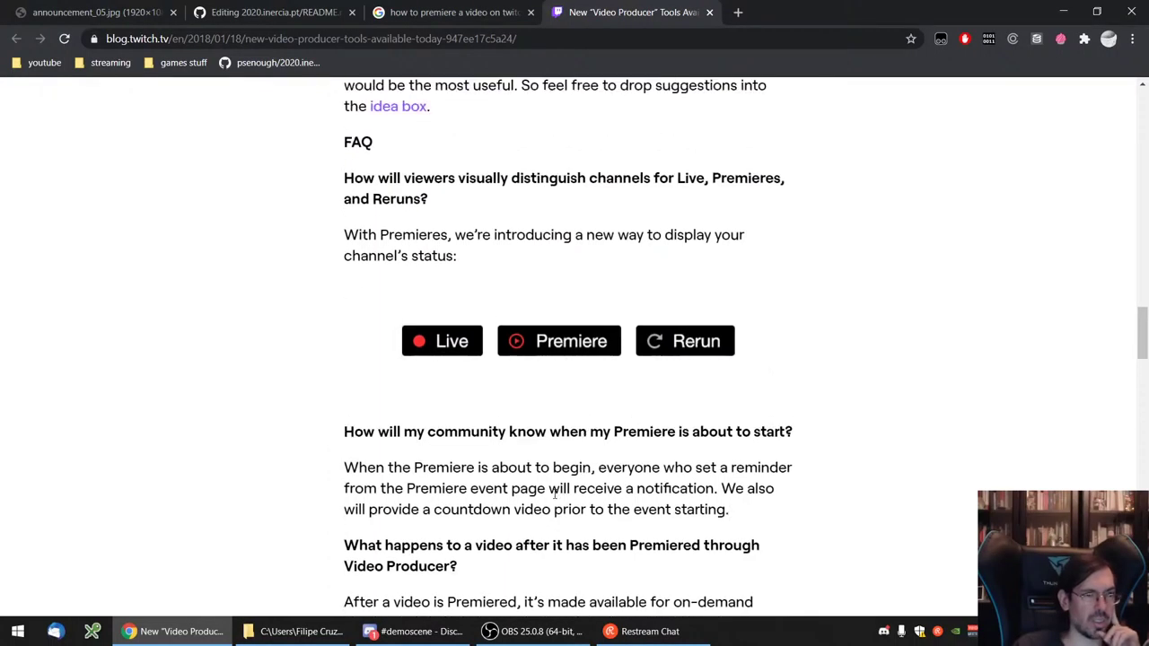
pyautogui.scroll(-3, 563, 388)
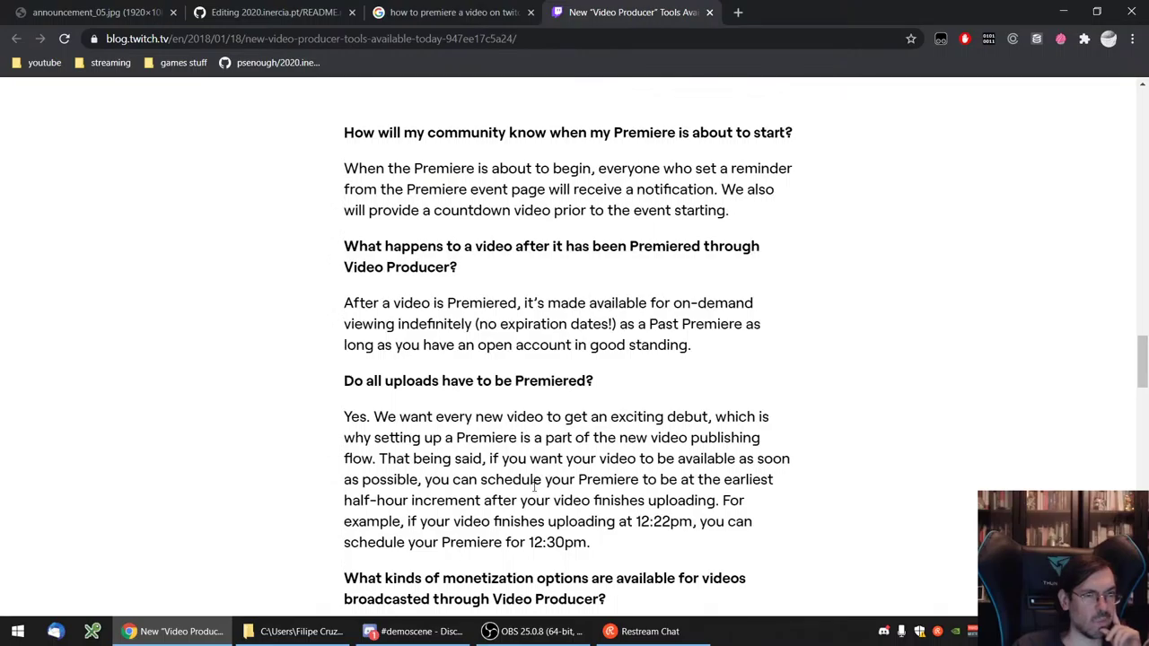
pyautogui.scroll(-2, 536, 485)
pyautogui.scroll(-3, 537, 485)
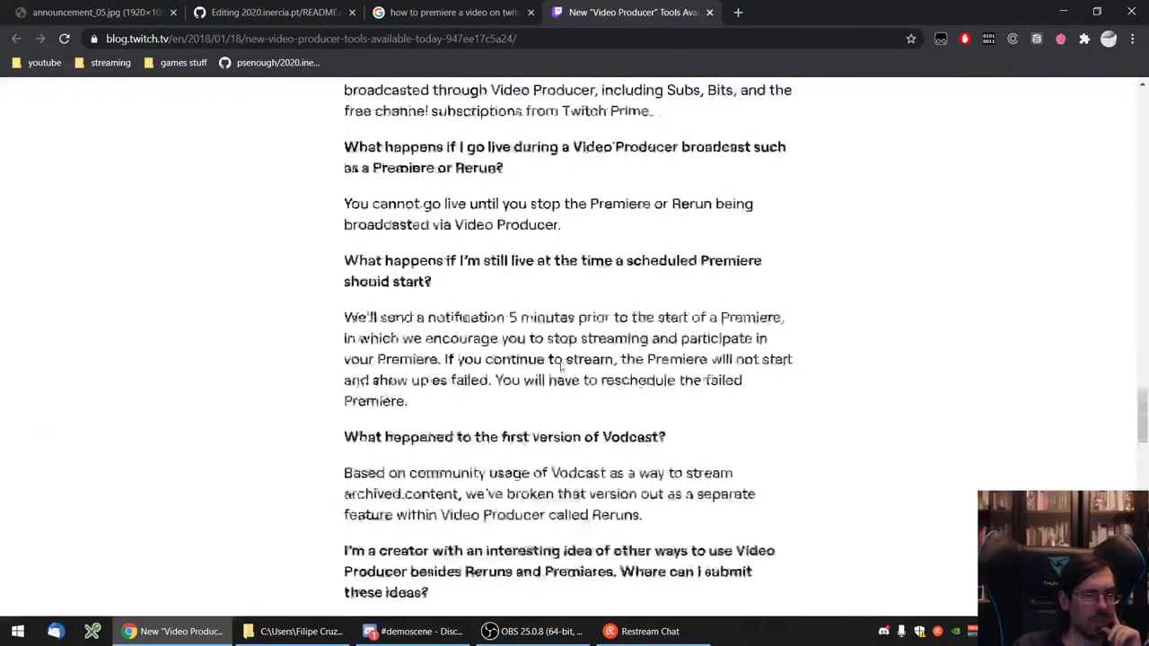
pyautogui.scroll(10, 555, 359)
pyautogui.scroll(10, 555, 359)
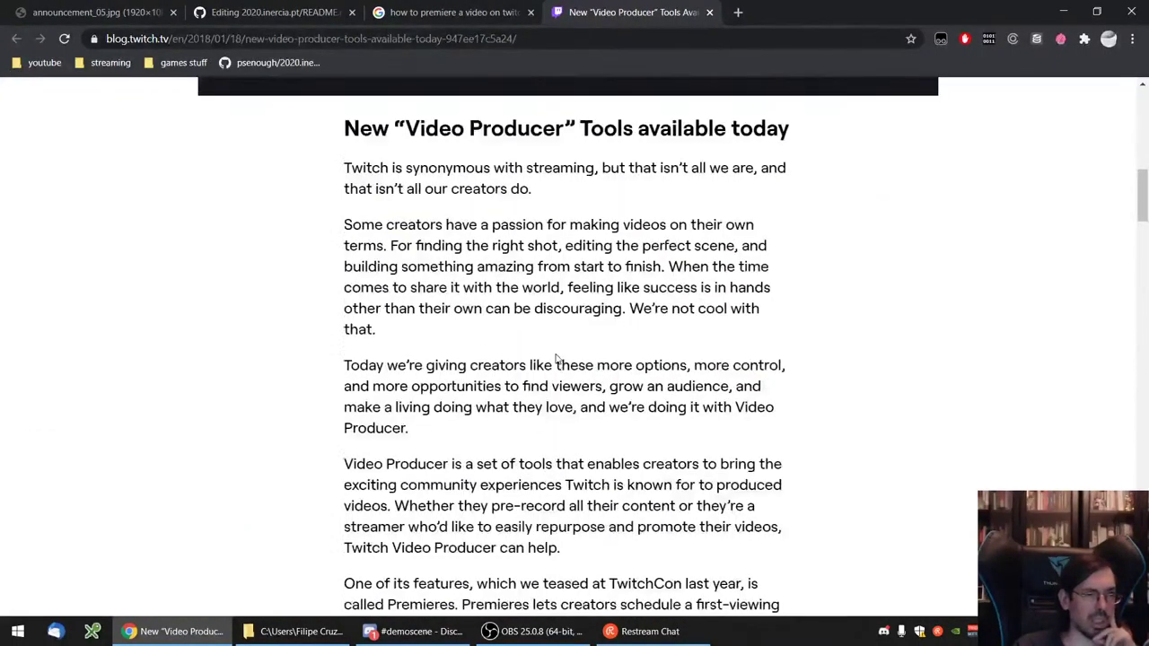
# - Leave the article, go to the own Twitch channel page, open Video Producer and check its video type filter options
pyautogui.click(464, 18)
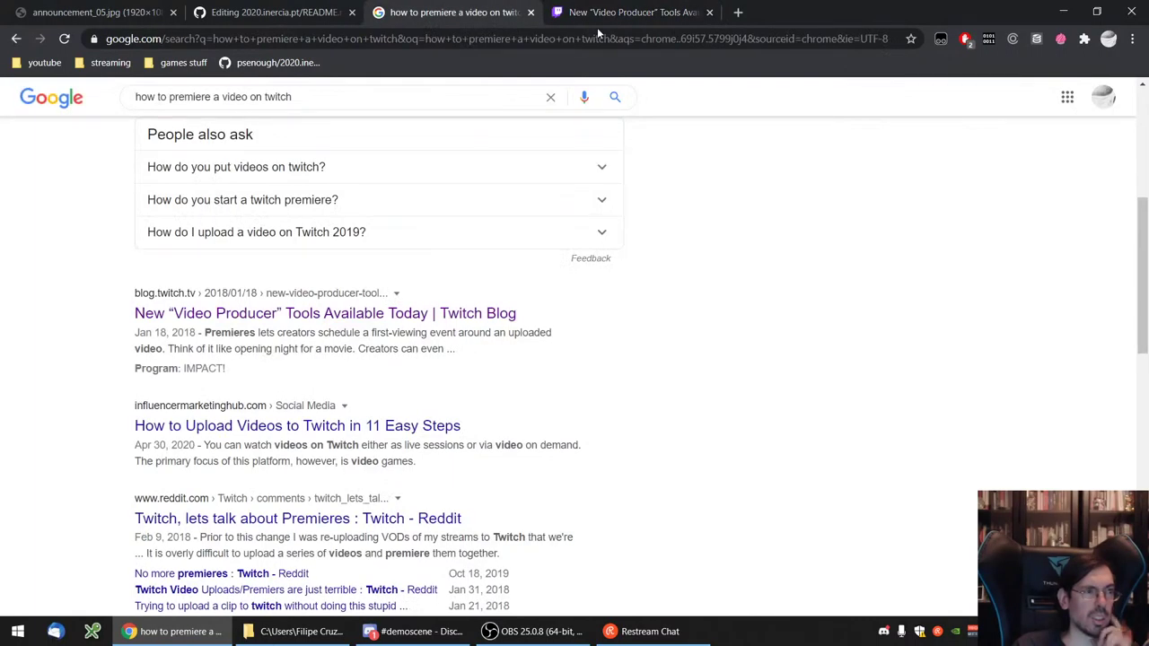
pyautogui.click(589, 39)
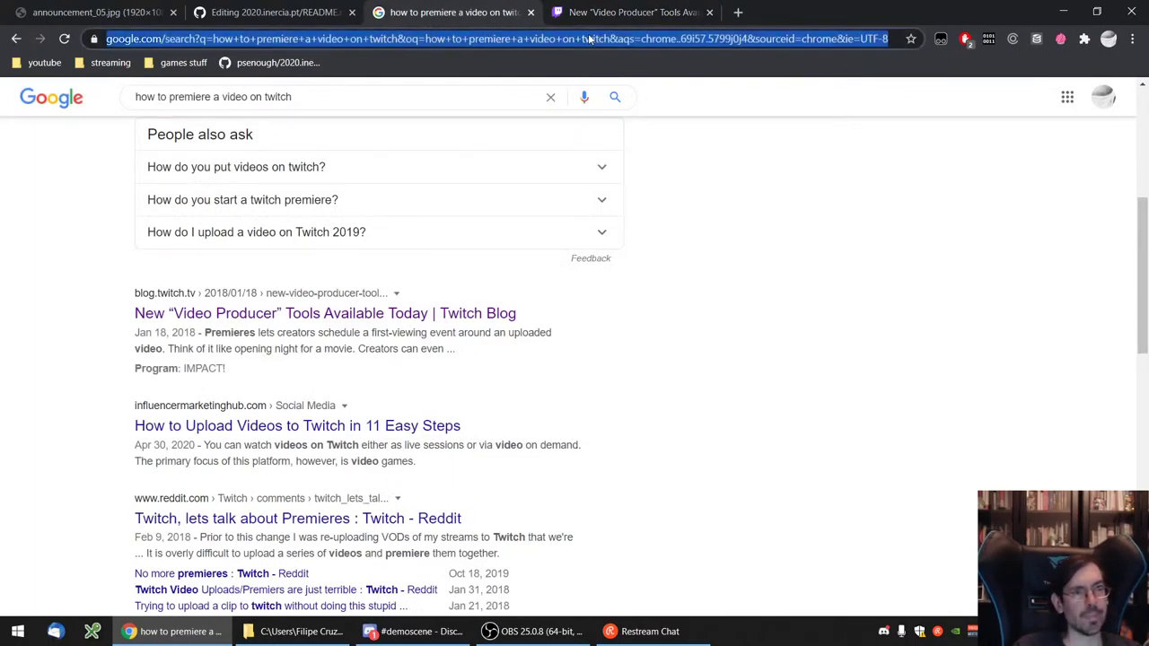
pyautogui.write('twitch')
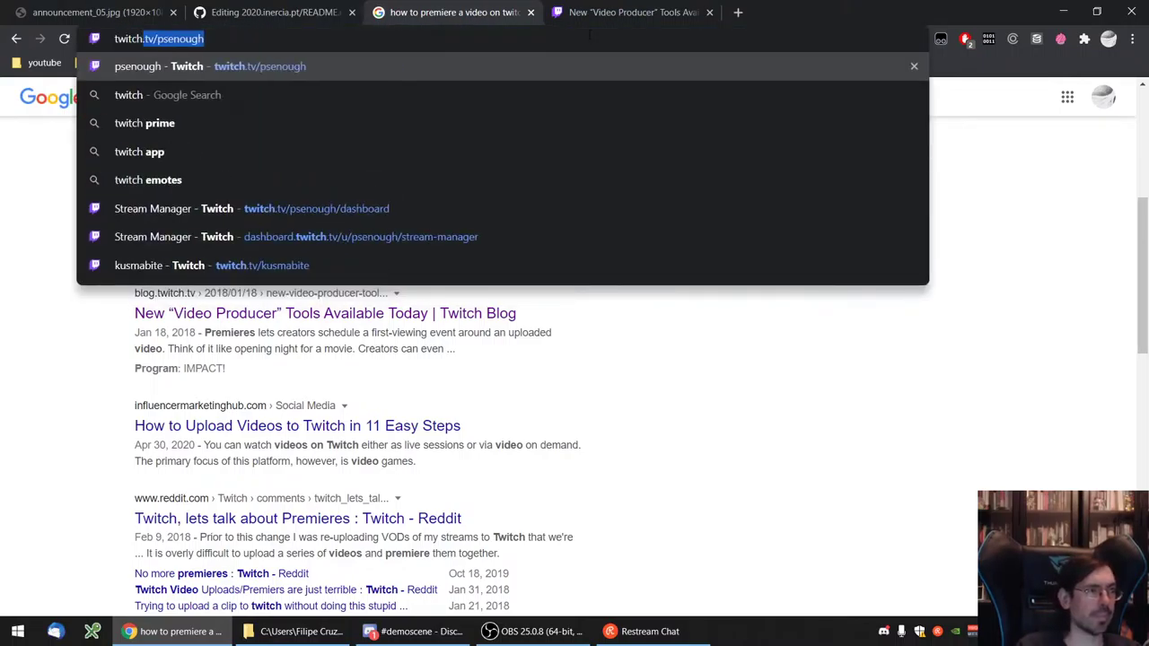
pyautogui.press('Return')
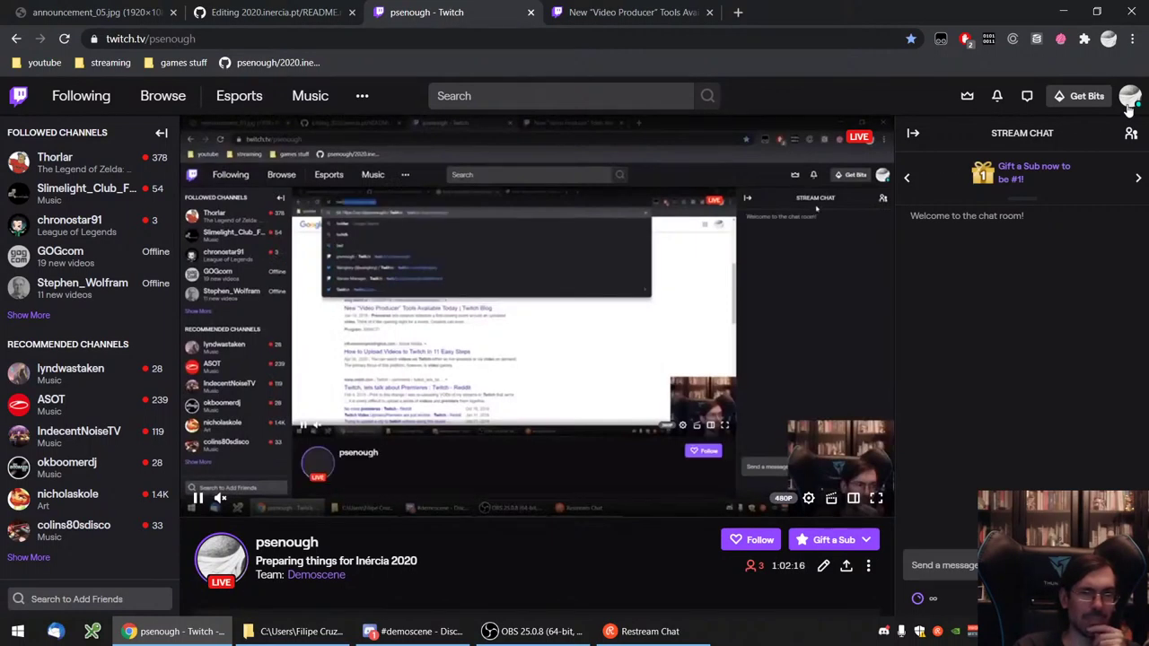
pyautogui.click(1128, 100)
pyautogui.click(1056, 250)
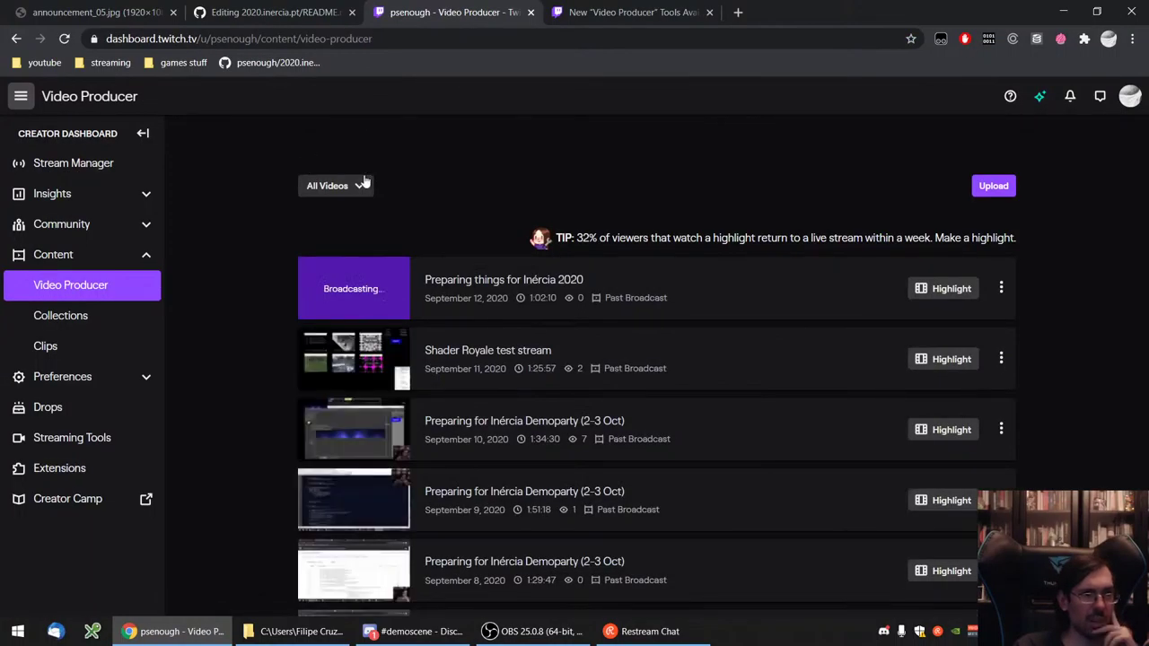
pyautogui.click(360, 186)
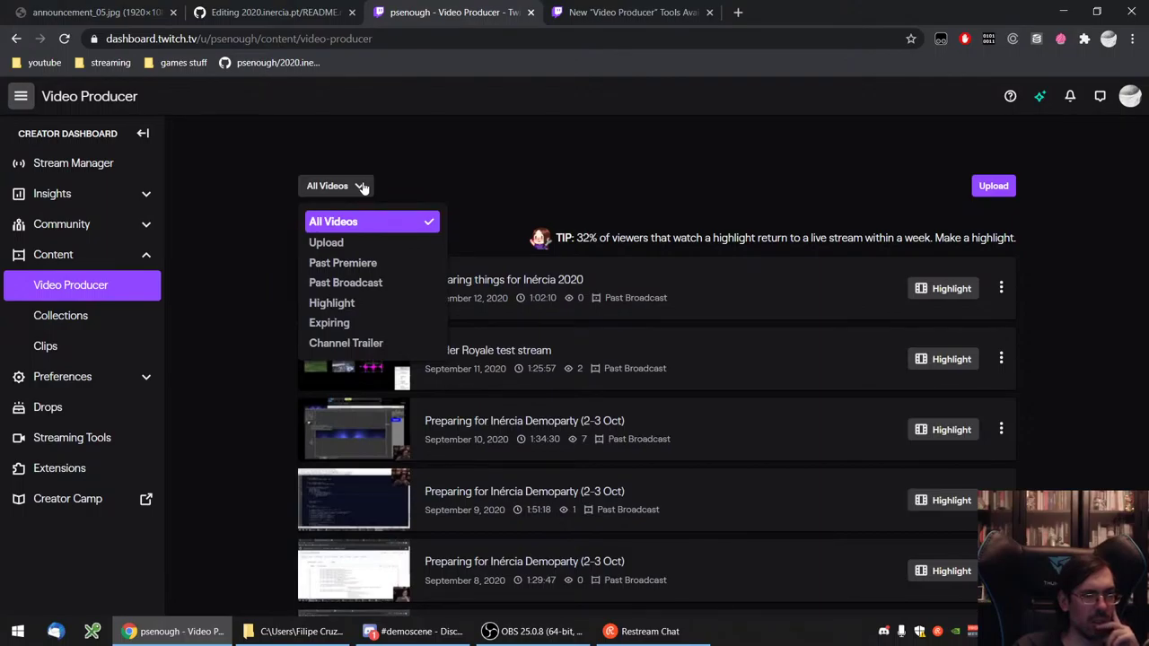
pyautogui.click(368, 187)
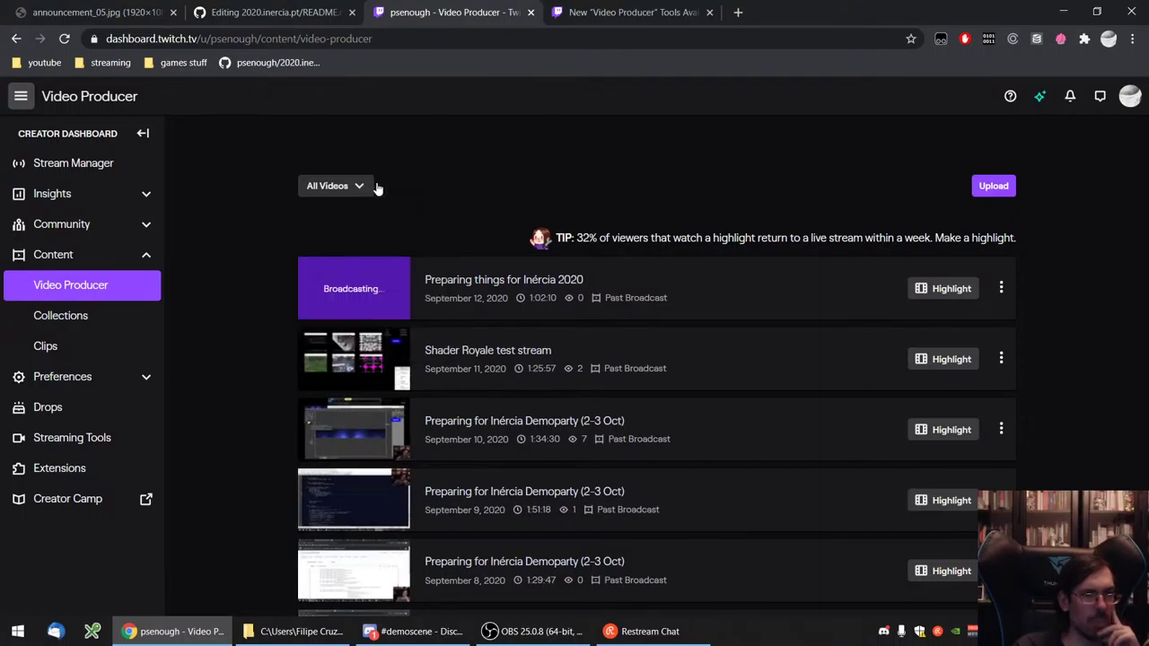
# - Start a video upload in Video Producer and browse the Videos folder in Details view for a file
pyautogui.click(1003, 188)
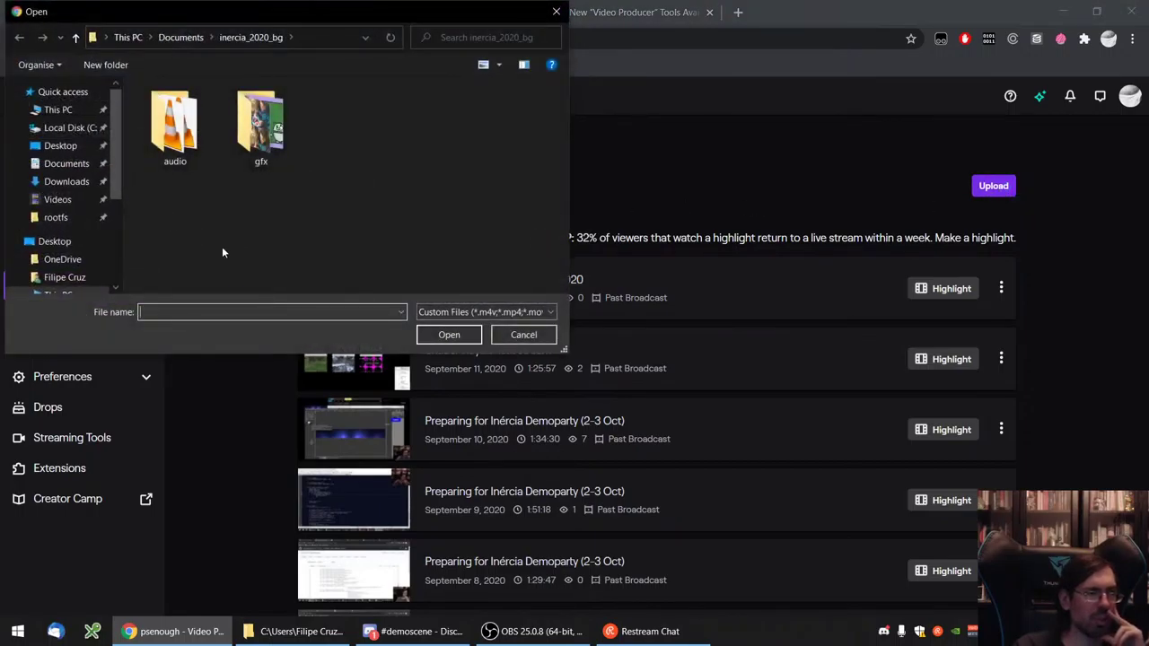
pyautogui.click(67, 181)
pyautogui.click(57, 199)
pyautogui.scroll(-5, 316, 212)
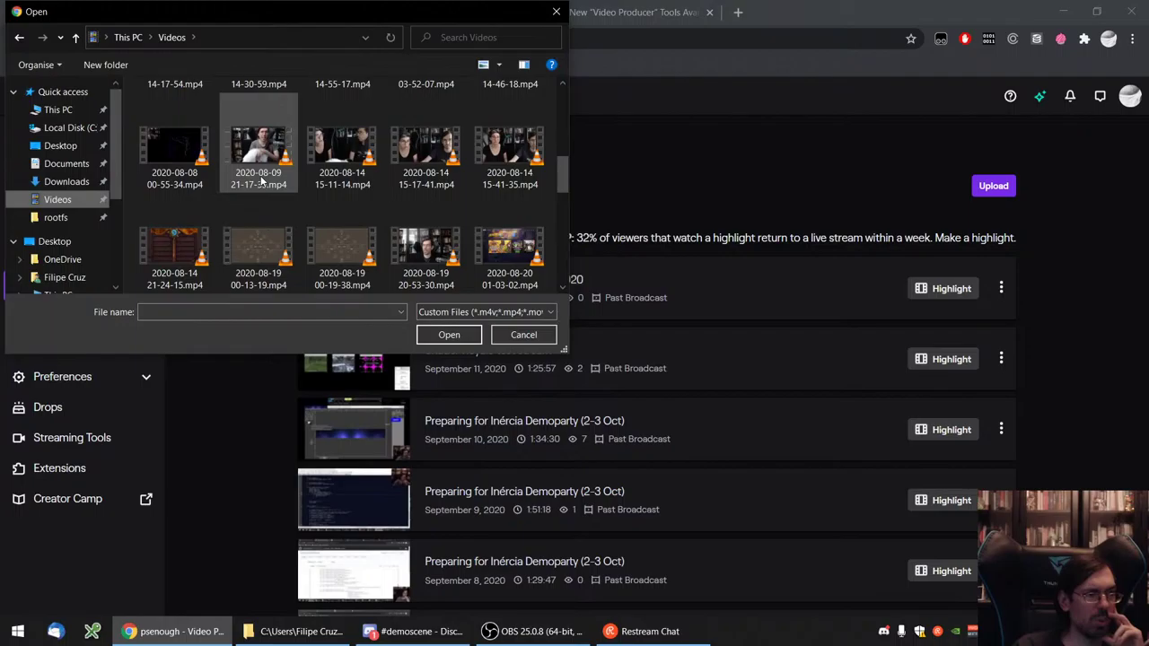
pyautogui.scroll(-3, 260, 180)
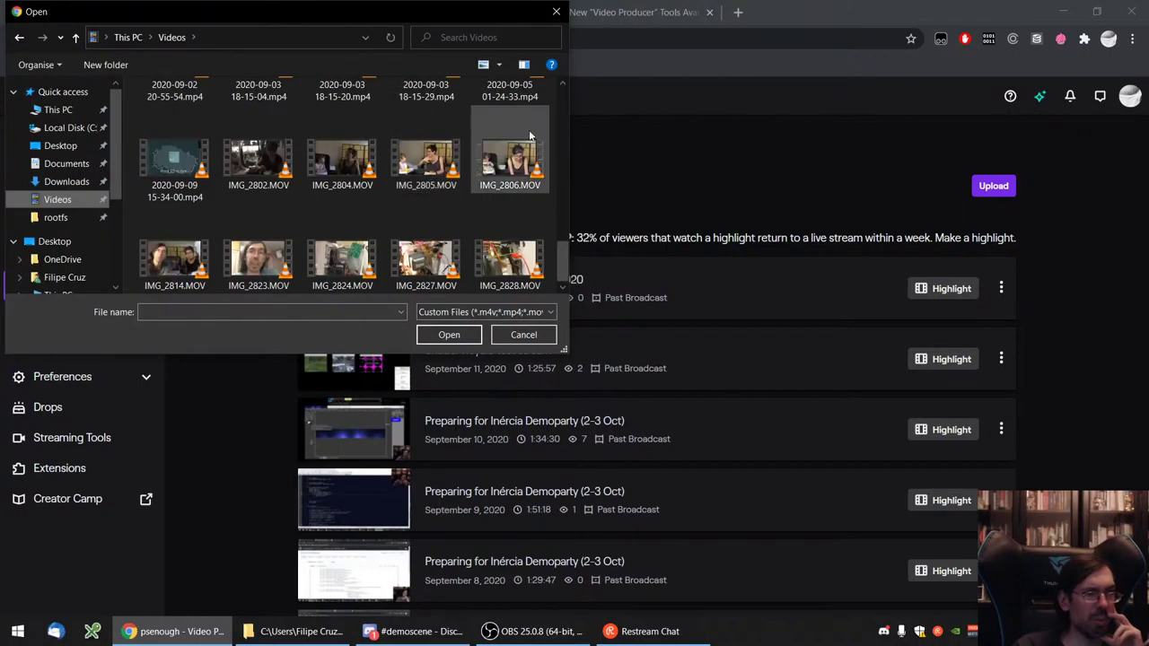
pyautogui.click(498, 65)
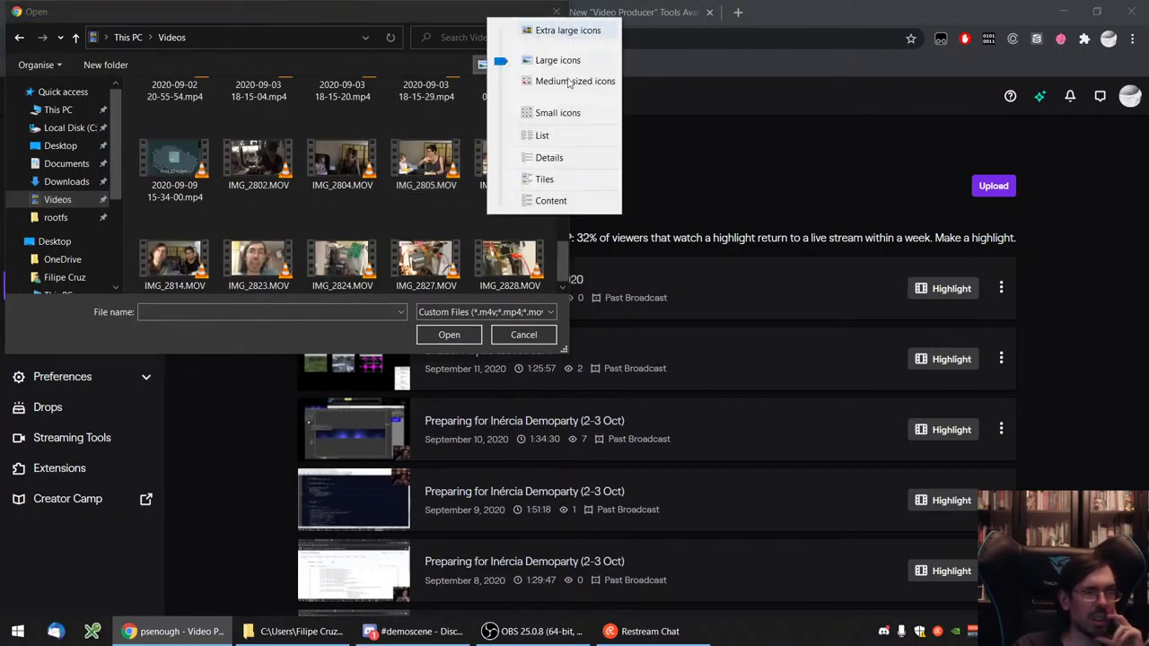
pyautogui.click(538, 157)
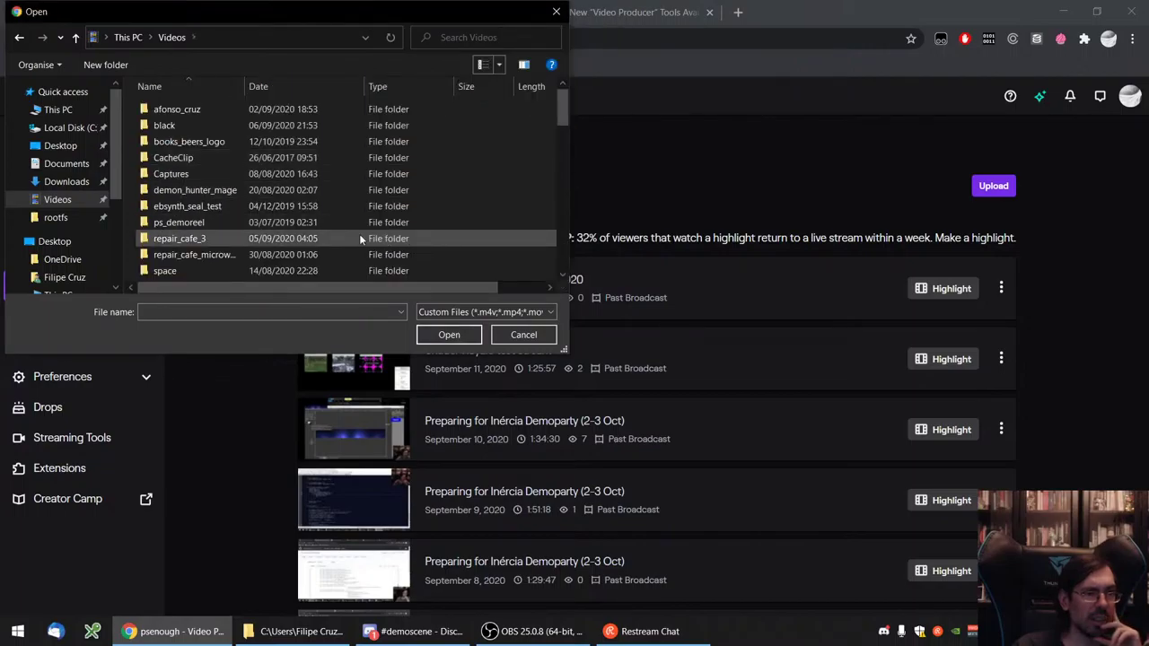
pyautogui.scroll(-3, 359, 233)
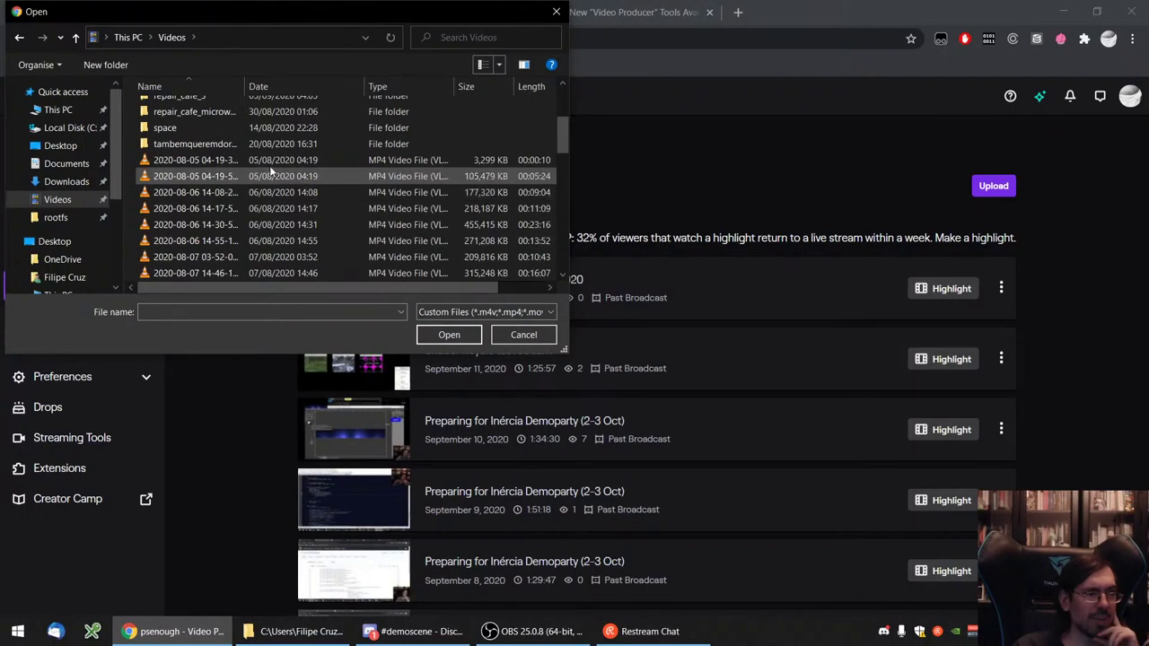